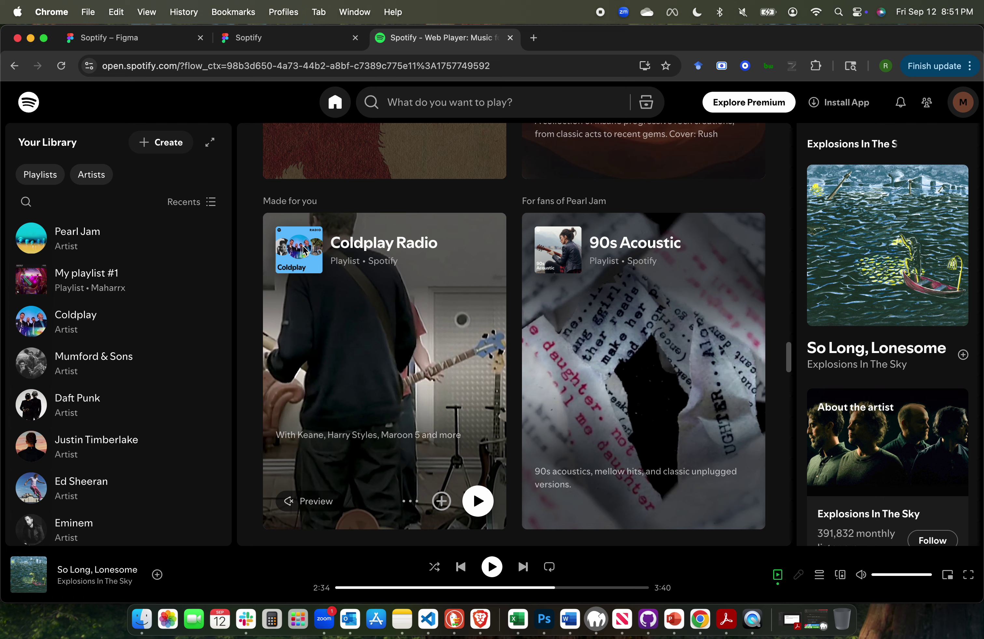
Examine the Coldplay Radio card's preview controls and image carousel in Spotify, then compare it with the Soptify prototype and return to the design file.
mouse_move(339, 373)
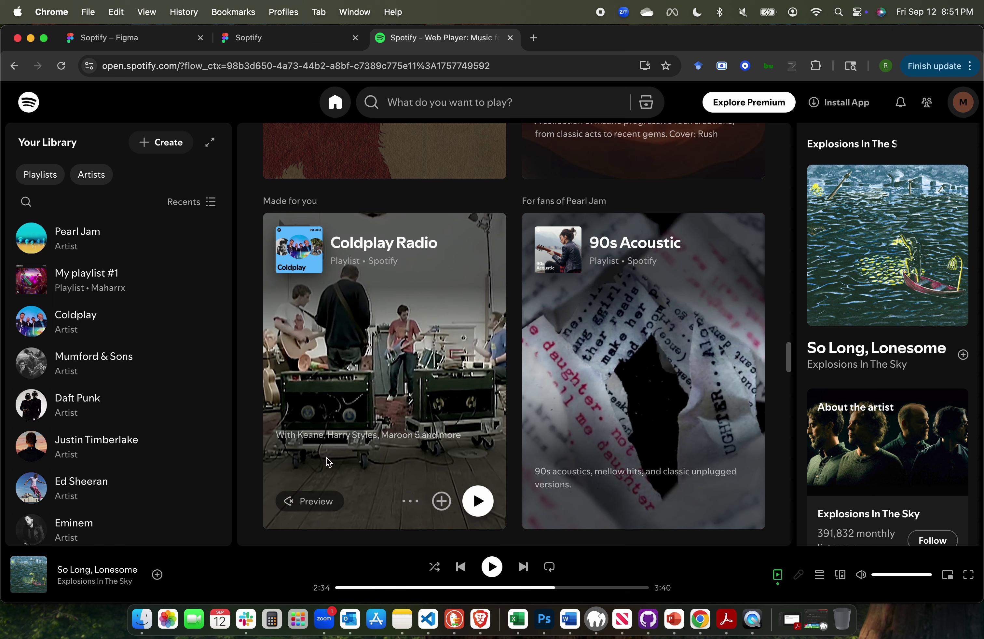
mouse_move(343, 399)
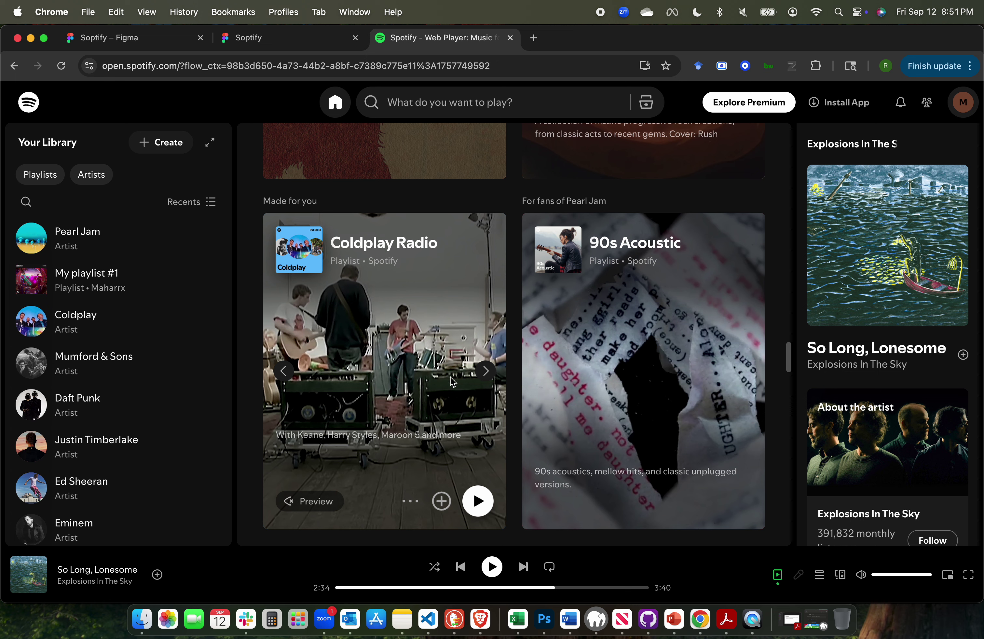
left_click(486, 372)
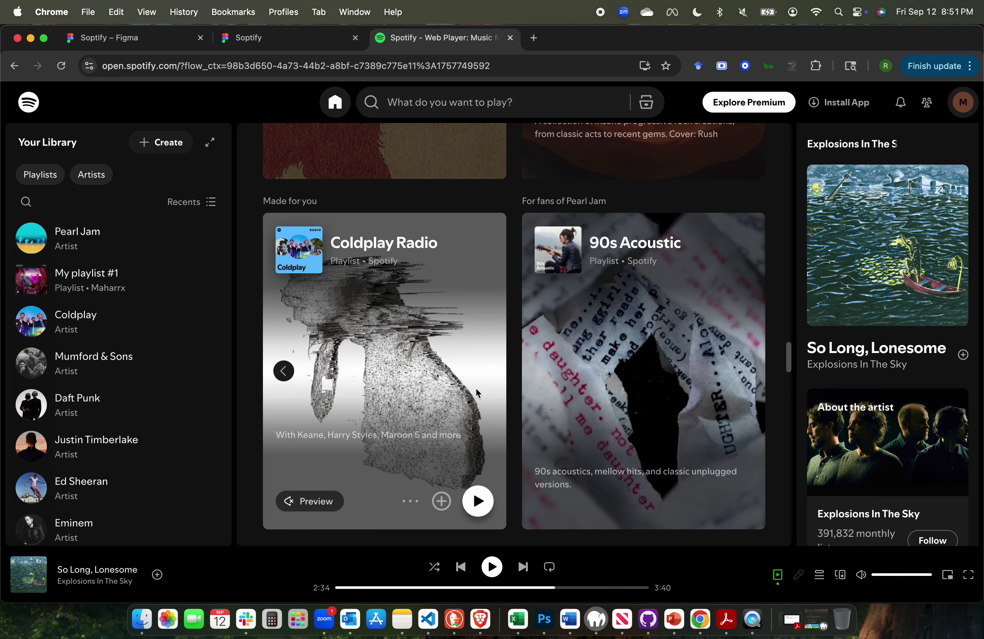
left_click(286, 376)
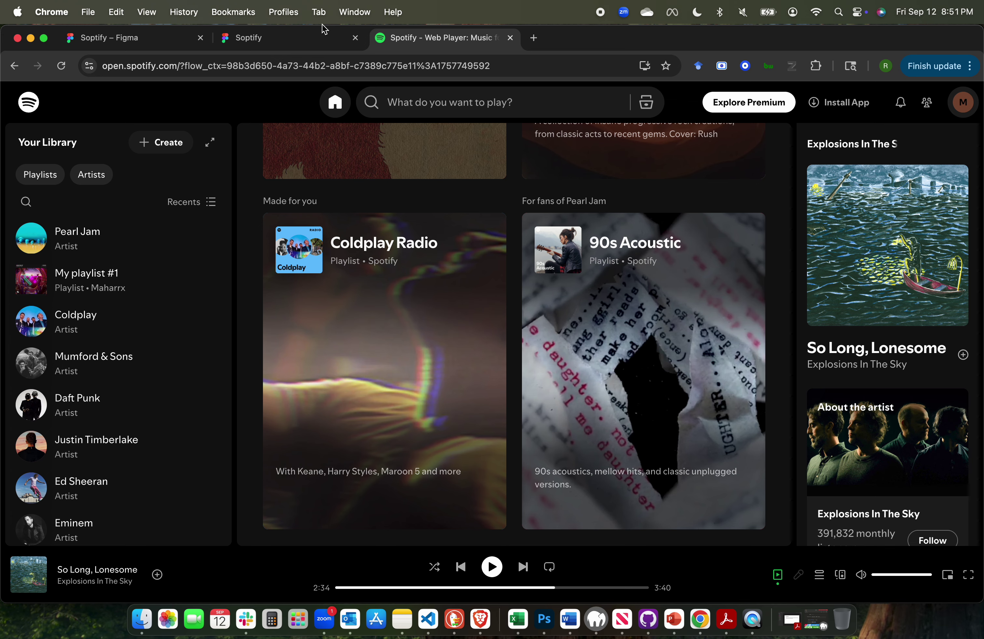
left_click(296, 40)
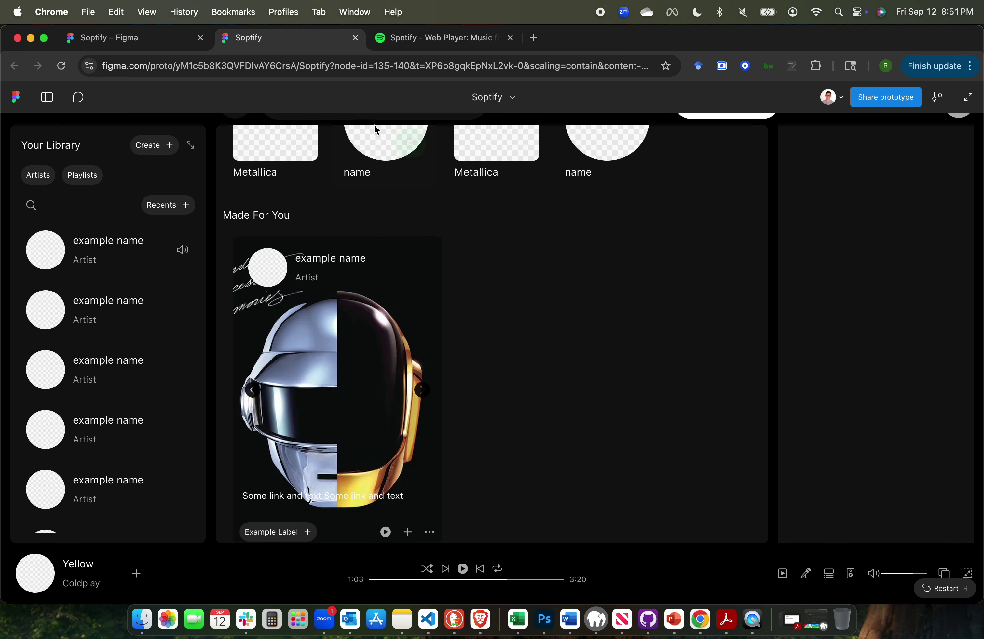
left_click(143, 38)
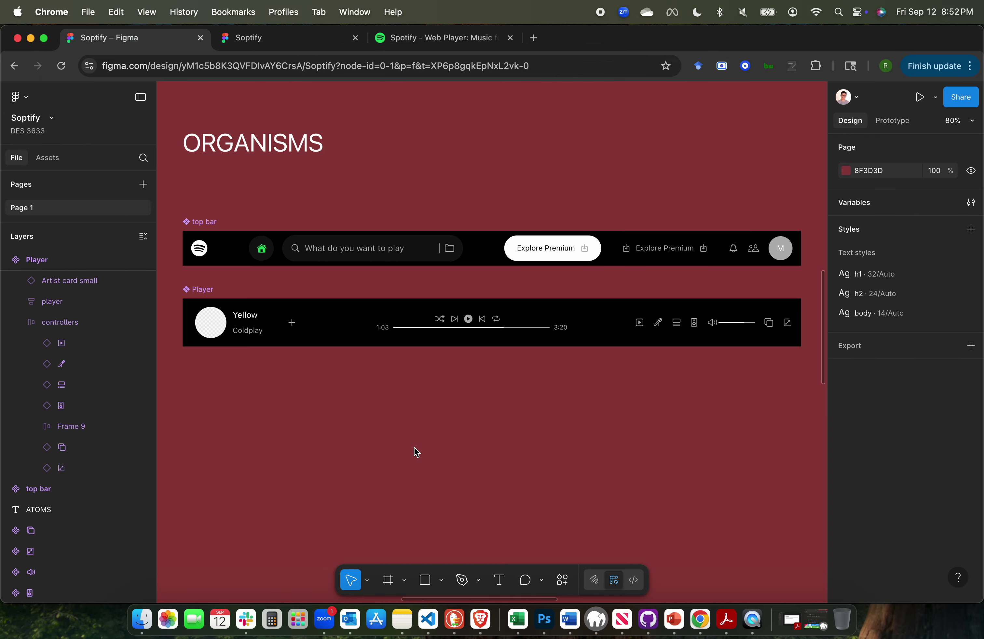
Delete the frame holding the playlist card from the Made For You section of the Home frame.
scroll(410, 455, "down", 10)
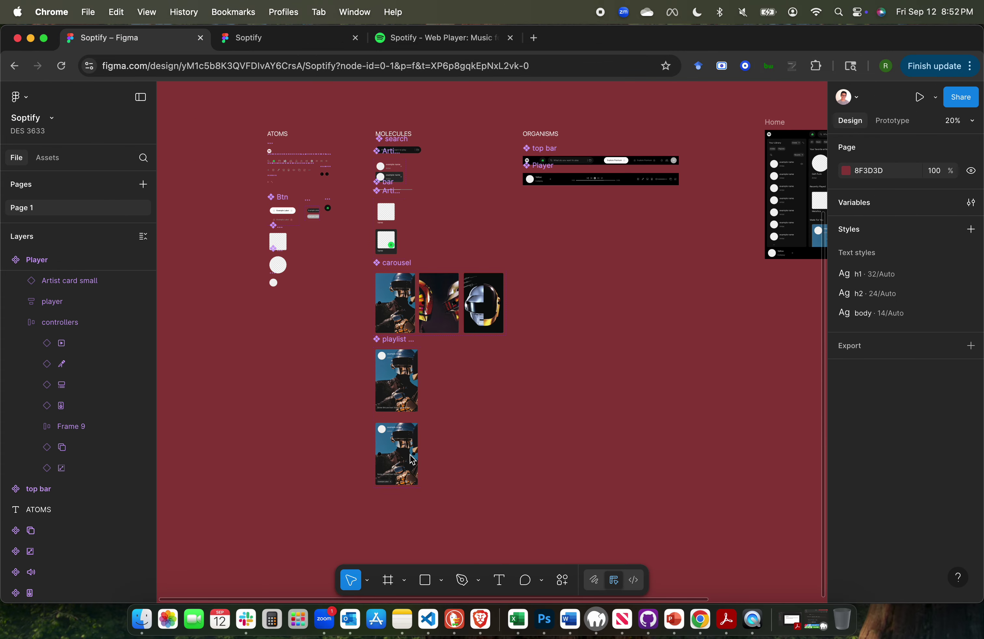
left_click_drag(365, 260, 563, 469)
left_click(562, 464)
key("n")
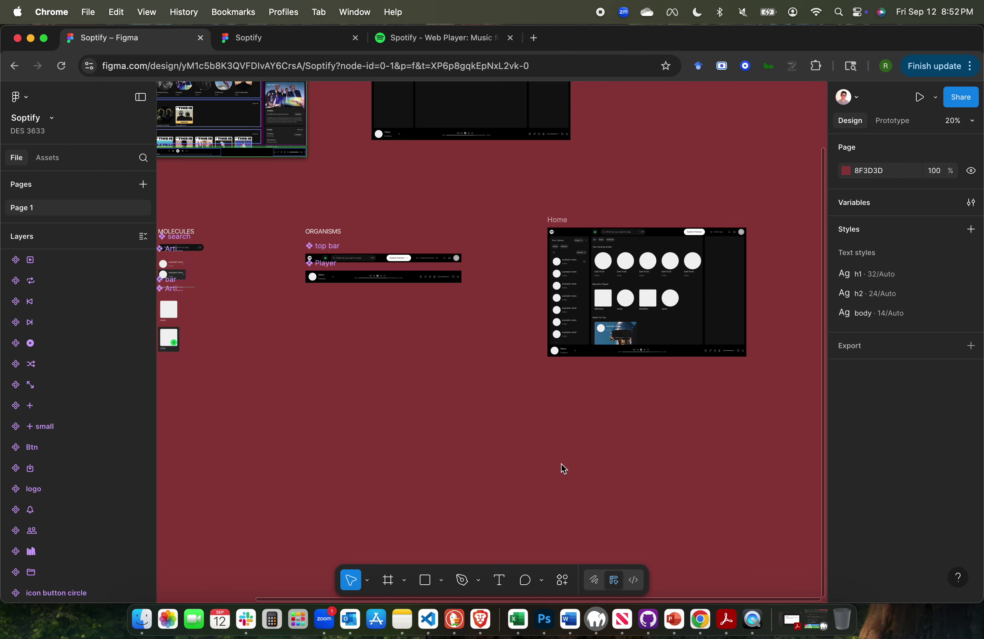
left_click(562, 344)
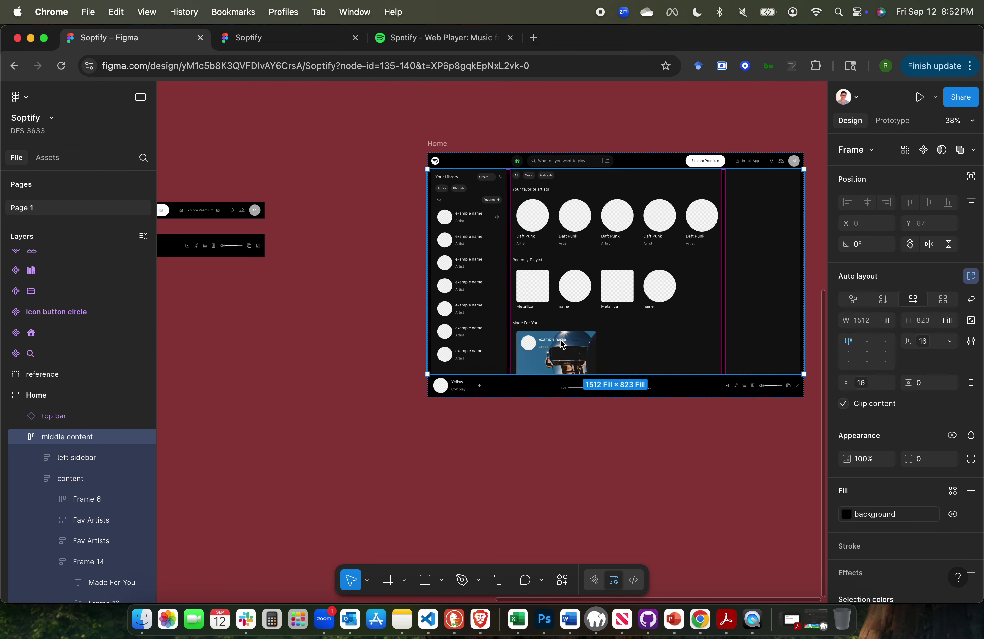
left_click(561, 340)
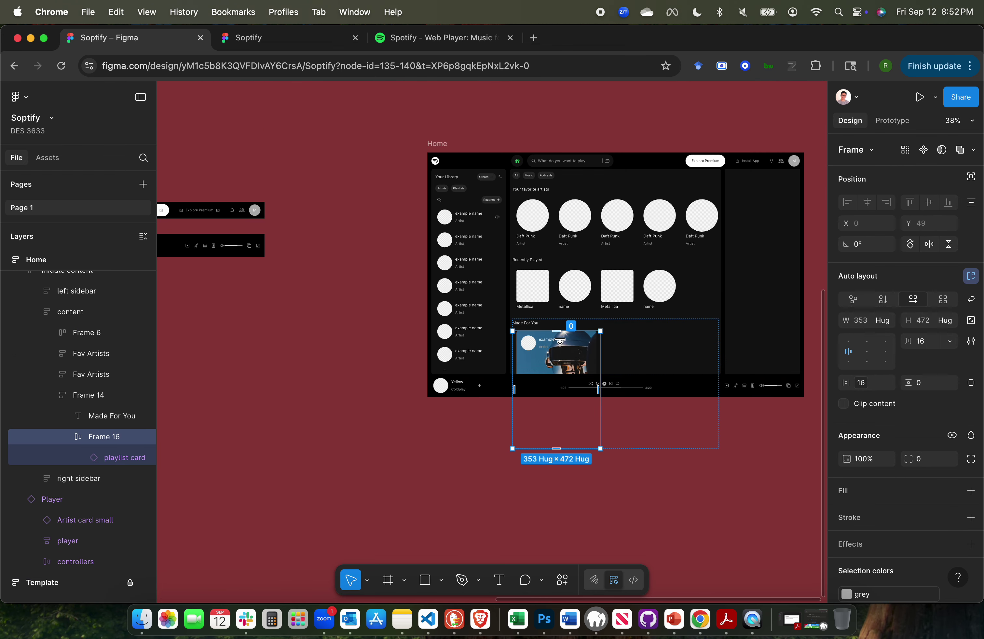
key("BackSpace")
Switch to the Spotify web player and review the layout of its other playlist cards.
scroll(343, 461, "left", 3)
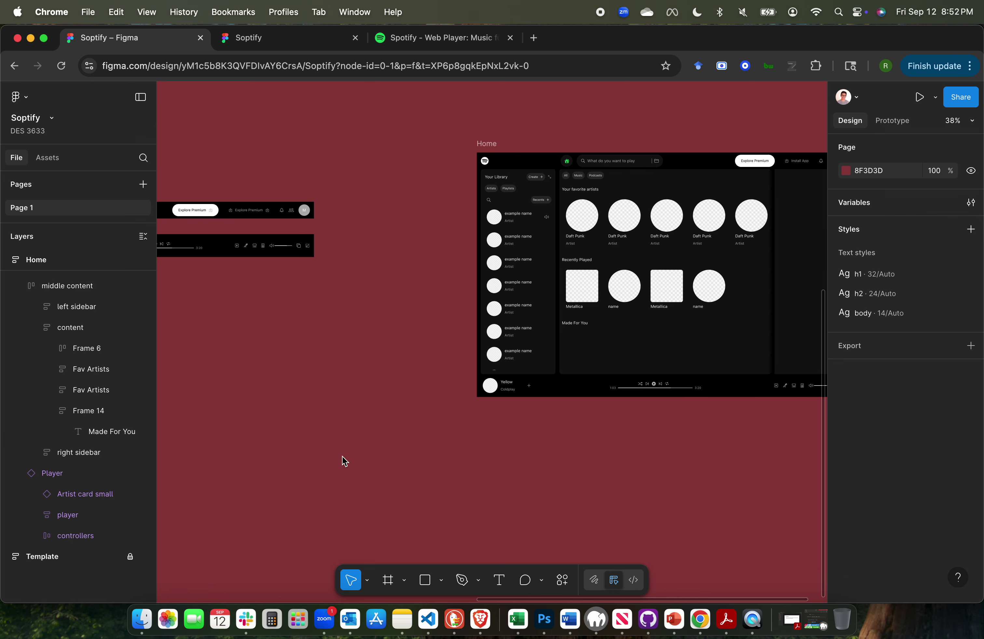
scroll(343, 461, "left", 5)
scroll(343, 461, "down", 2)
scroll(342, 461, "right", 4)
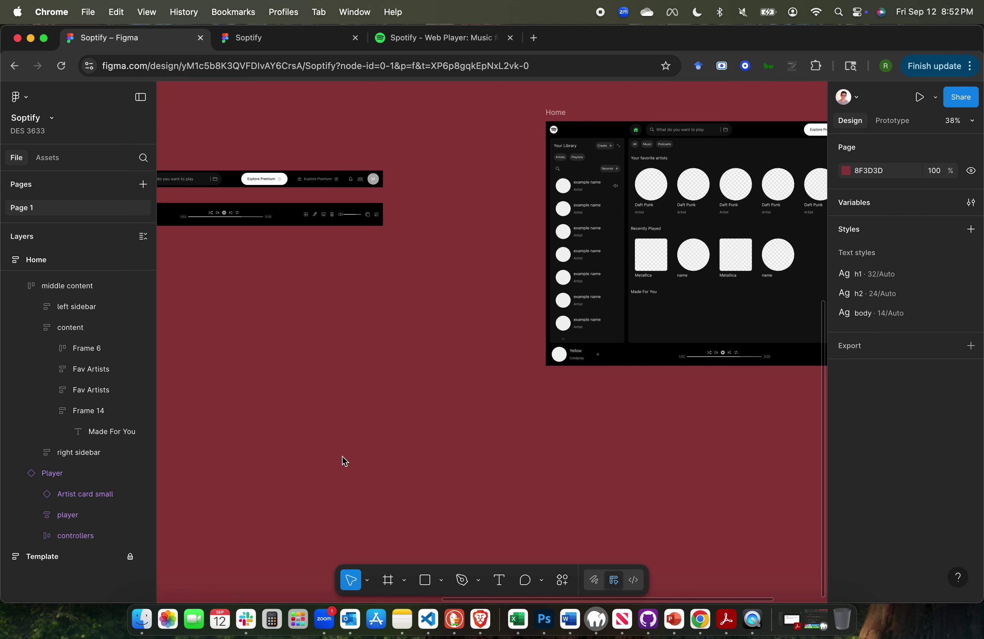
left_click(418, 44)
scroll(397, 314, "down", 5)
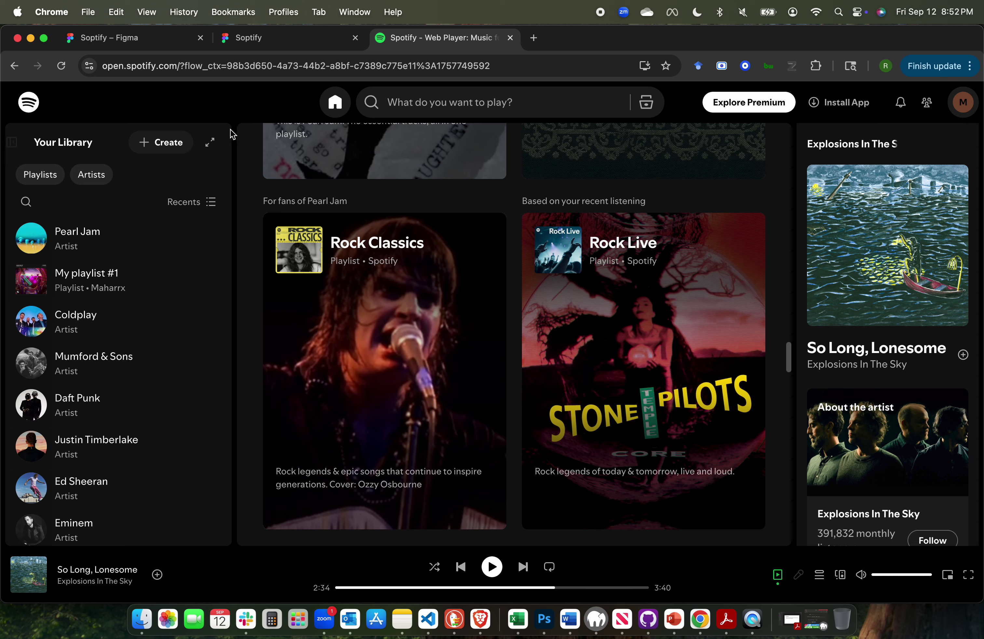
In the Figma design file, draw a frame about 350 high below the Made For You heading and set its width to 250.
left_click(133, 37)
scroll(377, 413, "left", 5)
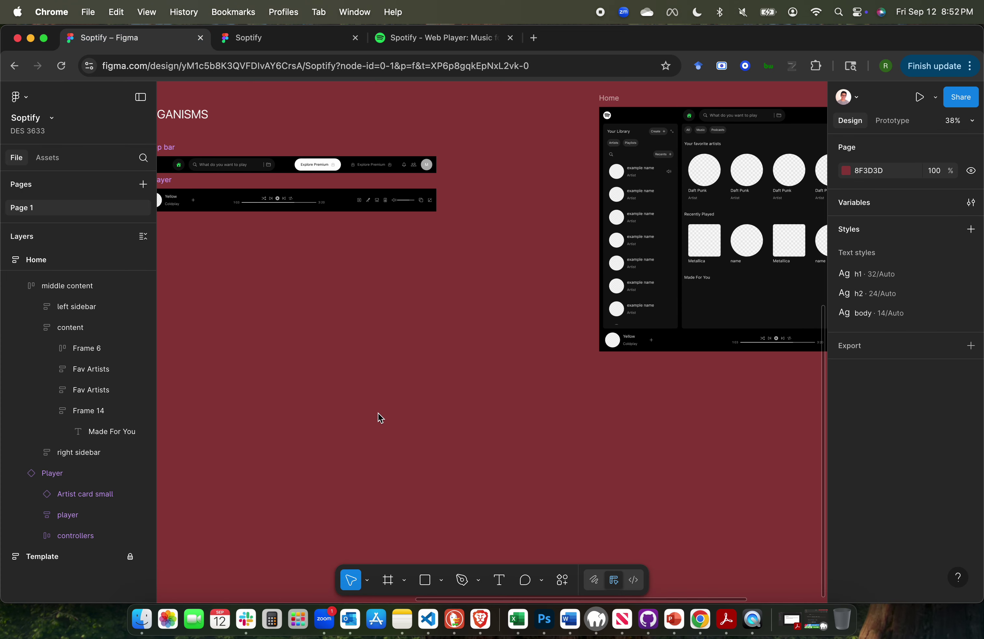
scroll(393, 312, "right", 6)
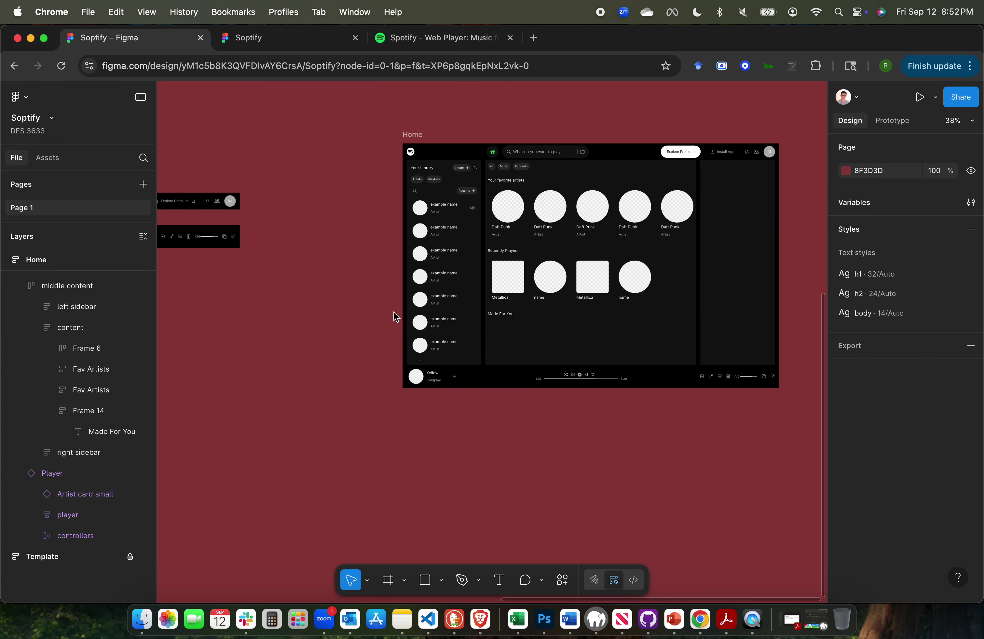
scroll(394, 312, "up", 5)
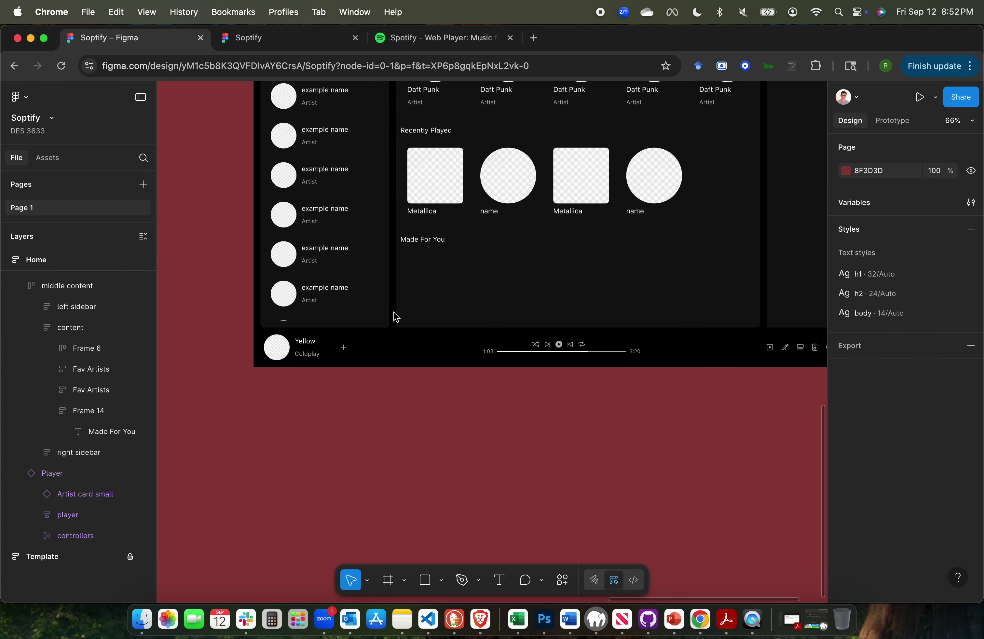
left_click(388, 580)
left_click_drag(412, 257, 519, 408)
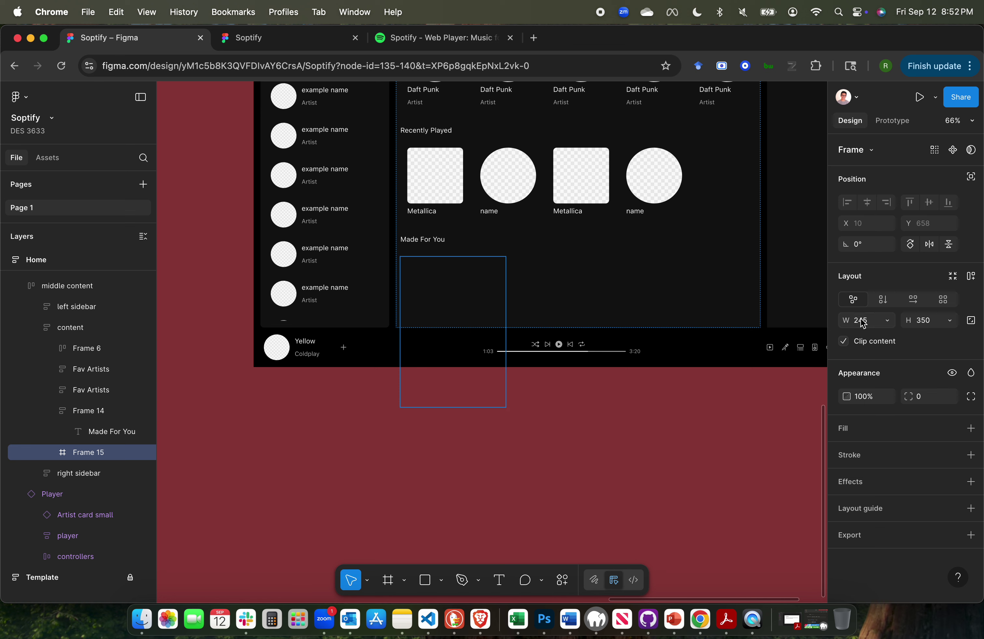
left_click(872, 328)
type("250")
left_click(674, 465)
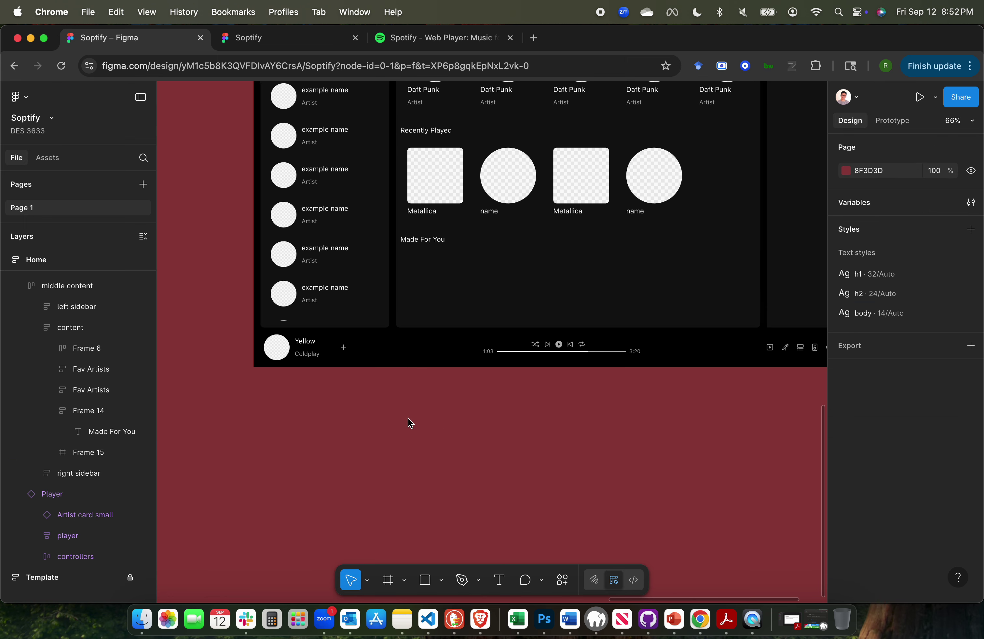
Rename the new frame below the Made For You heading as "playlist card".
left_click(88, 452)
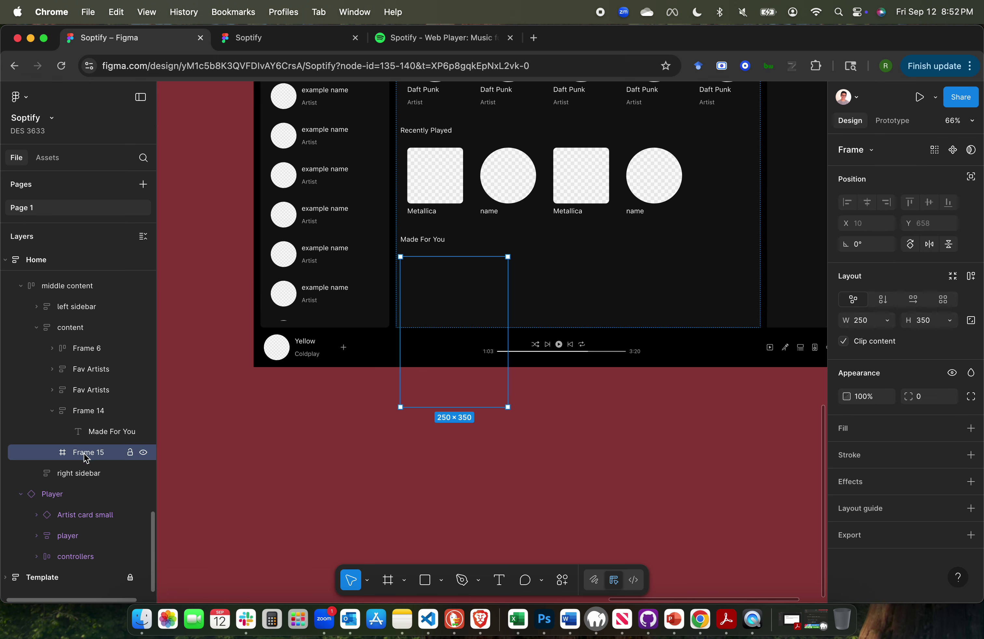
double_click(92, 452)
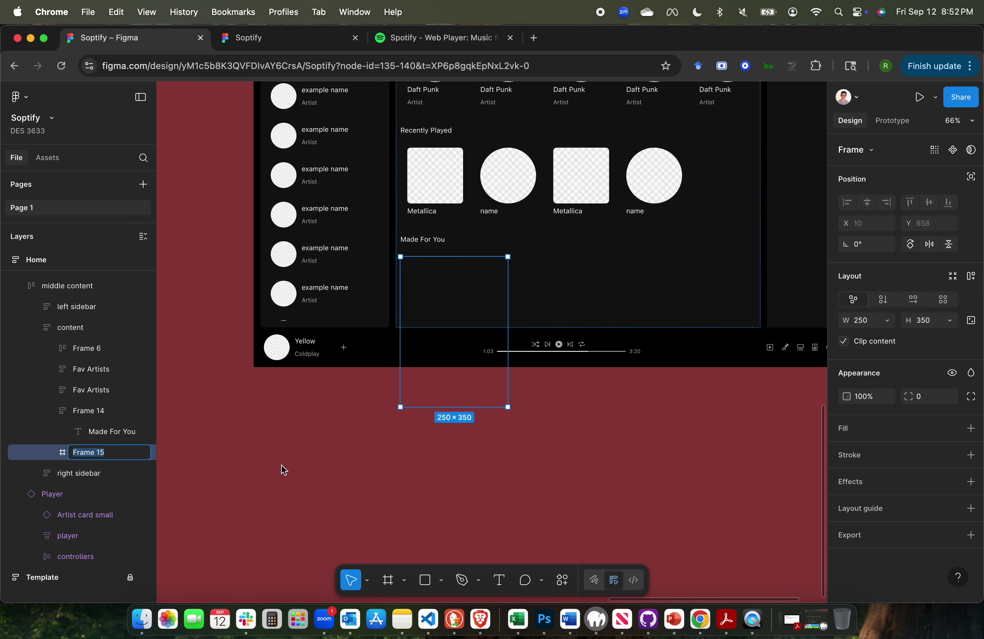
type("playlist card")
key("Return")
Move the playlist card frame out of the Home frame onto the empty canvas below the organisms.
left_click_drag(441, 273, 266, 417)
scroll(266, 418, "left", 5)
left_click_drag(465, 426, 174, 291)
scroll(177, 292, "left", 5)
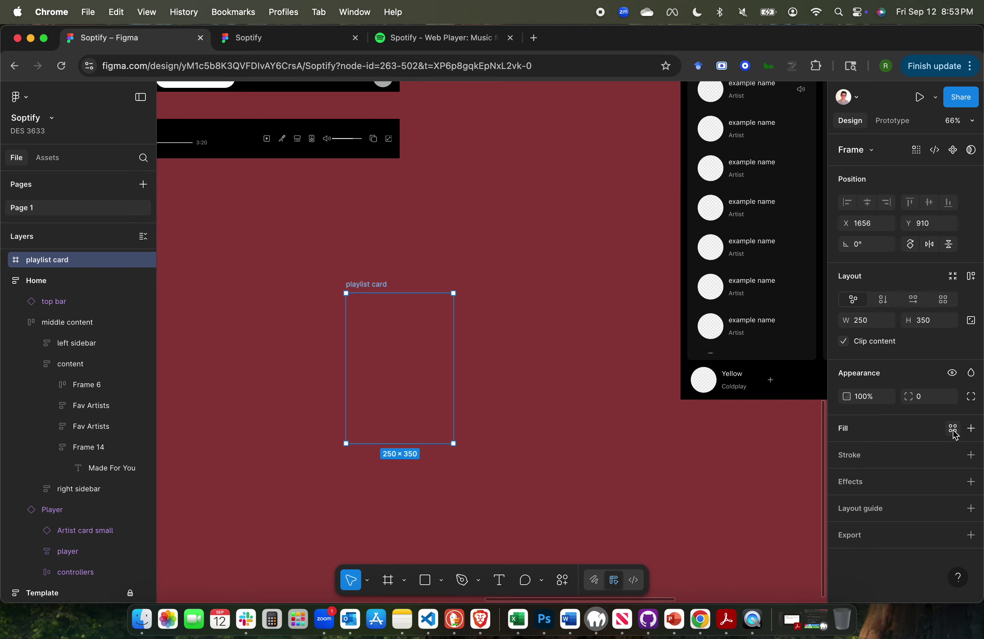
Fill the playlist card frame with the primary library colour.
left_click(953, 431)
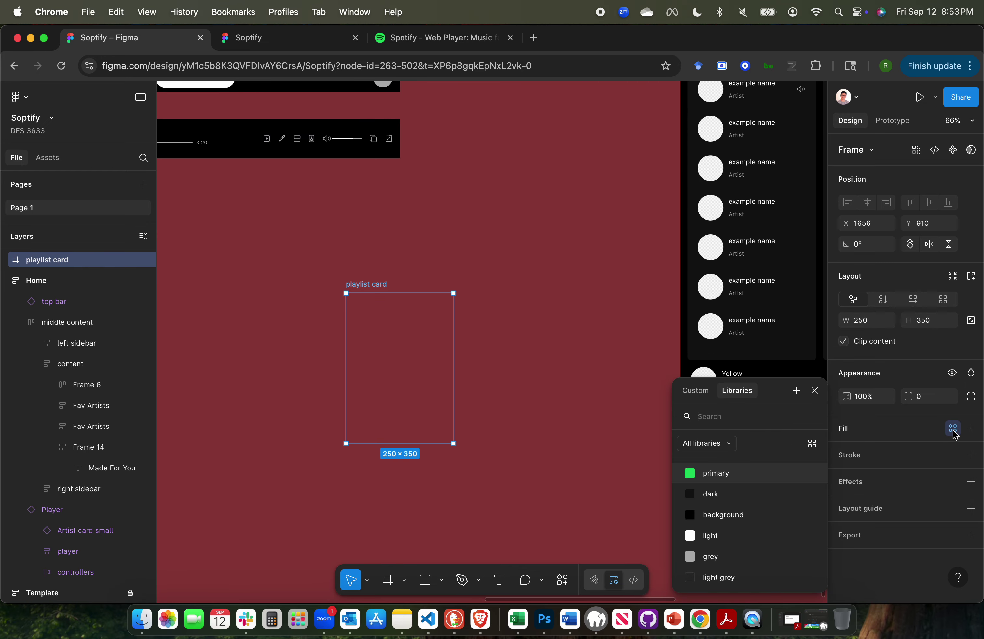
left_click(715, 475)
left_click(474, 395)
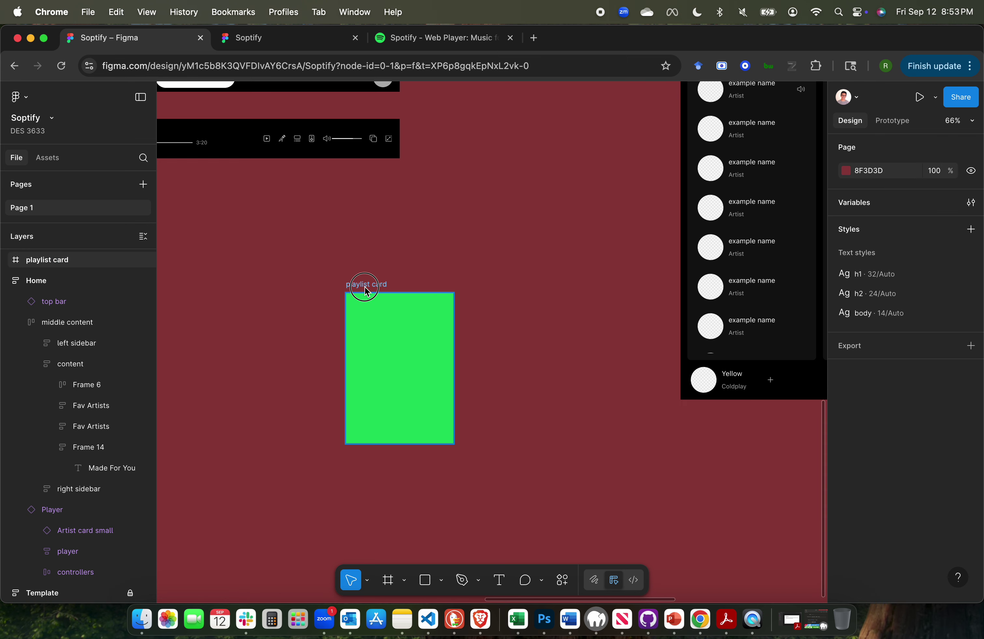
Reposition the playlist card frame farther from the Home frame, to about X 1416, Y 843.
left_click_drag(373, 292, 302, 273)
scroll(305, 273, "left", 3)
scroll(306, 272, "up", 5)
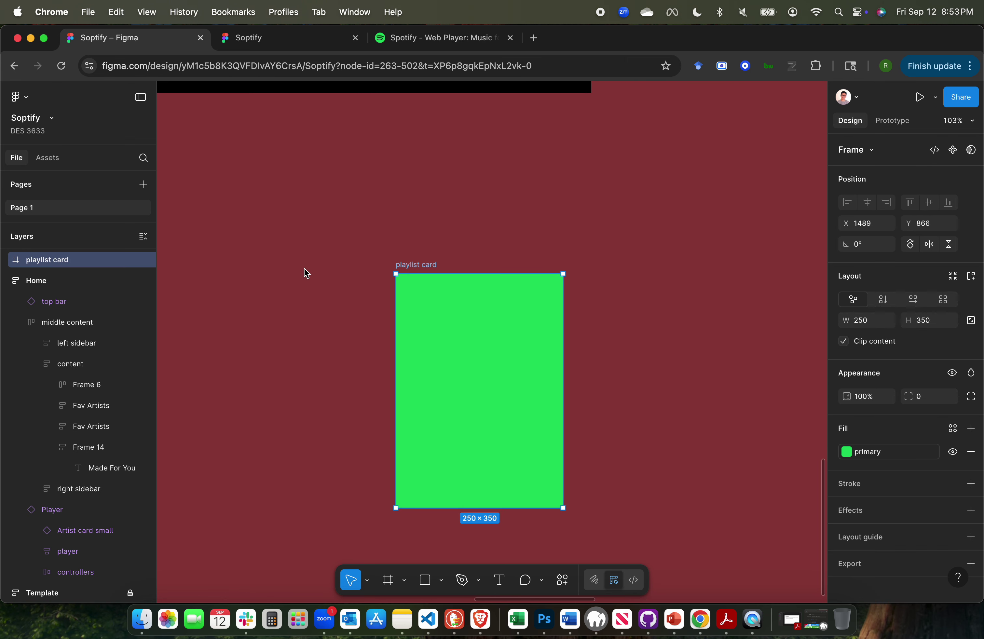
right_click(308, 267)
left_click(235, 247)
left_click_drag(417, 265, 382, 245)
Compare the header of Spotify's Rock Classics card with the Artist card small component among the Figma molecules.
left_click(442, 37)
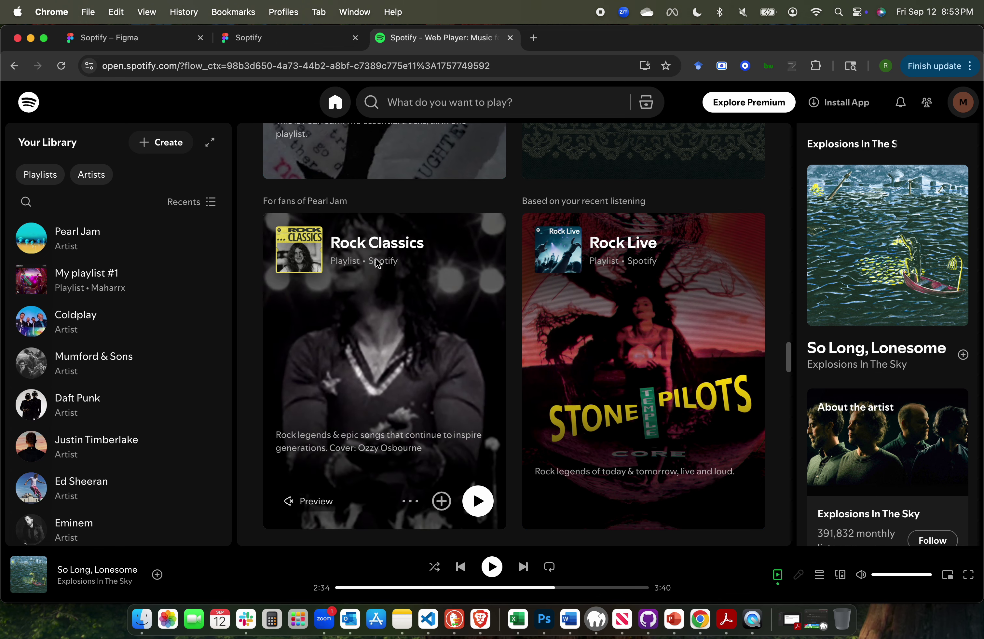
left_click(153, 41)
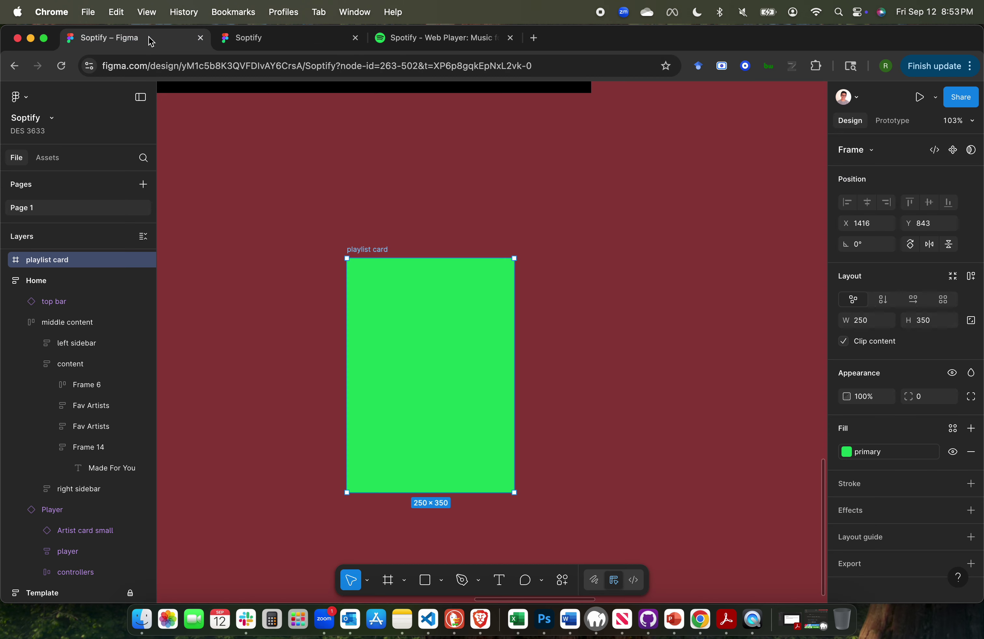
left_click(307, 289)
key("shift+1")
scroll(306, 292, "left", 5)
scroll(307, 291, "down", 3, "ctrl")
scroll(306, 291, "left", 3)
scroll(306, 292, "up", 5, "ctrl")
scroll(308, 293, "right", 5)
scroll(285, 281, "up", 5, "ctrl")
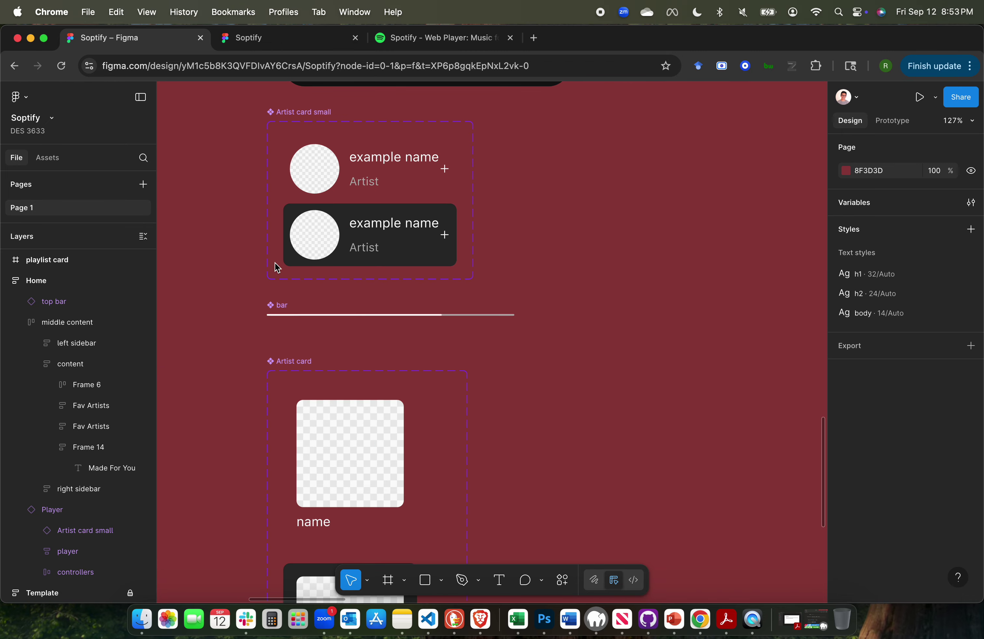
left_click(314, 118)
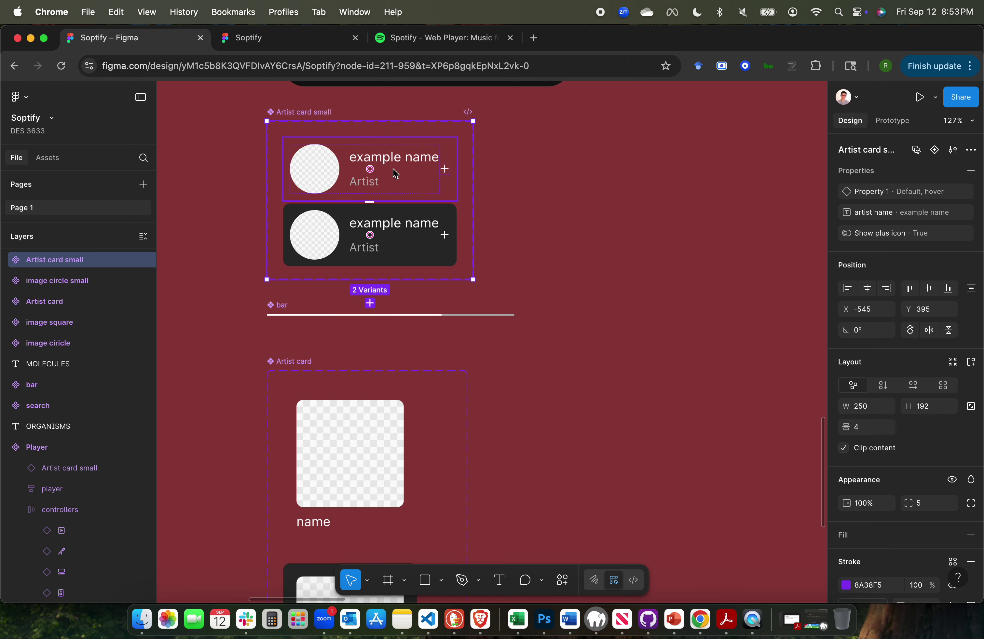
left_click(630, 198)
scroll(630, 199, "down", 5, "ctrl")
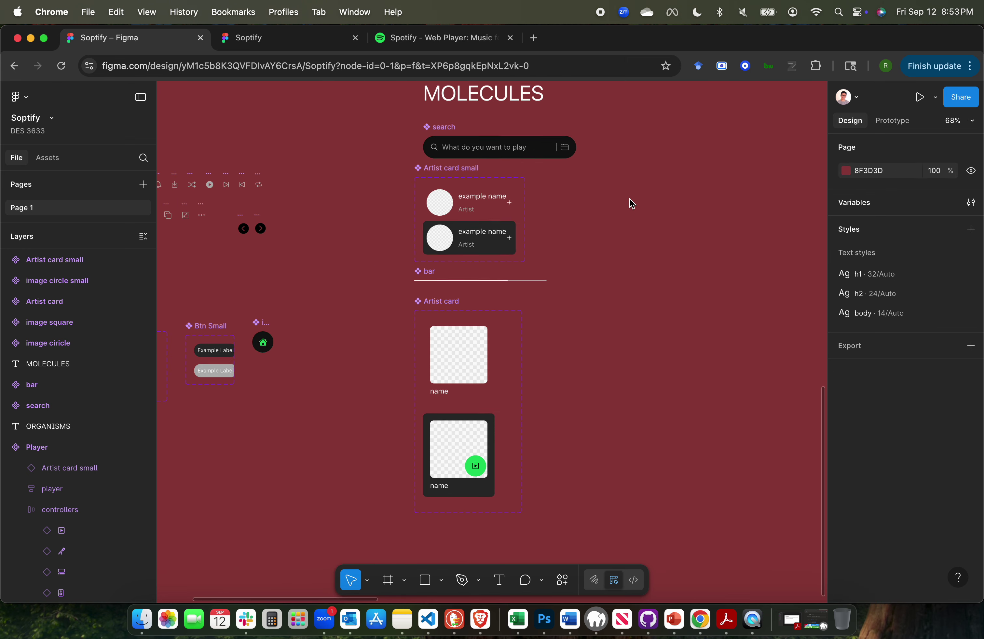
scroll(629, 198, "right", 10)
scroll(631, 203, "down", 3)
scroll(630, 203, "right", 10)
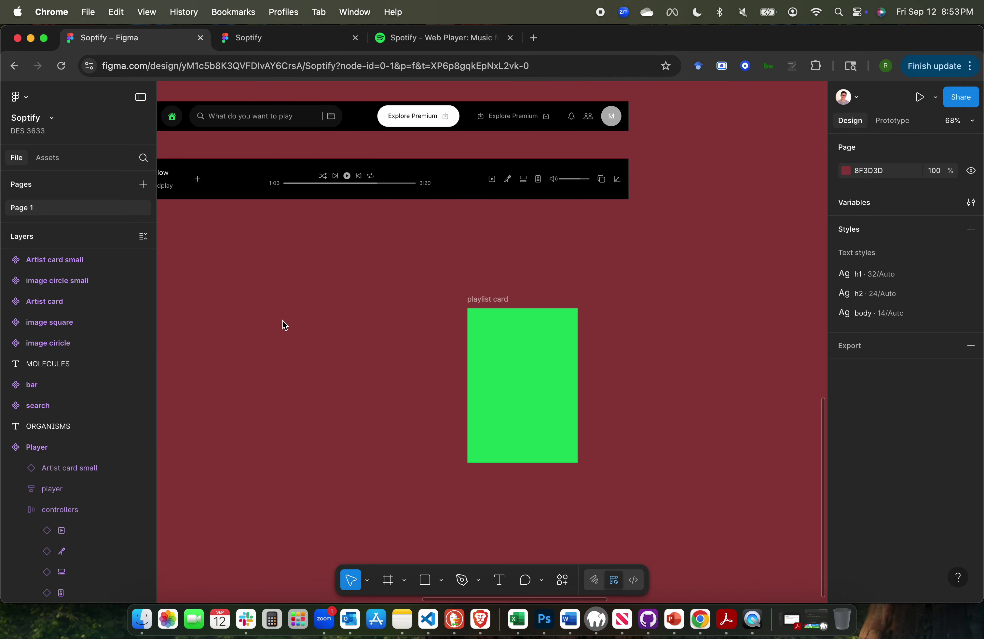
Search the file's assets for "artist card small".
left_click(47, 157)
scroll(317, 324, "left", 10)
scroll(319, 324, "left", 5)
scroll(324, 324, "up", 5, "ctrl")
left_click(236, 167)
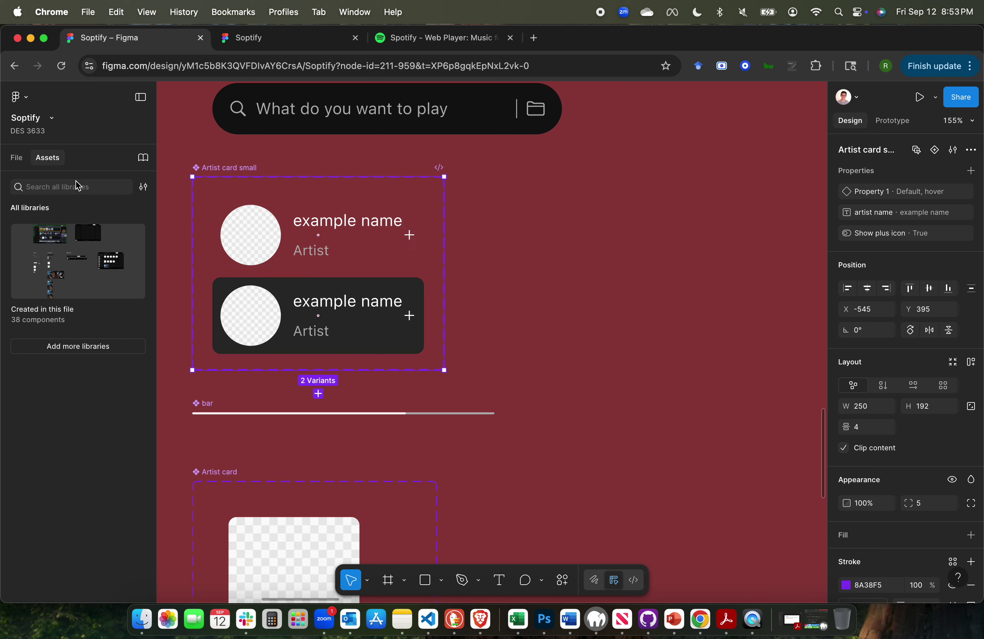
left_click(59, 191)
type("artist card small")
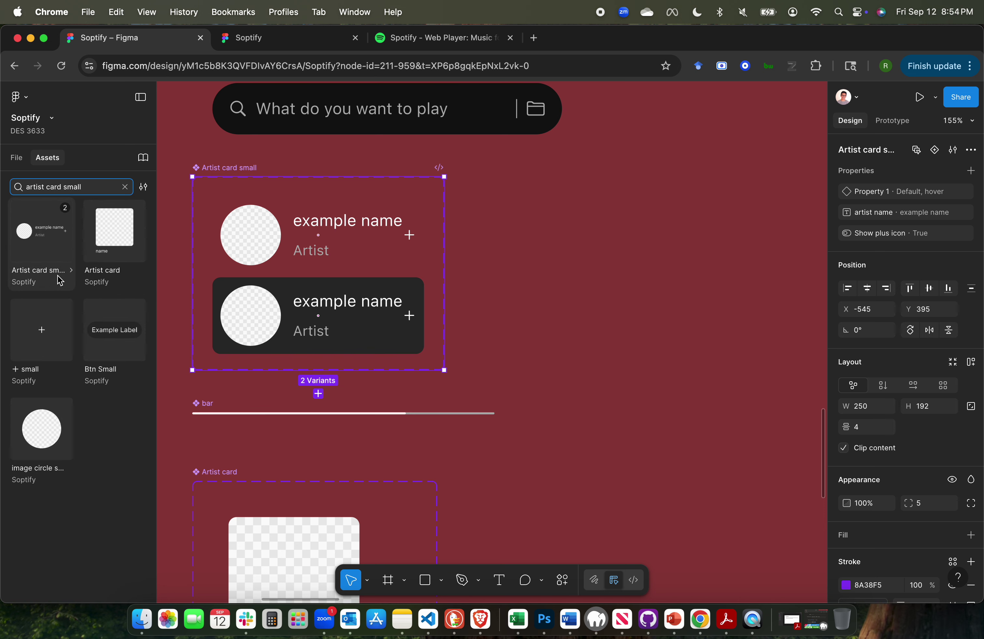
Insert an instance of Artist card small and place it on empty canvas beside the Artist card component, at about X -181, Y 733.
scroll(486, 391, "down", 10)
scroll(486, 391, "right", 5)
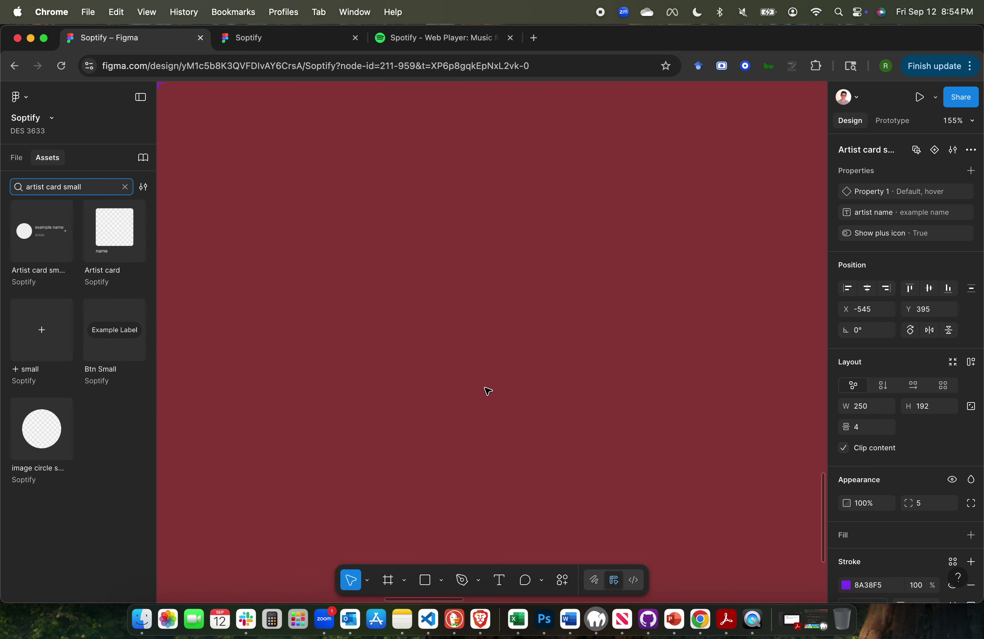
scroll(486, 391, "up", 10)
scroll(486, 391, "left", 5)
scroll(486, 389, "down", 4)
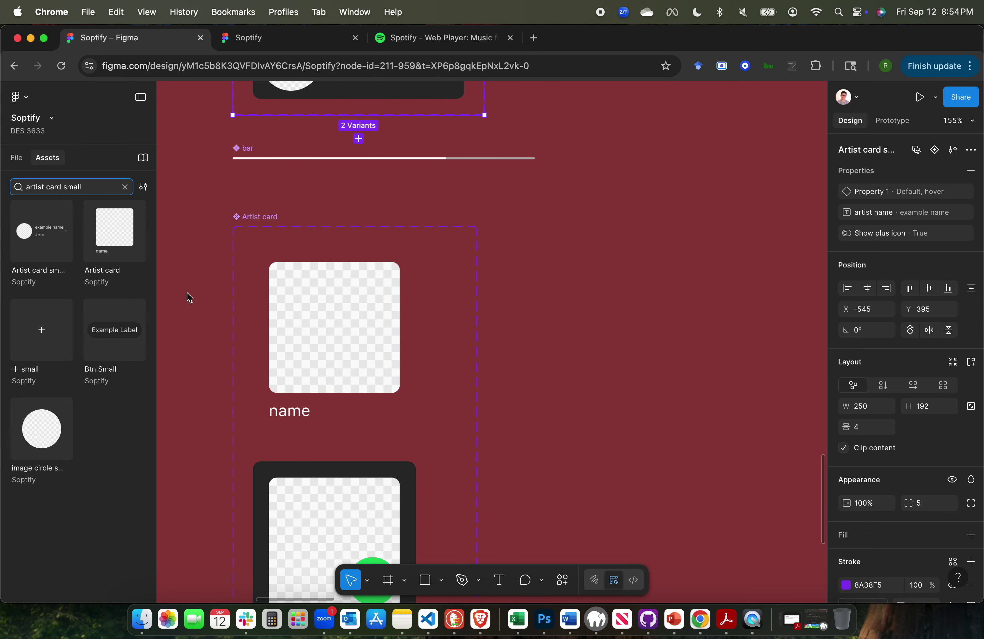
left_click(72, 271)
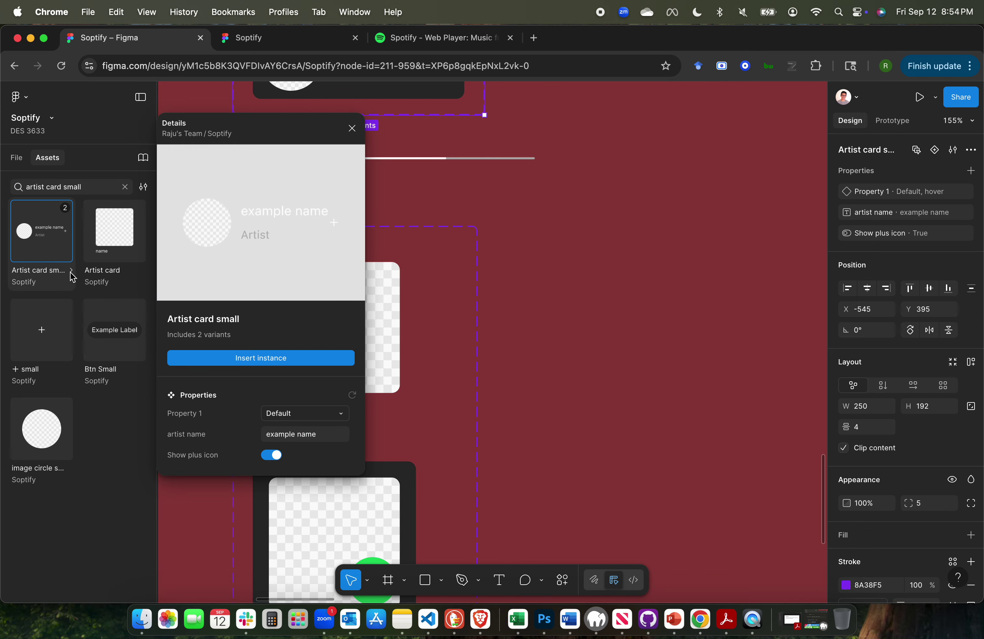
left_click(286, 359)
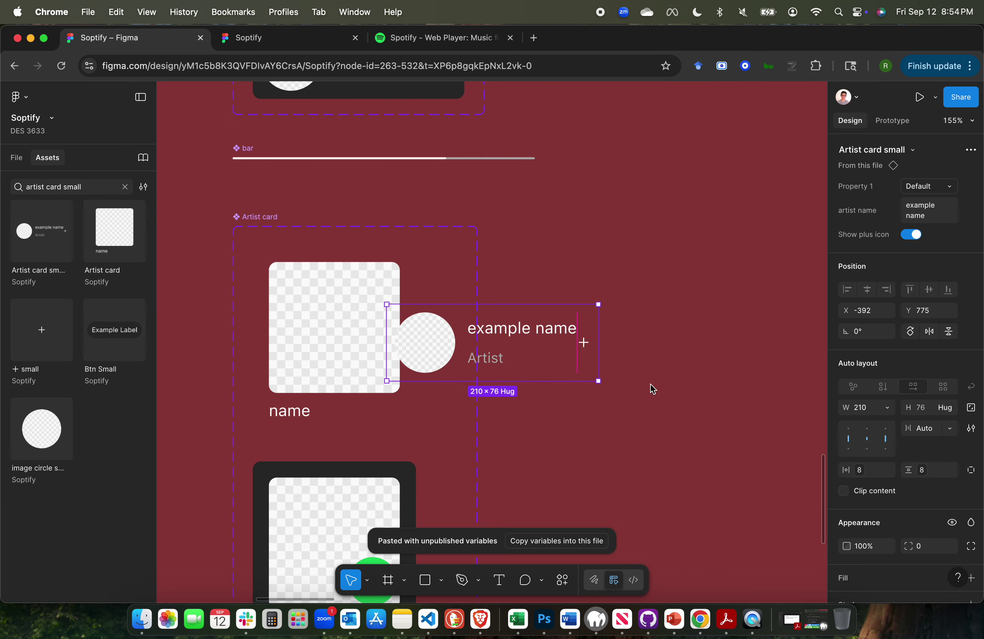
left_click_drag(527, 316, 738, 273)
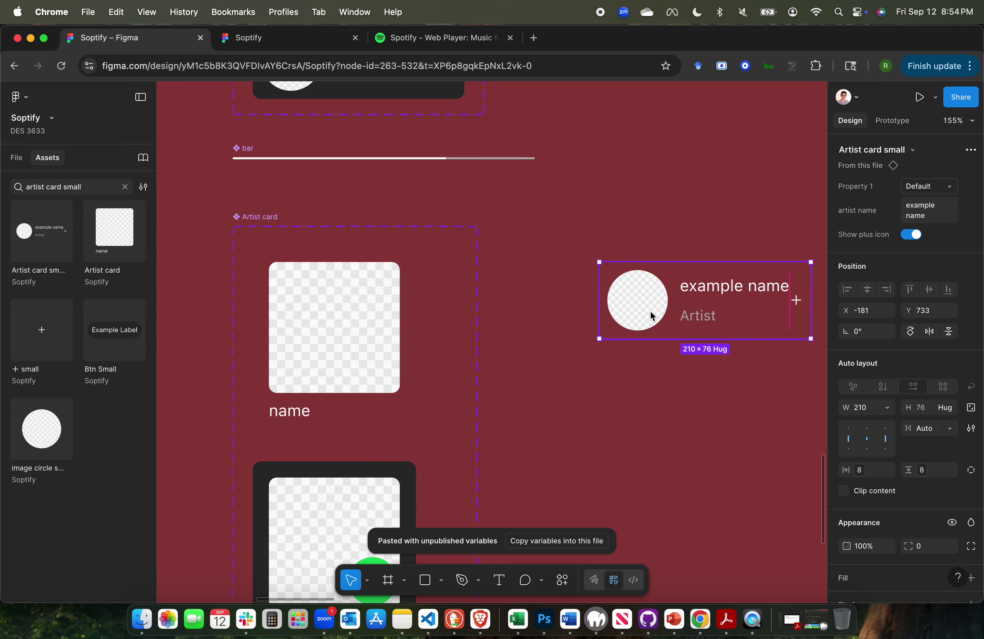
Move the Artist card small instance into the upper part of the playlist card frame, at X 16, Y 20.
scroll(650, 311, "down", 5, "ctrl")
scroll(562, 326, "down", 10, "ctrl")
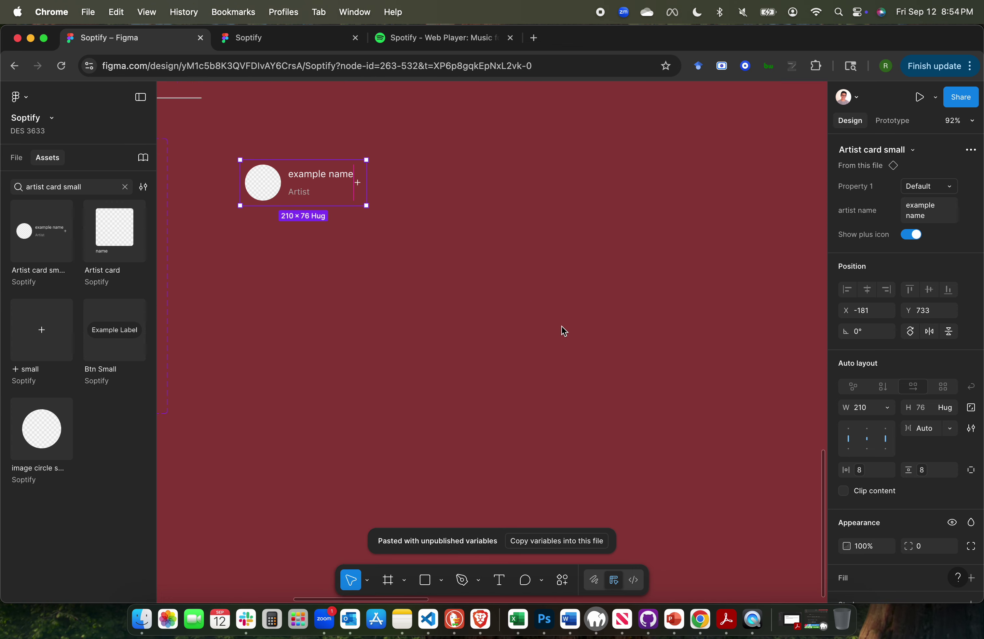
left_click_drag(348, 262, 728, 309)
scroll(723, 327, "up", 3)
scroll(722, 326, "right", 2)
scroll(722, 326, "up", 1)
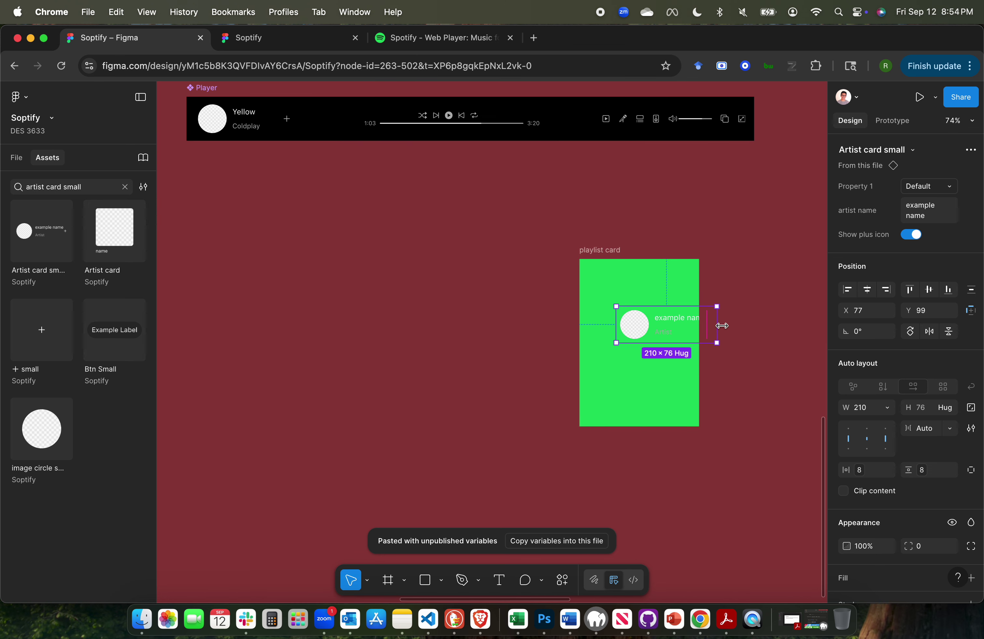
scroll(723, 326, "up", 4)
left_click_drag(559, 327, 508, 260)
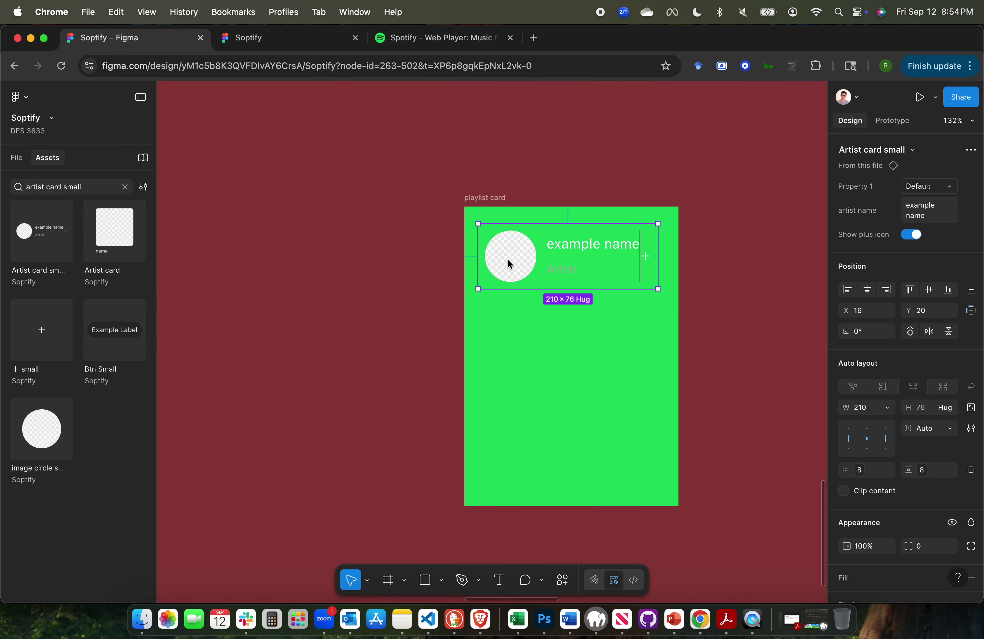
Apply auto layout to the playlist card frame.
scroll(507, 259, "right", 2)
scroll(507, 259, "down", 1)
left_click(443, 174)
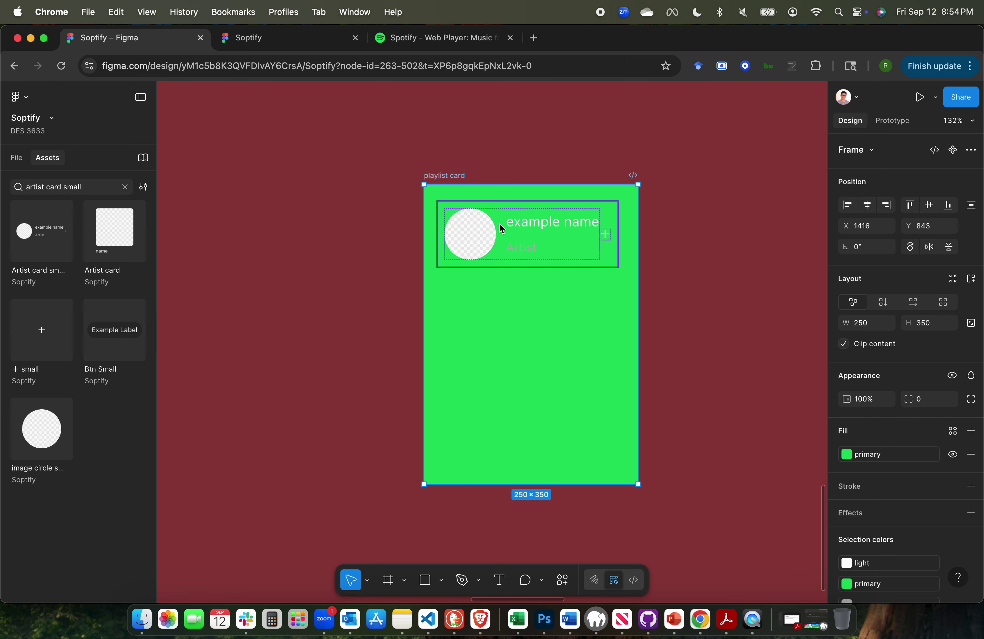
left_click(485, 245)
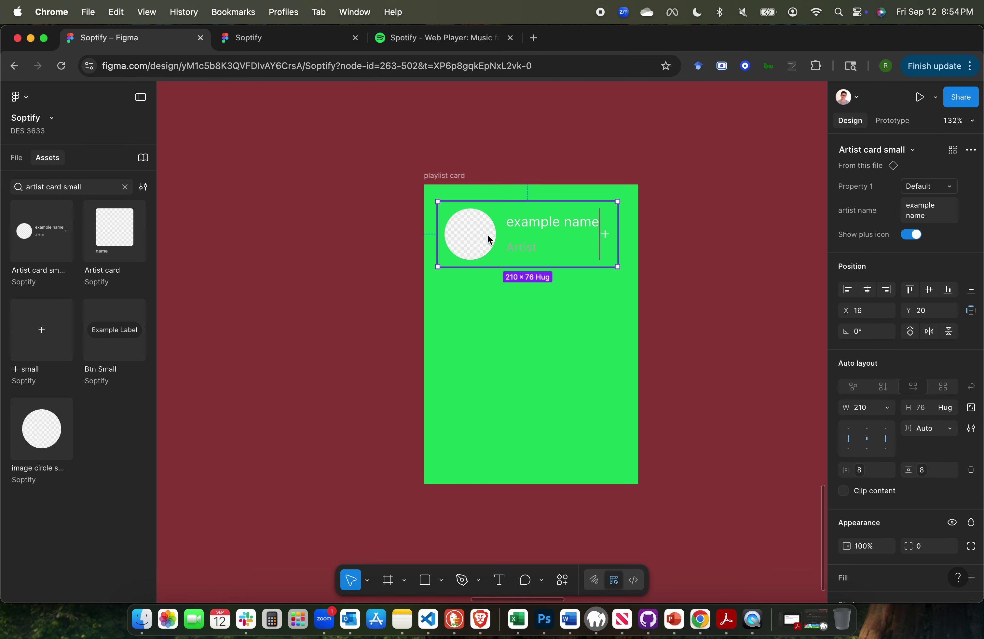
left_click(442, 174)
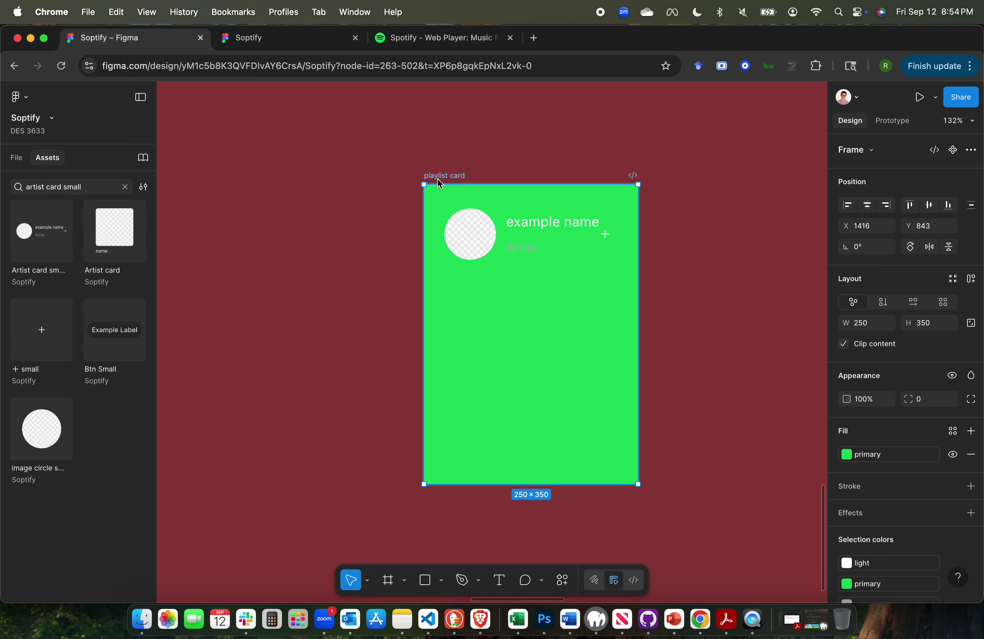
left_click(972, 284)
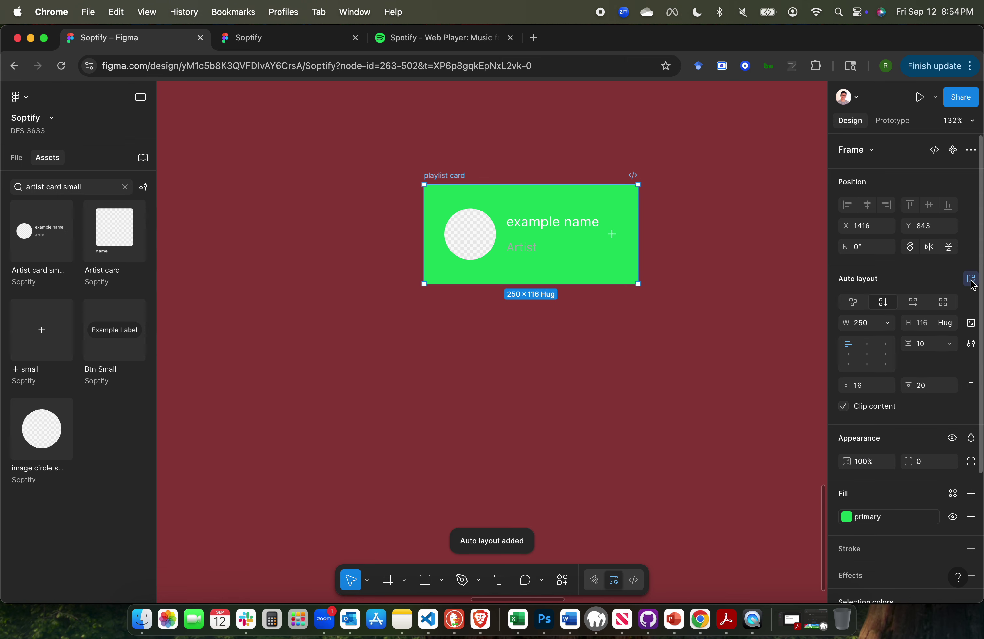
Change the playlist card frame from hugging its contents to a fixed height of 350.
left_click(950, 323)
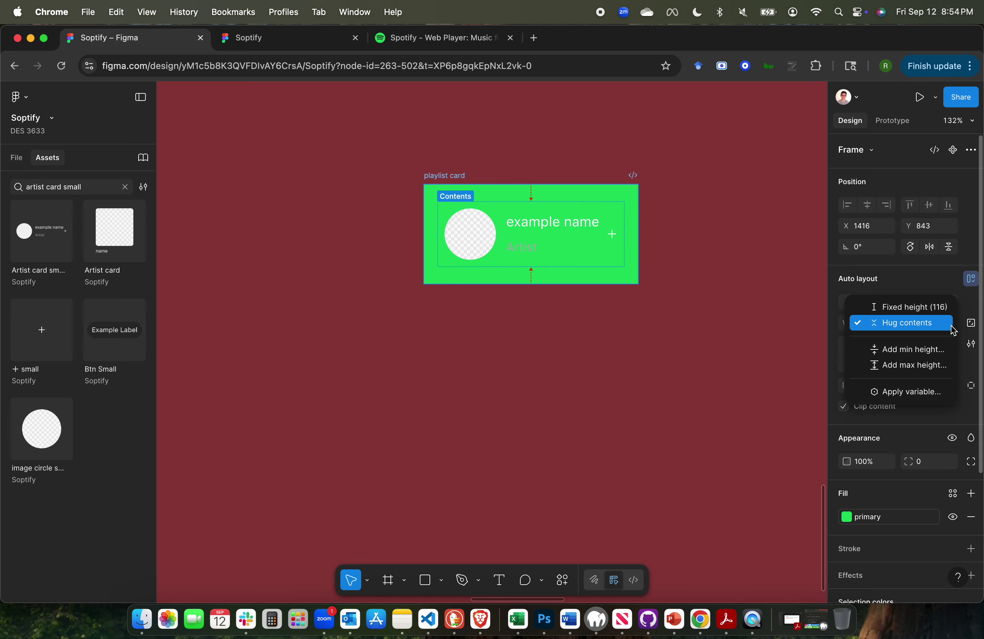
left_click(930, 315)
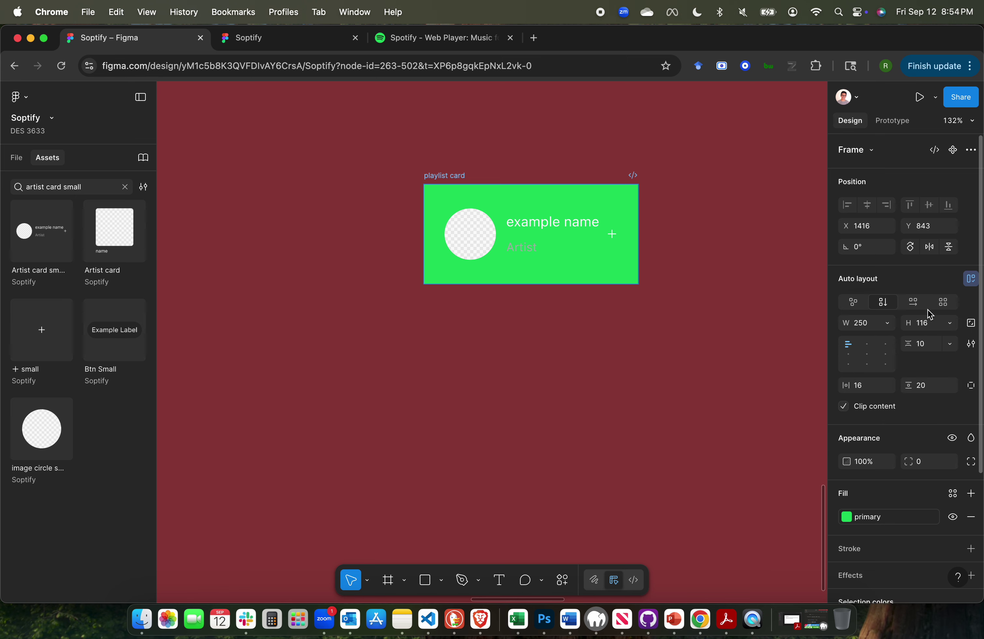
left_click(928, 326)
key("Return")
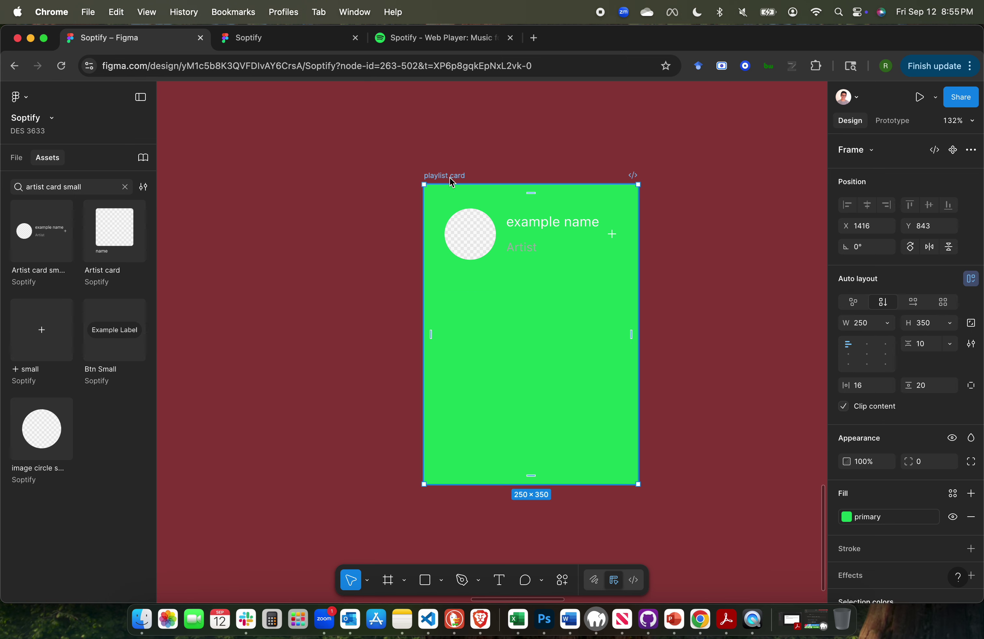
Lock the playlist card frame's aspect ratio and set its width to 300.
scroll(494, 204, "right", 3)
scroll(494, 203, "down", 2)
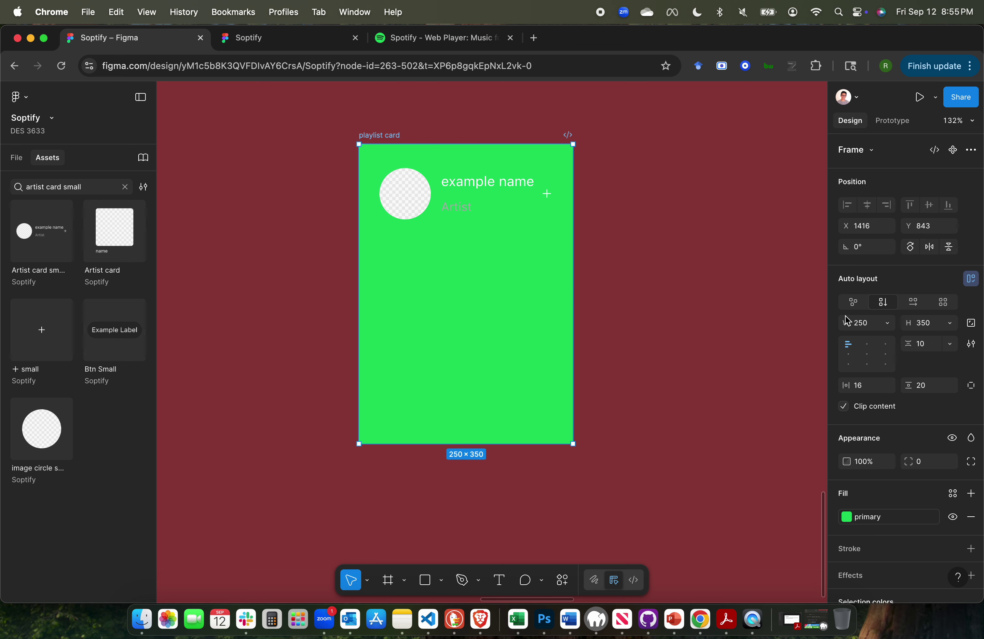
left_click(858, 326)
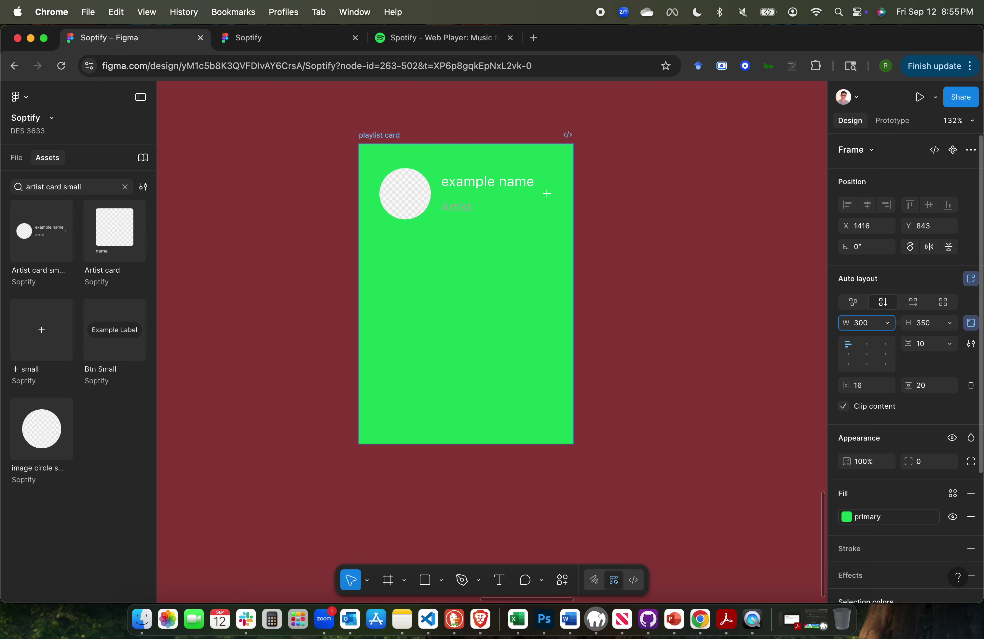
type("300")
key("Return")
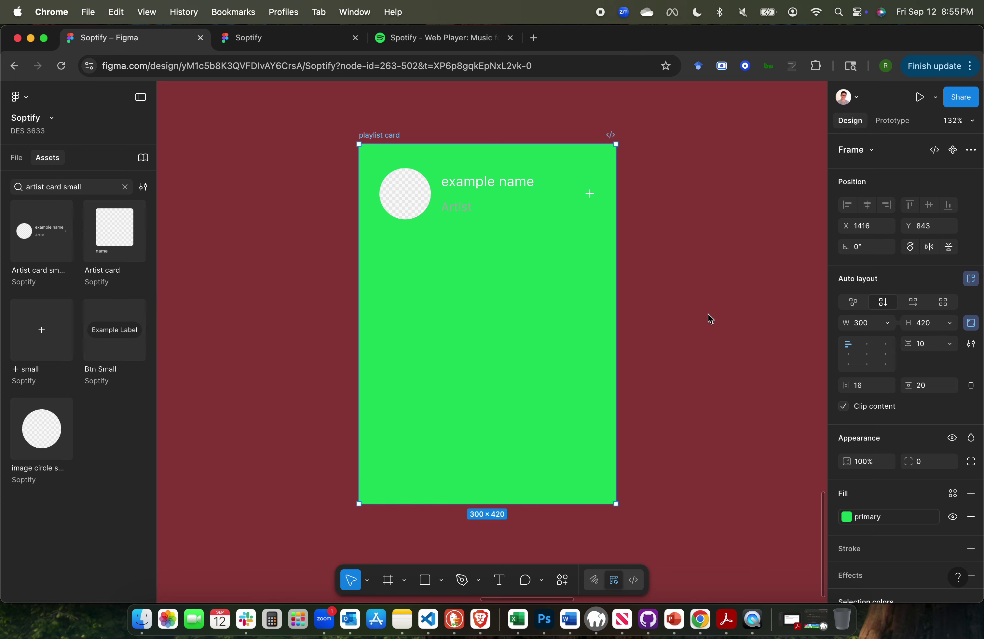
Check the header of Spotify's Rock Classics card, and hide the plus icon on the playlist card's Artist card small instance.
left_click(448, 193)
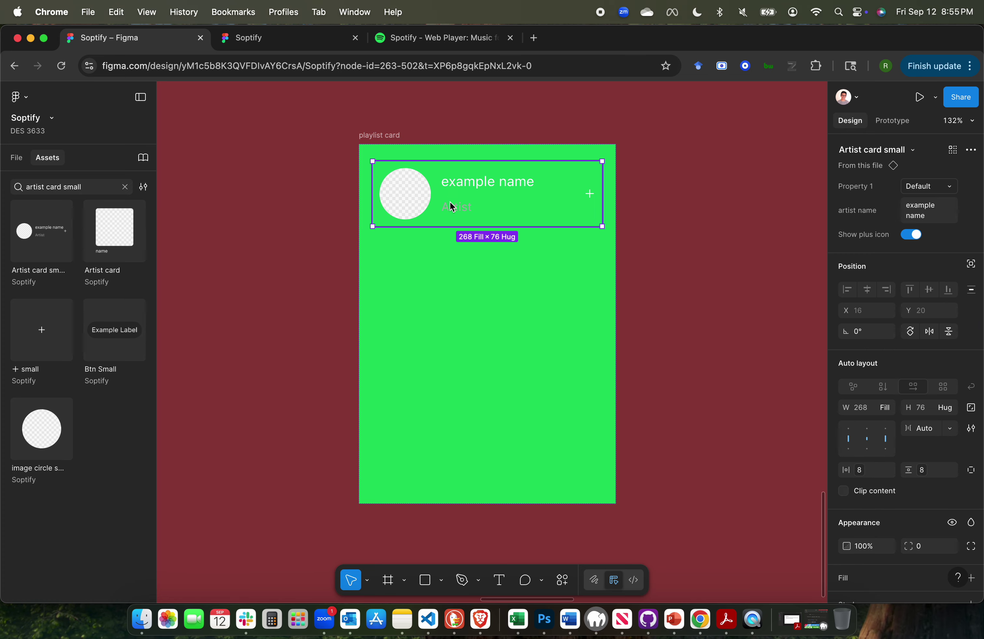
left_click(433, 41)
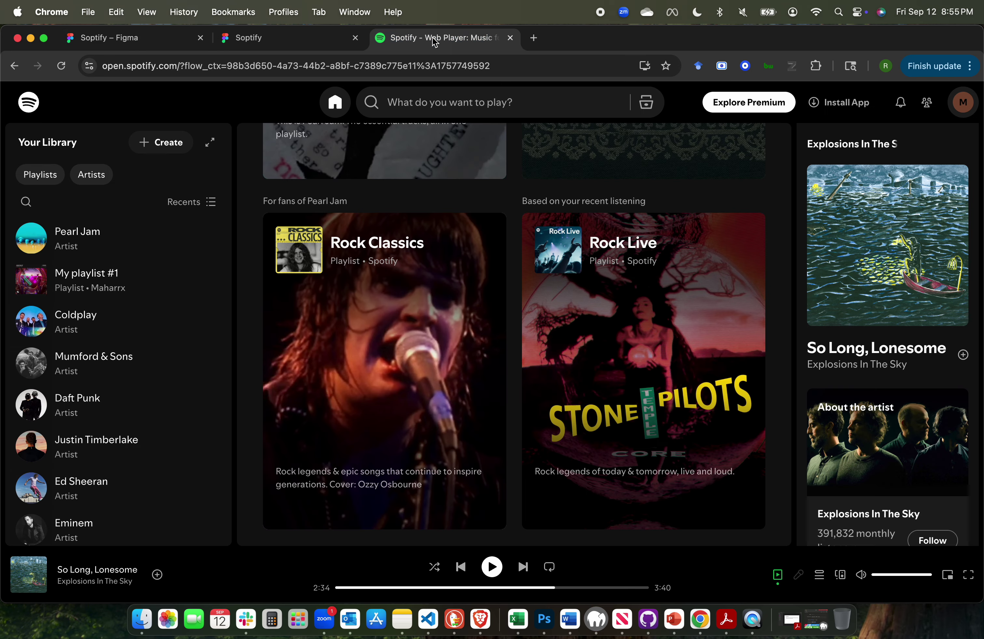
mouse_move(380, 261)
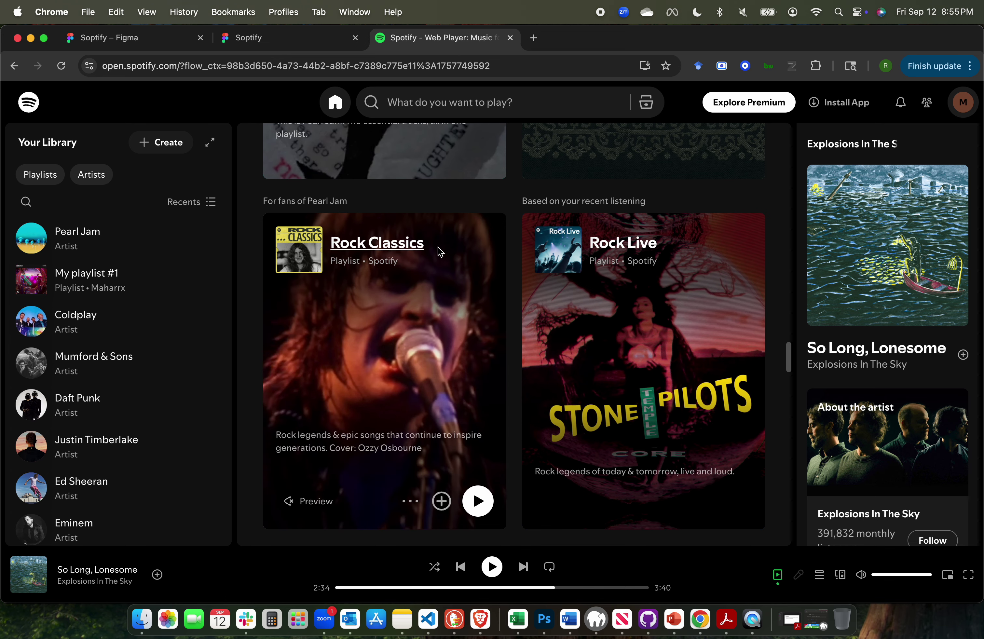
left_click(143, 42)
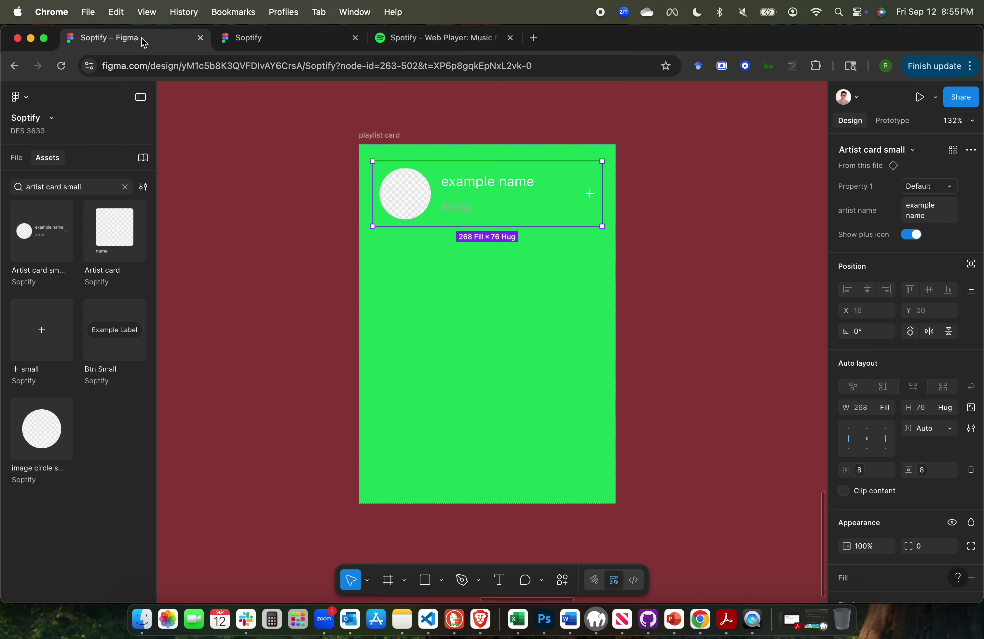
scroll(907, 365, "down", 3)
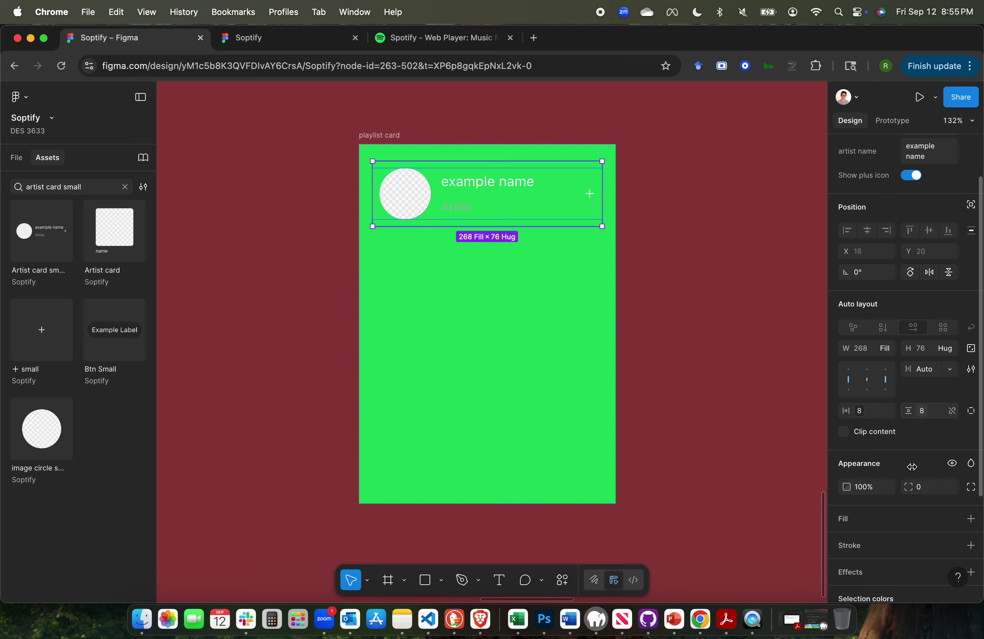
scroll(862, 212, "up", 3)
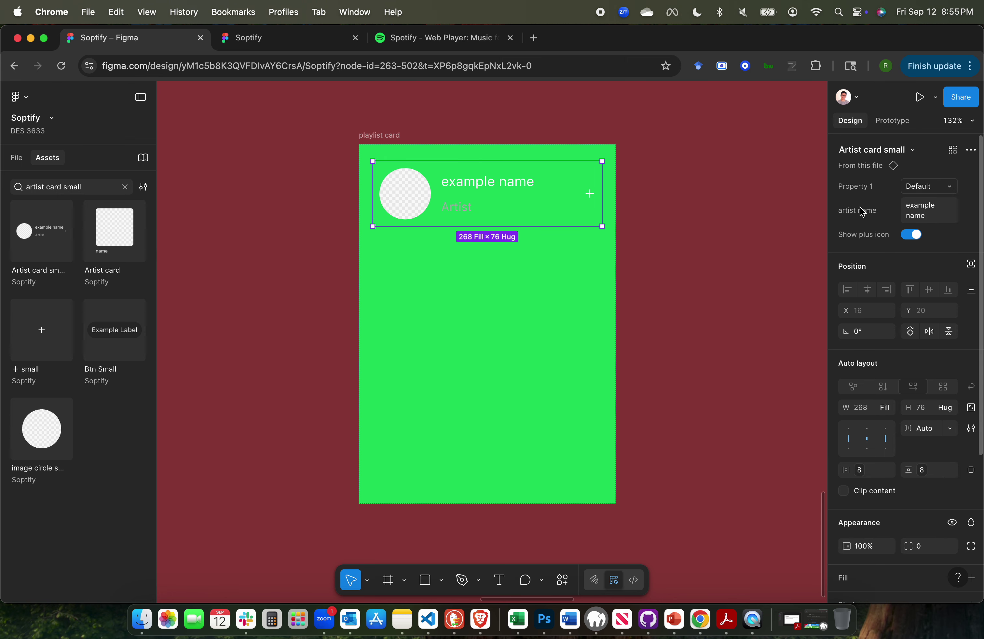
left_click(912, 236)
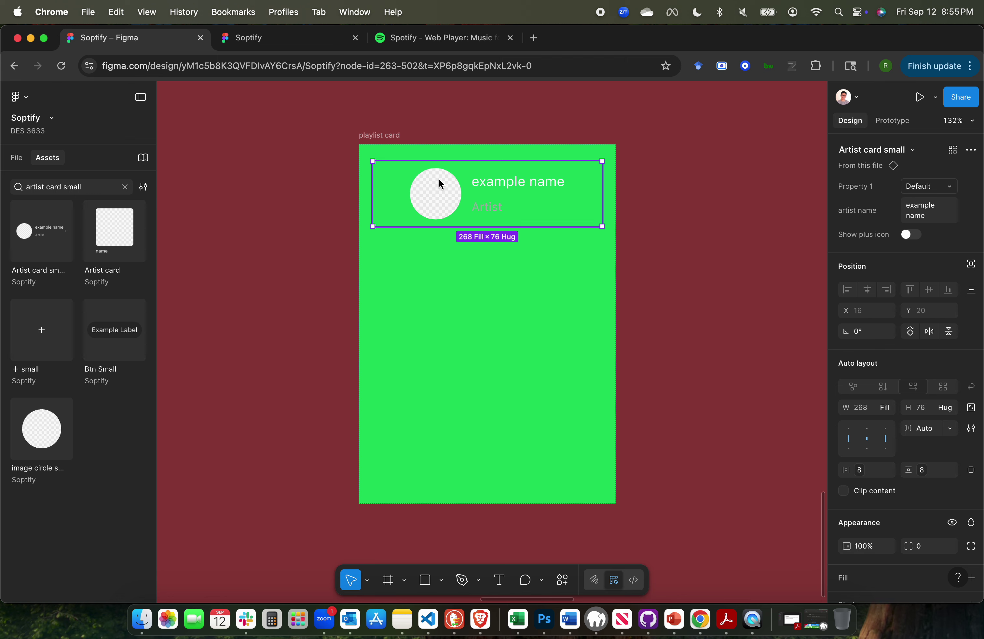
Align the contents of the Artist card small instance to the left, vertically centred.
scroll(874, 496, "down", 4)
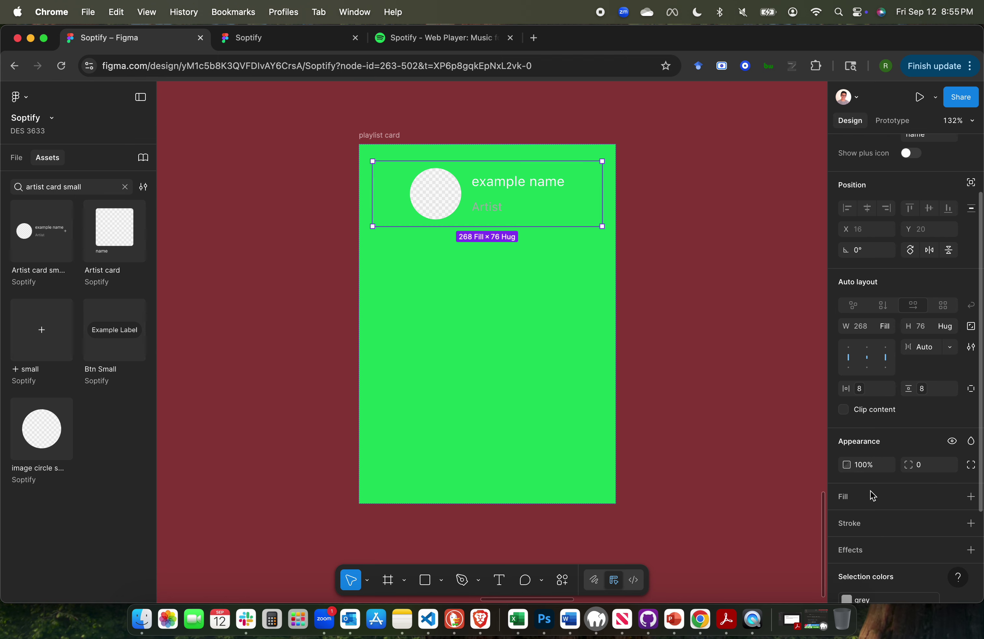
scroll(873, 496, "up", 6)
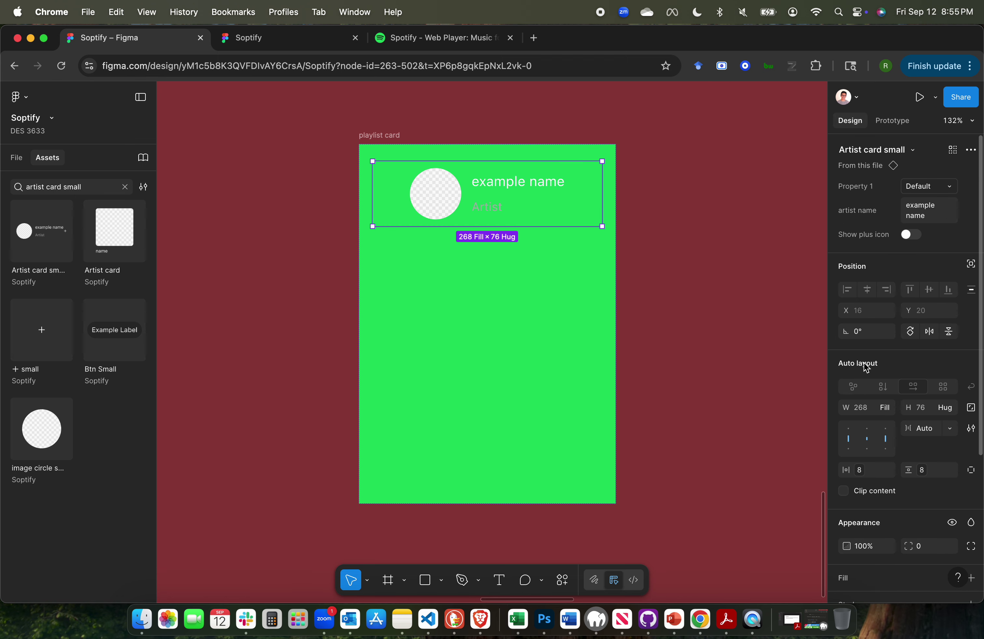
left_click(849, 440)
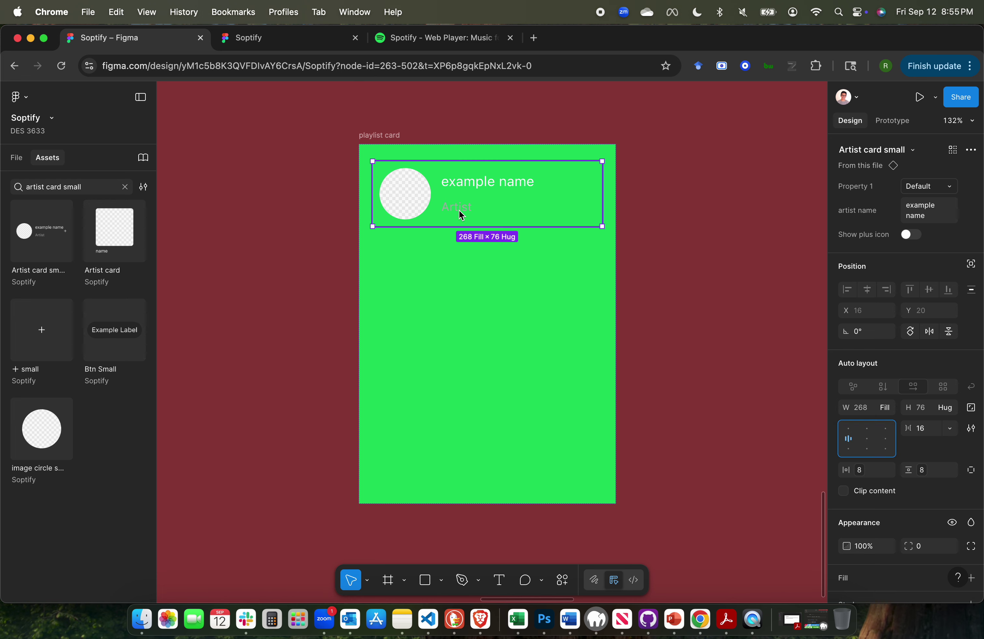
Check the subtitle on Spotify's playlist cards, and replace the instance's "Artist" text in Figma with "Playlist.Spotify".
left_click(444, 42)
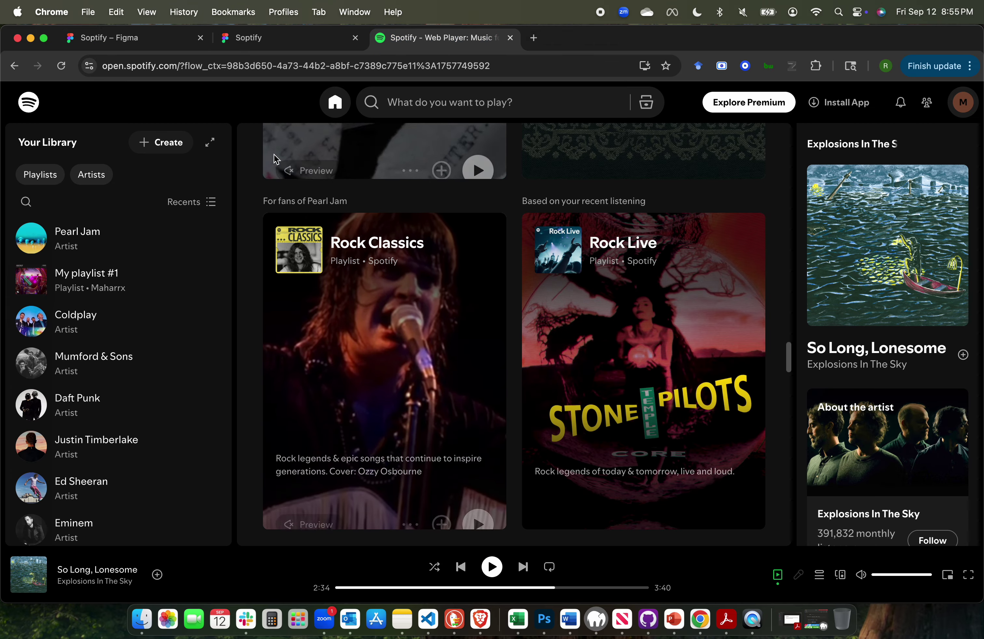
key("ctrl+Tab")
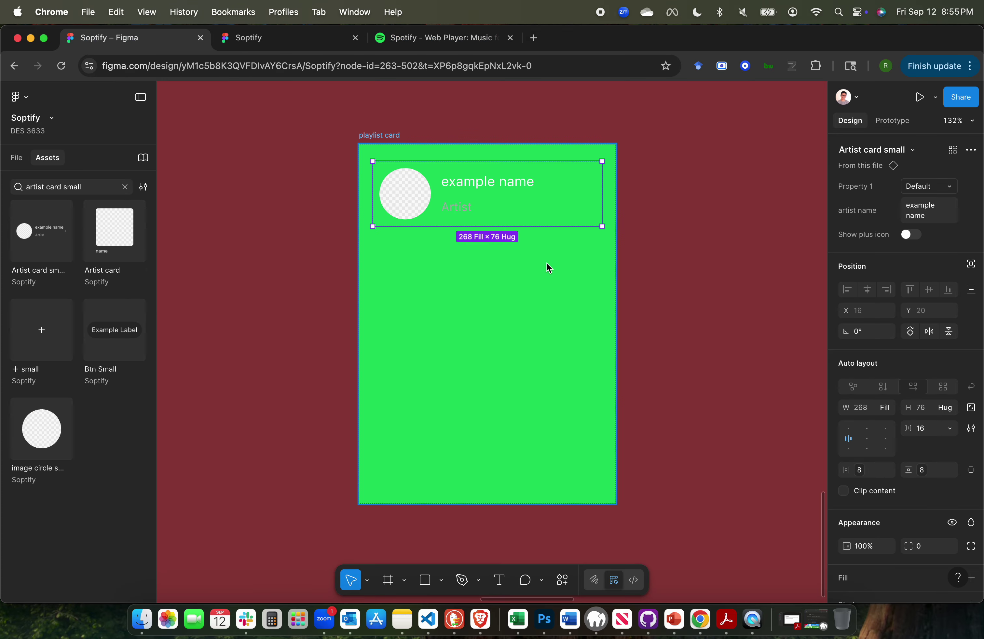
double_click(459, 209)
double_click(458, 209)
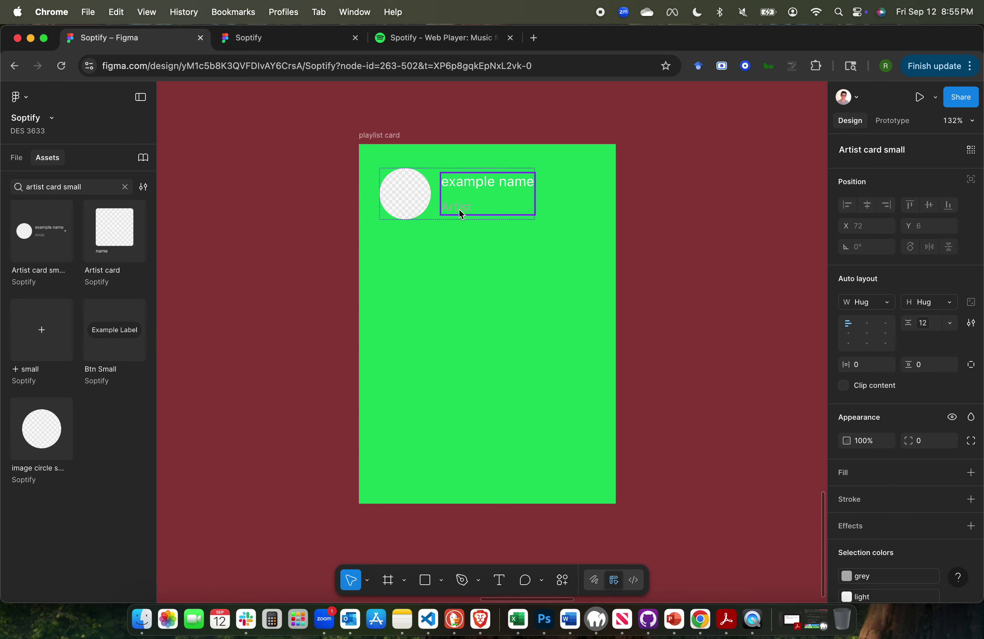
double_click(459, 210)
double_click(459, 209)
type("Playl")
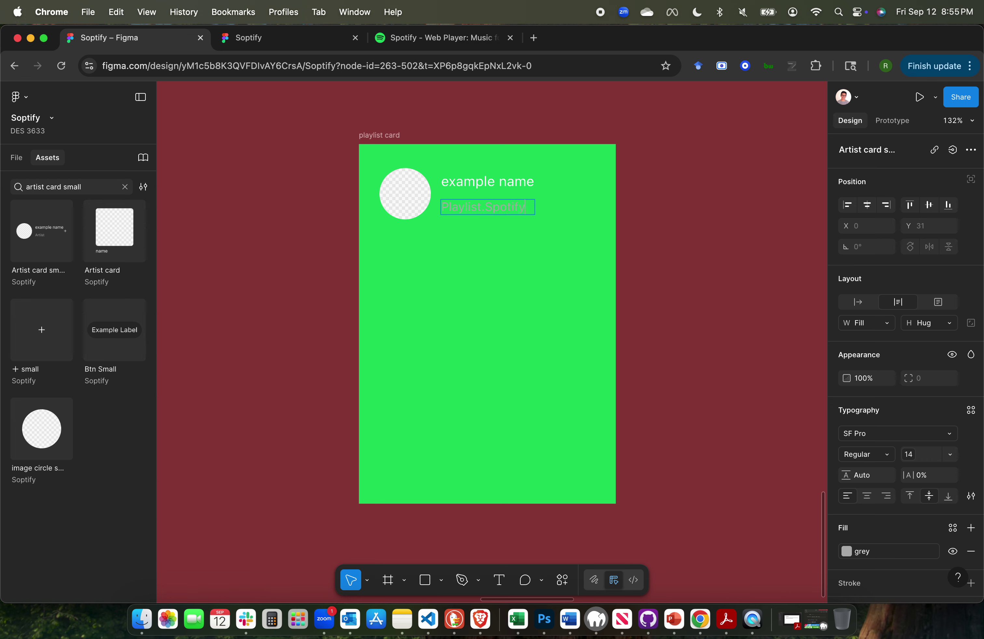
Change the playlist card frame's fill to the dark library colour and deselect it.
left_click(390, 135)
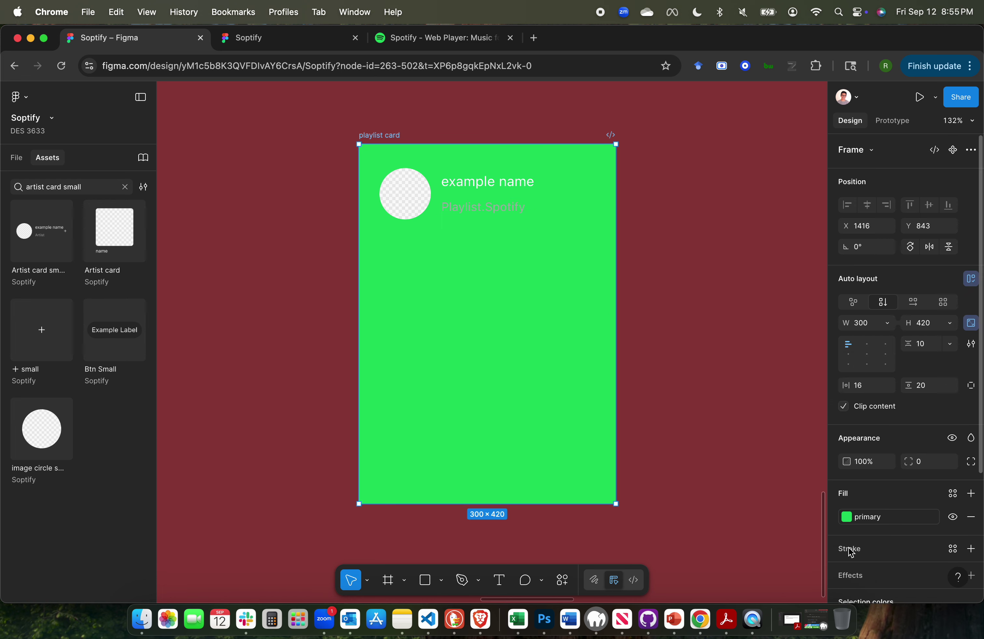
left_click(848, 522)
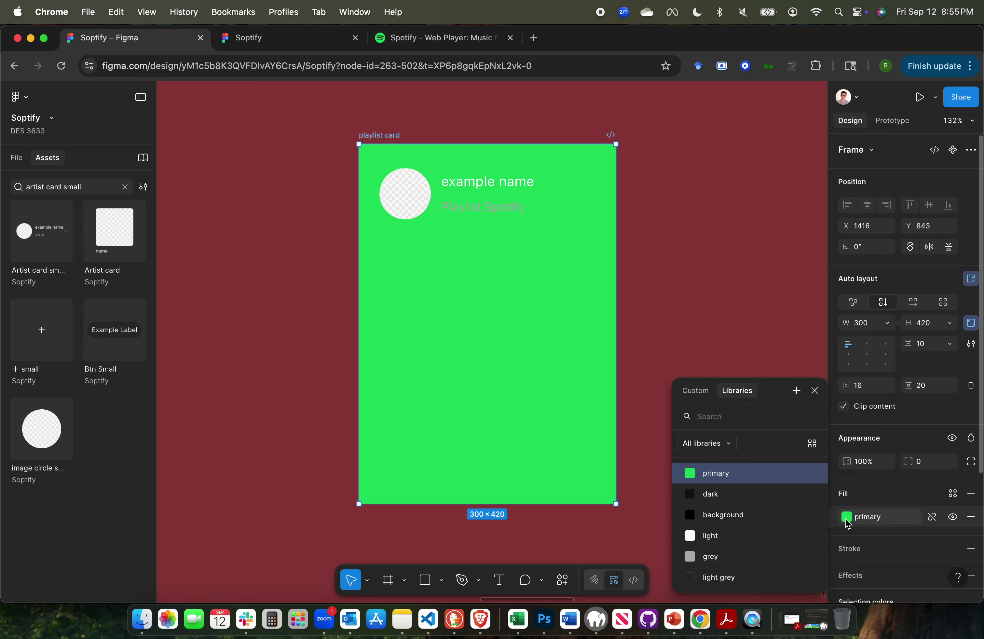
left_click(721, 495)
left_click(294, 247)
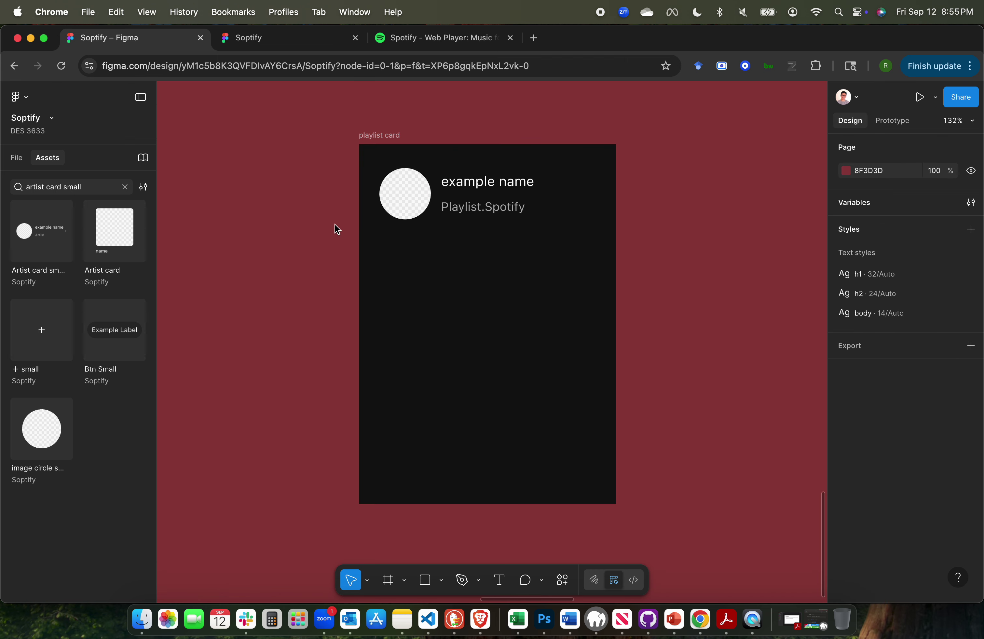
Show the layer list, collapse the Artist card small layer inside playlist card, and inspect that instance on the card.
left_click(388, 136)
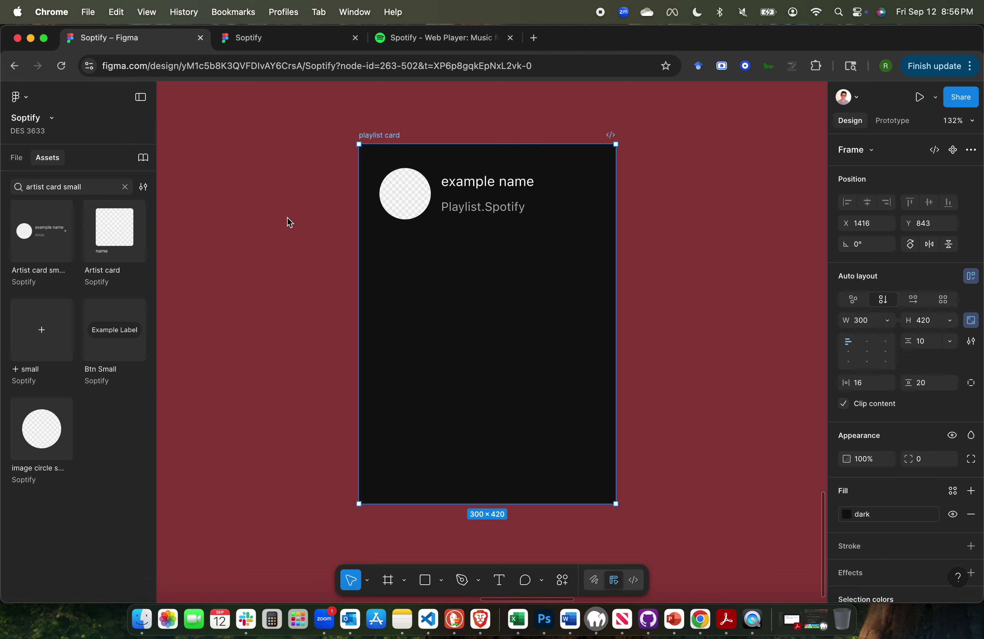
left_click(16, 158)
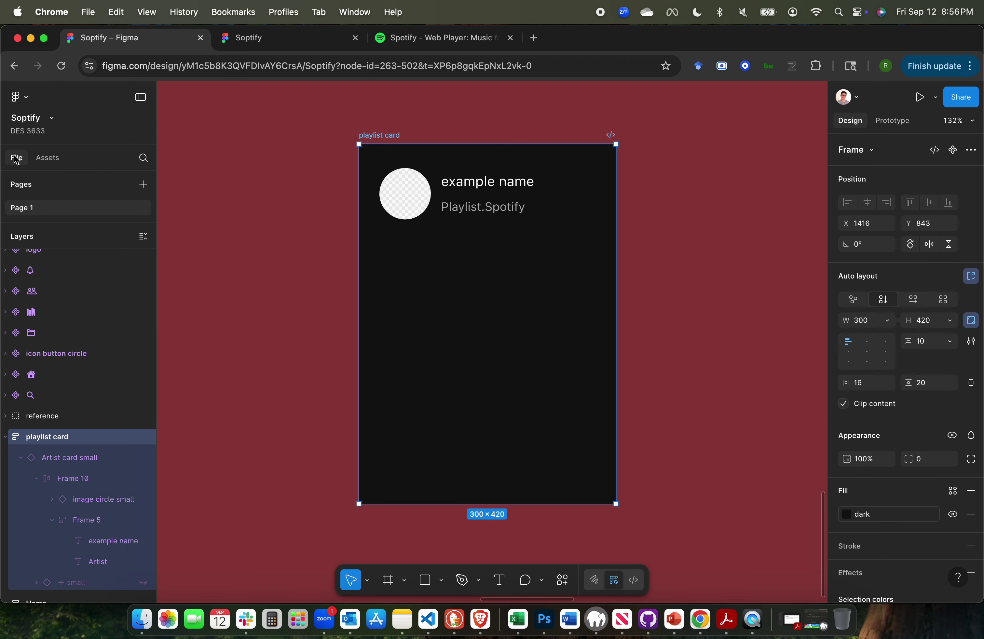
left_click(21, 458)
left_click(487, 192)
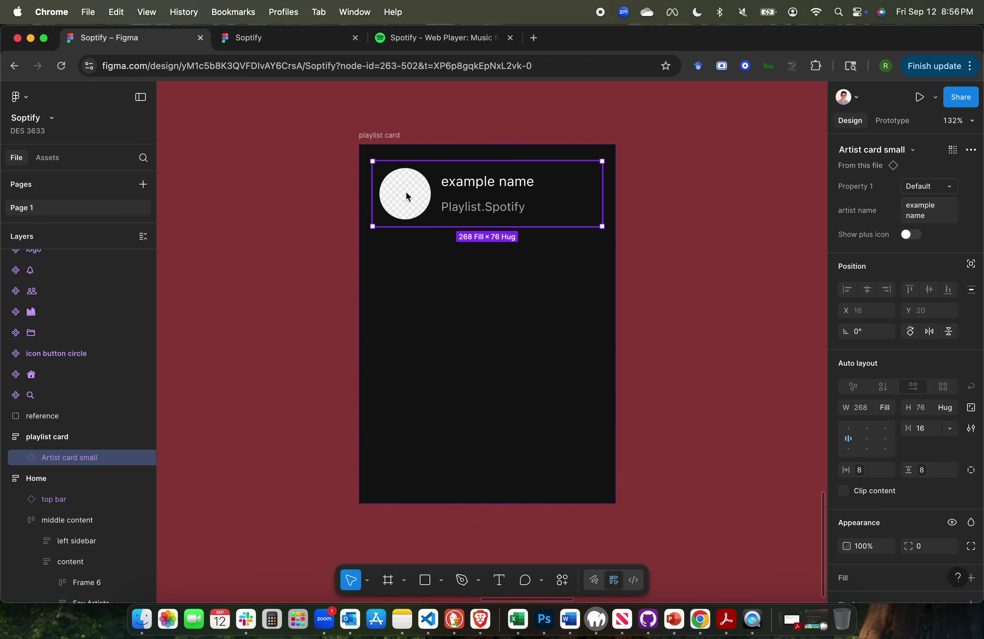
left_click(257, 283)
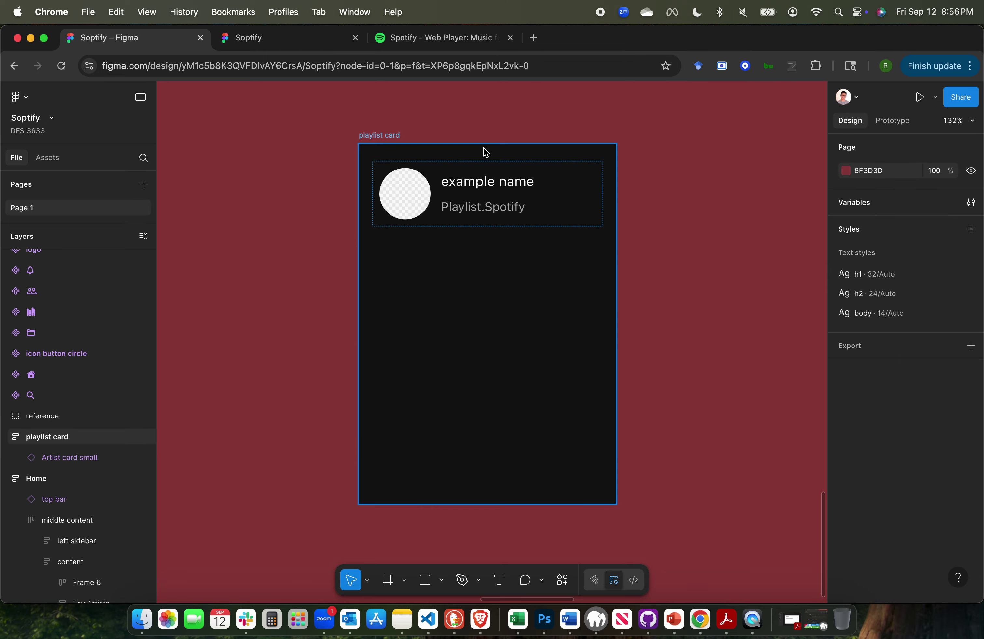
Switch to Spotify and examine the description text and playback controls on the Rock Classics card.
left_click(409, 178)
left_click(433, 38)
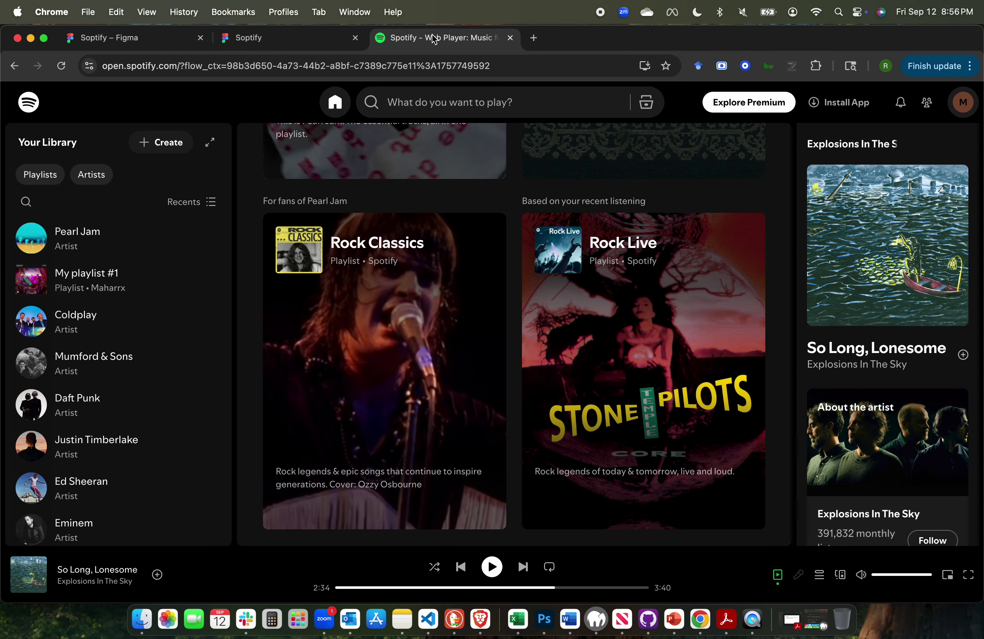
mouse_move(461, 311)
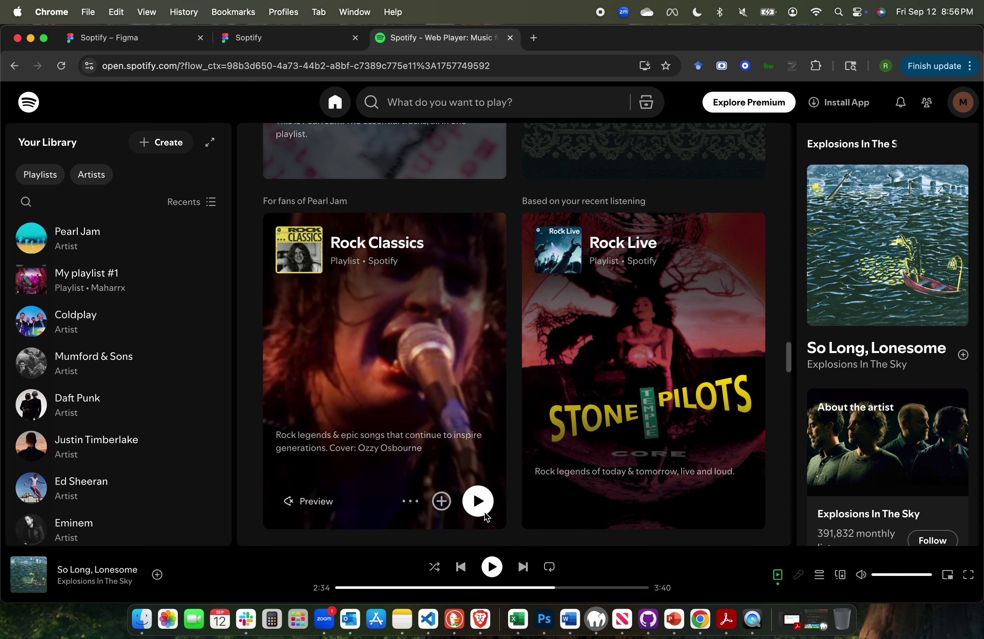
Back in Figma, add a text layer with the placeholder "shjdjksdb" to the playlist card, below the Artist card small instance.
left_click(147, 37)
left_click(337, 380)
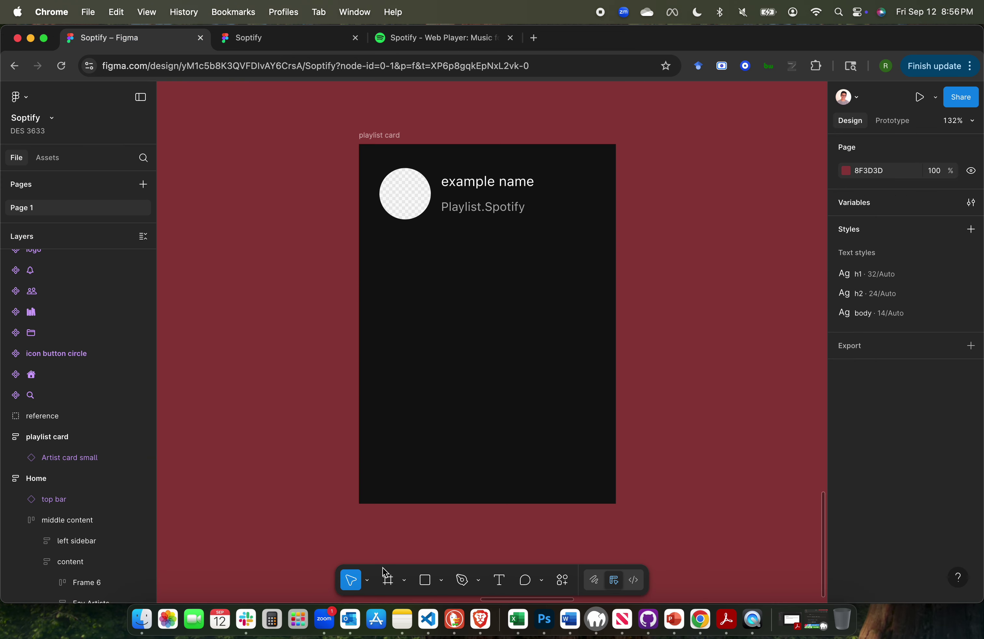
left_click(498, 581)
left_click(384, 431)
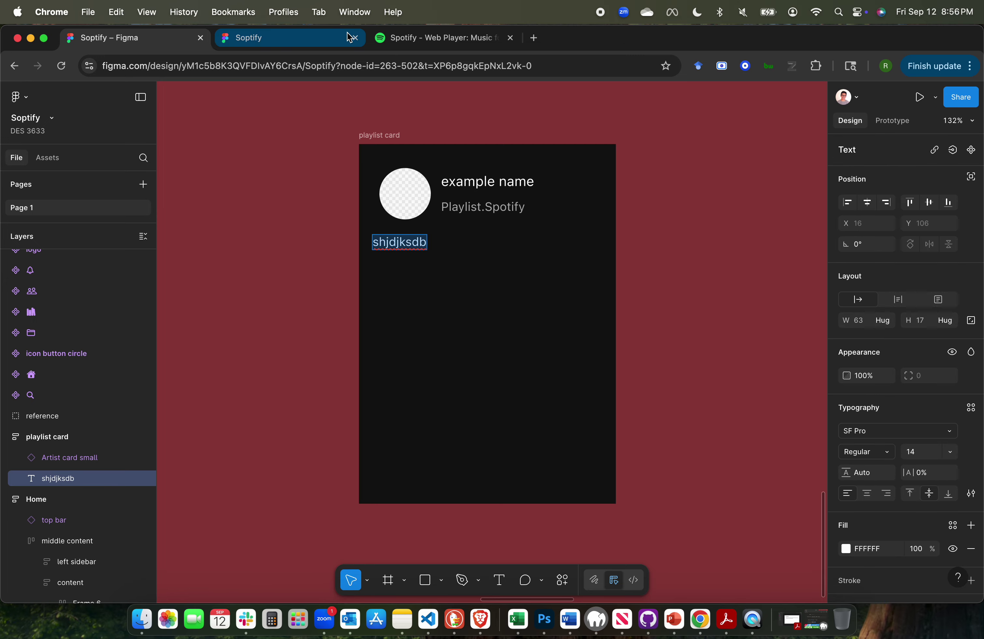
Check the Rock Classics description in Spotify and replace the Figma placeholder text with "Rock Legends & Epic Songs that inspire".
left_click(433, 37)
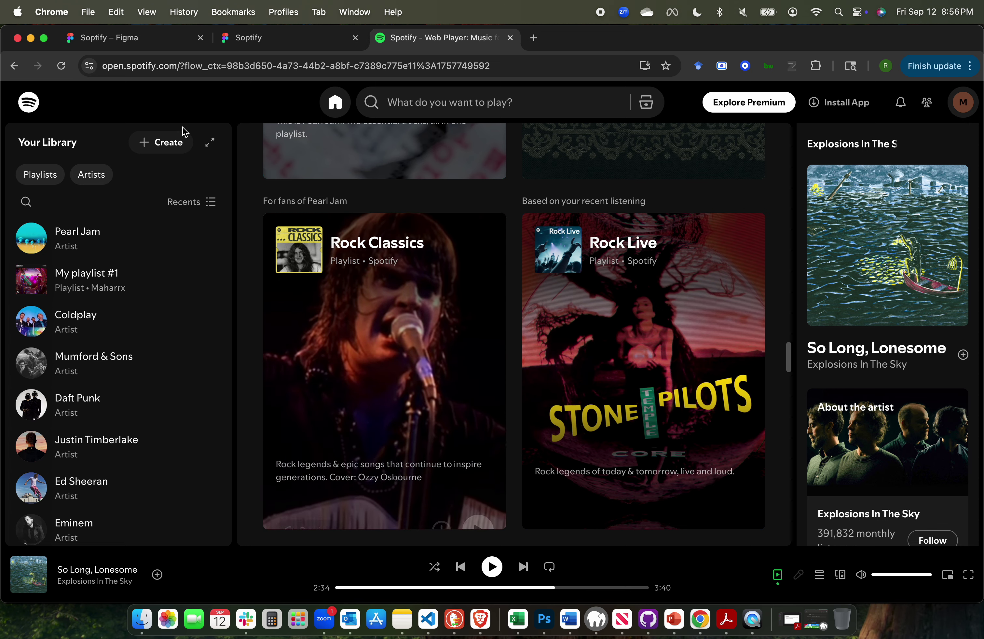
left_click(131, 37)
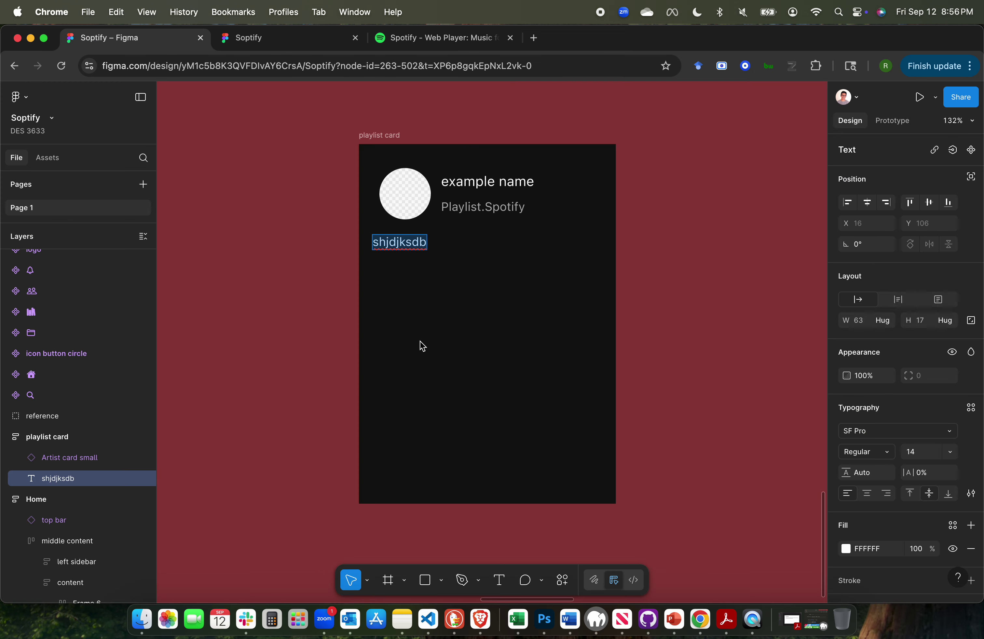
left_click(438, 40)
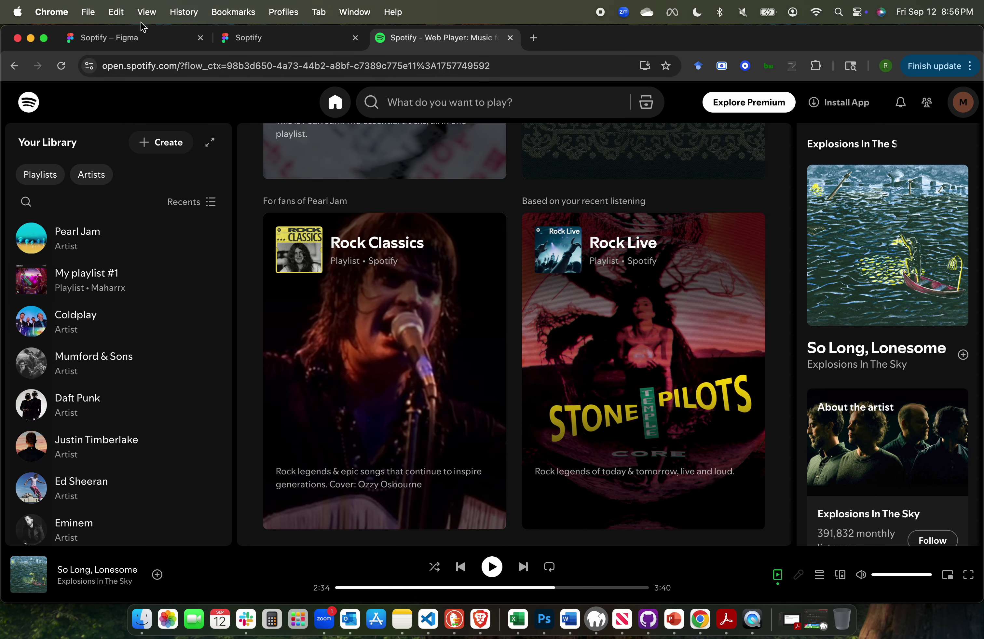
left_click(130, 38)
type("Ro")
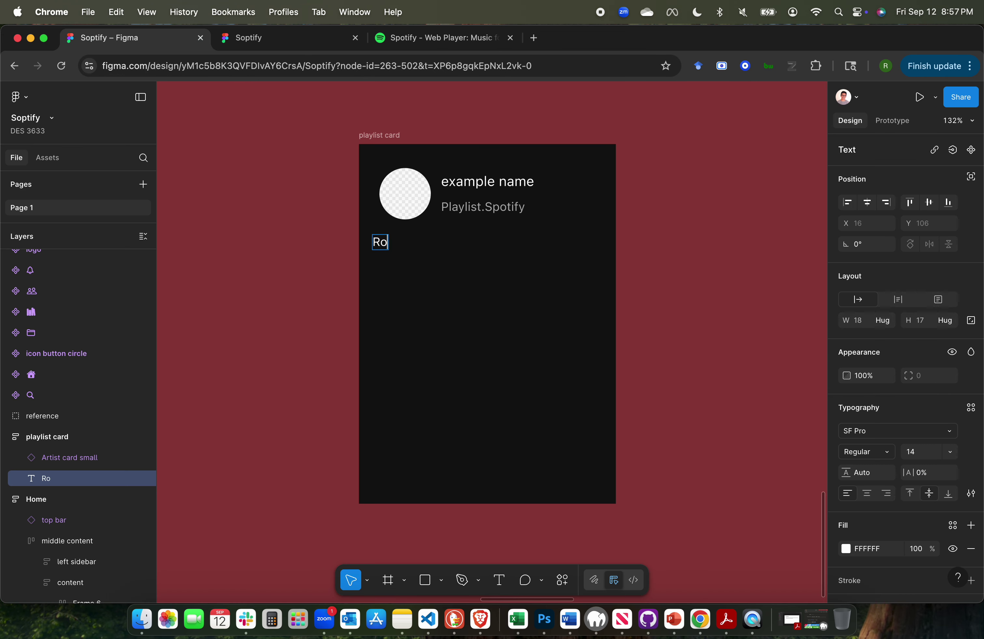
type("ck Legends an")
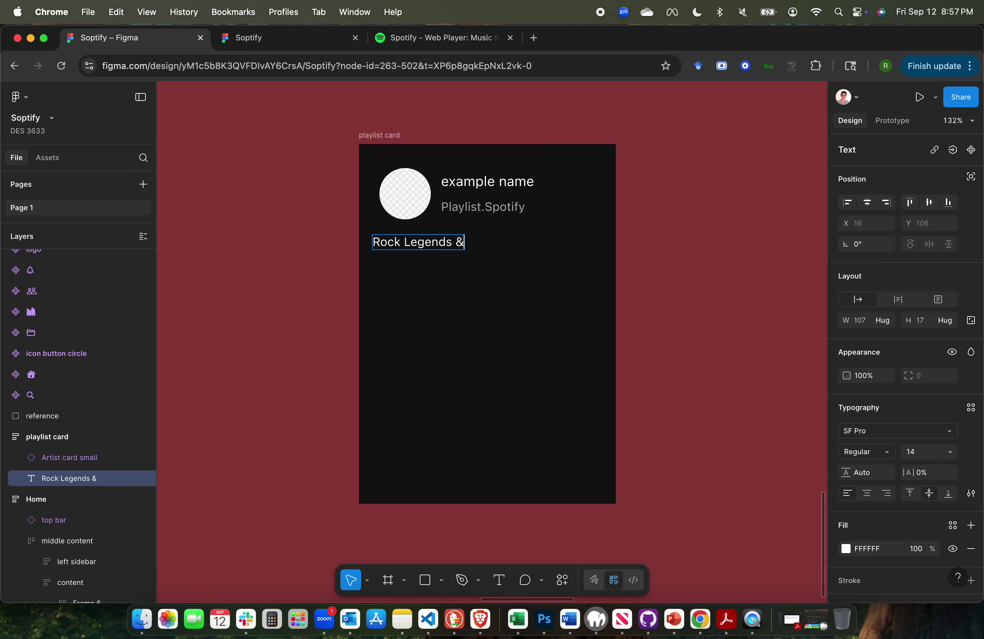
type("Epic Songs that inspire")
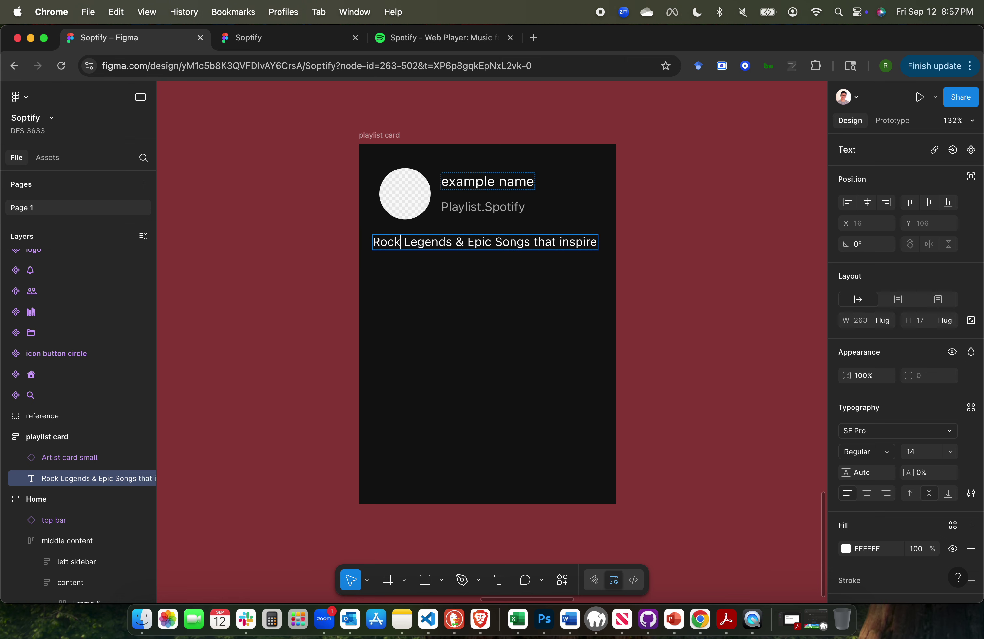
Correct the description's capitalisation to "Rock legends & epic songs that inspire".
key("shift+Right")
type("l")
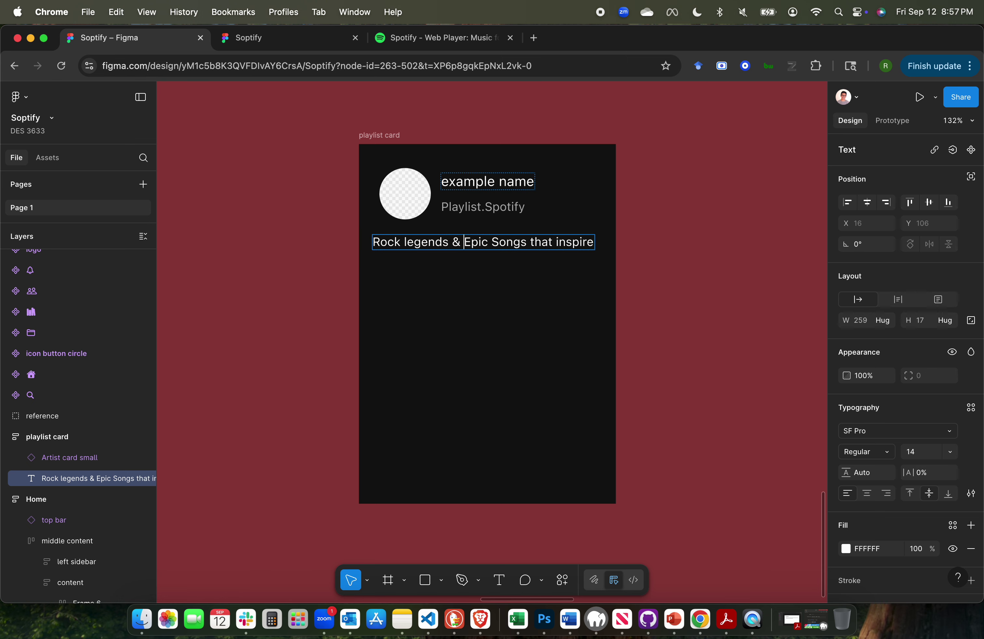
type("e")
left_click(527, 242)
key("shift+Right")
type("ds")
key("super+a")
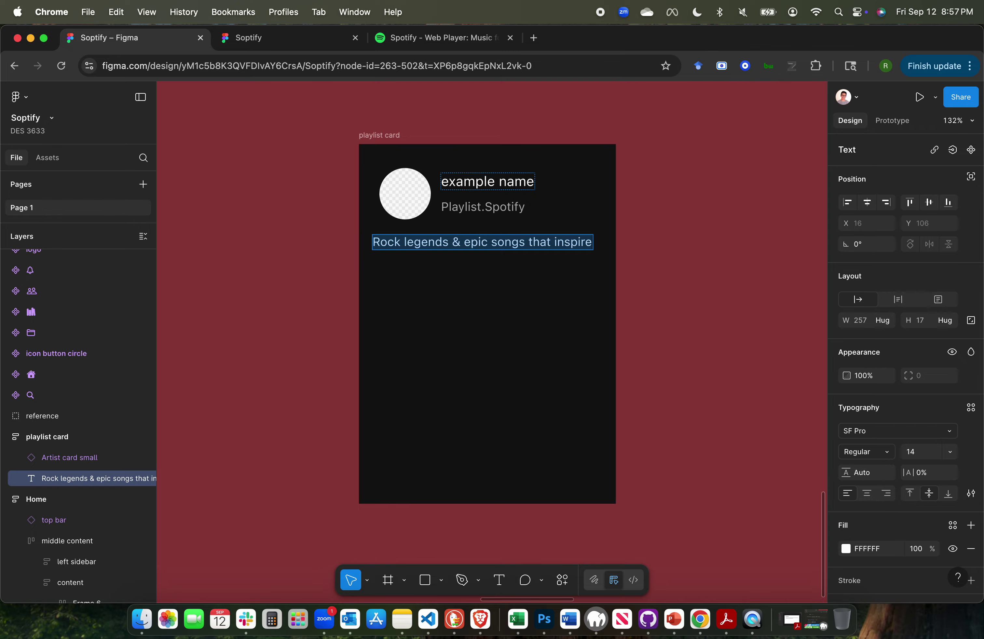
Check the playlist card descriptions in Spotify and append "generations." to the description text in Figma.
left_click(420, 38)
scroll(477, 494, "up", 2)
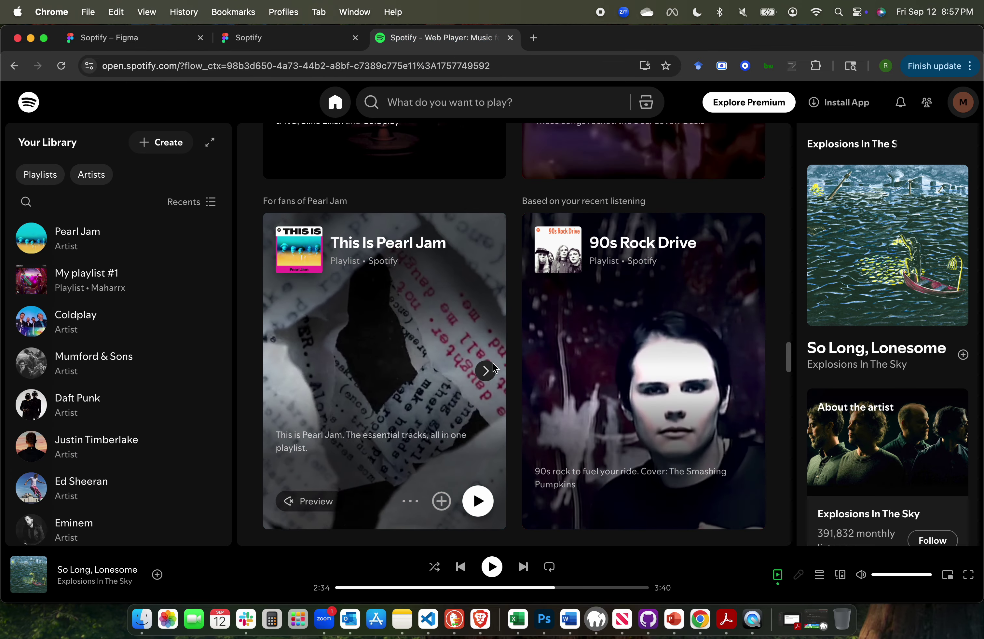
scroll(280, 346, "up", 1)
left_click(139, 46)
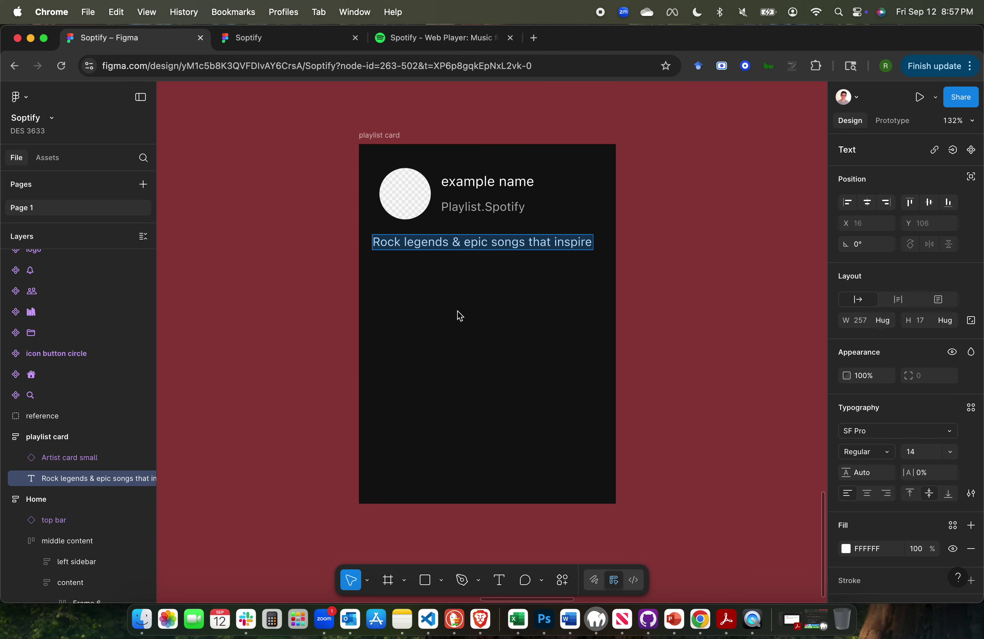
key("Right")
type("gen")
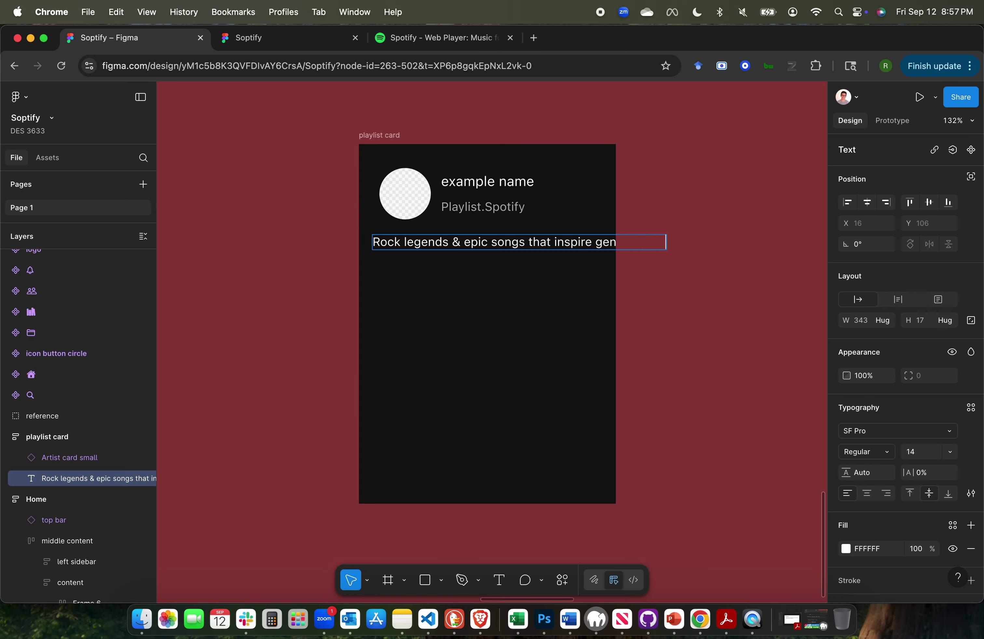
Browse Spotify's This Is Pearl Jam card and add "Pearl Jam" to the end of the Figma description.
left_click(450, 37)
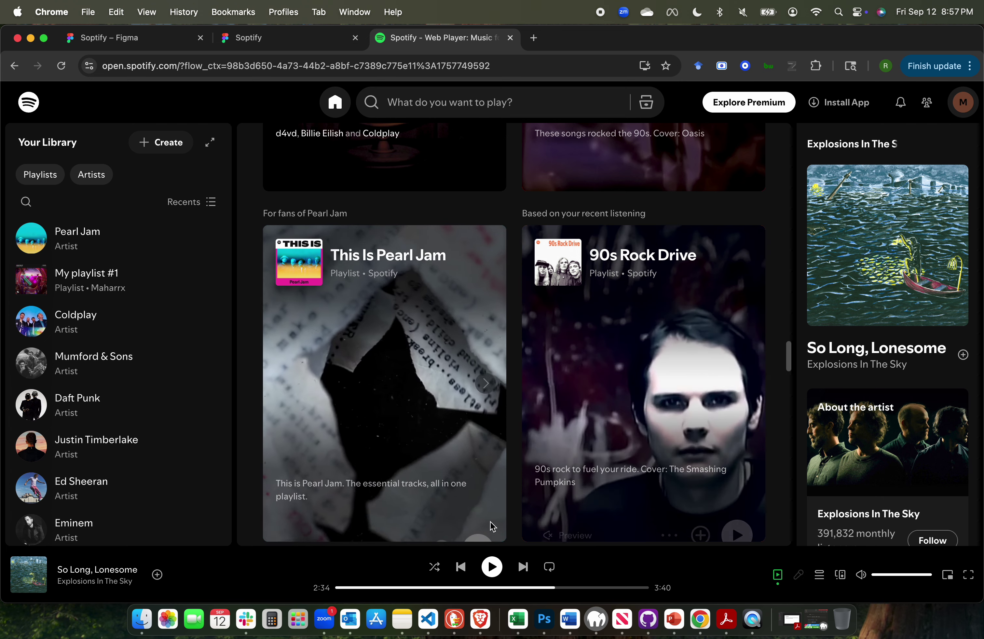
left_click(486, 383)
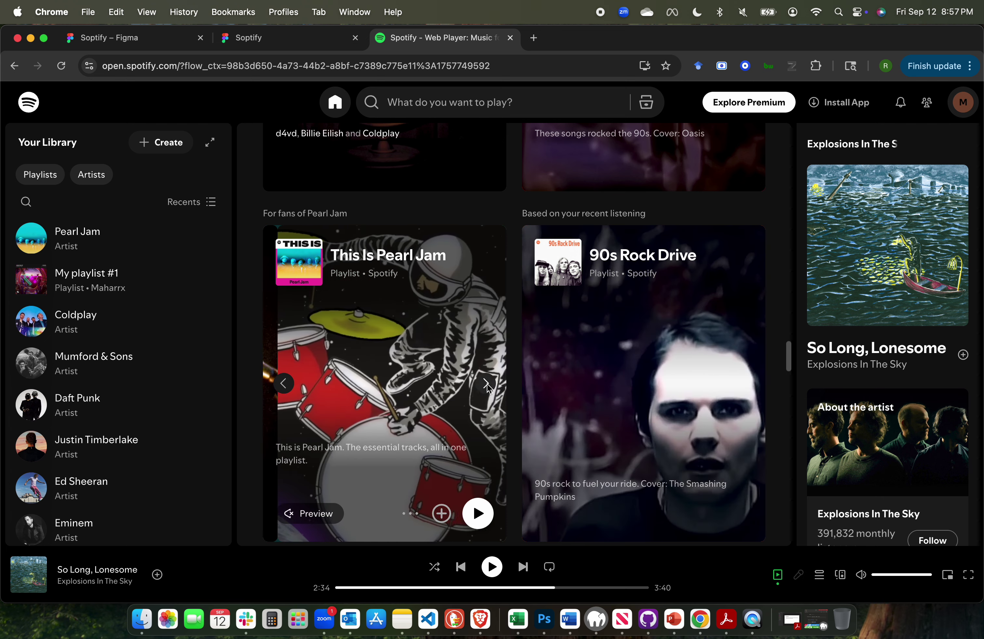
scroll(486, 384, "up", 3)
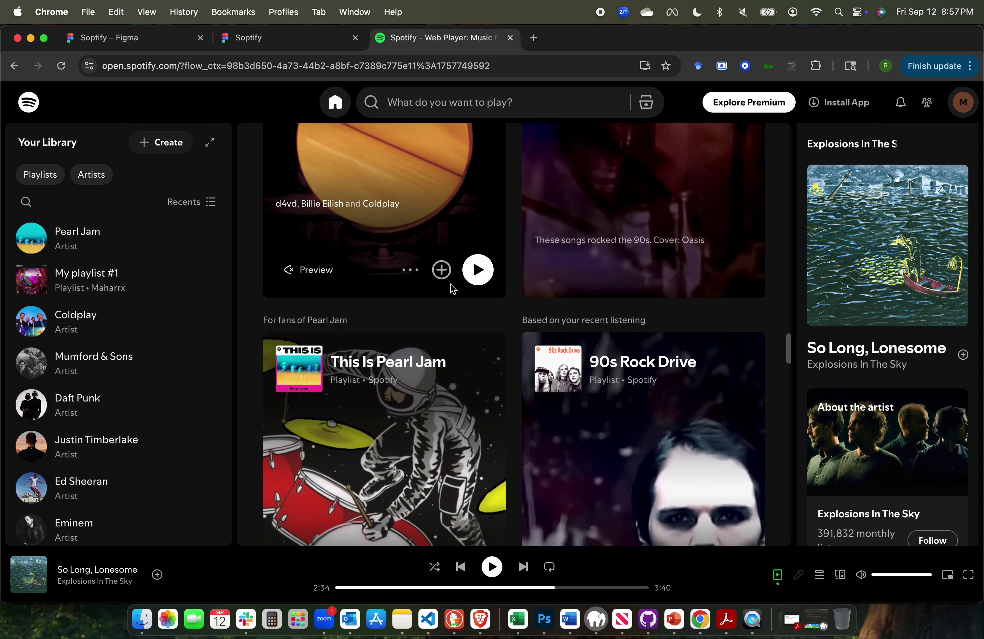
left_click(172, 45)
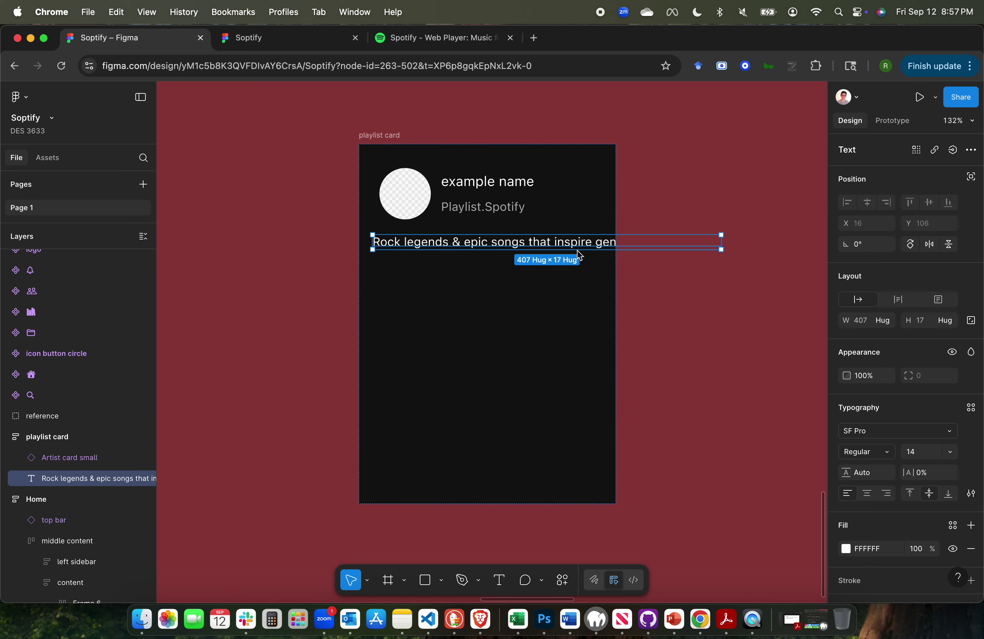
Set the description text's width to fill the playlist card container and deselect it.
left_click(888, 324)
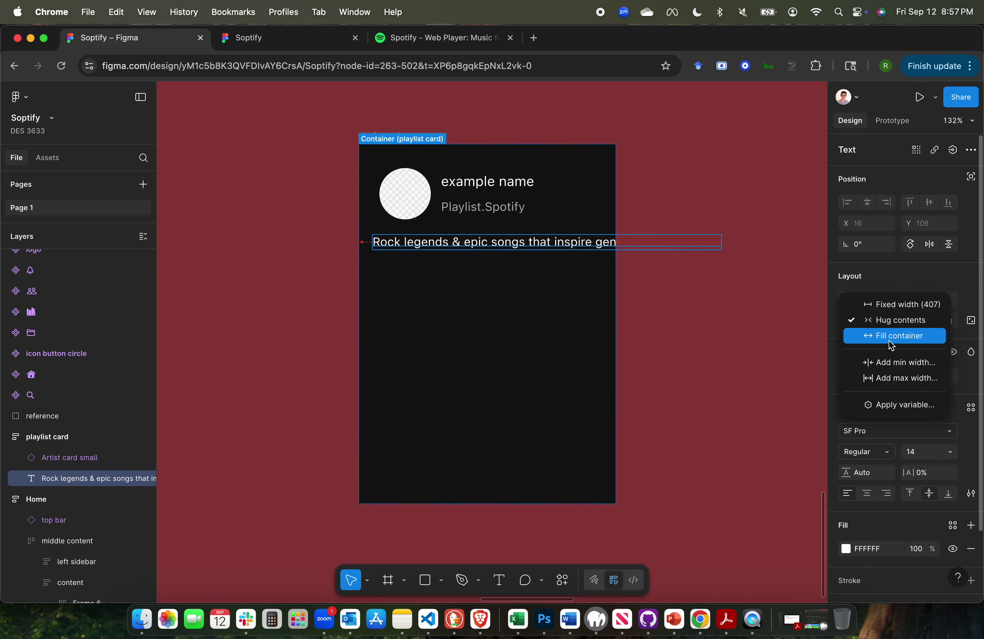
left_click(890, 337)
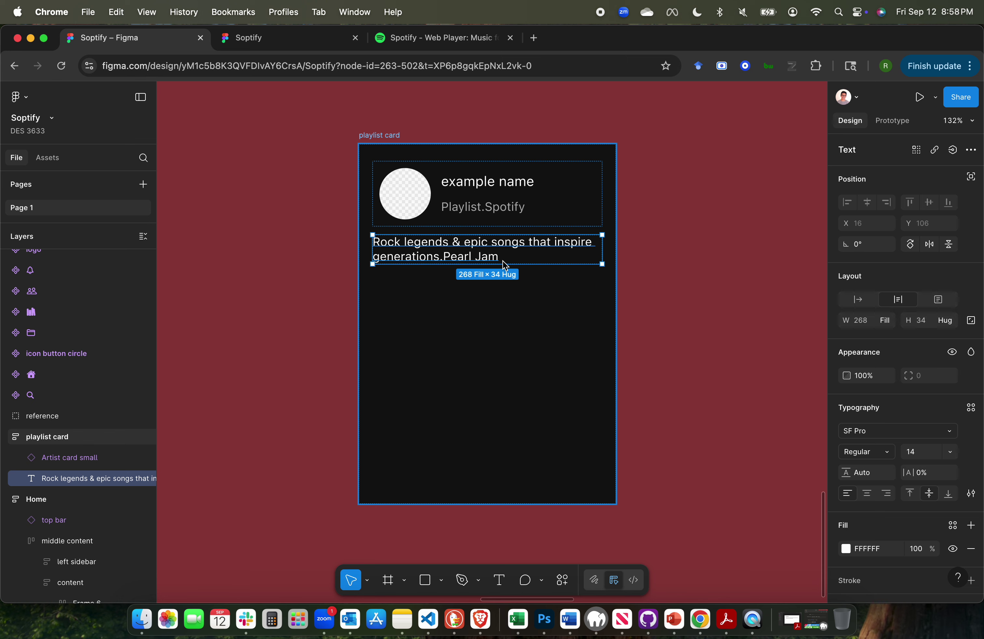
left_click(708, 310)
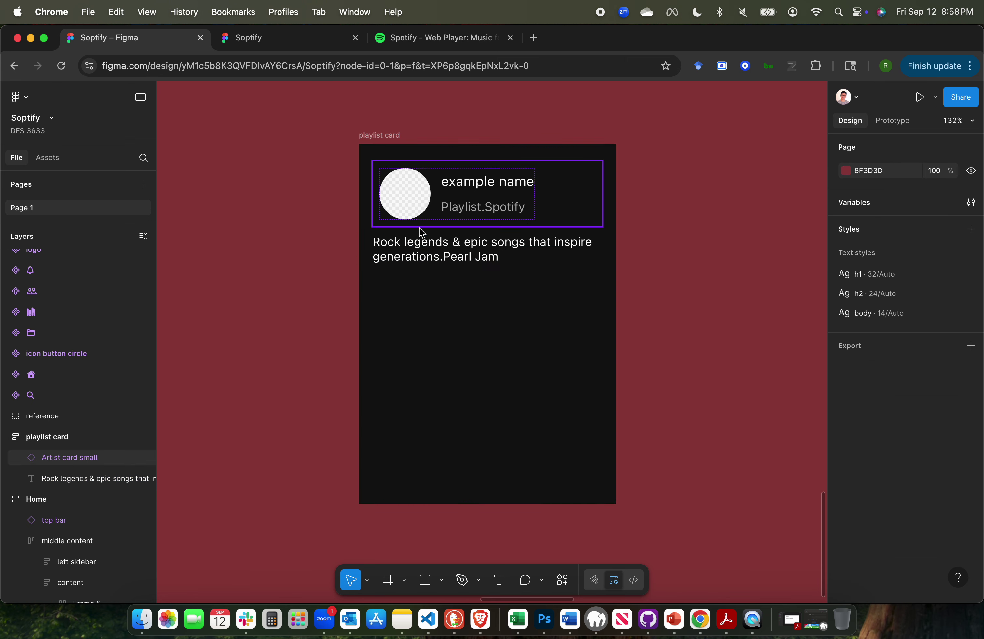
Examine the Preview, more, add and play controls on Spotify's This Is Pearl Jam card.
left_click(430, 39)
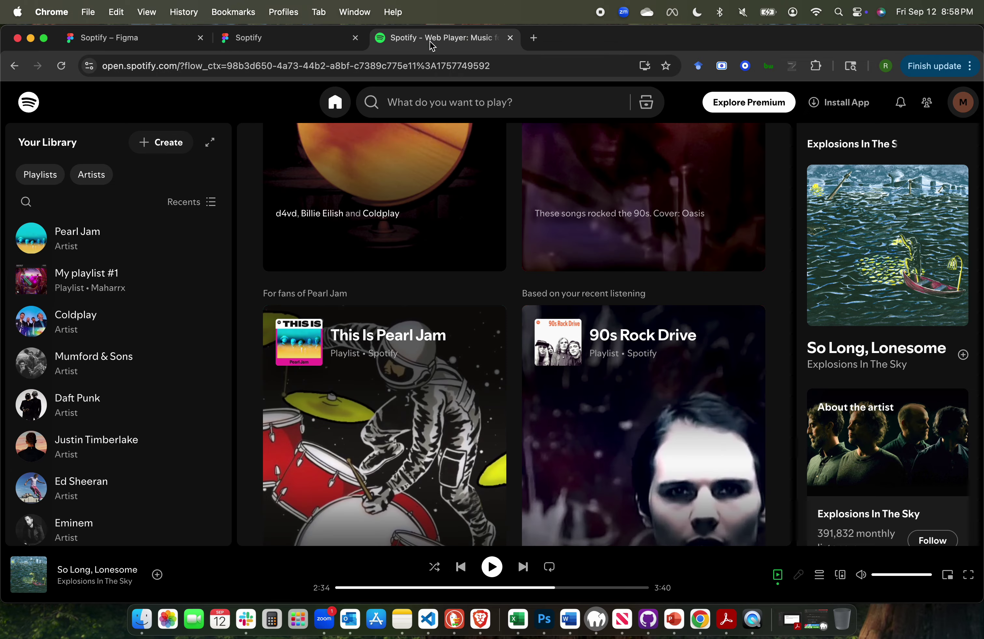
scroll(351, 452, "down", 3)
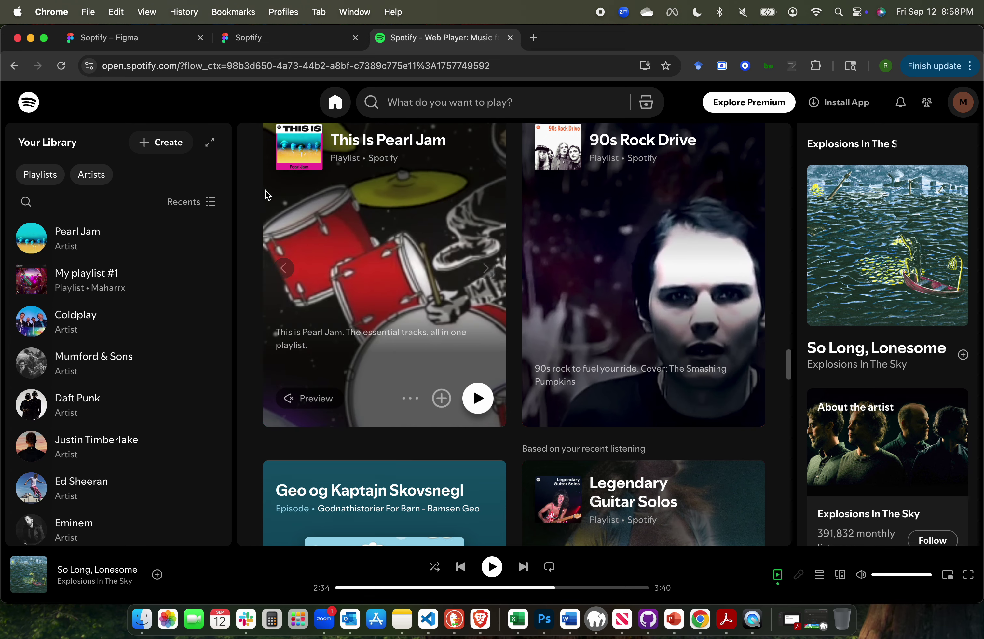
In Figma, reposition the Btn Small component set under ATOMS and widen its frame so both variants' labels fit inside.
left_click(136, 38)
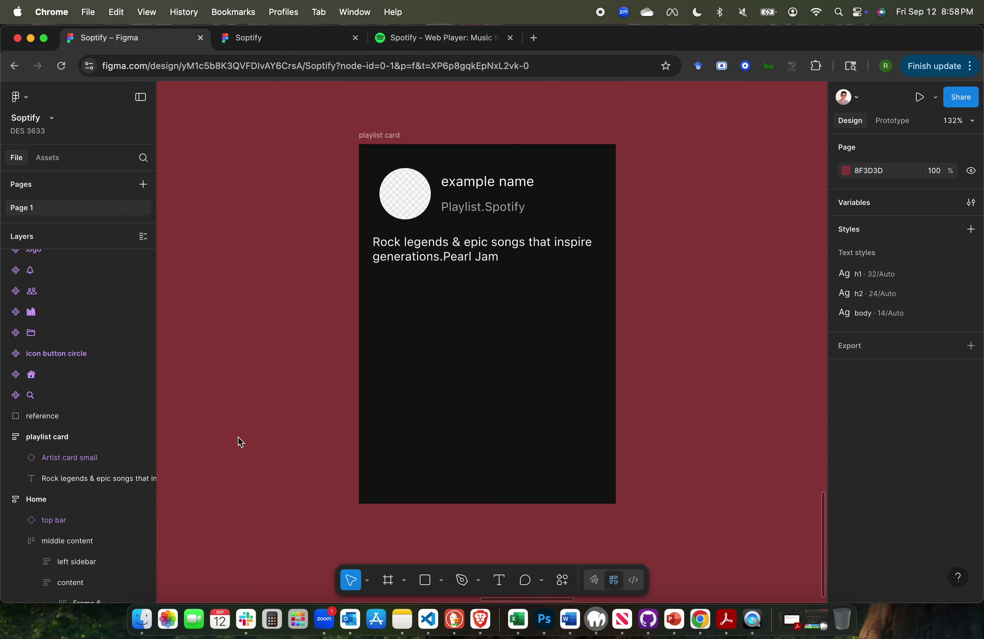
scroll(238, 438, "down", 5)
scroll(238, 438, "left", 6)
scroll(238, 438, "up", 2)
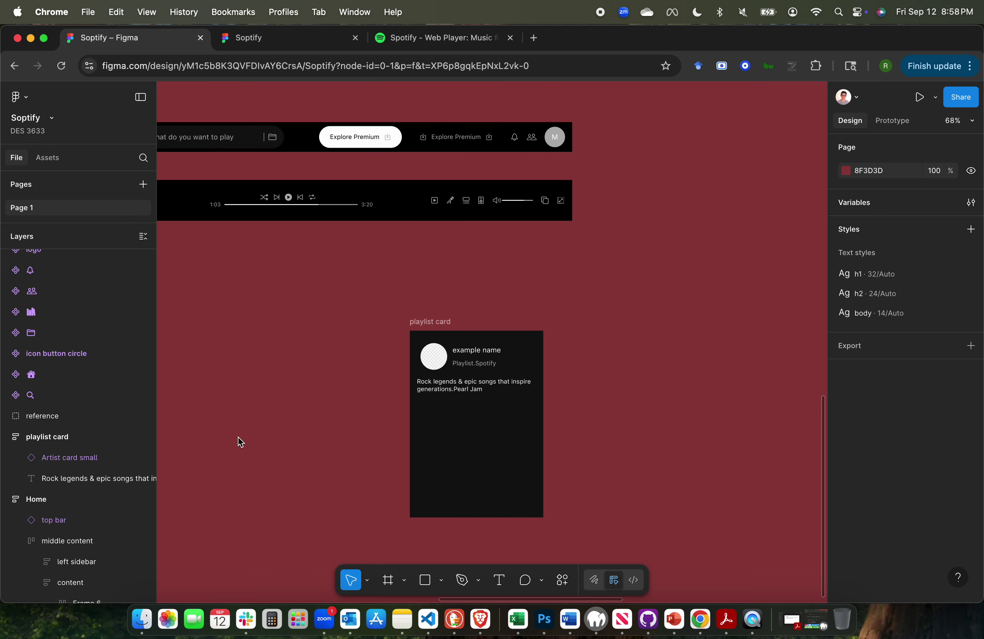
scroll(238, 441, "down", 5)
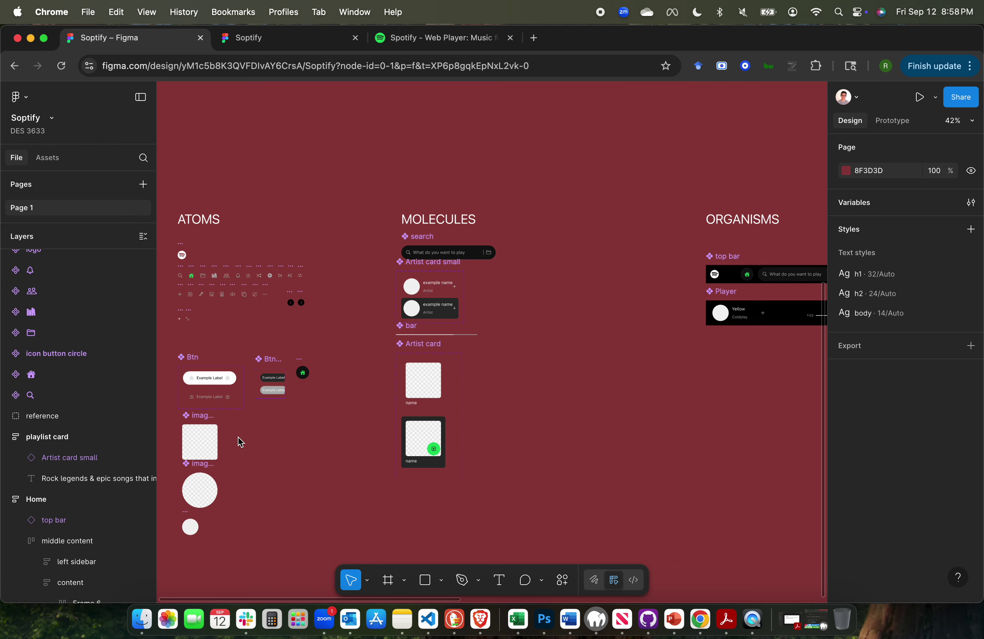
scroll(238, 441, "right", 2)
scroll(240, 442, "up", 8)
scroll(240, 441, "left", 5)
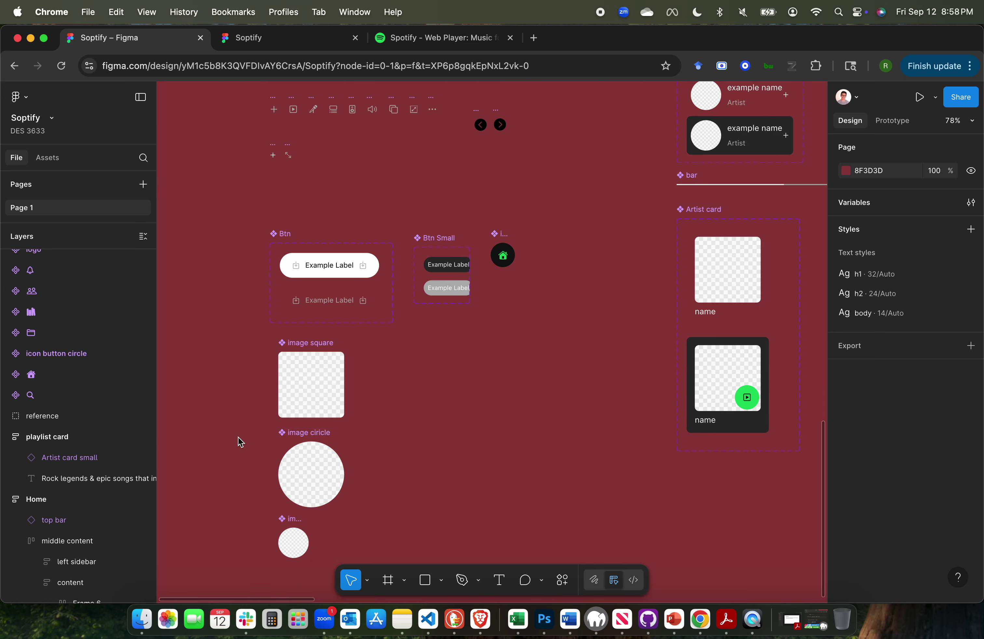
scroll(238, 441, "right", 4)
scroll(239, 440, "up", 2)
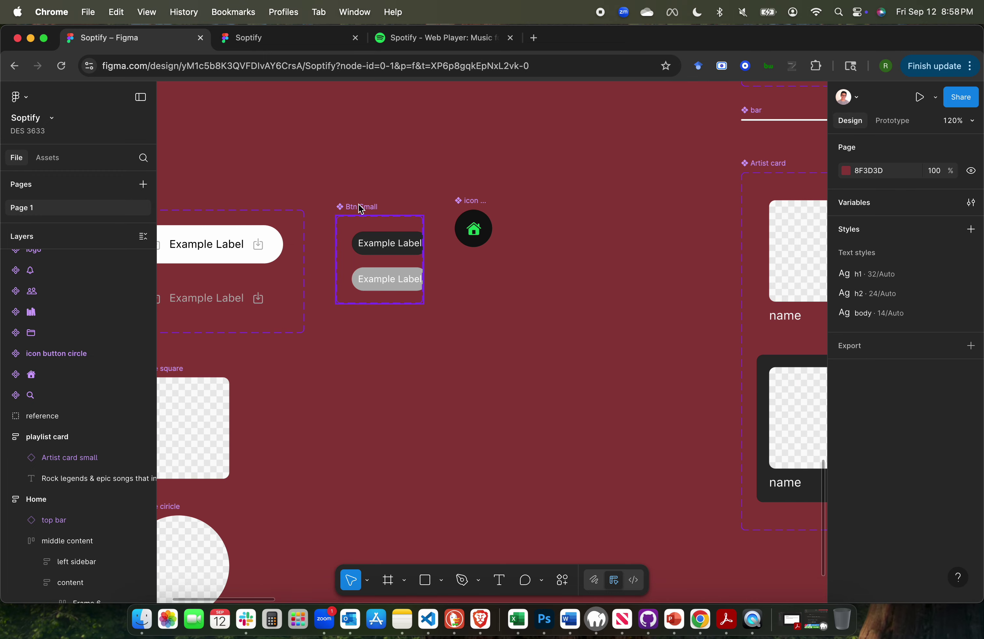
left_click_drag(361, 208, 334, 206)
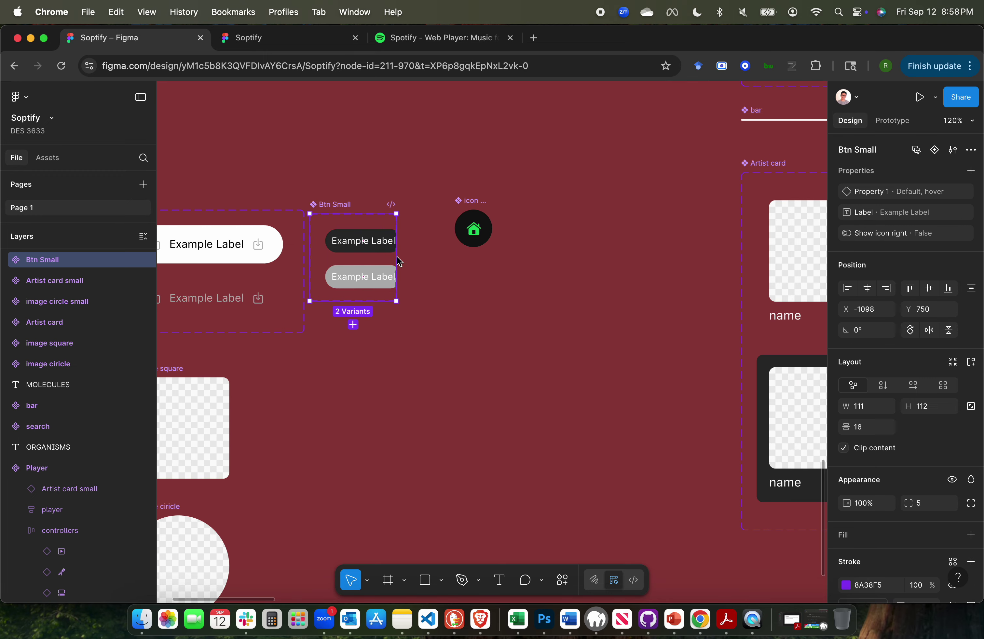
left_click_drag(397, 302, 417, 305)
mouse_move(333, 204)
left_mouse_down()
mouse_move(342, 203)
mouse_move(336, 210)
left_mouse_up()
left_click(336, 154)
Insert a Btn Small instance from the file's components and move it into the playlist card beneath the description text.
left_click(49, 158)
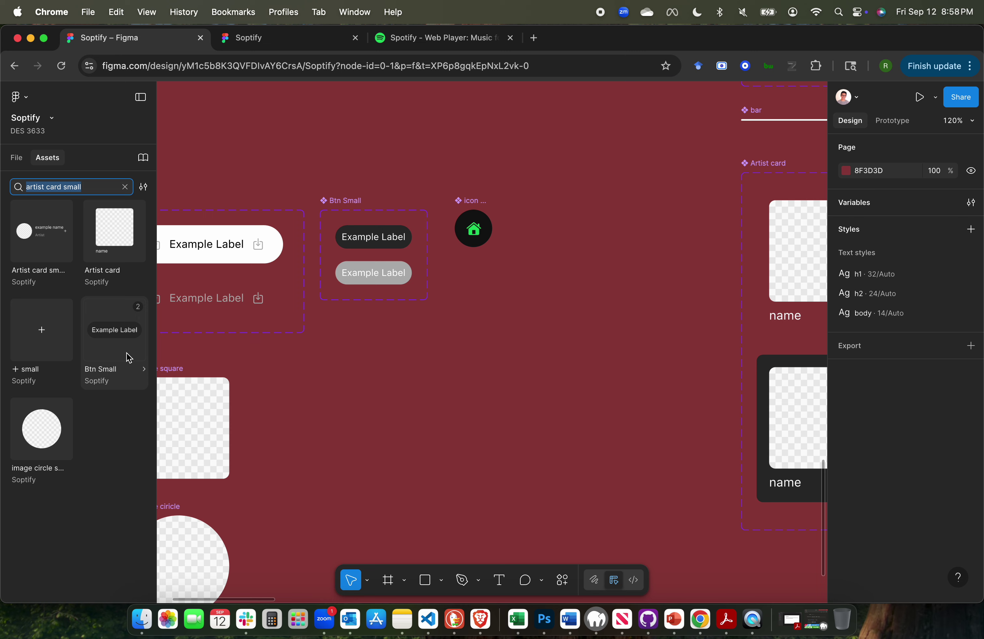
left_click(140, 376)
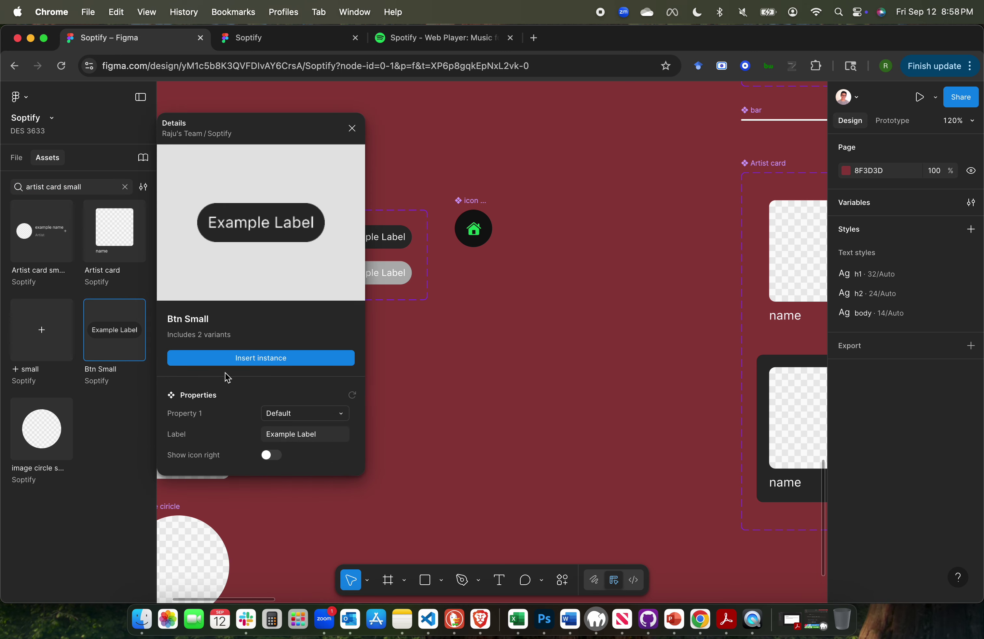
left_click(258, 360)
scroll(510, 351, "down", 10)
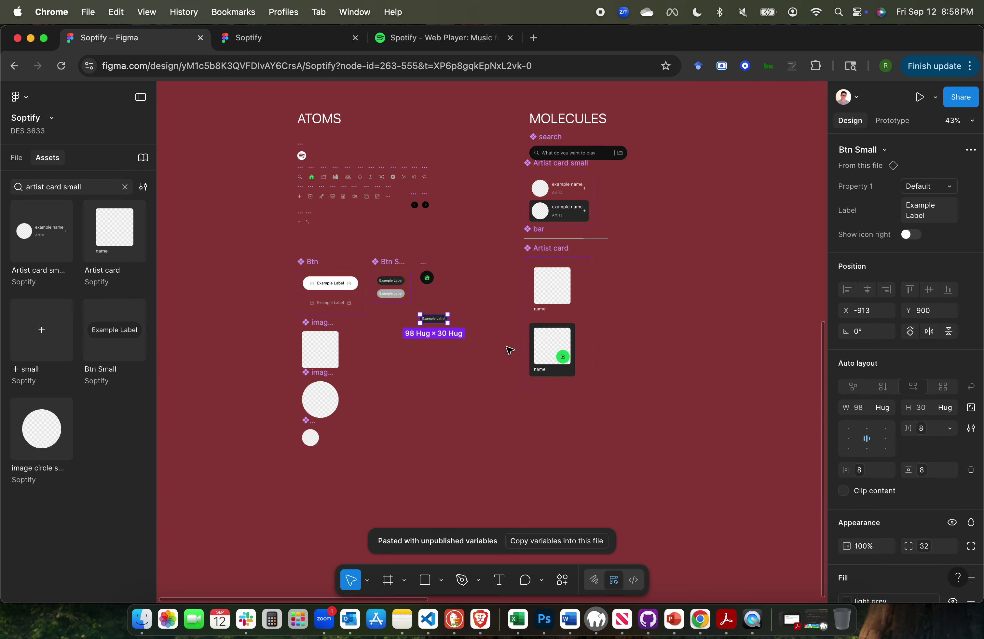
key("super+z")
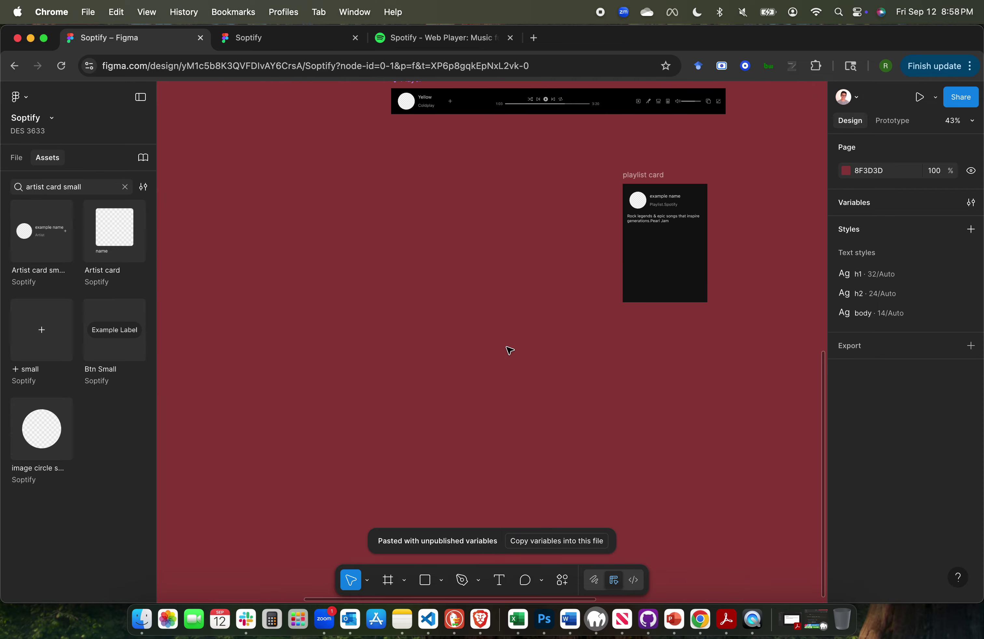
key("super+z")
key("super+z")
key("super+z")
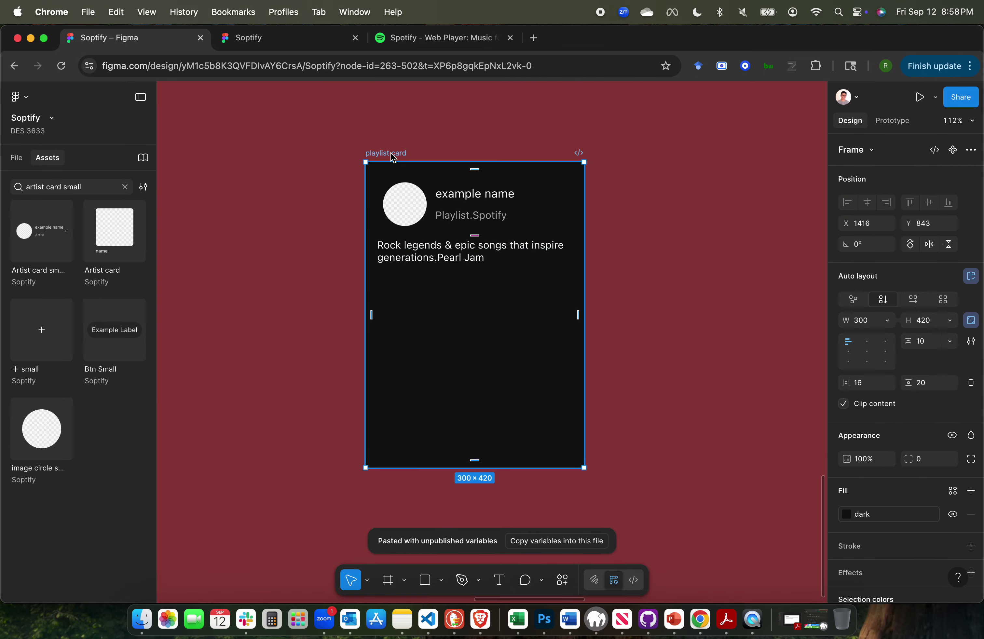
key("super+v")
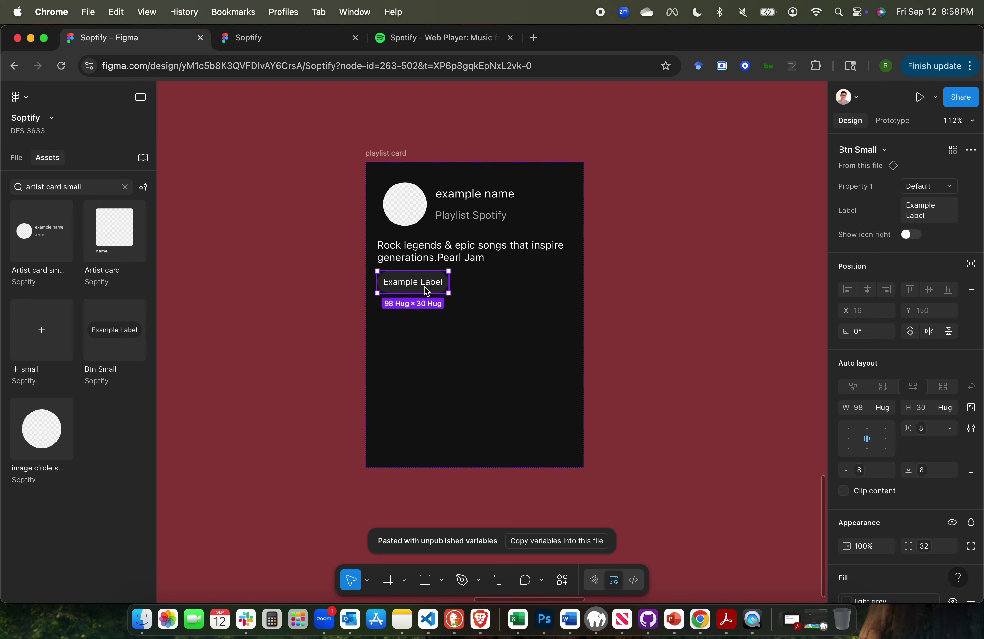
Show the right icon on the card's Btn Small instance and set its label to "Preview".
left_click(909, 235)
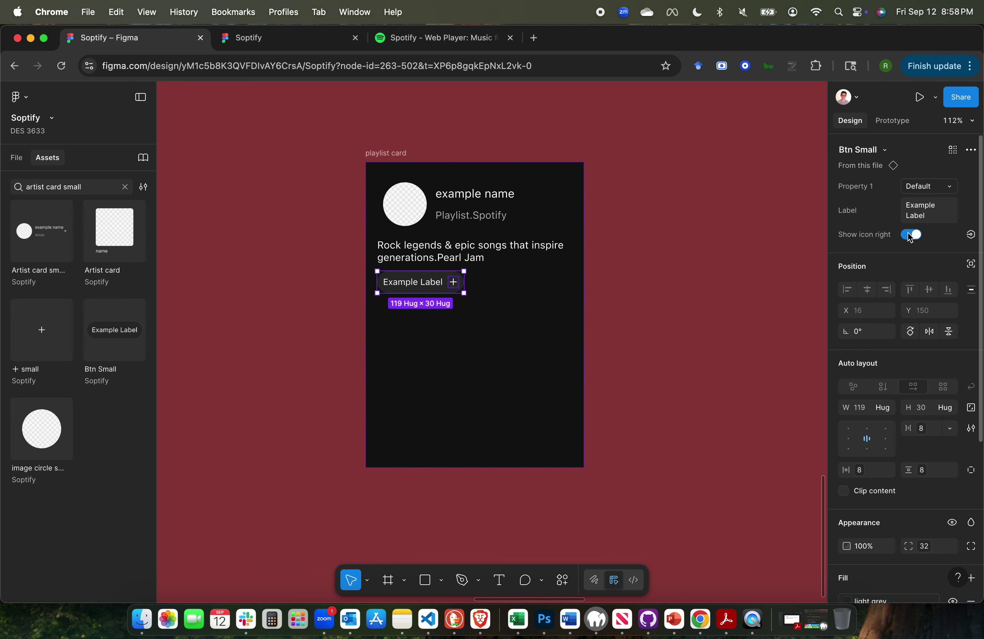
left_click(938, 215)
type("Preview")
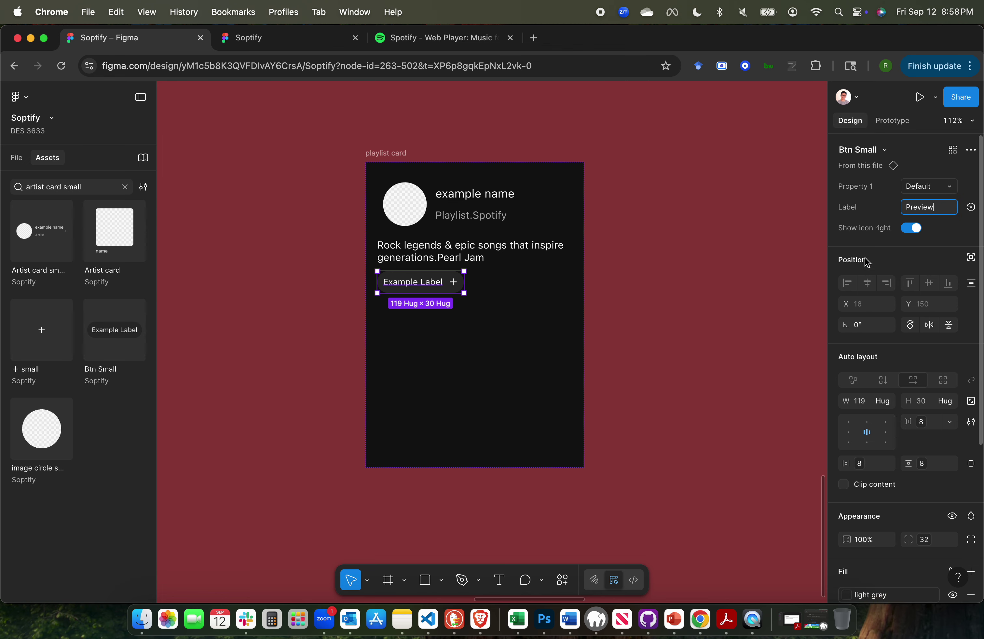
left_click(679, 328)
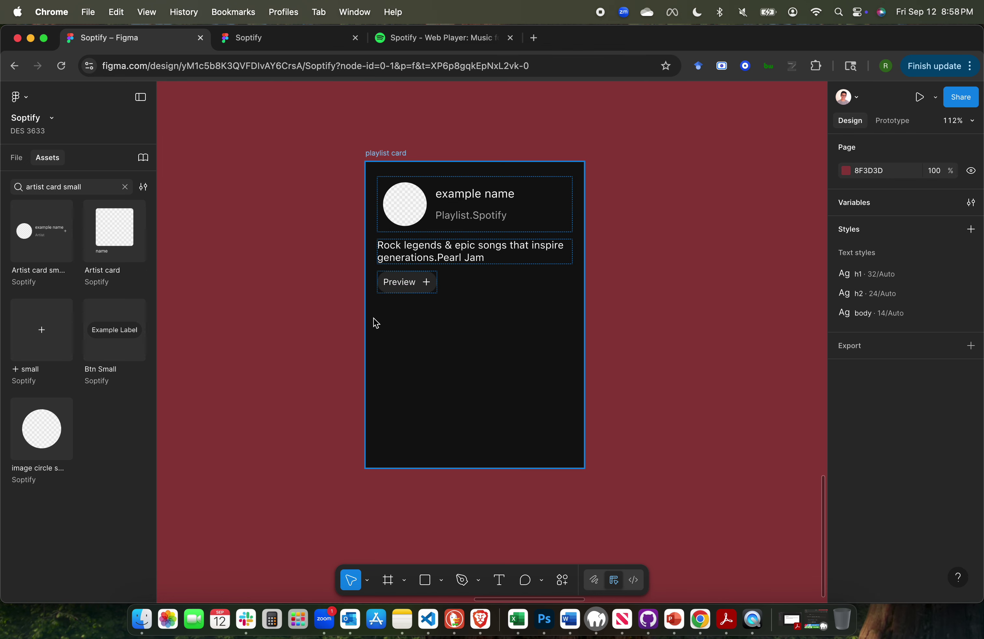
Check the Preview control on Spotify's card and swap the plus icon in Figma's Preview button for the speaker icon.
scroll(307, 161, "up", 2)
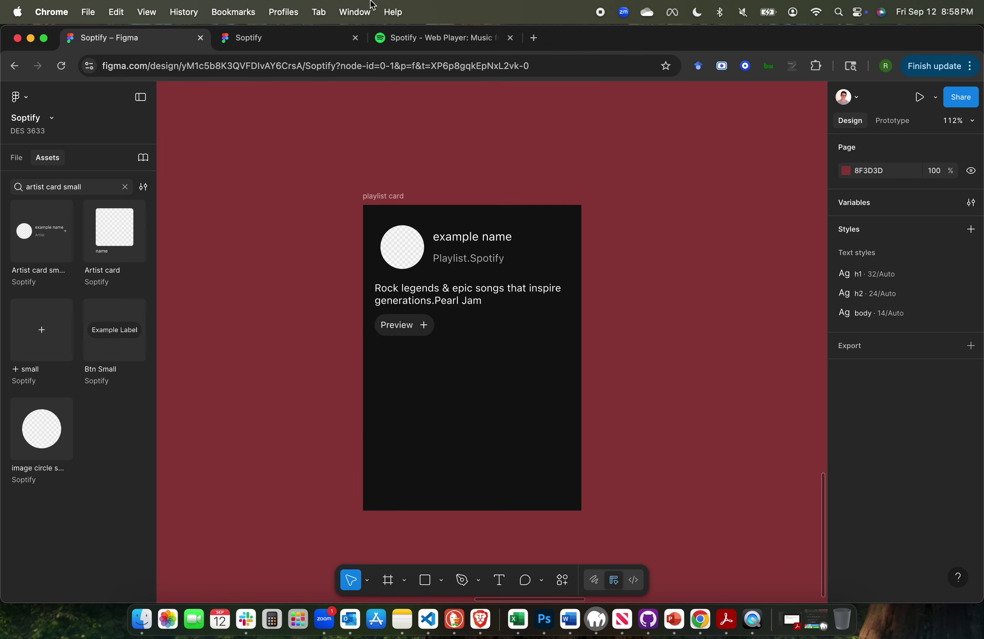
left_click(380, 38)
mouse_move(397, 367)
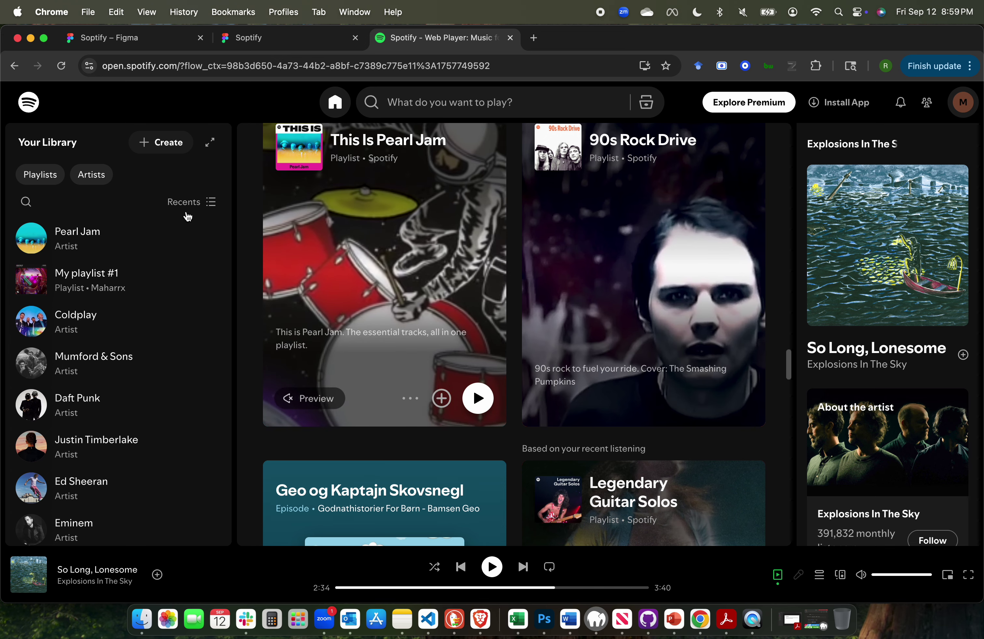
left_click(128, 37)
left_click(424, 326)
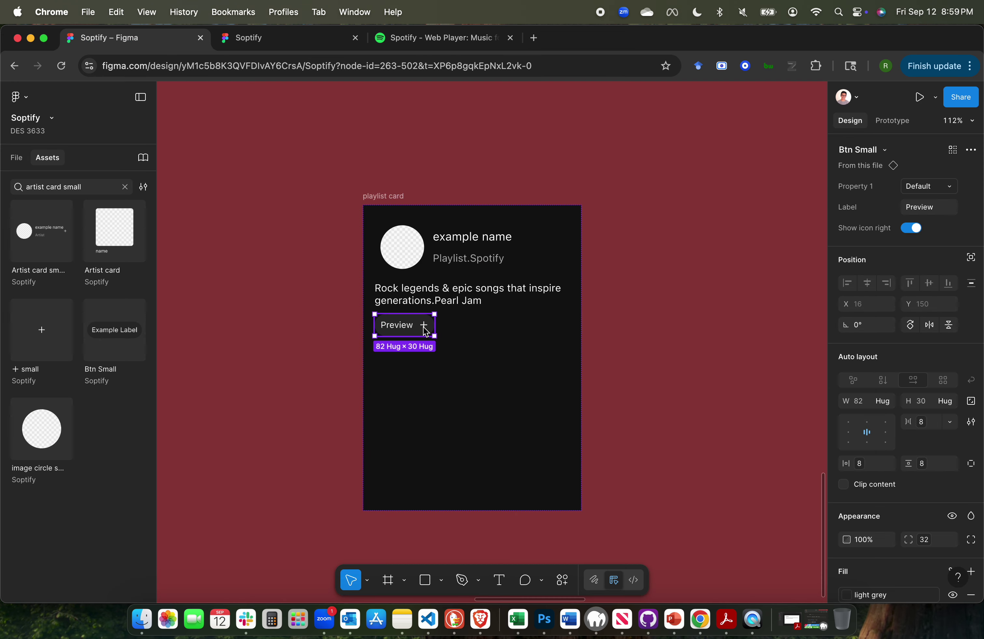
left_click(424, 326)
left_click(879, 150)
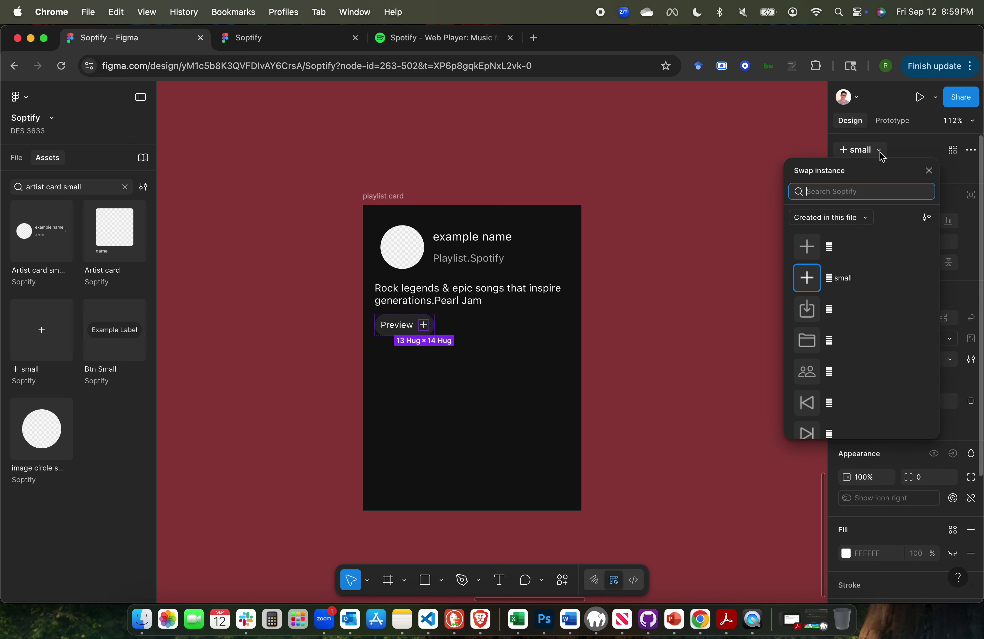
scroll(842, 396, "down", 1)
scroll(842, 396, "down", 2)
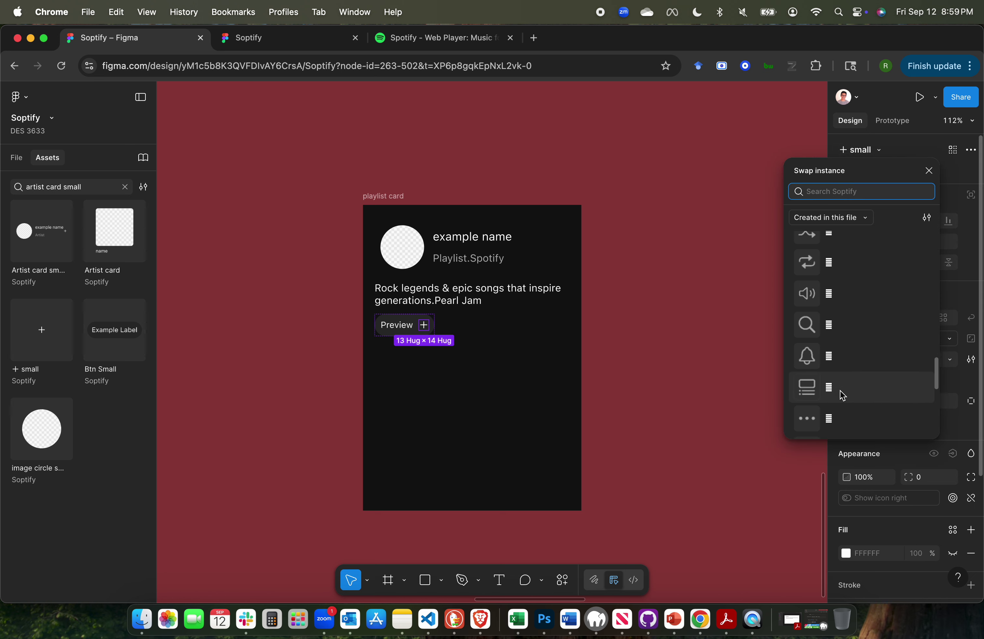
left_click(829, 296)
left_click(672, 353)
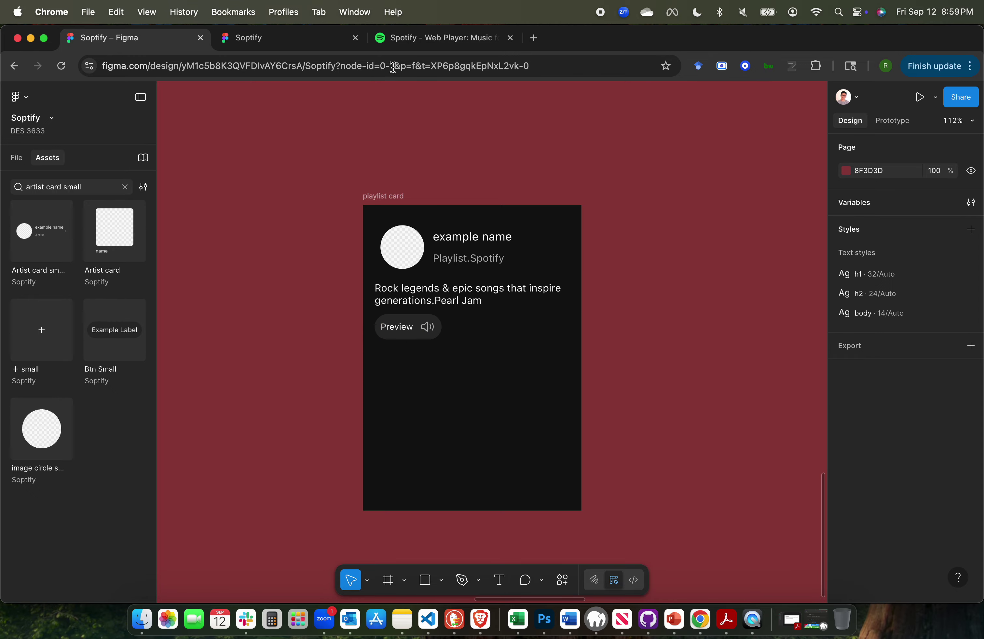
Compare the more and play icon components under ATOMS with the controls on Spotify's This Is Pearl Jam card.
left_click(442, 34)
left_click(321, 42)
left_click(428, 37)
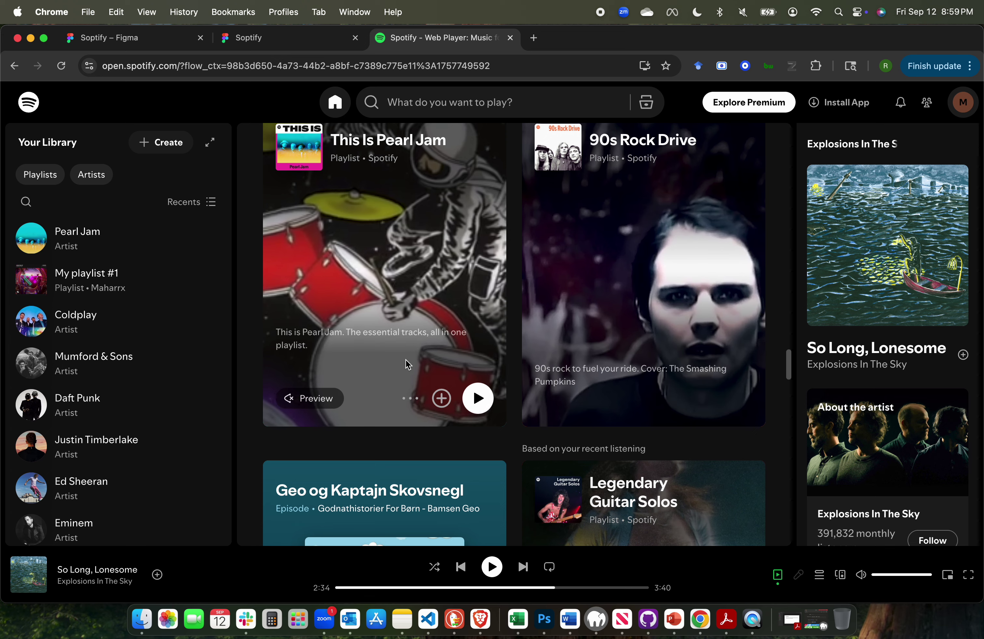
left_click(141, 39)
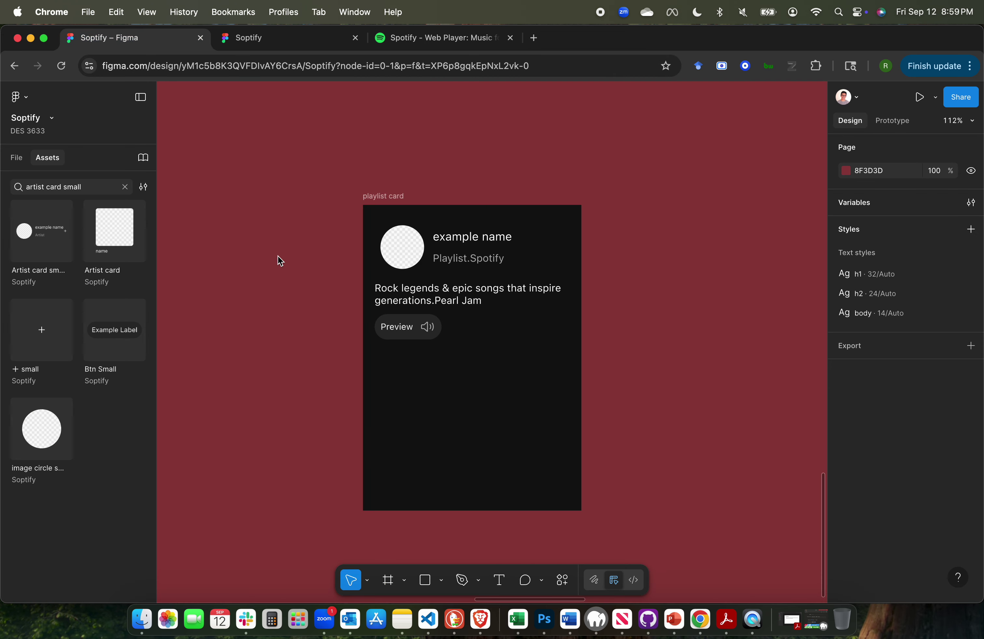
scroll(277, 255, "down", 10)
scroll(278, 255, "up", 10)
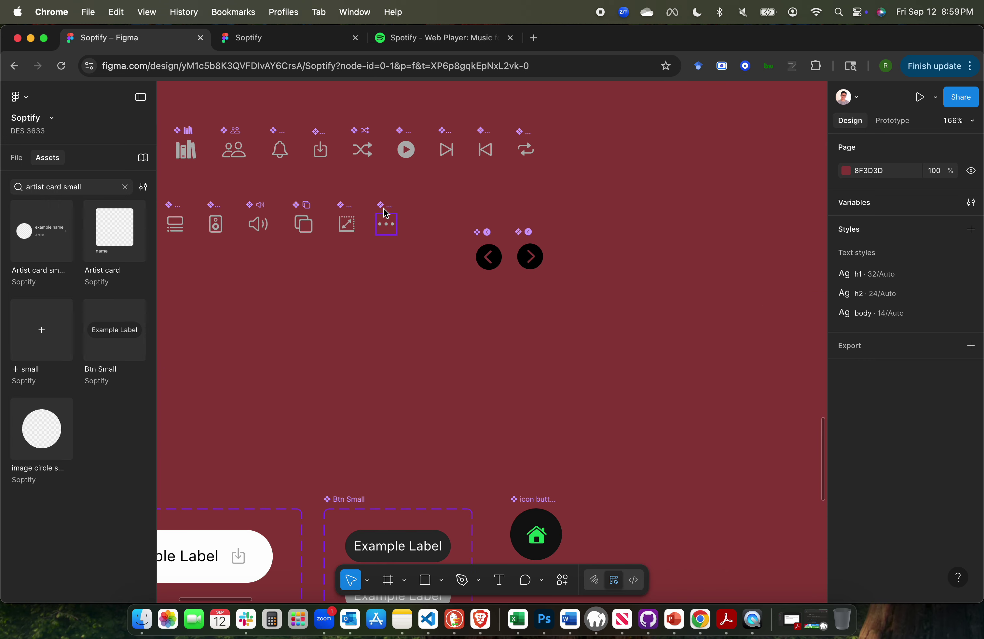
left_click(385, 213)
left_click(406, 132)
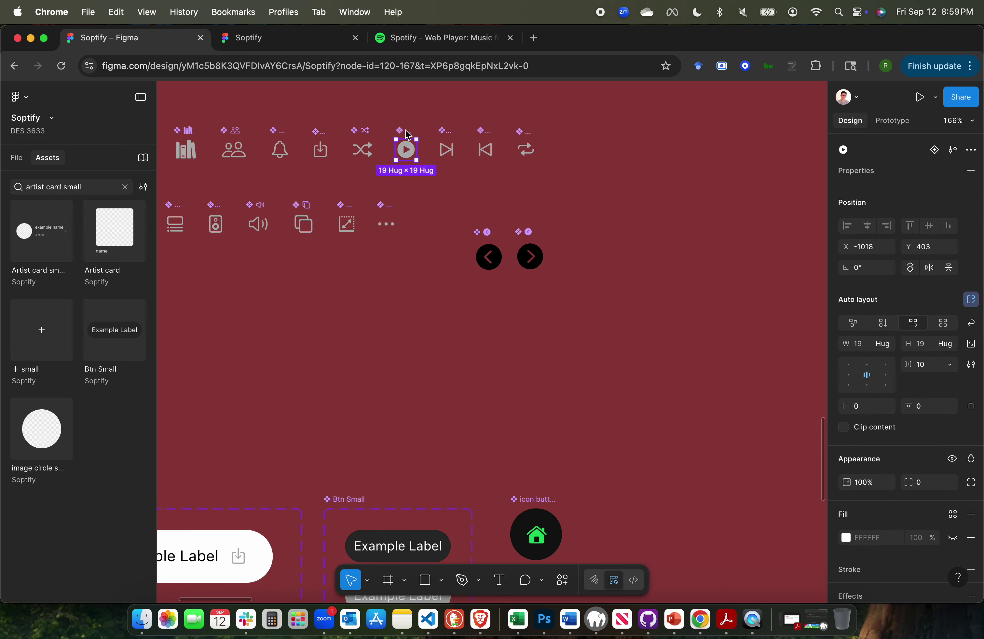
left_click(438, 42)
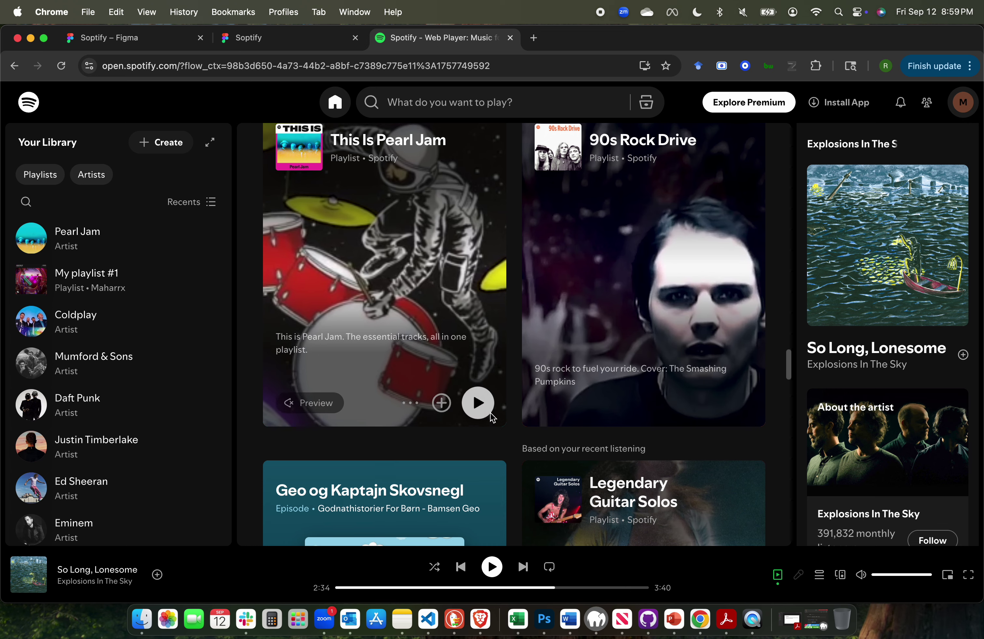
left_click(131, 47)
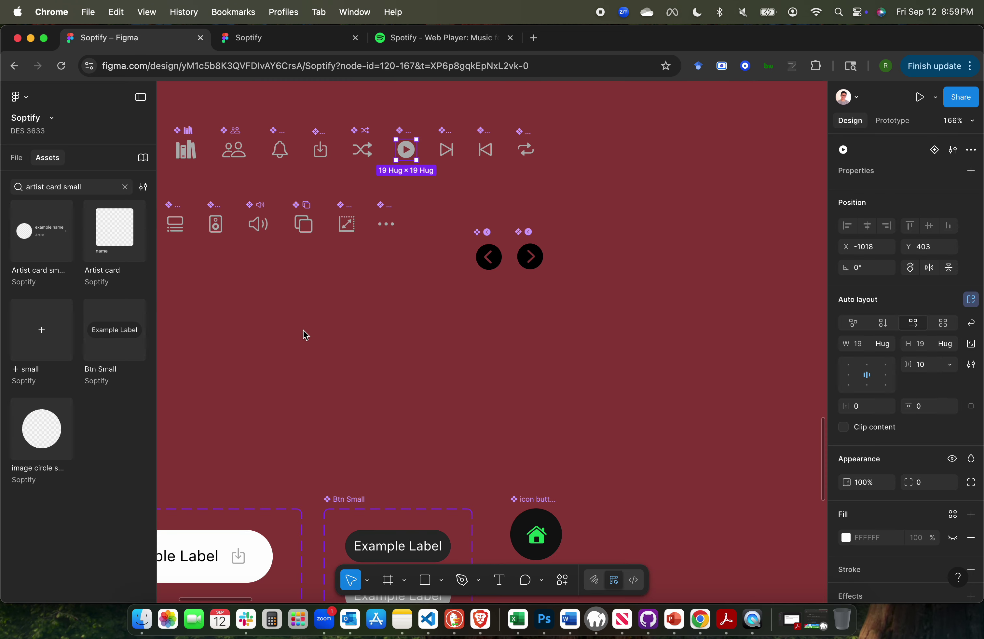
Select the play, more and plus icon components under ATOMS together and clear the selection.
scroll(306, 335, "down", 10)
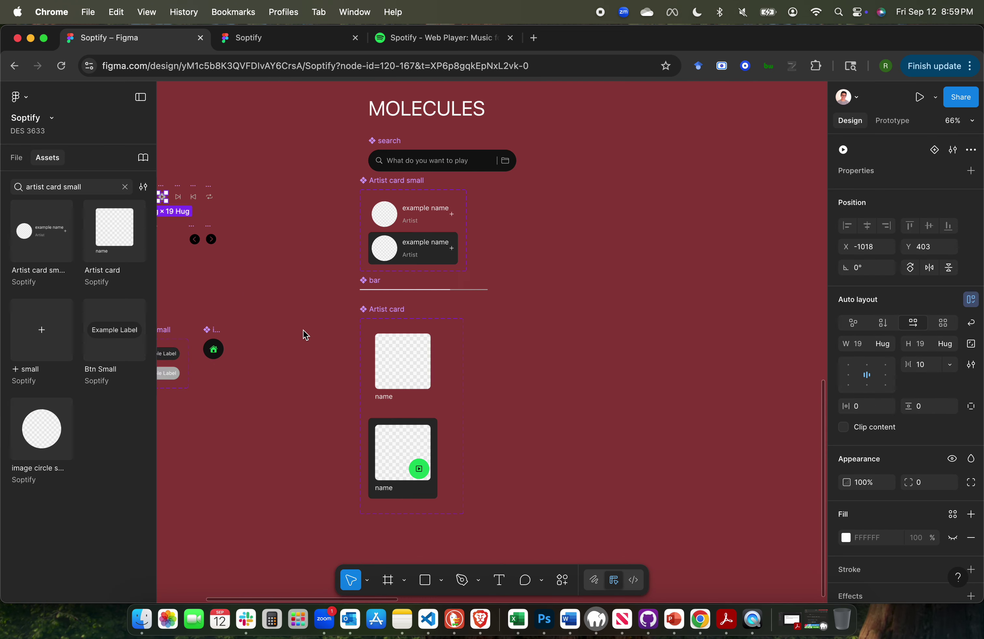
scroll(306, 334, "left", 5)
scroll(300, 362, "up", 10)
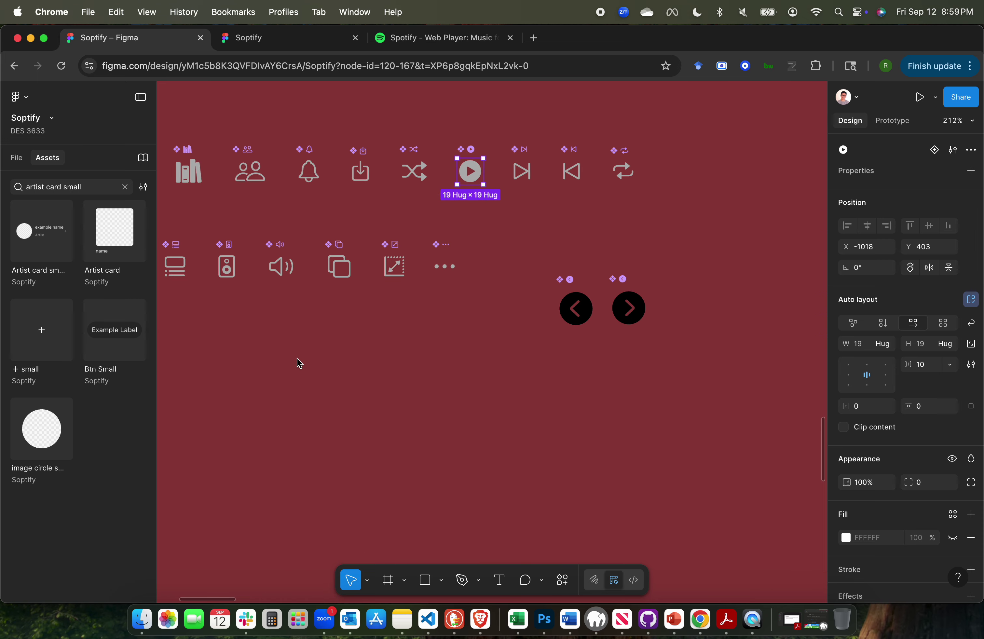
left_click(450, 246, "shift")
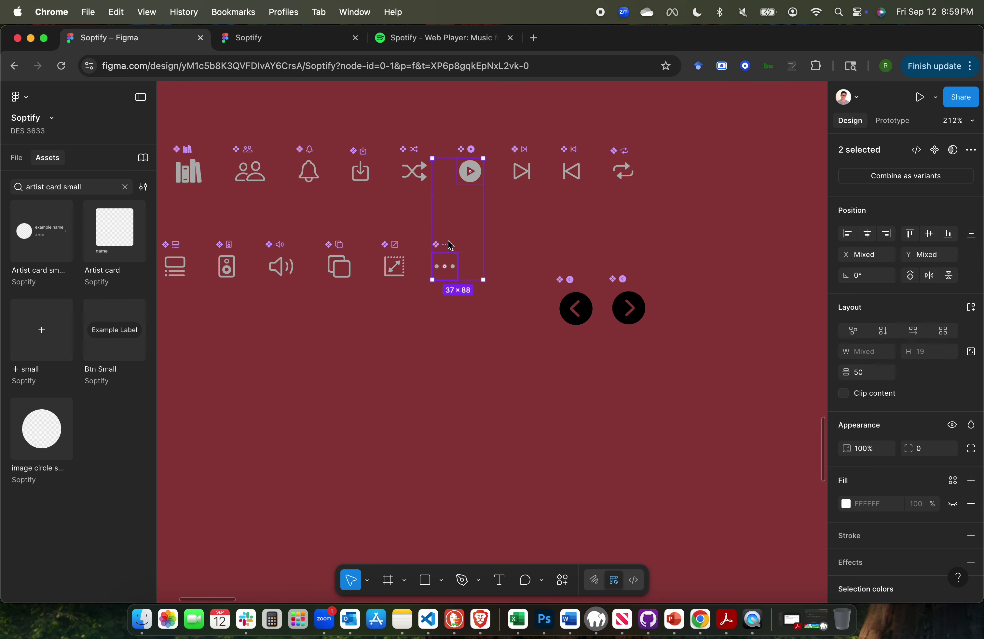
scroll(401, 360, "left", 5)
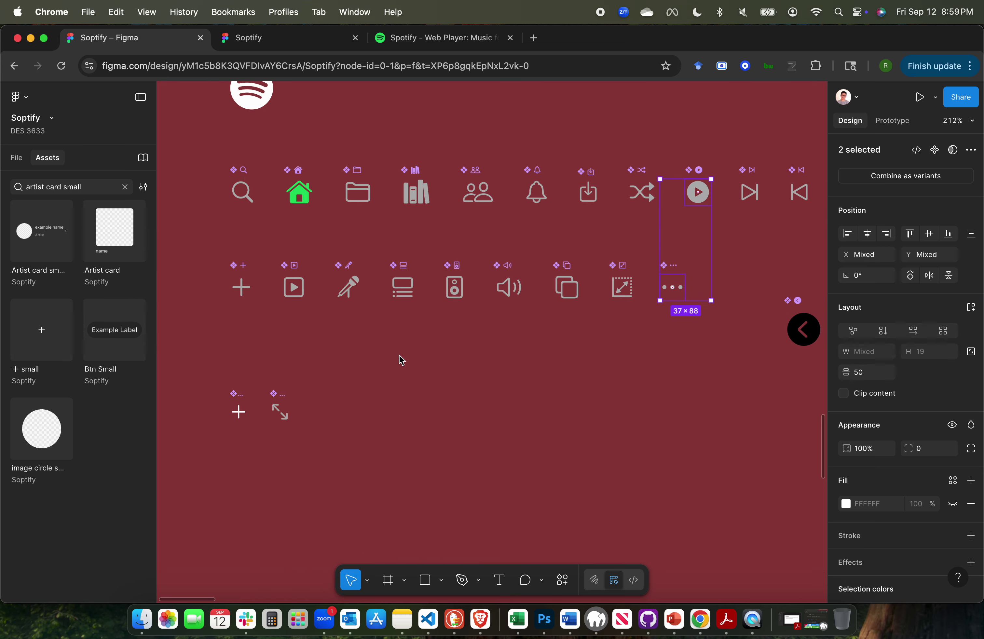
scroll(402, 361, "down", 3)
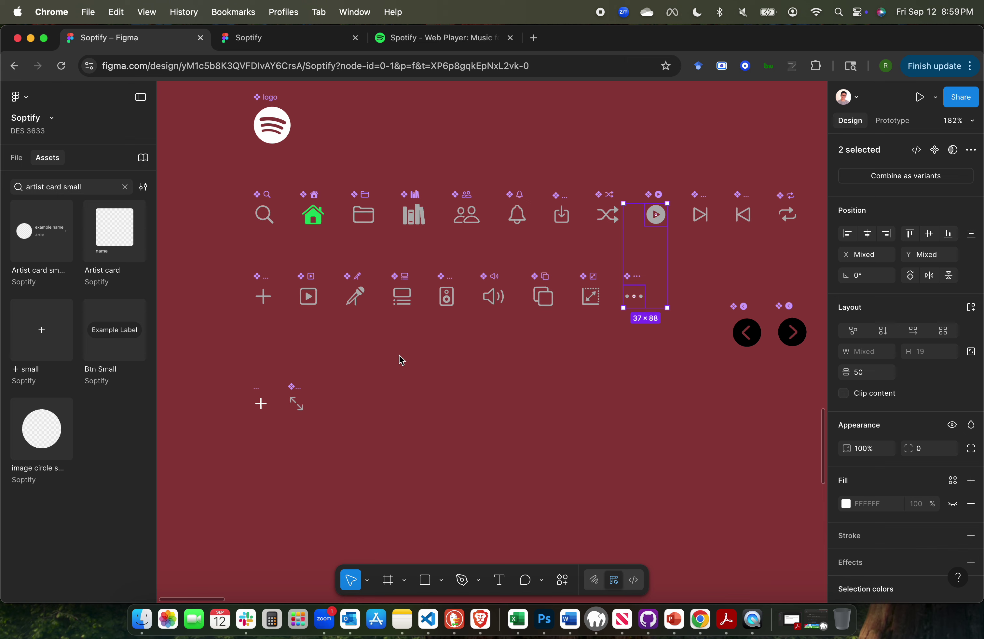
left_click(267, 281, "shift")
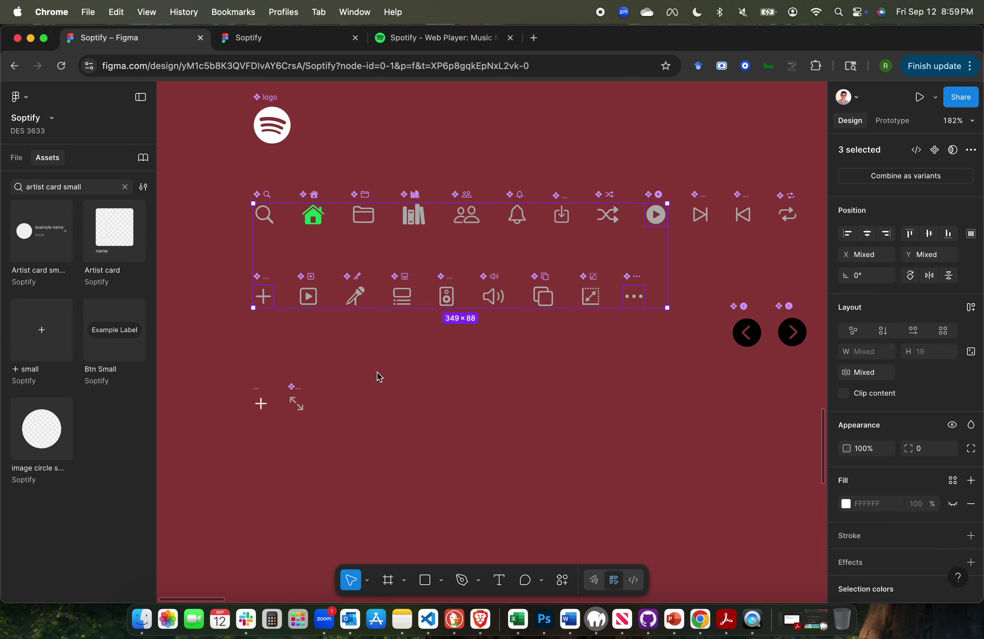
scroll(582, 406, "down", 6)
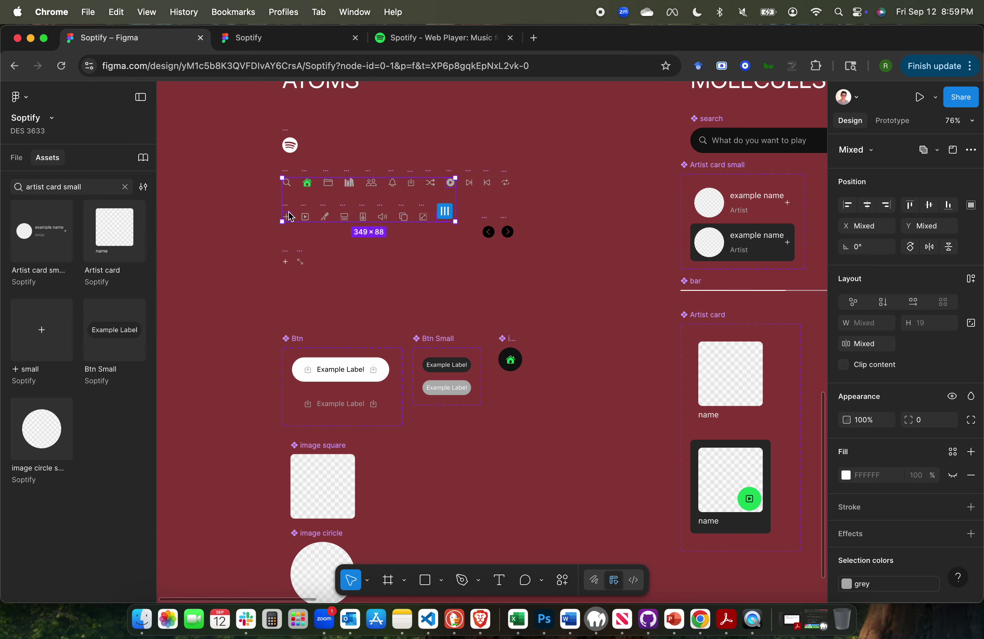
left_click(317, 227)
Examine the play icon component in the ATOMS icon row up close.
scroll(468, 282, "right", 10)
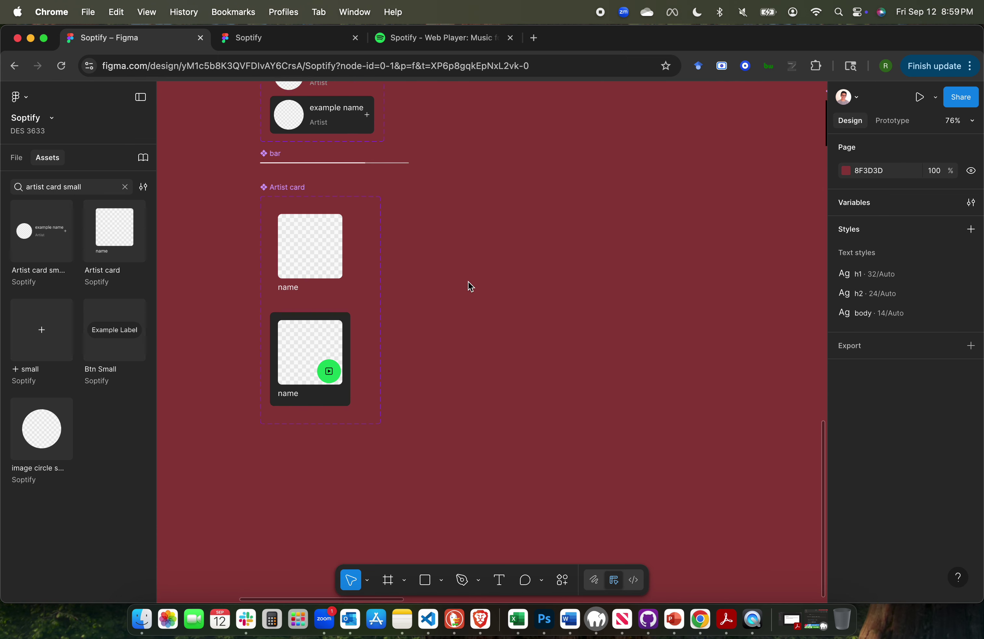
scroll(468, 281, "left", 6)
scroll(309, 216, "up", 5)
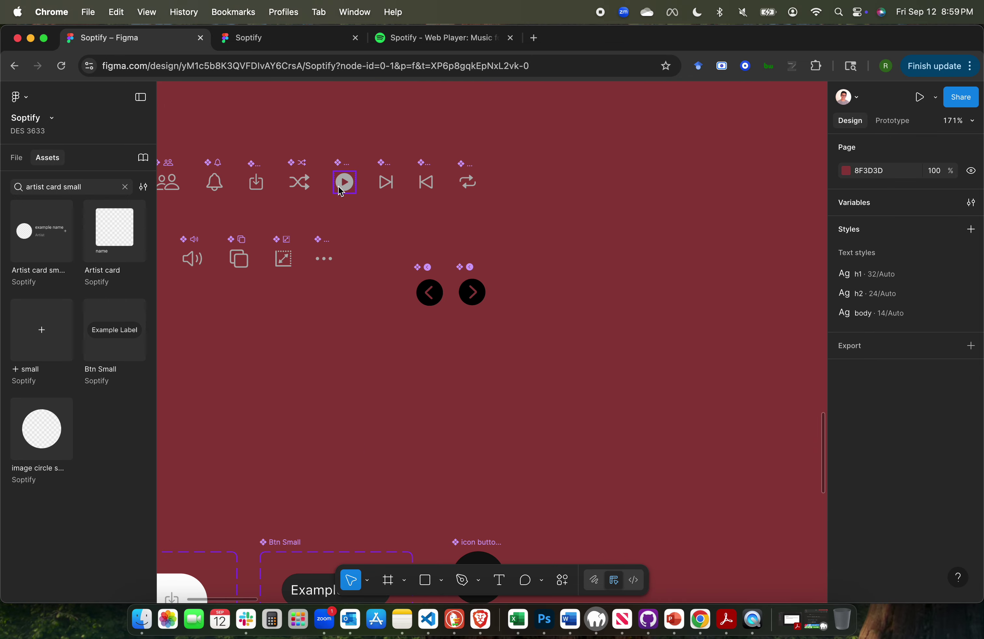
scroll(346, 168, "up", 5)
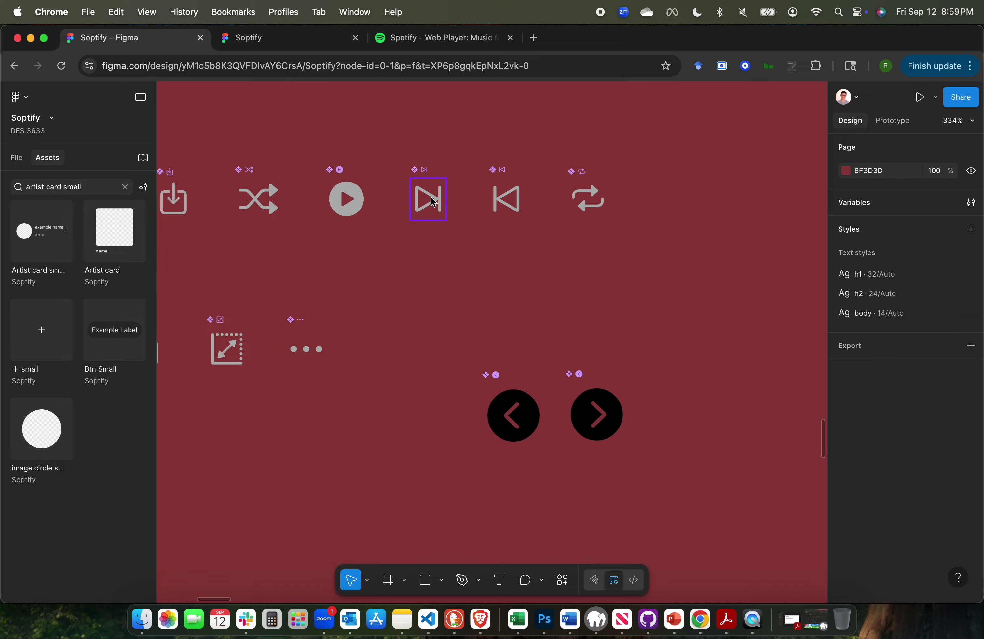
left_click(336, 173)
scroll(336, 174, "up", 5)
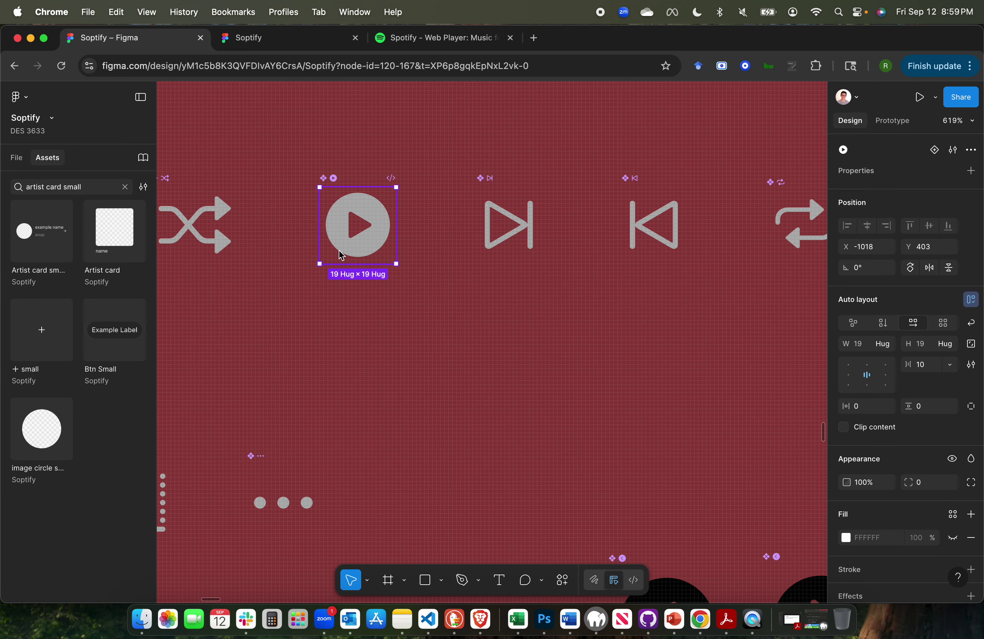
left_click(384, 125)
scroll(373, 239, "down", 5)
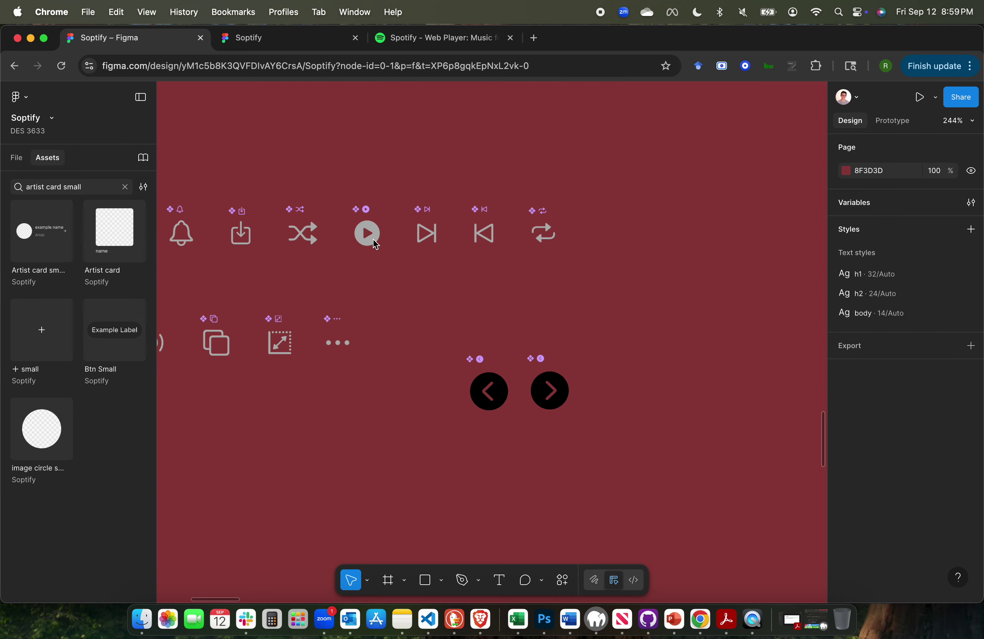
Look over the components under MOLECULES and ORGANISMS and select the Artist card small component set.
scroll(373, 239, "right", 10)
scroll(363, 251, "down", 5)
scroll(364, 251, "right", 5)
scroll(363, 250, "down", 5)
scroll(363, 251, "up", 5)
scroll(364, 251, "left", 3)
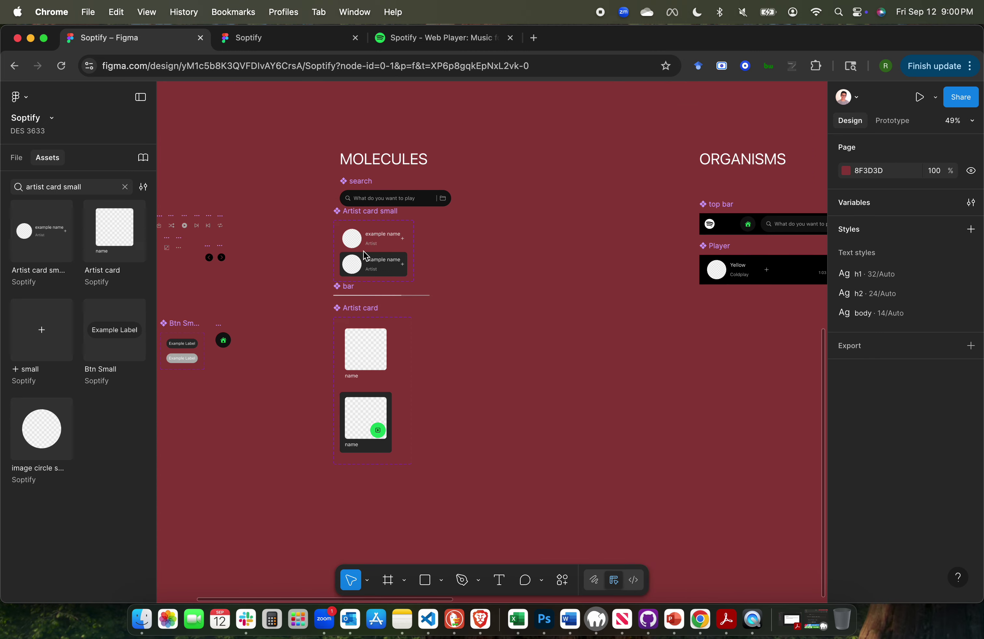
scroll(385, 220, "up", 5)
left_click(314, 161)
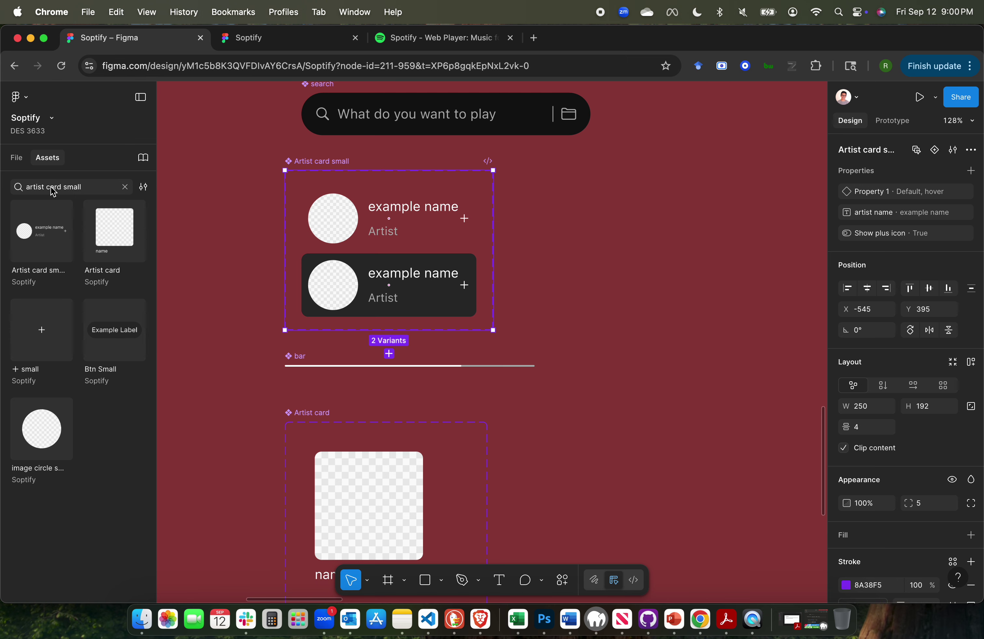
Paste the copied plus, play and more icons into the playlist card frame below the Preview button.
scroll(347, 268, "down", 5)
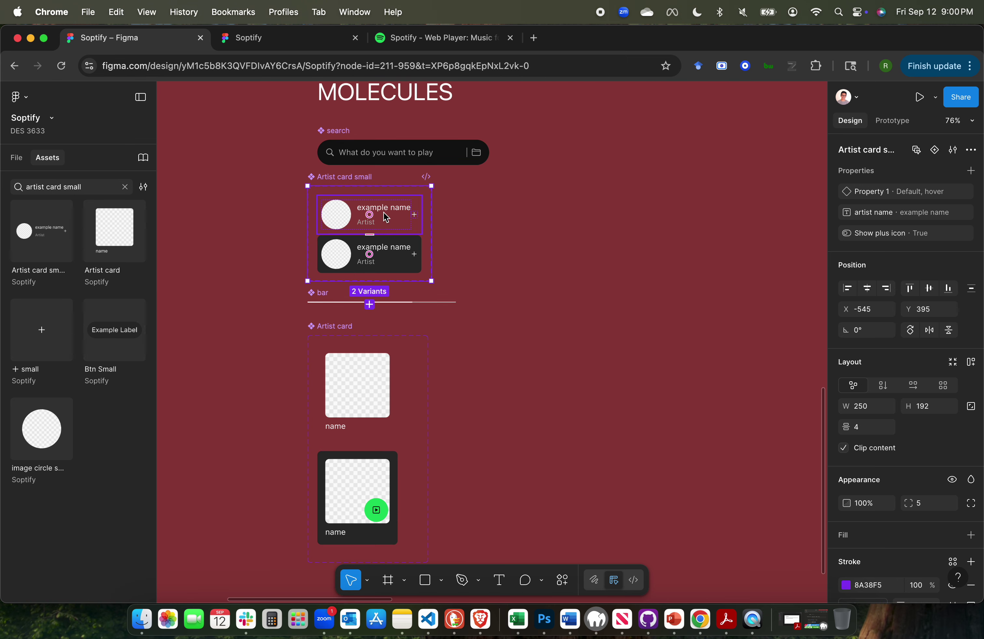
left_click(597, 264)
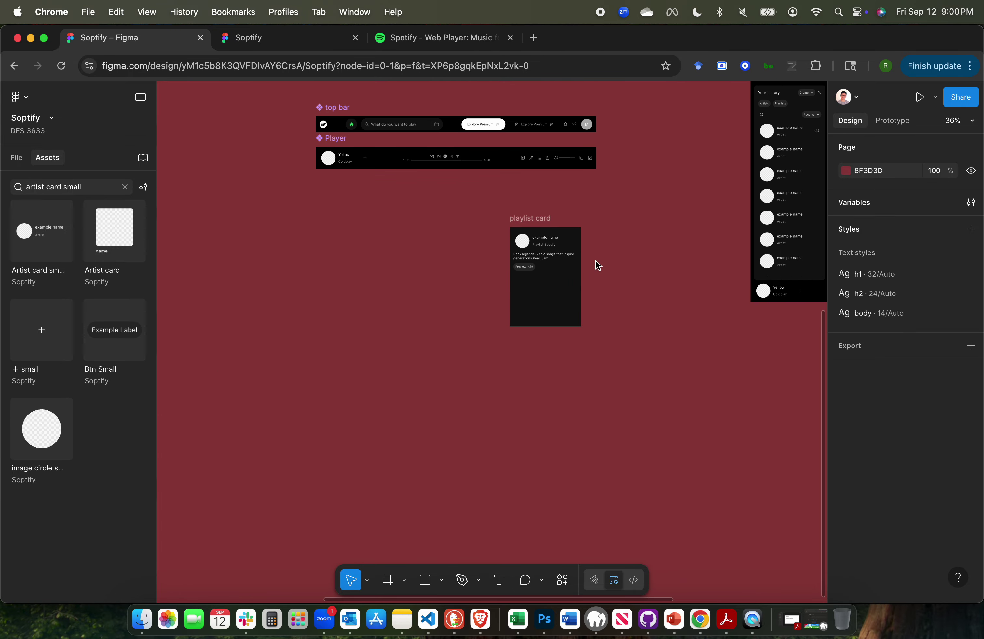
left_click(389, 301)
key("super+v")
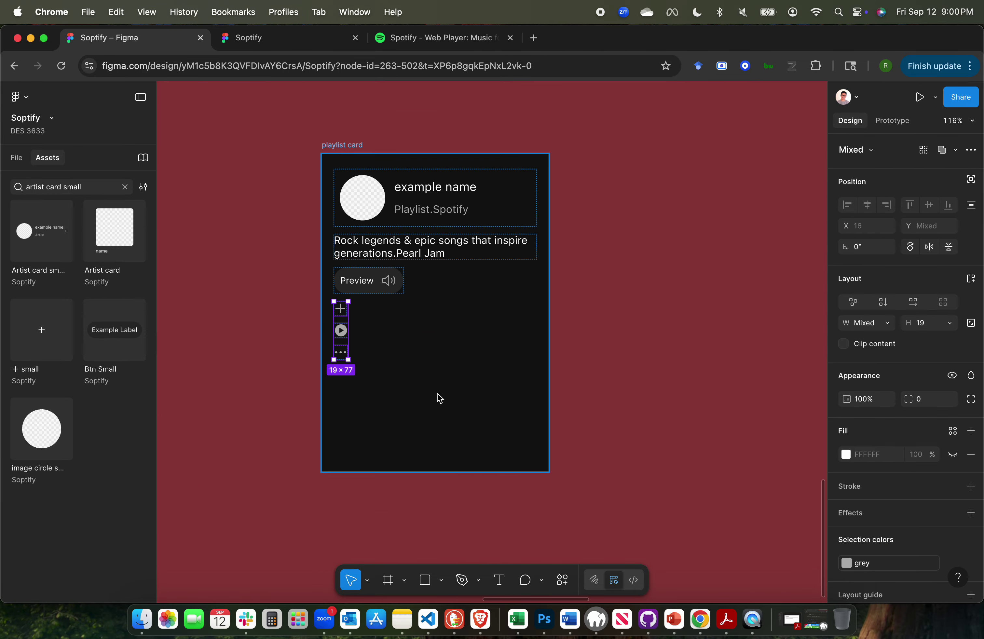
Move the play icon below the more icon in the playlist card's stack of icons.
left_click(272, 365)
scroll(340, 332, "up", 5)
left_click(340, 314)
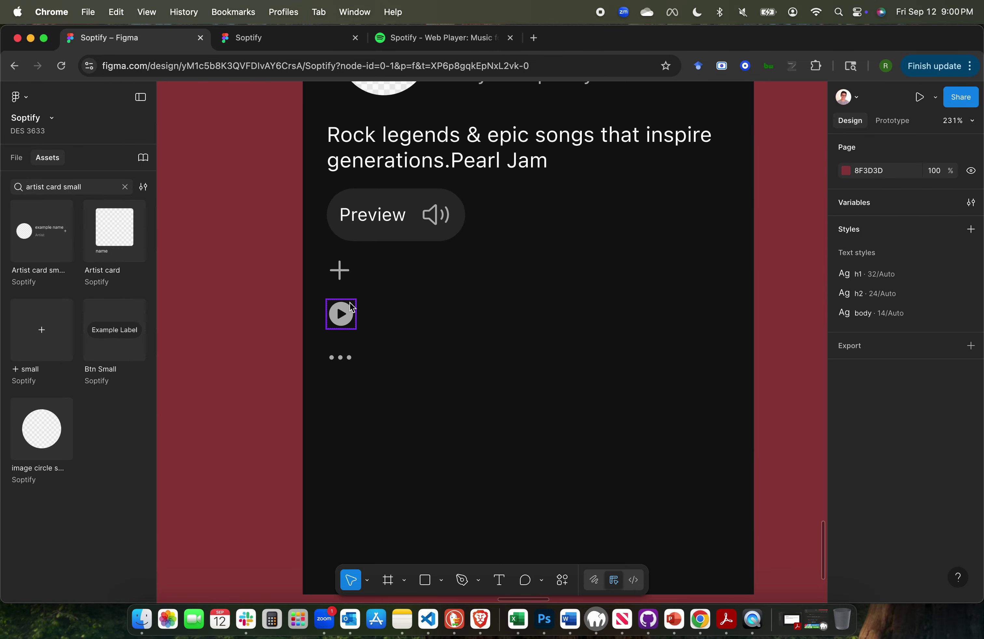
key("Down")
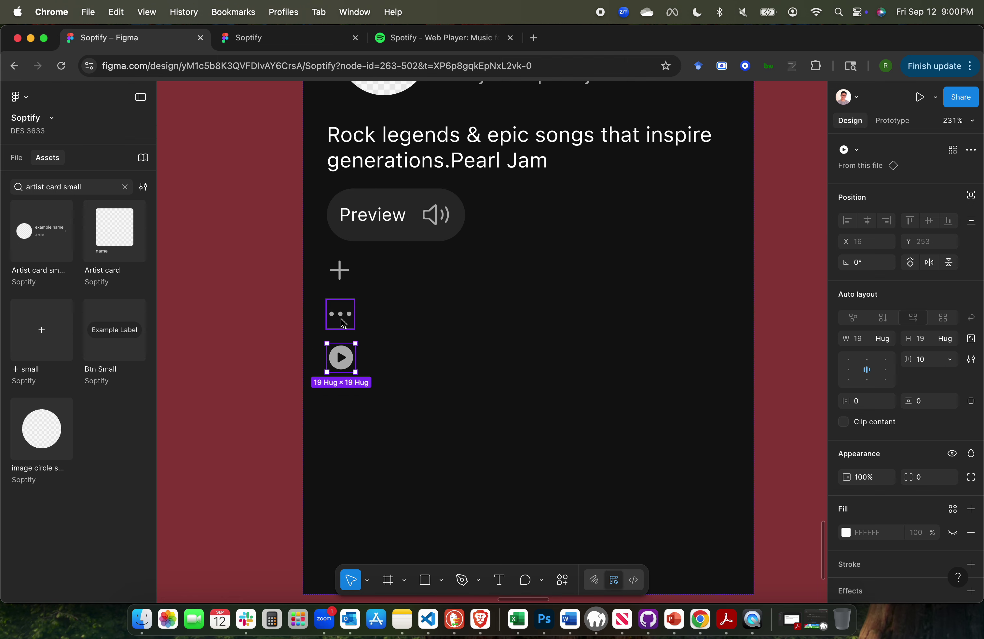
Wrap the plus, more and play icons in an auto-layout frame with horizontal flow.
left_click(338, 324, "shift")
left_click(341, 271, "shift")
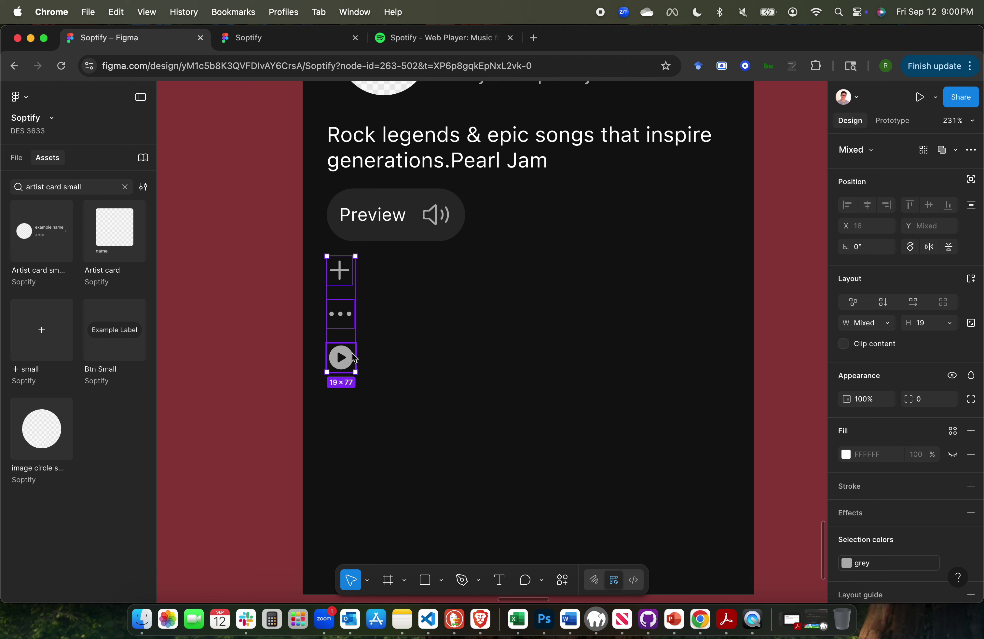
key("shift+a")
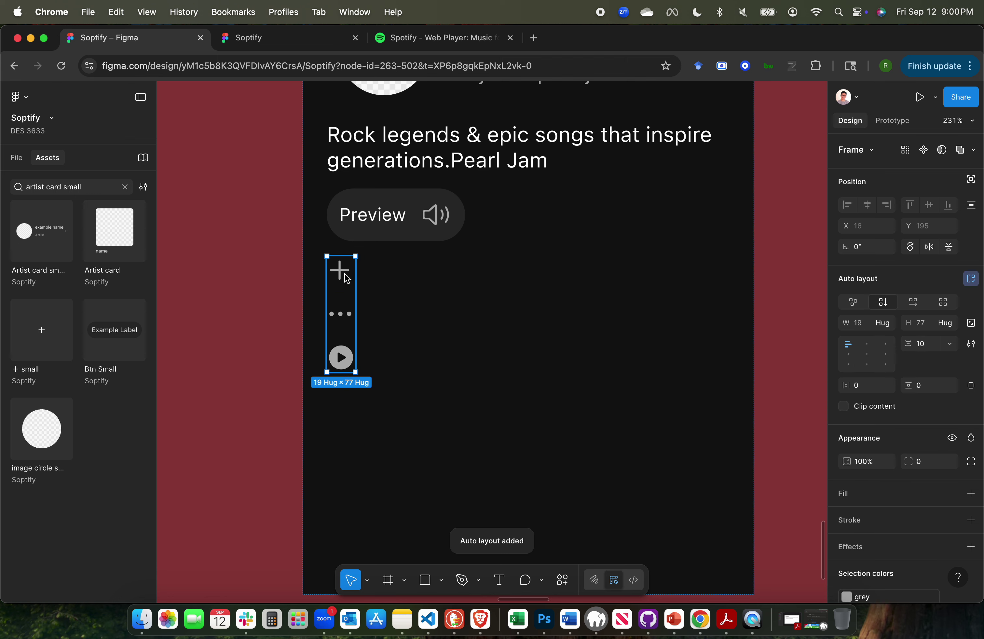
left_click(17, 159)
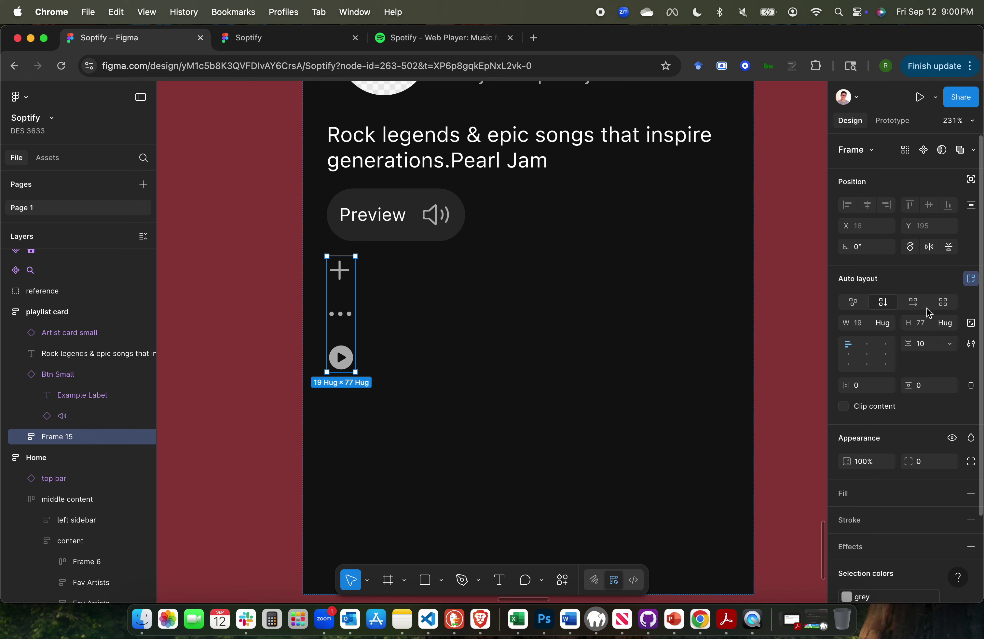
left_click(914, 303)
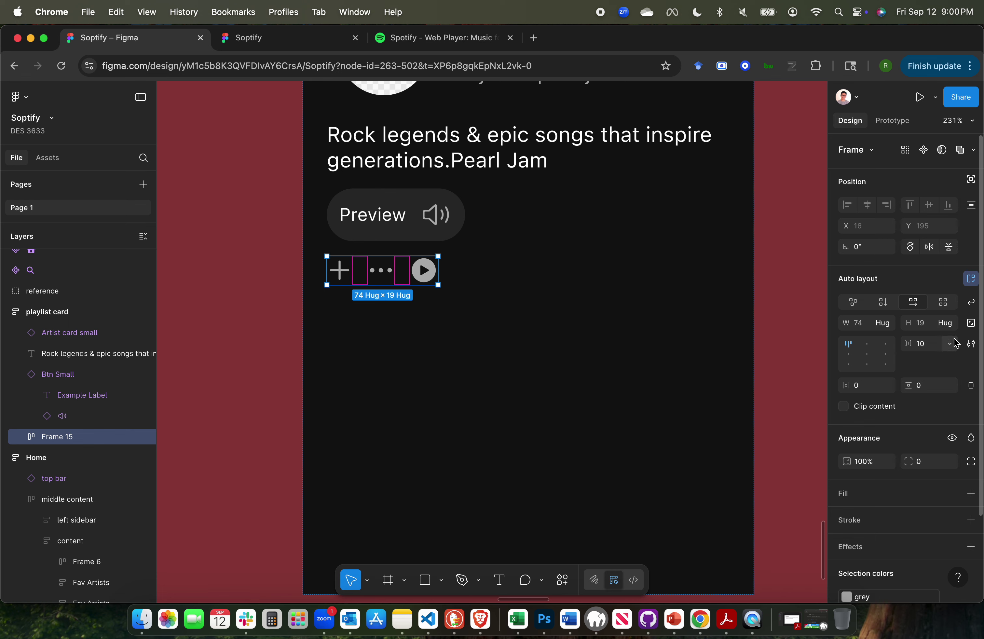
Apply the small spacing variable (16) to the gap between the icons in the row.
left_click(952, 349)
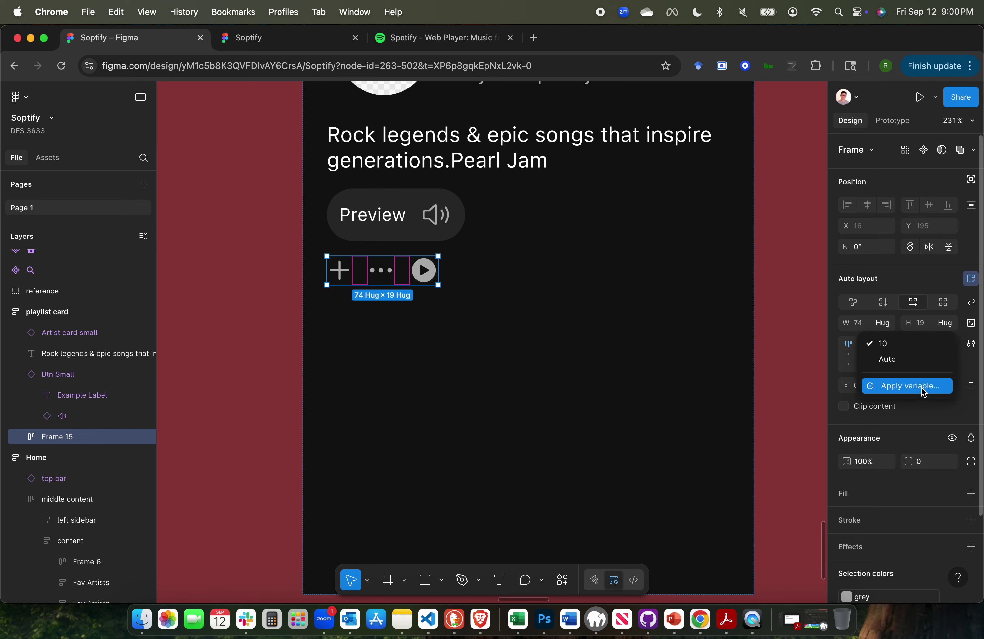
left_click(878, 387)
scroll(885, 534, "down", 3)
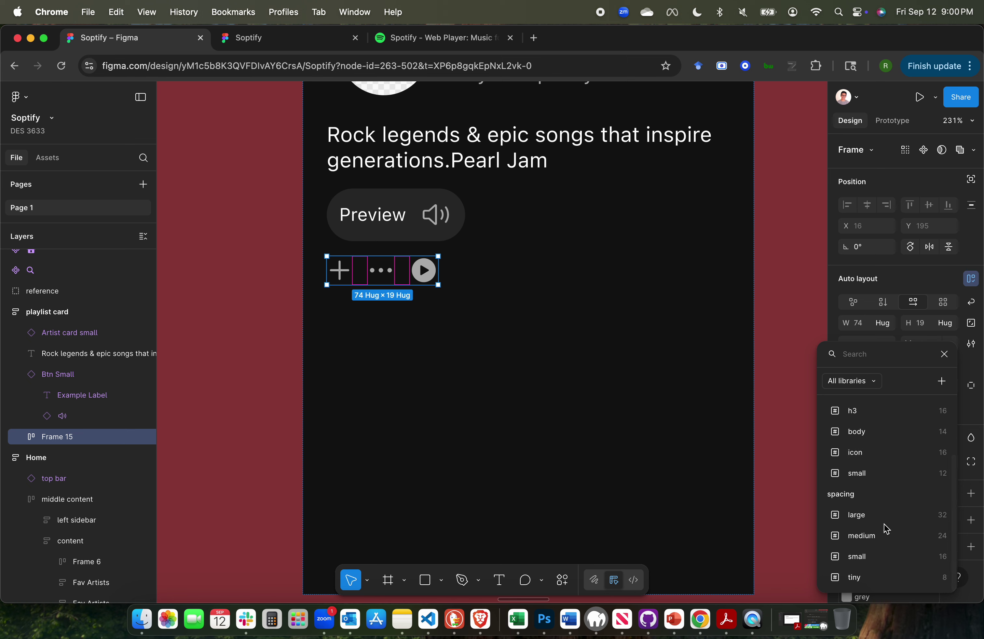
left_click(872, 558)
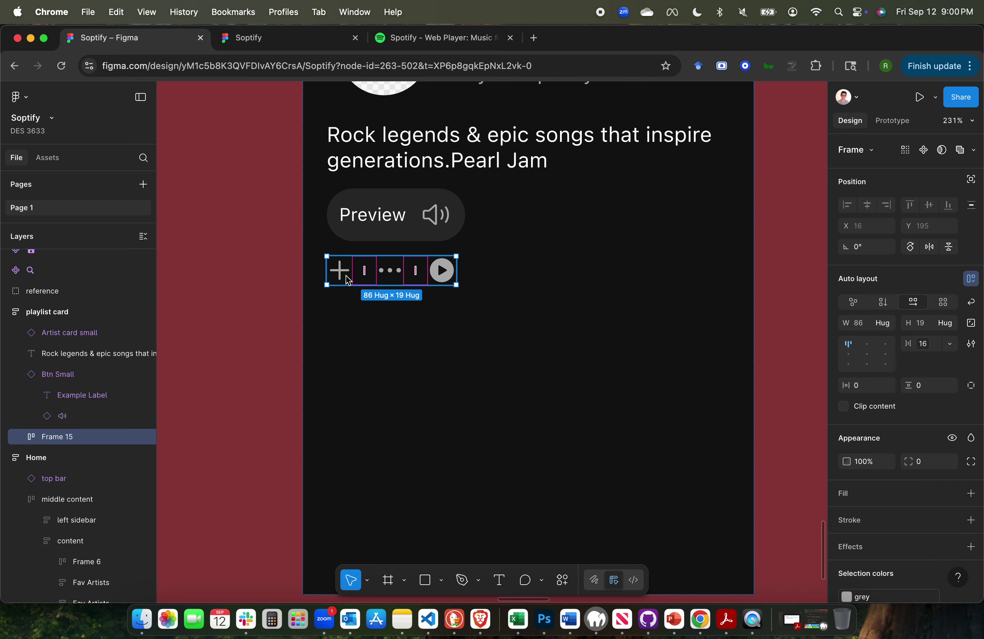
Wrap the Preview button and icon row in a horizontal auto-layout frame with left-centre alignment.
left_click(377, 228)
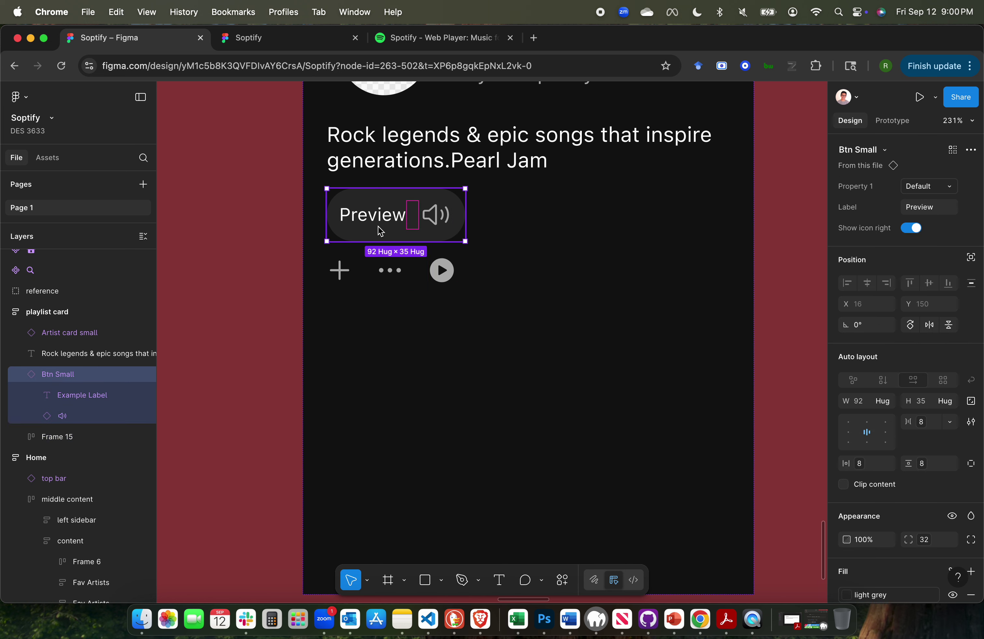
left_click(339, 274, "shift")
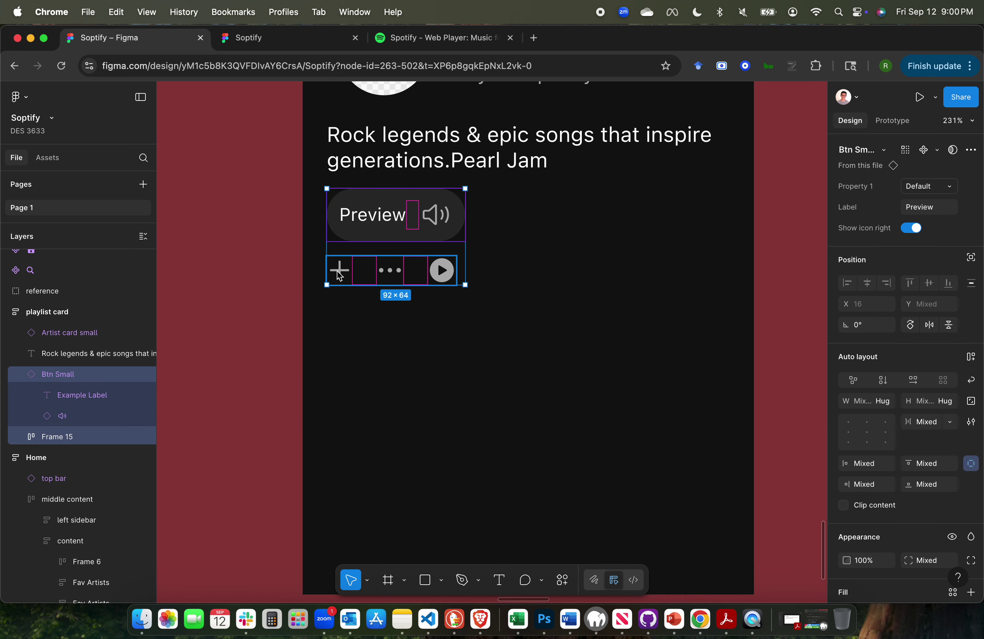
key("shift+a")
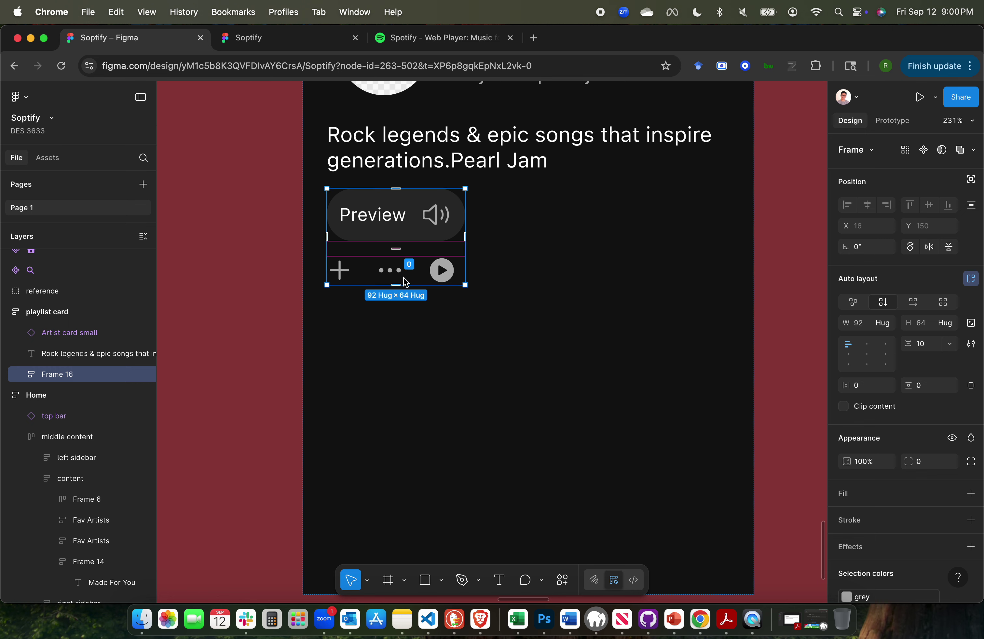
left_click(914, 305)
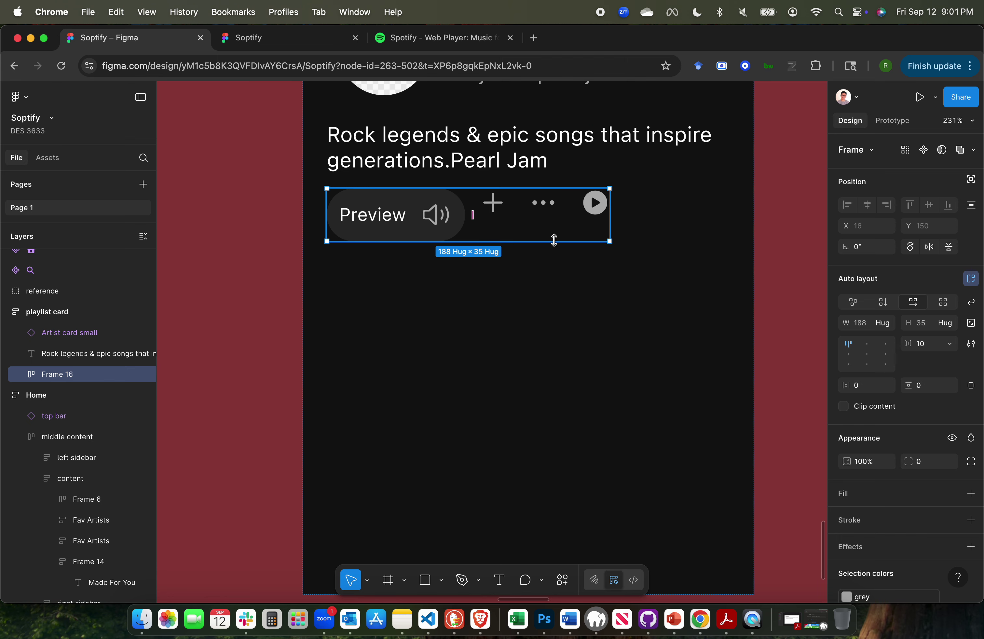
left_click(848, 356)
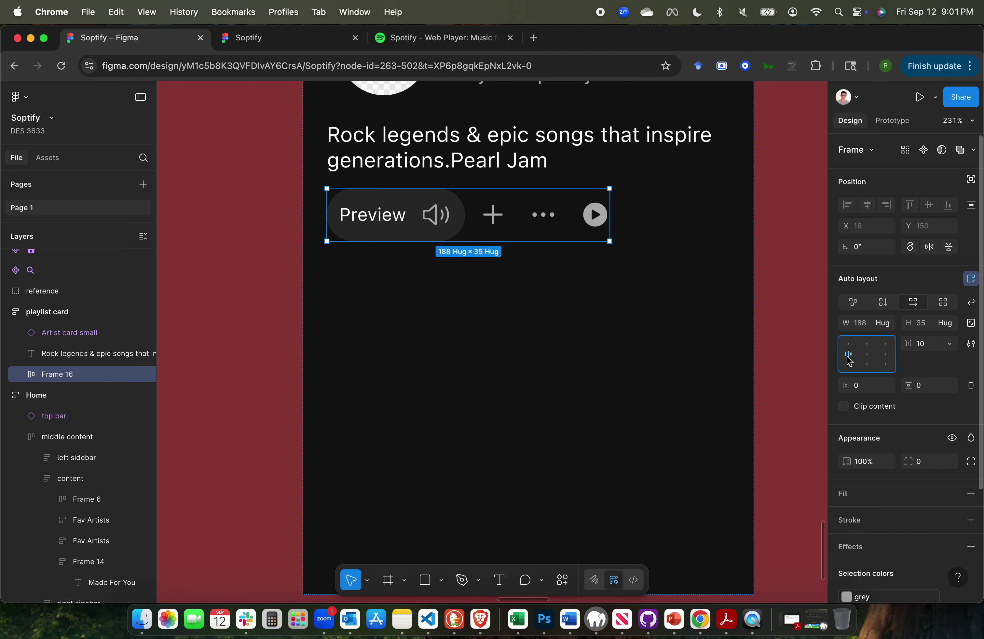
Set the gap between the Preview button and icon row to Auto and make their frame fill the card's width.
left_click(950, 343)
left_click(920, 360)
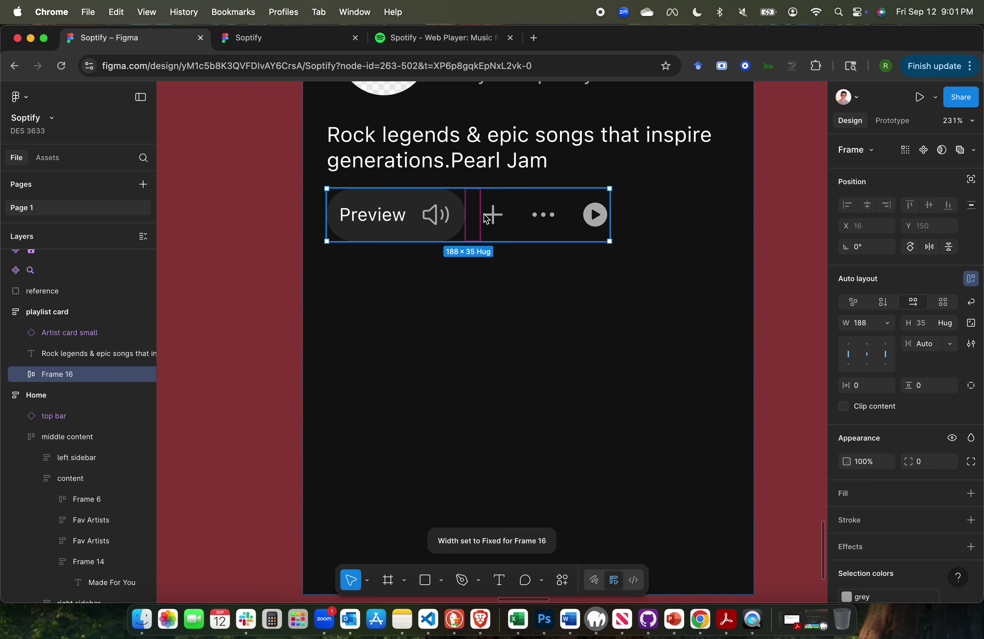
left_click(887, 323)
left_click(892, 352)
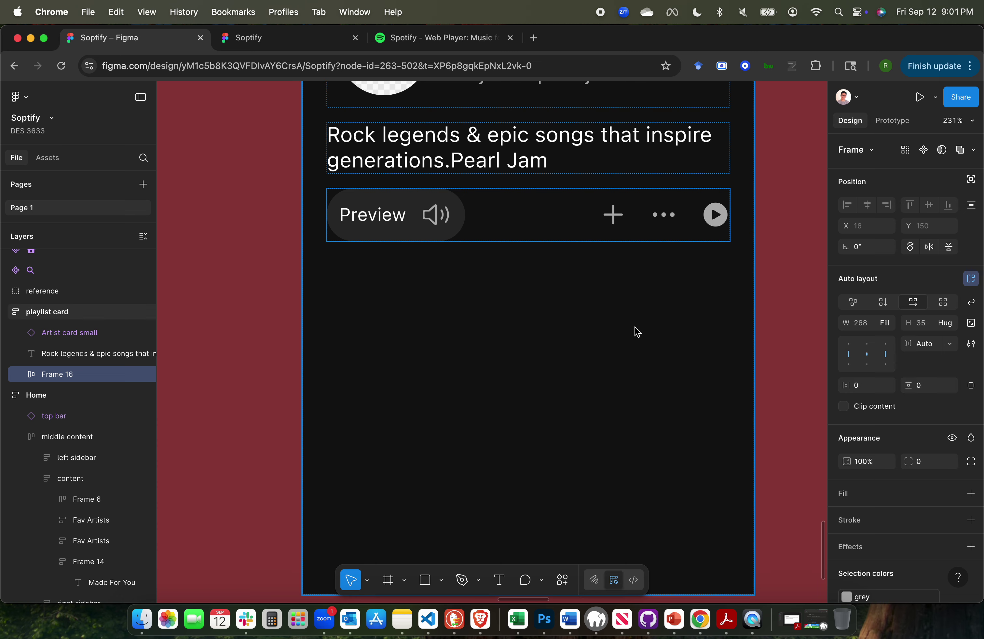
Move the more icon ahead of the plus icon and check the order against Spotify's playlist card.
scroll(635, 332, "up", 3)
left_click(655, 277)
left_click(655, 277)
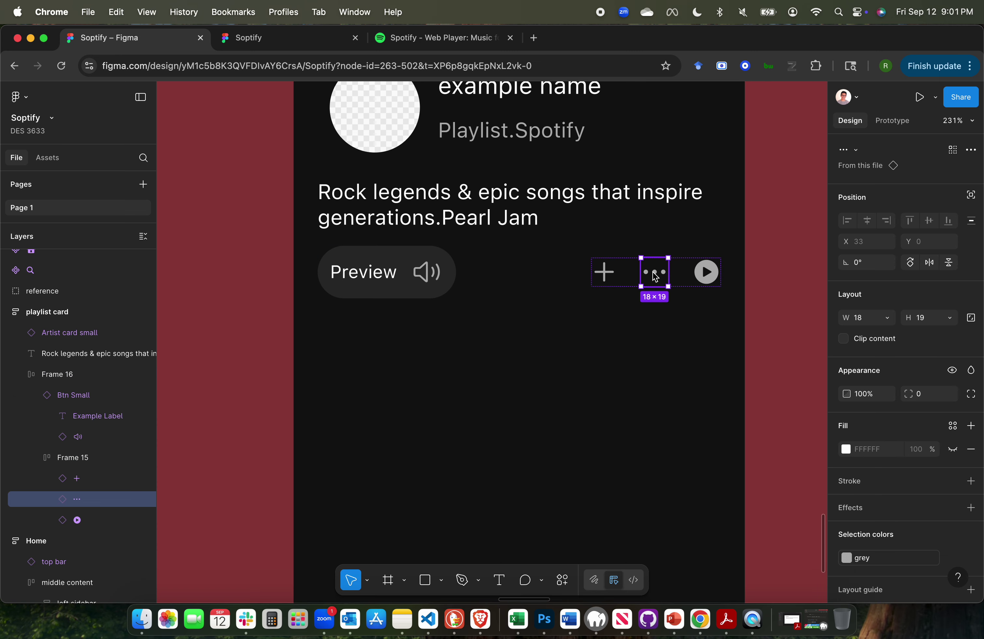
left_click_drag(655, 277, 605, 275)
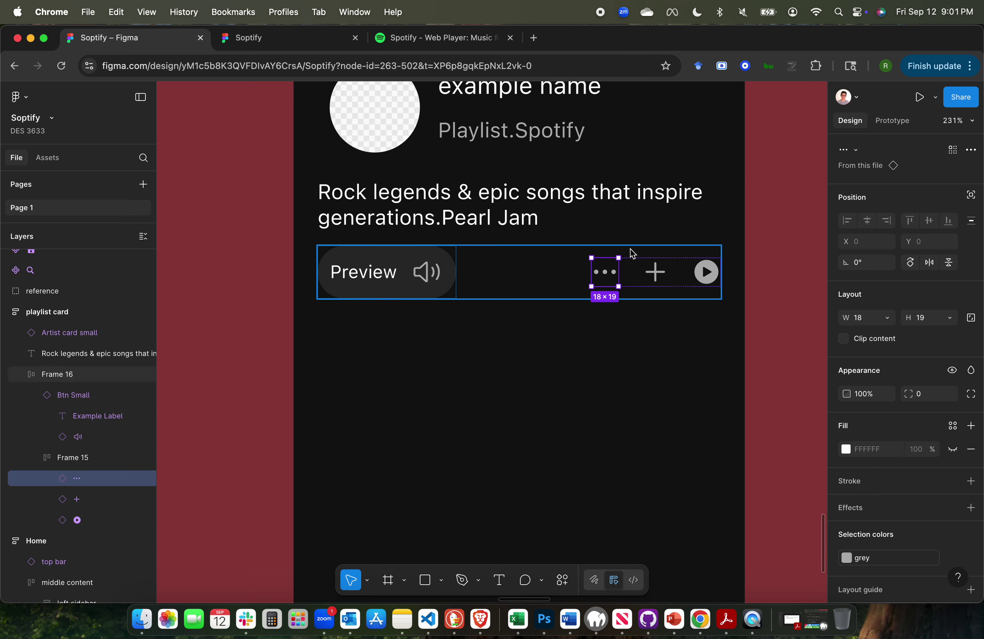
left_click(436, 37)
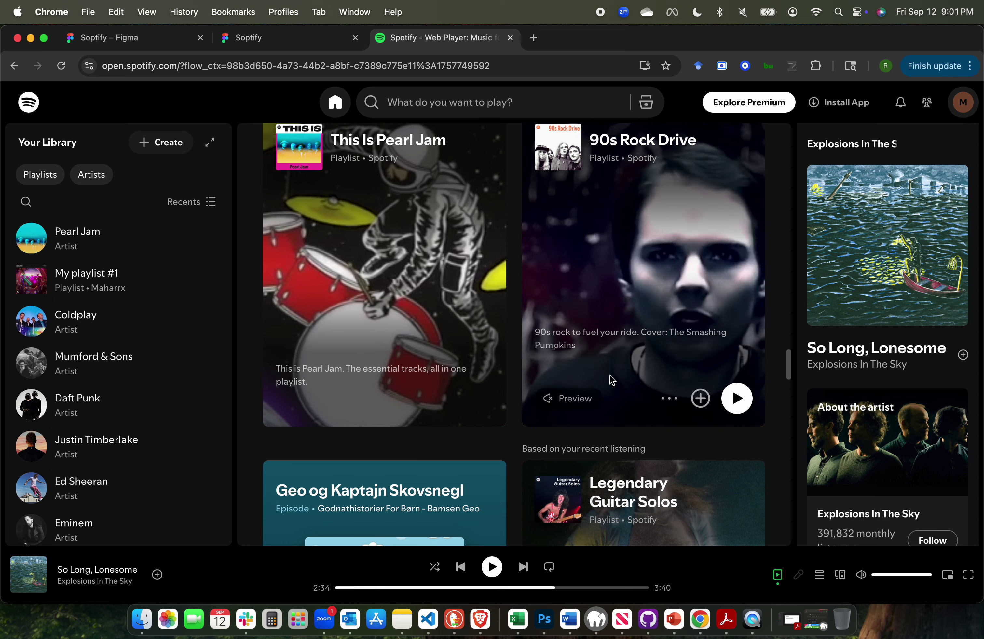
left_click(122, 37)
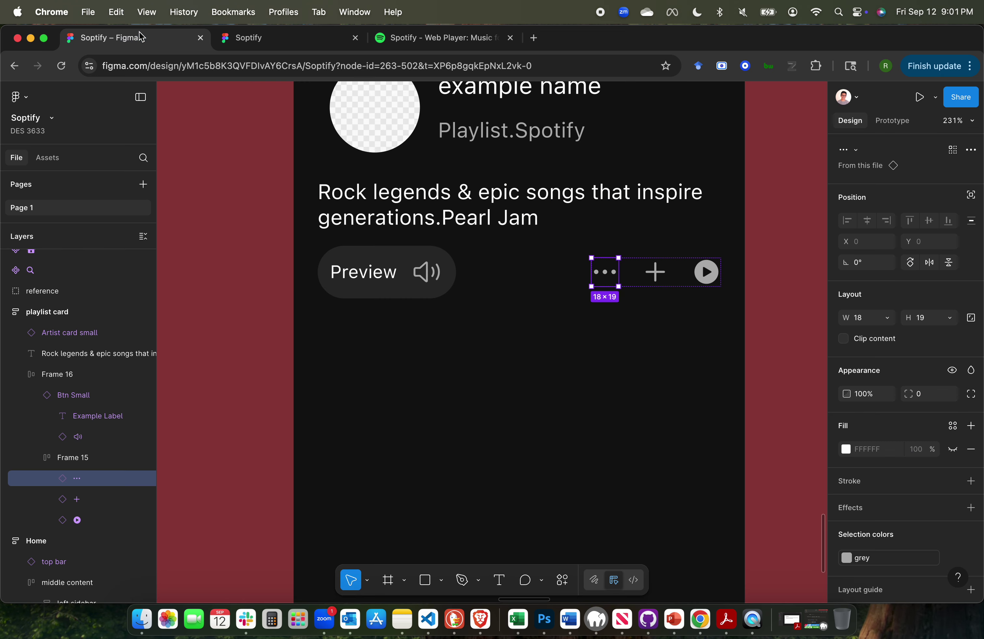
Swap the play icon for the icon button circle component and set the icon row to left-centre alignment.
left_click(708, 279)
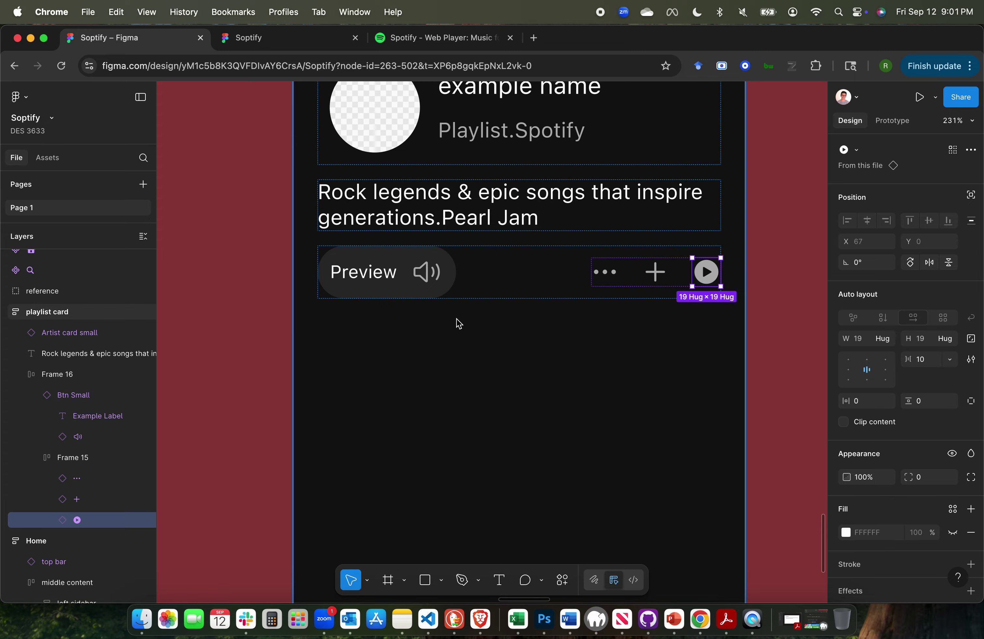
scroll(457, 323, "down", 5)
left_click(435, 37)
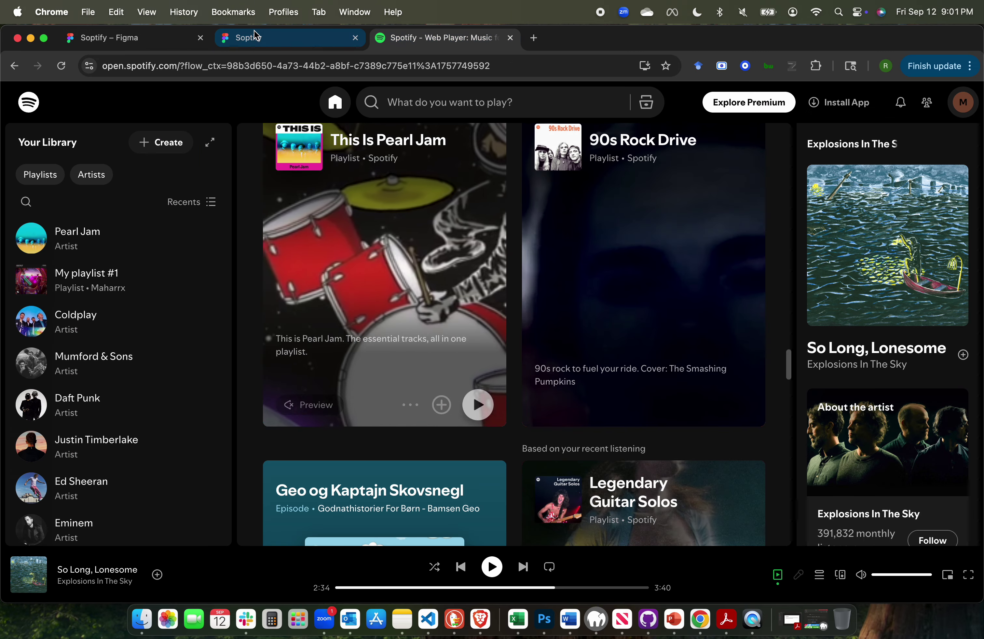
left_click(148, 38)
scroll(614, 290, "up", 5)
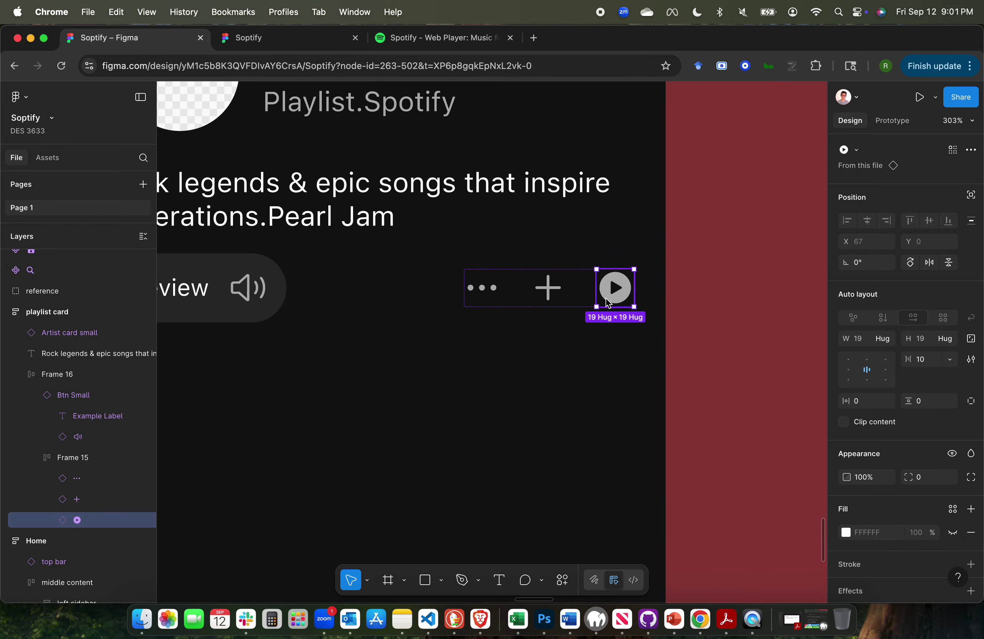
scroll(618, 289, "up", 5)
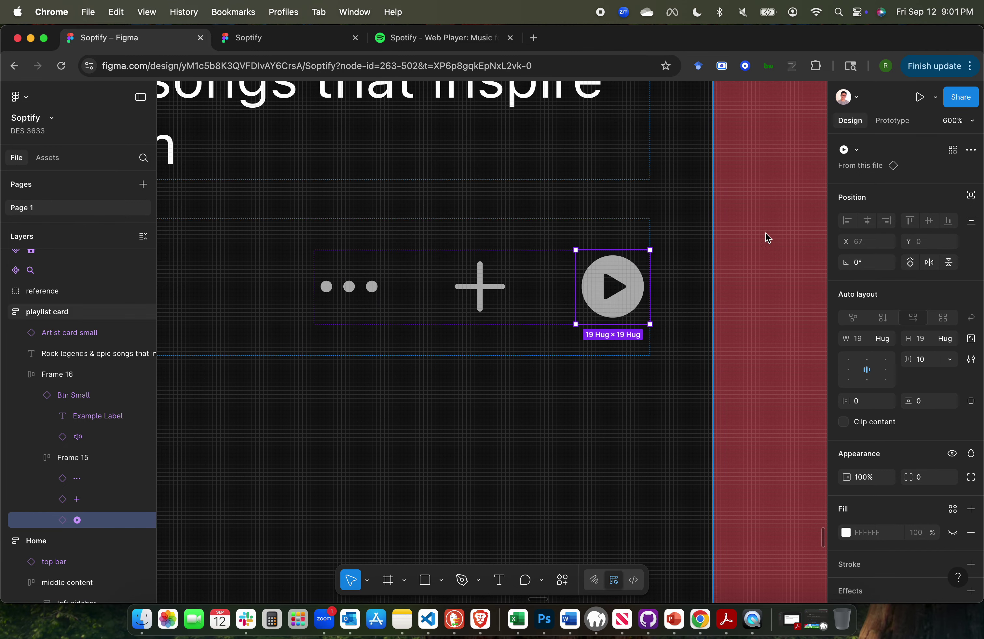
left_click(858, 150)
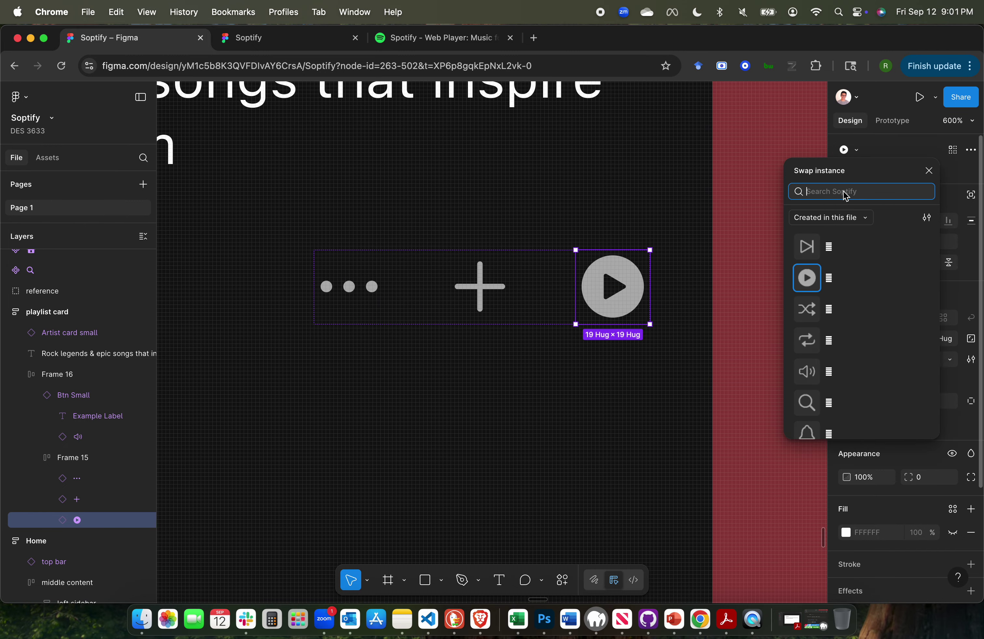
type("button")
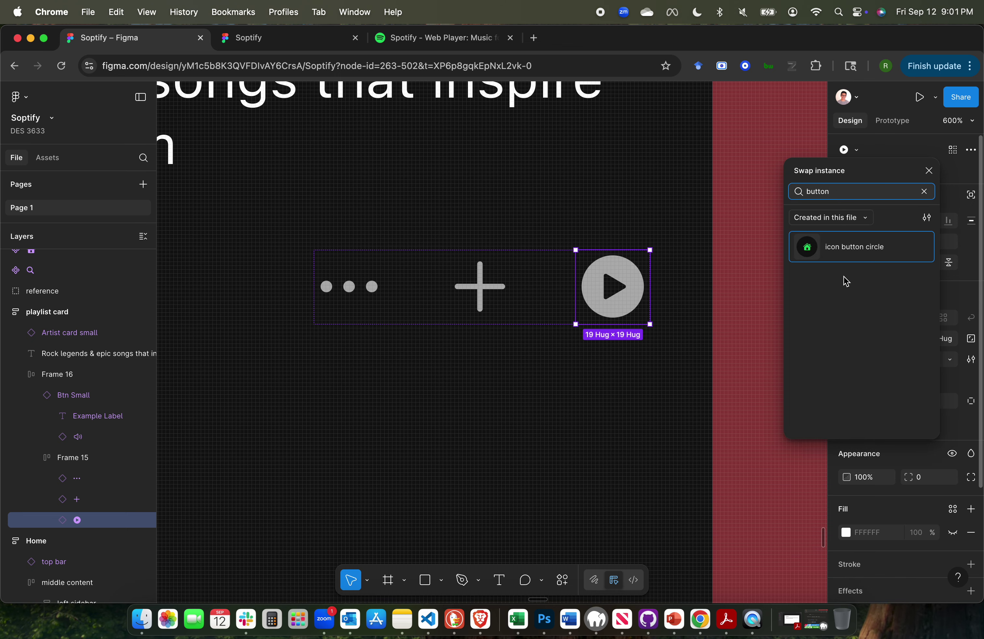
left_click(858, 249)
scroll(604, 330, "down", 6)
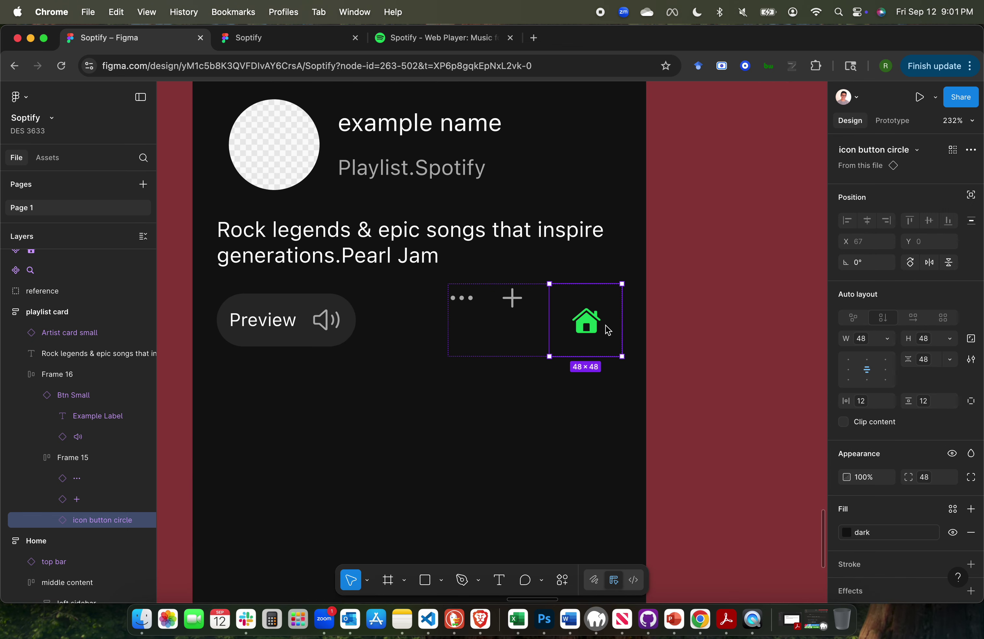
left_click(506, 335)
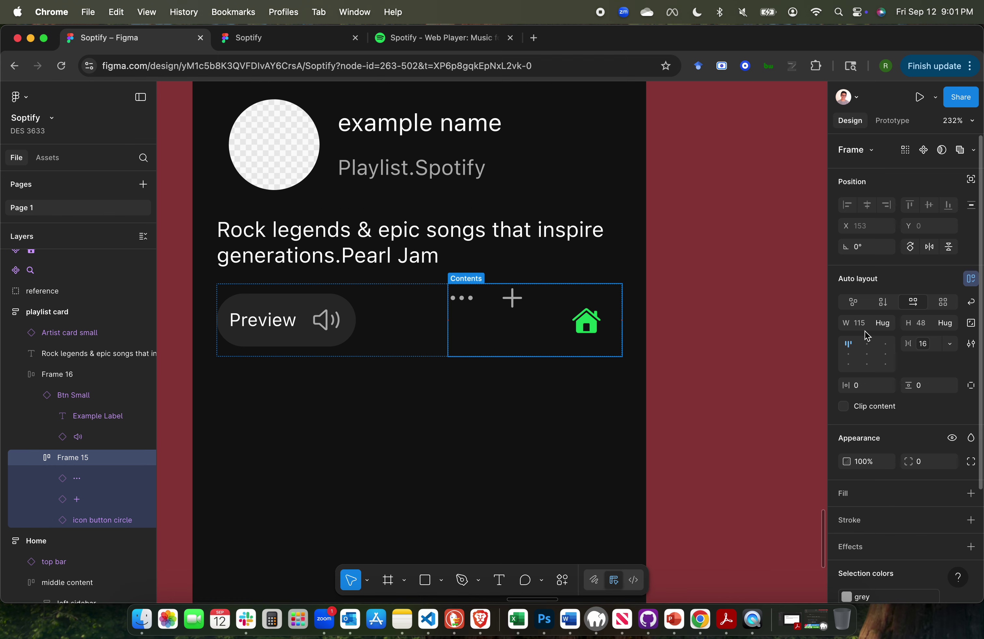
left_click(849, 357)
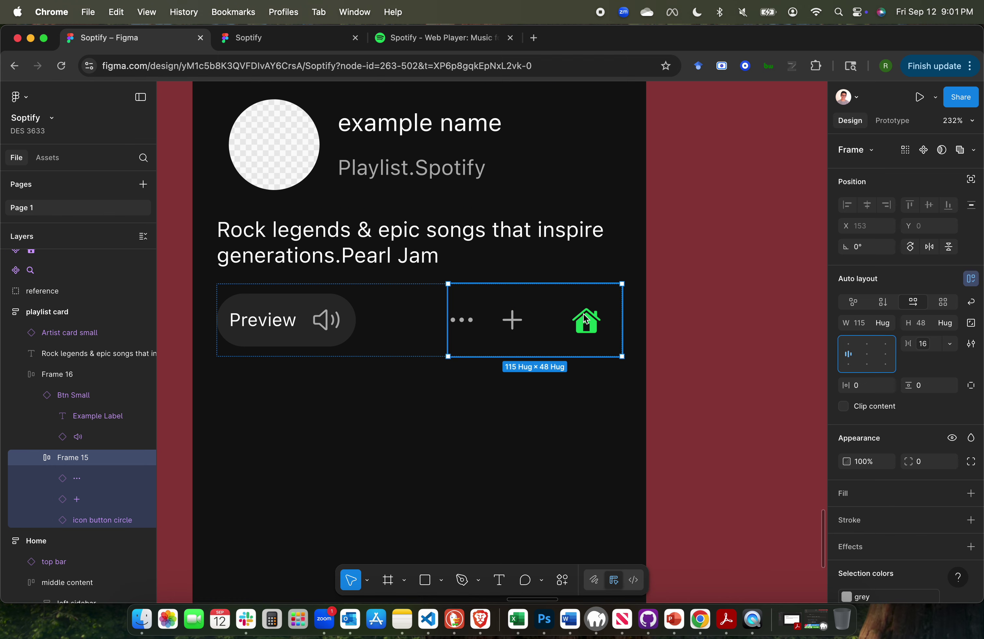
Swap the home icon inside the playlist card's icon button circle for the play icon.
left_click_drag(597, 313, 597, 314)
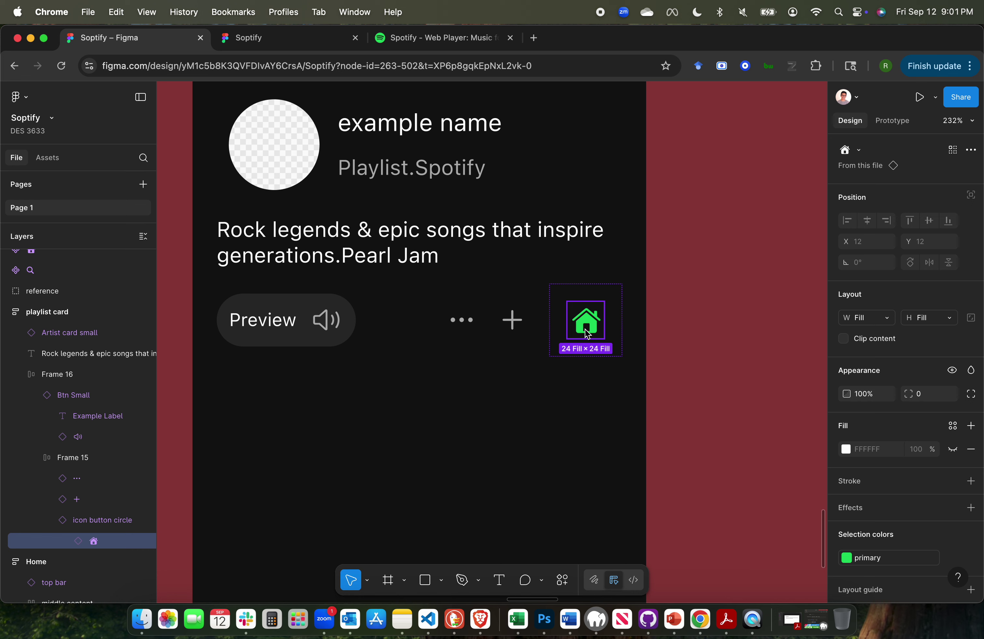
left_click(857, 151)
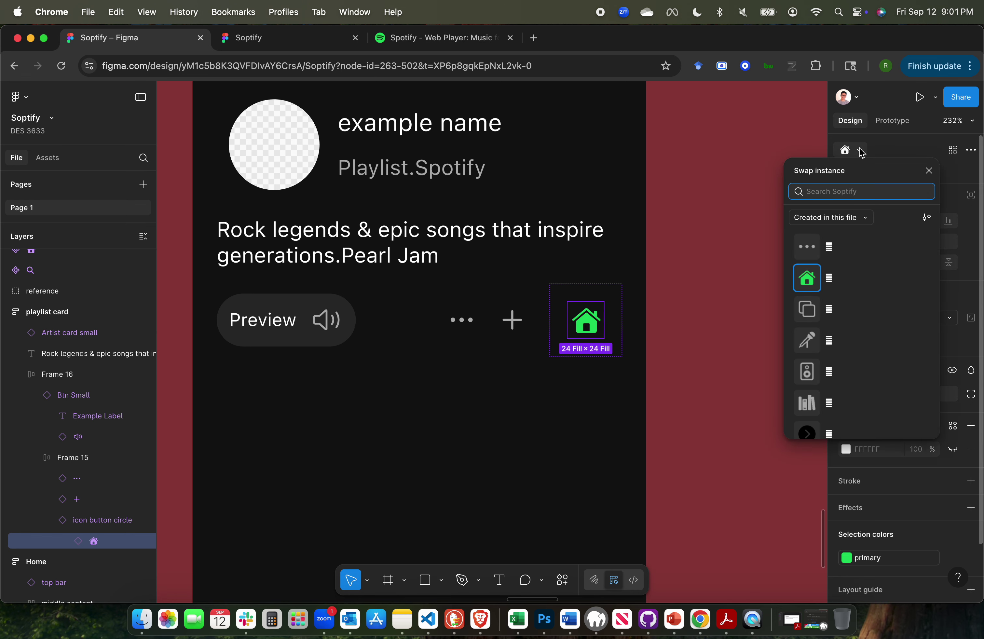
key("Escape")
left_click(862, 149)
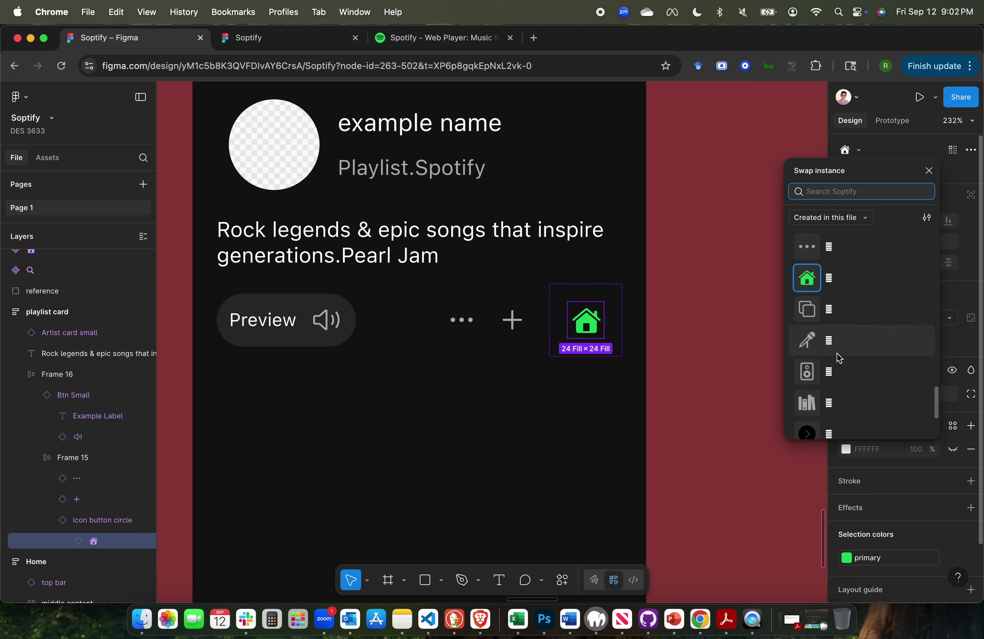
scroll(837, 353, "down", 3)
scroll(829, 389, "up", 5)
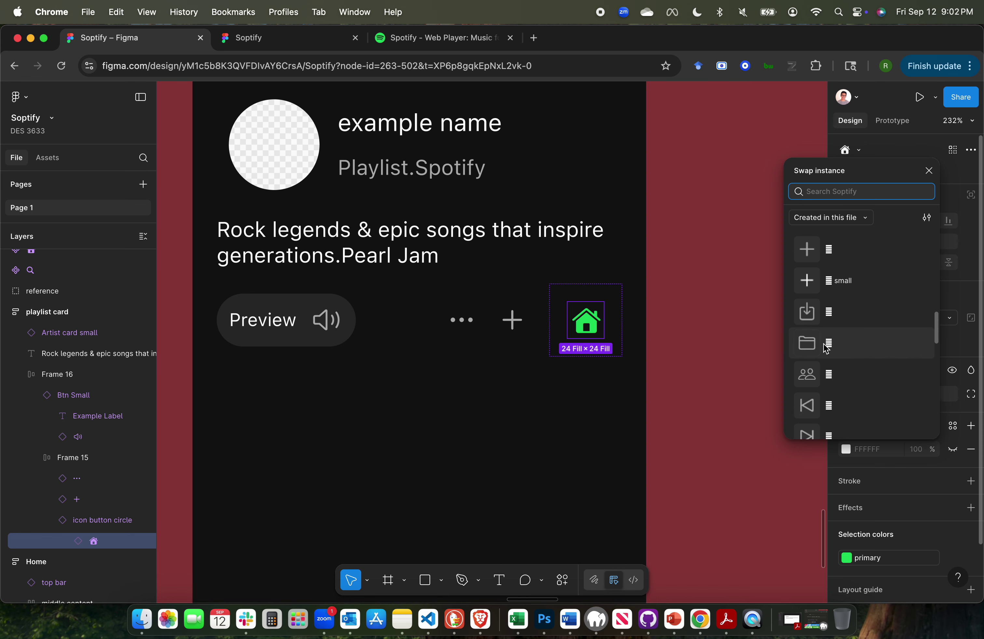
scroll(832, 271, "up", 10)
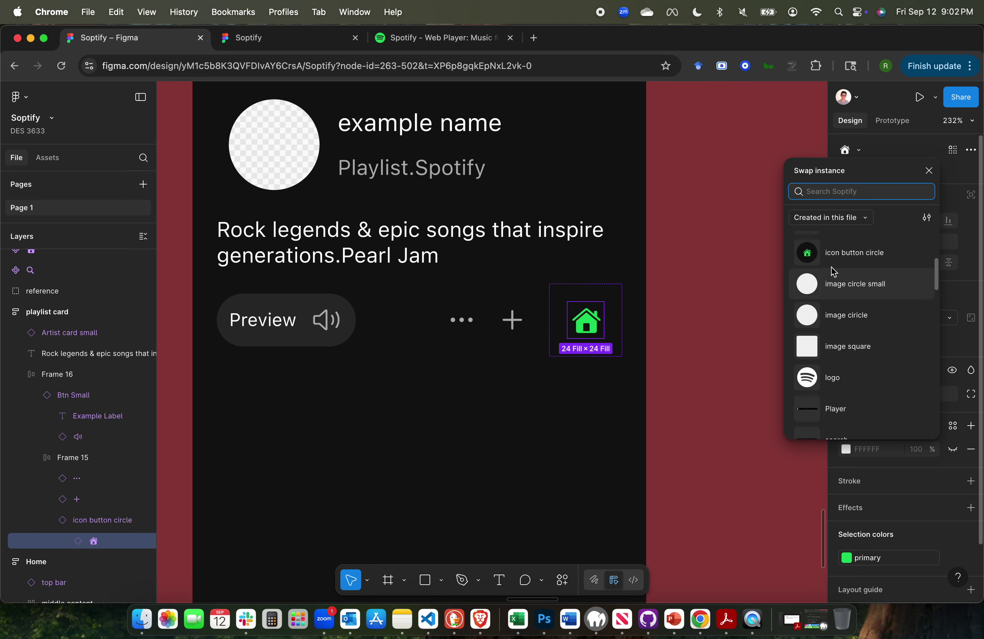
scroll(833, 272, "up", 2)
scroll(836, 332, "down", 6)
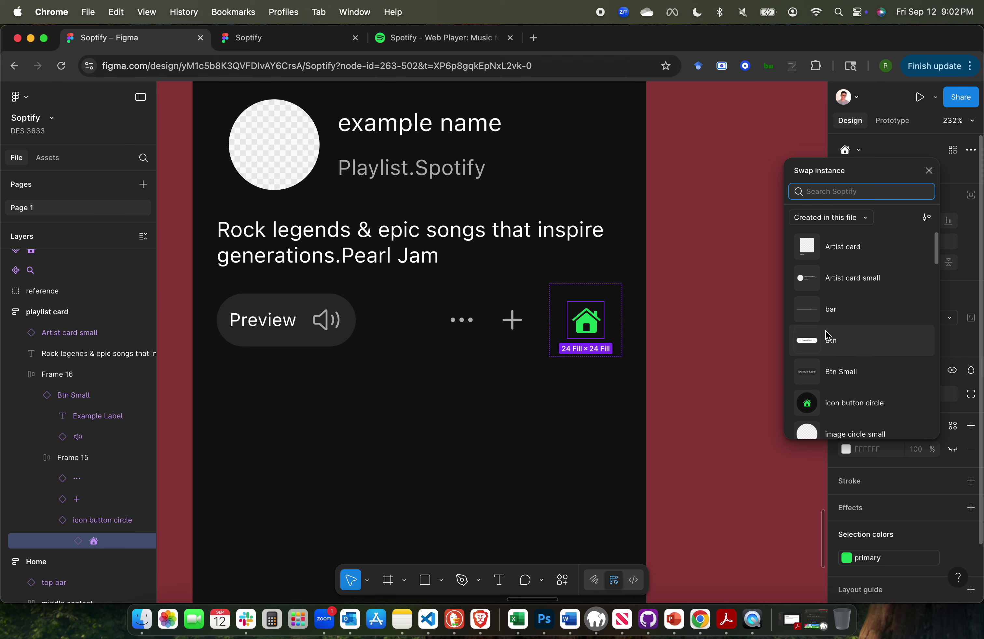
scroll(827, 335, "down", 8)
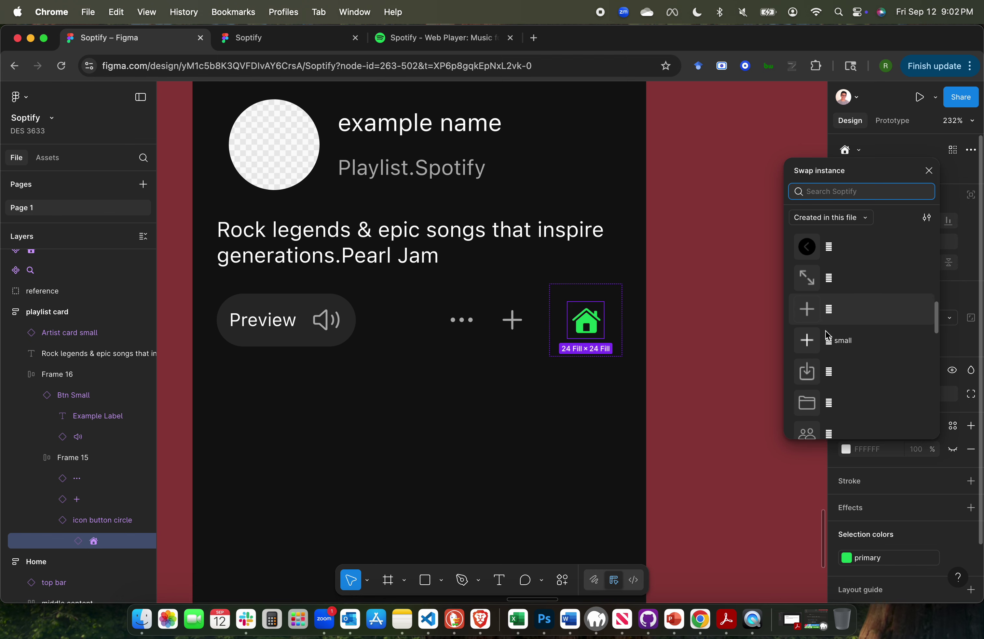
left_click(827, 339)
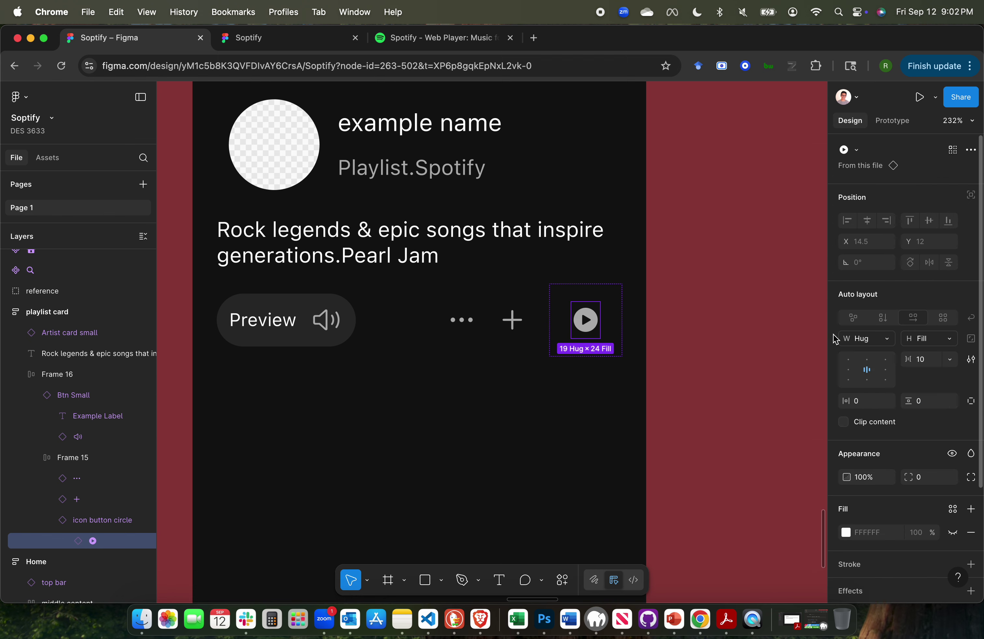
Examine the playlist card's control row, description text and play icon button circle.
left_click(715, 309)
scroll(718, 337, "down", 5)
left_click(590, 342)
left_click(619, 337)
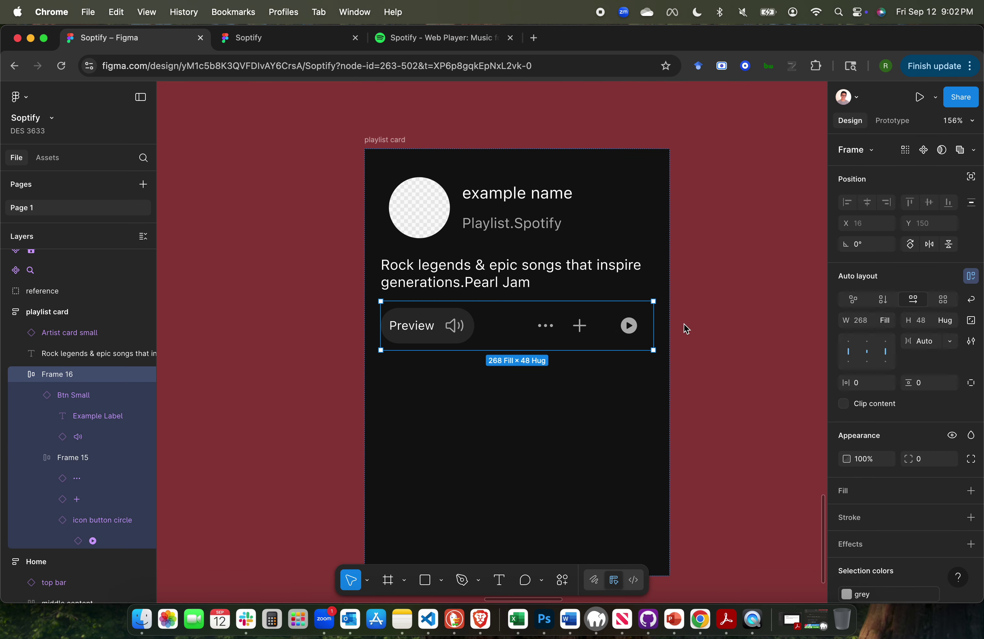
left_click(626, 336)
left_click(627, 335)
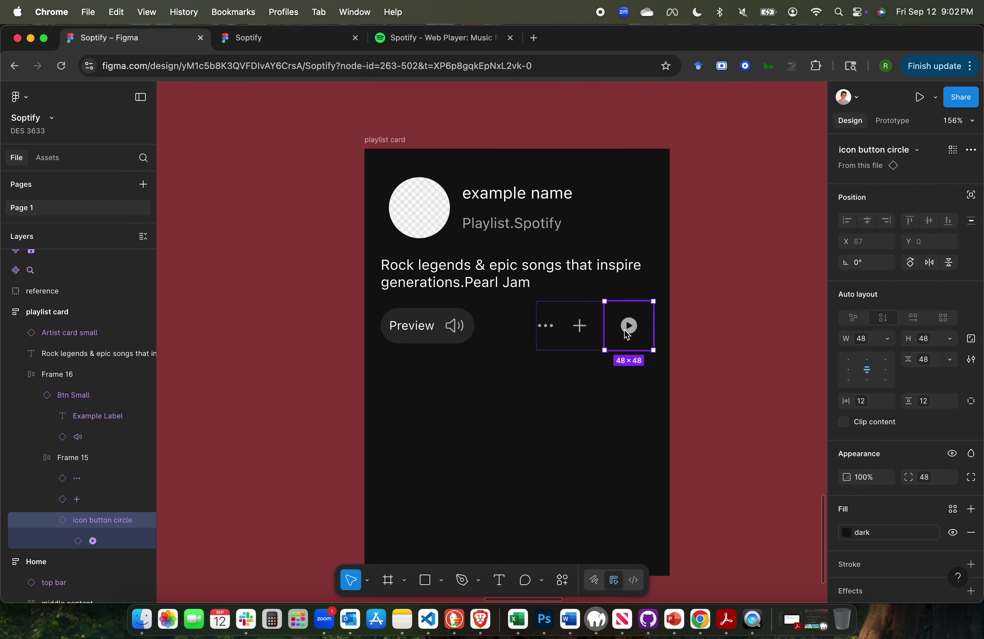
left_click(706, 316)
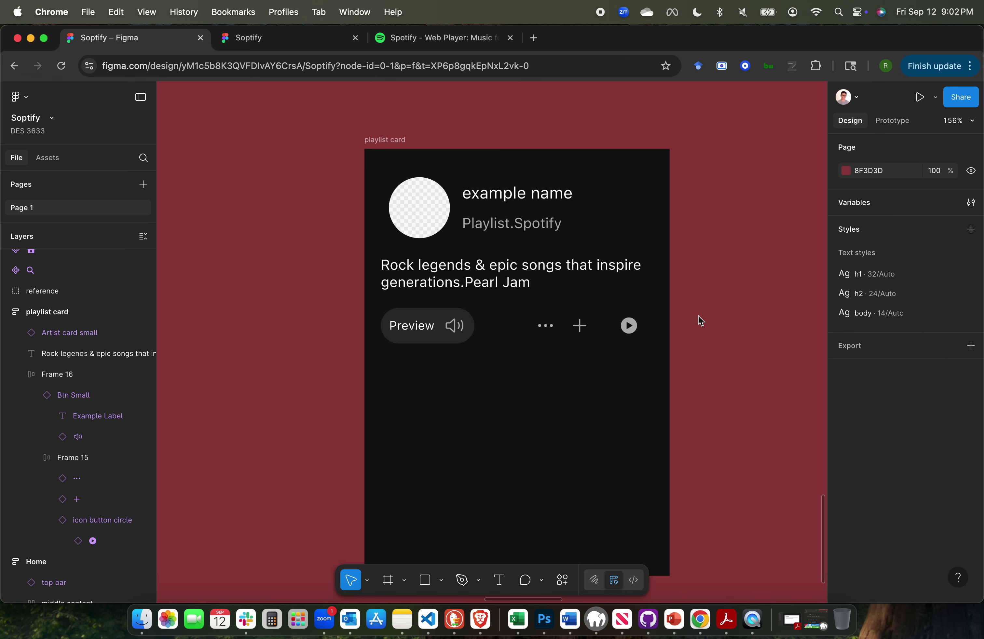
left_click(600, 341)
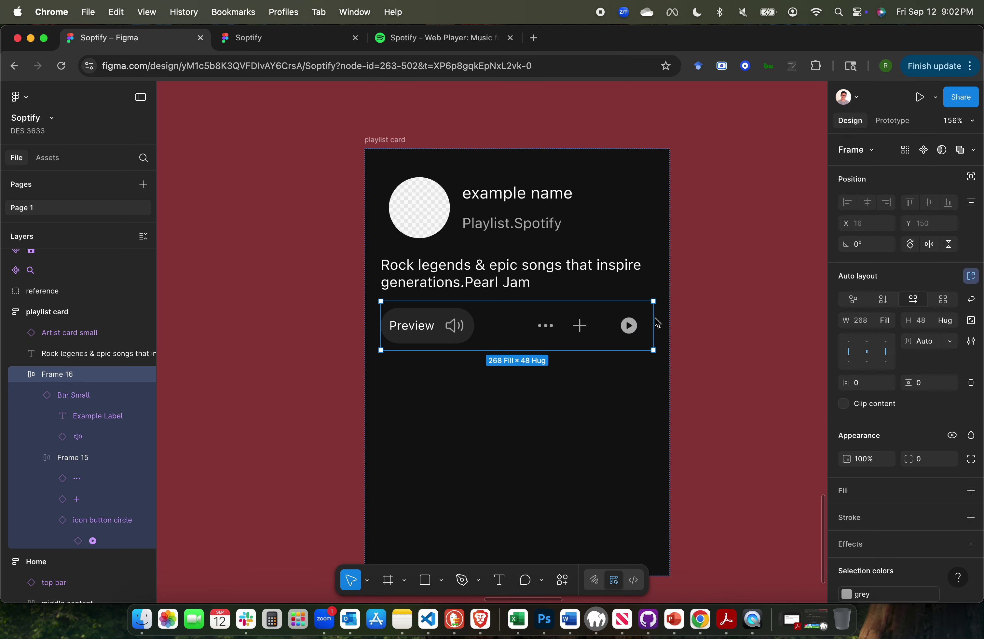
left_click(746, 286)
left_click(520, 289)
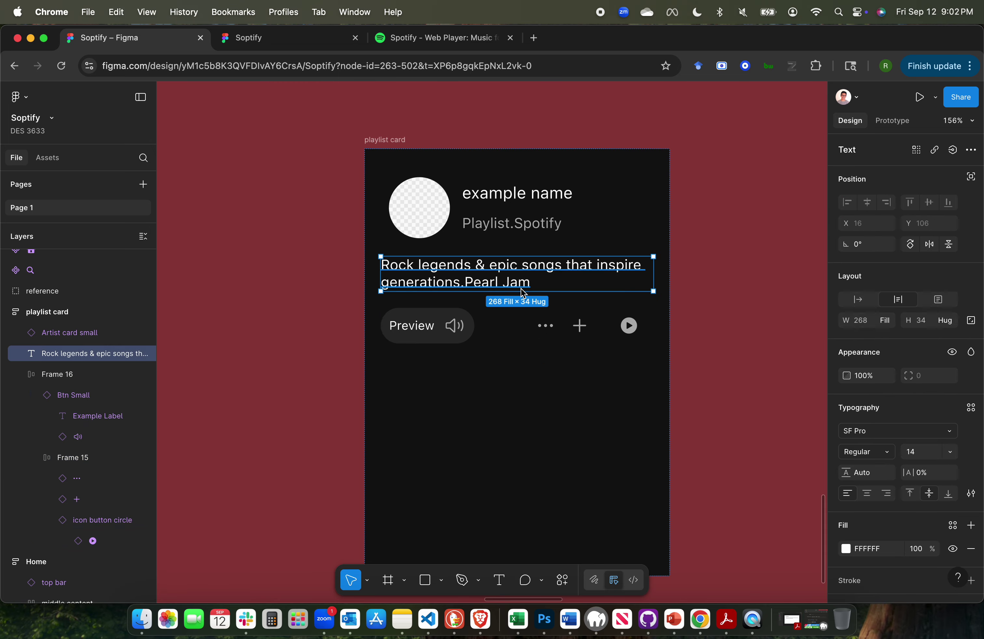
left_click(638, 336)
left_click(638, 336)
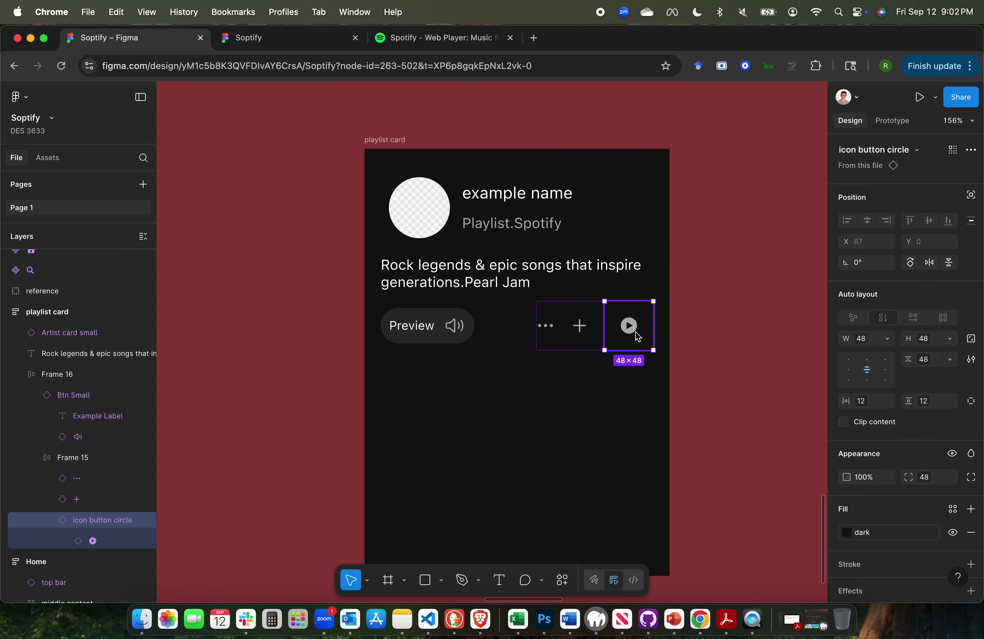
Compare the main icon button circle component with the play button on Spotify's card, and select the component.
scroll(637, 336, "up", 5)
scroll(631, 347, "down", 3)
scroll(629, 350, "up", 3)
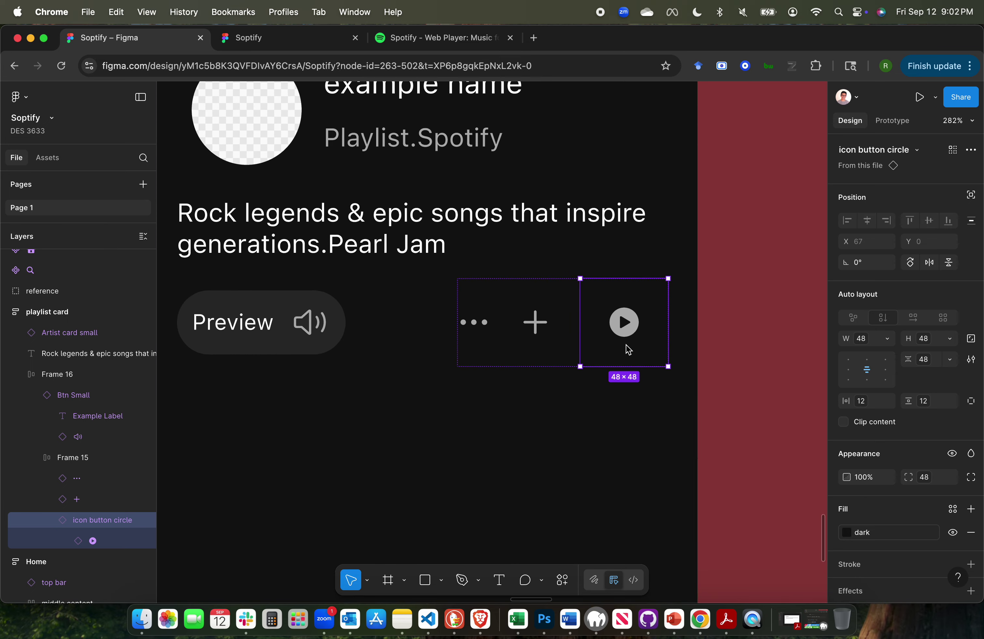
scroll(628, 350, "down", 10)
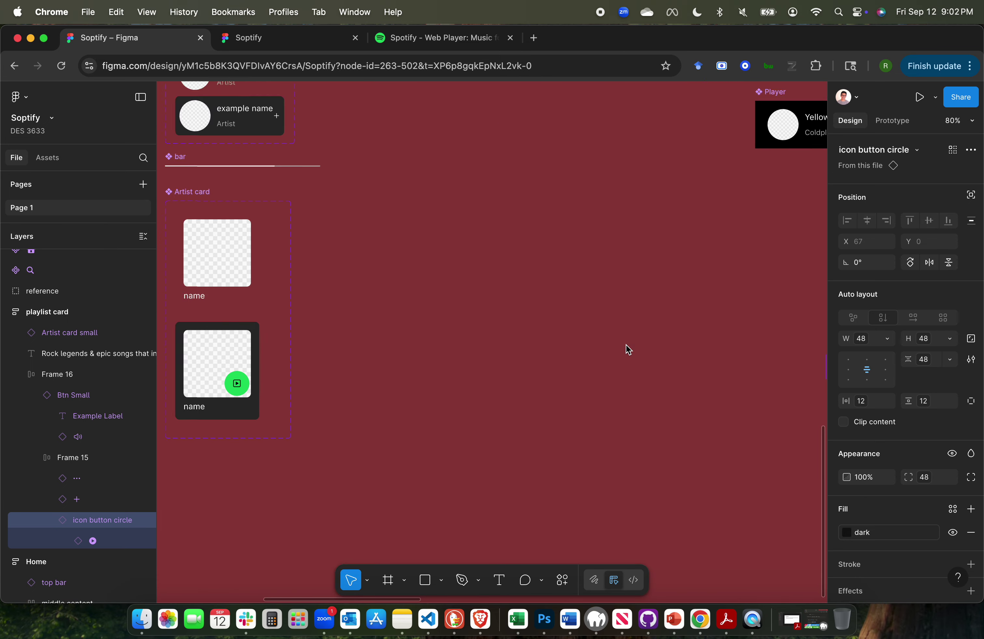
scroll(628, 350, "up", 5)
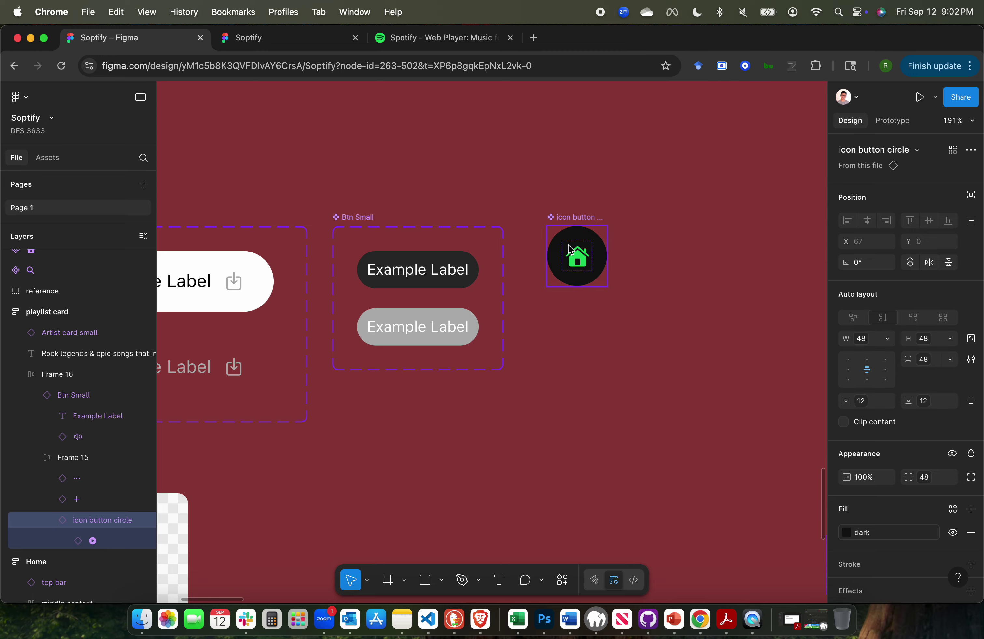
left_click(432, 38)
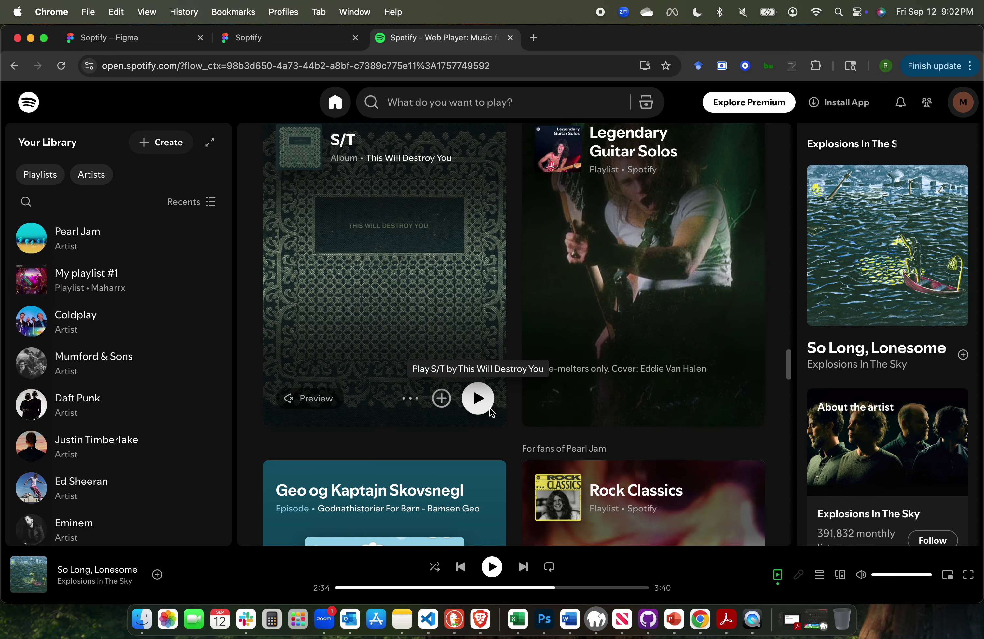
left_click(136, 38)
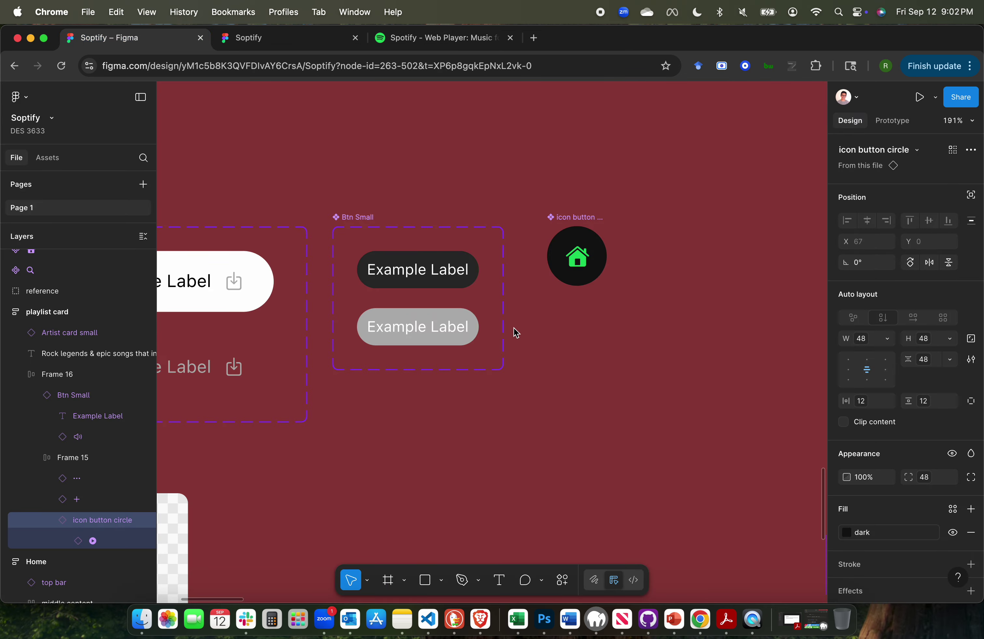
left_click(585, 232)
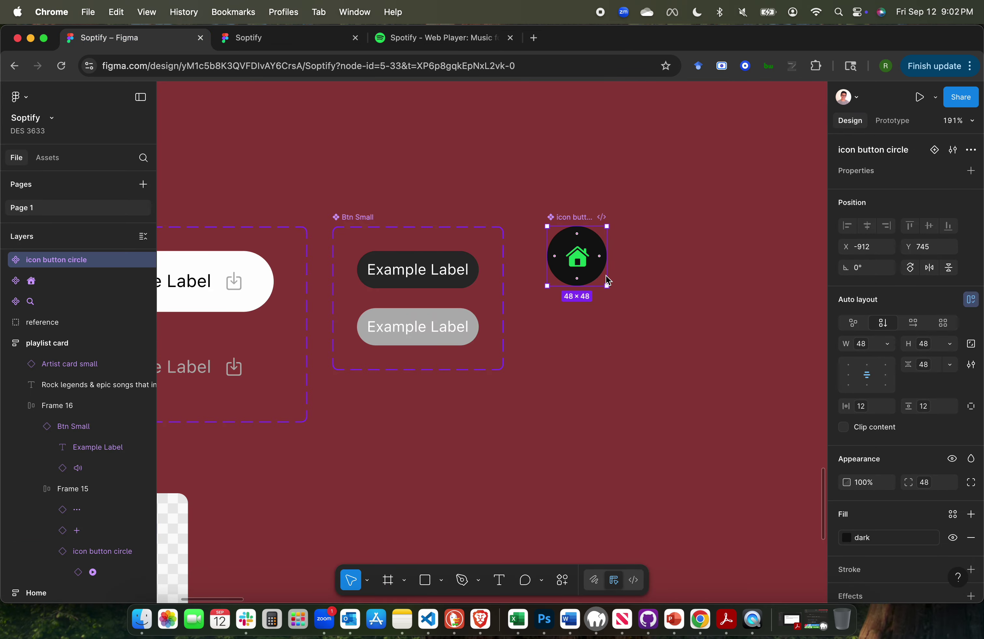
Check the playlist card's control row against the Preview, more, plus and play controls on Spotify's card.
scroll(701, 411, "down", 5)
scroll(702, 411, "right", 15)
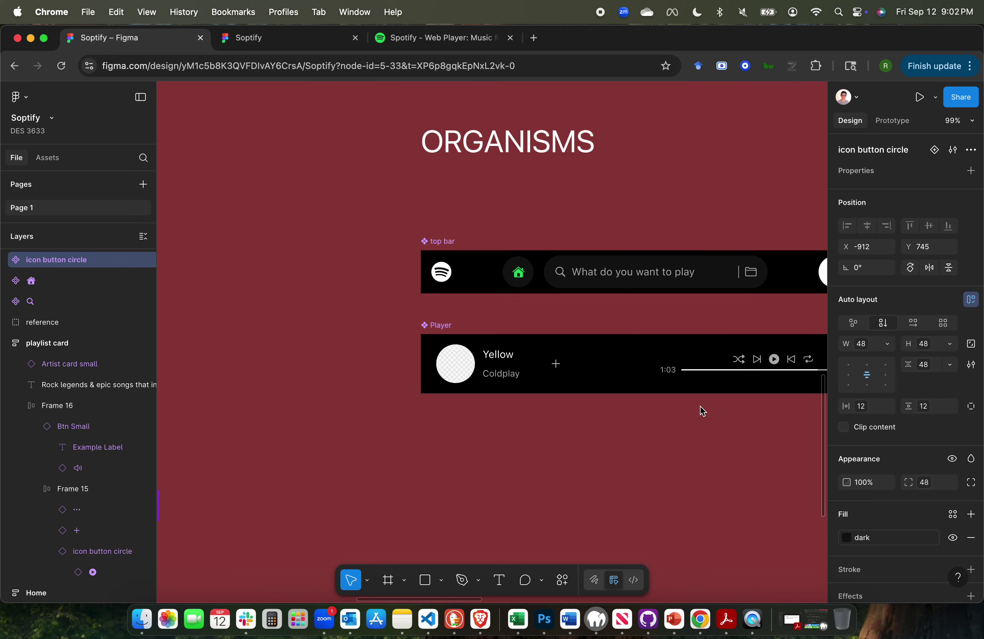
scroll(701, 411, "down", 3)
scroll(702, 411, "right", 8)
scroll(701, 411, "down", 3)
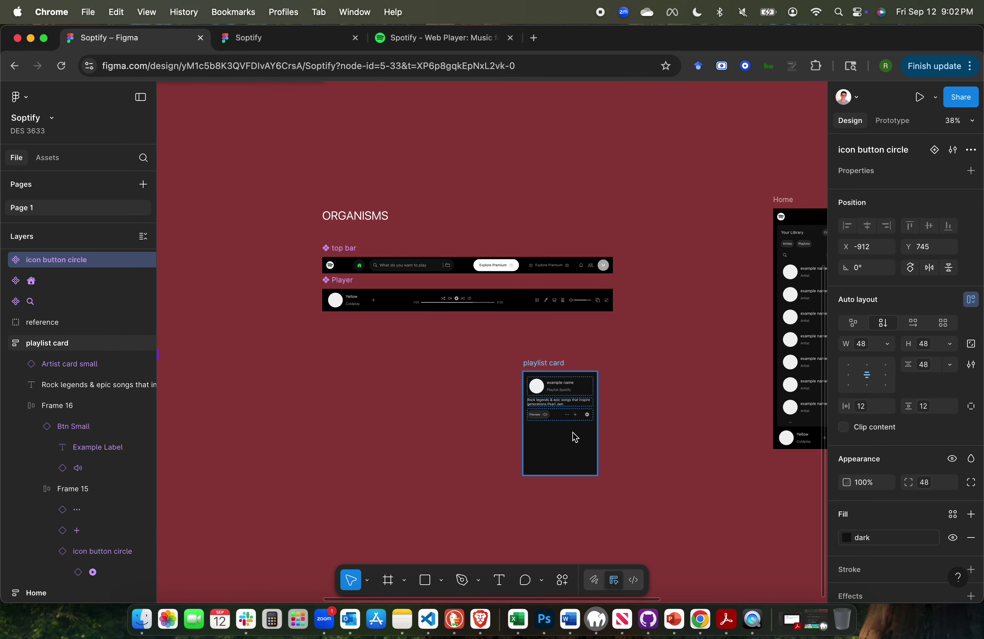
scroll(574, 437, "up", 5)
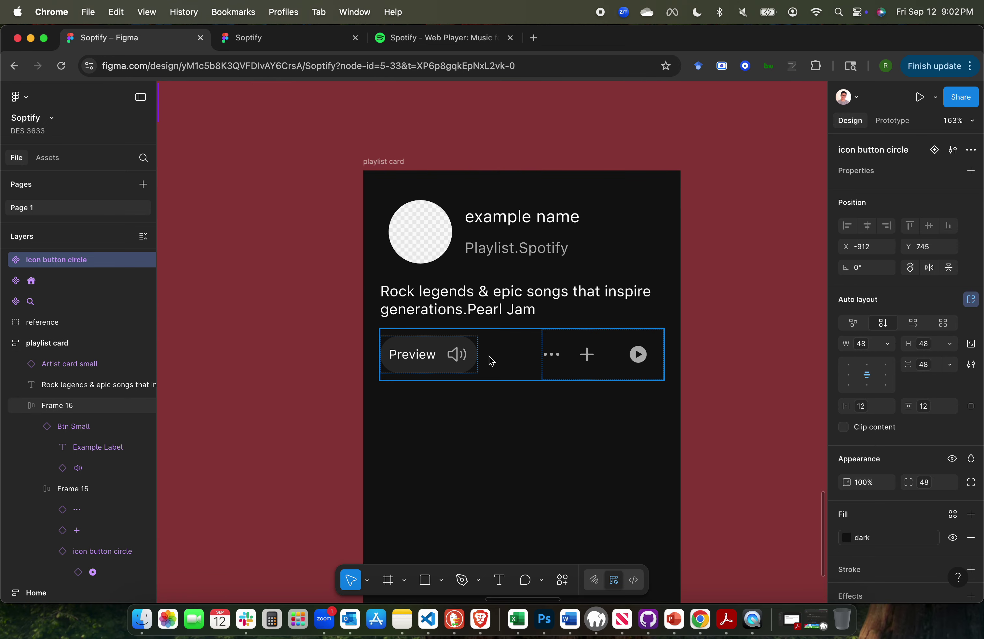
left_click(432, 37)
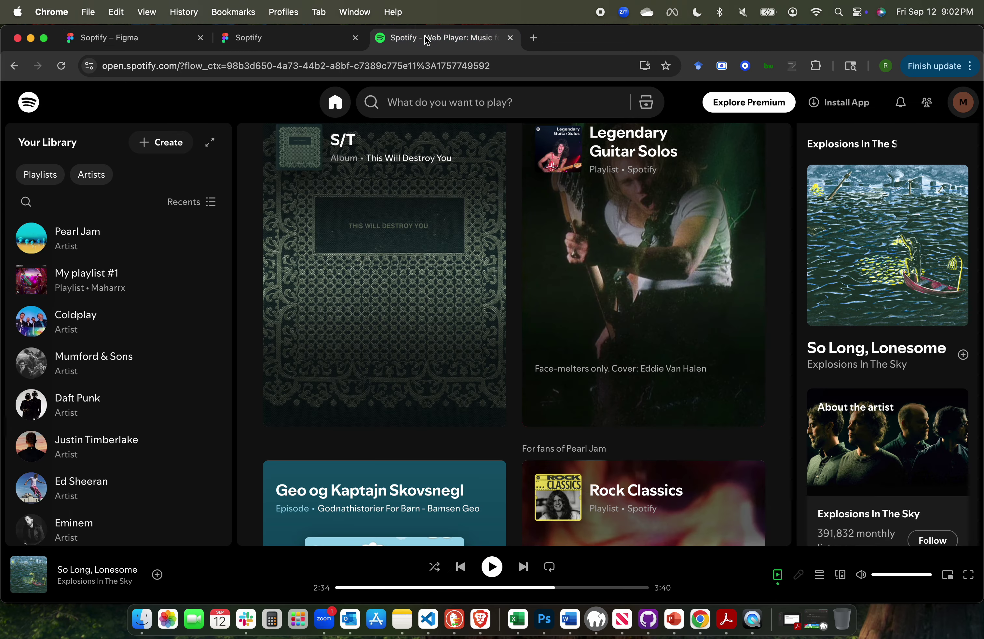
mouse_move(378, 359)
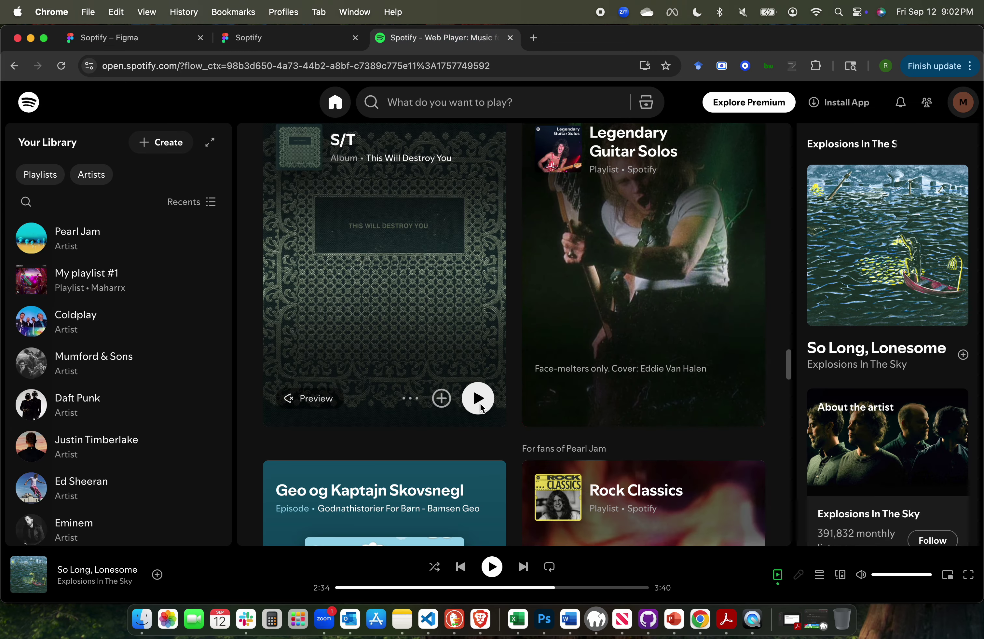
left_click(149, 44)
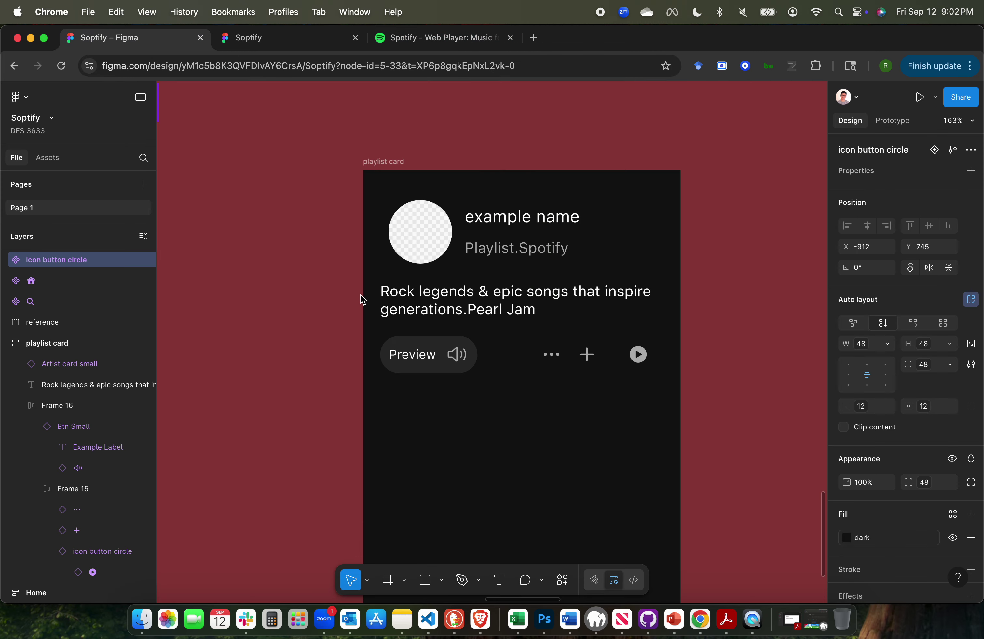
Add a variant named light to the icon button circle component and rename its original variant dark.
key("shift+1")
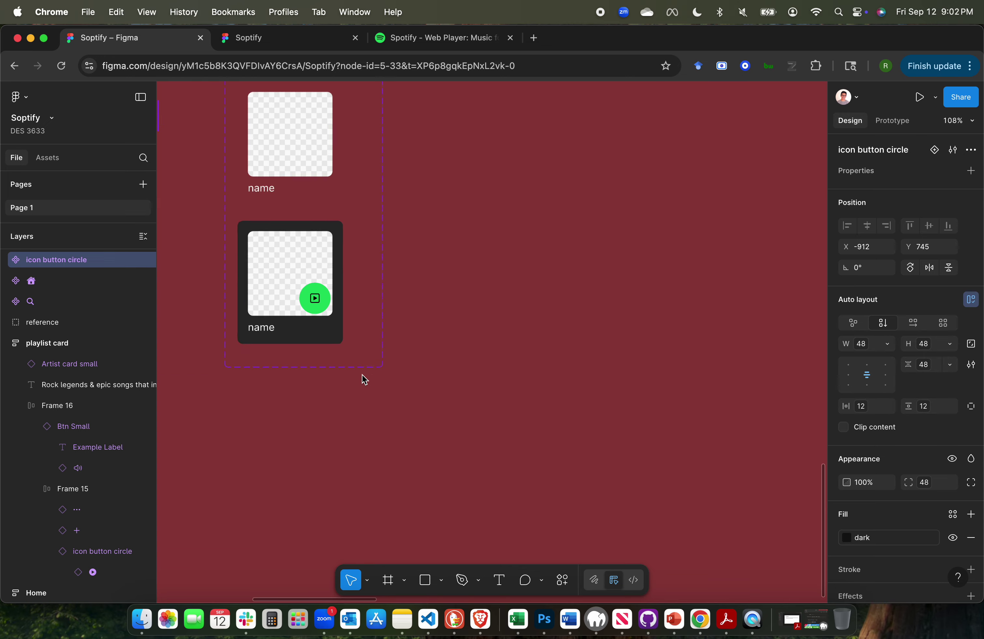
key("shift+2")
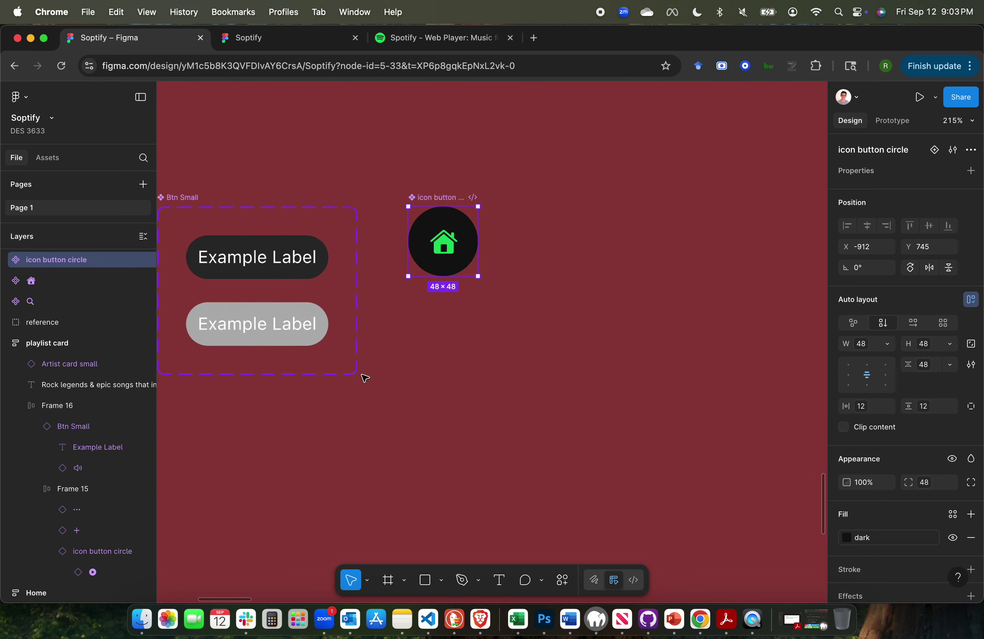
left_click(933, 150)
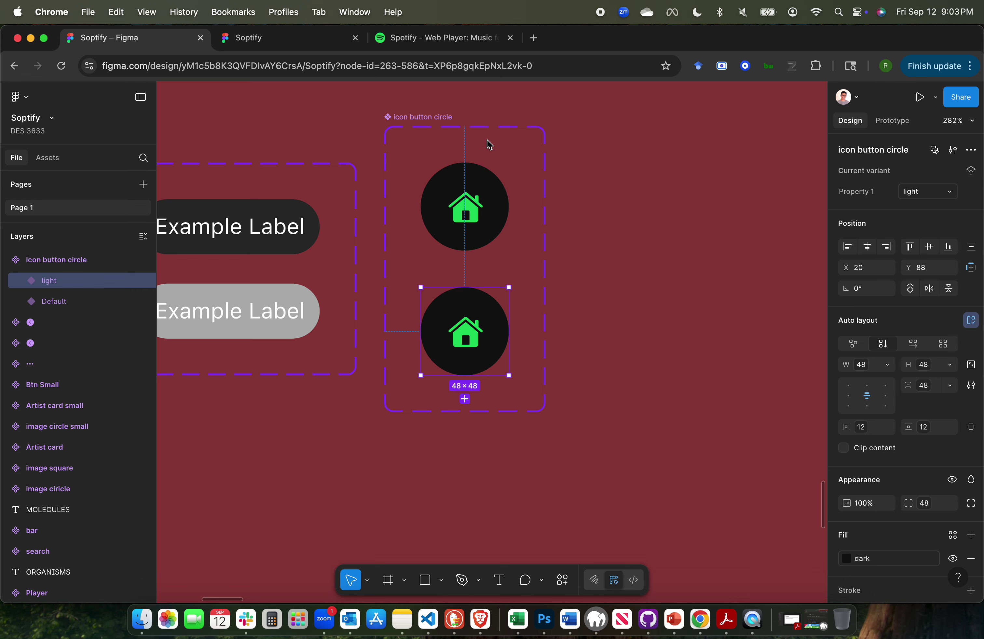
left_click(494, 182)
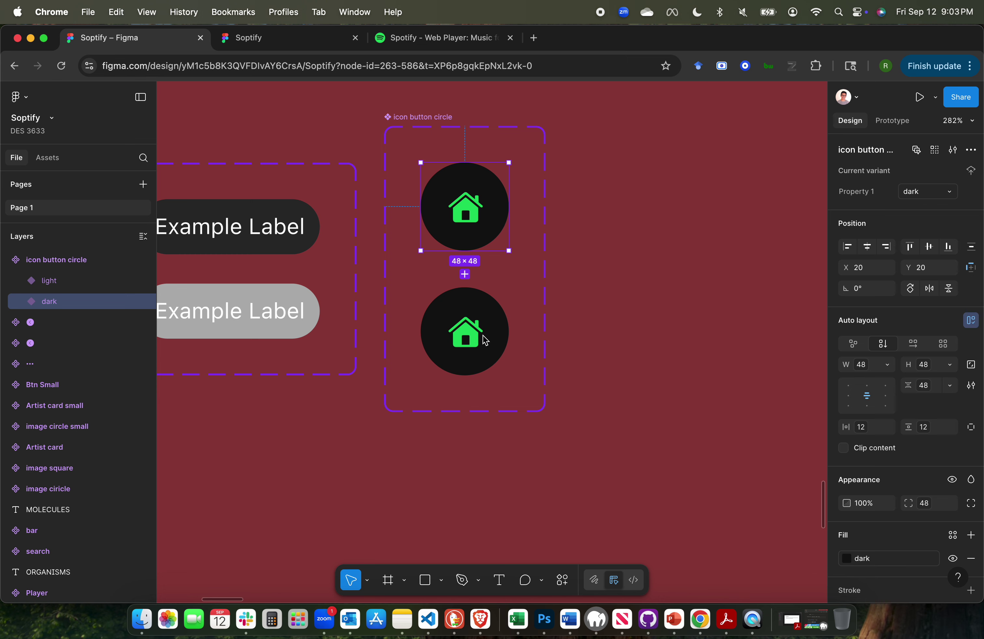
Set the fill of the icon button circle's light variant to the light library colour.
key("Tab")
scroll(896, 503, "down", 3)
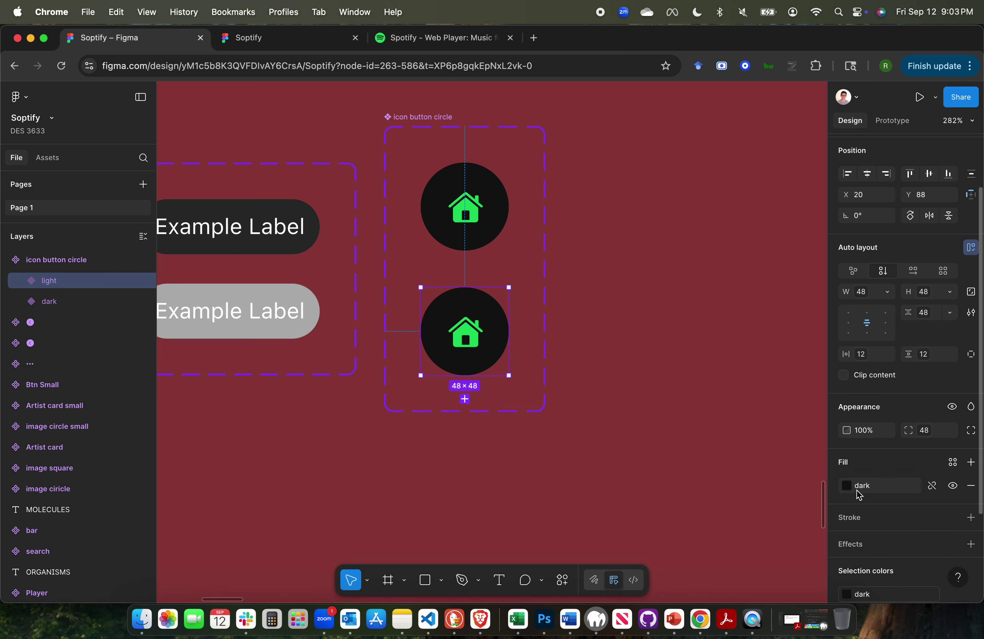
left_click(851, 489)
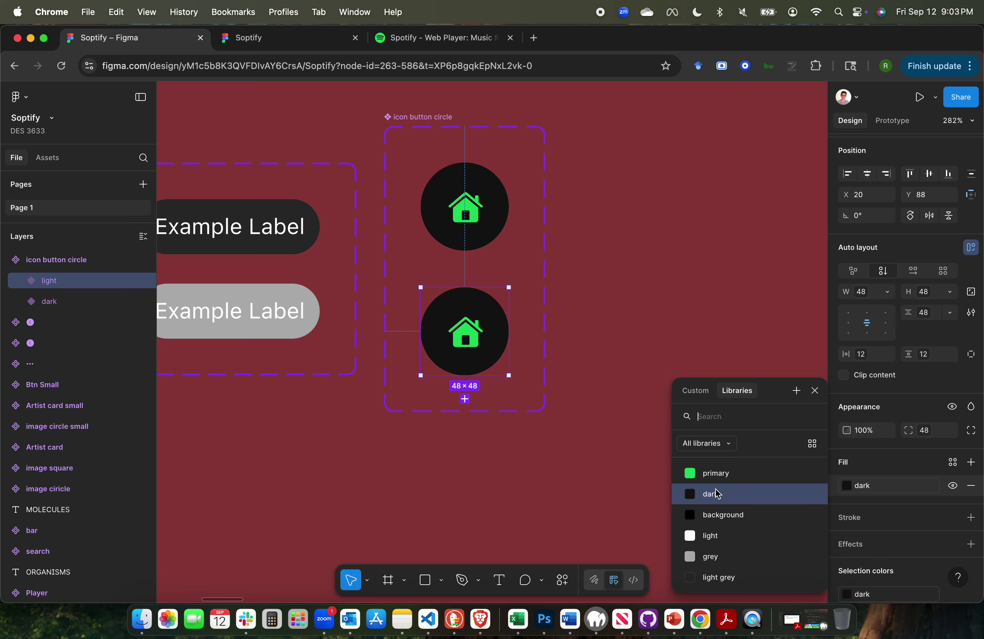
left_click(711, 536)
left_click(657, 375)
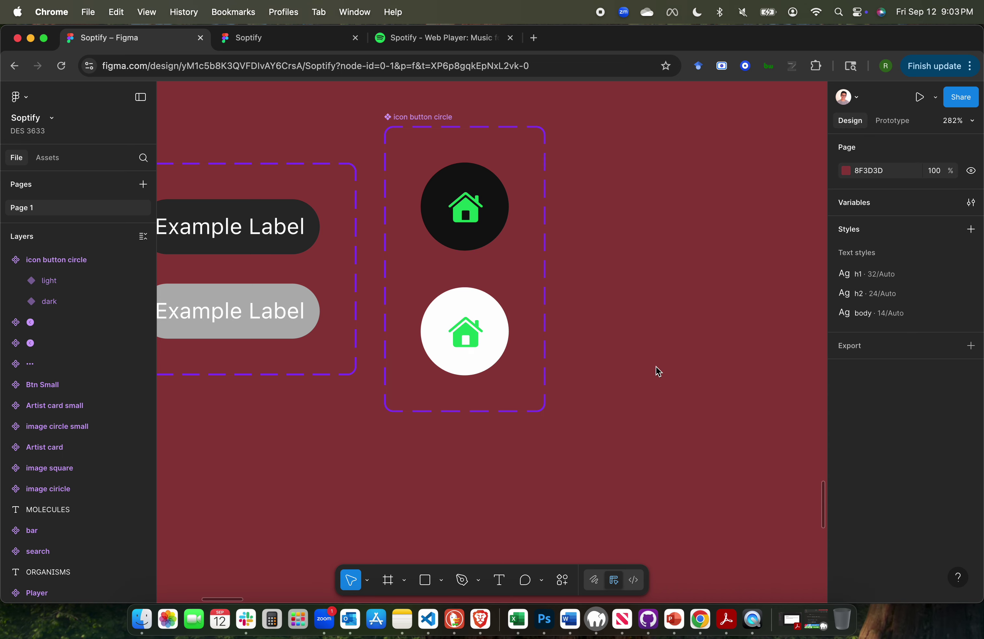
Switch the icon button circle in the playlist card's control row to the light variant.
scroll(656, 366, "down", 10)
scroll(656, 367, "right", 5)
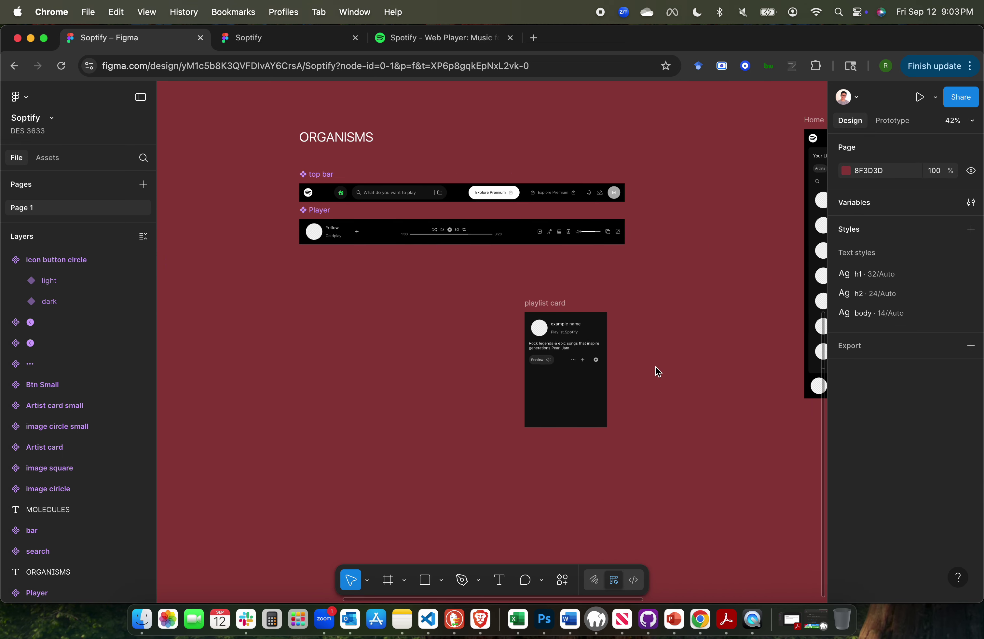
scroll(648, 367, "down", 2)
scroll(599, 336, "up", 10)
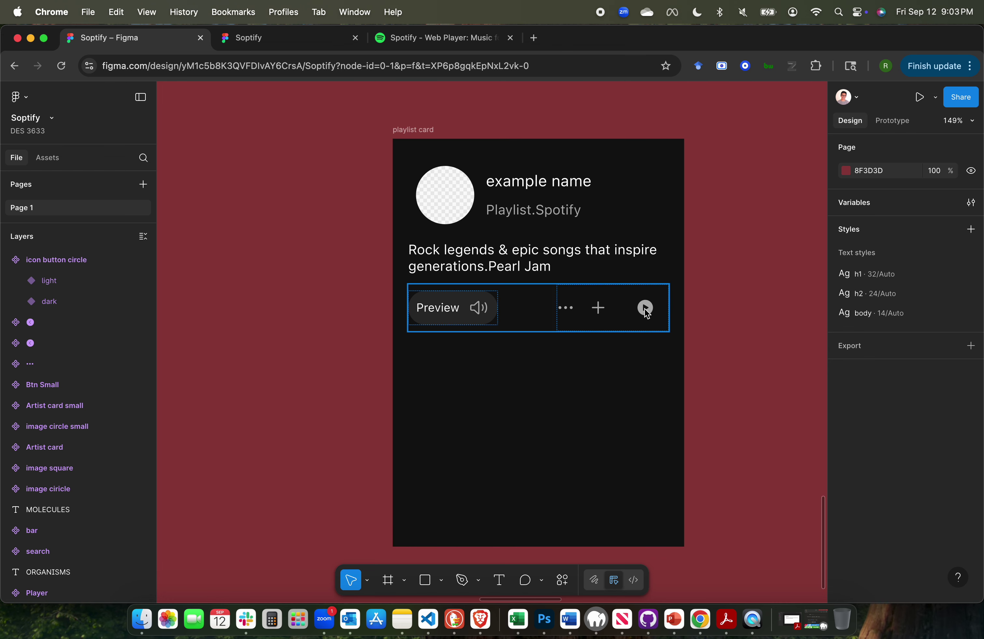
left_click(646, 313)
left_click(646, 312)
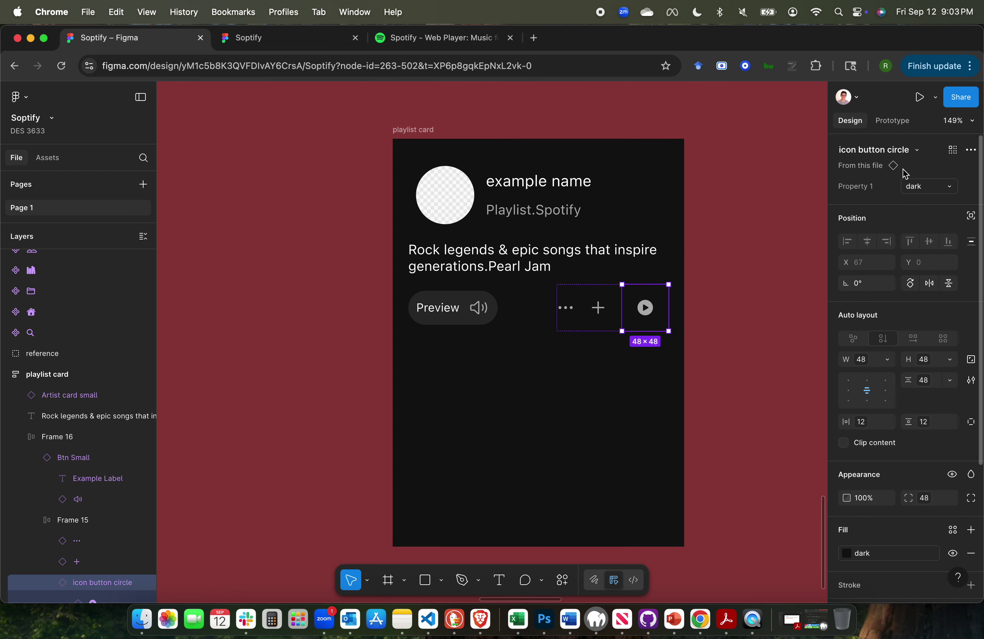
left_click(915, 152)
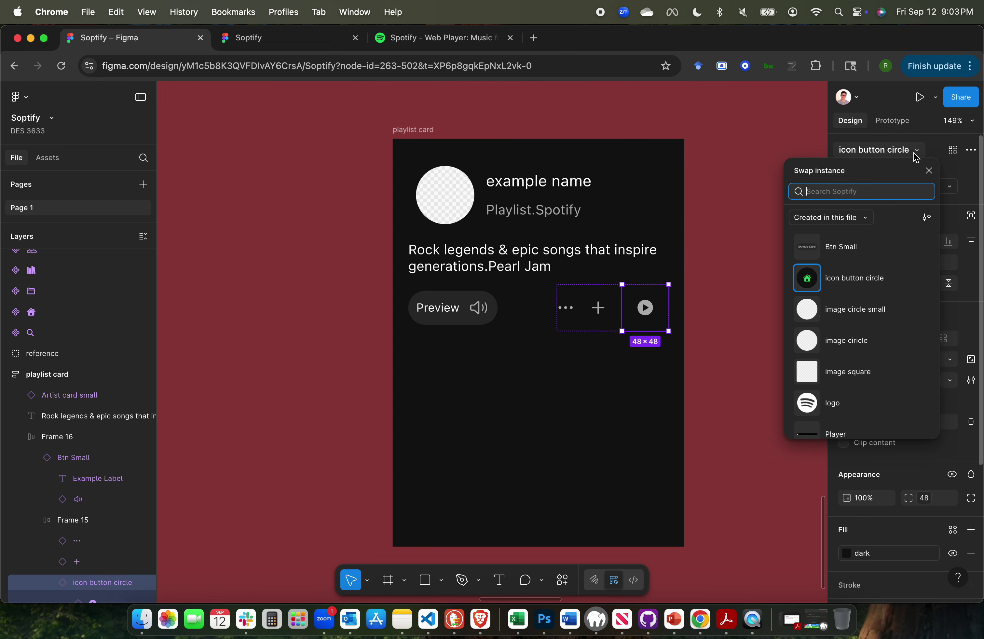
left_click(916, 156)
left_click(931, 192)
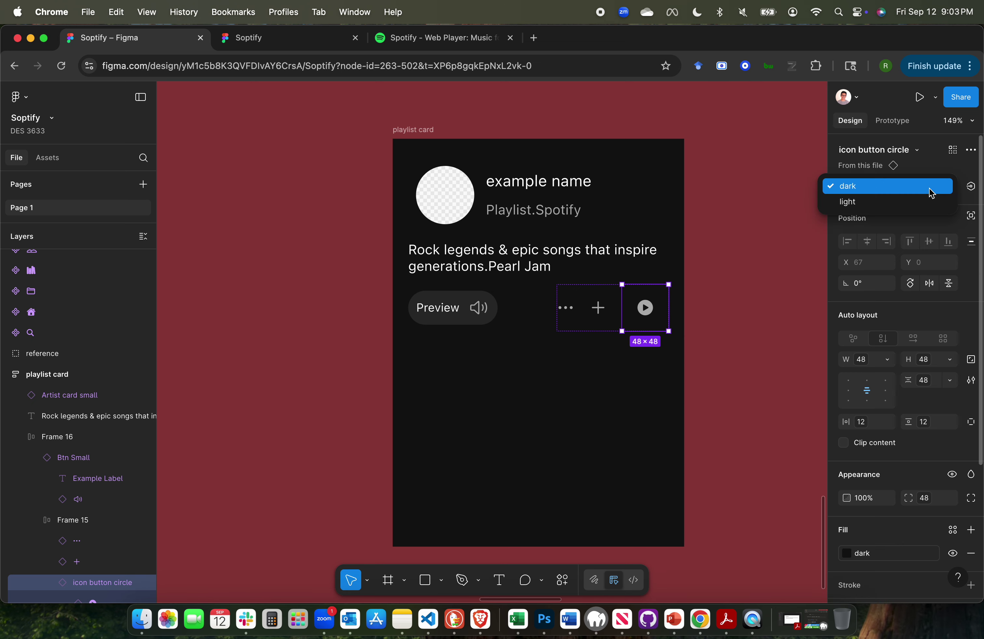
left_click(889, 202)
left_click(723, 362)
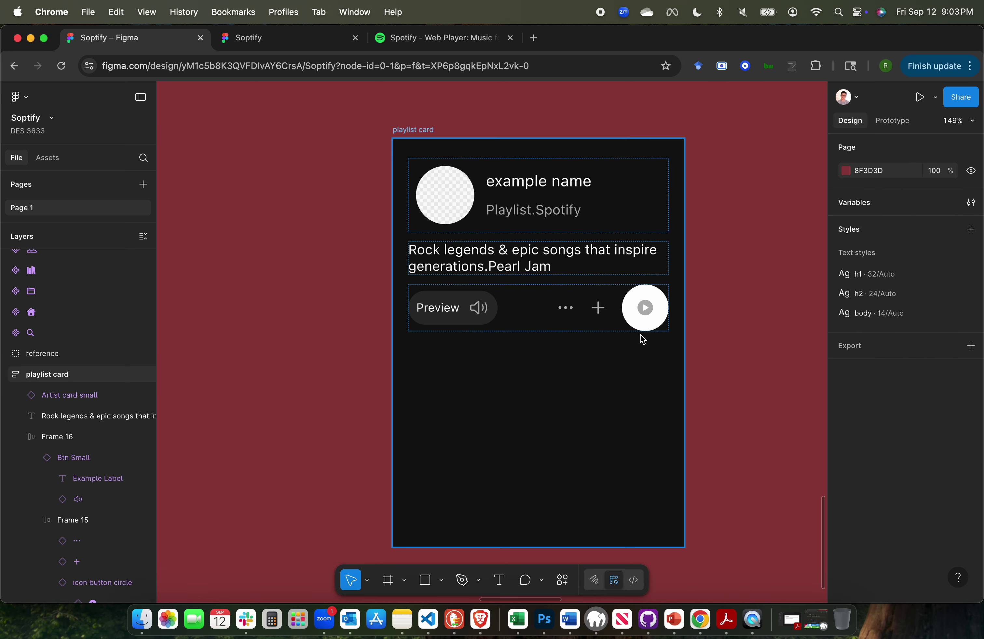
Examine the light play button and its icon within the playlist card's control row.
scroll(644, 308, "up", 5)
left_click(645, 312)
left_click(645, 312)
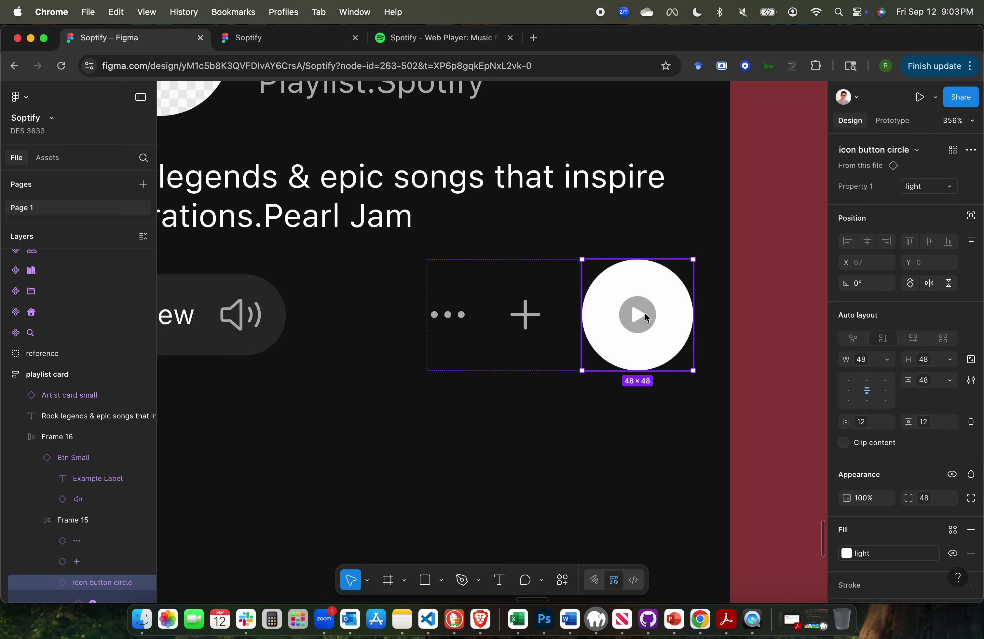
left_click(645, 312)
left_click(757, 262)
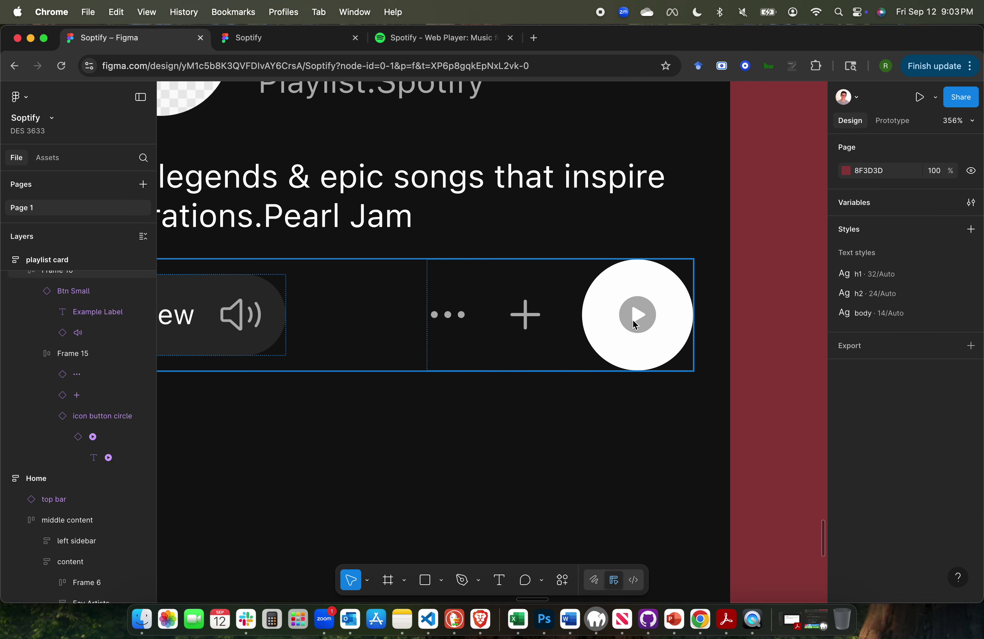
scroll(749, 295, "down", 5)
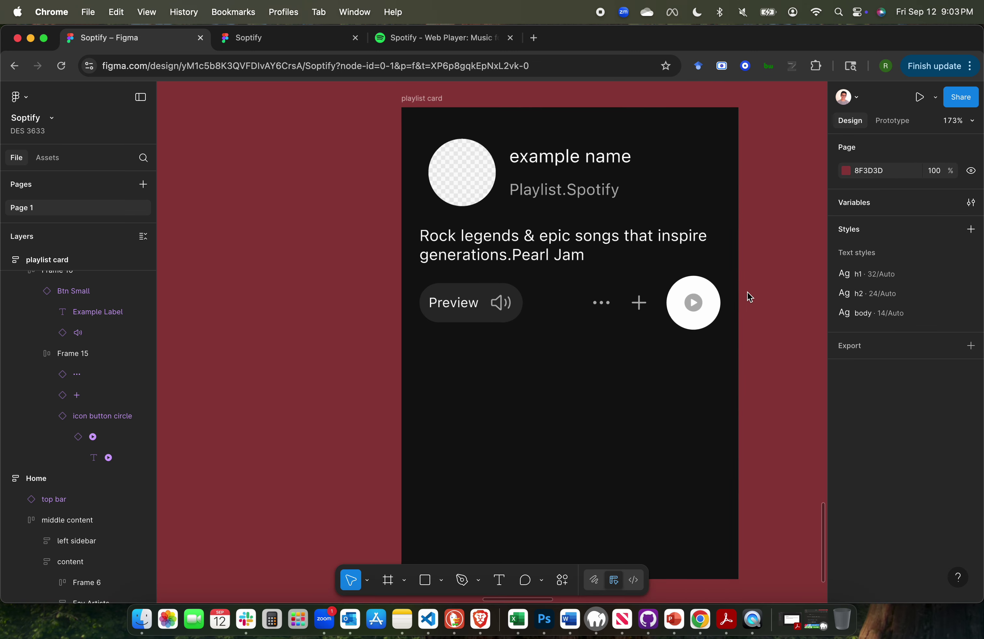
left_click(633, 321)
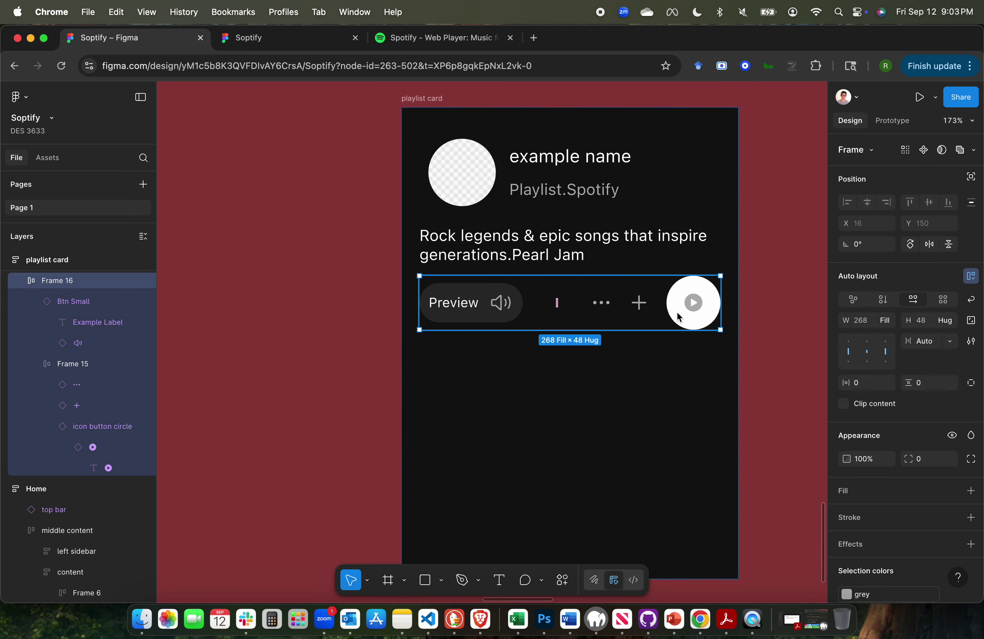
Compare the control row with Spotify's card, and close the extra Soptify browser tab.
left_click(439, 39)
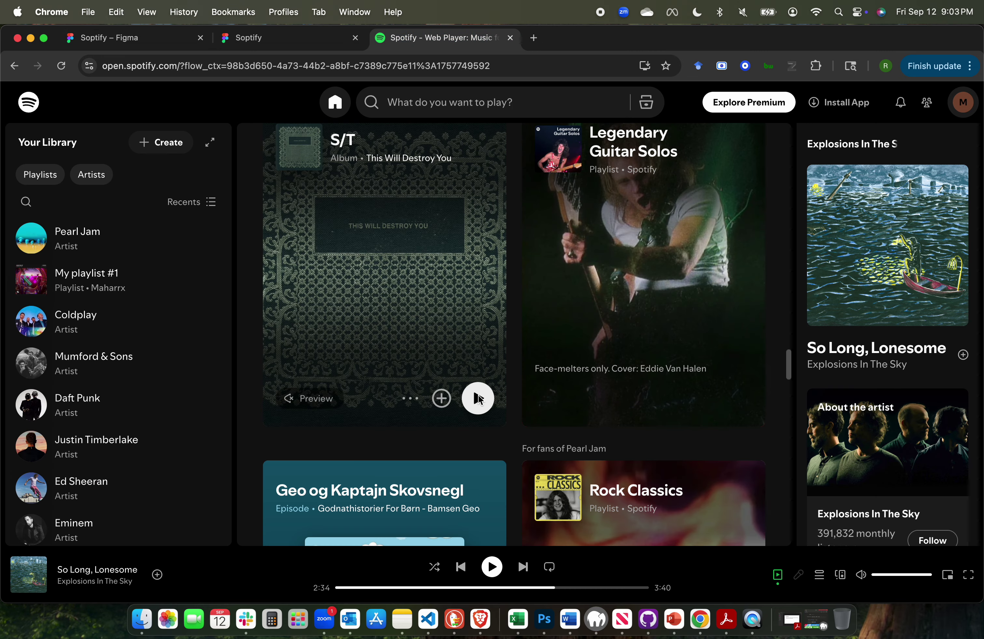
left_click(164, 38)
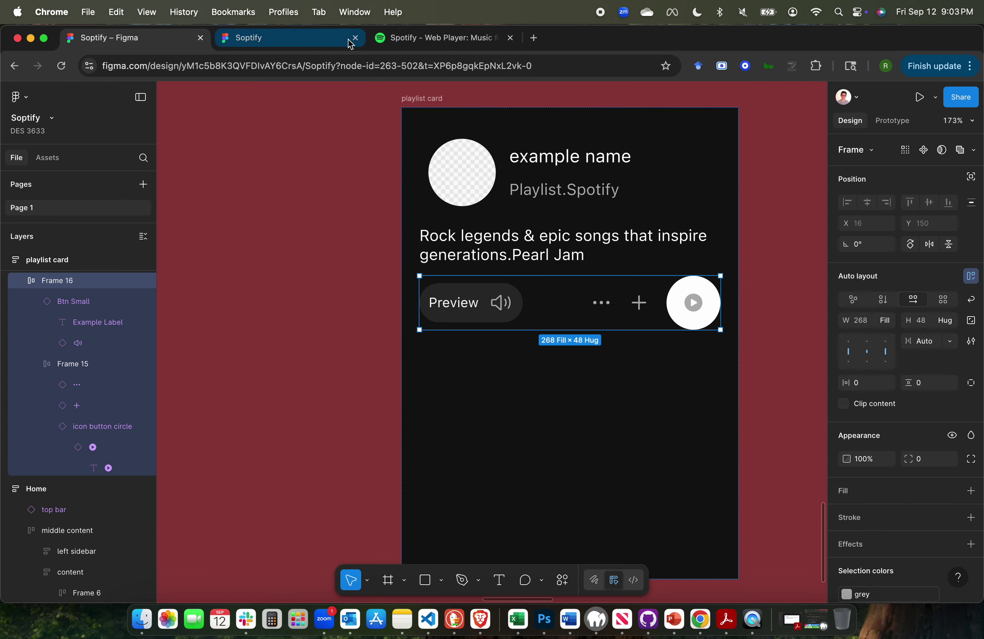
left_click(356, 38)
left_click(303, 308)
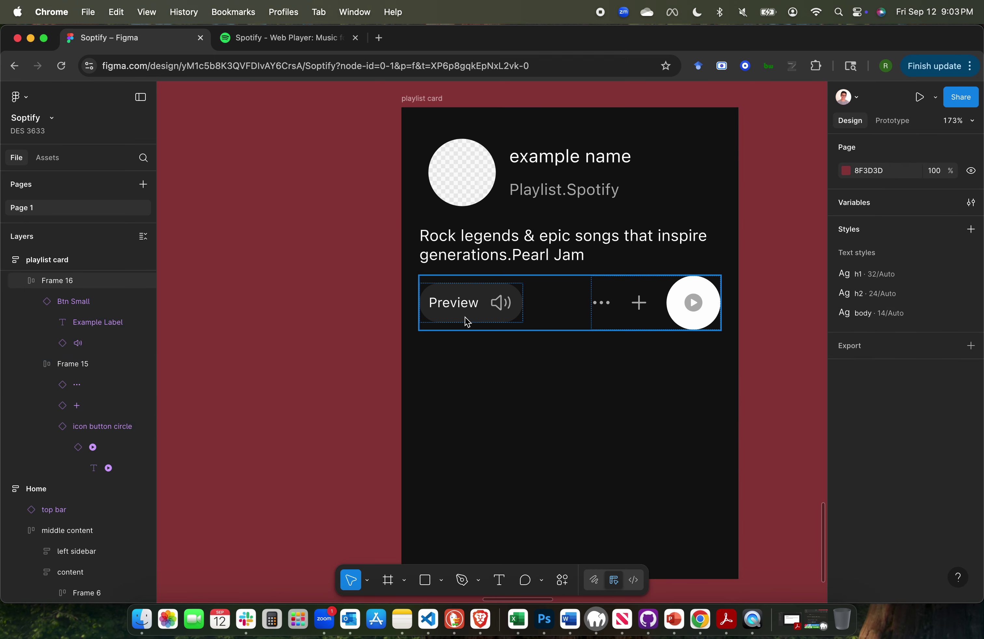
Wrap the playlist card's description text and control row together in an auto layout frame.
left_click(509, 300)
left_click(512, 261, "shift")
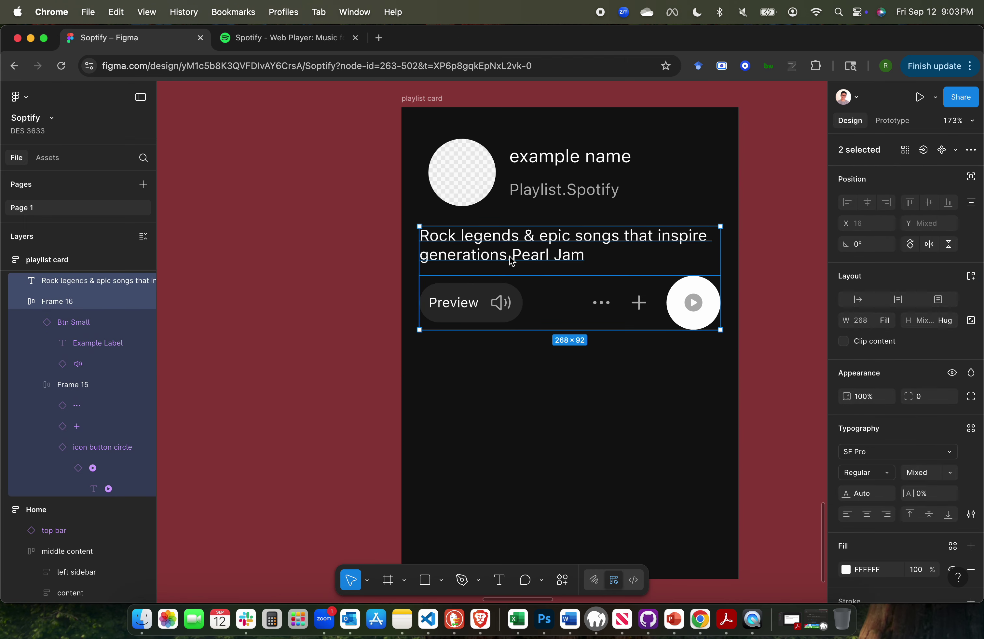
scroll(511, 257, "down", 3)
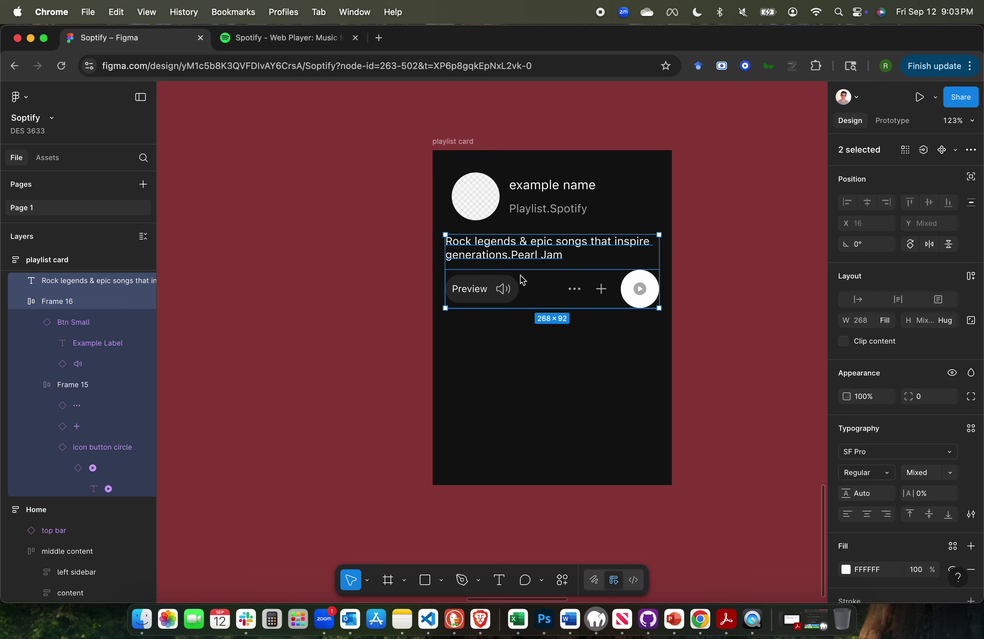
left_click(514, 245)
left_click(298, 282)
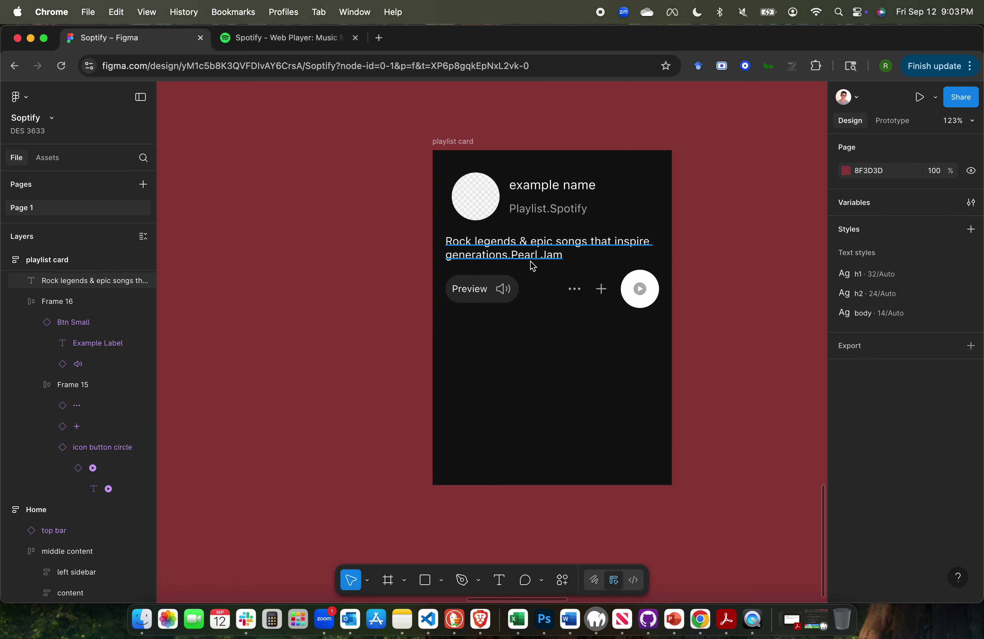
left_click(535, 257)
left_click(500, 285)
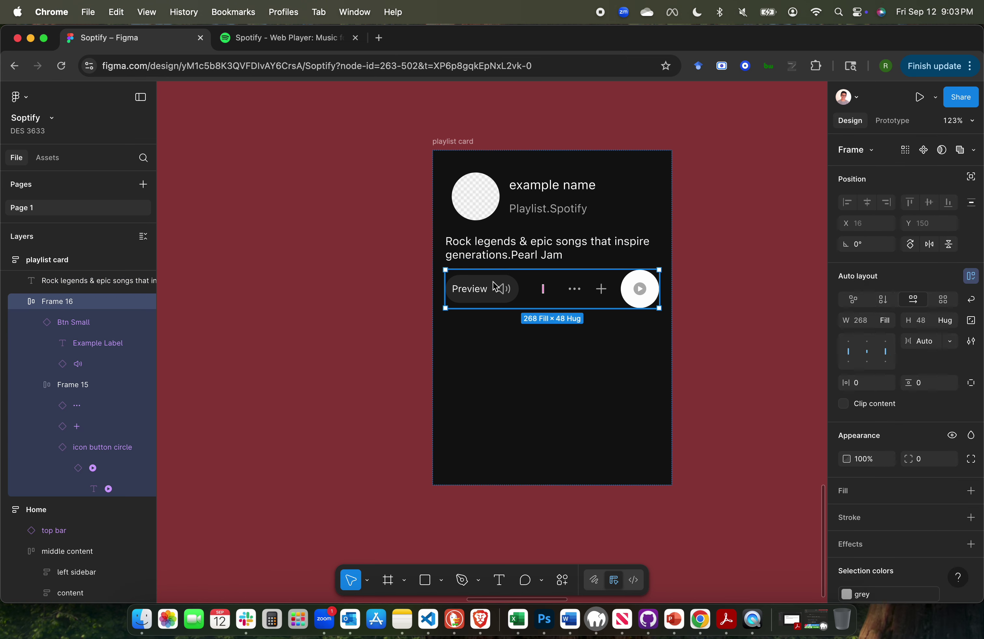
left_click(503, 255)
left_click(491, 286, "shift")
key("shift+a")
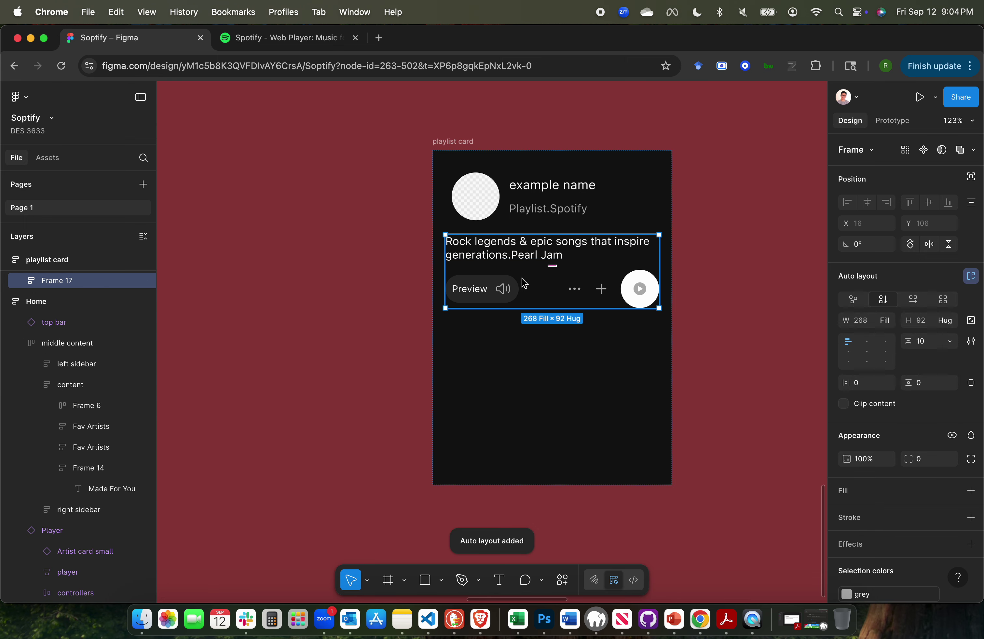
Set the playlist card's vertical gap between items to Auto.
left_click(554, 192)
left_click(456, 141)
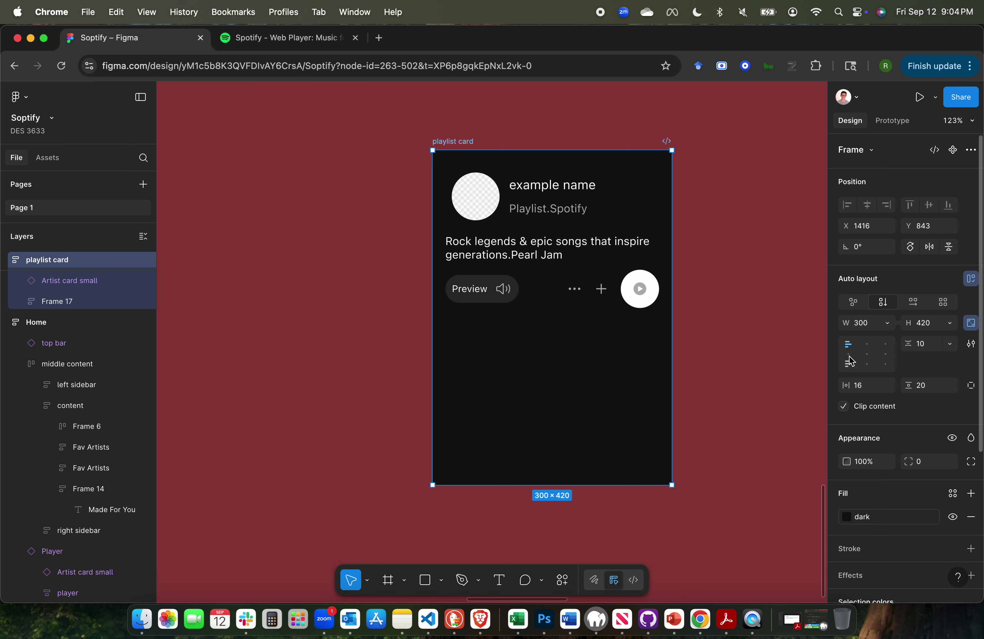
left_click(950, 344)
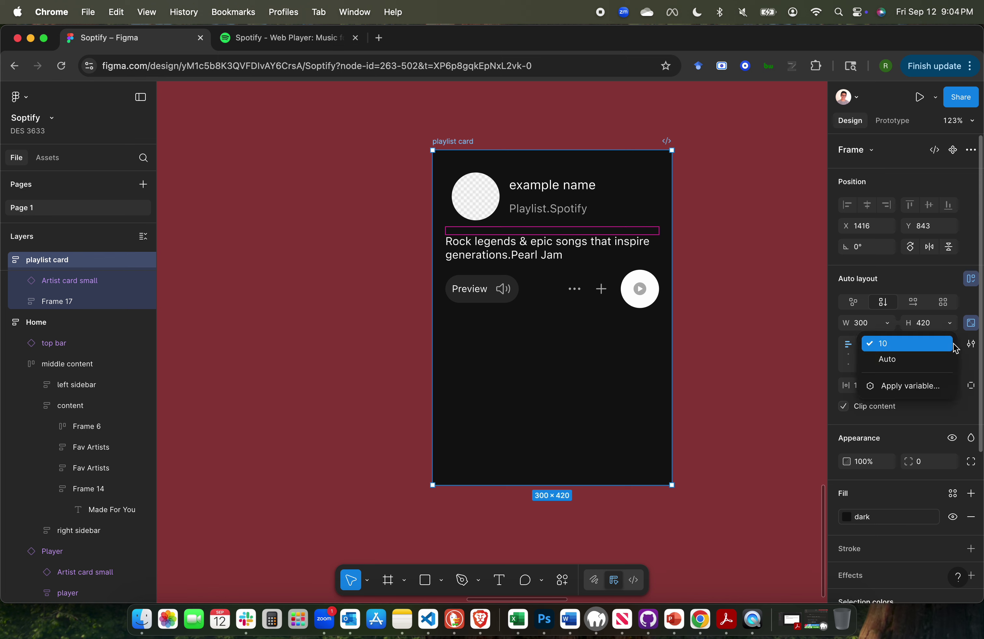
left_click(924, 364)
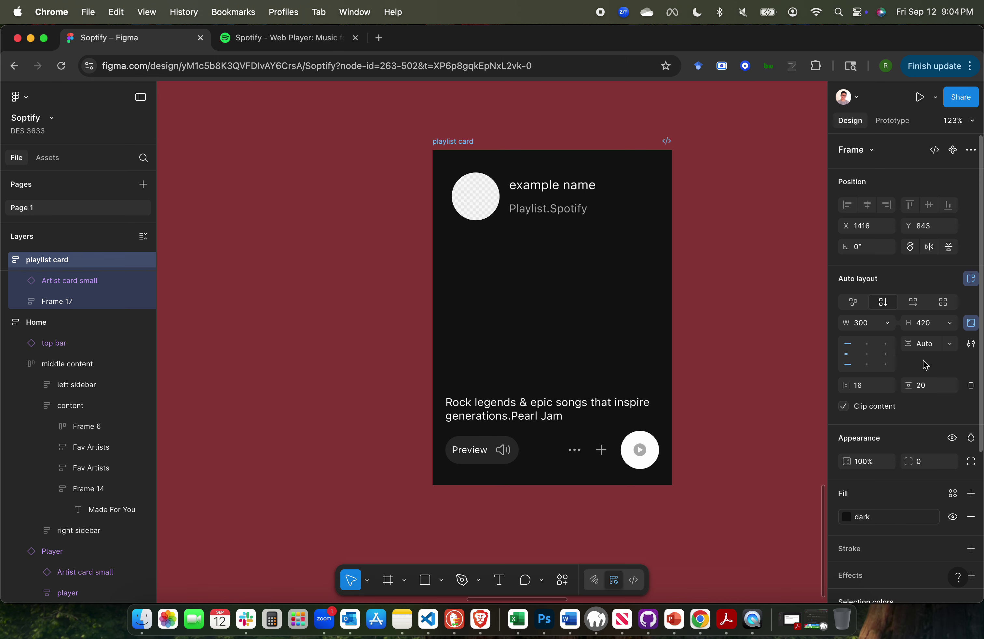
left_click(717, 415)
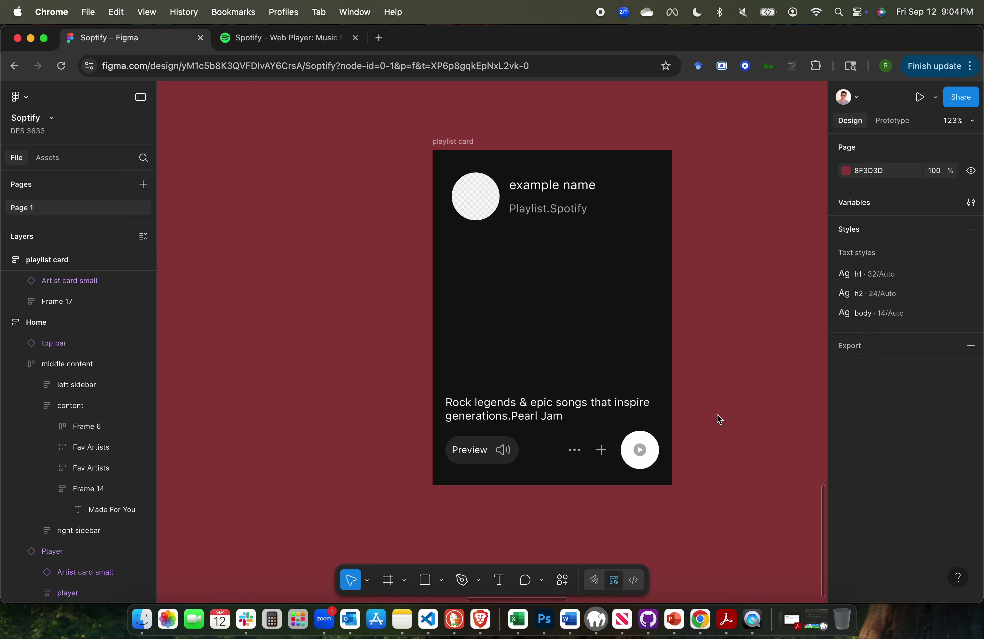
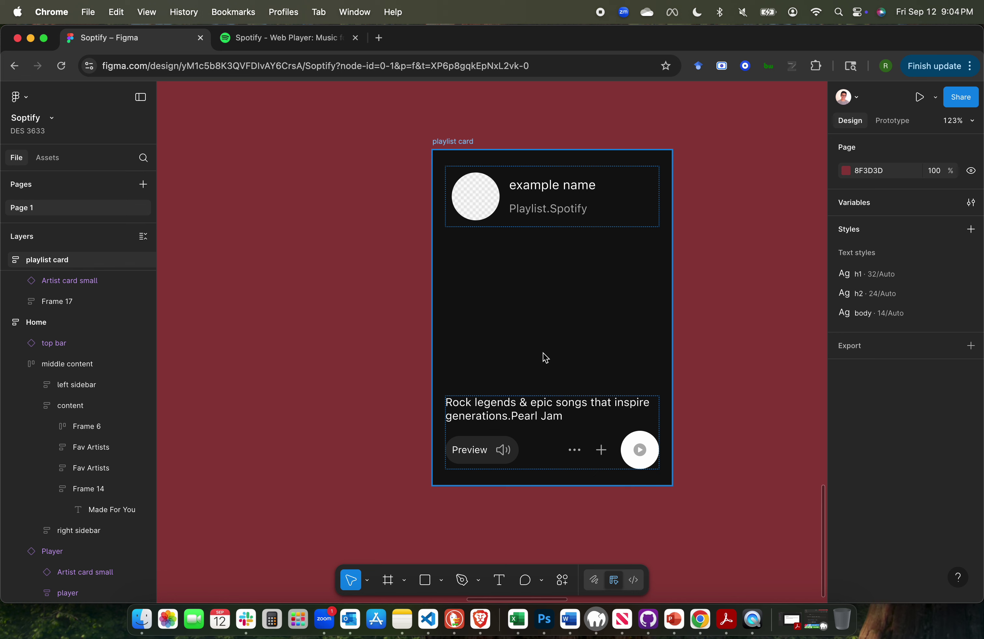
Apply the large spacing variable (32) to the gap between the description and control row, checking it against Spotify's card.
left_click(408, 320)
left_click(504, 414)
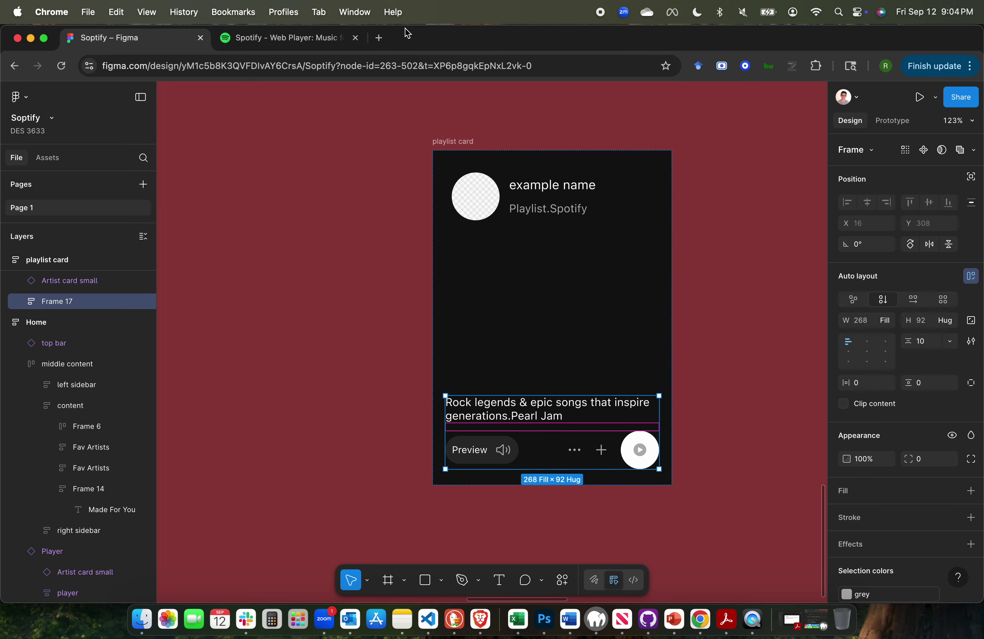
left_click(271, 40)
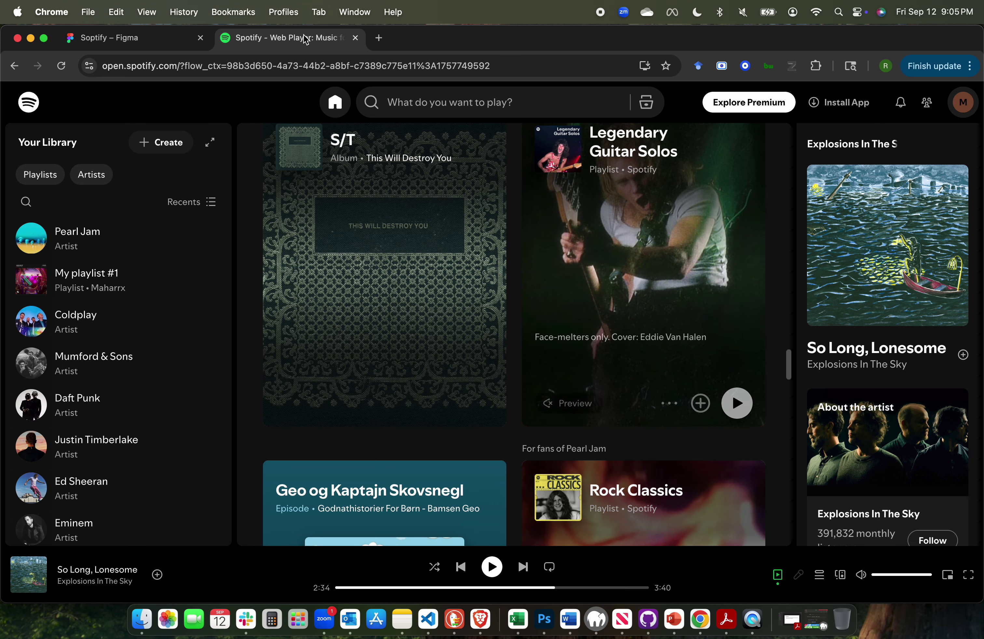
left_click(132, 38)
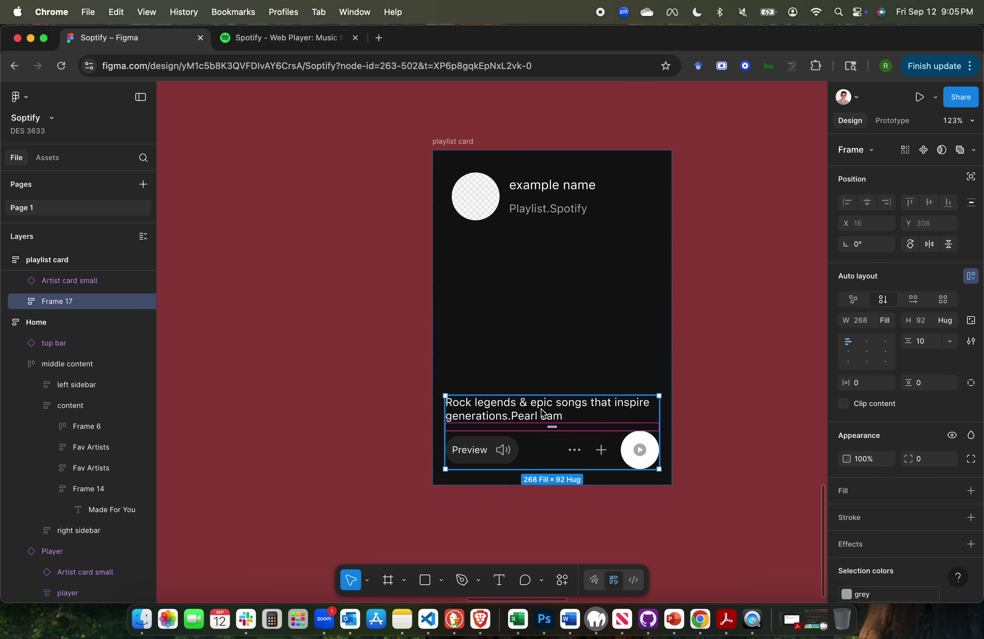
left_click(951, 342)
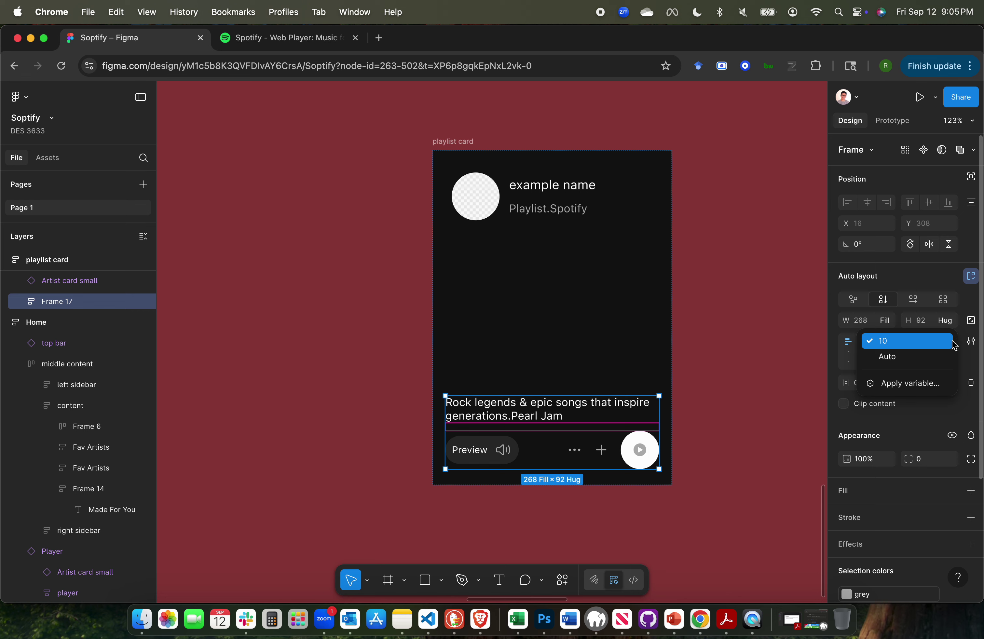
left_click(901, 385)
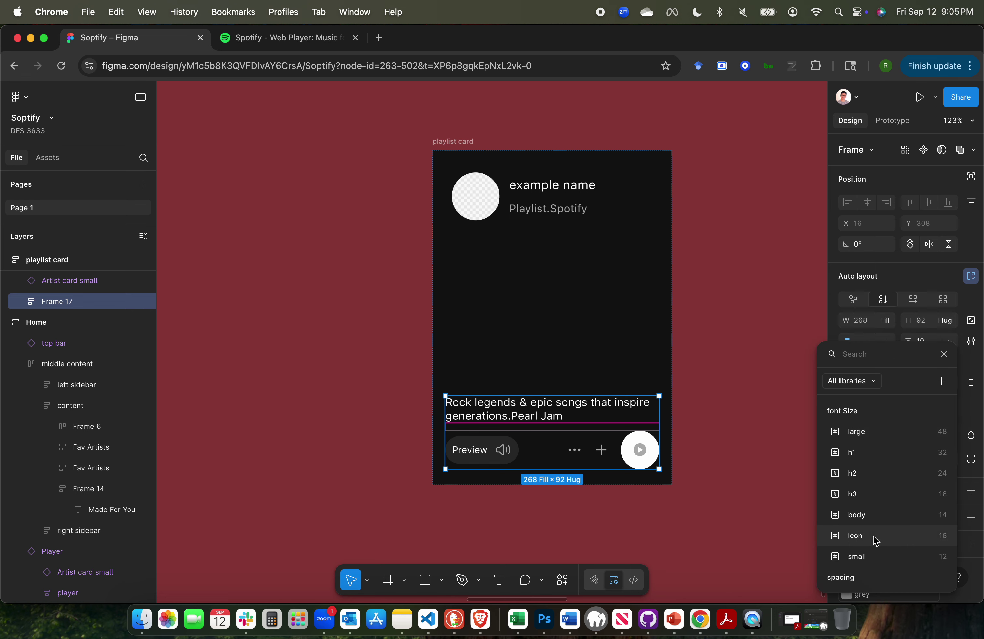
scroll(873, 540, "down", 2)
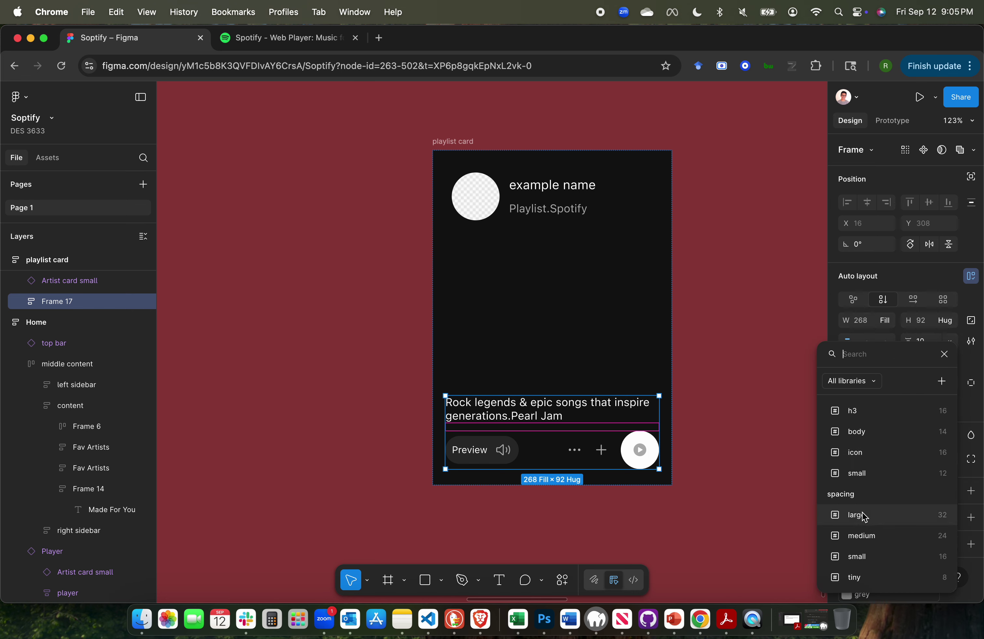
left_click(869, 521)
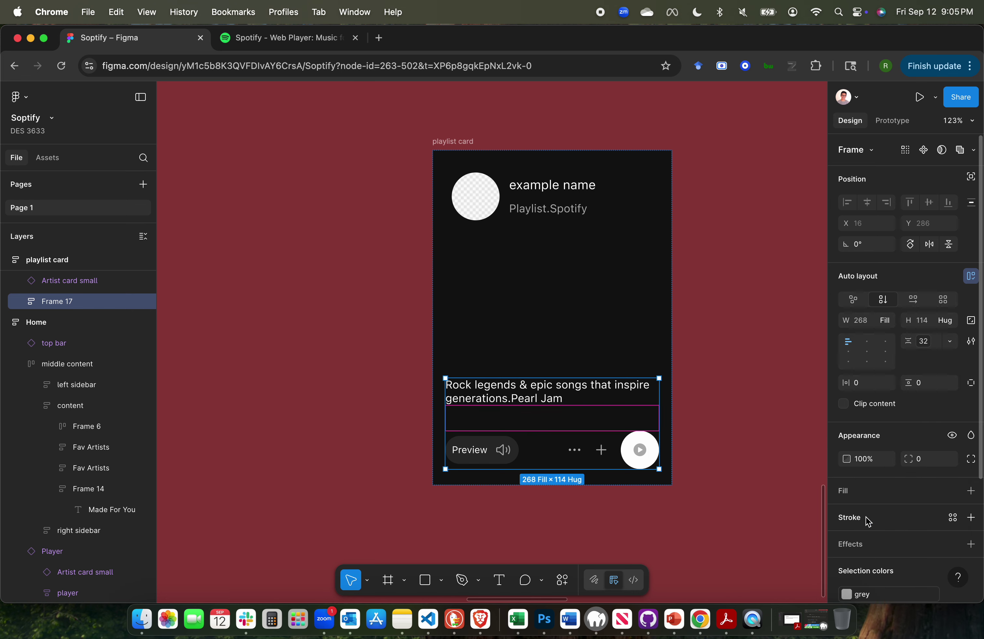
left_click(741, 423)
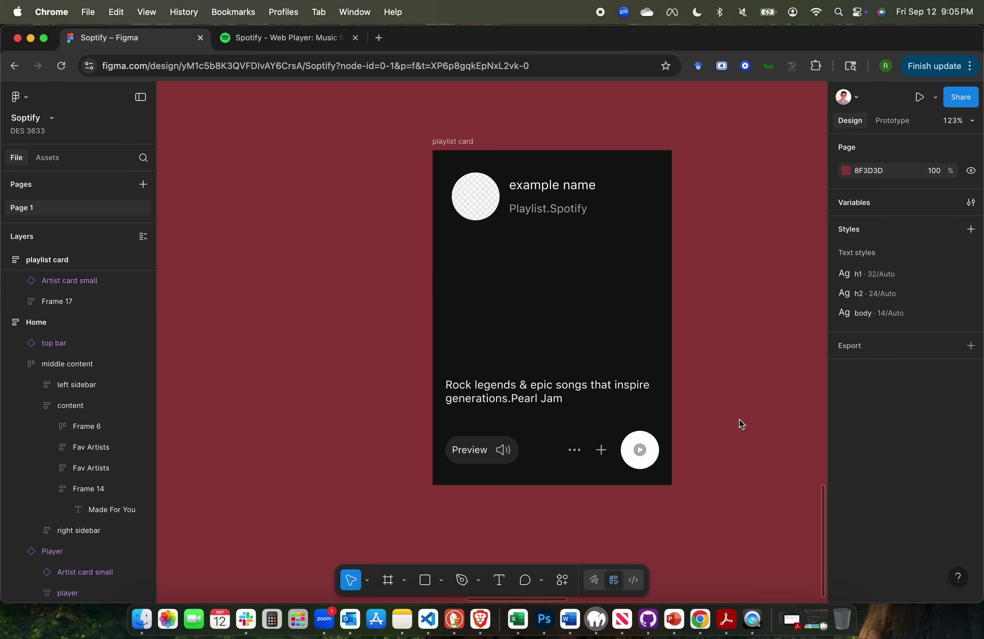
Review the whole playlist card and compare its layout with the cards in Spotify's web player.
left_click(527, 400)
left_click(349, 383)
scroll(350, 382, "down", 5)
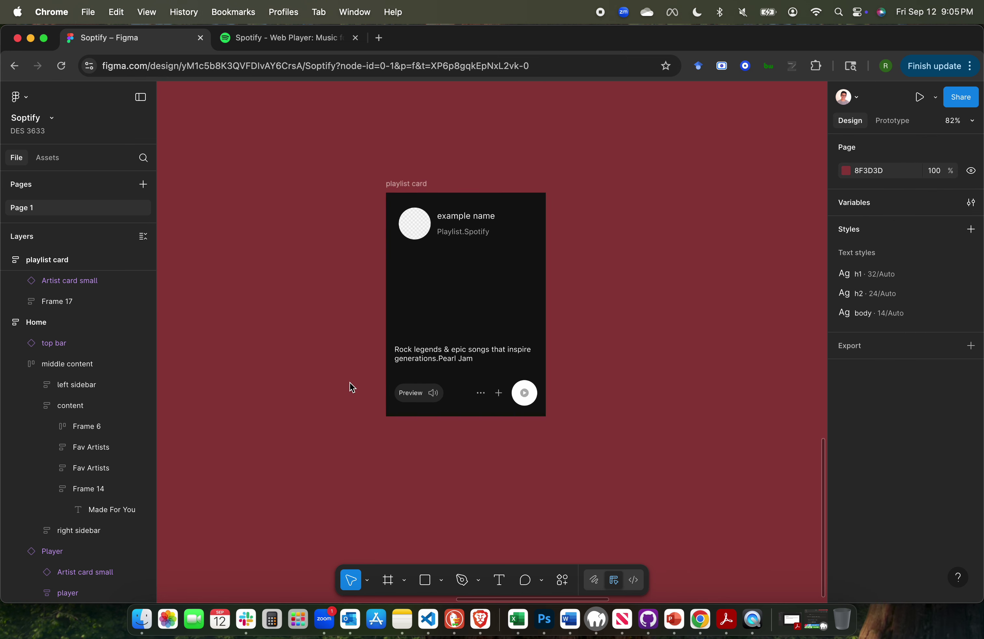
left_click(410, 217)
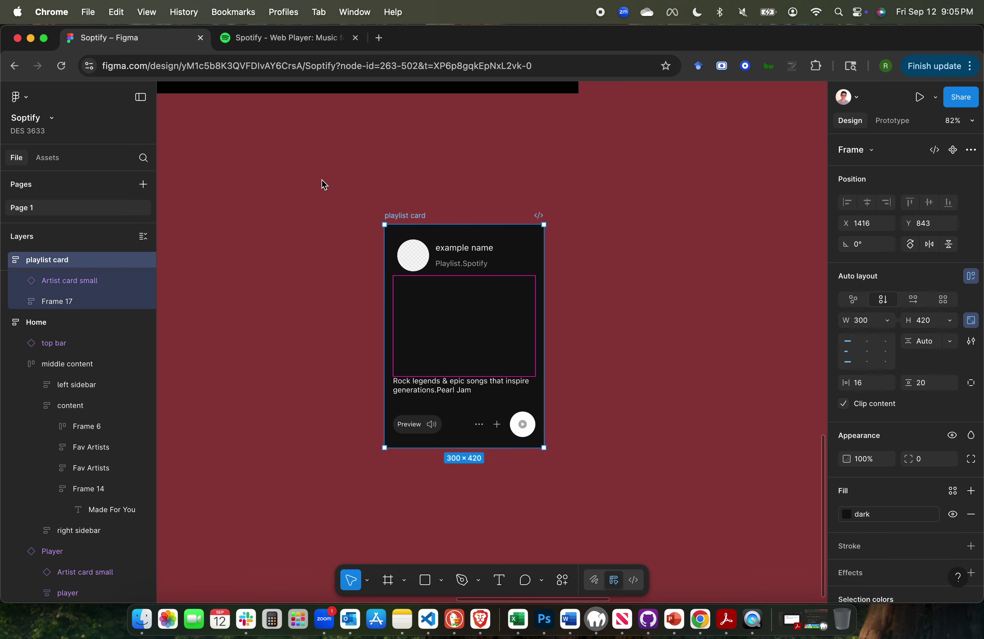
left_click(268, 43)
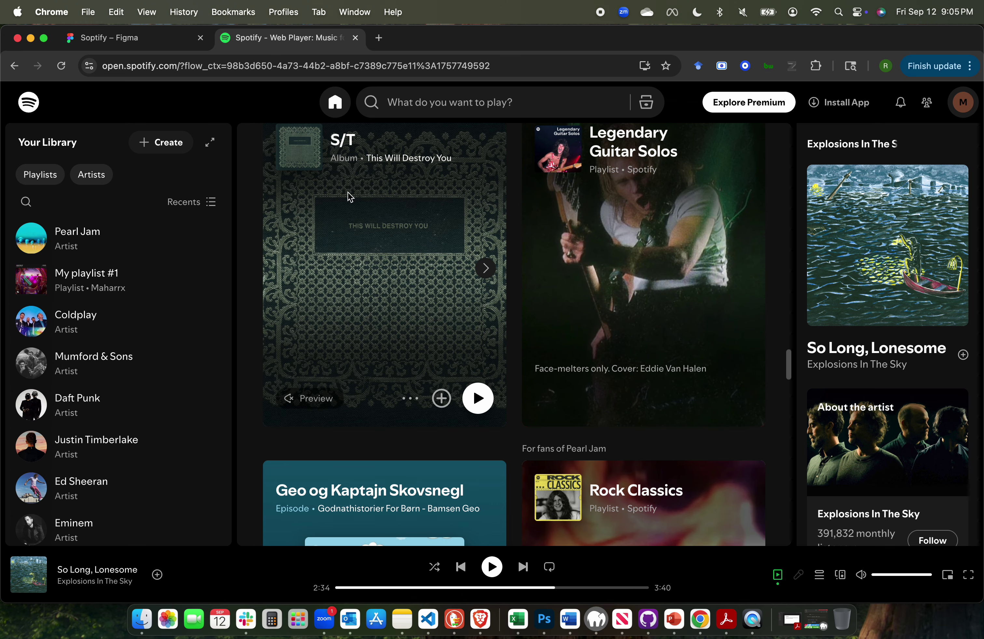
scroll(417, 456, "down", 3)
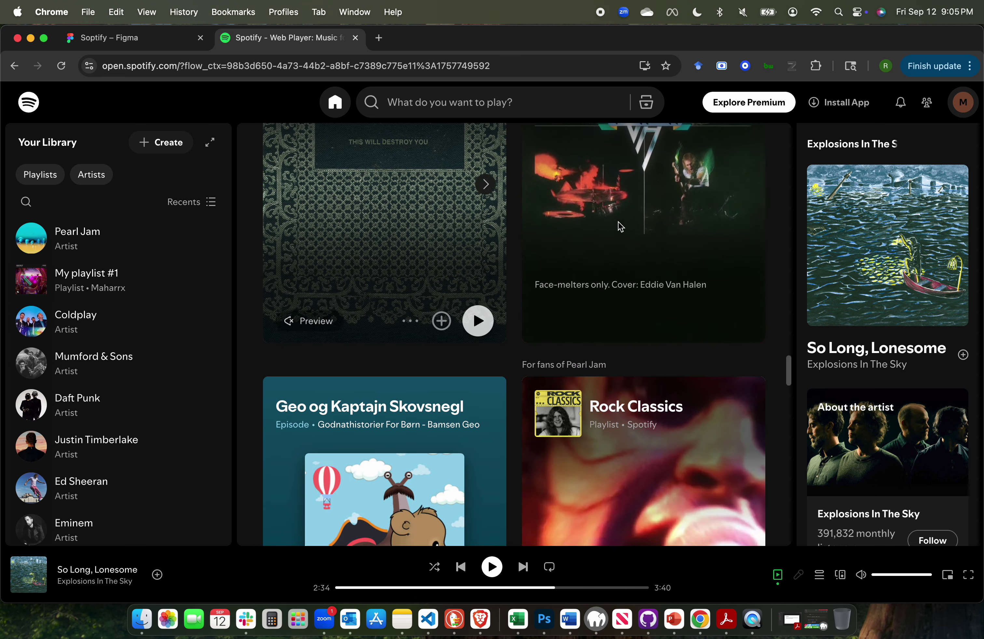
Return to the Soptify Figma file from Spotify's playlist feed and turn the playlist card frame into a component.
scroll(609, 296, "down", 5)
scroll(609, 295, "down", 3)
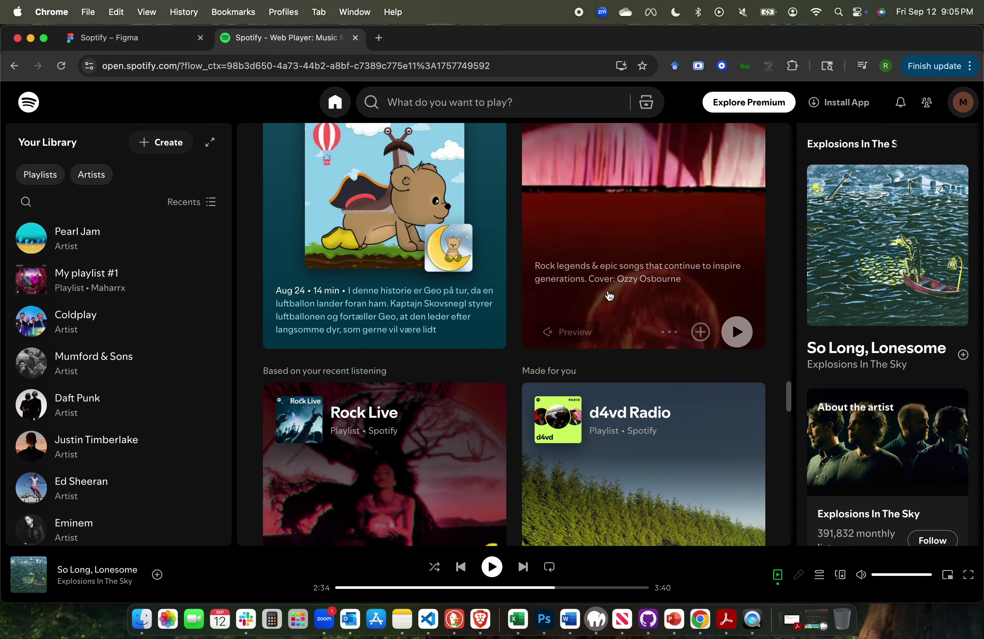
scroll(401, 270, "up", 8)
scroll(625, 215, "up", 4)
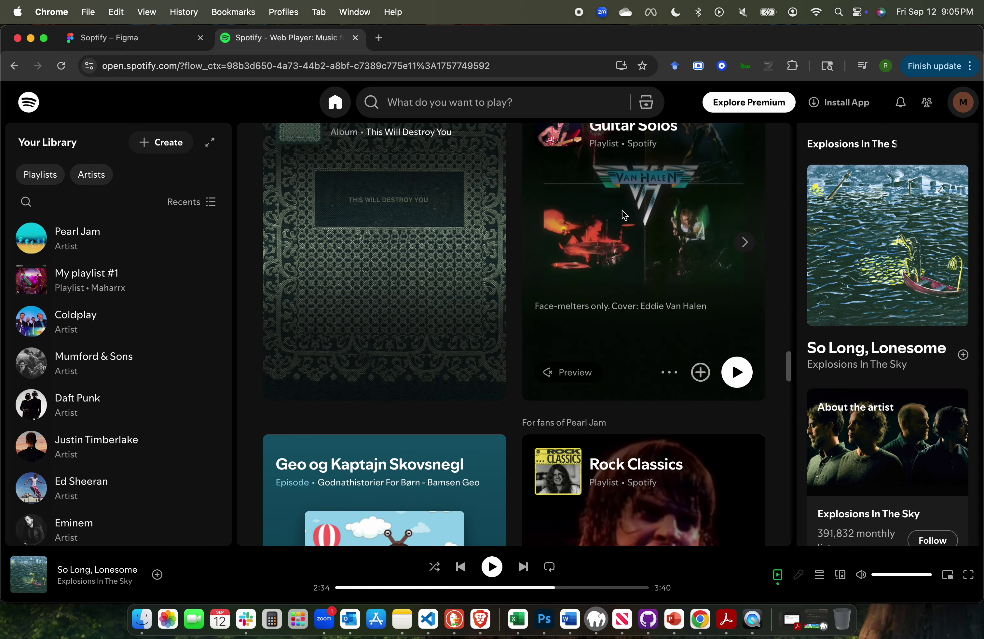
left_click(145, 37)
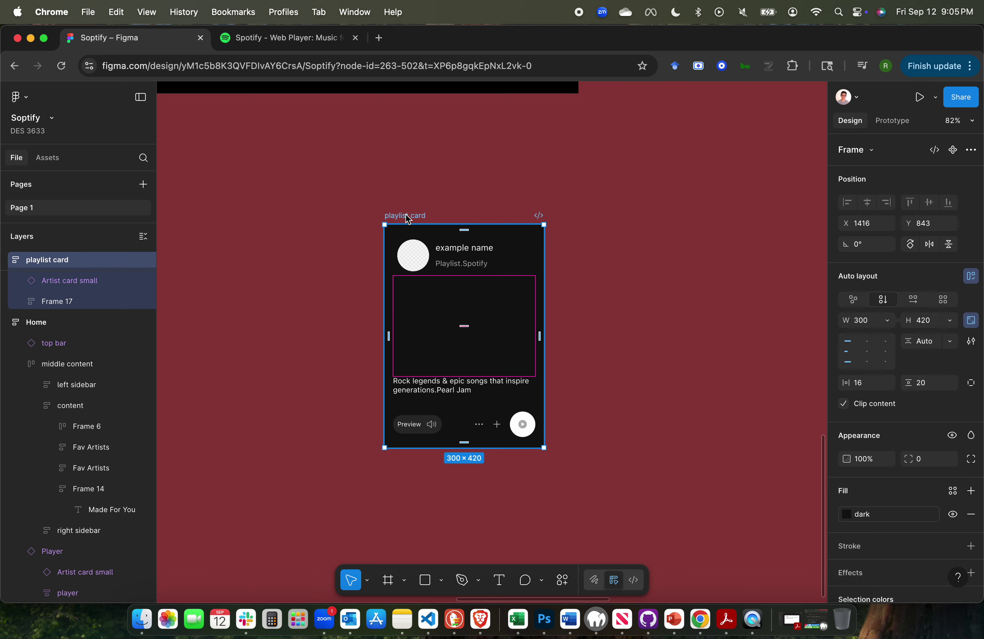
left_click(285, 417)
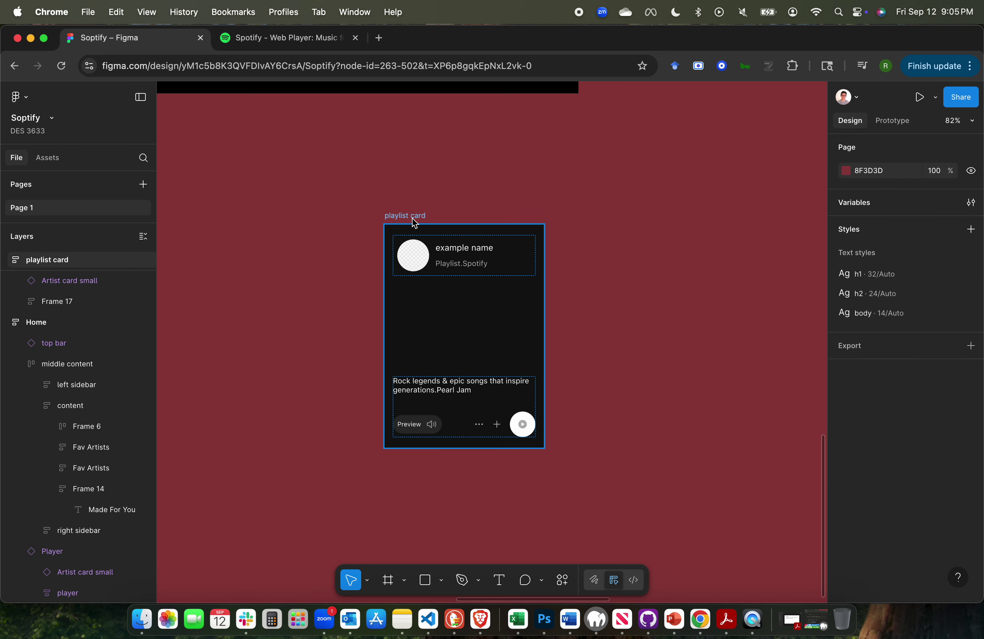
right_click(413, 221)
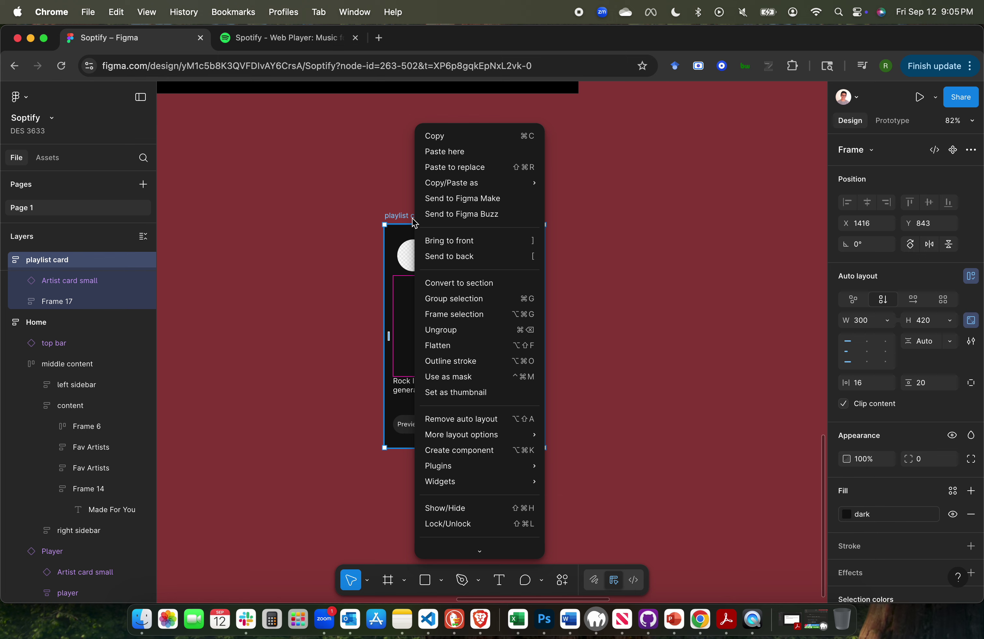
left_click(475, 450)
left_click(286, 323)
Move the playlist card component into the Molecules column, directly beneath the Artist card component.
scroll(287, 322, "left", 4)
scroll(287, 323, "down", 5)
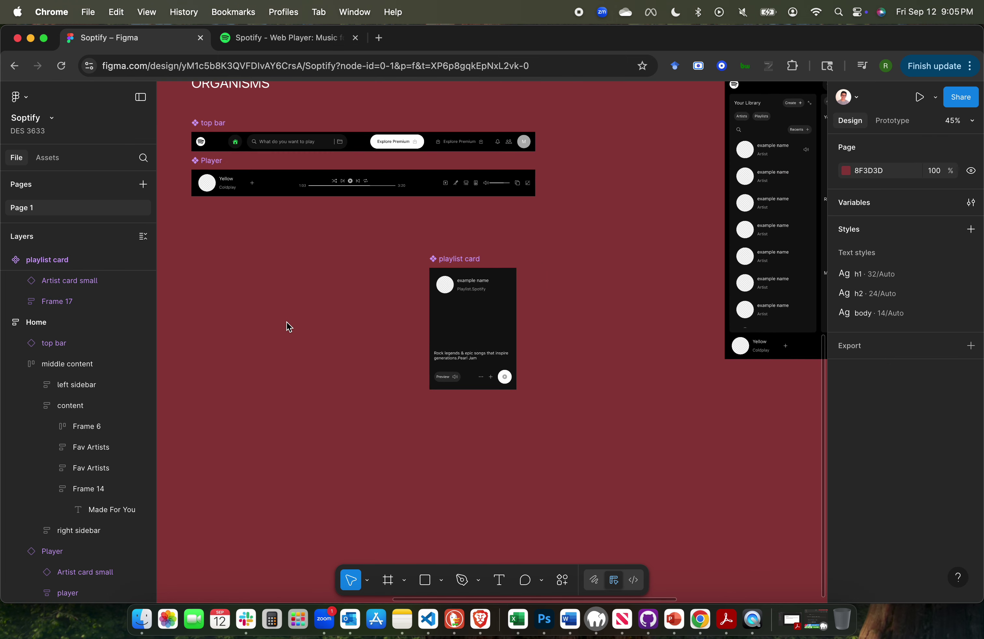
scroll(287, 322, "left", 2)
scroll(287, 322, "up", 2)
scroll(286, 322, "left", 2)
scroll(286, 322, "down", 1)
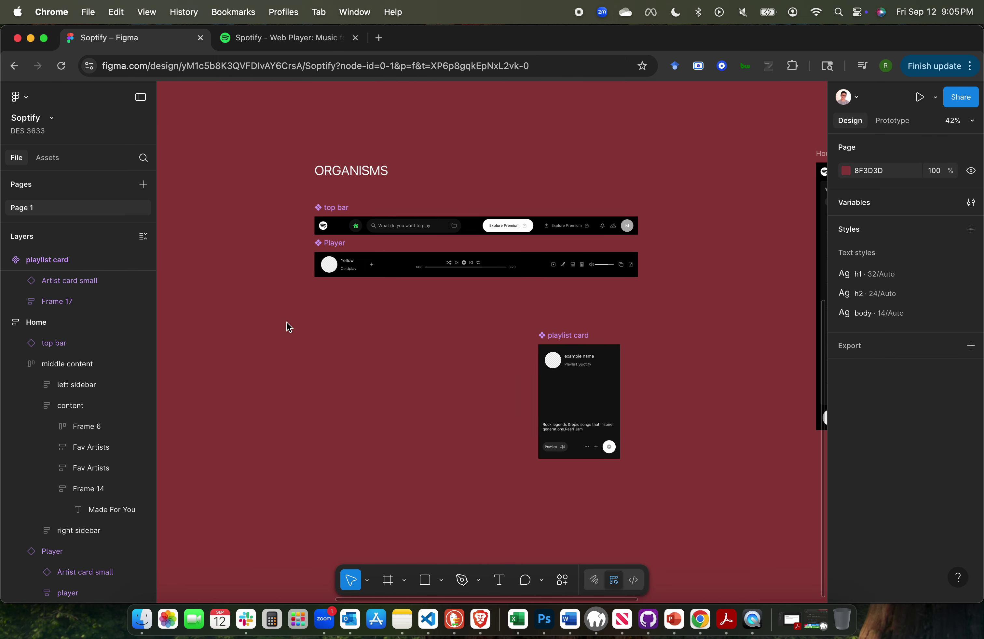
scroll(286, 322, "left", 2)
left_click_drag(631, 314, 263, 307)
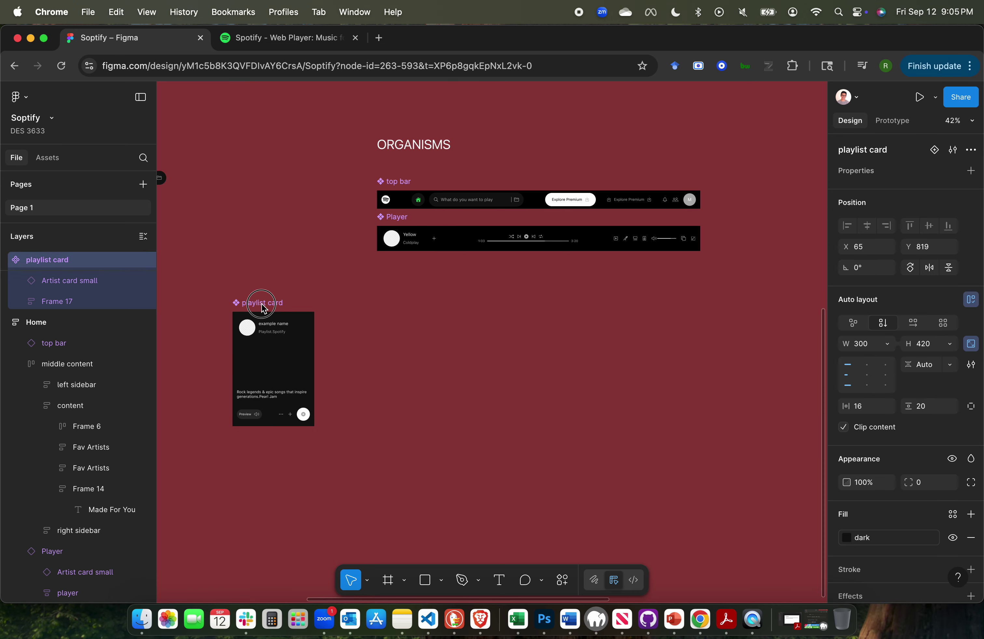
scroll(263, 308, "left", 6)
scroll(262, 308, "down", 2)
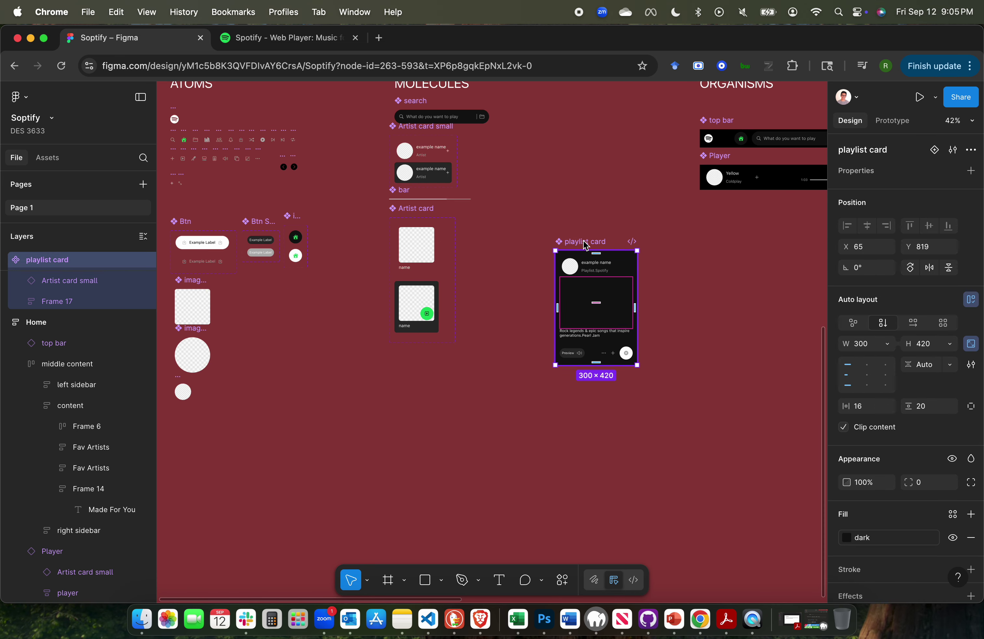
left_click_drag(585, 245, 420, 363)
key("shift+2")
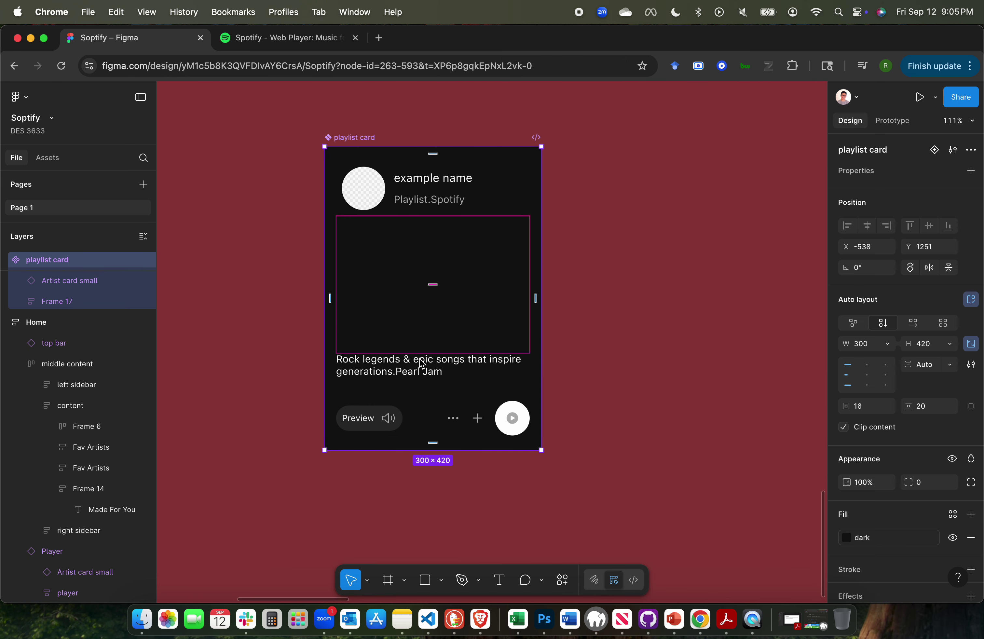
scroll(421, 364, "up", 3)
key("Escape")
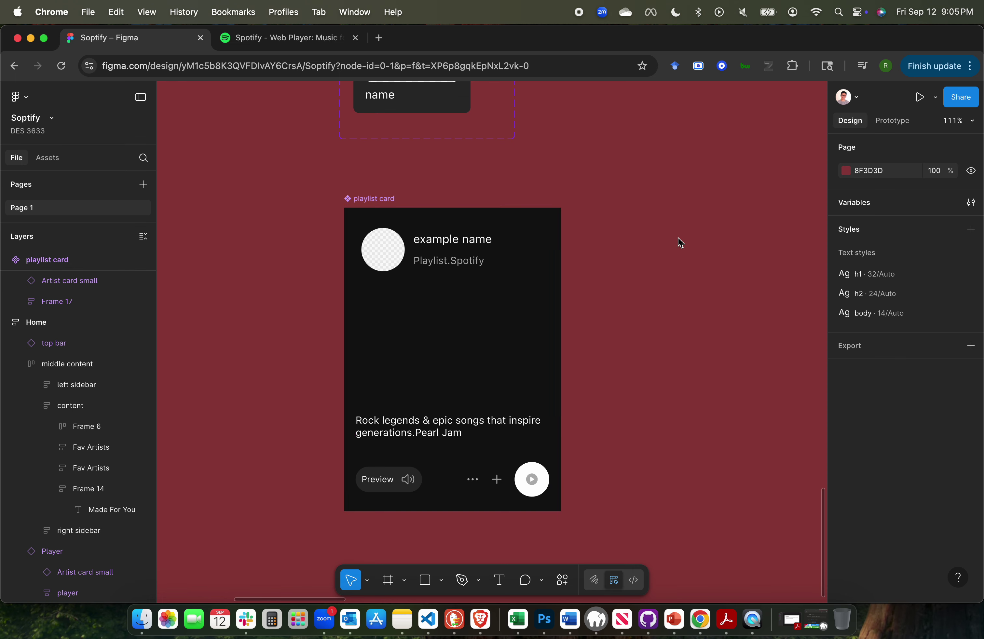
Switch to Spotify's web player and examine the previous and next arrows on the playlist cards, advancing the Rock Classics preview.
scroll(678, 238, "down", 1)
scroll(678, 238, "left", 1)
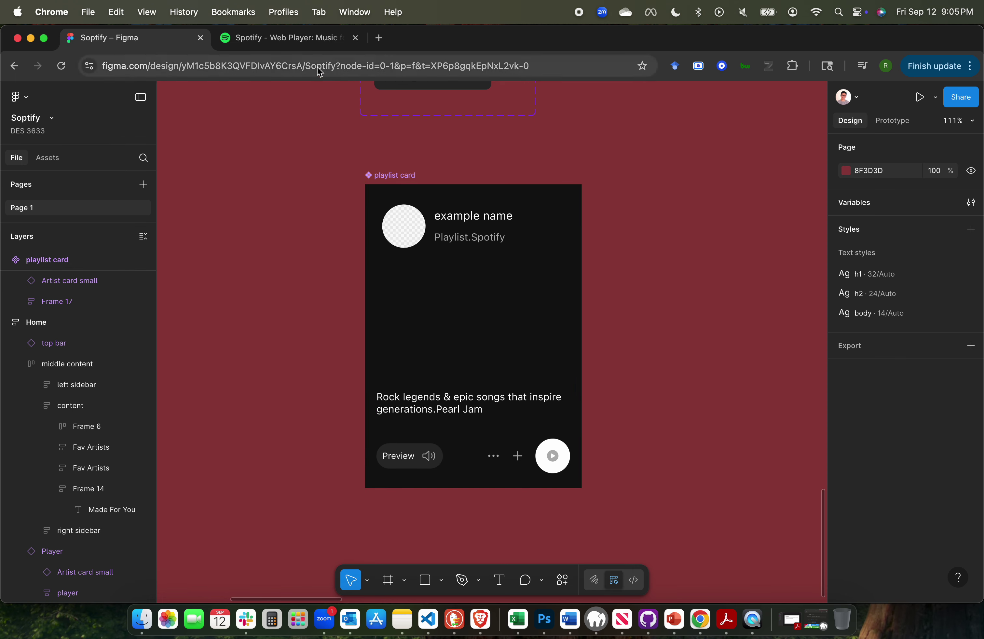
left_click(297, 39)
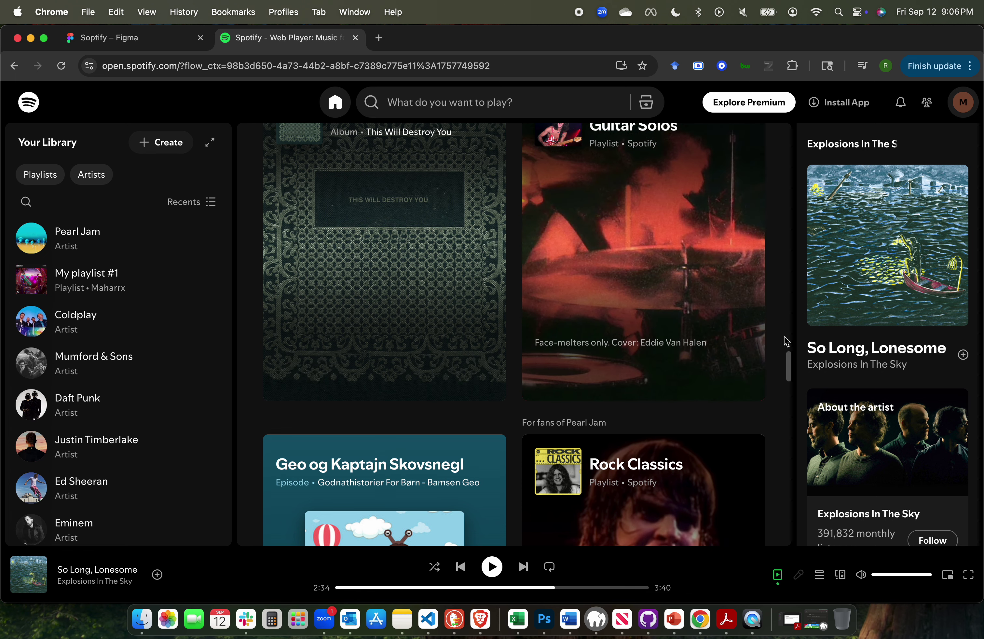
scroll(670, 275, "up", 3)
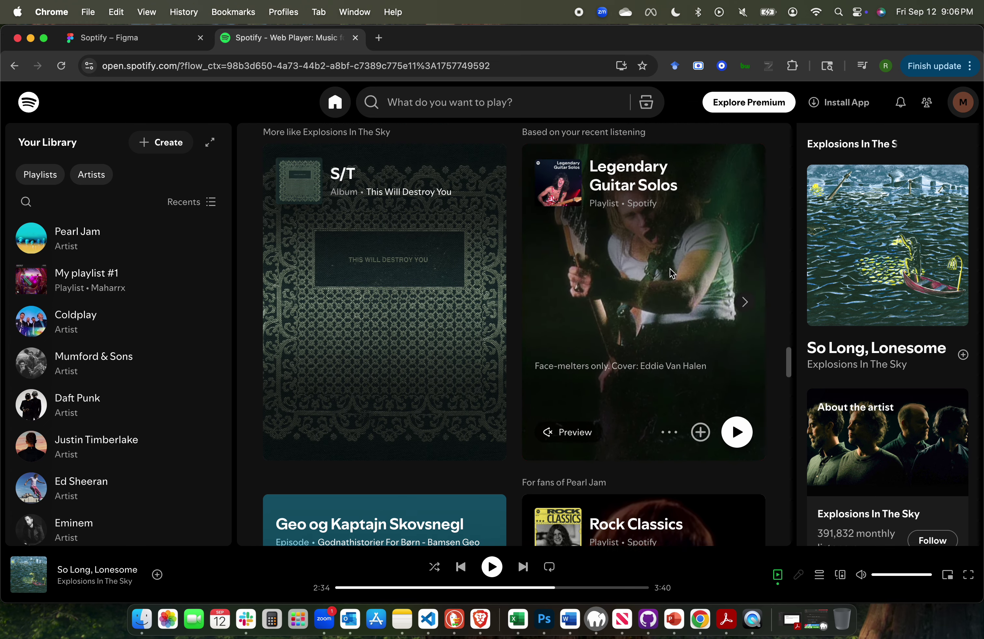
mouse_move(726, 333)
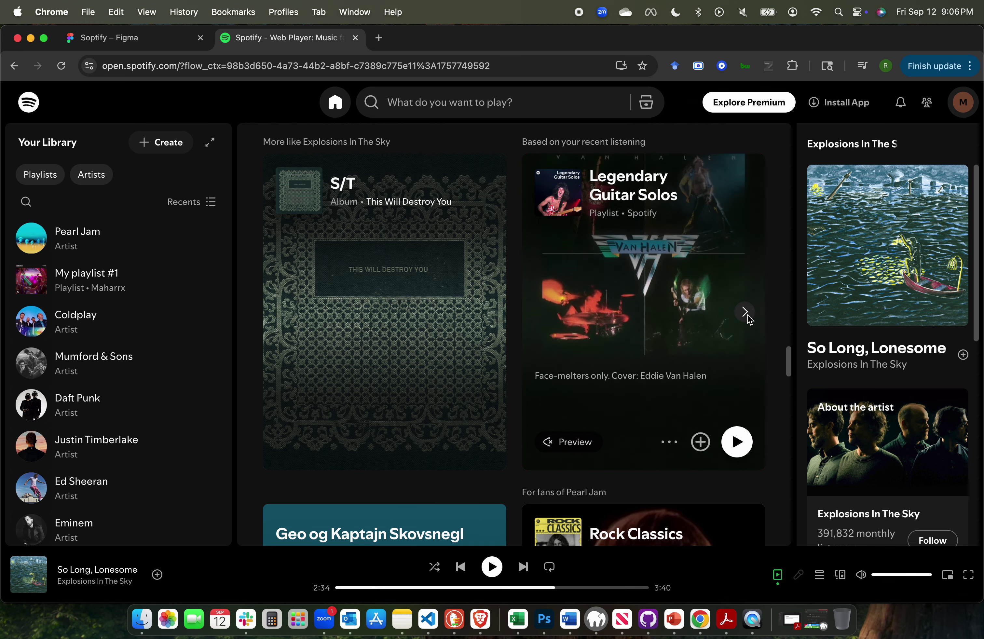
scroll(727, 334, "down", 5)
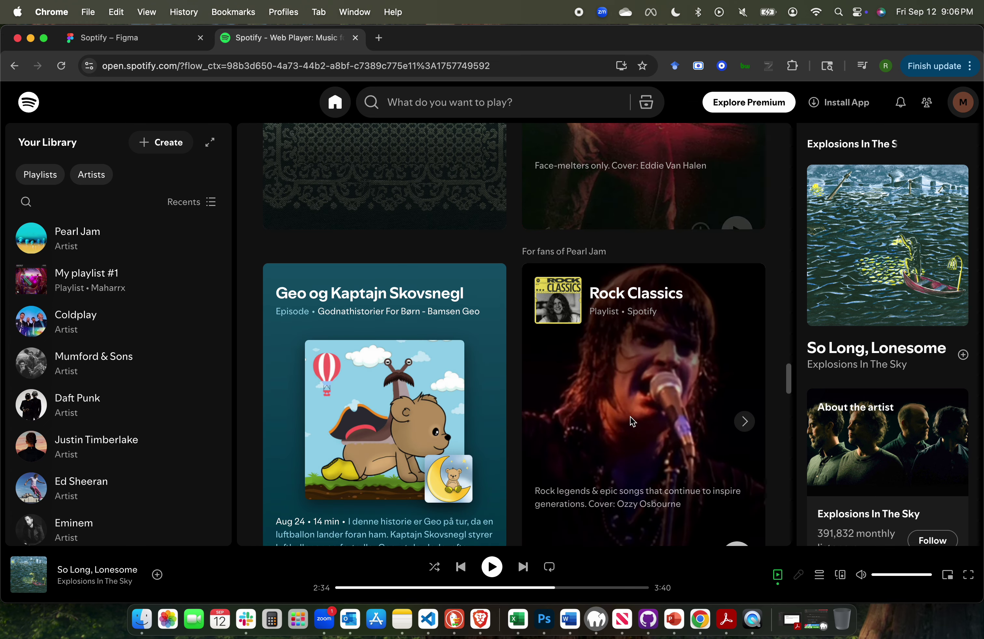
left_click(744, 424)
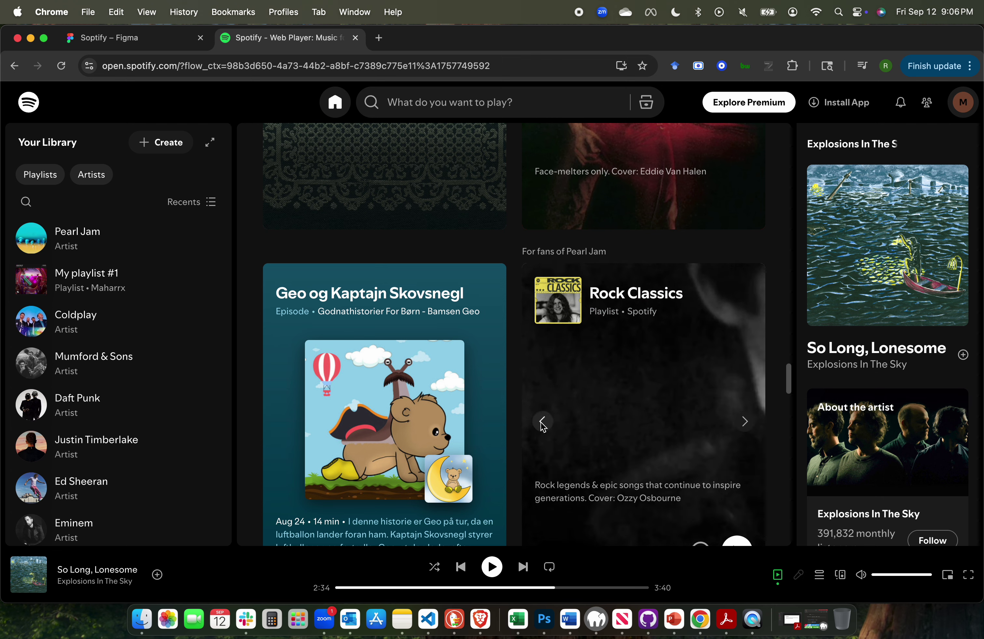
mouse_move(554, 435)
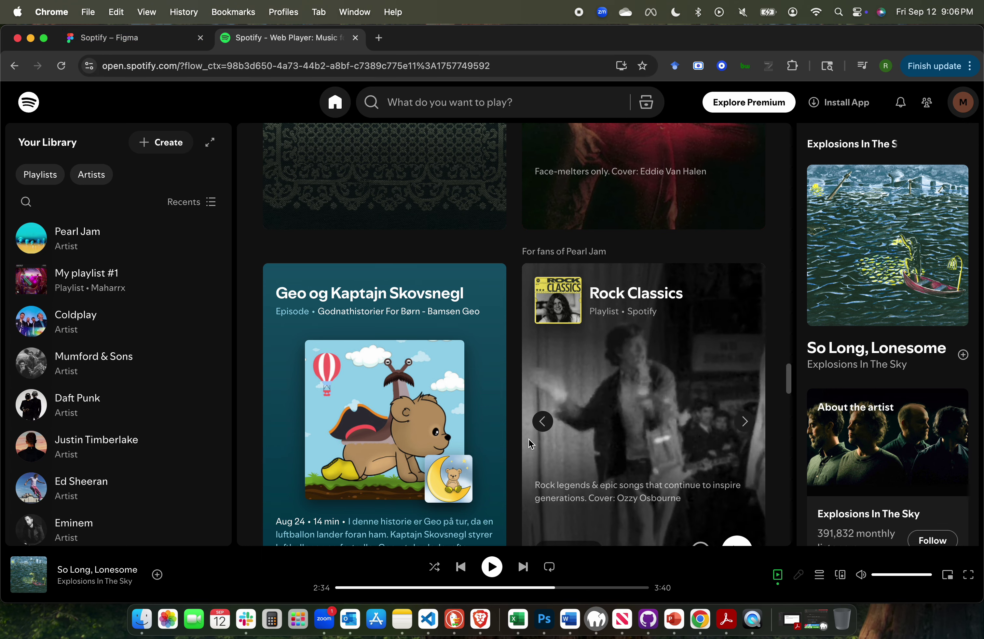
Switch back to the Soptify Figma file and locate the left chevron circle icon component among the atoms.
left_click(149, 38)
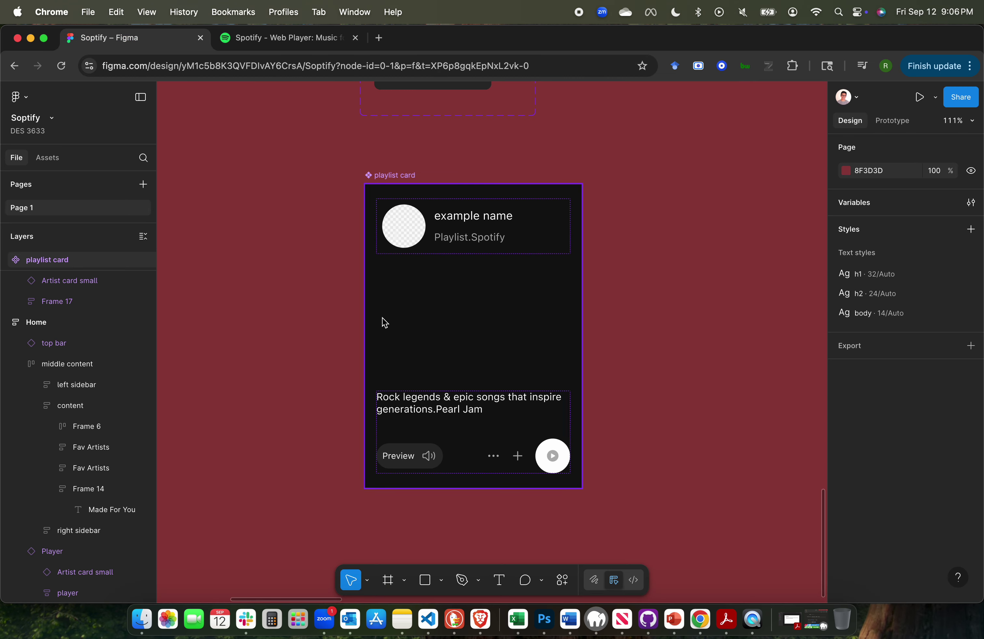
scroll(313, 319, "up", 3)
scroll(313, 320, "down", 3)
scroll(313, 320, "up", 5)
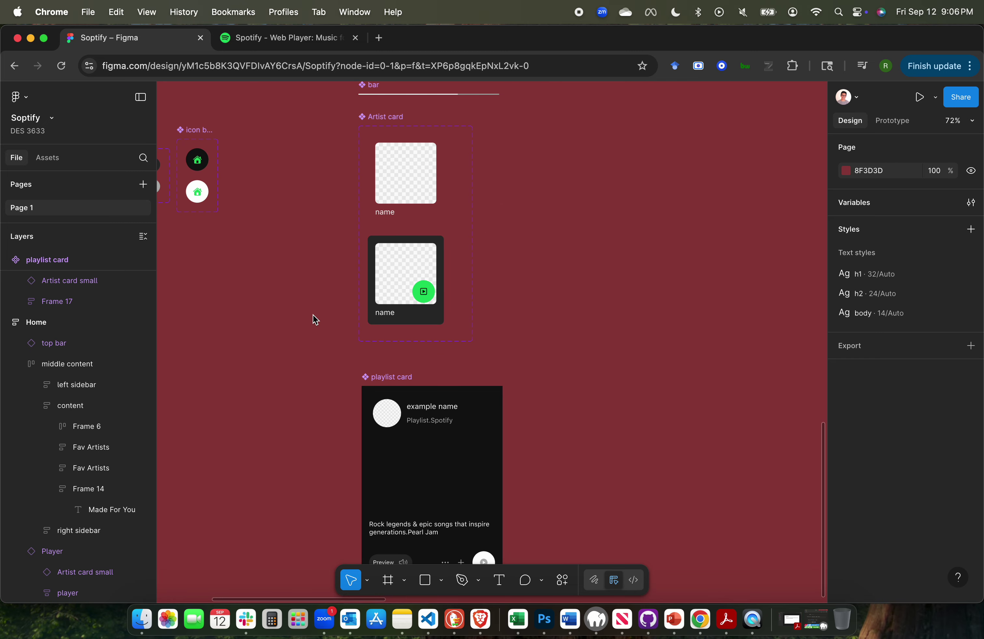
scroll(313, 319, "up", 3)
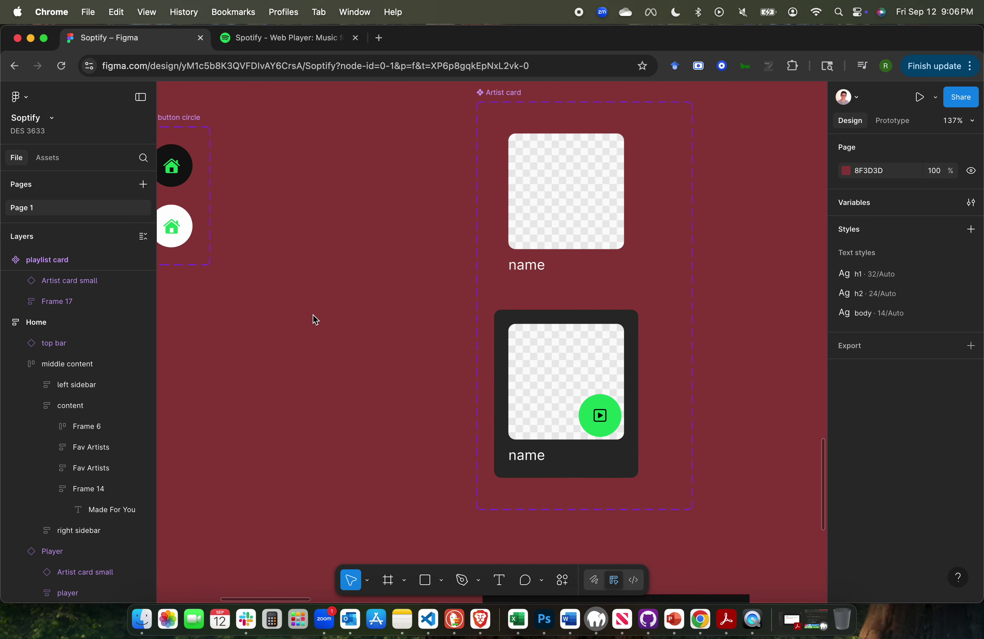
scroll(314, 316, "up", 5)
scroll(314, 316, "down", 4)
scroll(313, 320, "up", 3)
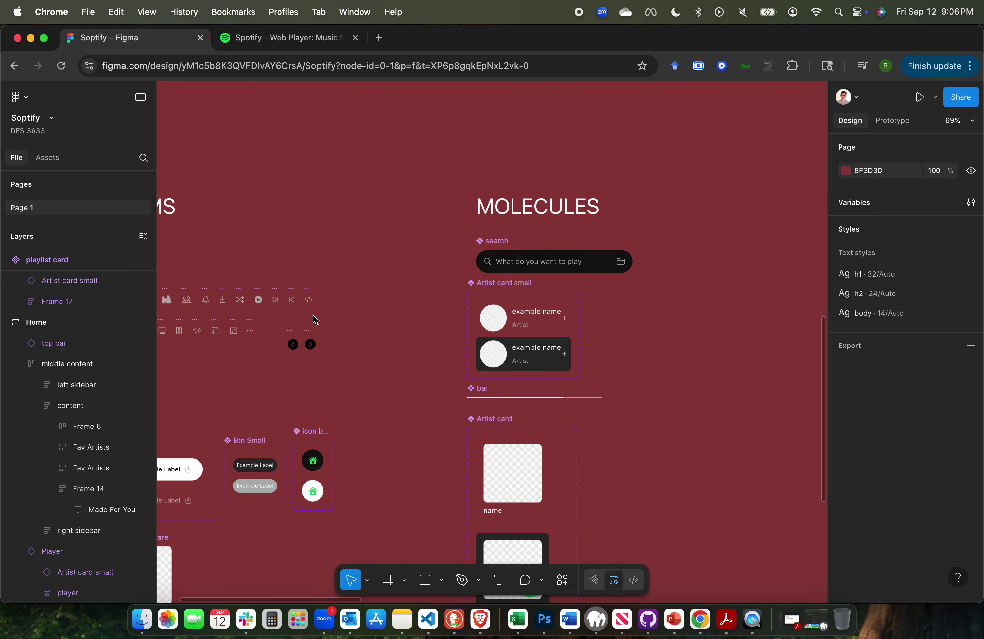
scroll(313, 320, "up", 8)
left_click(245, 349)
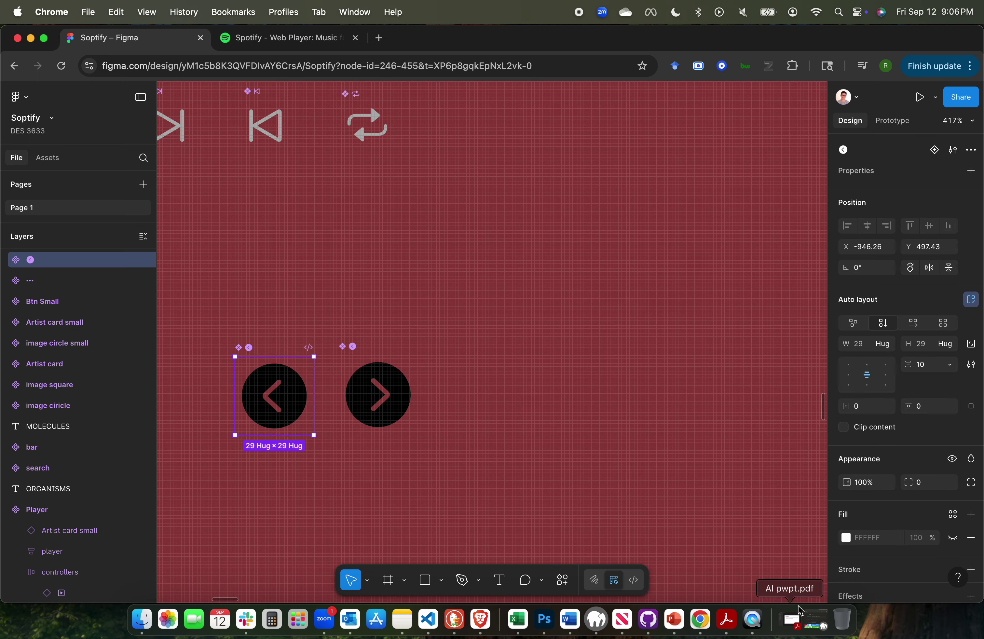
Open SF Symbols, search for "chev" and inspect the chevron.left.circle.fill symbol, closing the app when done.
left_click(297, 613)
scroll(695, 235, "right", 3)
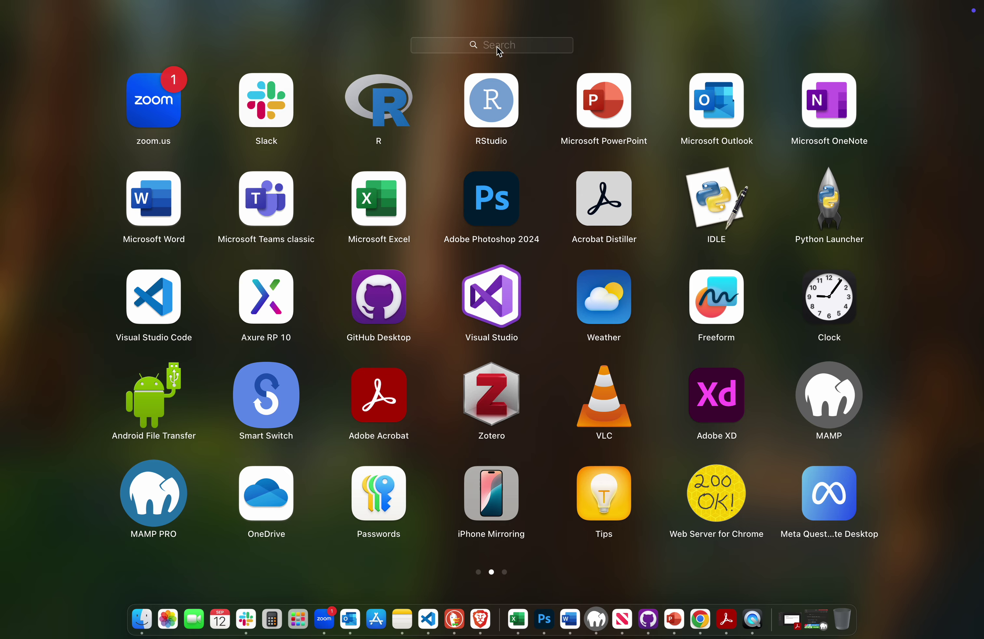
left_click(497, 46)
type("sf")
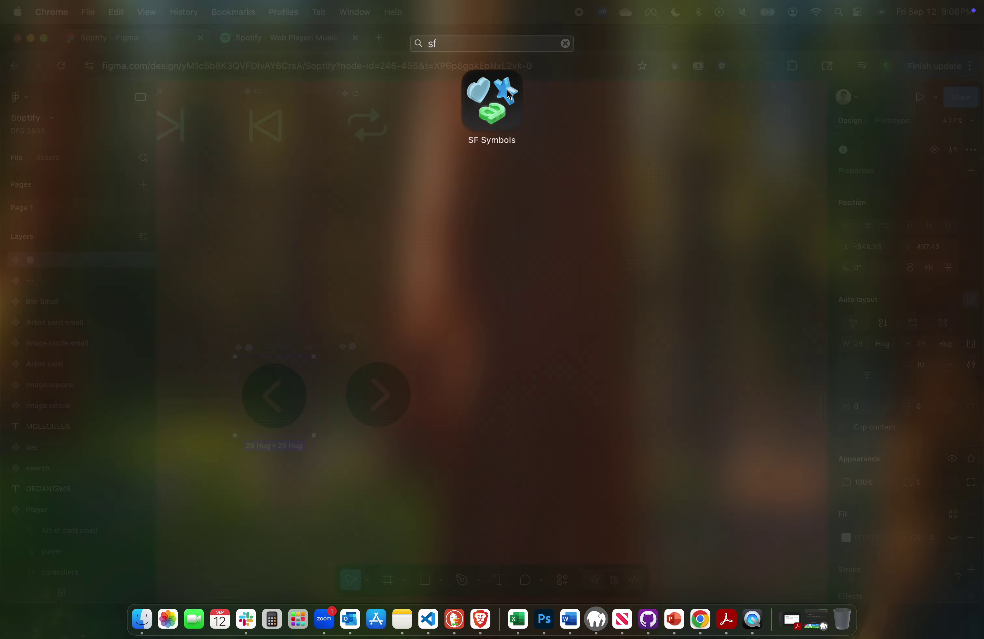
left_click(511, 95)
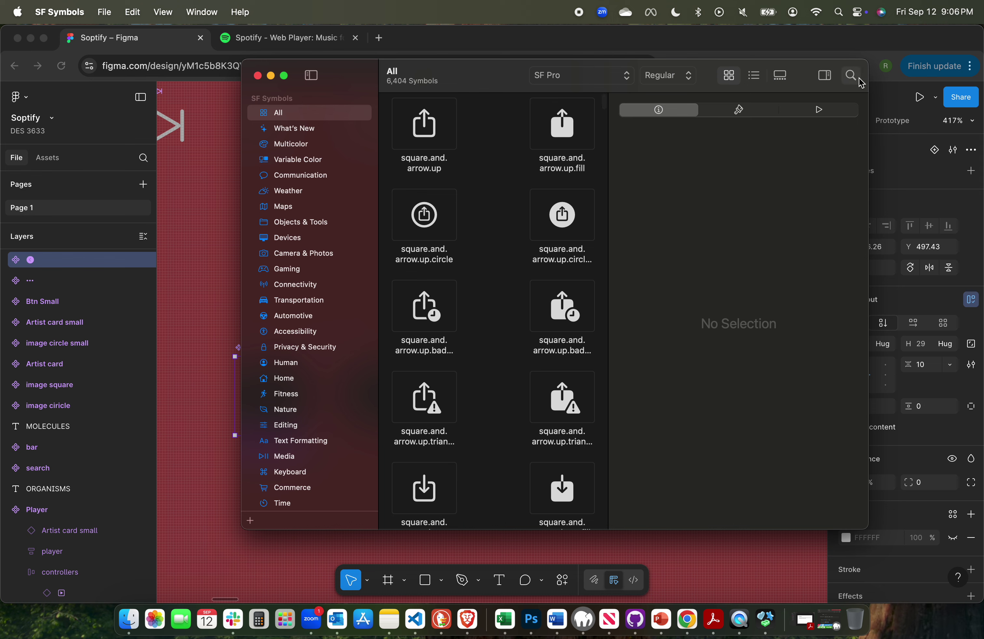
left_click(851, 75)
type("chev")
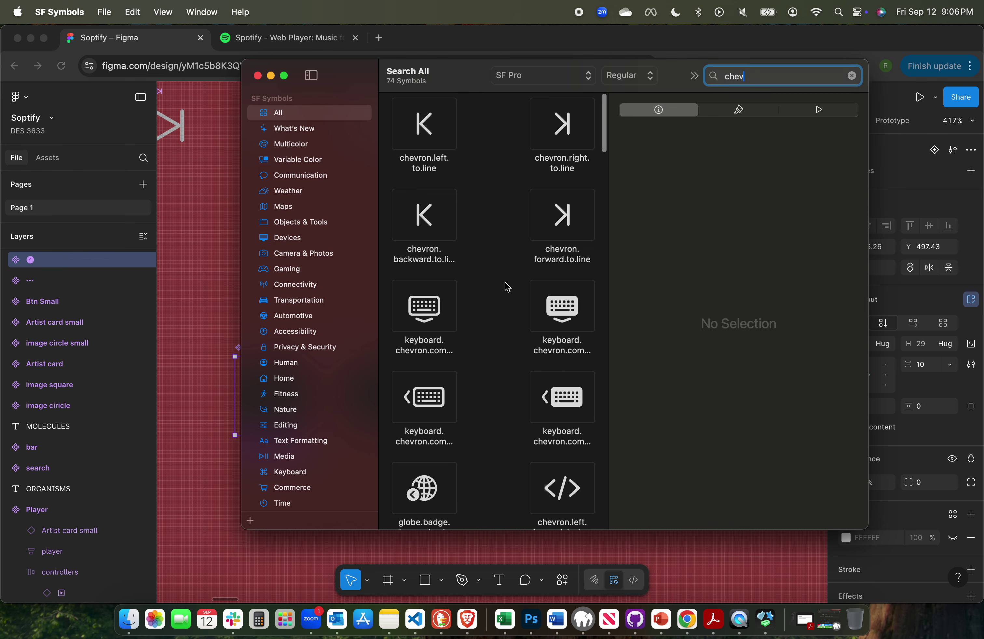
scroll(507, 286, "down", 10)
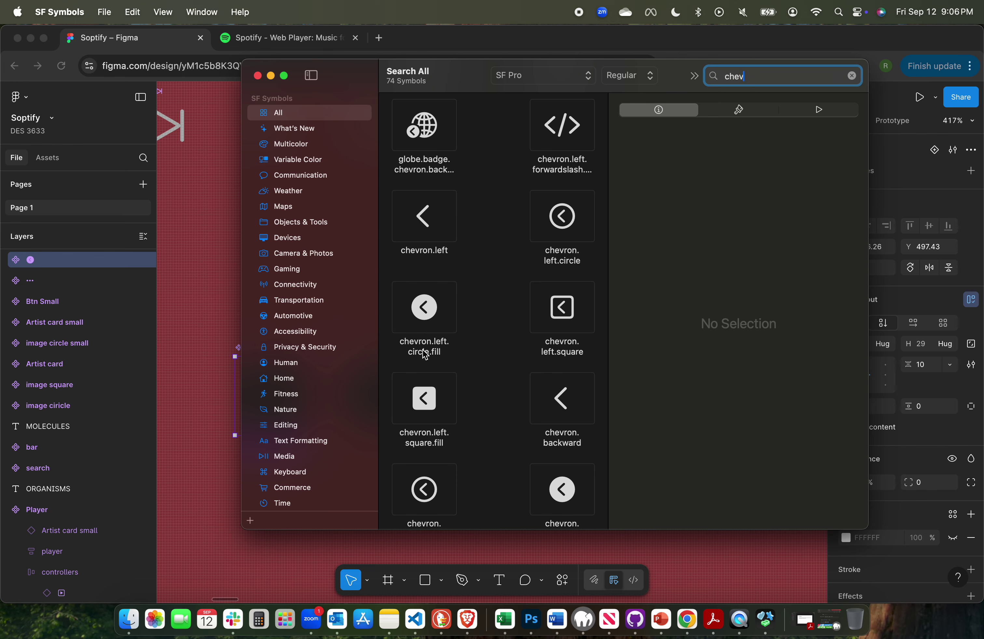
left_click(427, 310)
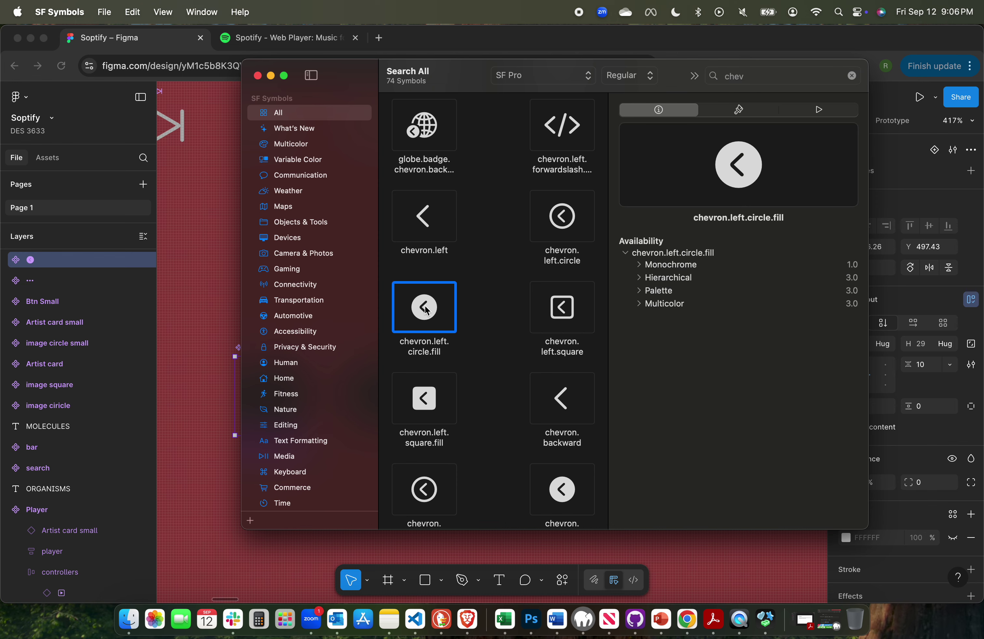
left_click(257, 75)
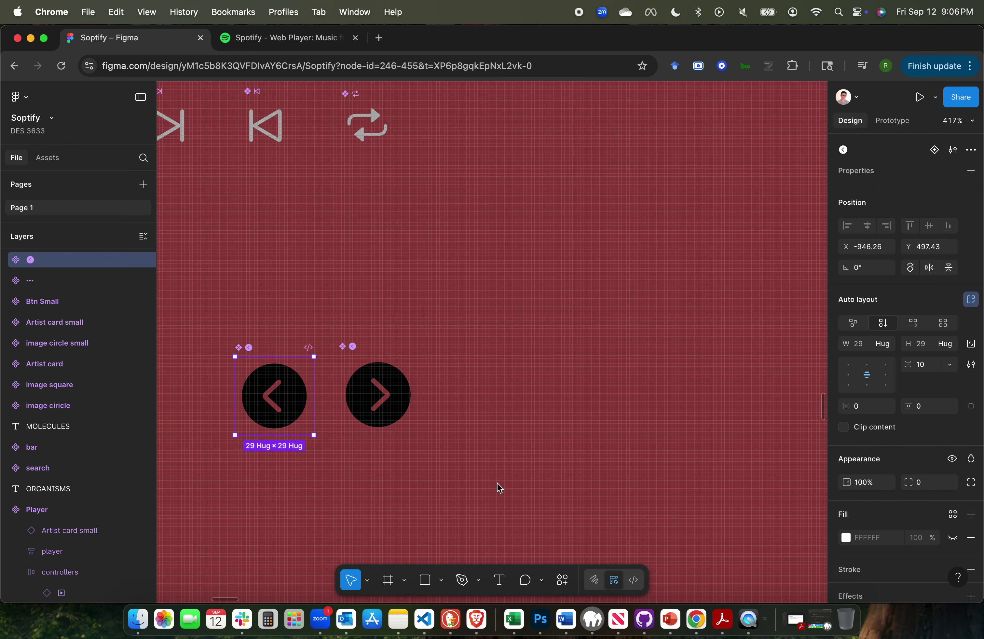
Bind the font size of the right-pointing chevron circle glyph to the h2 font size variable (24).
left_click(426, 500)
scroll(426, 500, "left", 2)
left_click(335, 384)
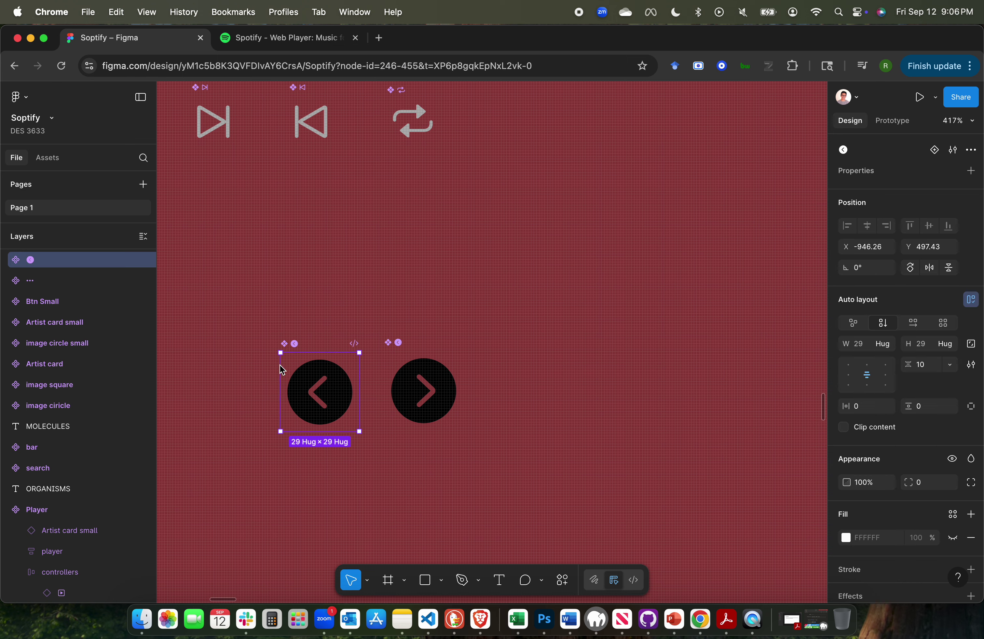
double_click(441, 395)
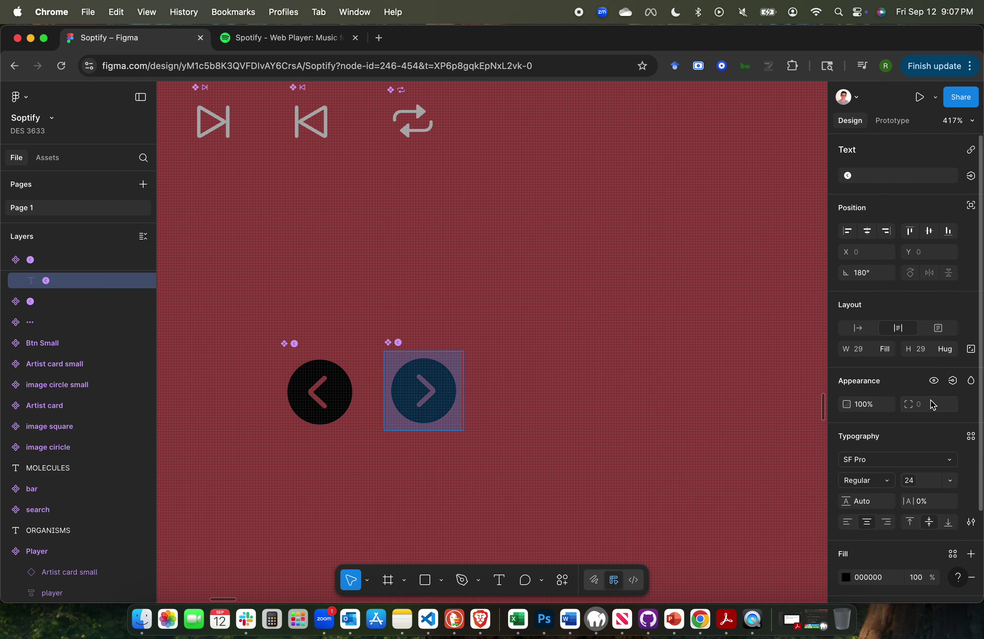
scroll(934, 407, "down", 3)
left_click(952, 385)
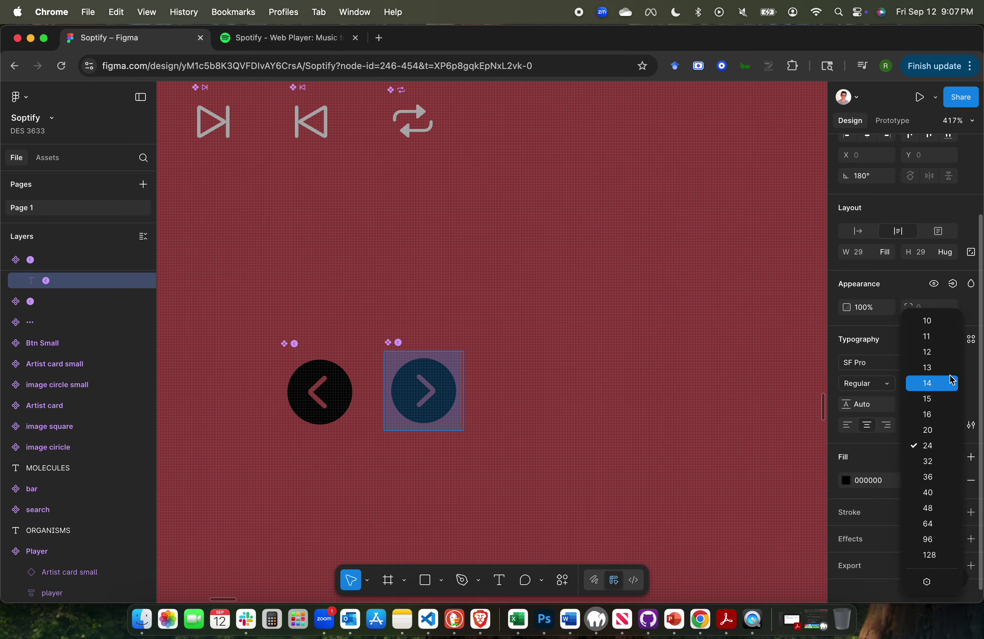
left_click(948, 585)
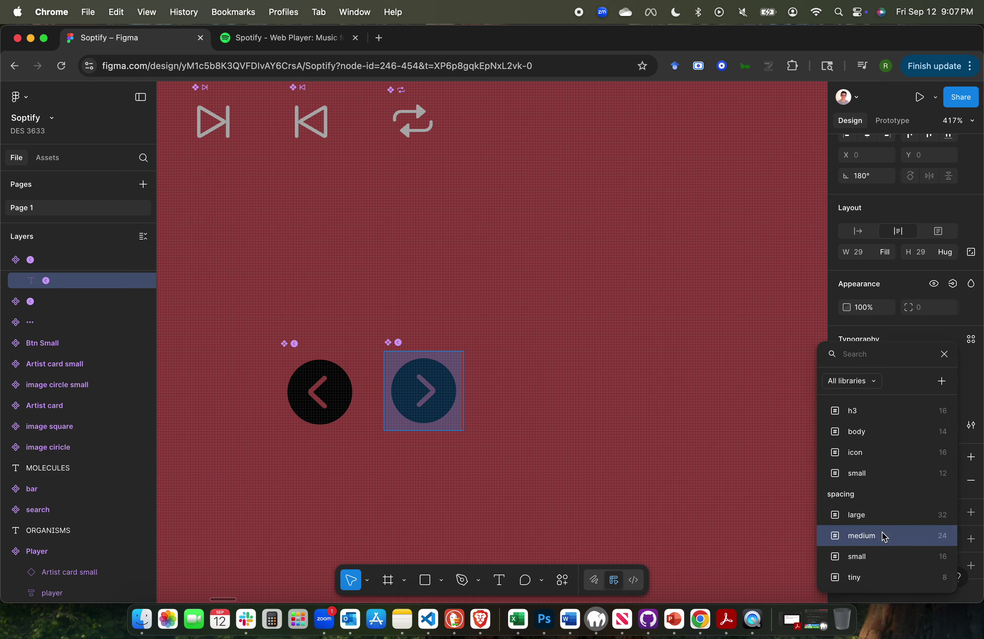
left_click(730, 431)
left_click(25, 280)
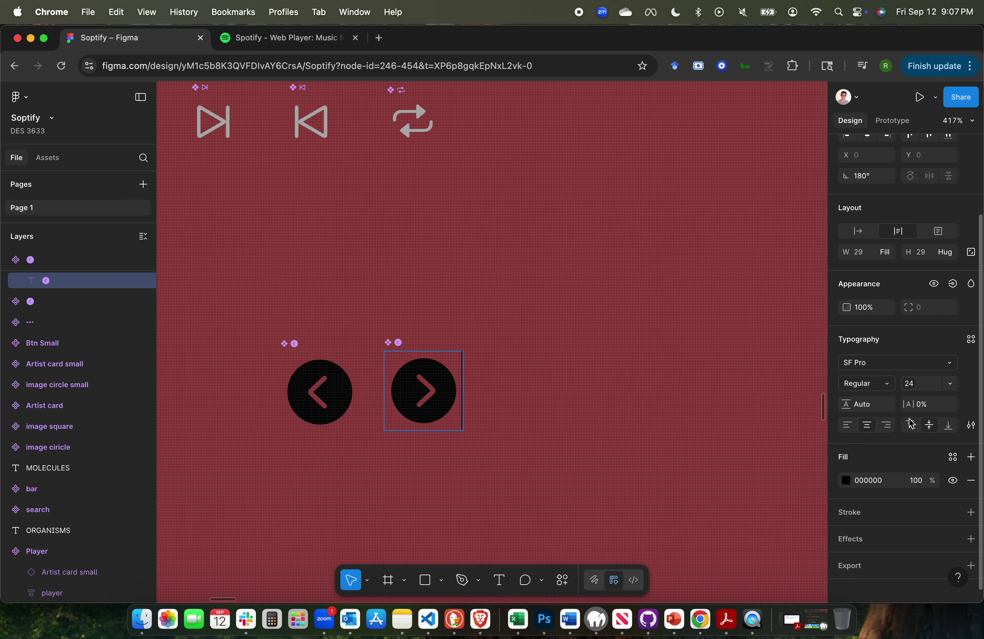
left_click(953, 389)
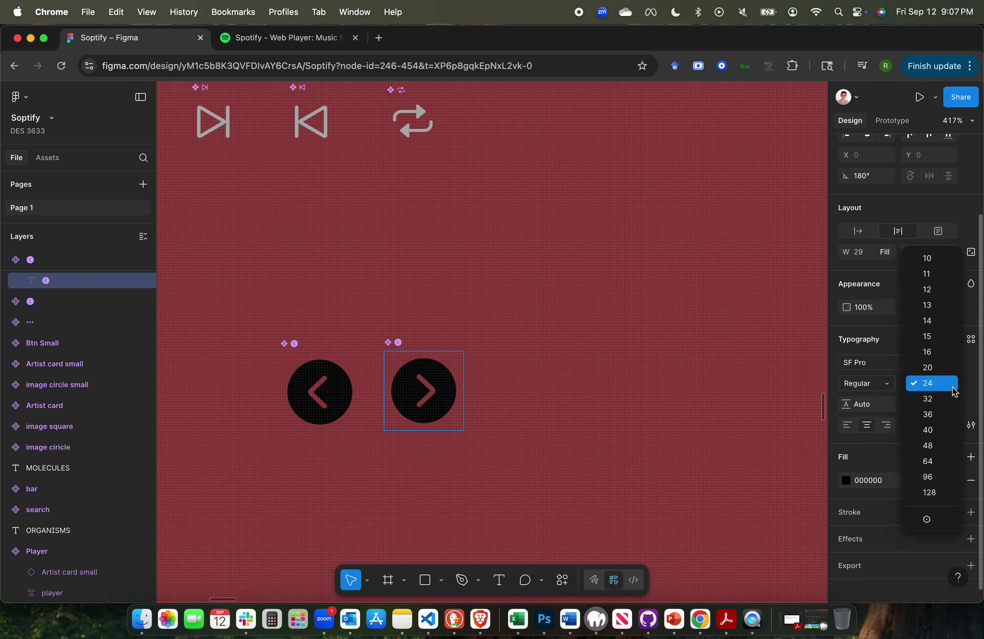
left_click(930, 518)
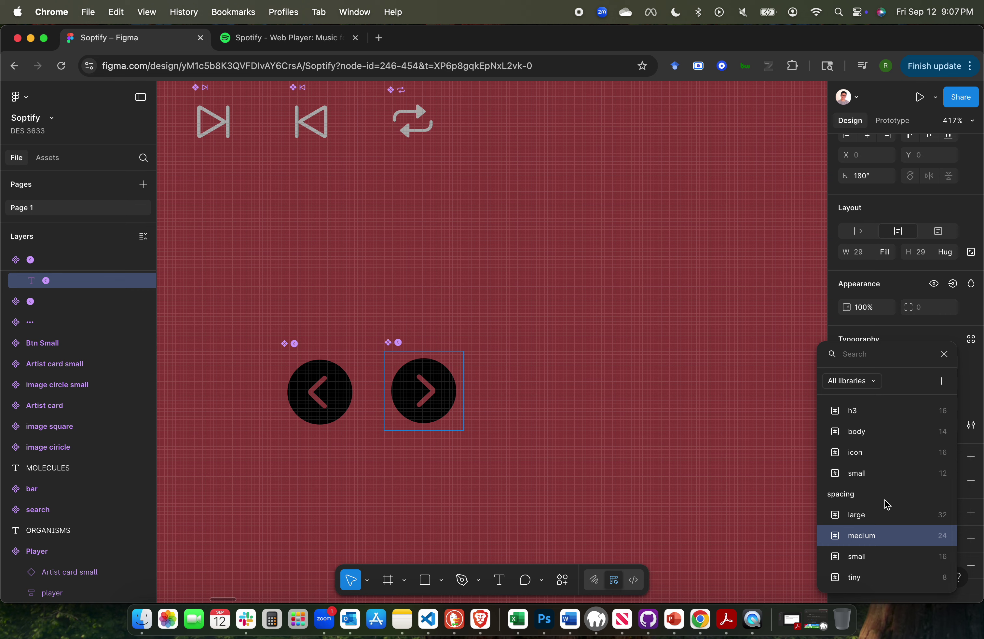
scroll(867, 531, "up", 3)
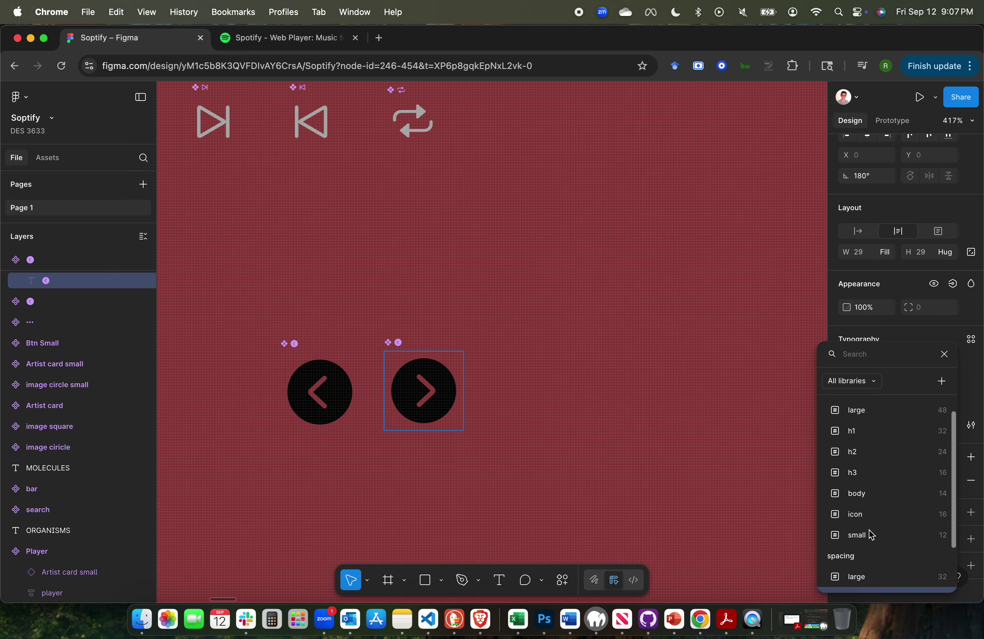
left_click(862, 481)
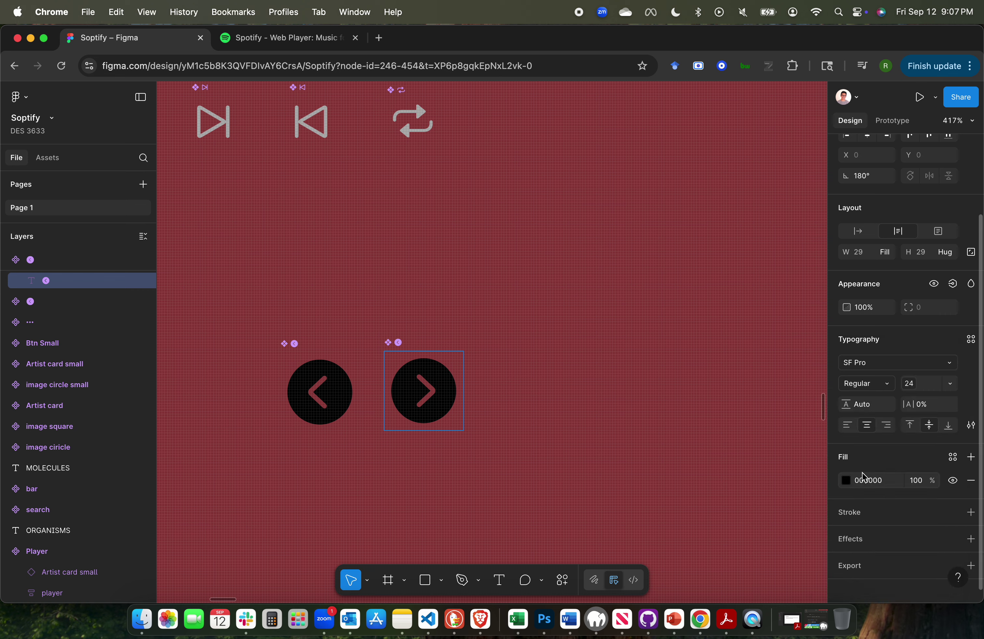
Try the icon font size variable (16) on the right-pointing chevron glyph and undo the change.
left_click(326, 396)
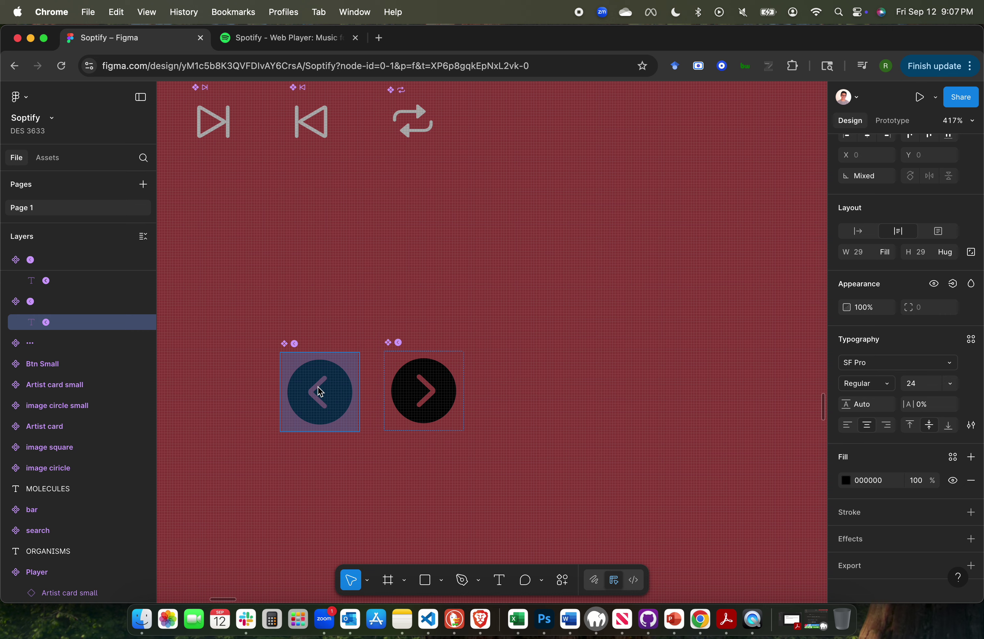
left_click(47, 280)
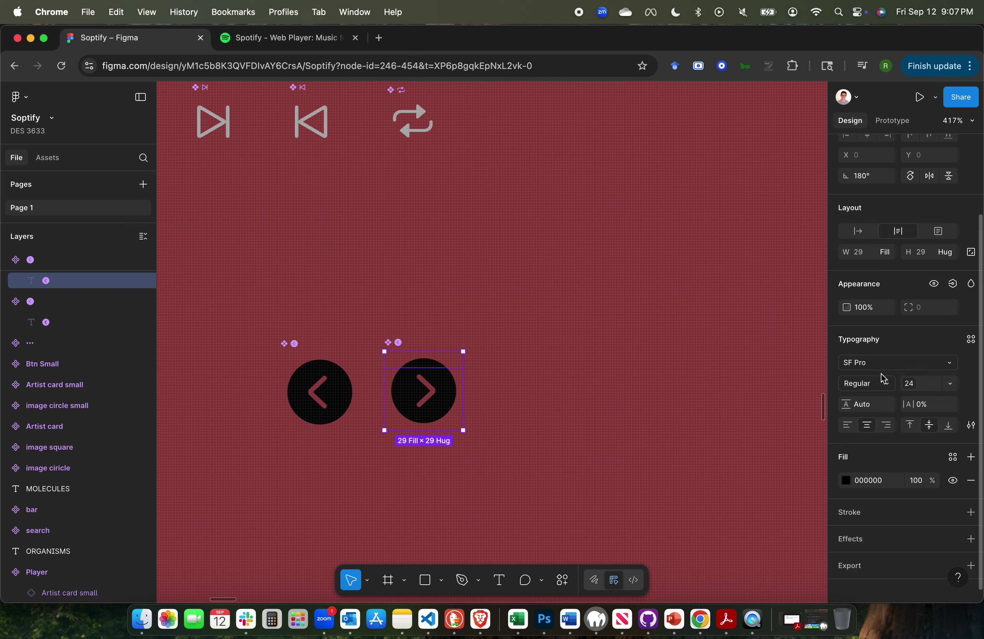
left_click(950, 383)
left_click(927, 521)
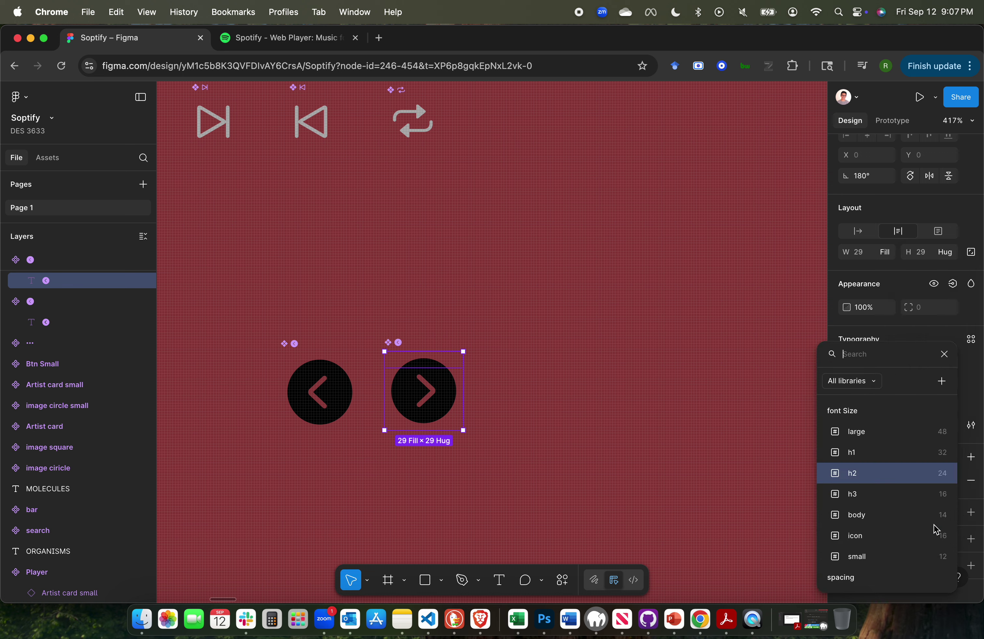
left_click(878, 539)
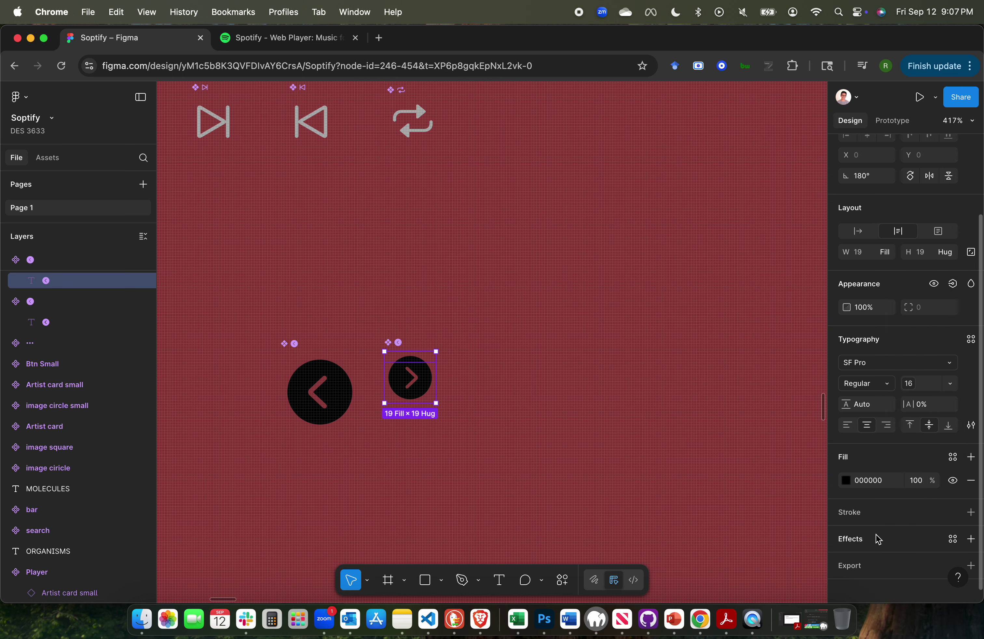
key("super+z")
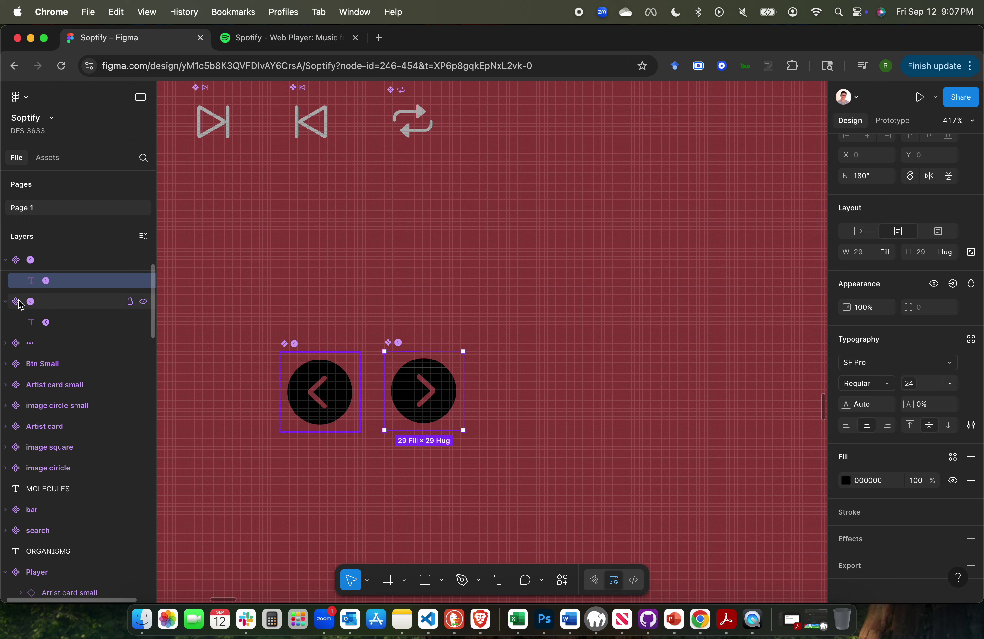
Bind the font size of the left-pointing chevron circle glyph to the h2 font size variable (24).
scroll(68, 325, "up", 3)
left_click(326, 398)
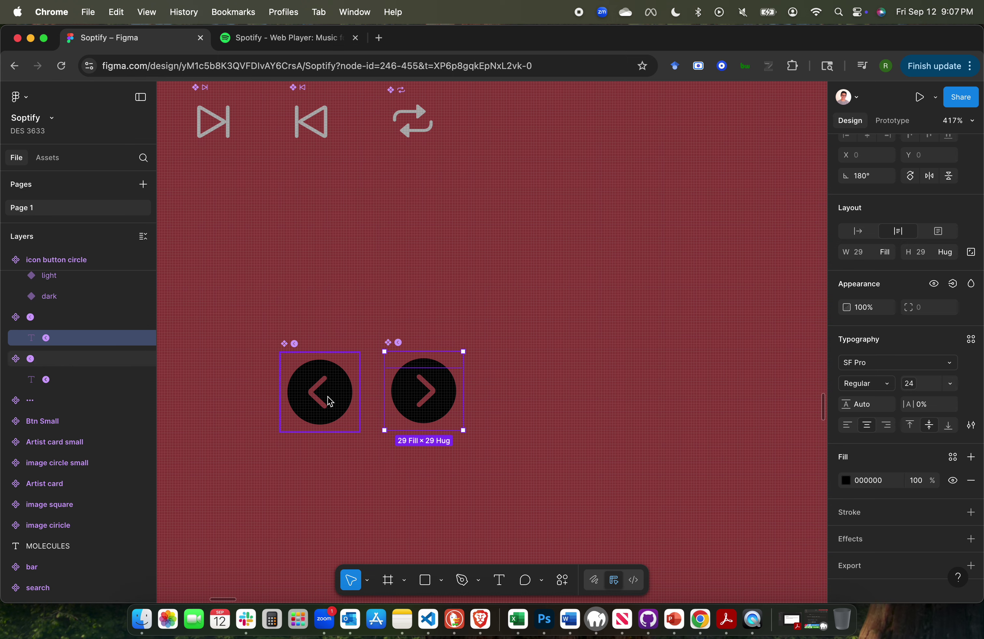
double_click(328, 398)
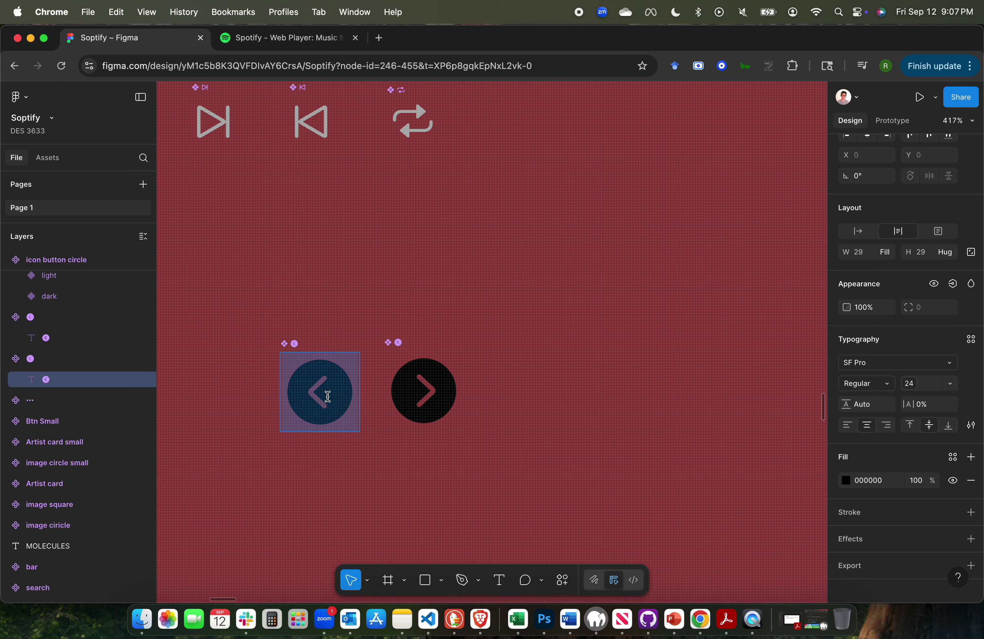
left_click(950, 383)
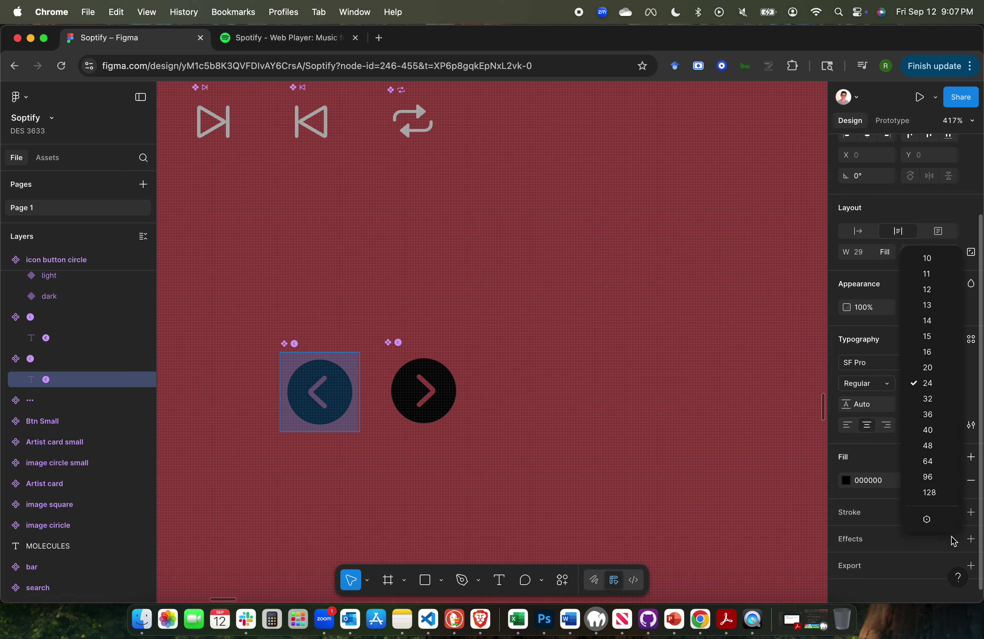
left_click(935, 522)
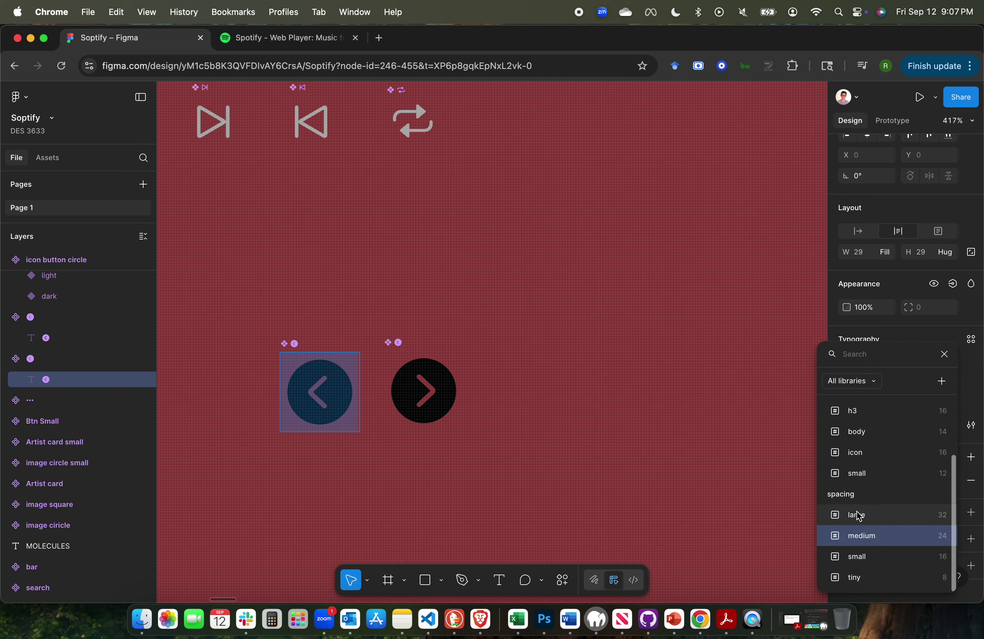
left_click(866, 421)
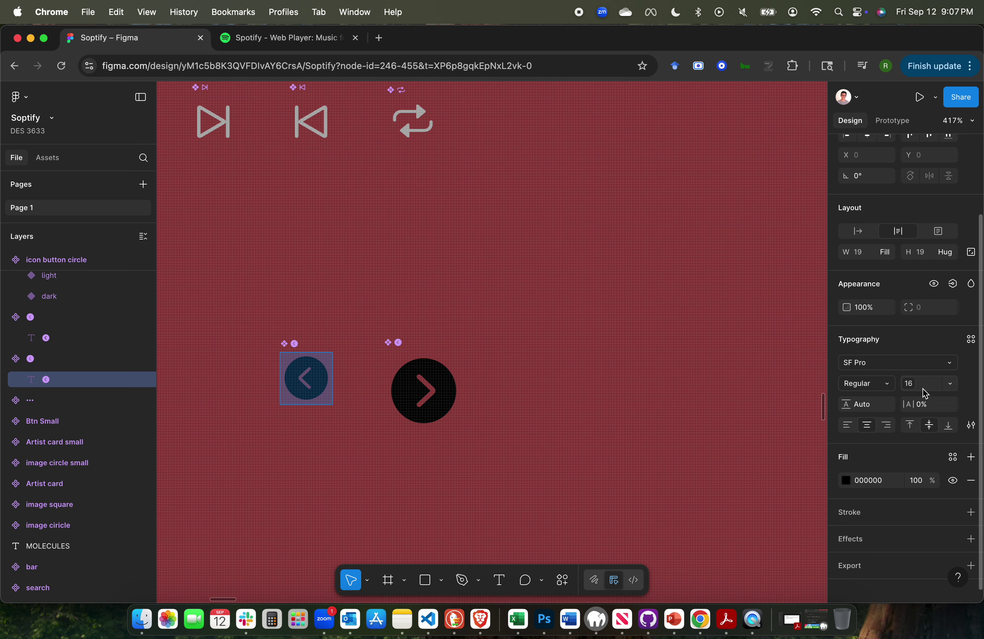
left_click(950, 383)
left_click(928, 553)
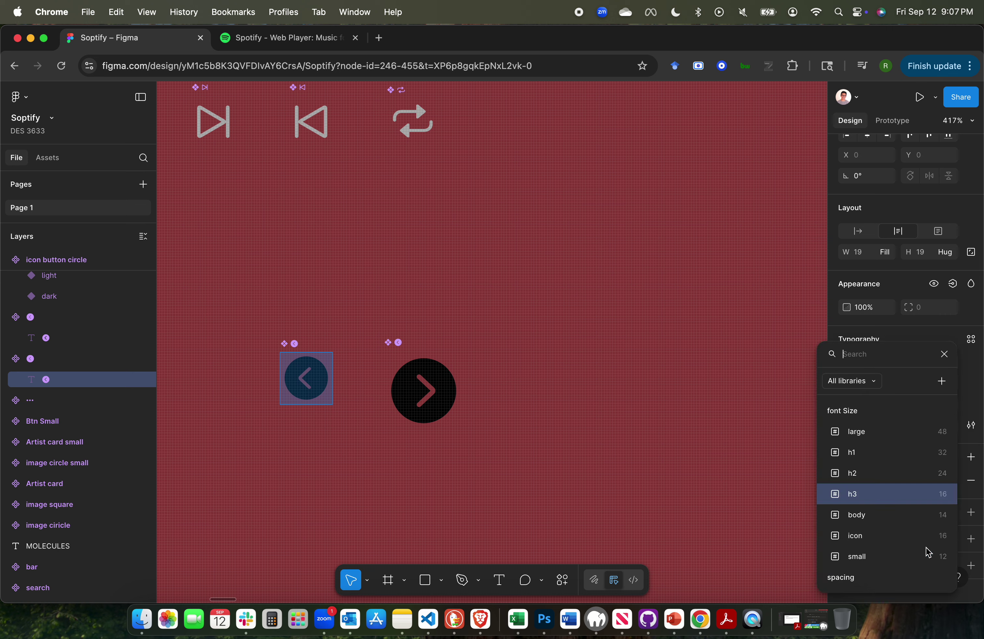
left_click(864, 476)
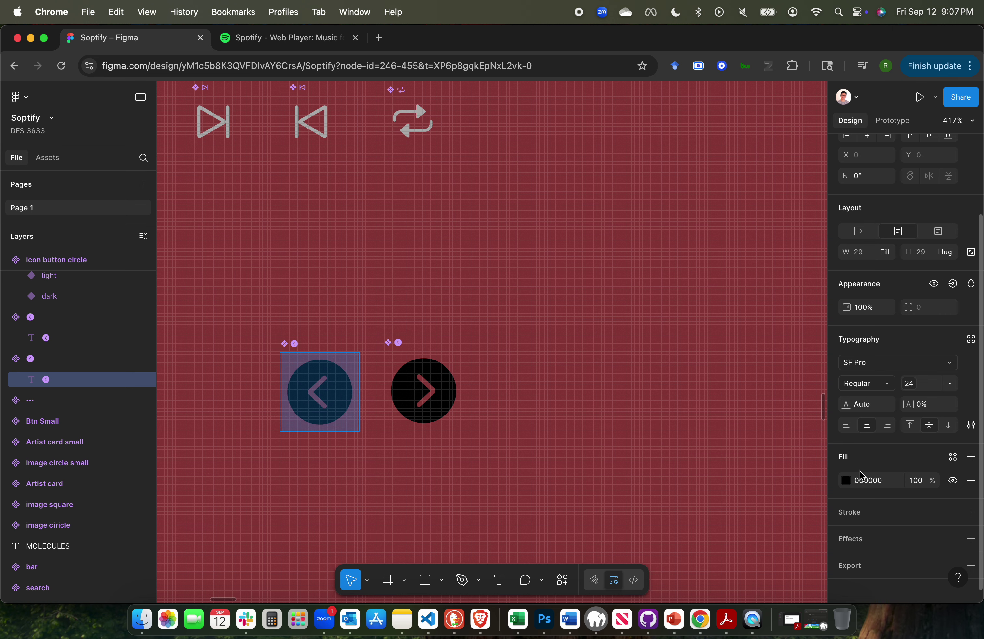
Inspect the left and right chevron circle components in turn and view them alongside the other icon atoms.
left_click(302, 341)
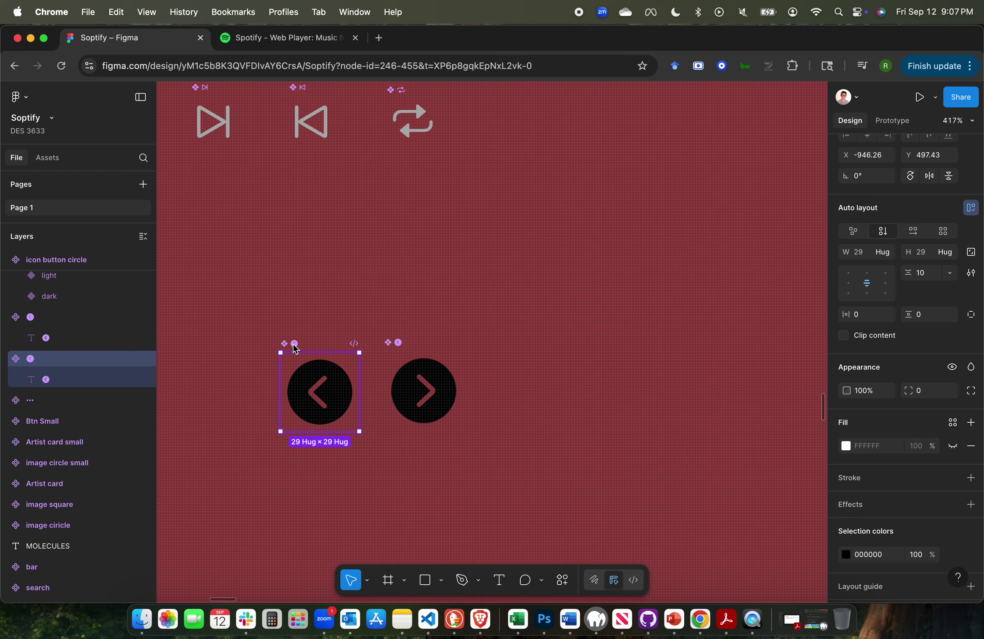
left_click(222, 386)
left_click(320, 417)
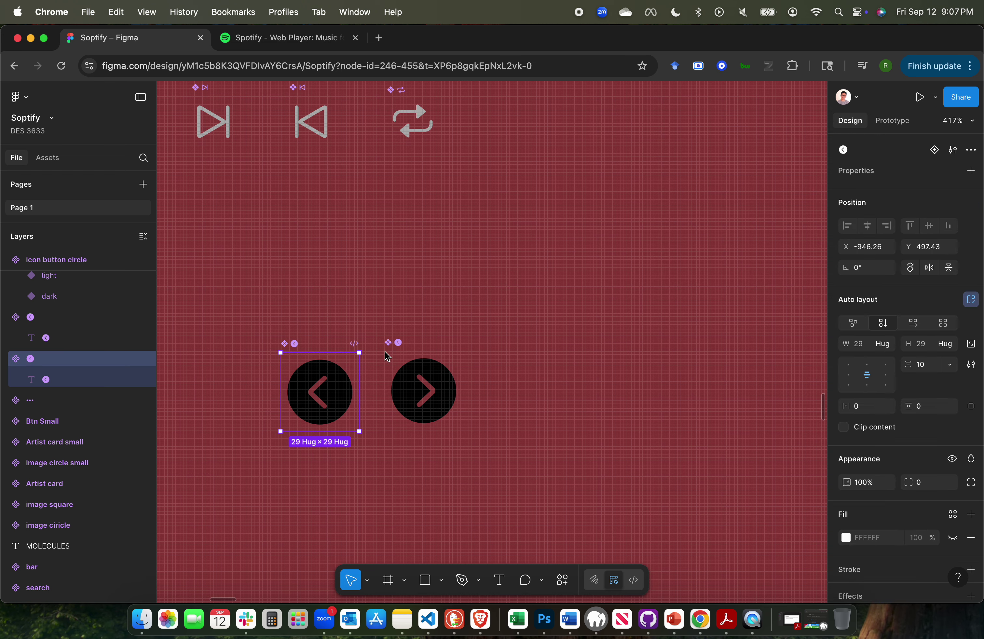
left_click(396, 345)
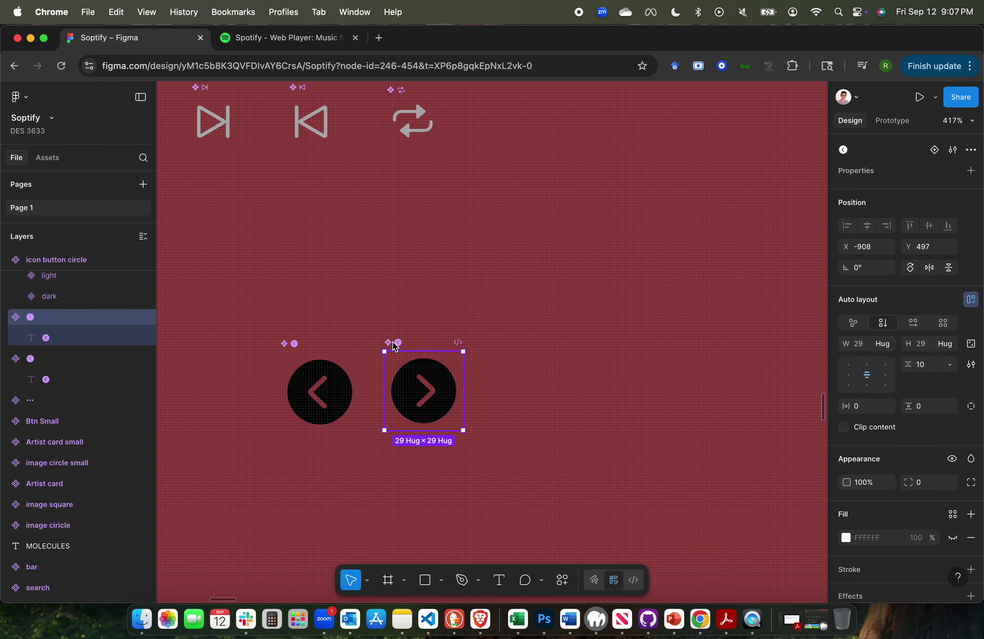
left_click(629, 379)
scroll(628, 379, "down", 5)
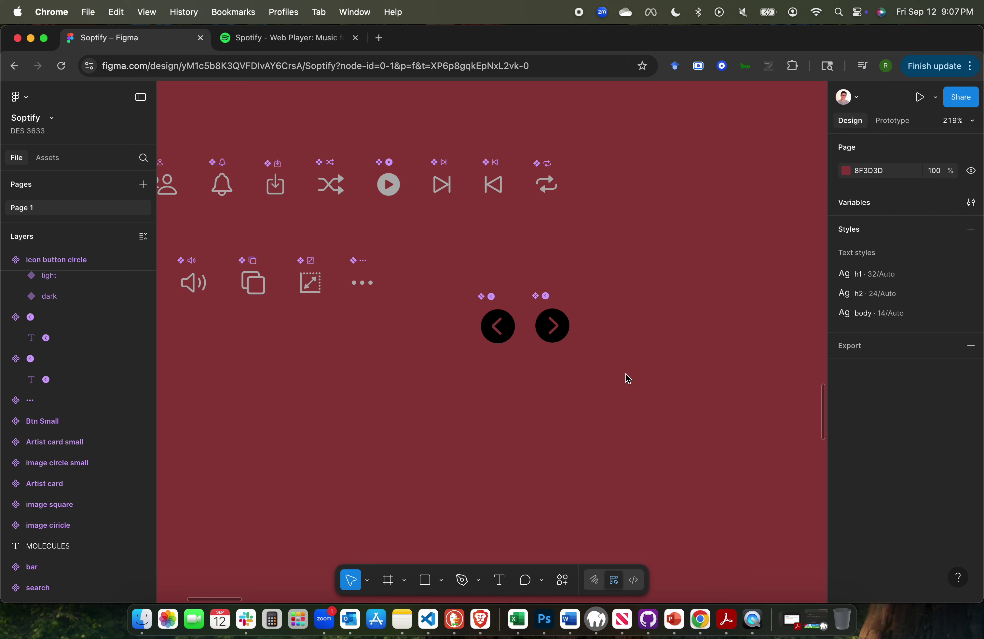
Delete the circular left-arrow component beneath the icon rows.
scroll(628, 378, "up", 5)
scroll(627, 378, "up", 2)
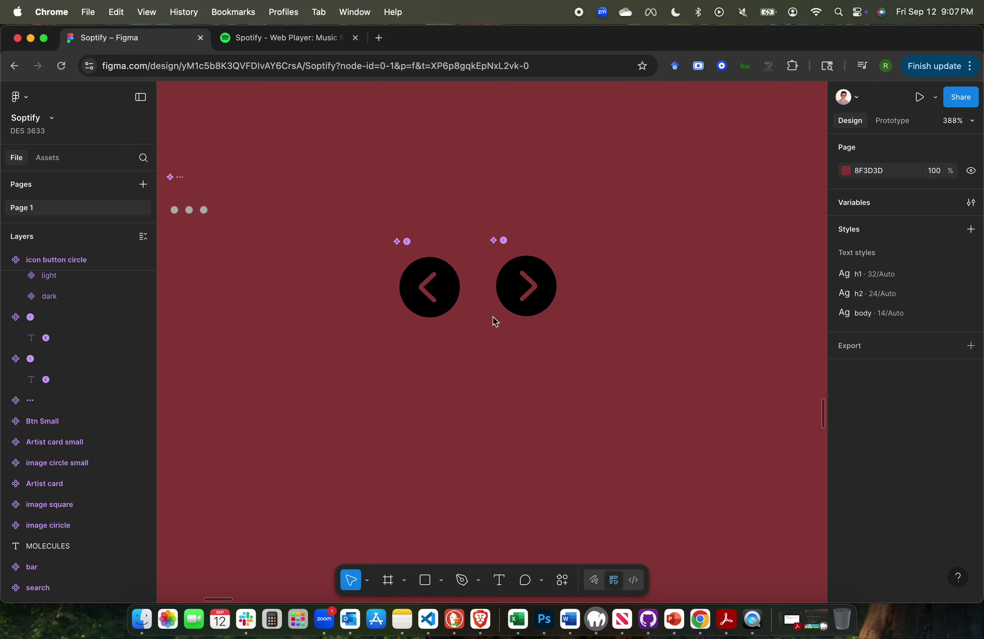
left_click(421, 258)
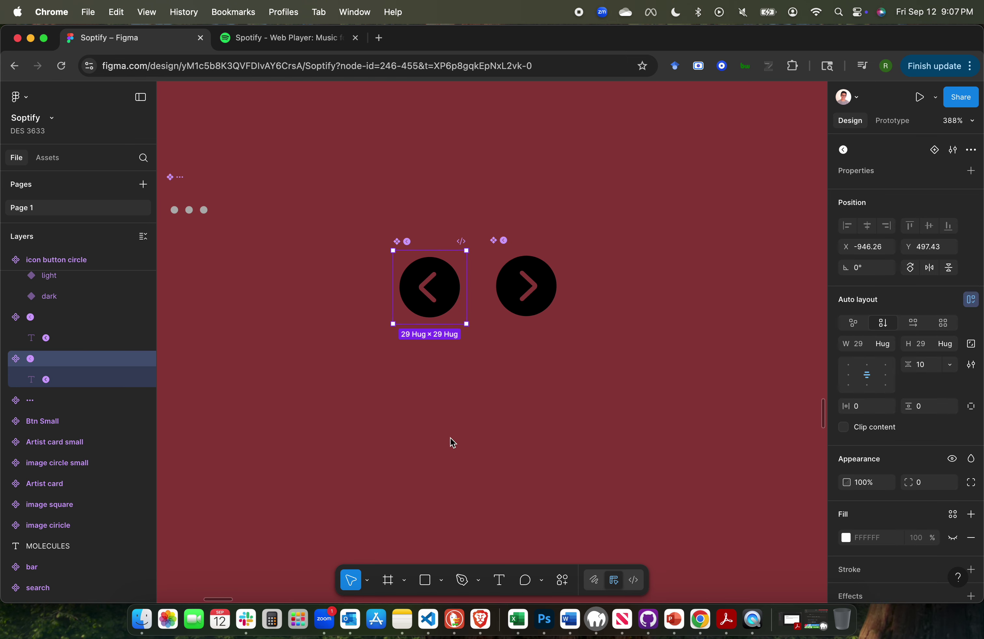
key("BackSpace")
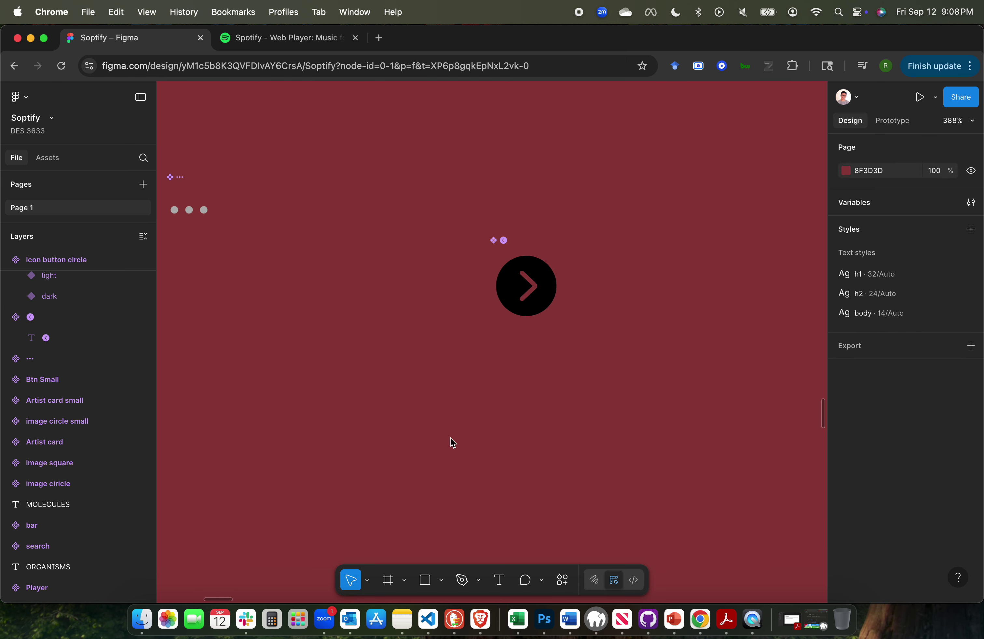
Create an instance of the circular right-arrow component and place it below and to the left of the original, around X -965, Y 544.
left_click(504, 241)
scroll(504, 243, "up", 5)
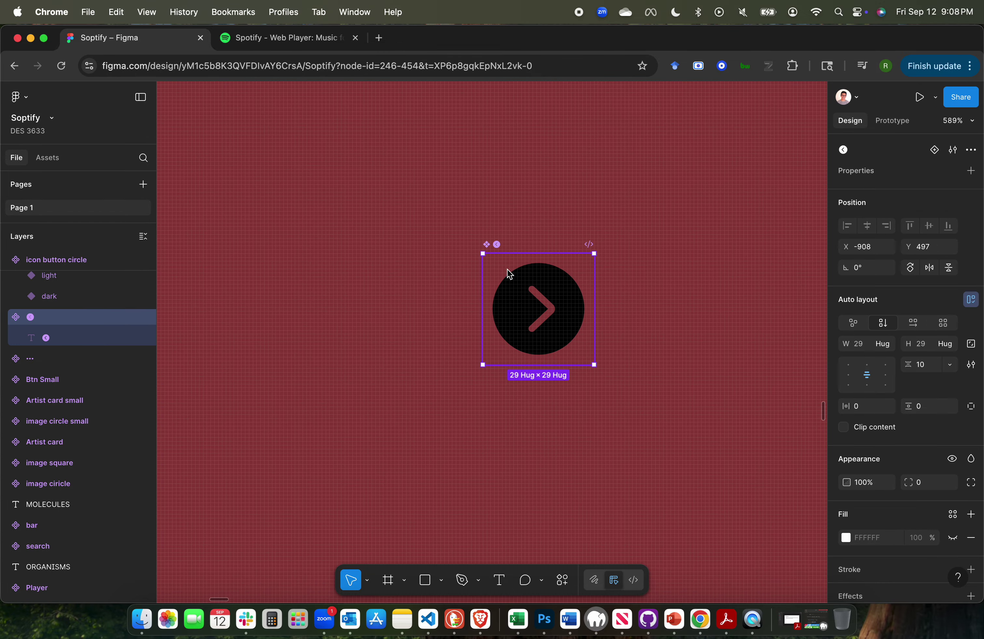
scroll(492, 262, "down", 3)
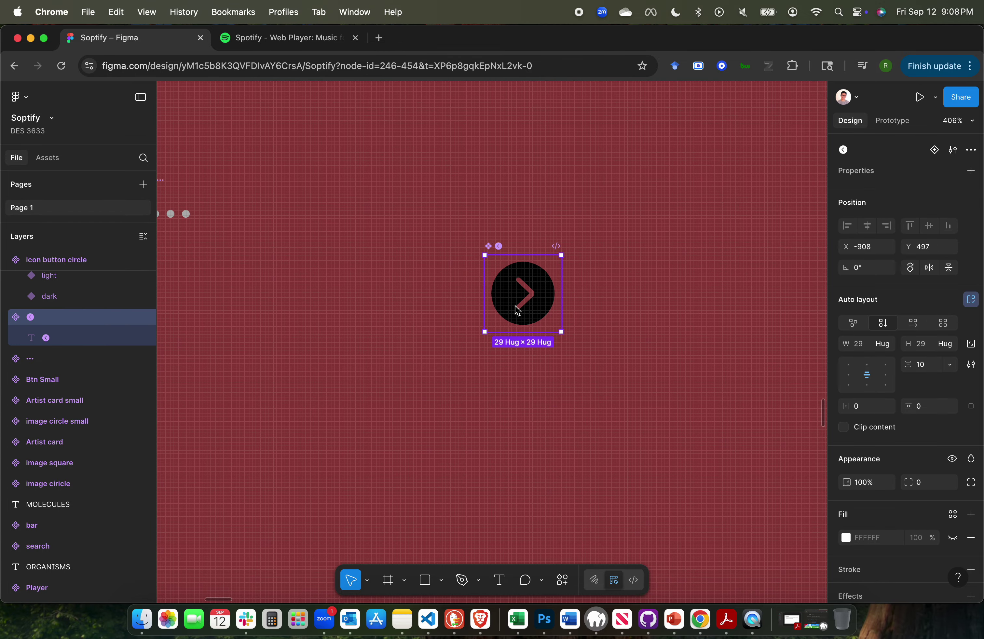
key("super+d")
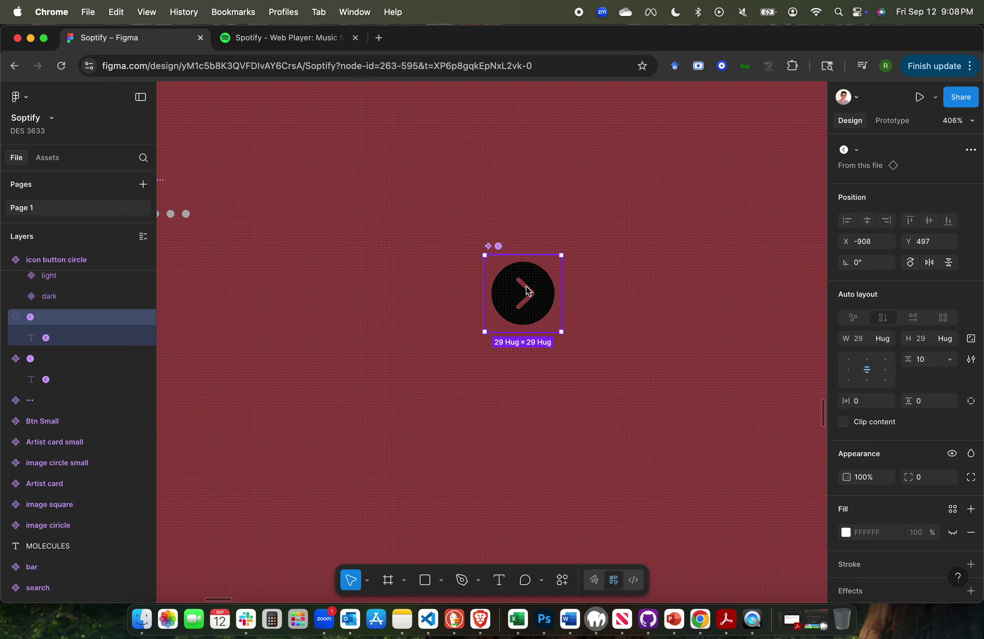
left_click_drag(527, 291, 376, 416)
scroll(364, 434, "down", 3)
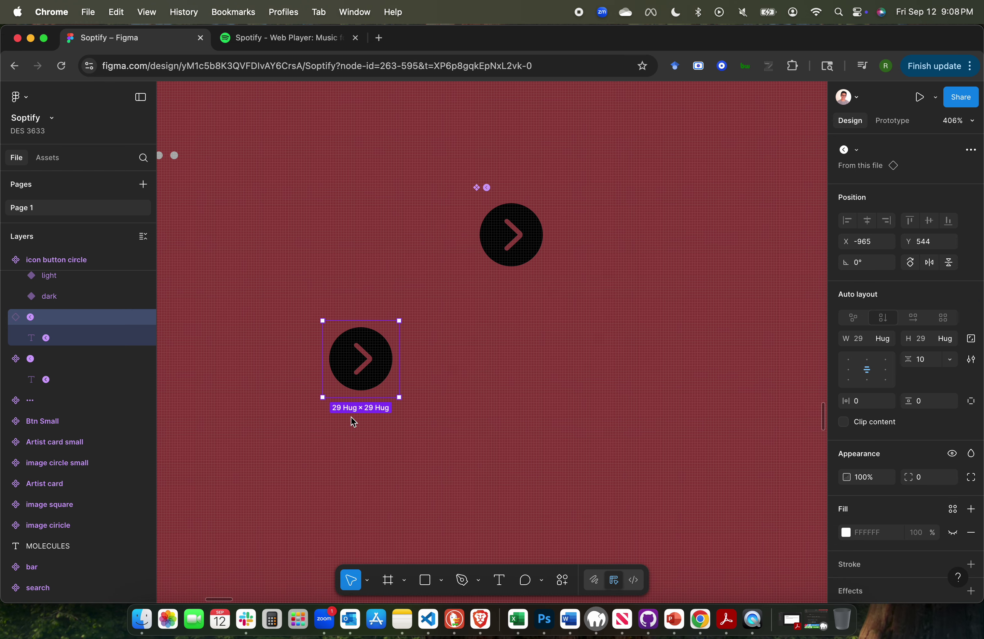
Duplicate the arrow instance, place the copy to its right, and rotate the copy 180°.
key("super+d")
left_click_drag(370, 386, 613, 369)
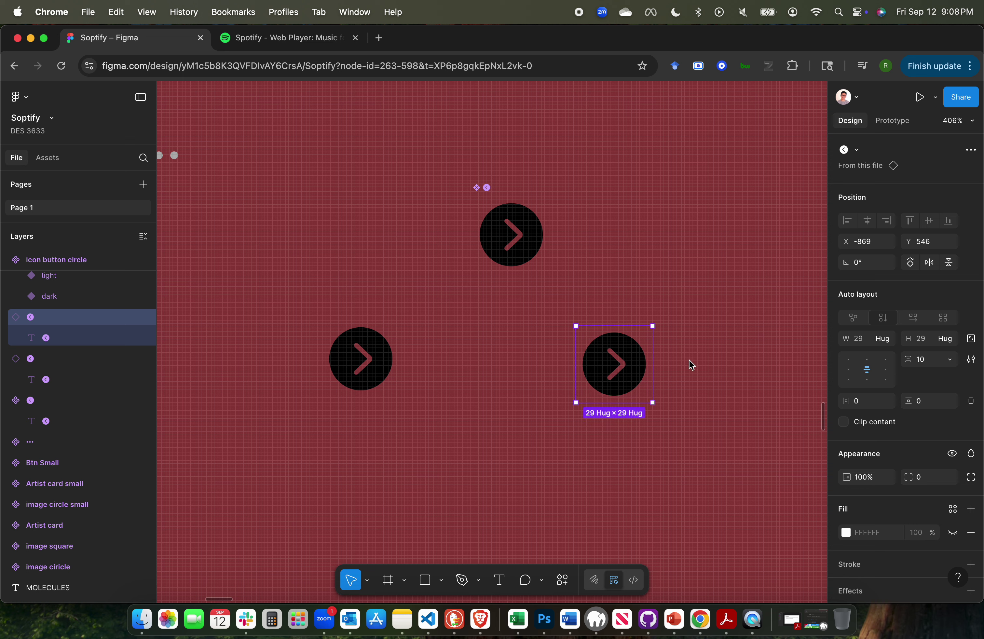
left_click(869, 262)
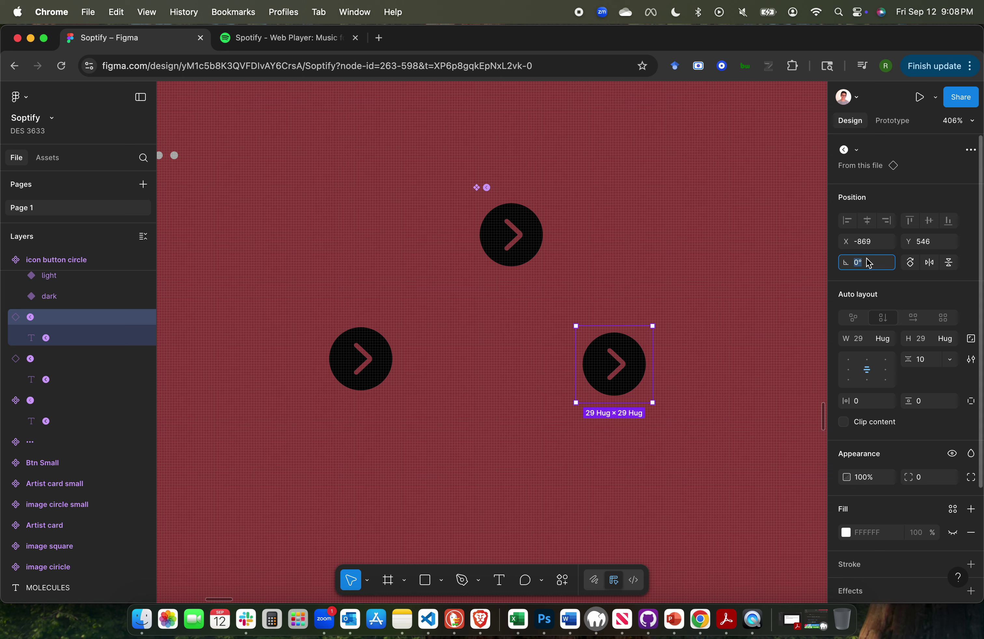
type("180")
key("Return")
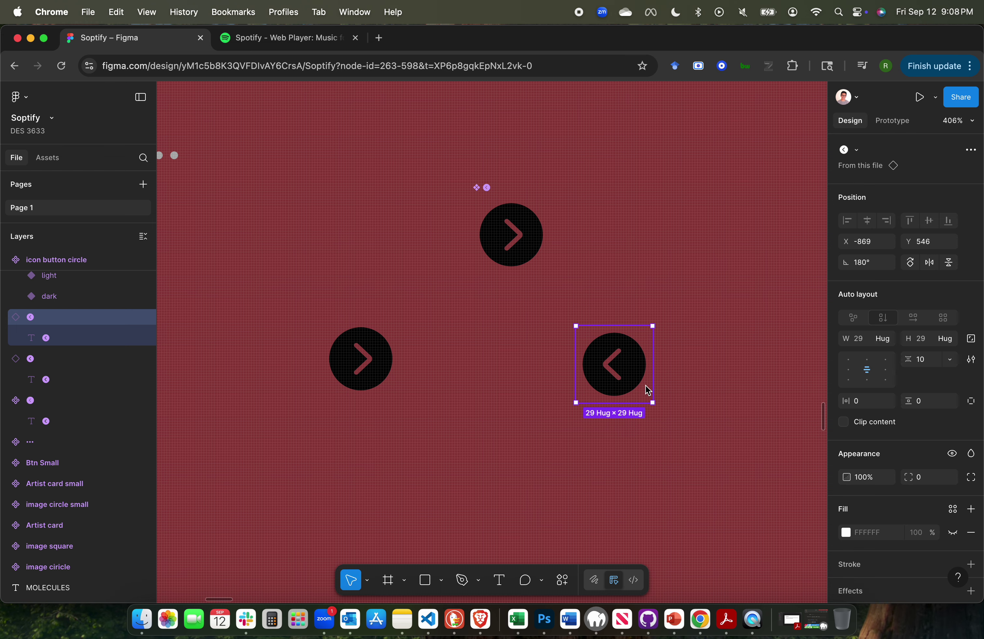
Move the rotated arrow to the left of the other instance at Y 544, and shift the right-pointing instance further right.
scroll(620, 379, "left", 3)
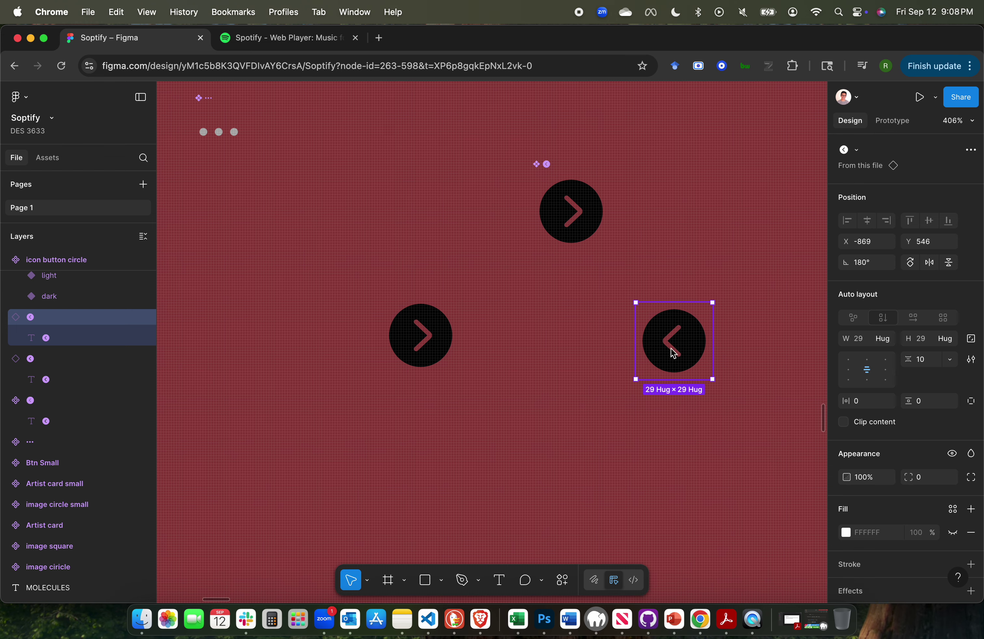
left_click_drag(673, 353, 243, 347)
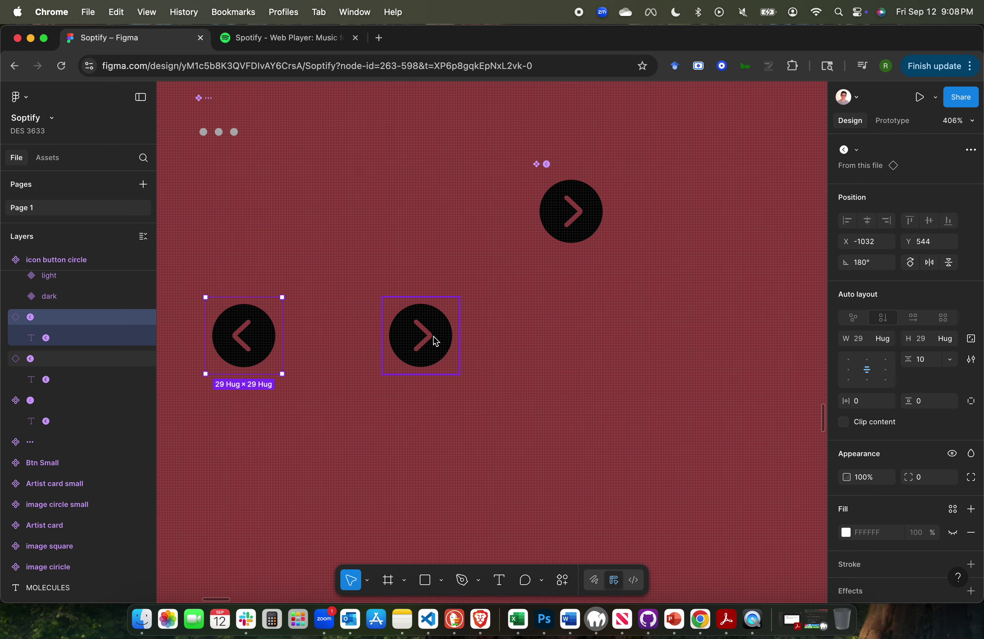
left_click_drag(435, 341, 493, 341)
left_click(253, 348)
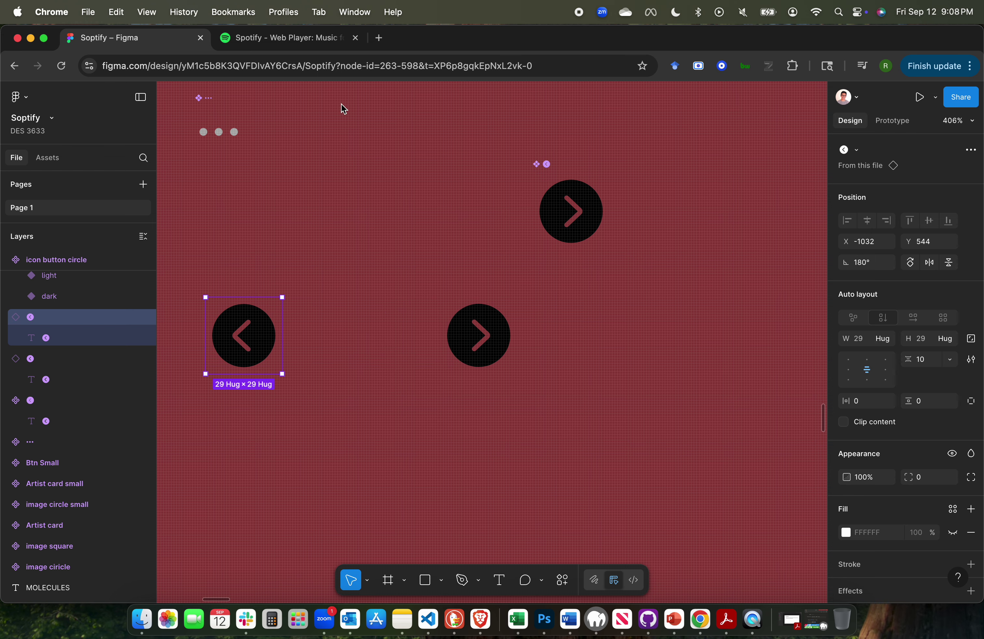
Switch to the Spotify web player and examine the previous and next arrows on the Rock Classics card.
left_click(301, 16)
left_click(330, 40)
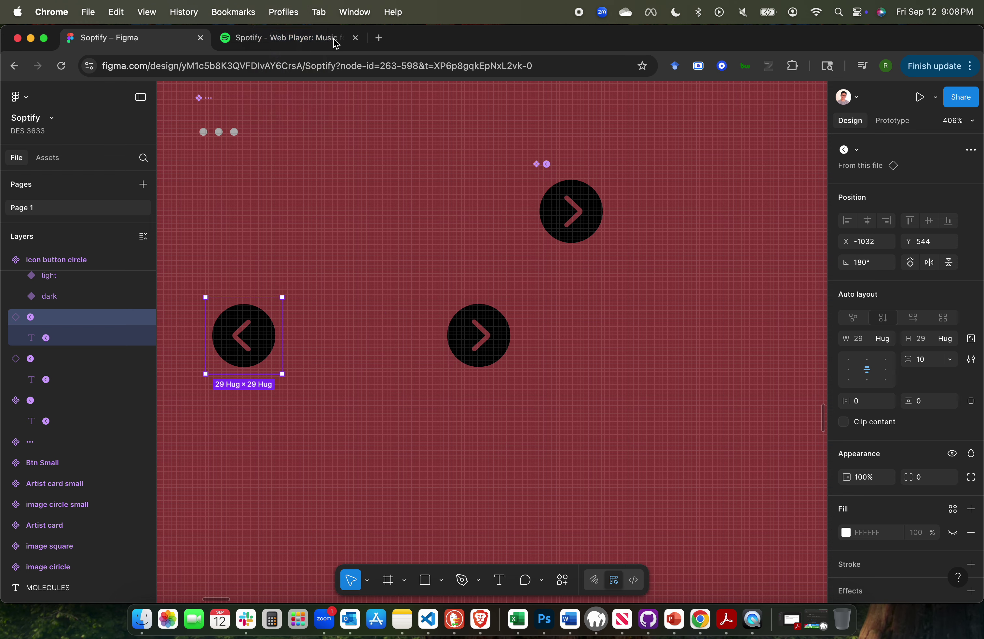
left_click(289, 46)
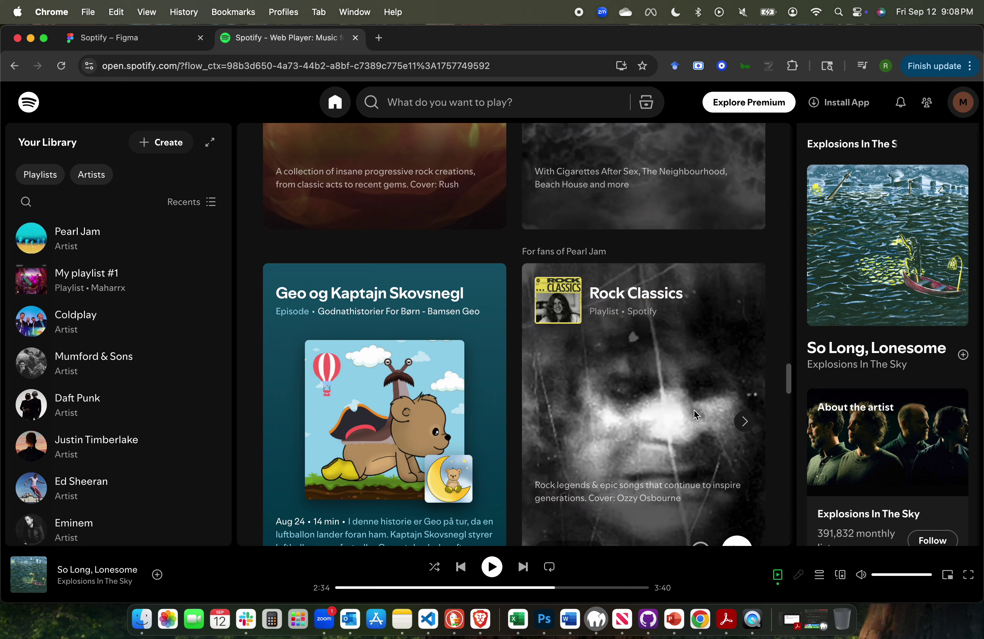
left_click(745, 421)
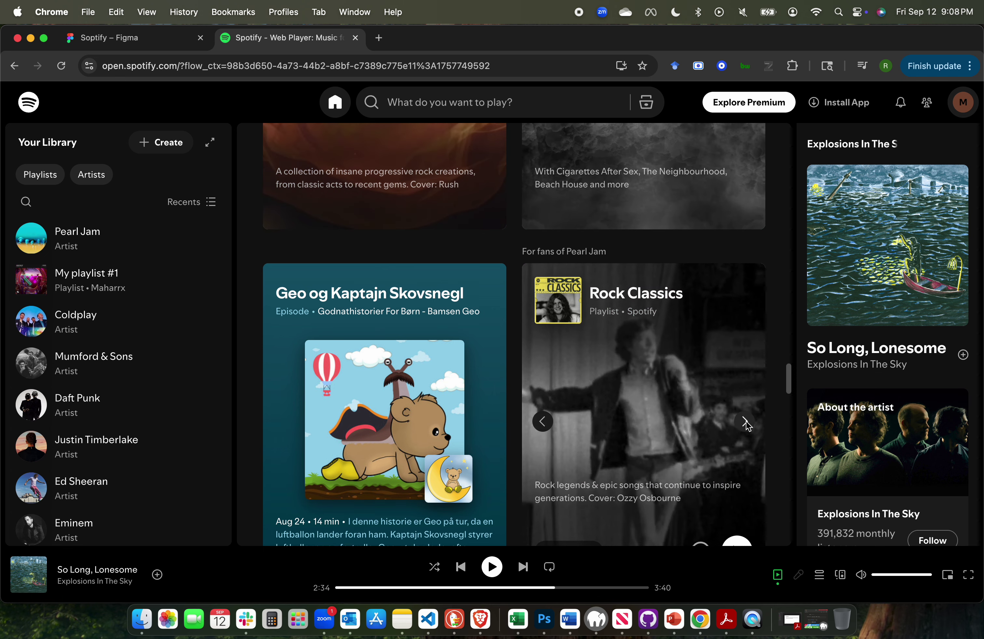
left_click(157, 39)
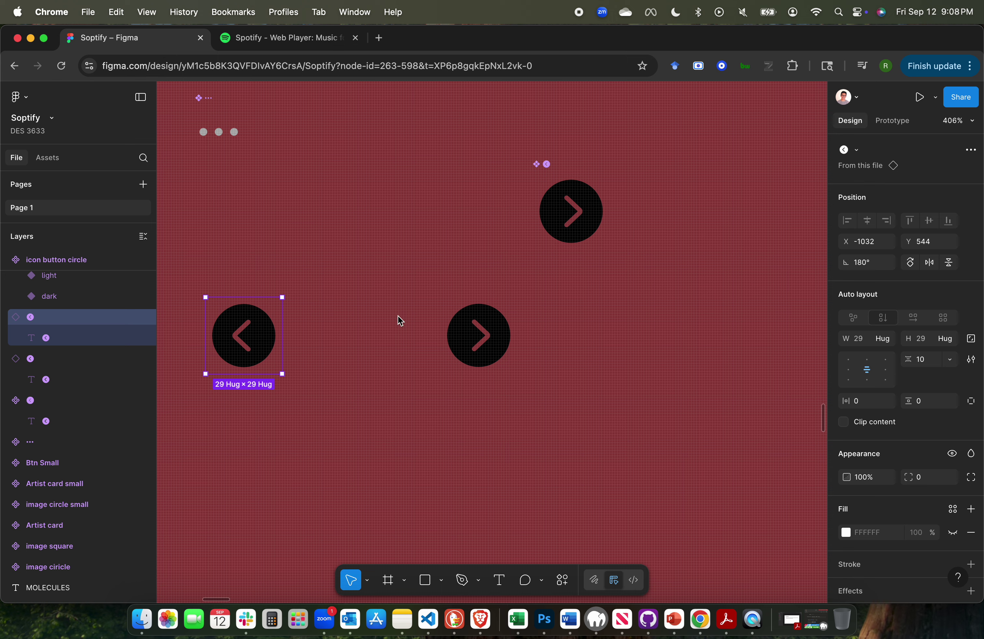
Move the left-pointing arrow instance slightly closer to the right-pointing one, to about X -1027.
left_click(375, 365)
left_click_drag(237, 340, 244, 342)
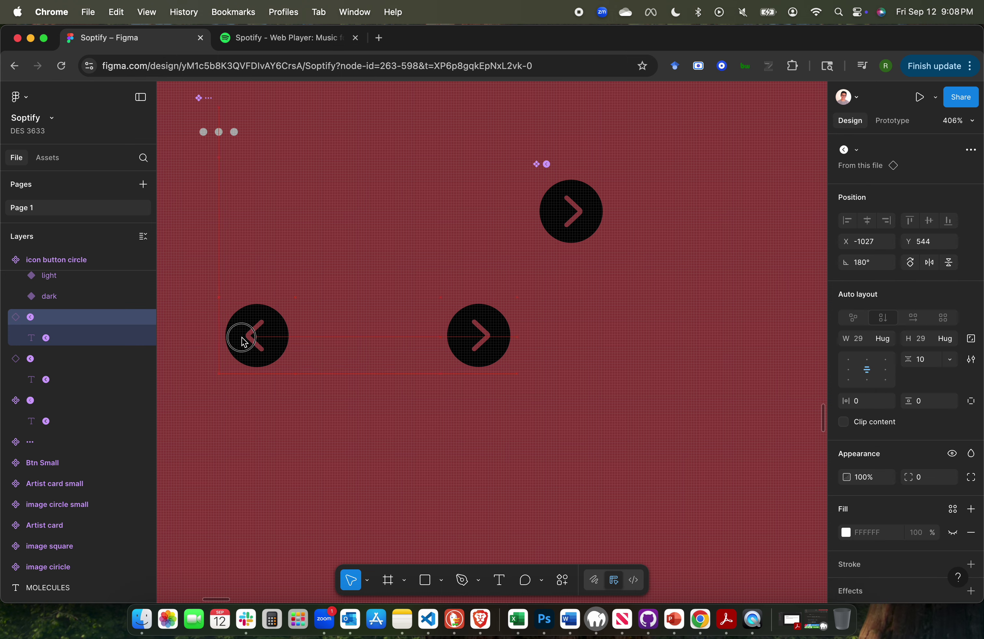
left_click(498, 345)
left_click(272, 336)
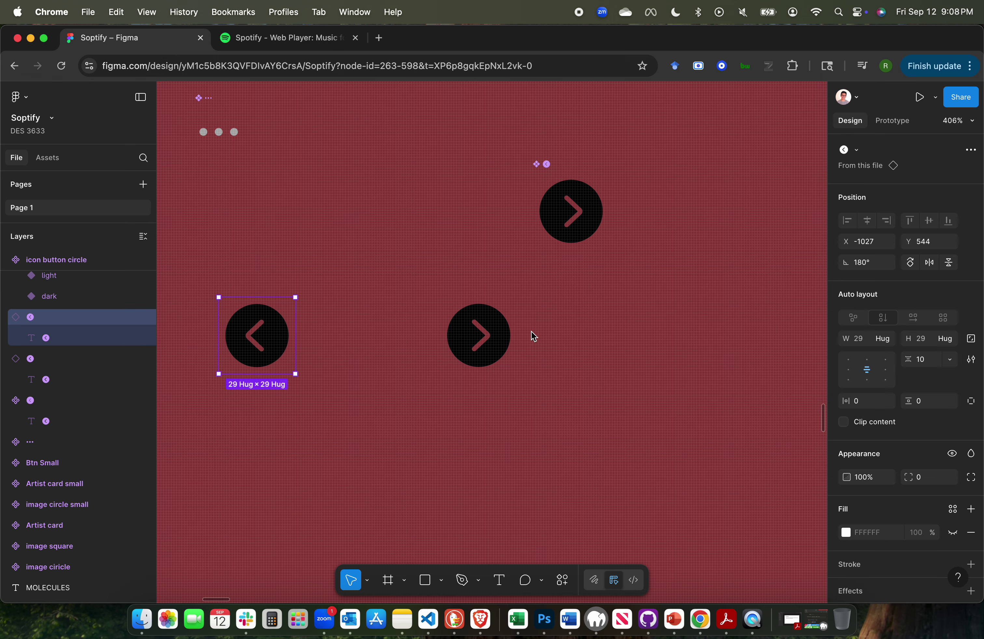
left_click(485, 345, "shift")
scroll(485, 345, "left", 3)
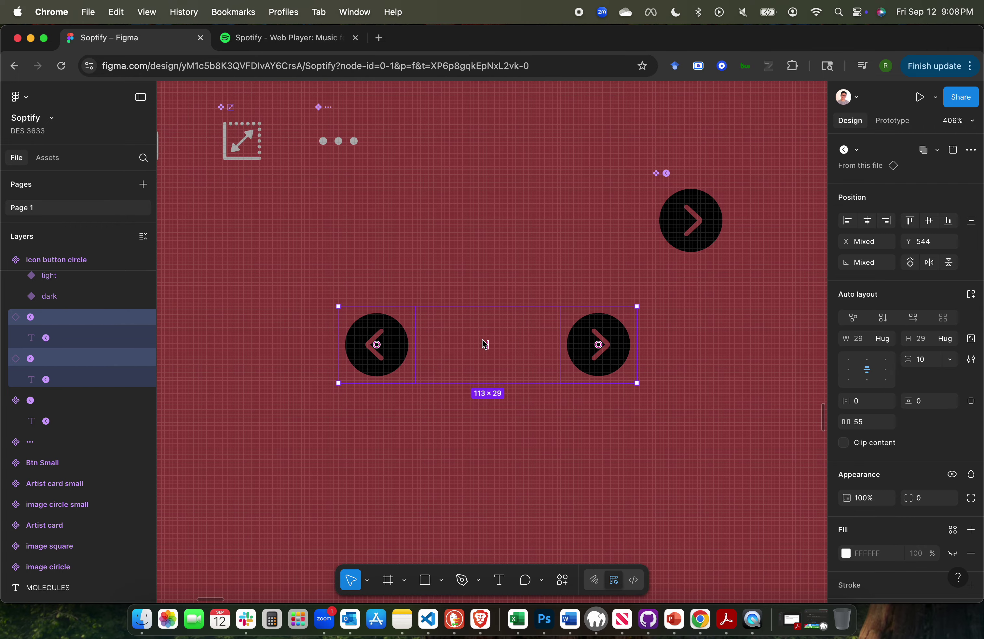
left_click(316, 461)
left_click(382, 343)
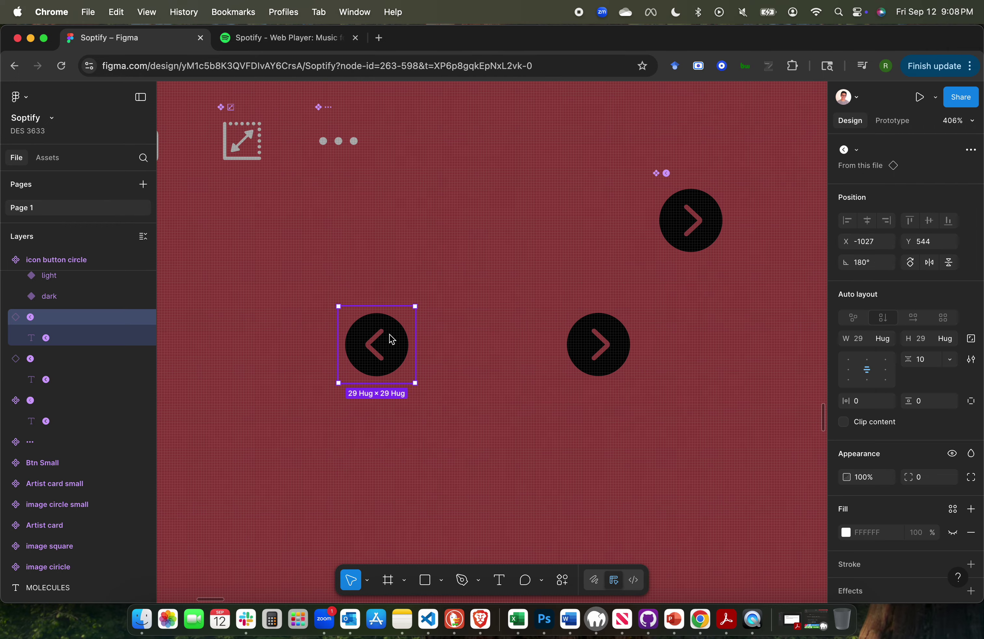
left_click(615, 345, "shift")
left_click(598, 361)
scroll(570, 418, "down", 5)
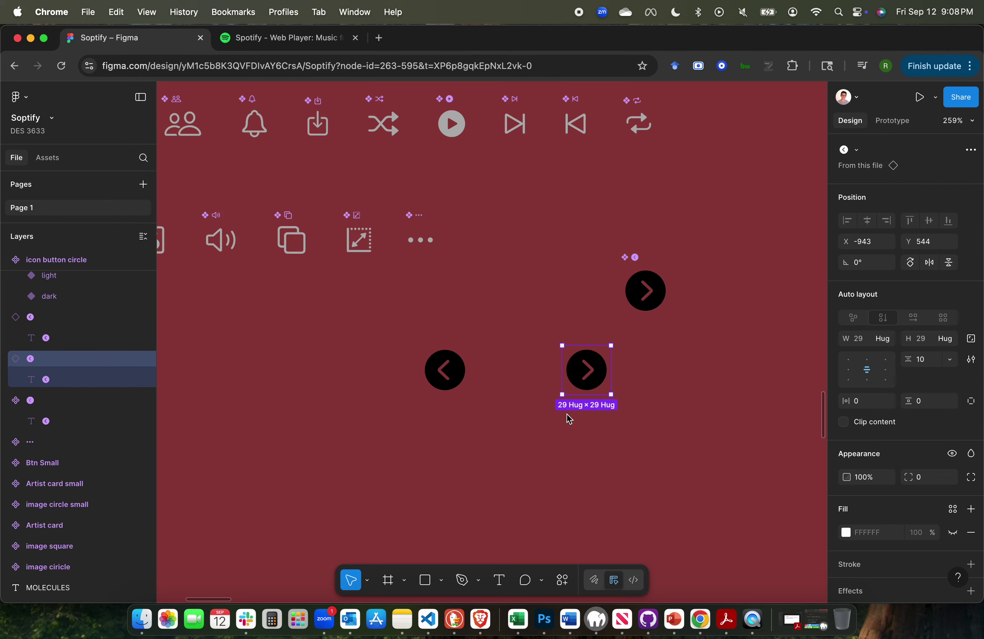
Wrap the left and right arrow instances together in an auto layout frame, checking the Spotify card's arrow arrangement for reference.
left_click(445, 371)
left_click(592, 374, "shift")
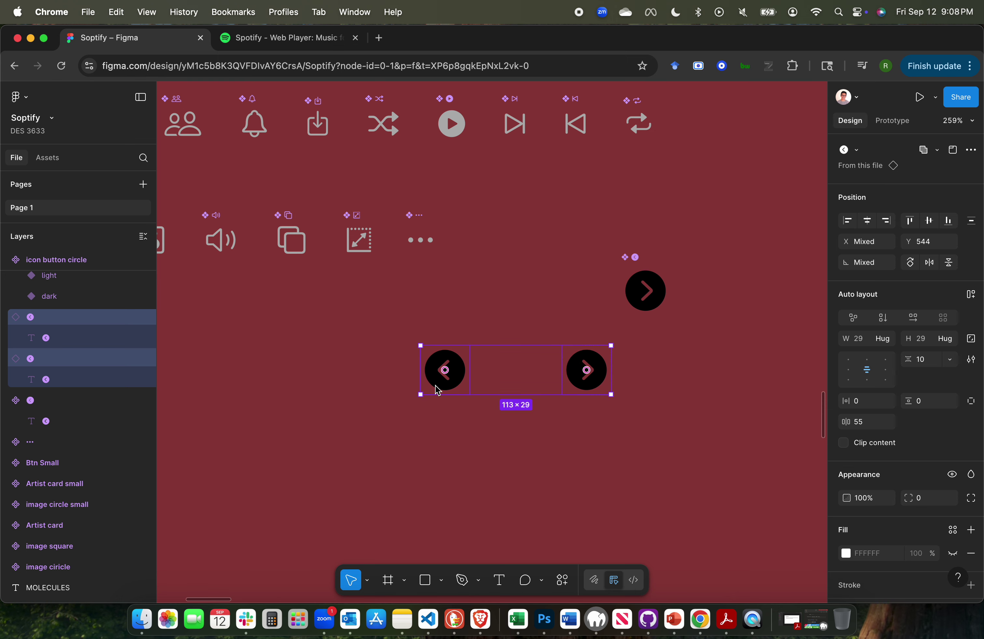
scroll(436, 390, "down", 3)
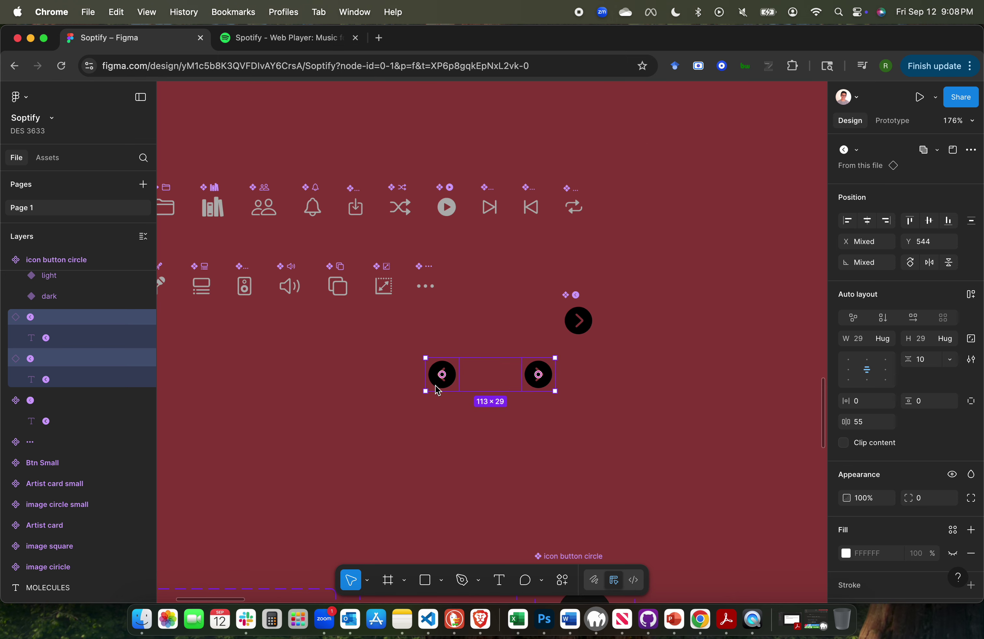
scroll(436, 391, "up", 5)
left_click(323, 37)
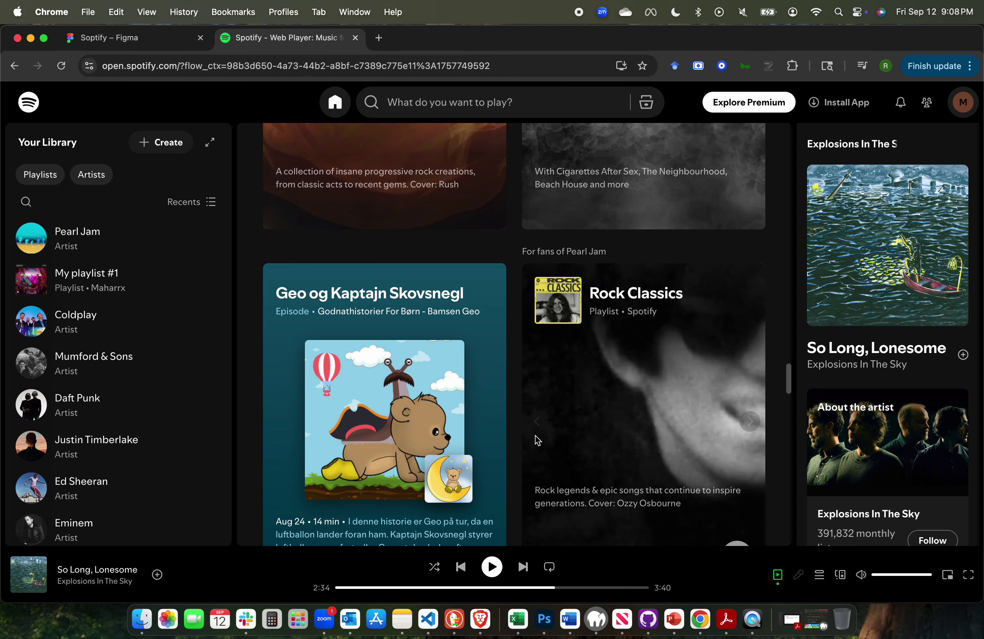
left_click(145, 39)
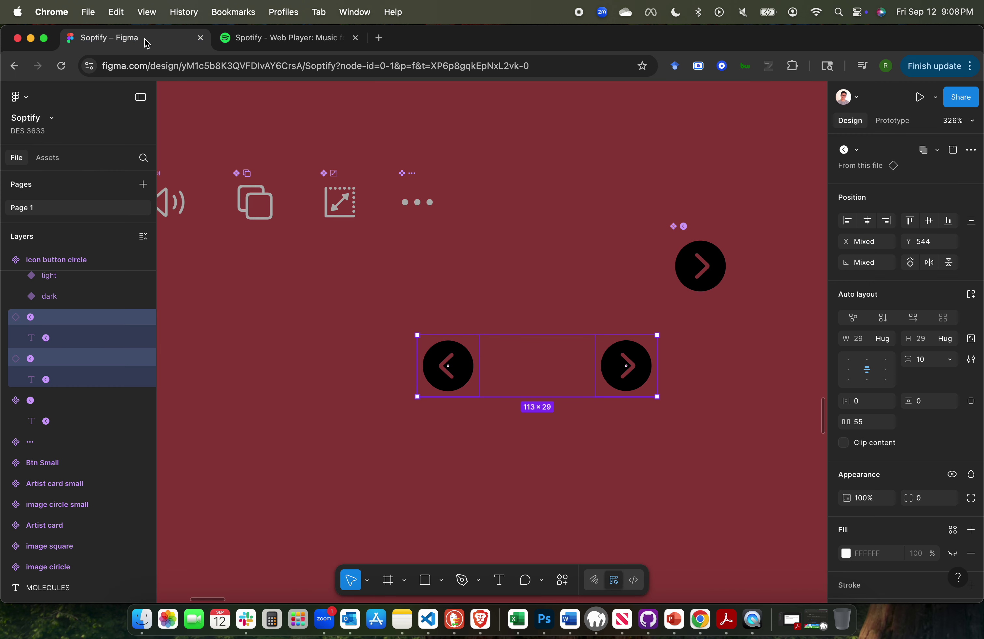
key("shift+a")
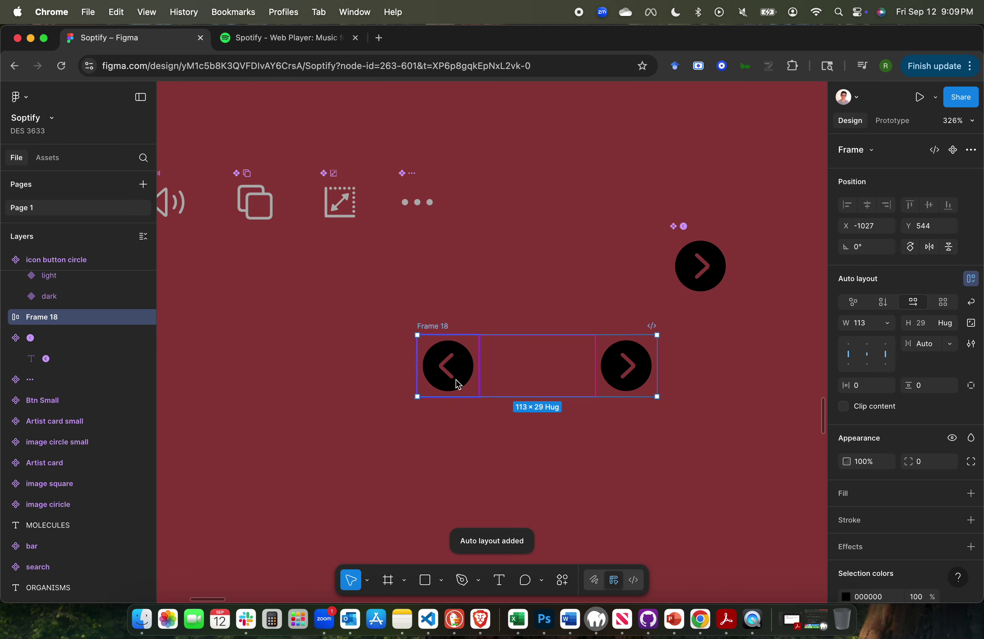
Rename the arrows' auto layout frame as card nav.
double_click(63, 318)
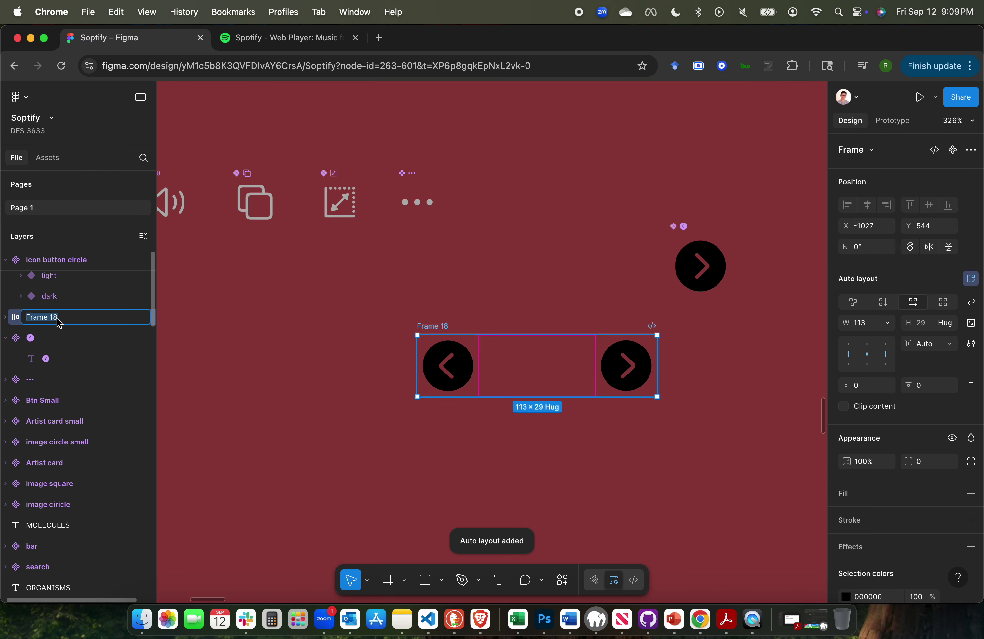
type("nav")
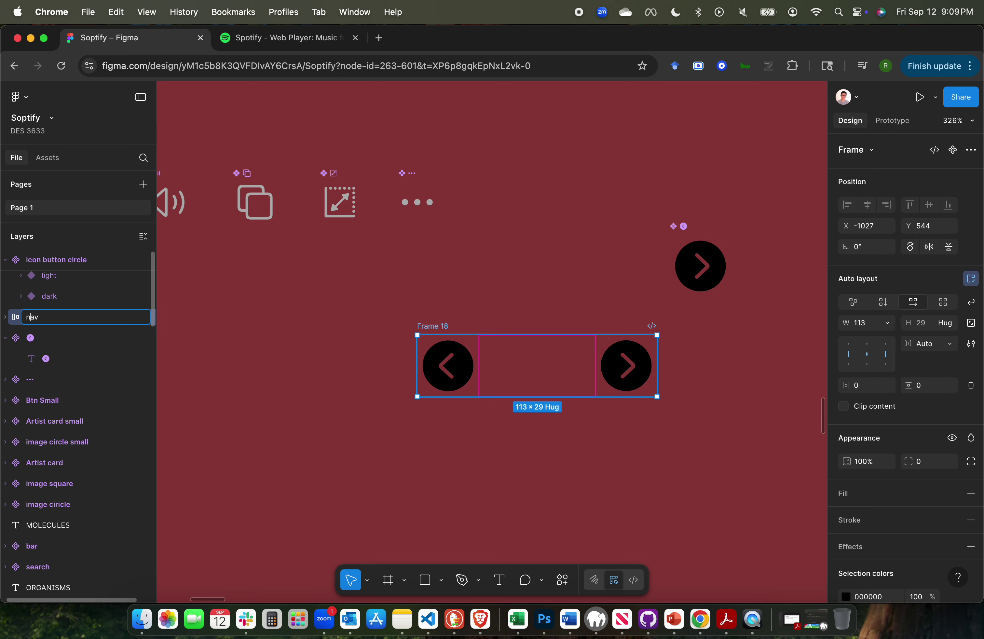
type("card")
key("Return")
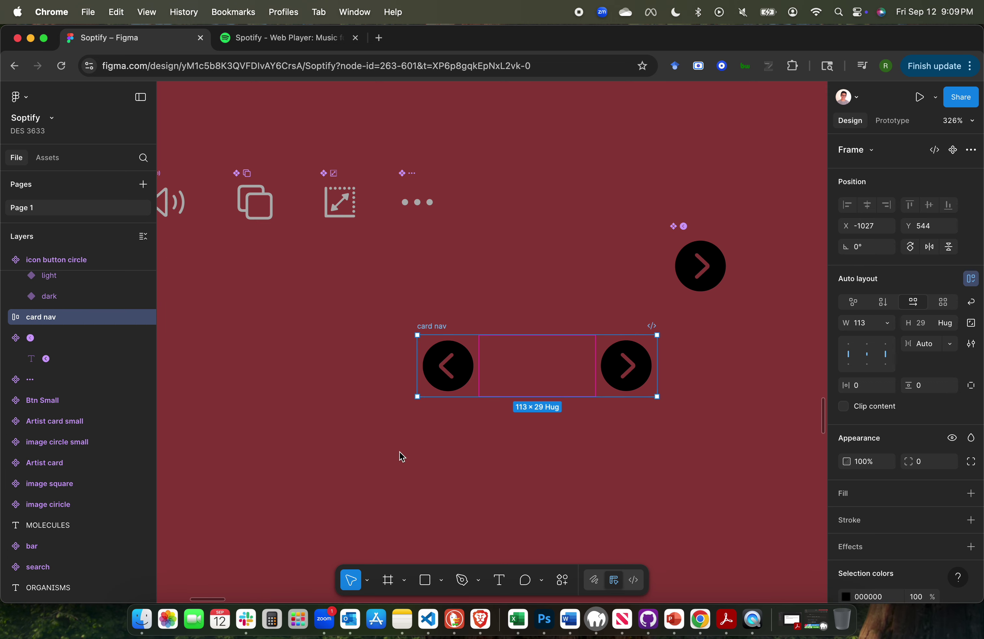
Move the card nav frame into the playlist card component, between the playlist header and the description text.
scroll(486, 378, "down", 5)
scroll(486, 378, "down", 7)
scroll(487, 378, "right", 4)
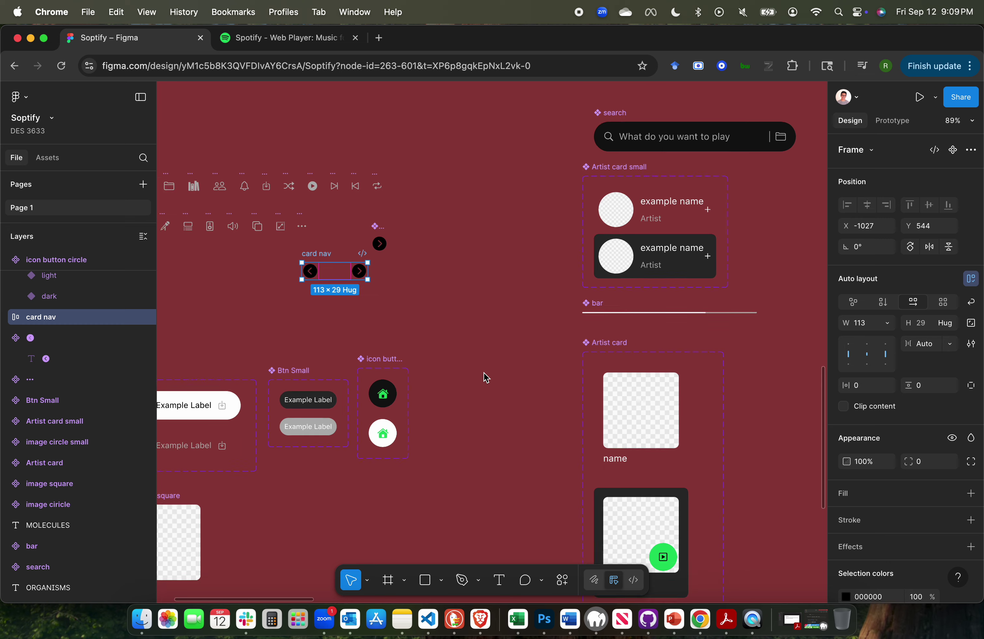
scroll(486, 378, "down", 4)
scroll(484, 374, "down", 2)
scroll(484, 374, "right", 2)
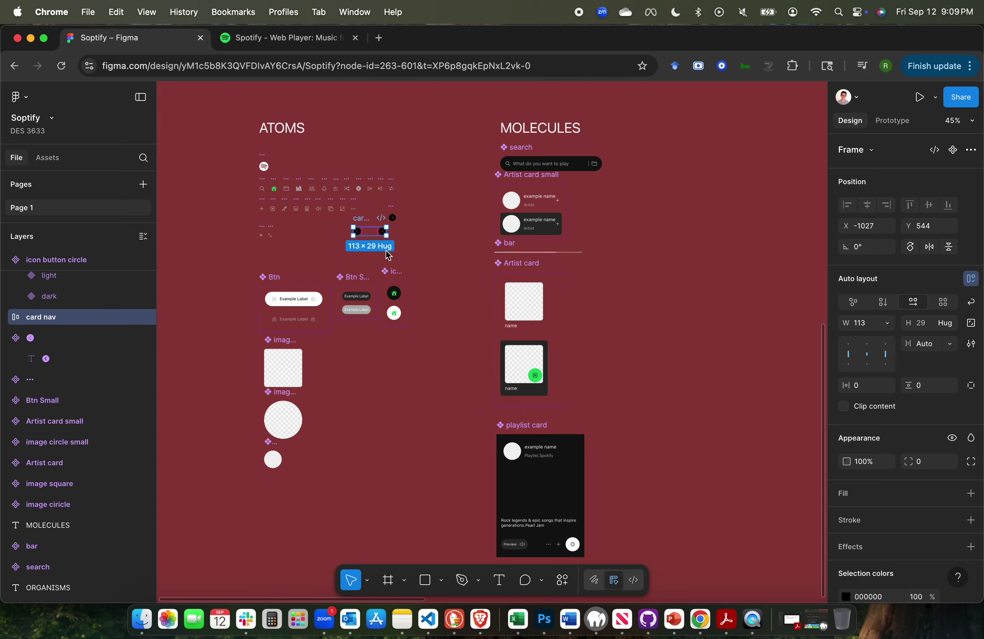
left_click_drag(359, 237, 534, 481)
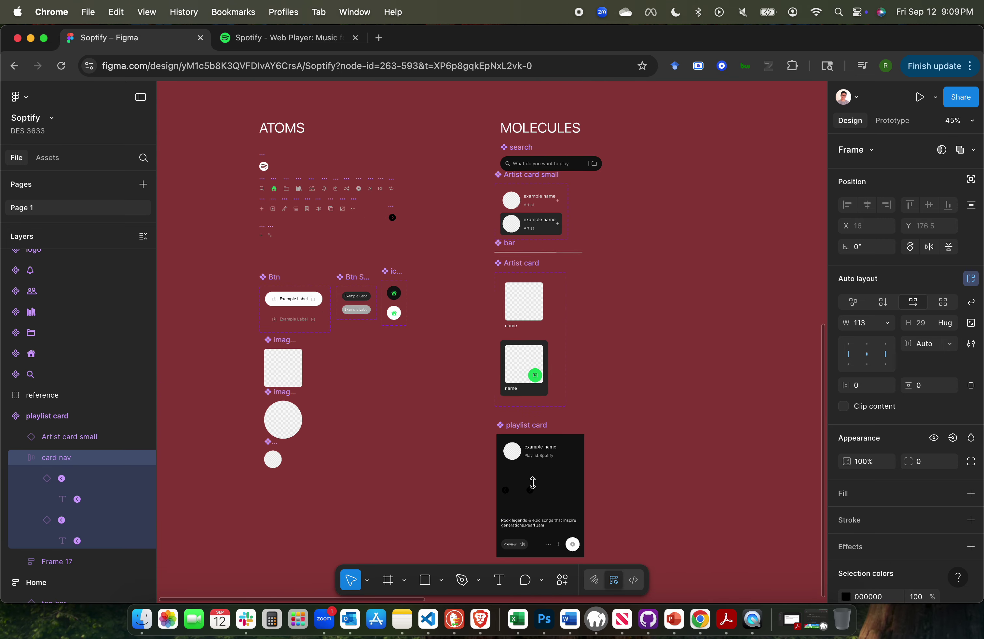
scroll(539, 527, "up", 1)
scroll(558, 545, "up", 5)
scroll(522, 411, "up", 4)
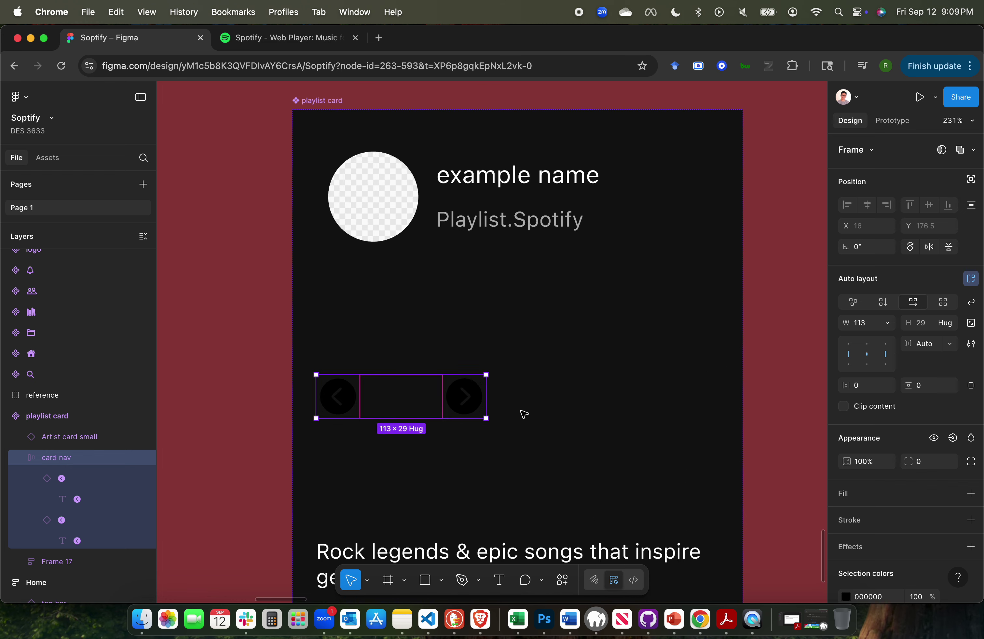
scroll(570, 355, "down", 2)
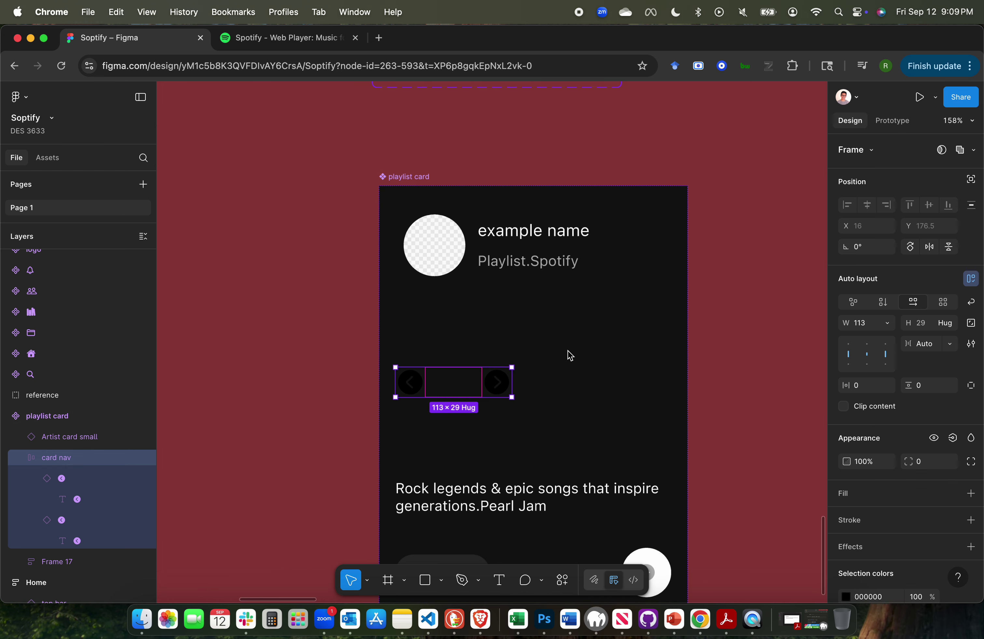
Set the card nav frame's width to fill its container so the arrows spread across the playlist card.
left_click(410, 178)
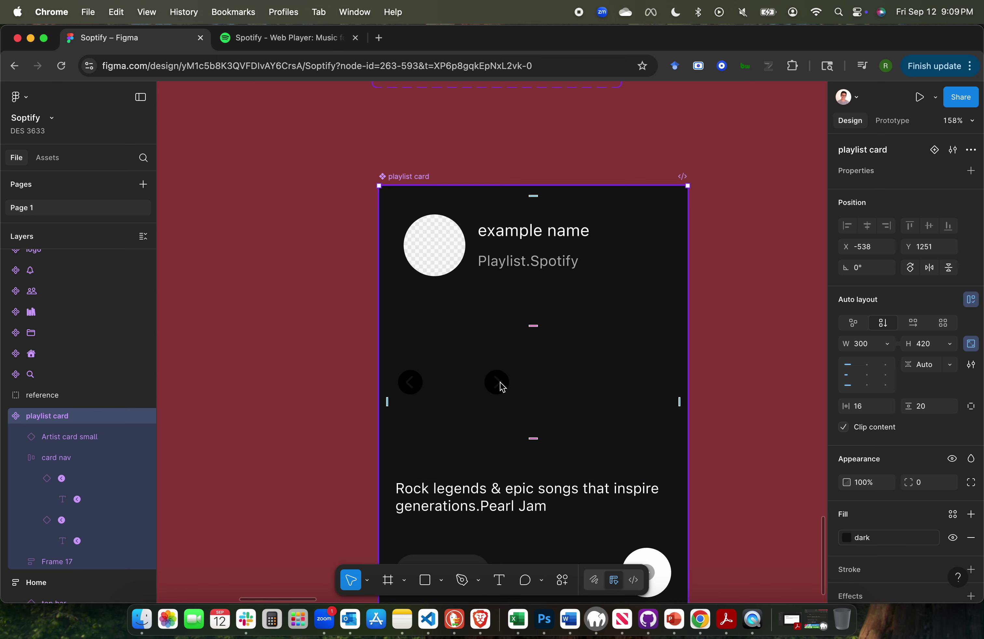
left_click(503, 387)
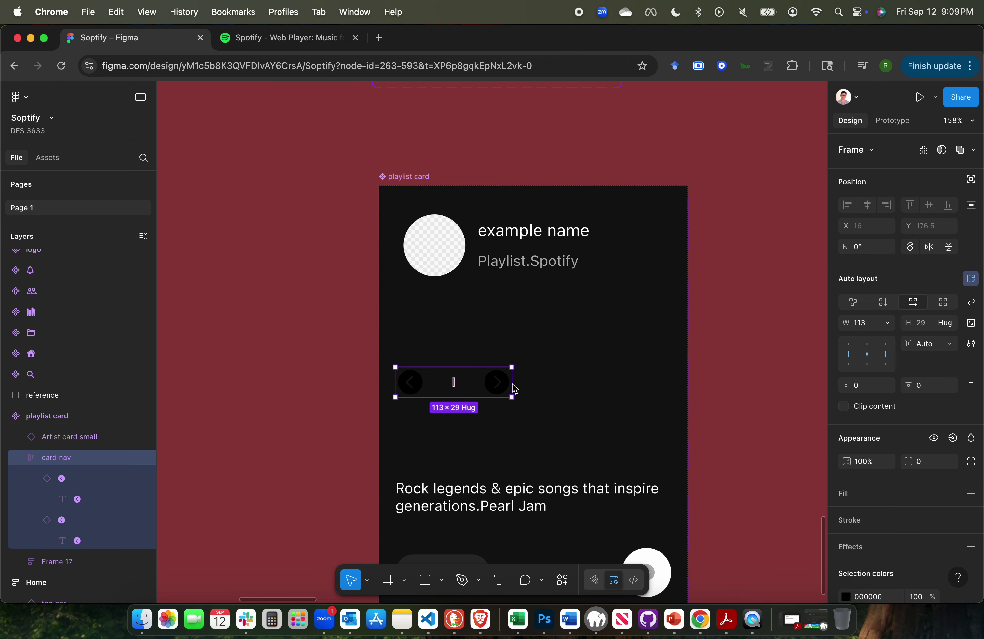
scroll(517, 382, "up", 5)
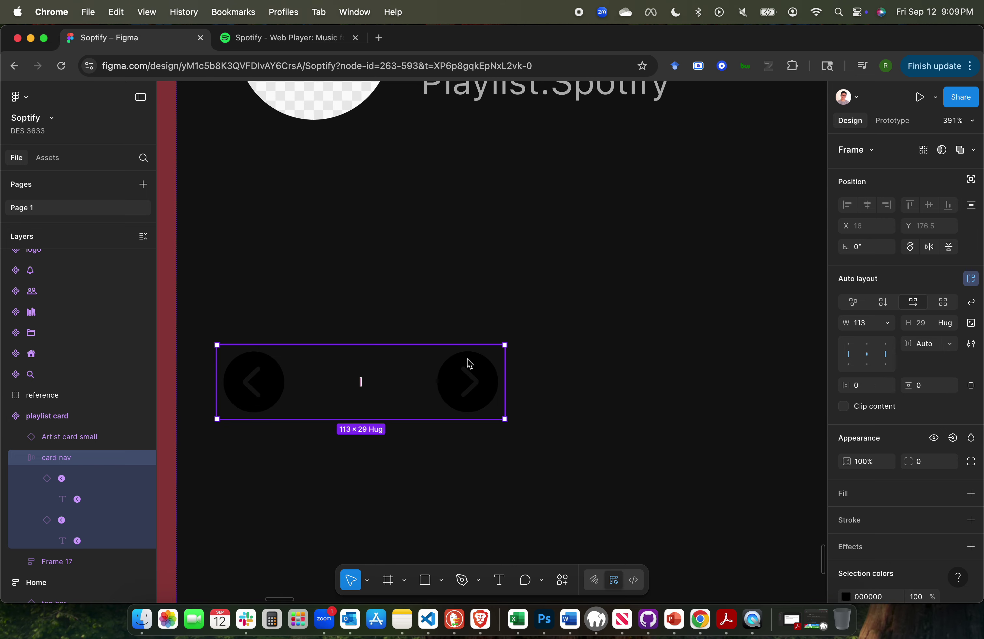
scroll(466, 363, "down", 4)
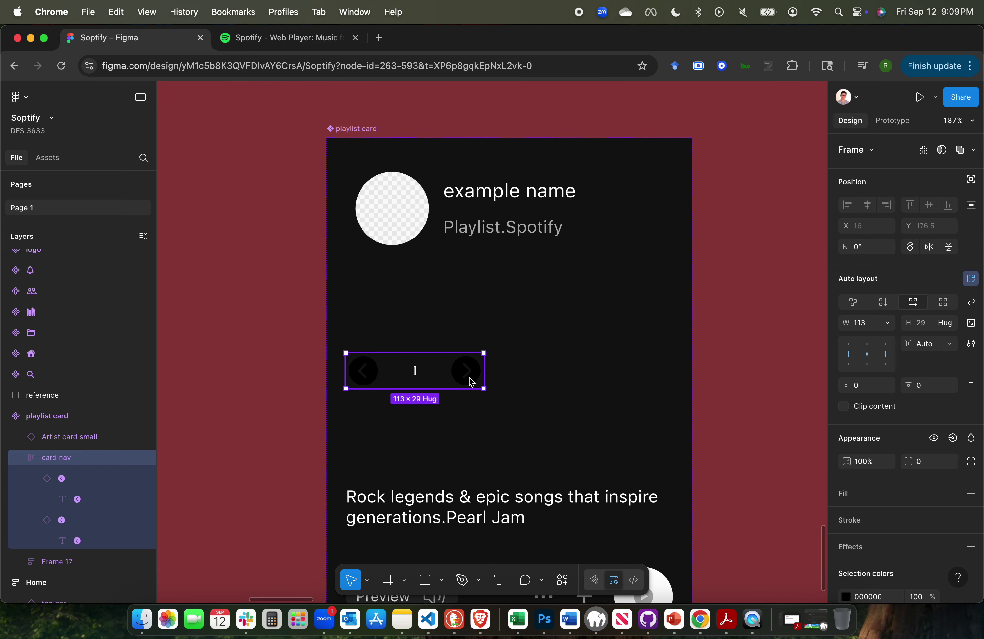
left_click(887, 324)
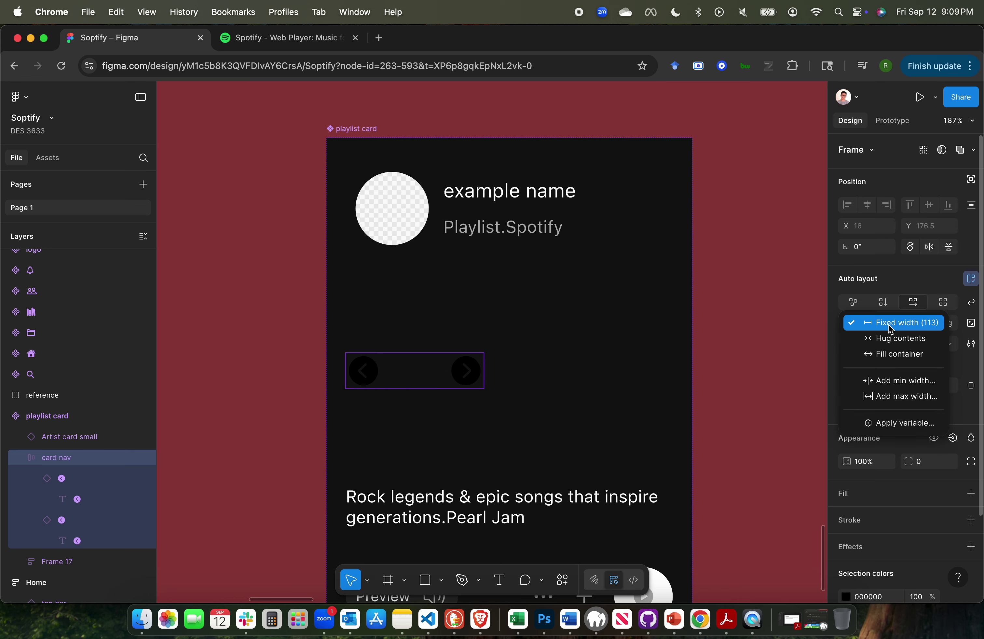
left_click(895, 358)
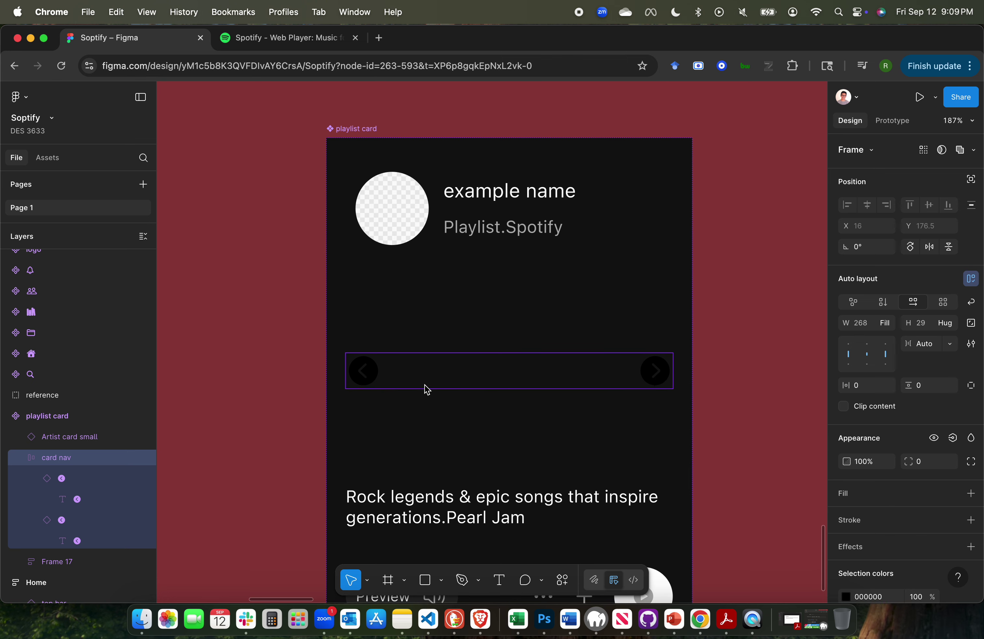
left_click(269, 384)
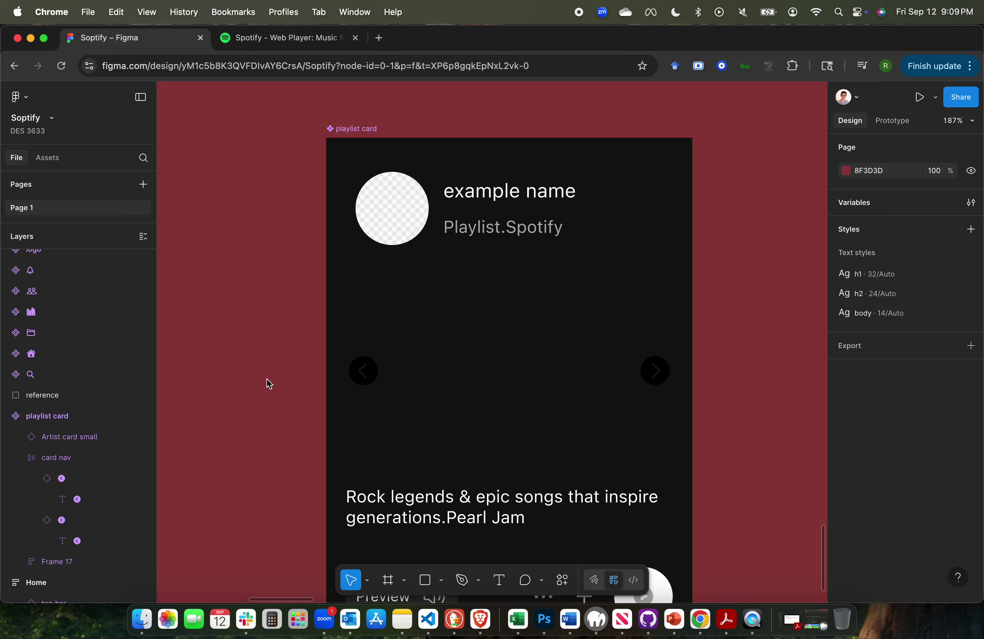
Try the grey library color as the playlist card component's fill.
left_click(361, 128)
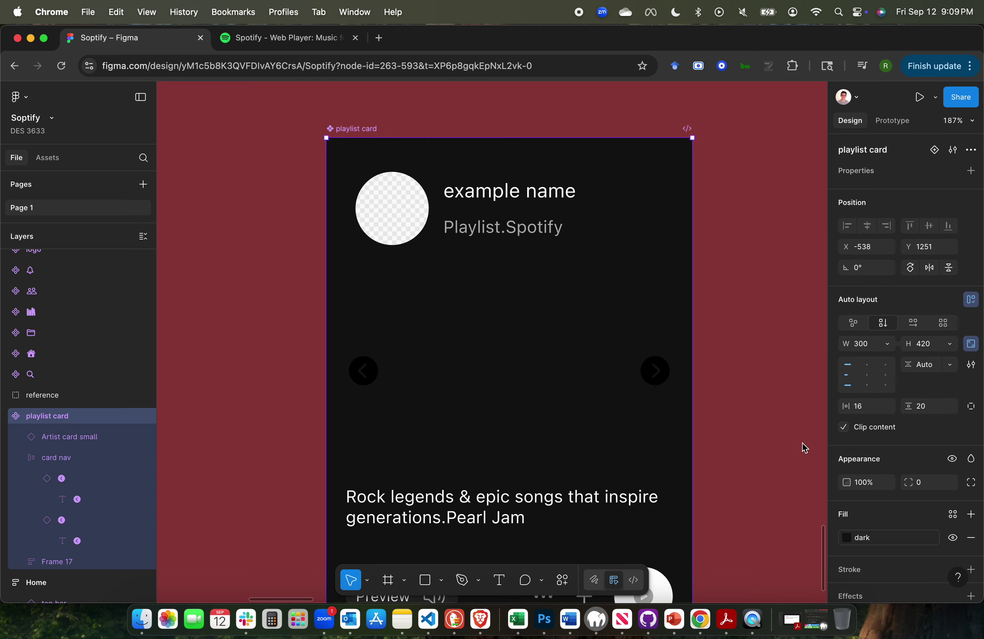
scroll(551, 400, "down", 5, "ctrl")
scroll(551, 400, "down", 2)
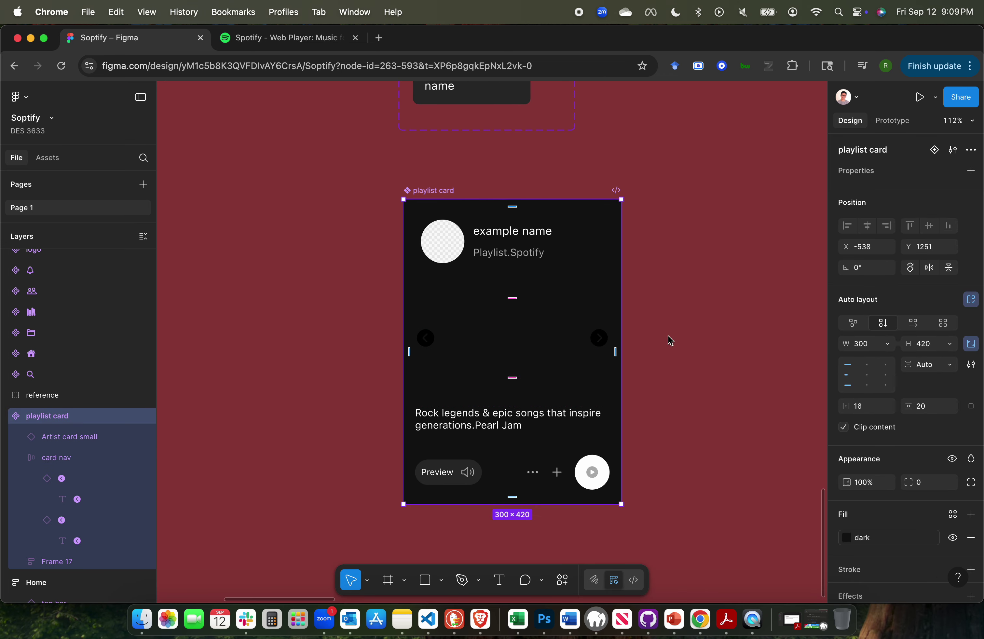
left_click(848, 539)
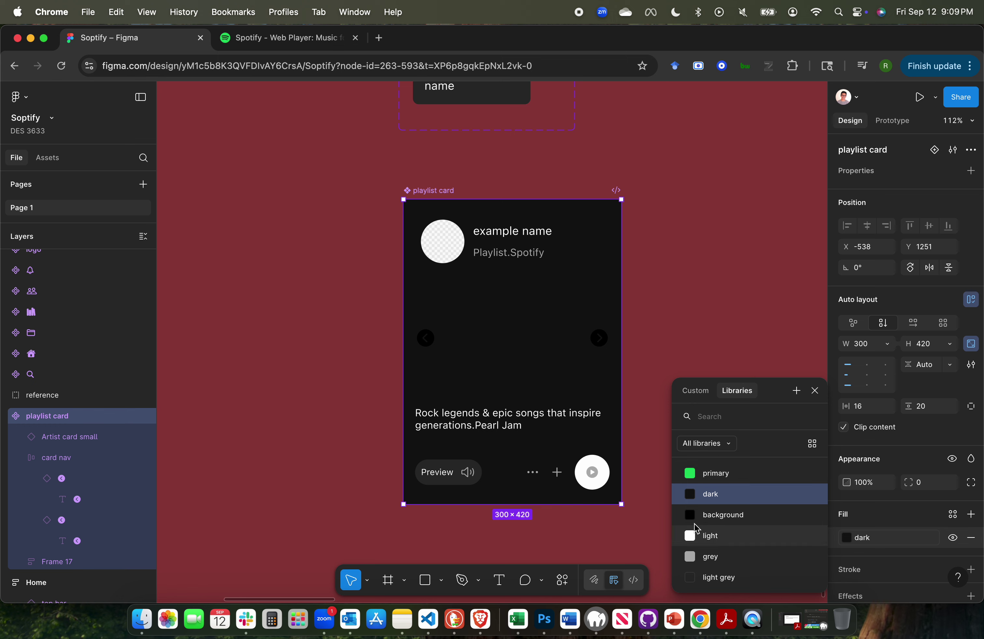
left_click(720, 558)
left_click(706, 431)
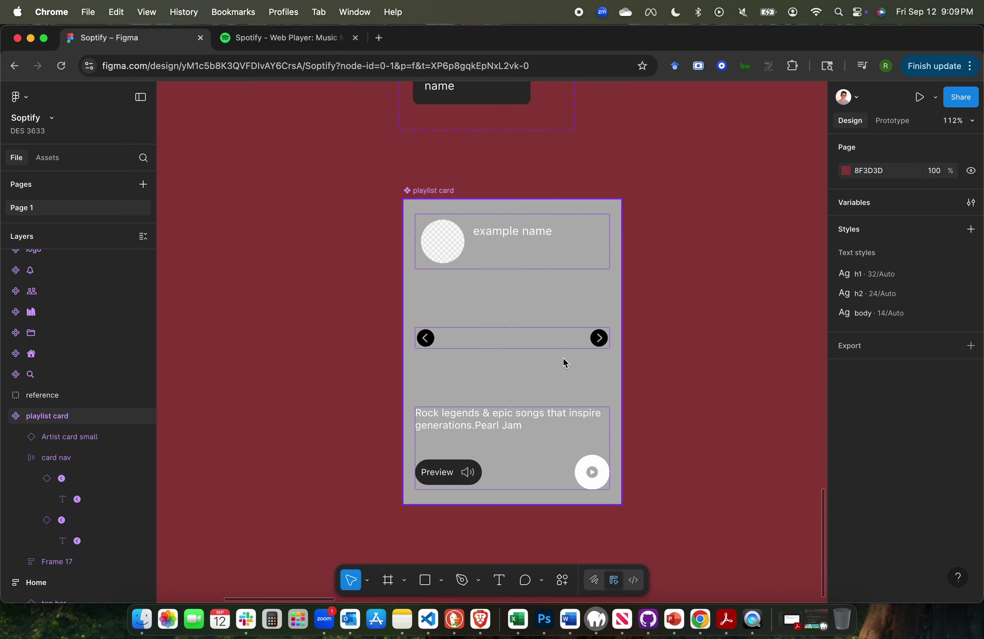
Change the playlist card component's fill to the light grey library color.
left_click(436, 192)
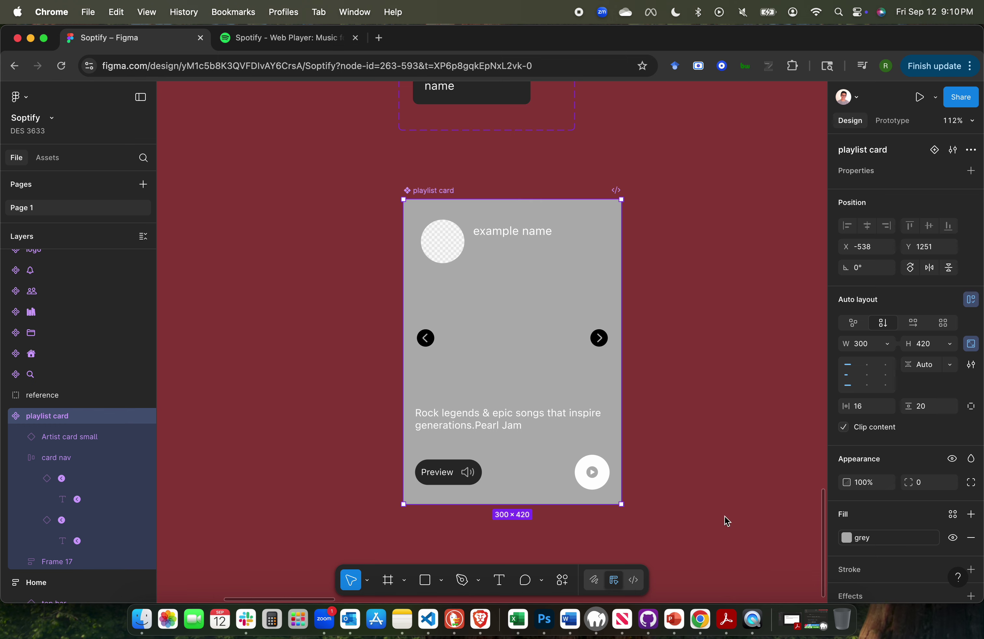
left_click(847, 538)
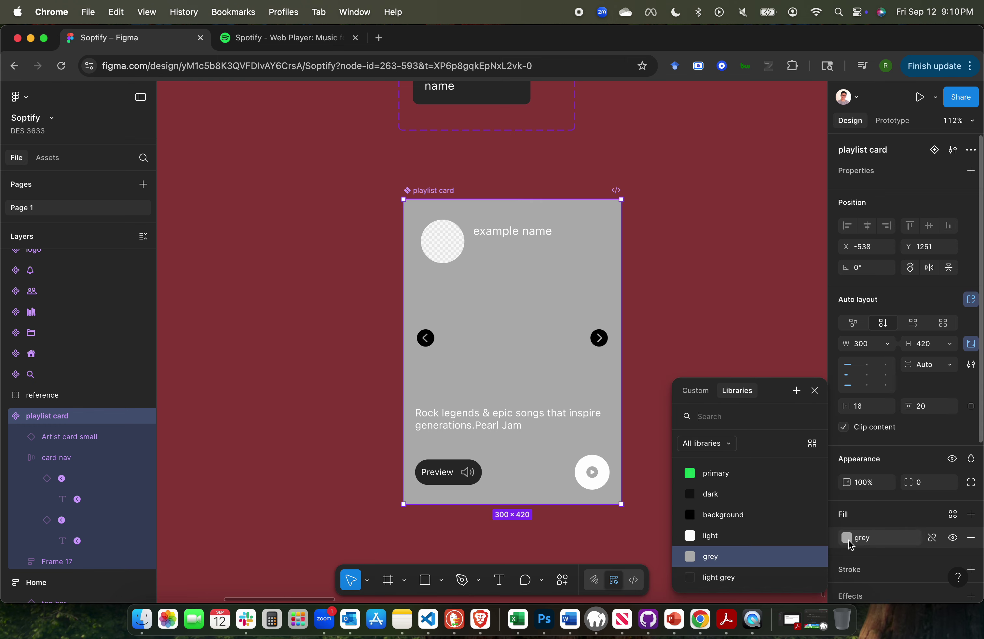
left_click(721, 577)
left_click(704, 448)
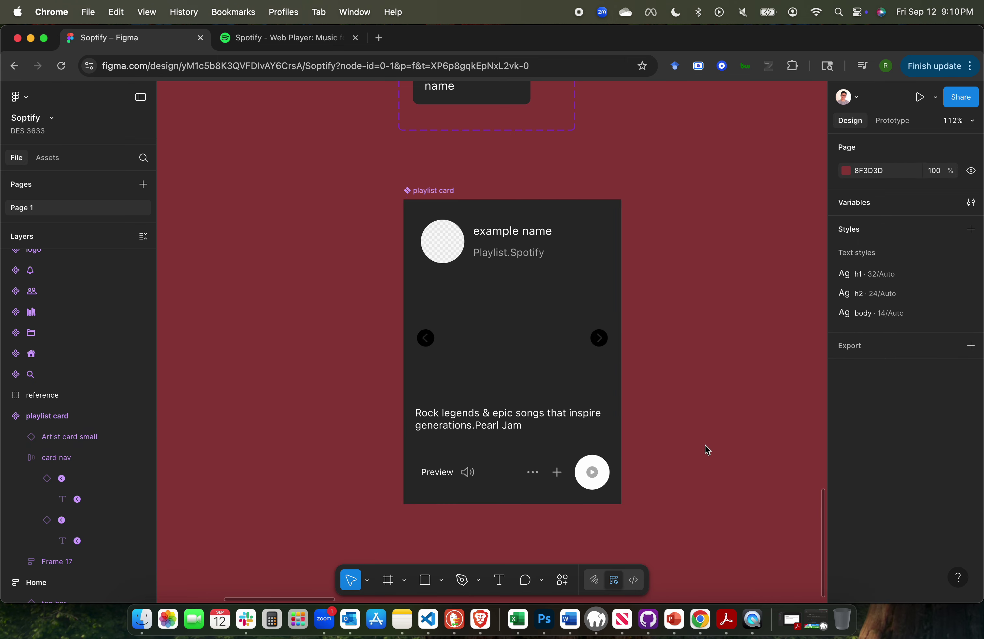
Move the playlist card component down the canvas to about X -536, Y 1352.
scroll(708, 449, "down", 3)
scroll(707, 450, "down", 2)
scroll(708, 449, "up", 2)
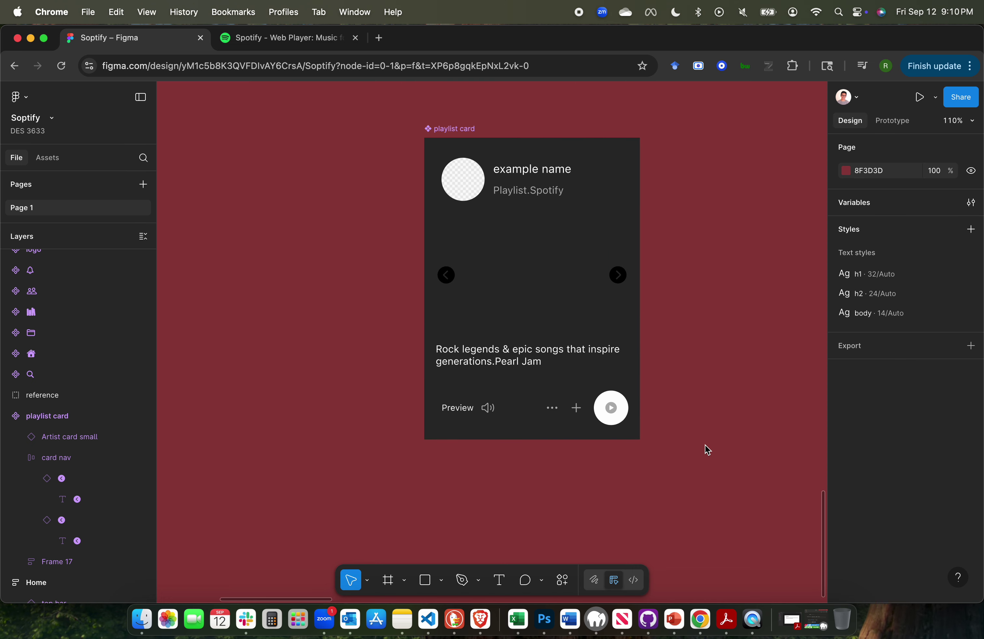
scroll(708, 449, "up", 3)
scroll(708, 449, "up", 2)
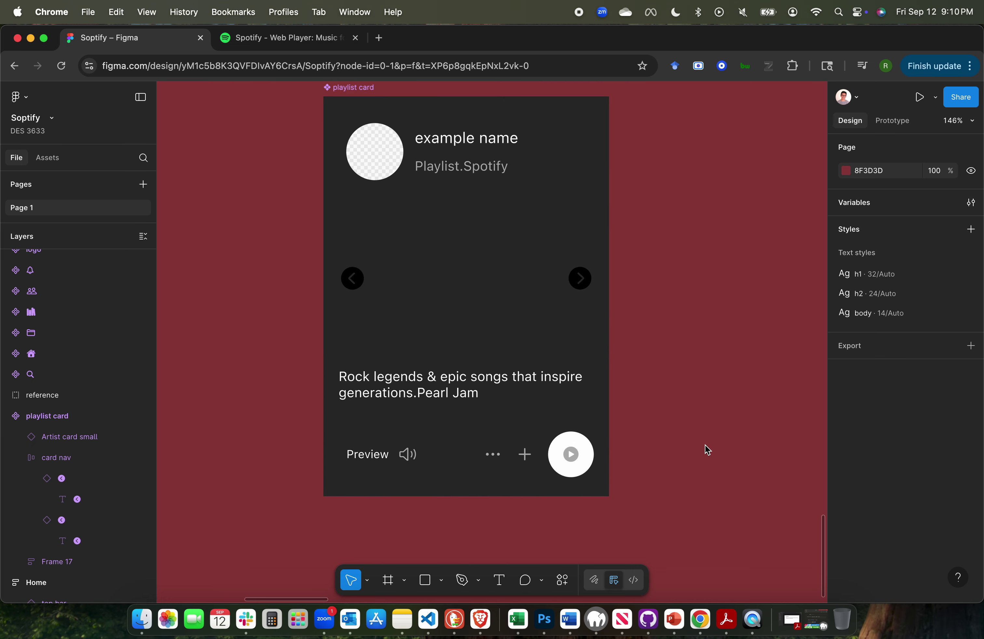
scroll(707, 450, "down", 3)
left_click(517, 476)
left_click(711, 415)
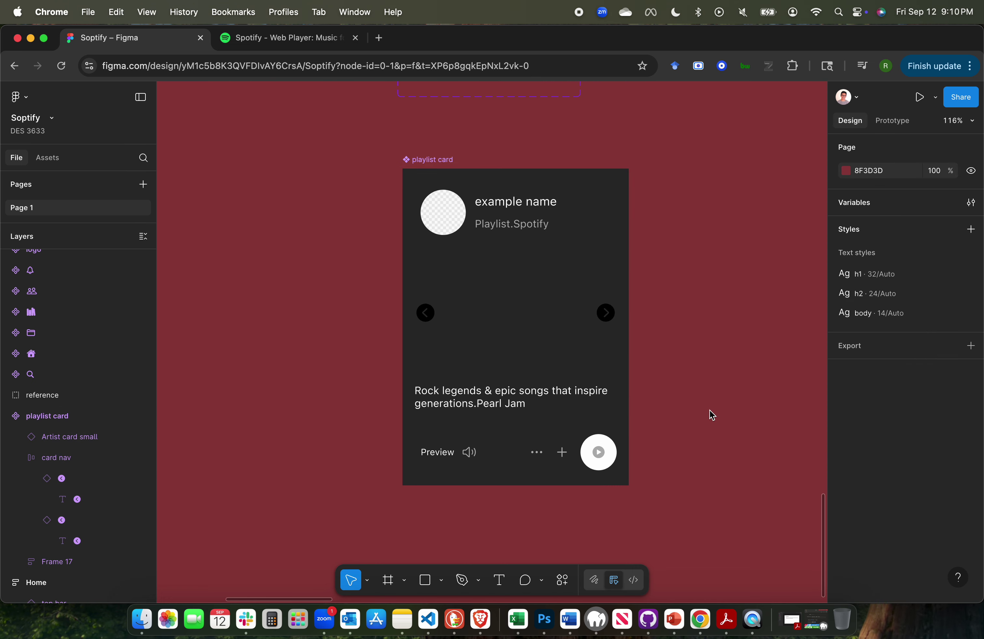
scroll(710, 410, "down", 3)
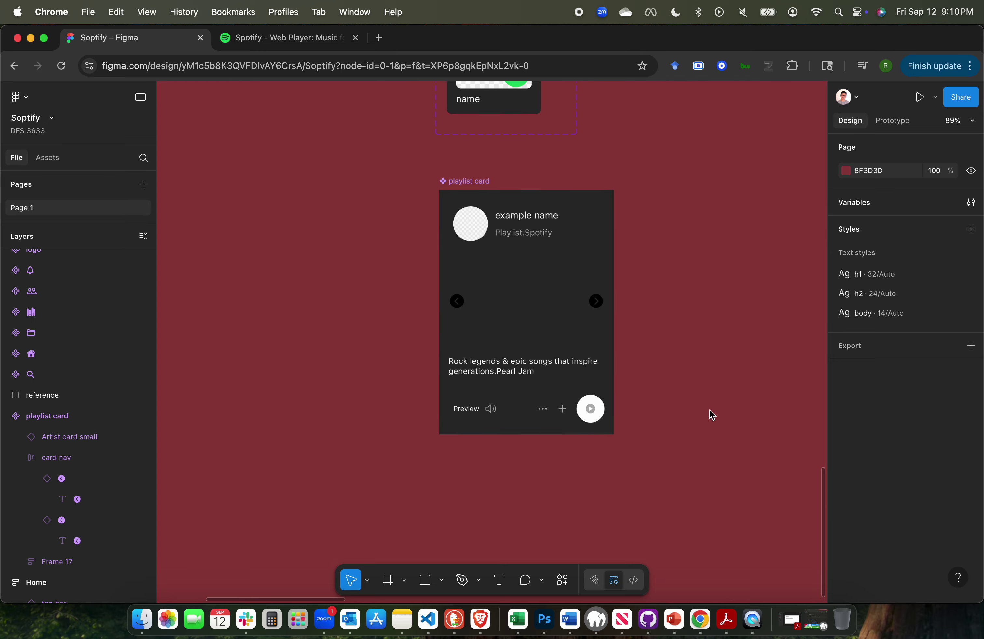
left_click_drag(475, 184, 476, 243)
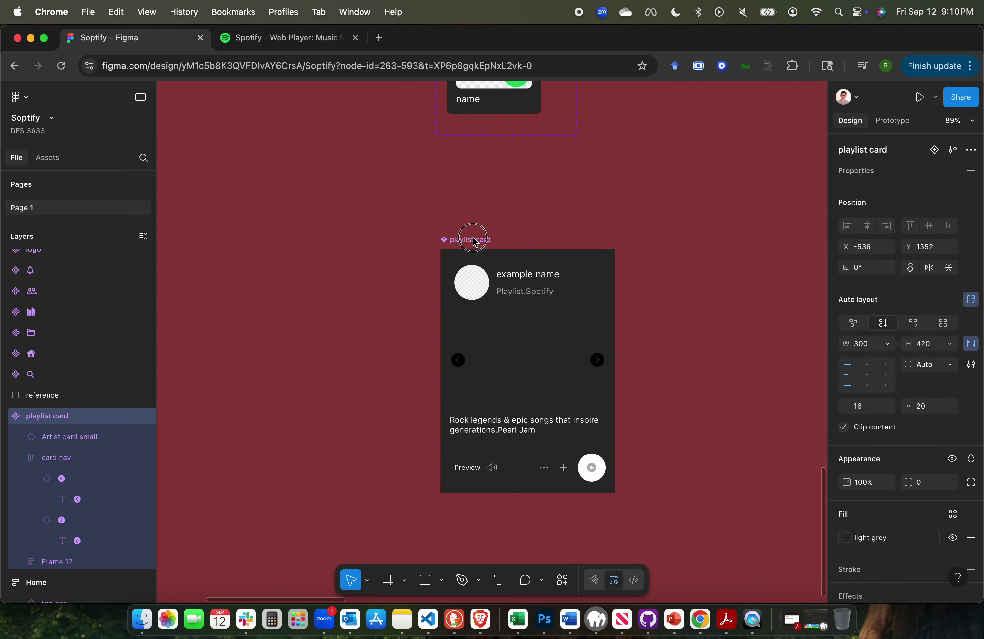
Switch to Spotify to examine the Rock Classics card's hover controls, and return to the playlist card in Figma.
left_click(277, 42)
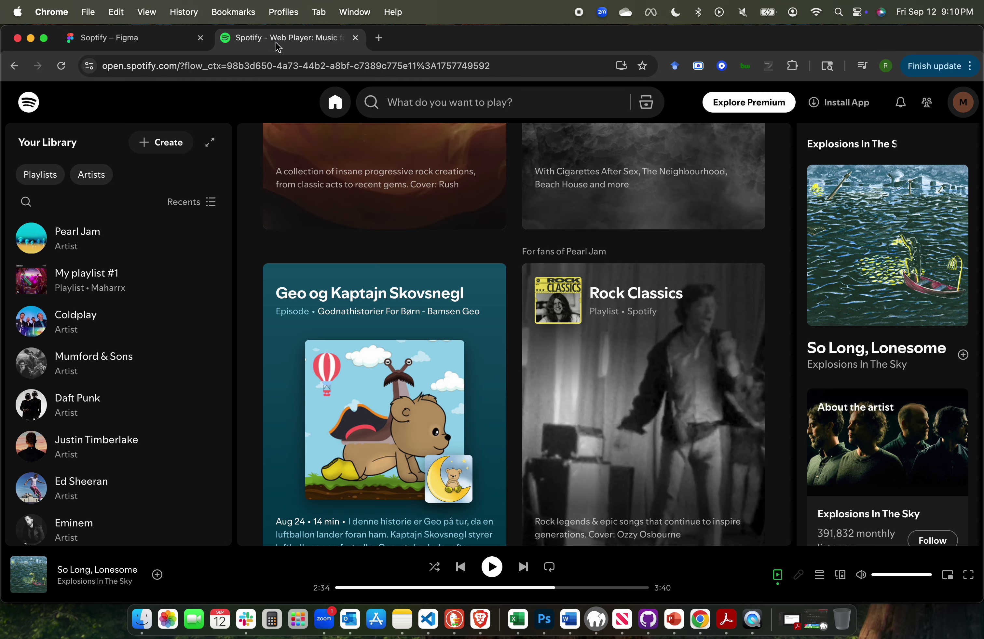
mouse_move(661, 400)
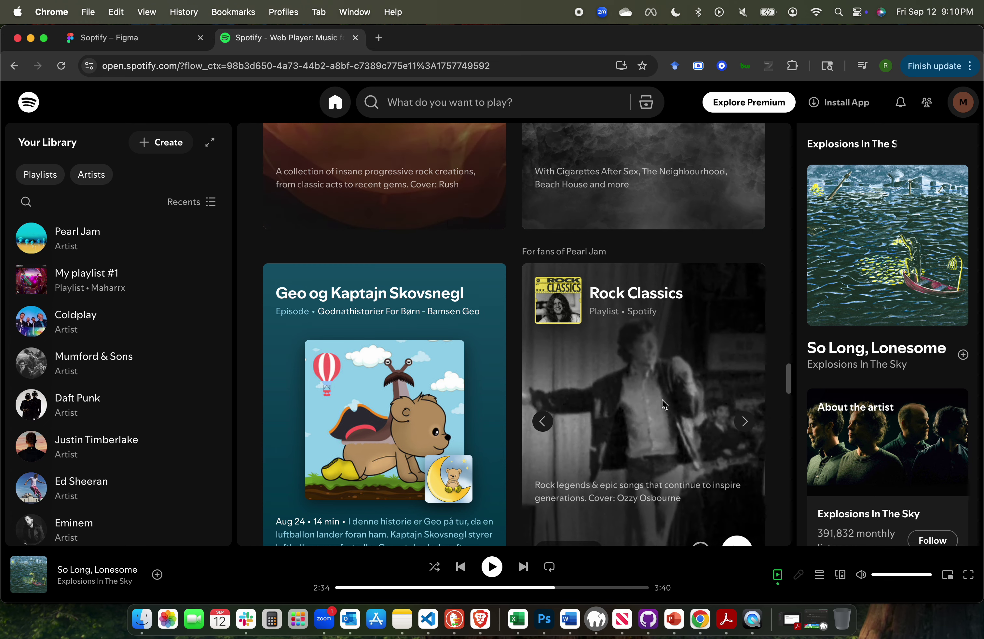
scroll(663, 399, "down", 3)
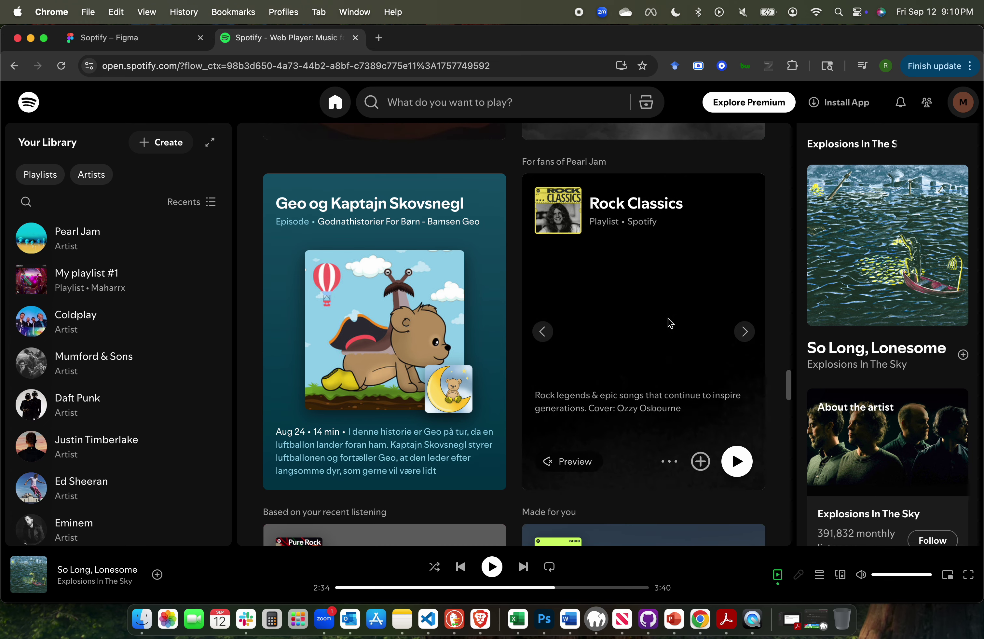
left_click(131, 42)
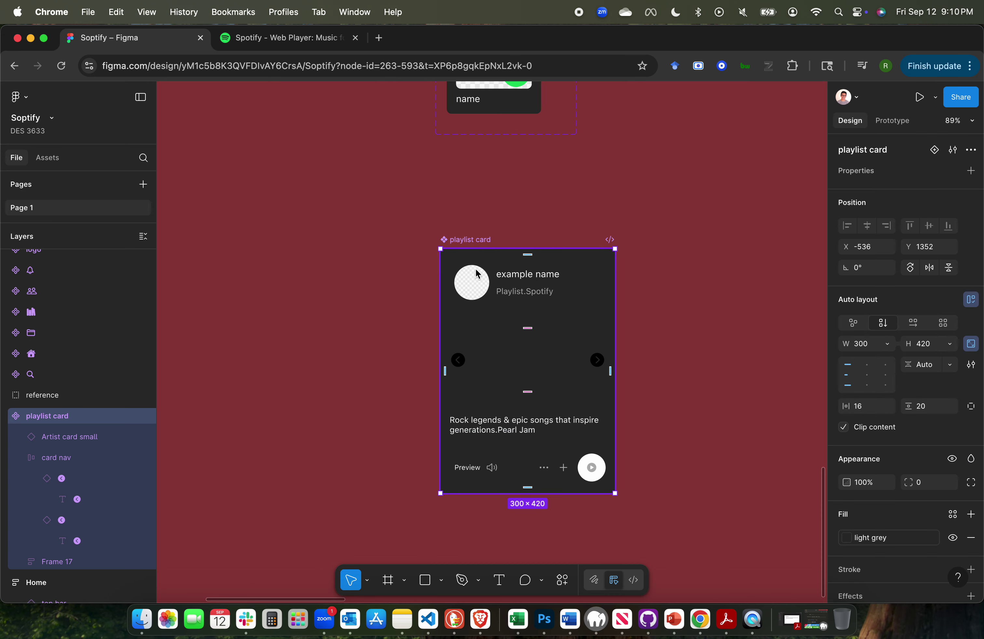
scroll(484, 235, "down", 3)
scroll(483, 234, "right", 3)
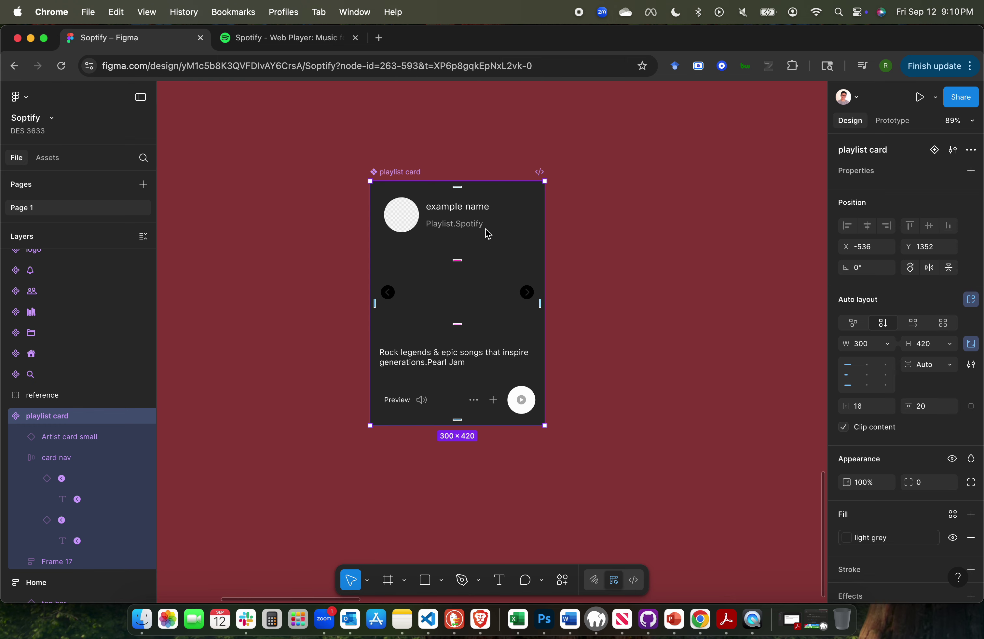
Add a second variant to the playlist card component and name it hover.
left_click(589, 229)
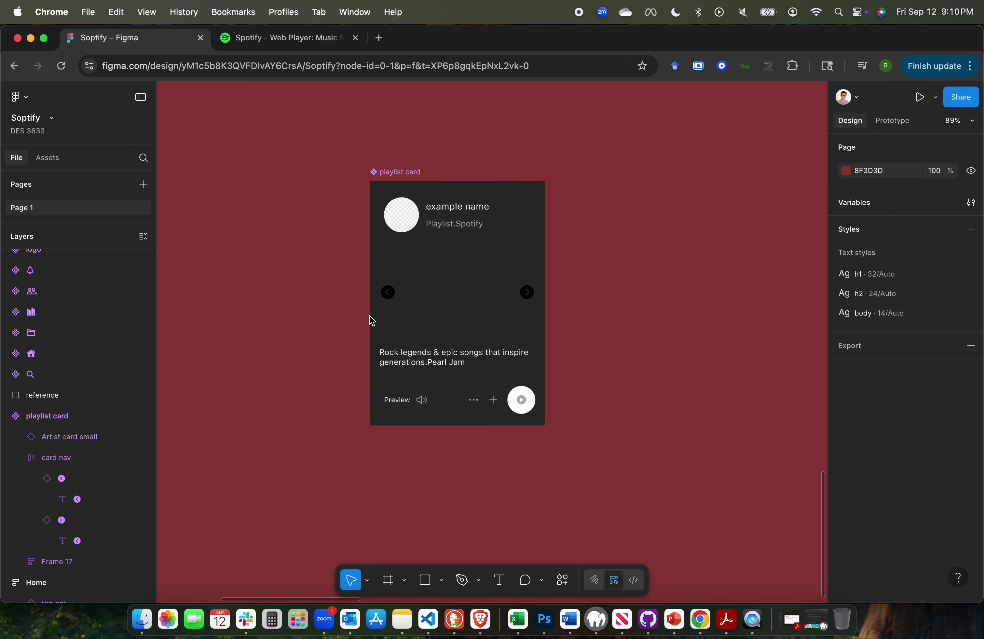
left_click(394, 302)
left_click(331, 292)
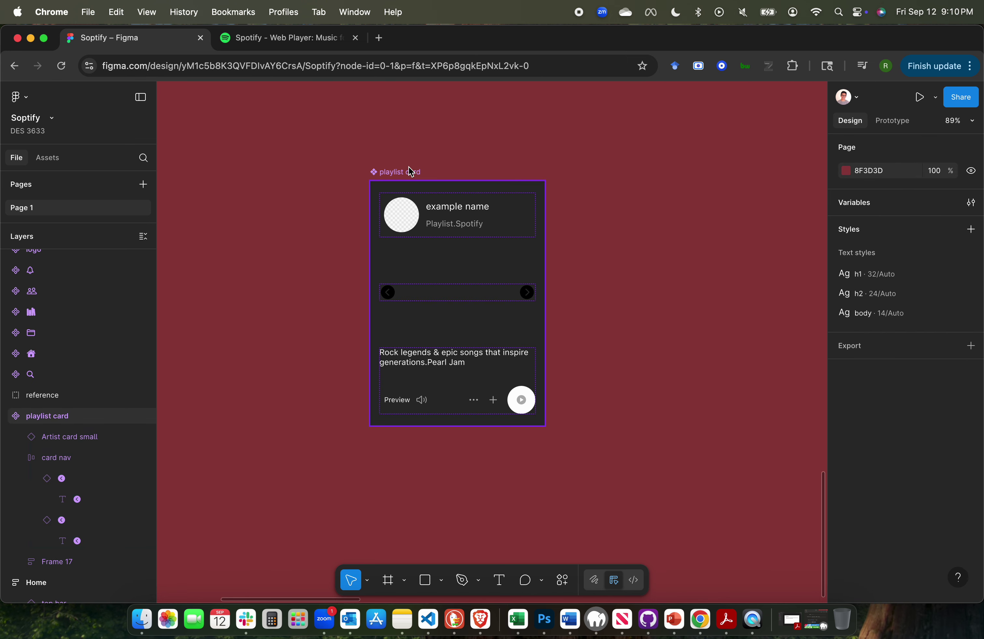
left_click(403, 173)
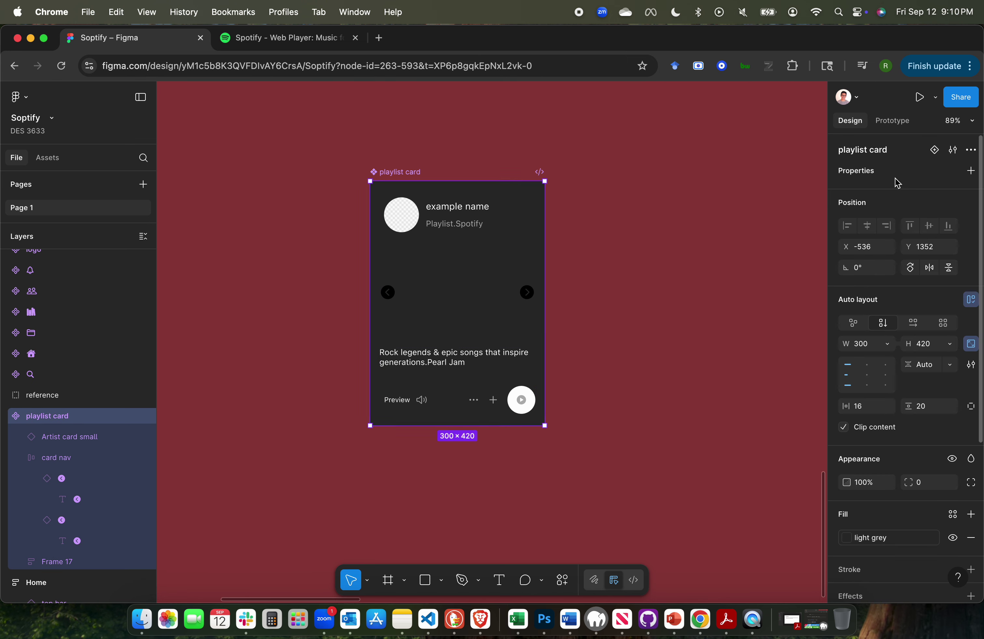
left_click(939, 153)
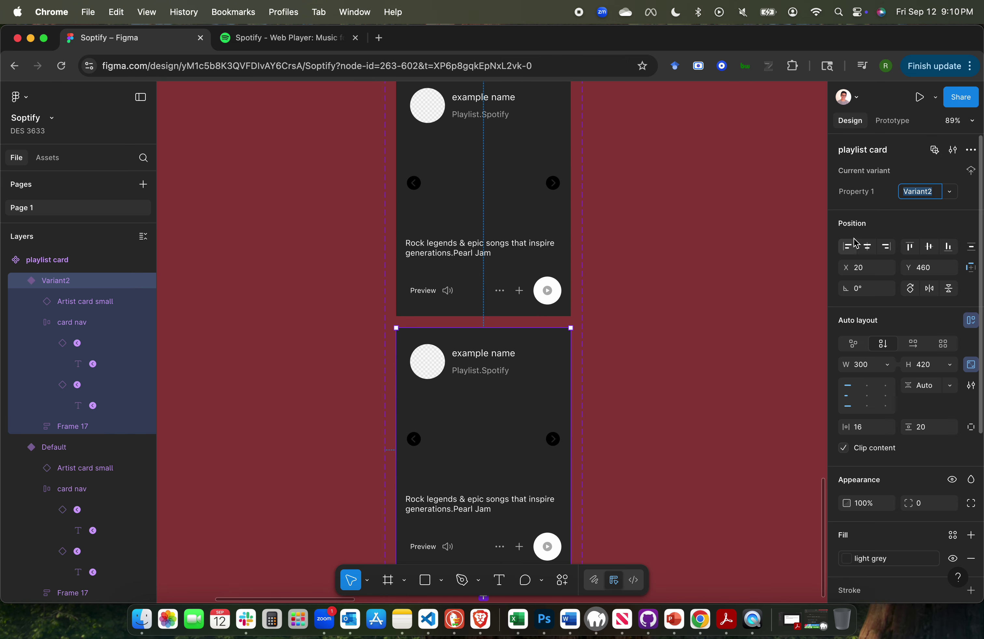
type("hover")
key("Return")
left_click(721, 398)
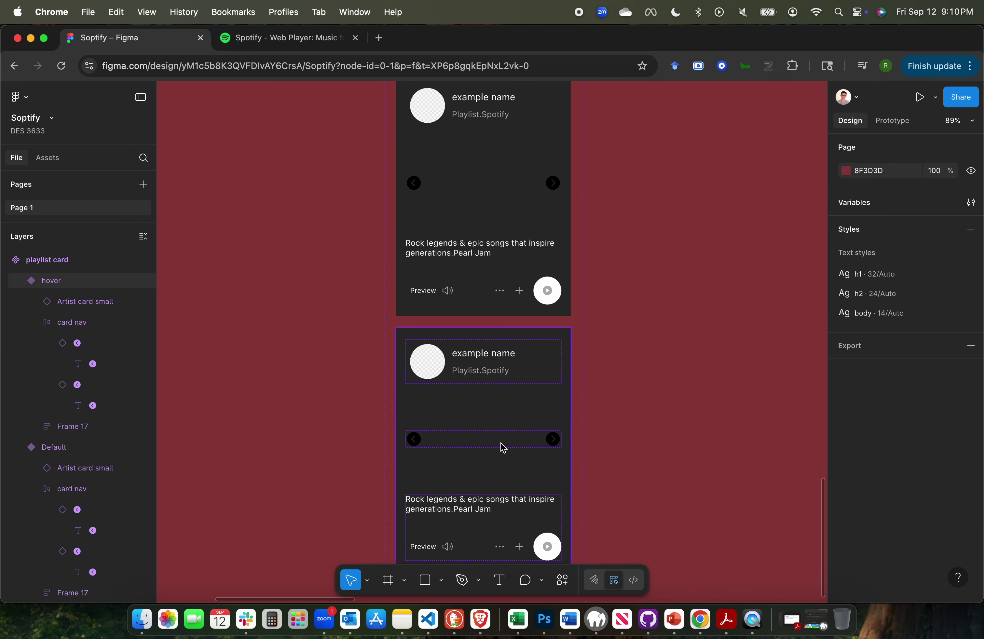
Check which Property 1 value the upper playlist card variant uses.
scroll(502, 448, "down", 1)
scroll(507, 399, "up", 4)
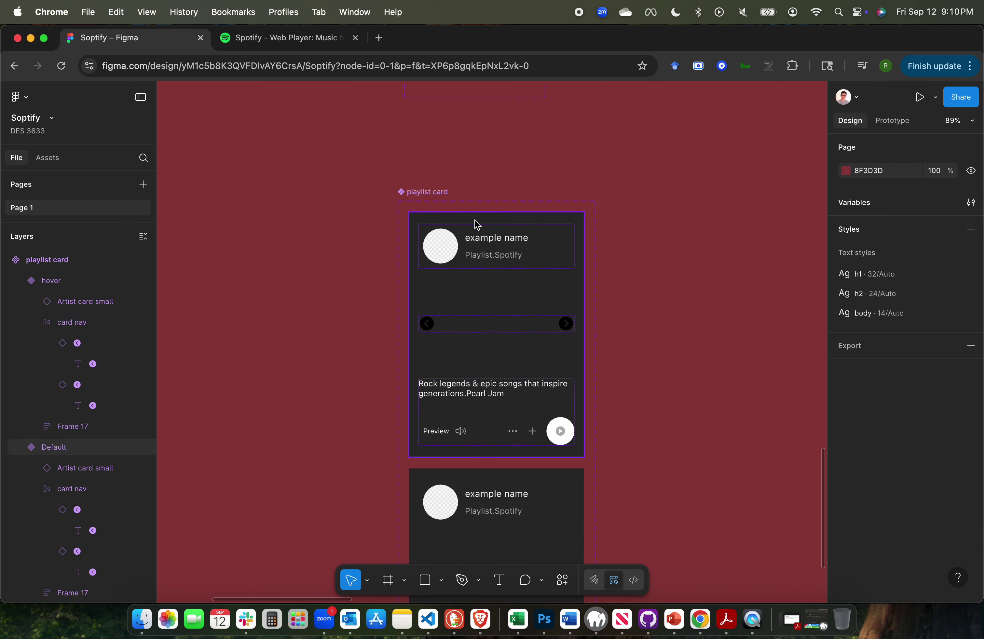
left_click(491, 215)
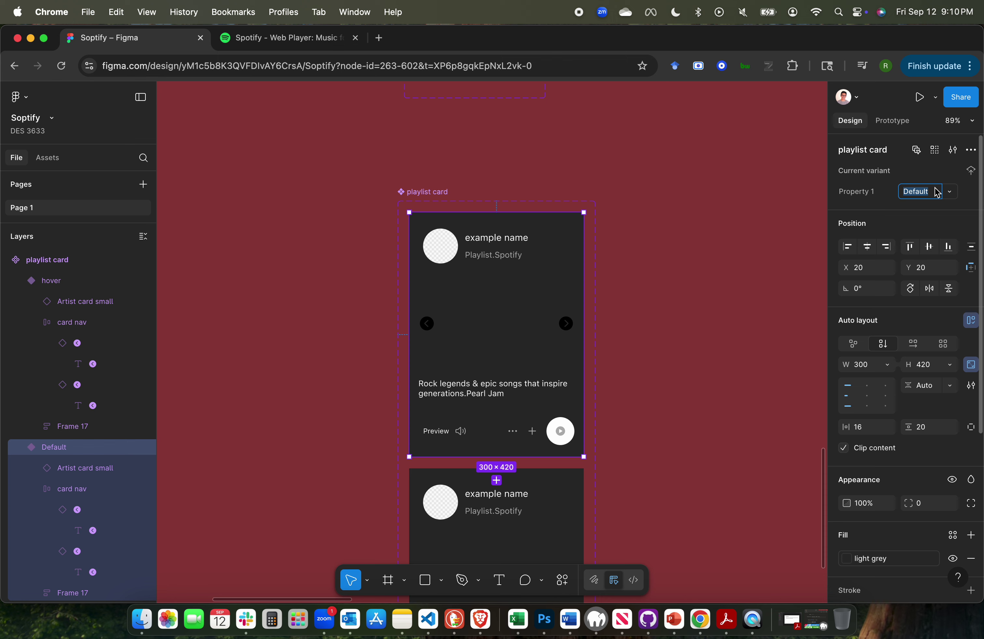
left_click(717, 347)
scroll(717, 347, "down", 2)
scroll(717, 347, "left", 2)
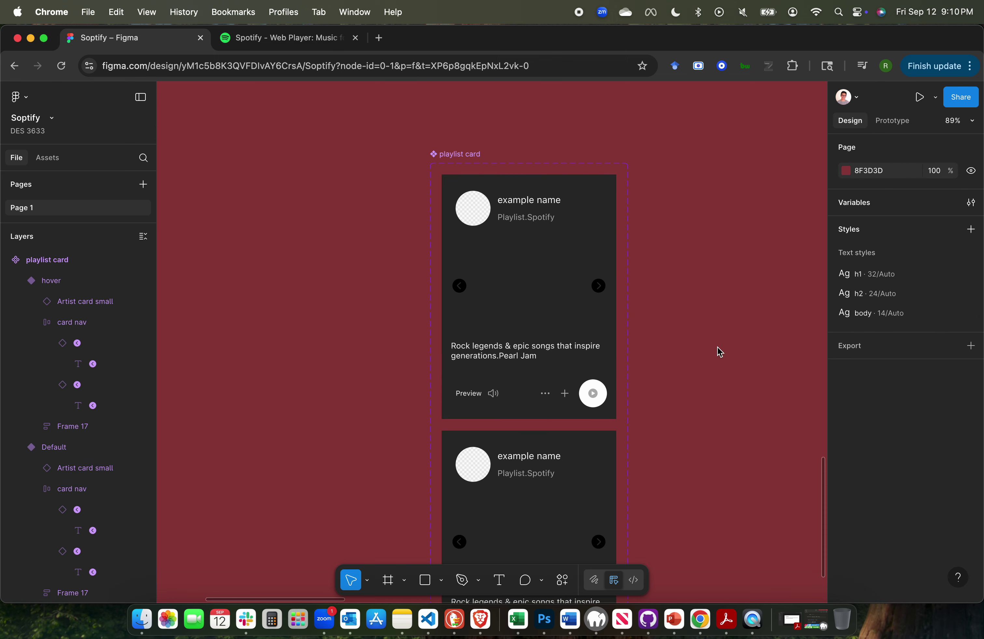
Compare with the Rock Classics card in Spotify, then return to Figma and hide the card nav arrow row in the Default variant.
left_click(602, 294)
left_click(602, 294)
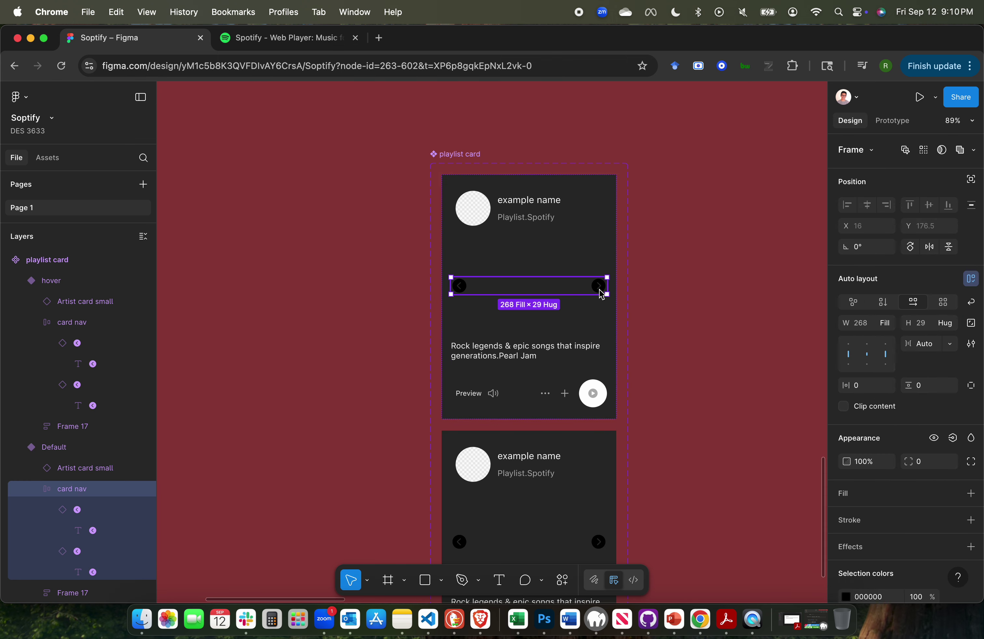
left_click(323, 34)
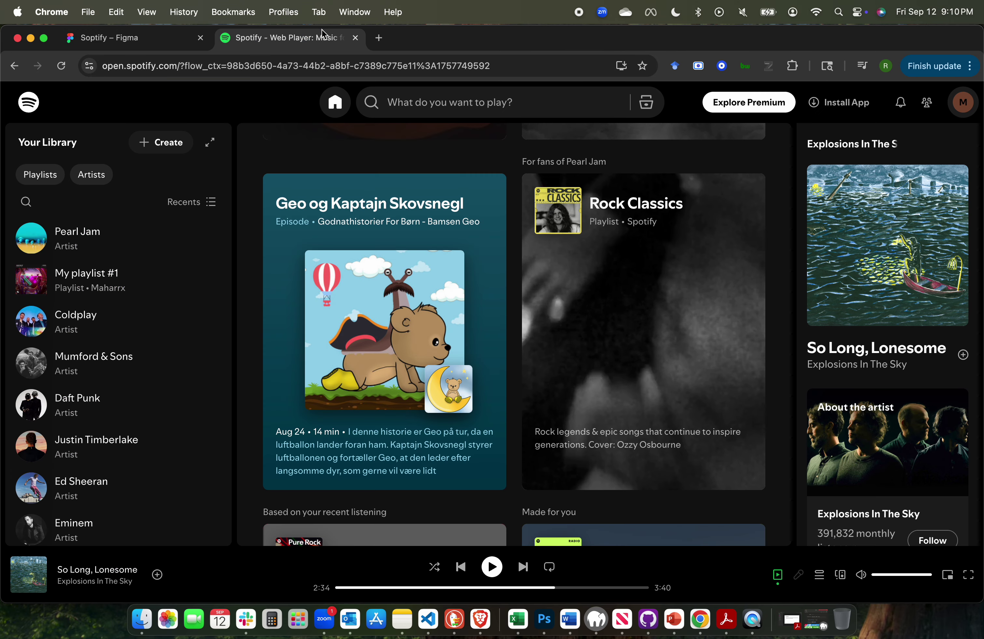
mouse_move(631, 301)
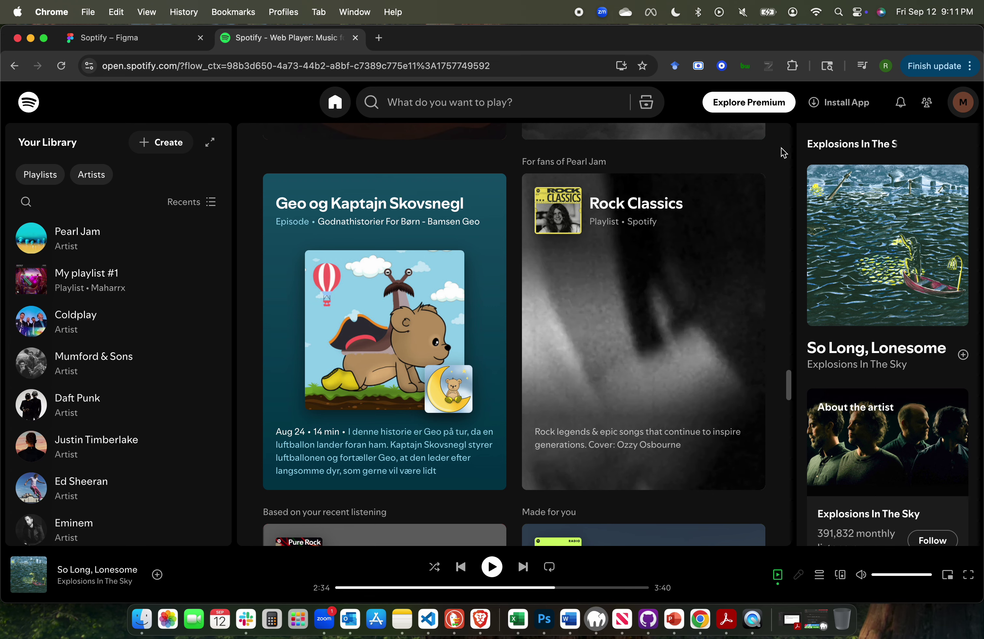
left_click(151, 43)
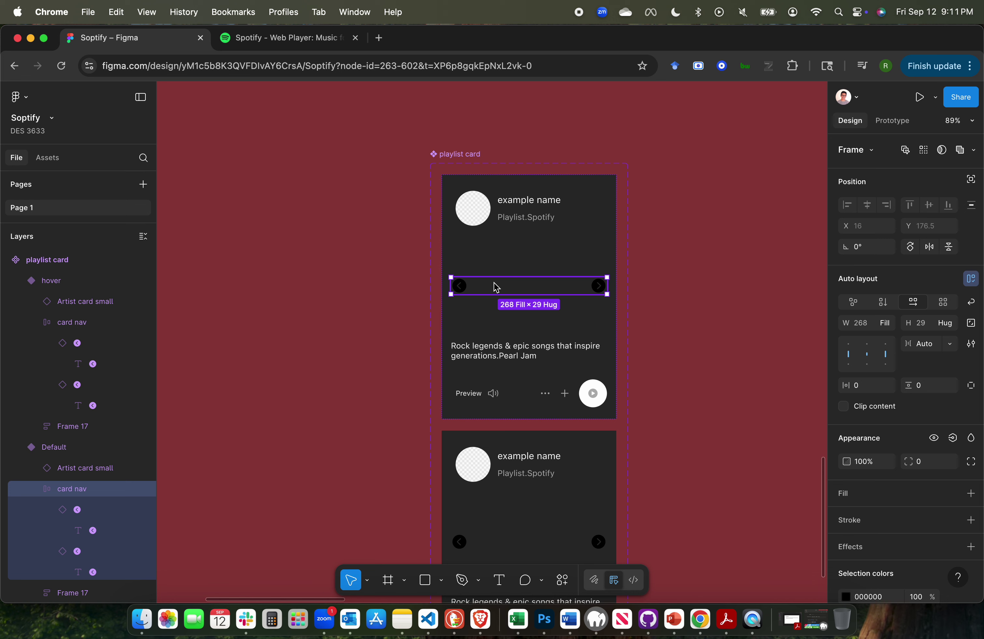
left_click(144, 491)
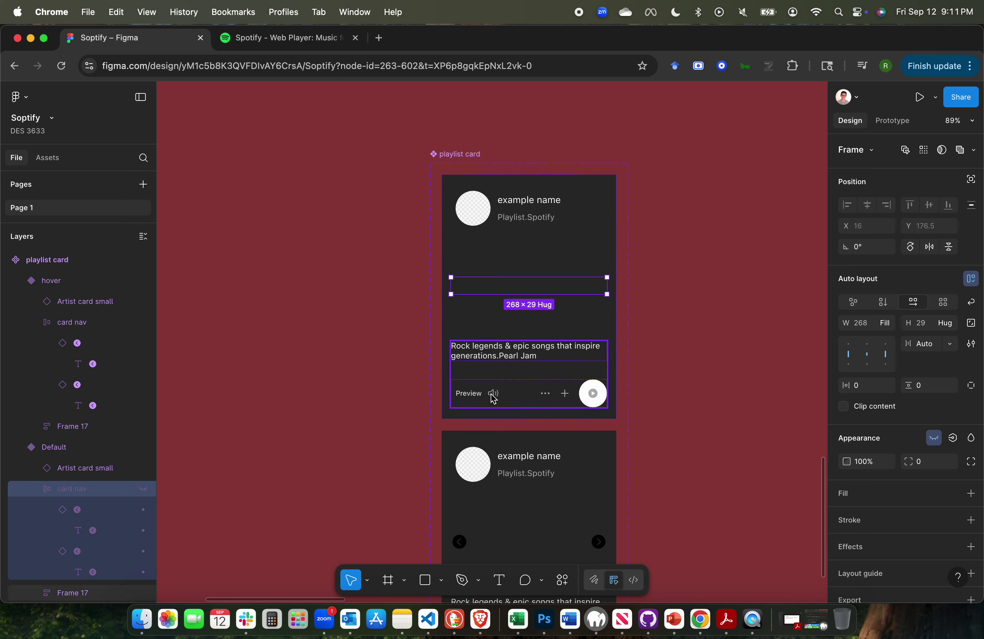
Clip the content of the Default variant's bottom frame and shrink its height to about 40 so only the description text shows.
left_click(503, 396)
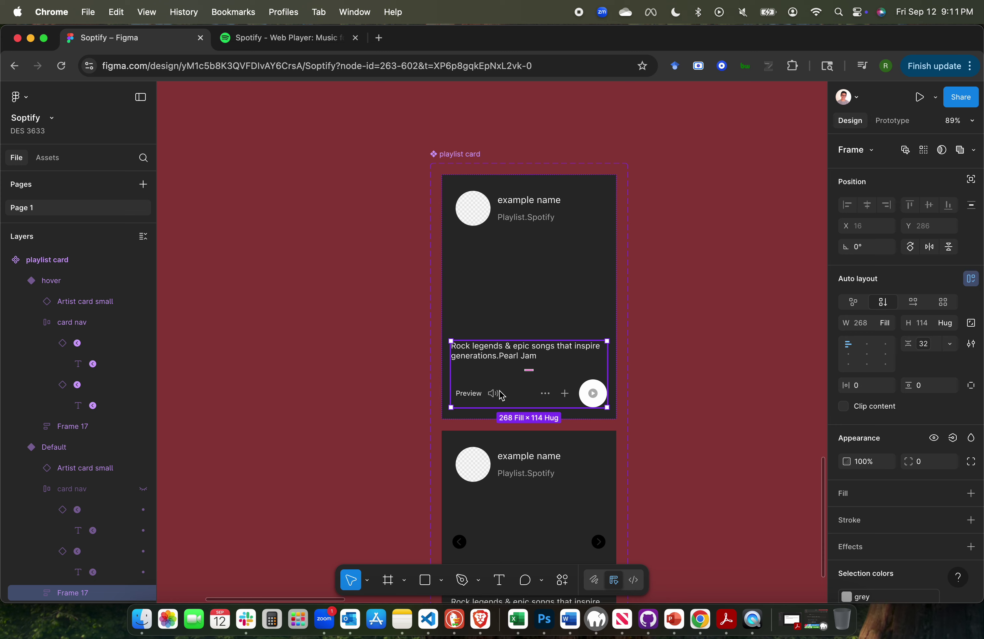
scroll(502, 396, "down", 3)
scroll(502, 395, "up", 1)
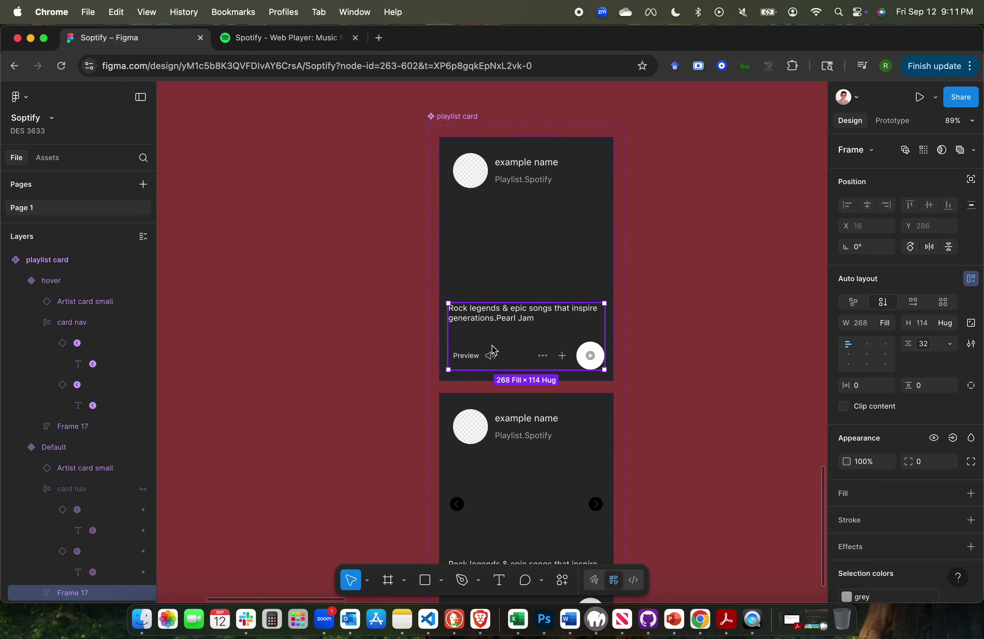
scroll(492, 349, "up", 5, "ctrl")
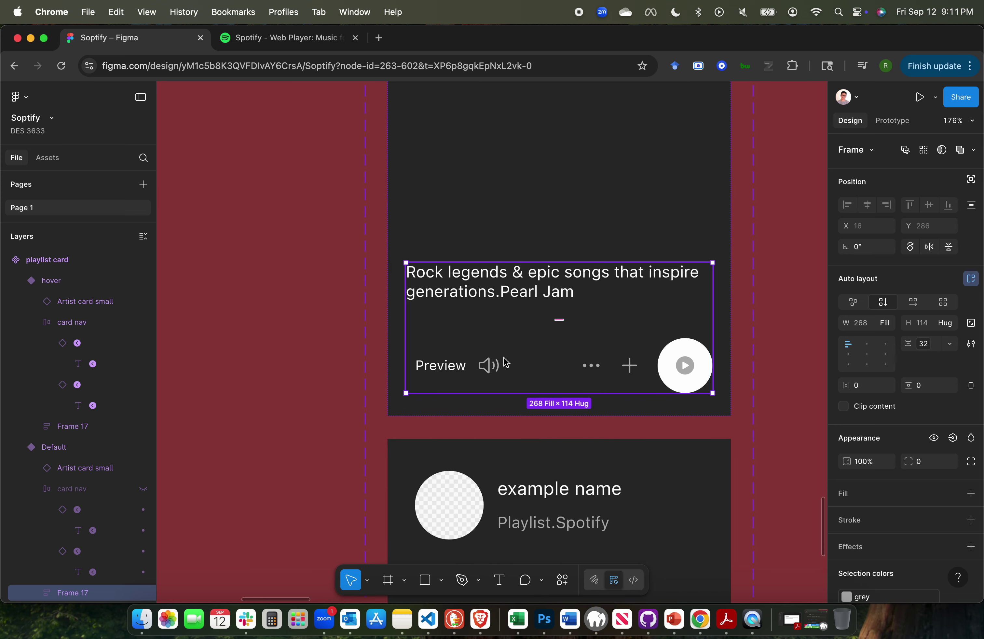
scroll(506, 362, "down", 4, "ctrl")
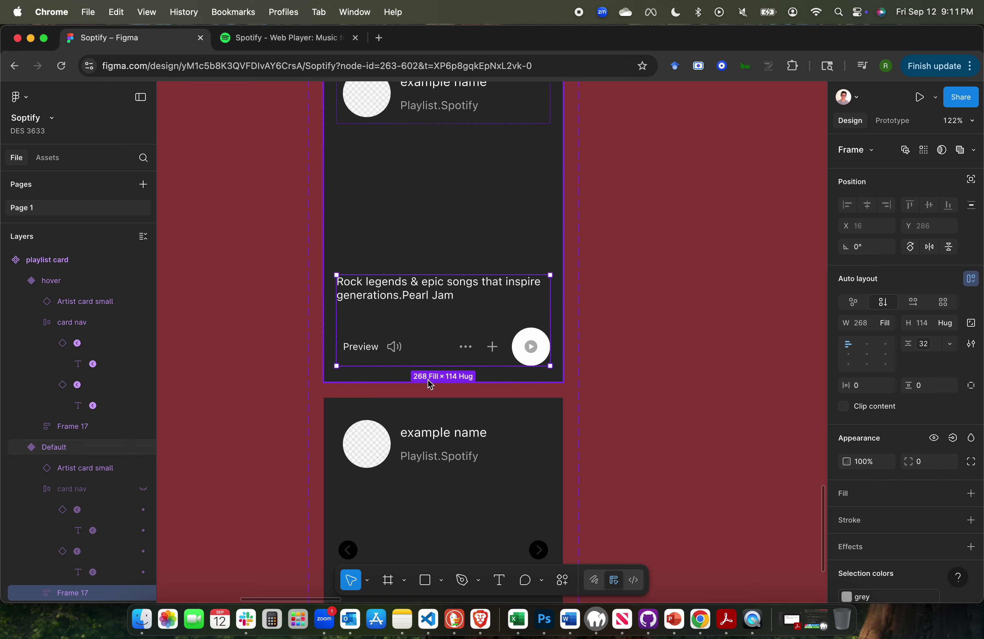
scroll(578, 318, "up", 3, "ctrl")
scroll(424, 338, "down", 3, "ctrl")
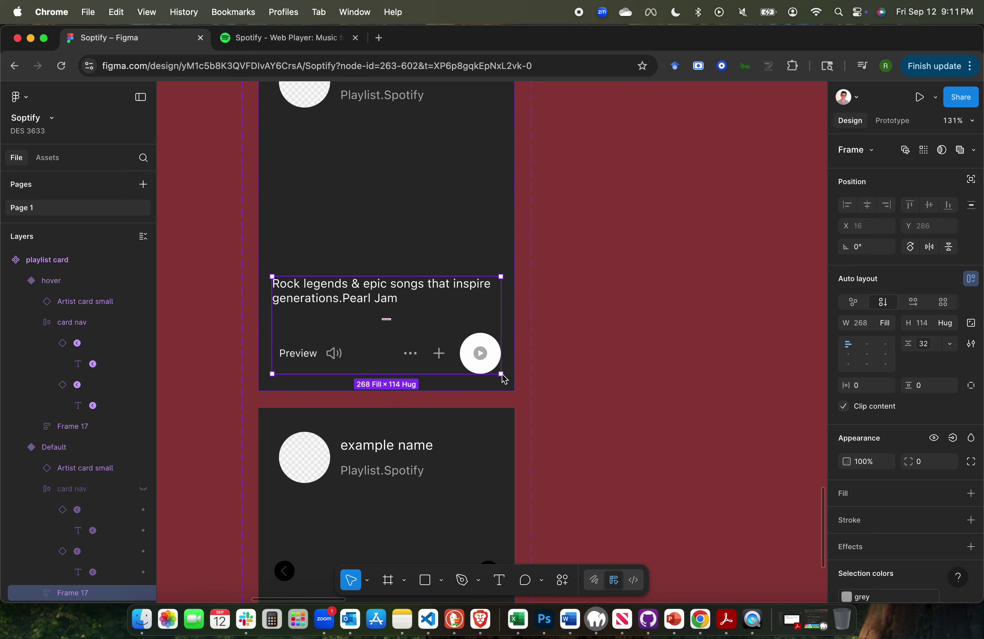
left_click_drag(502, 368, 500, 312)
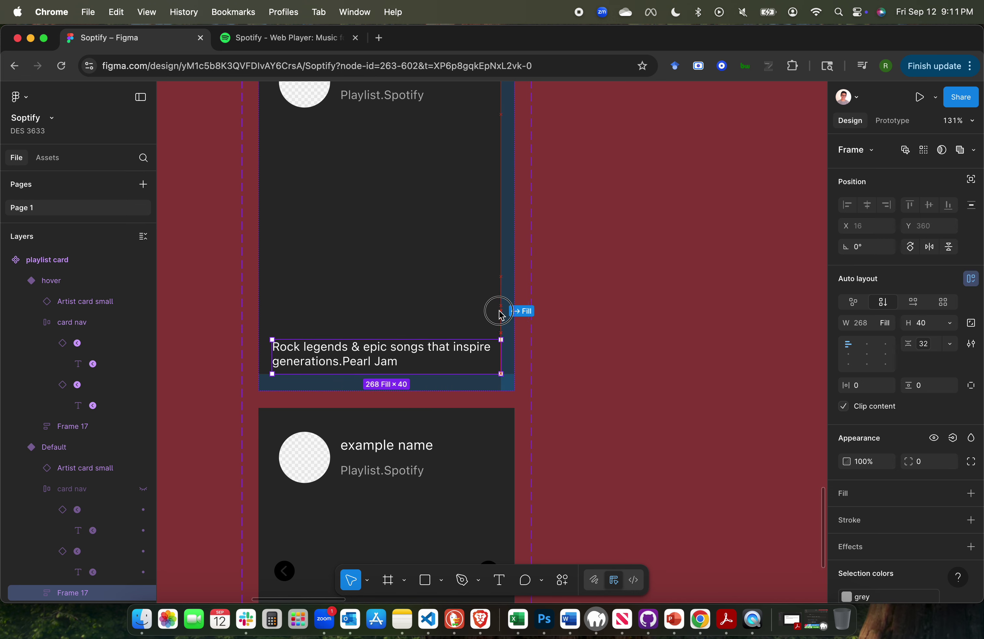
left_click(619, 356)
scroll(609, 379, "down", 5)
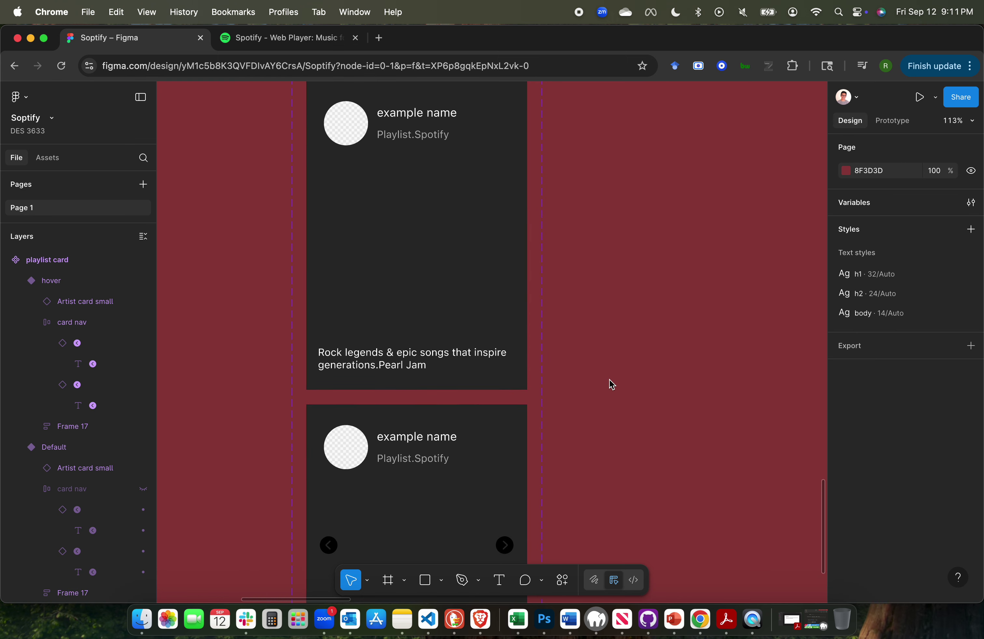
Examine the description text and layout of the Default variant beside the hover variant.
scroll(609, 380, "down", 3)
scroll(609, 381, "up", 2)
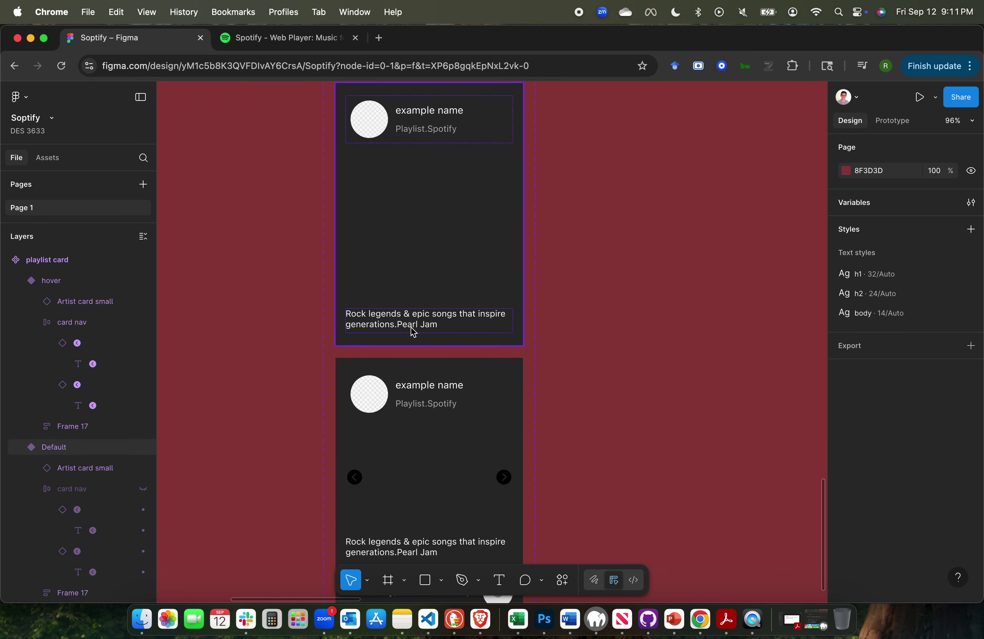
left_click(426, 320)
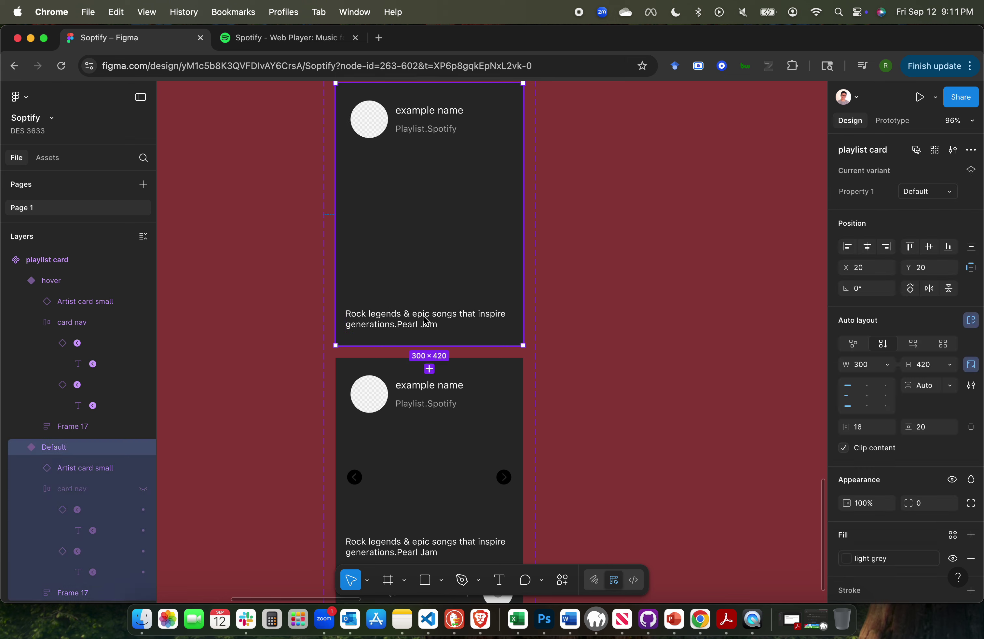
left_click(427, 320)
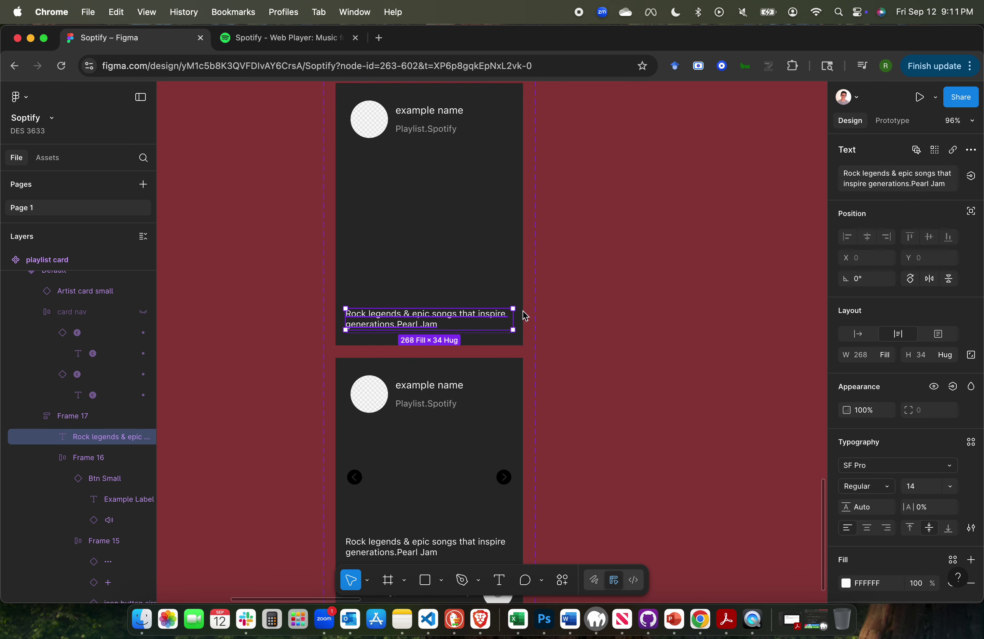
left_click(589, 321)
left_click(439, 333)
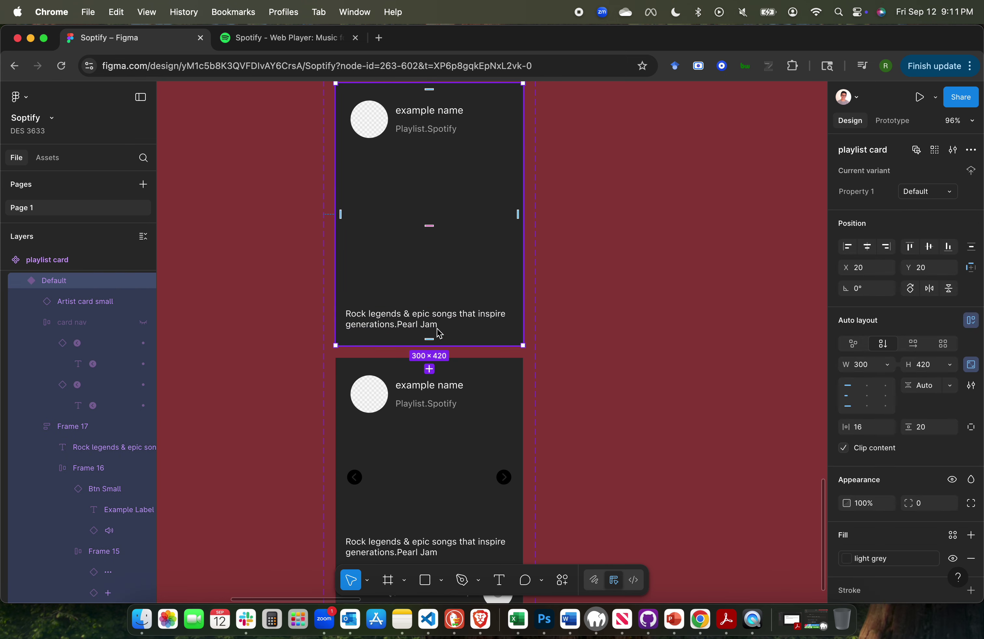
left_click(618, 213)
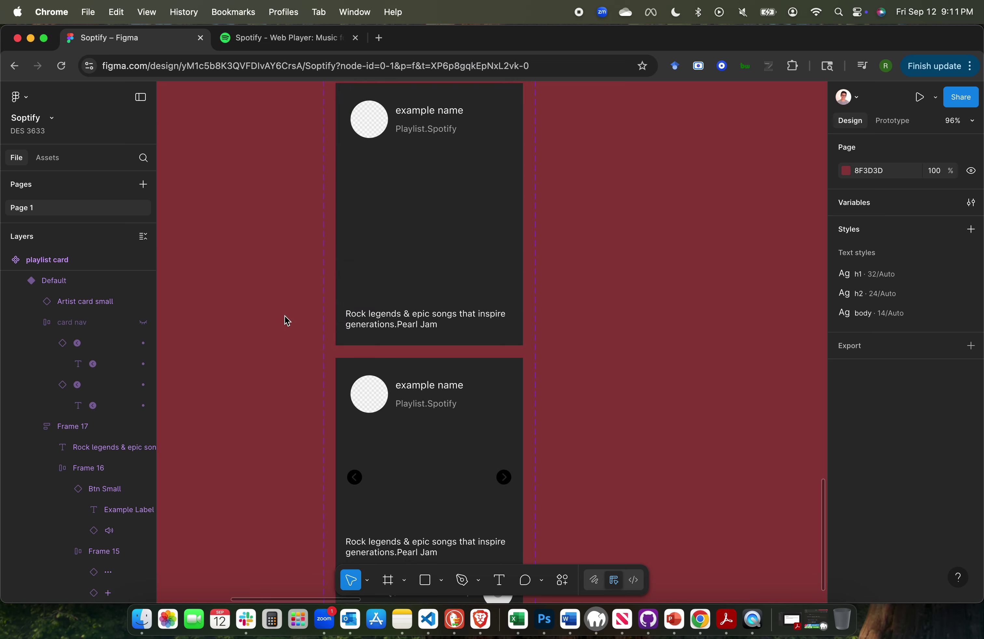
Add a prototype interaction connecting the Default variant of the playlist card to its hover variant.
scroll(285, 321, "down", 5)
scroll(285, 321, "up", 5)
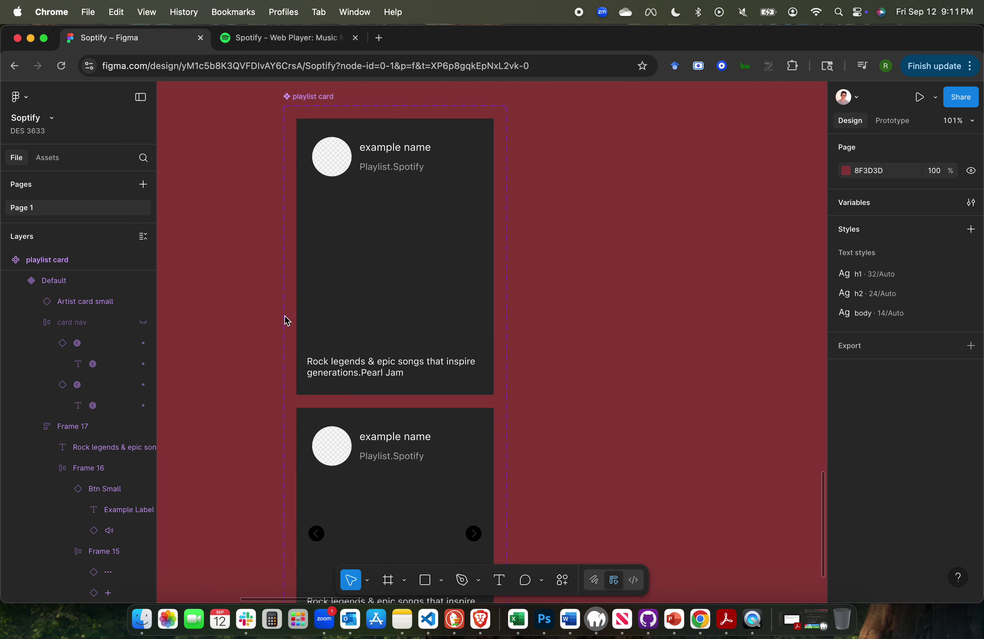
left_click(893, 119)
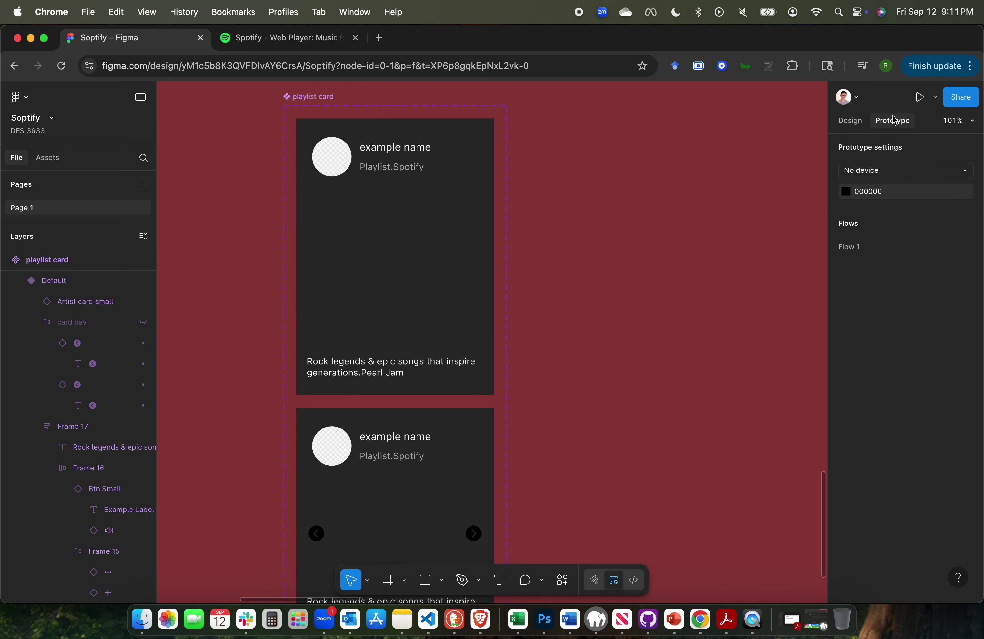
scroll(516, 212, "down", 2)
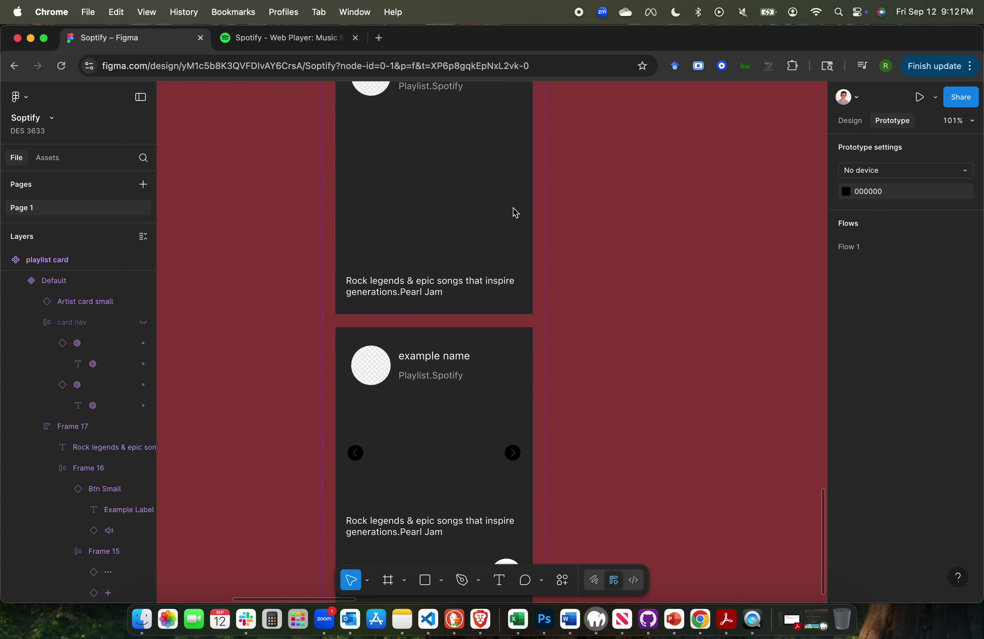
scroll(423, 324, "up", 2)
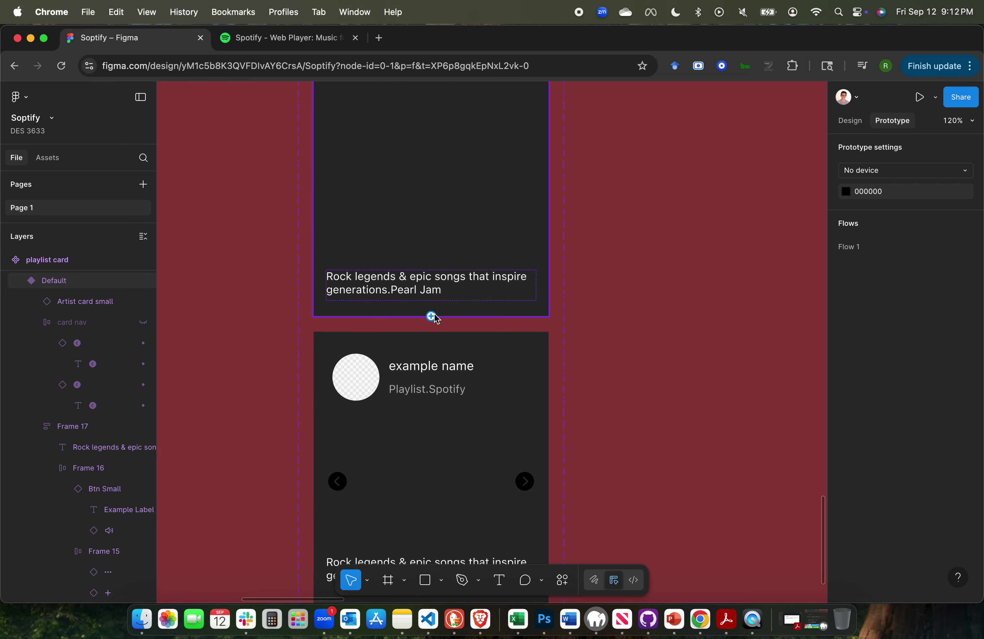
scroll(433, 318, "up", 5)
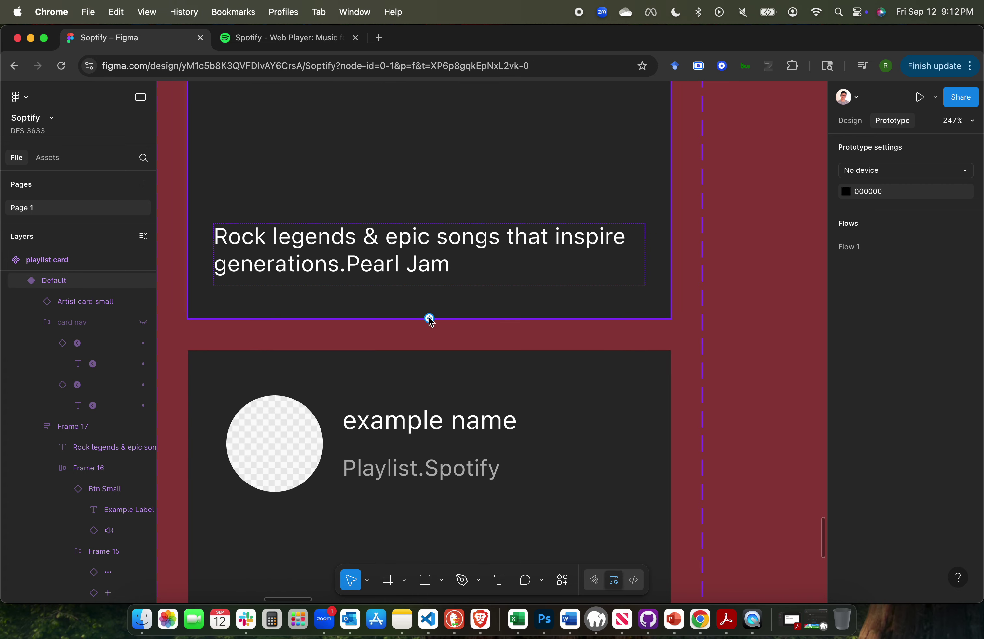
scroll(429, 320, "down", 6)
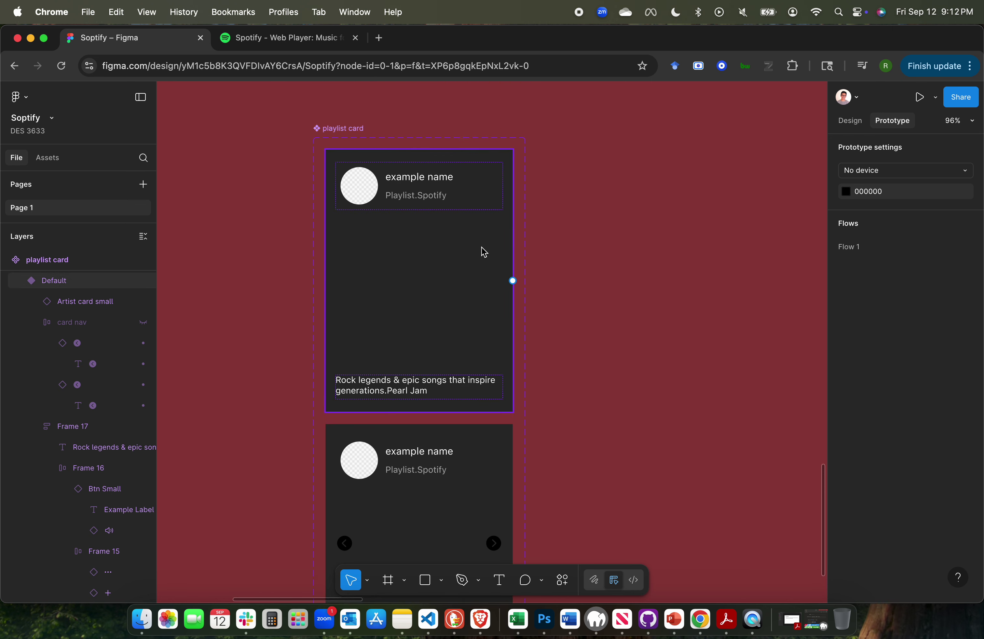
scroll(461, 249, "down", 3)
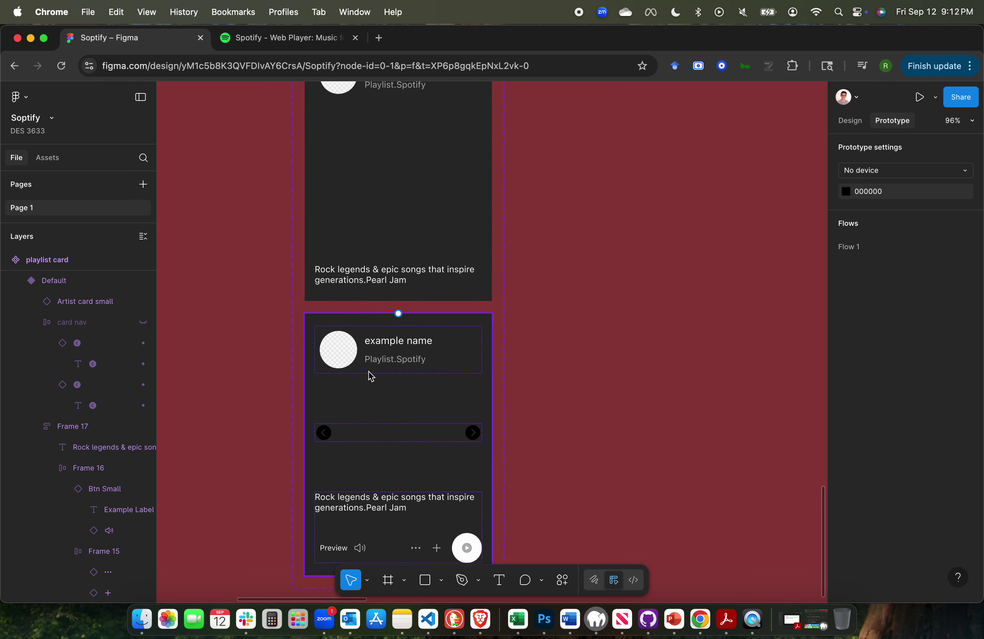
scroll(395, 380, "down", 1)
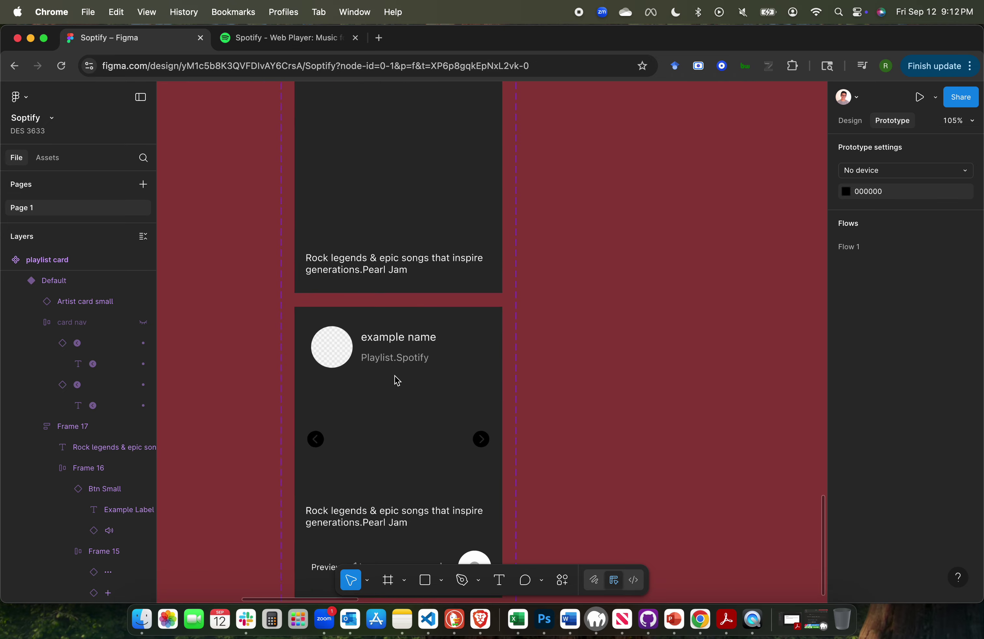
scroll(395, 373, "up", 3)
left_click_drag(401, 281, 442, 303)
scroll(442, 303, "up", 10)
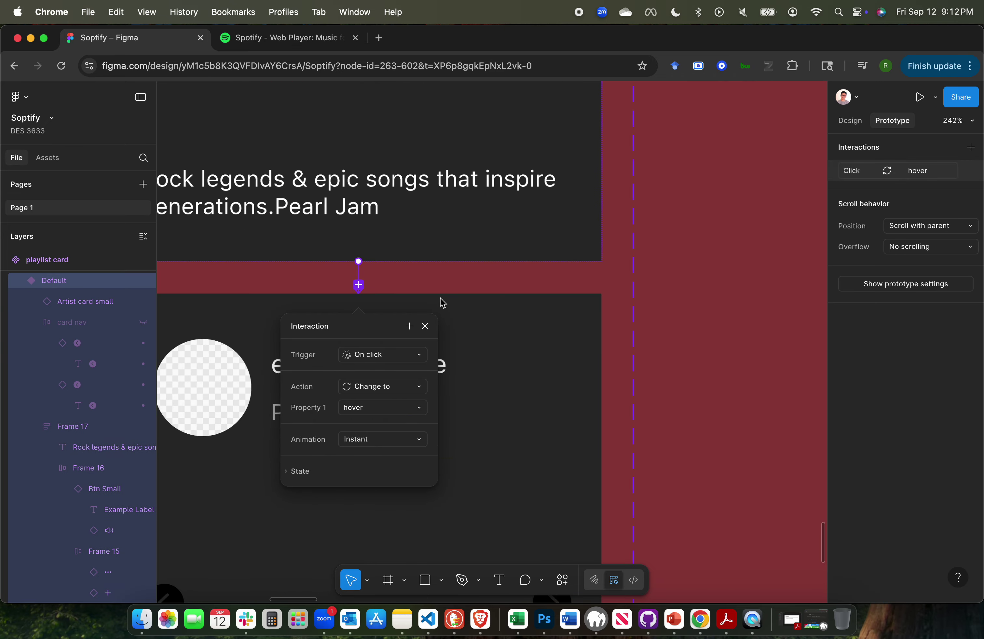
Set the Default-to-hover interaction's trigger to While hovering and its animation to Smart animate.
left_click(330, 357)
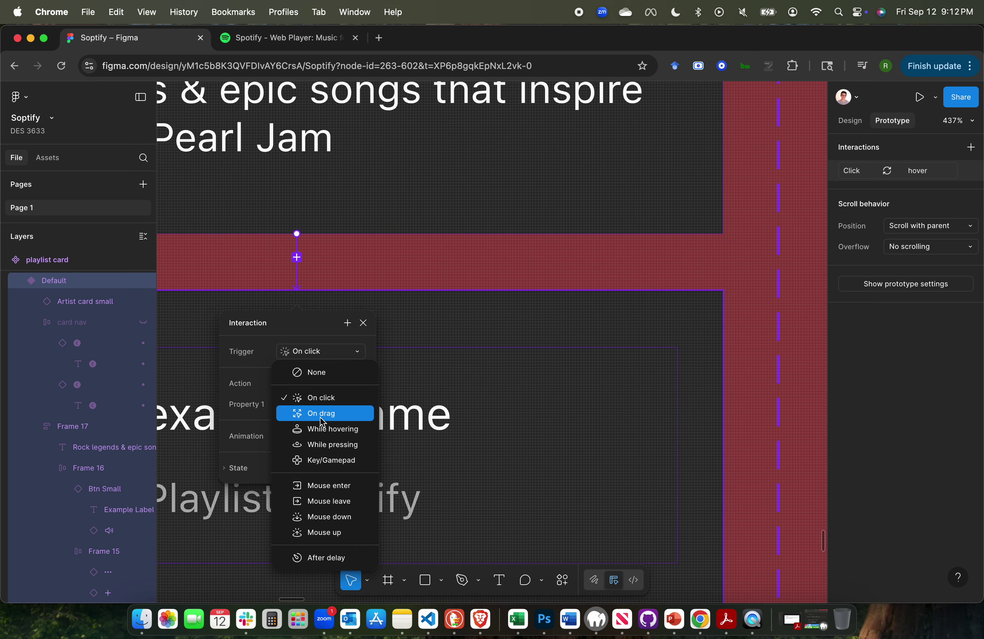
left_click(325, 430)
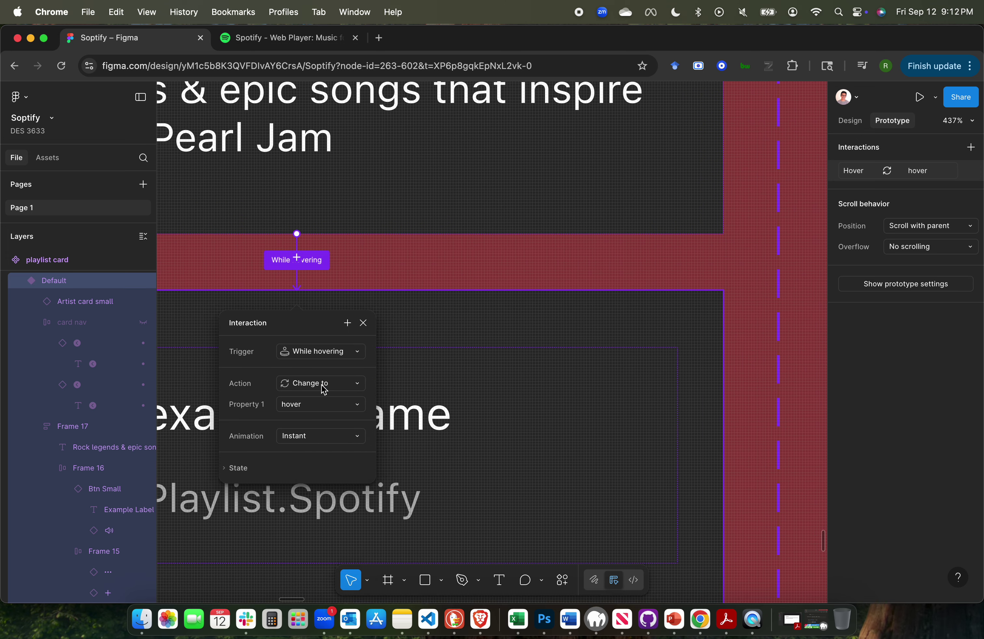
left_click(305, 437)
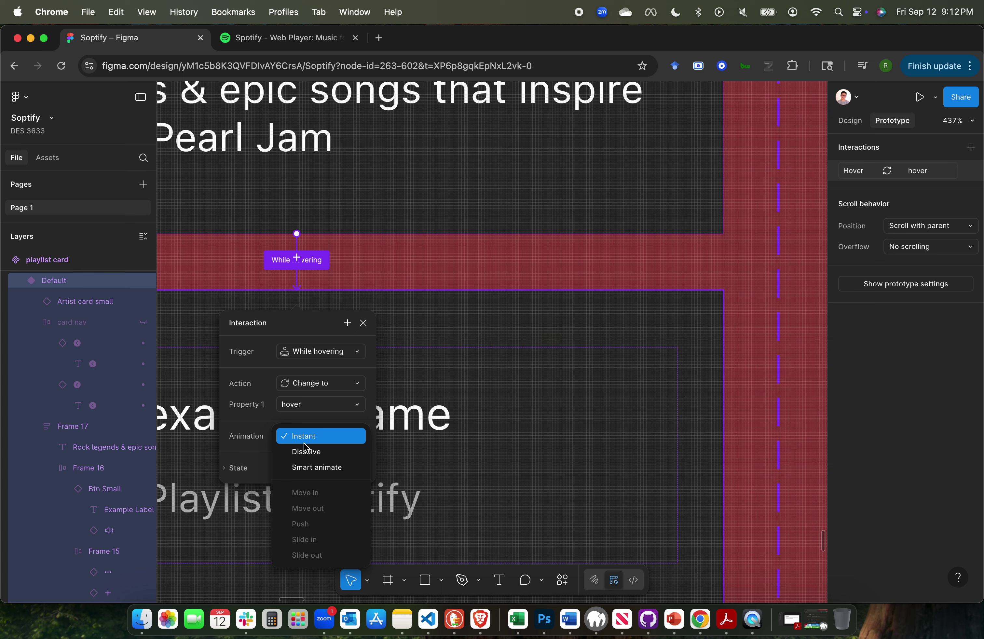
left_click(316, 467)
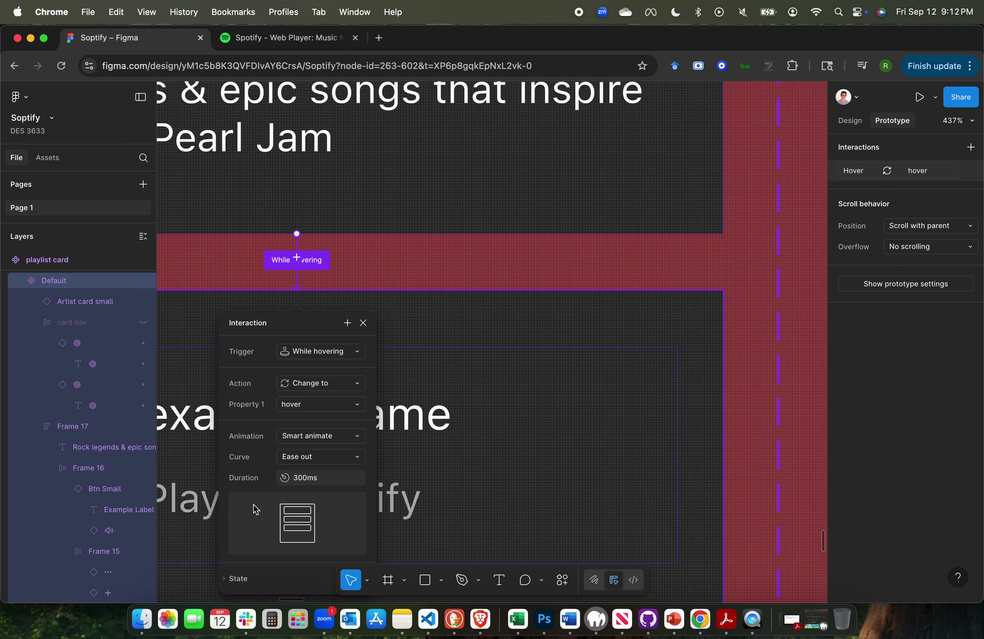
scroll(549, 364, "down", 10)
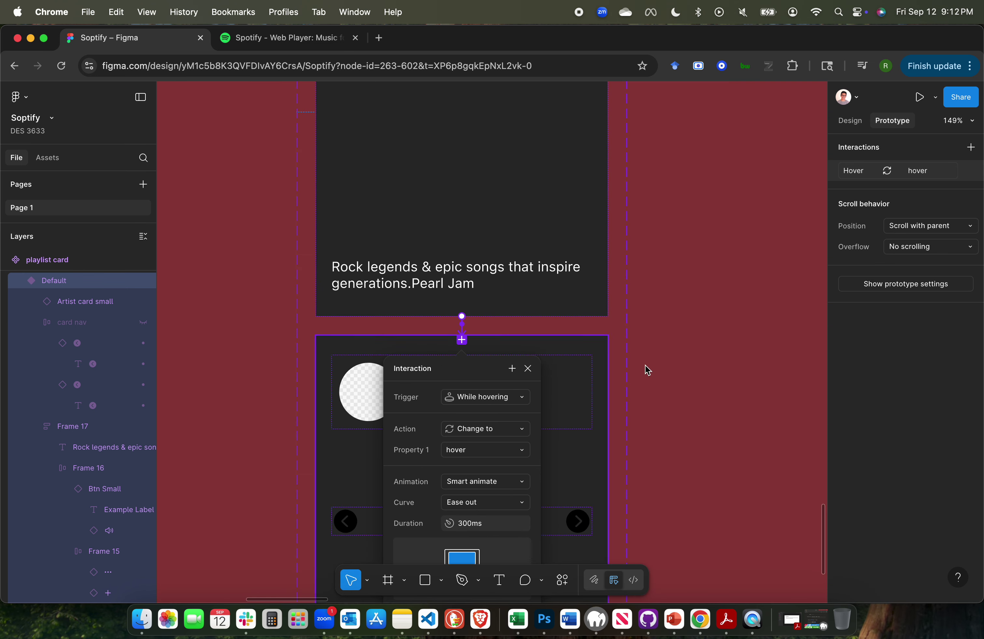
left_click(727, 386)
key("shift+1")
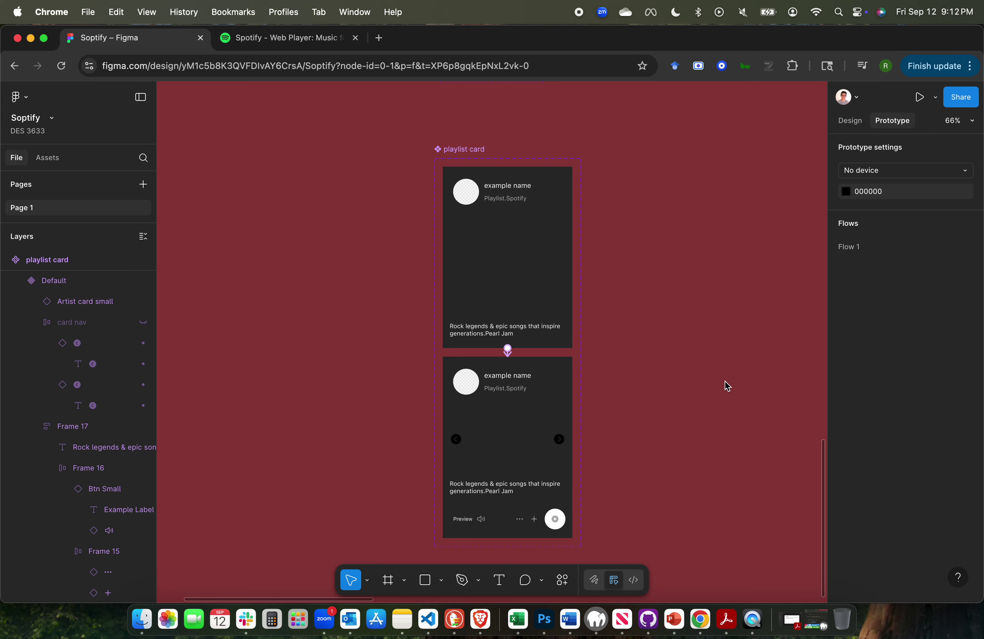
Insert an instance of the playlist card component from the file's assets, using its Default variant.
left_click(467, 151)
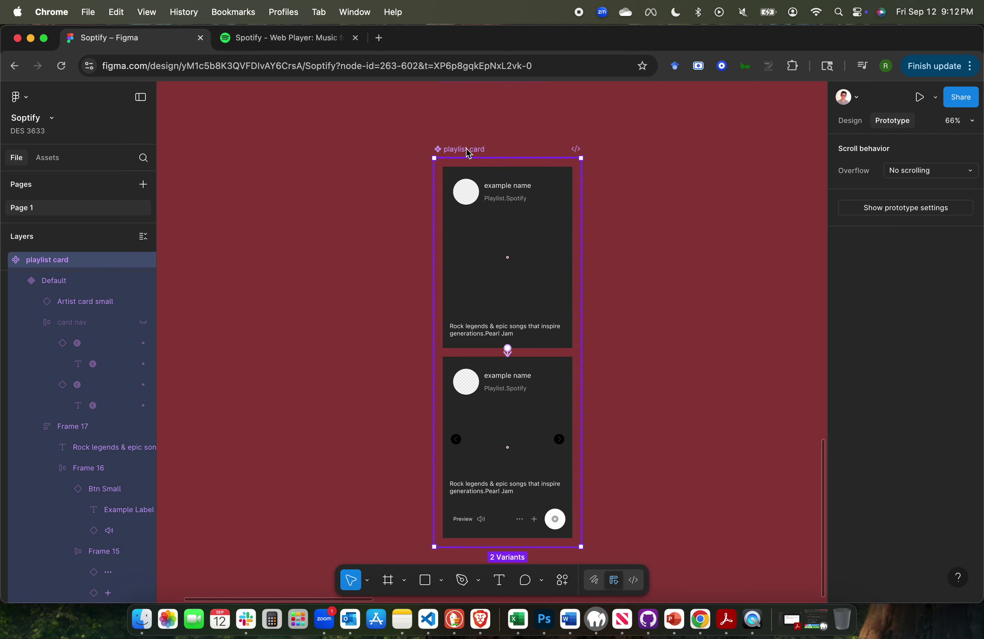
key("shift+1")
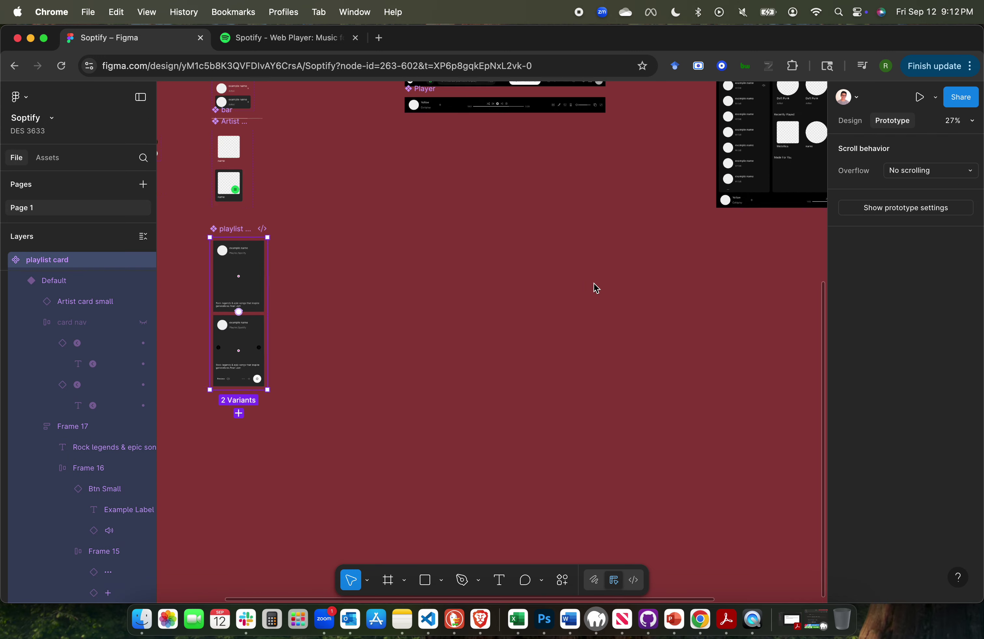
scroll(593, 283, "up", 5)
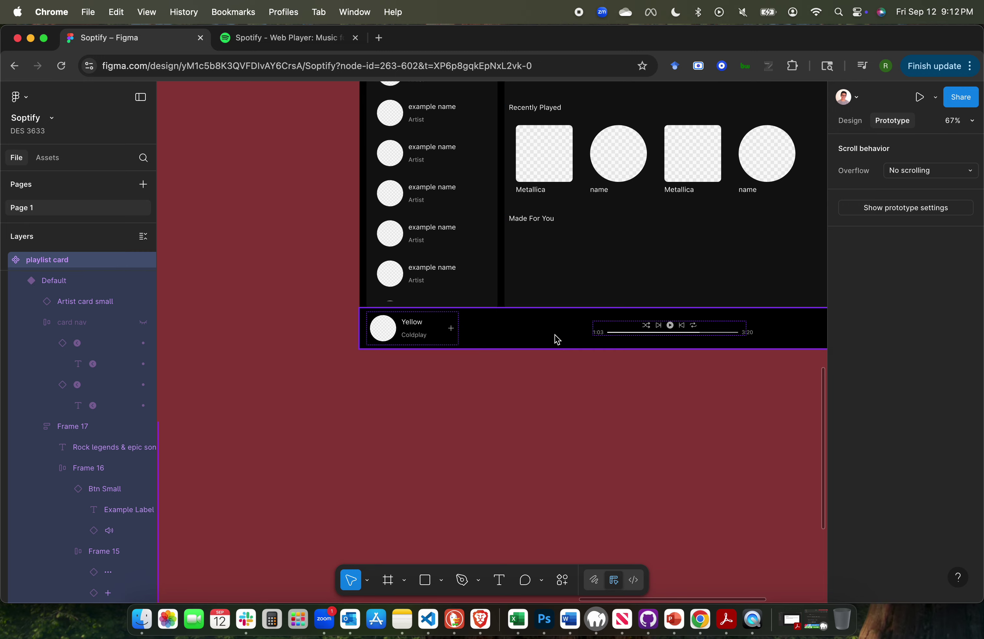
scroll(558, 347, "down", 5)
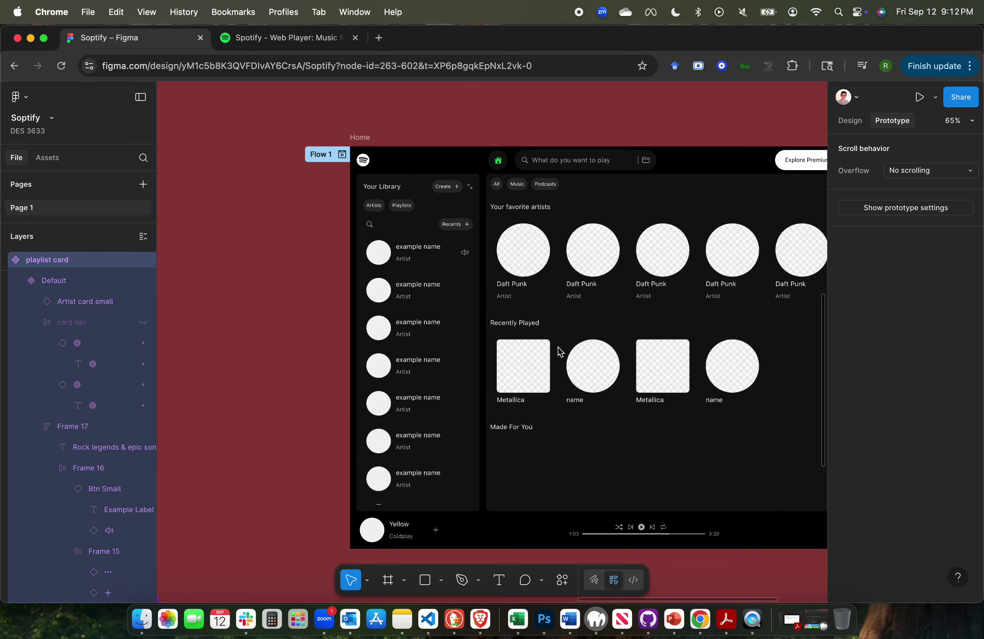
scroll(559, 352, "left", 15)
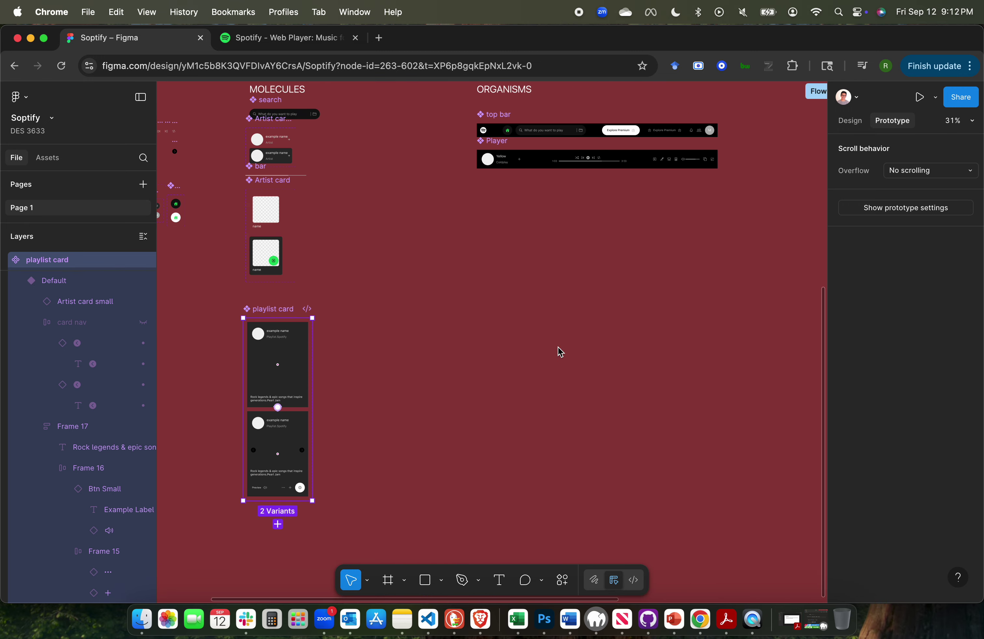
scroll(556, 359, "up", 3)
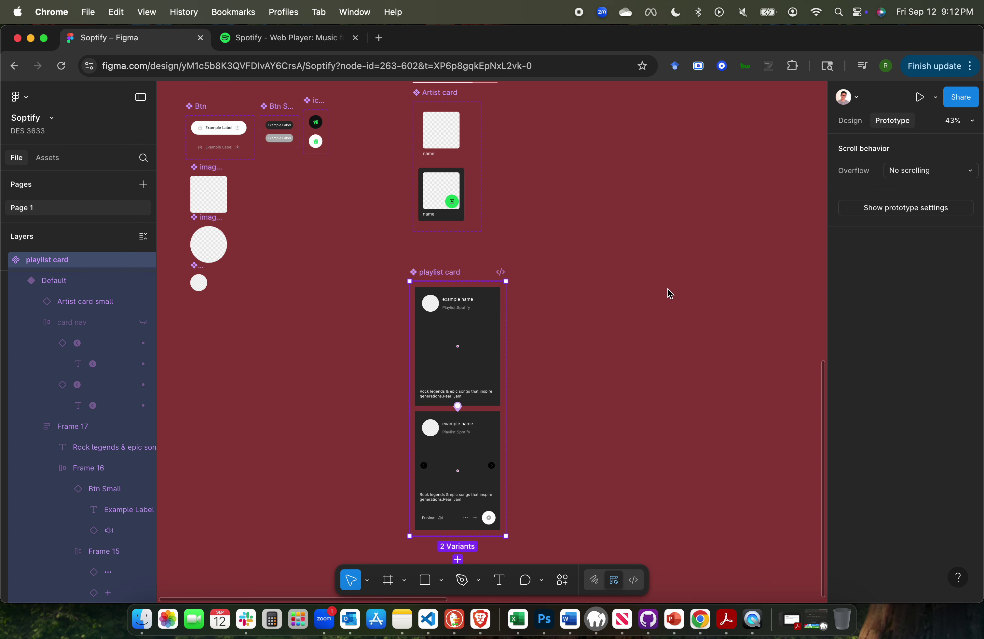
scroll(667, 292, "right", 10)
scroll(668, 288, "right", 4)
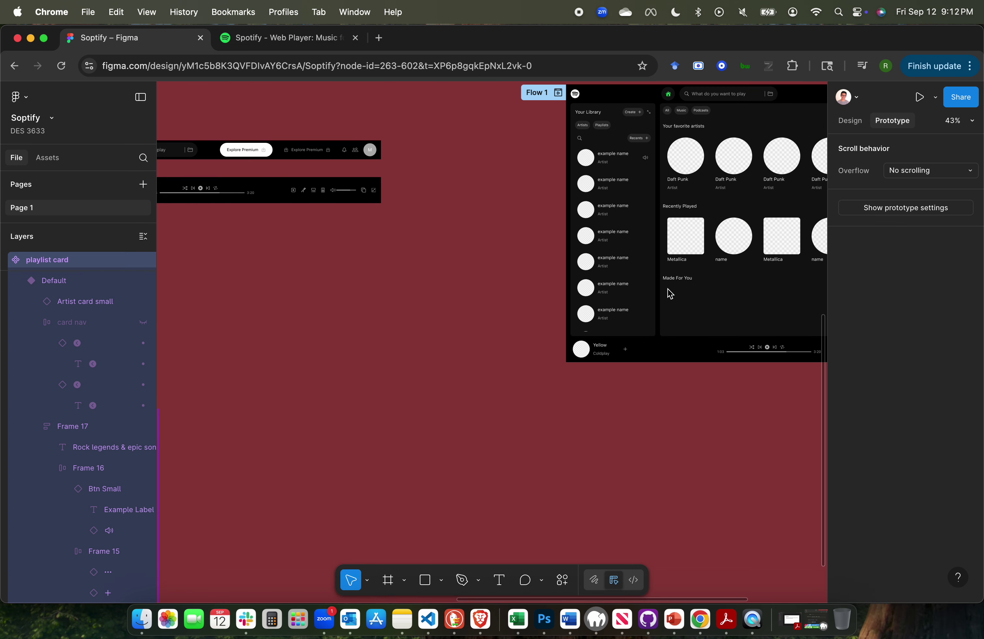
left_click(53, 160)
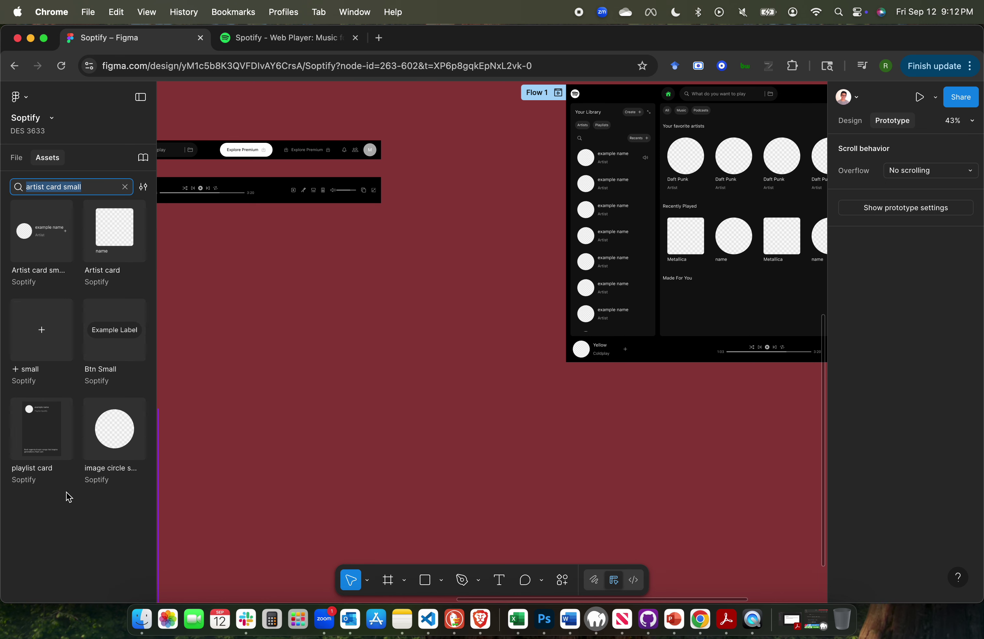
mouse_move(67, 410)
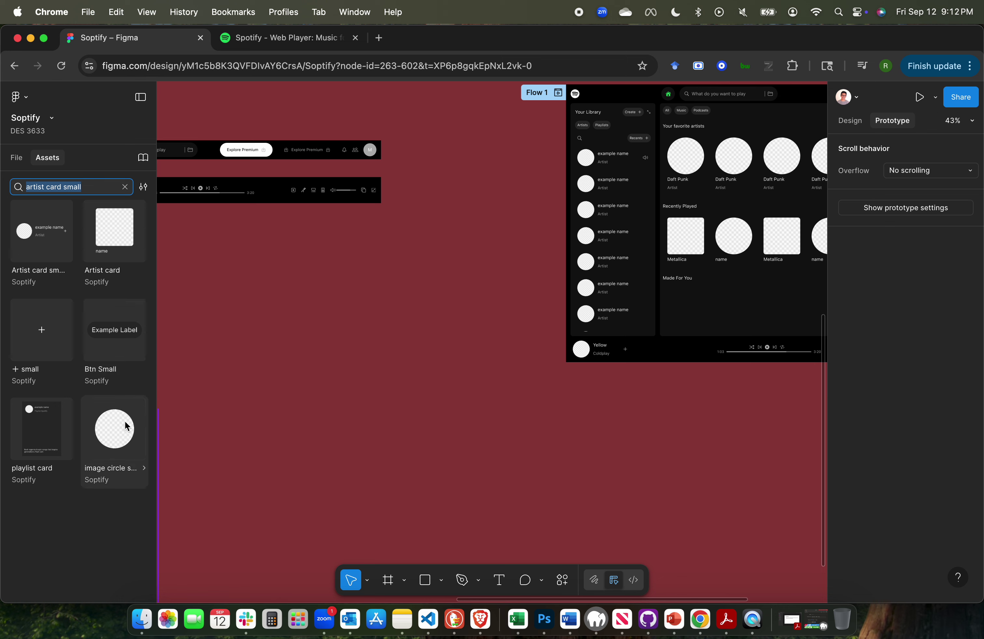
left_click(68, 467)
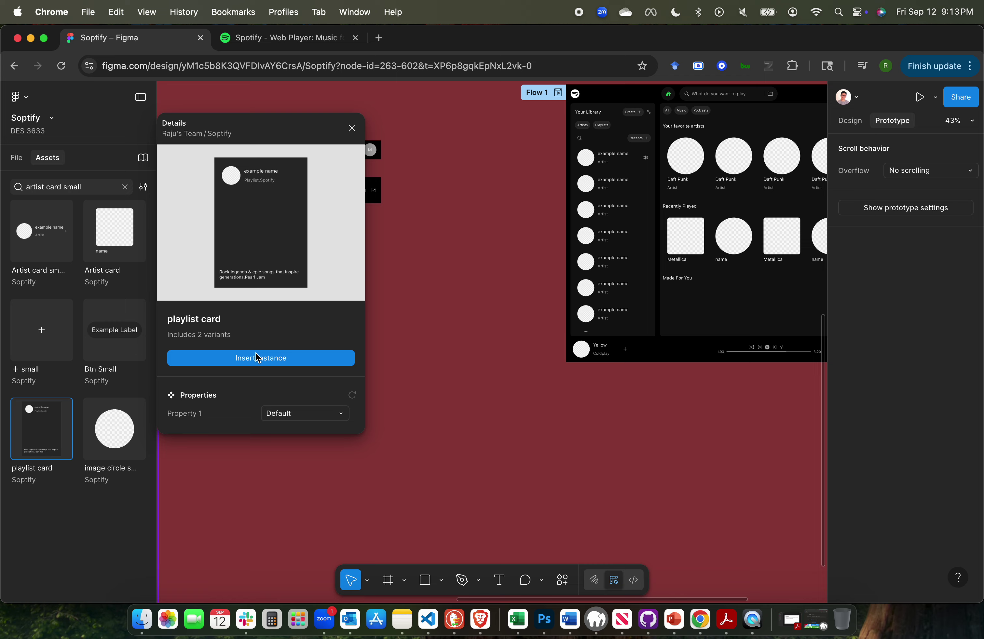
left_click(258, 357)
Move the playlist card instance into the Home frame's content area, directly beneath the Made For You heading.
scroll(498, 363, "up", 5)
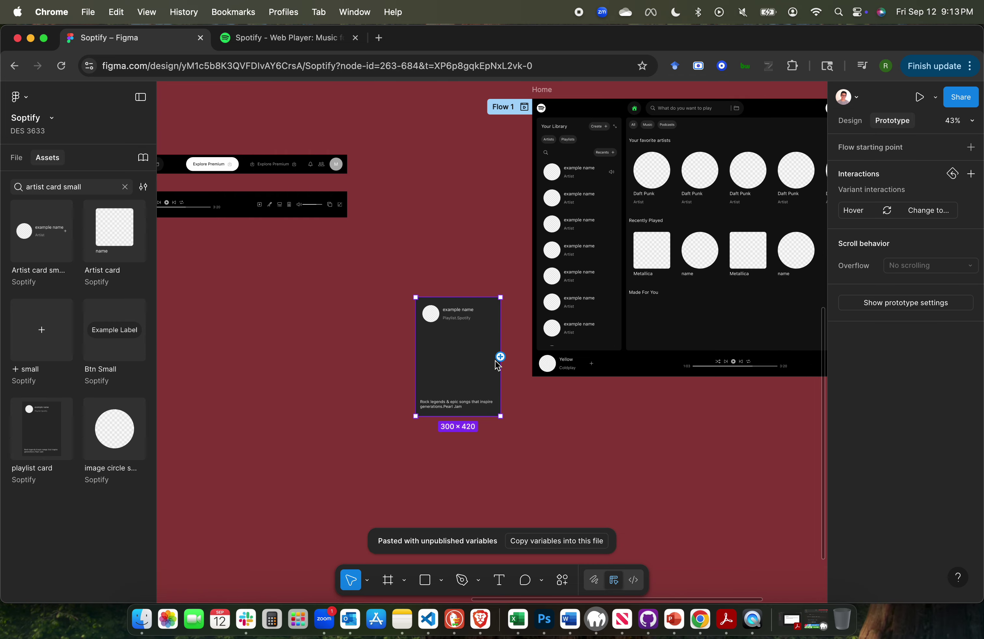
scroll(497, 365, "up", 2)
scroll(386, 380, "down", 5)
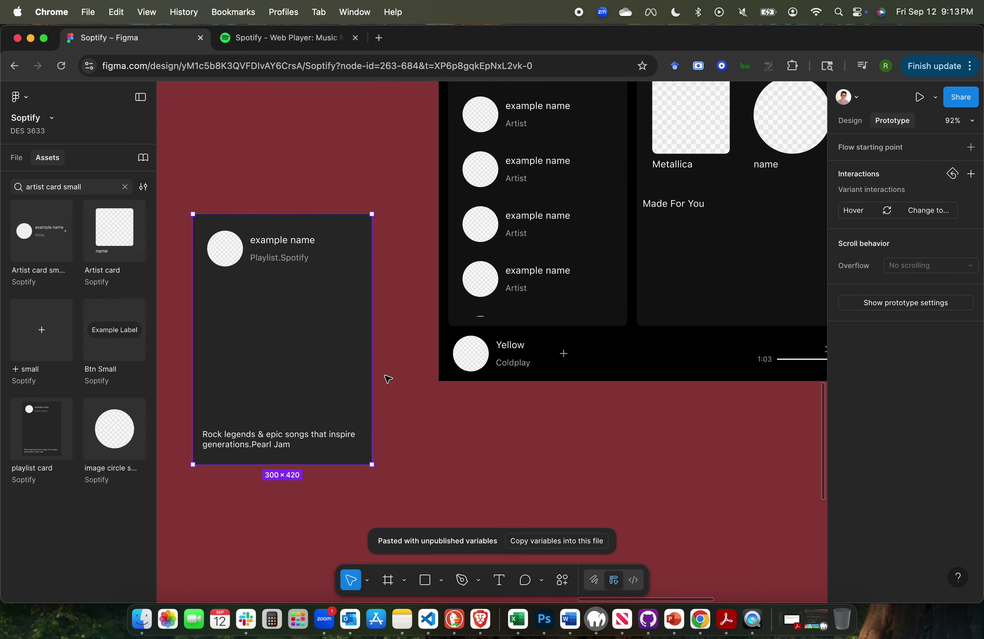
left_click_drag(326, 376, 612, 324)
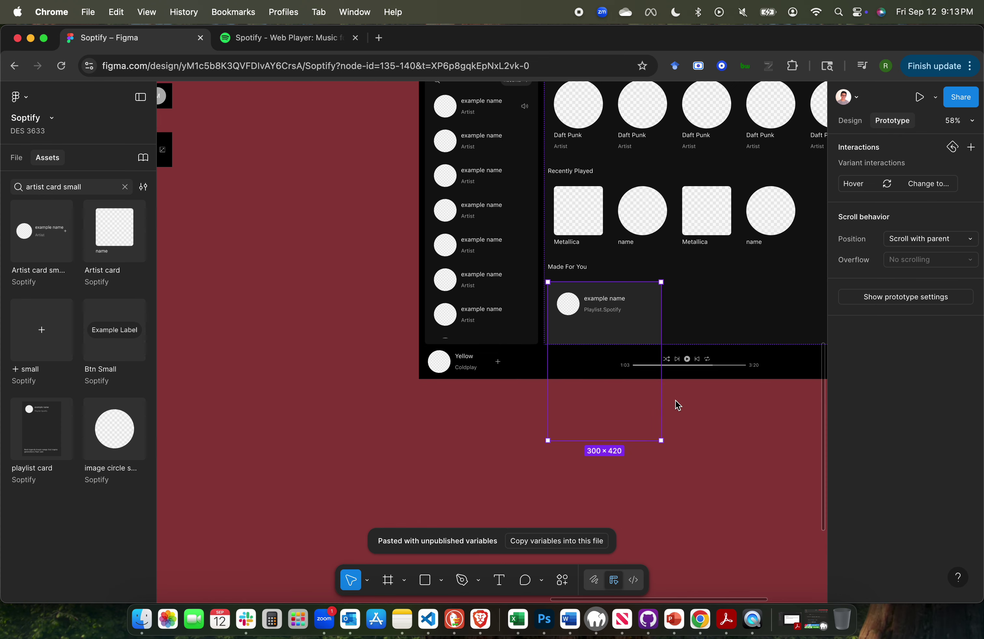
left_click(712, 469)
scroll(651, 391, "up", 3)
scroll(651, 391, "up", 4)
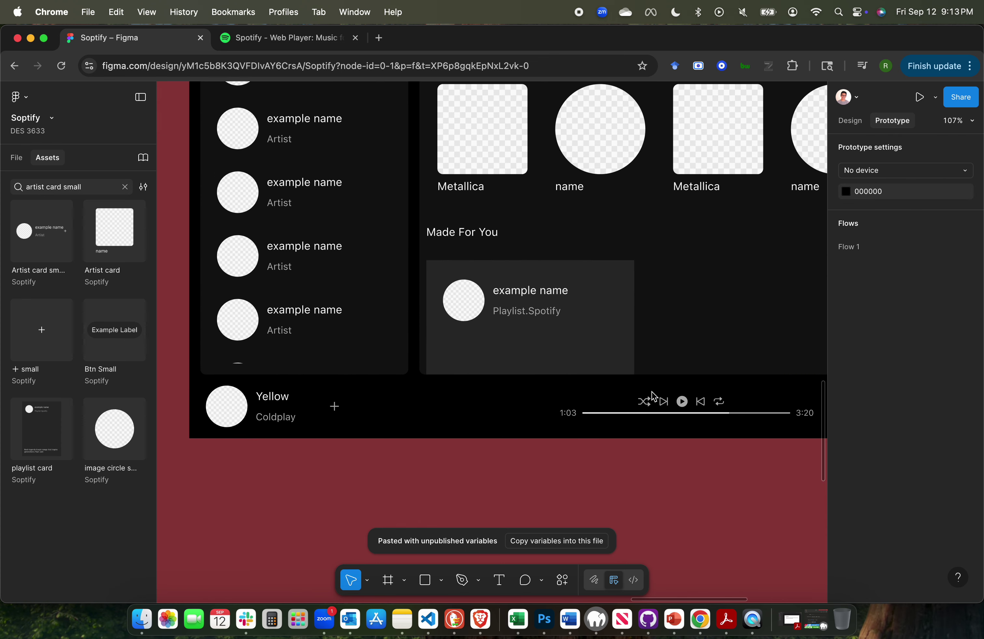
left_click(547, 330)
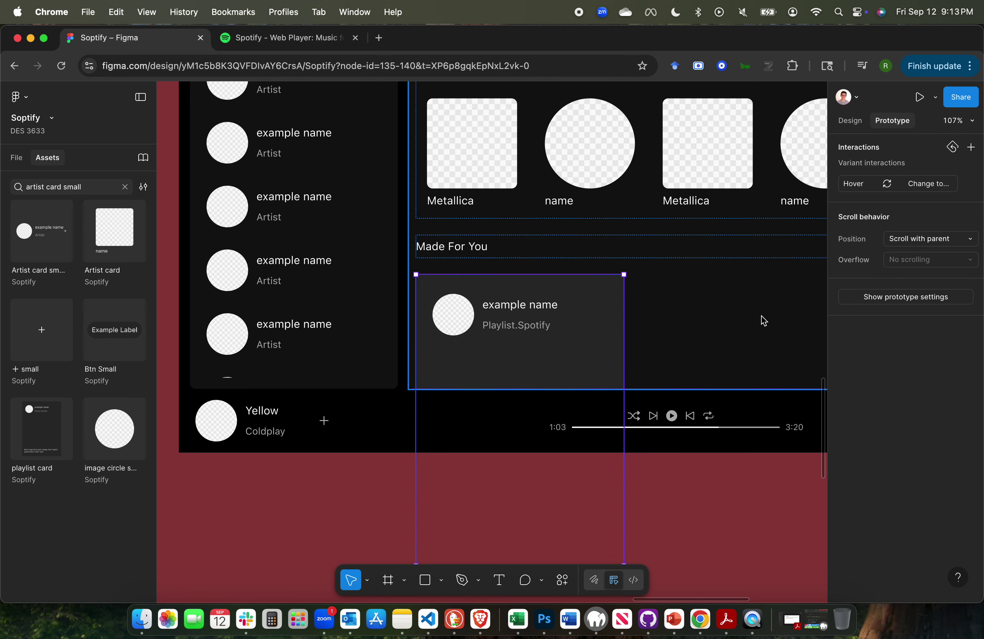
left_click(720, 528)
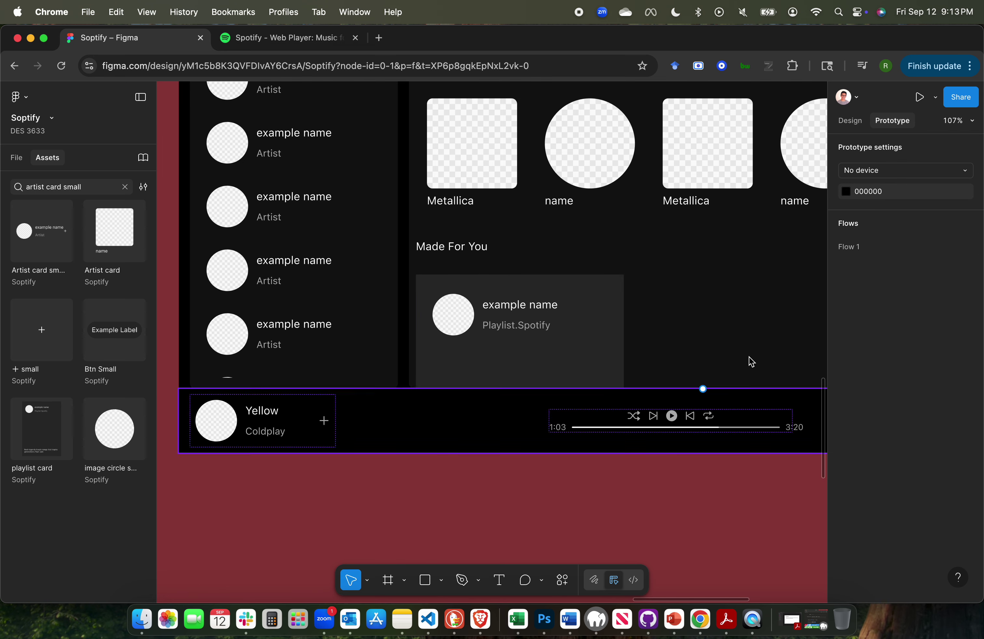
Run the Home prototype in presentation view and set its scaling to Responsive.
left_click(920, 99)
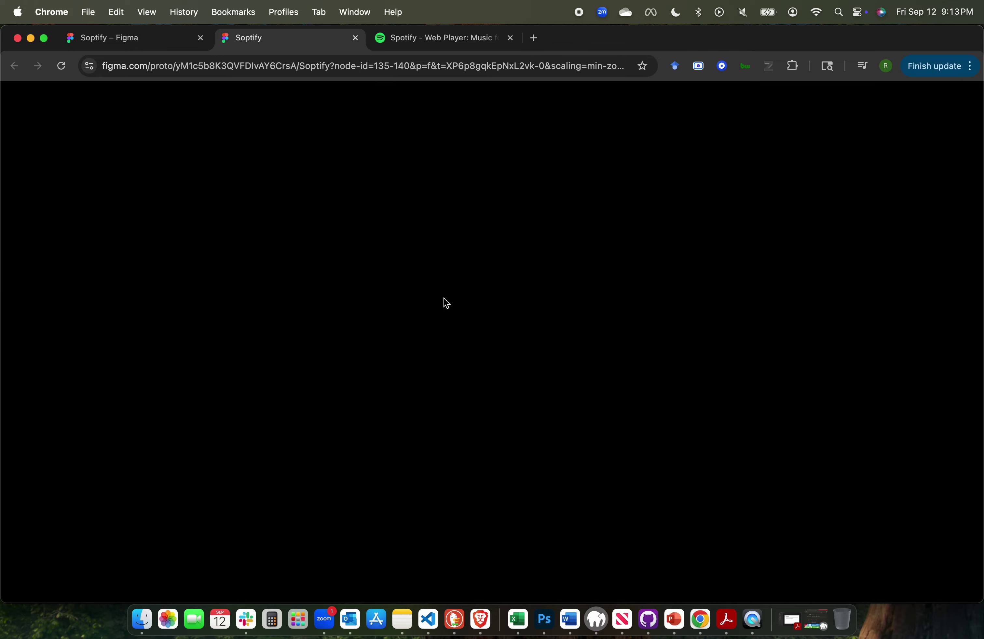
scroll(477, 311, "down", 4)
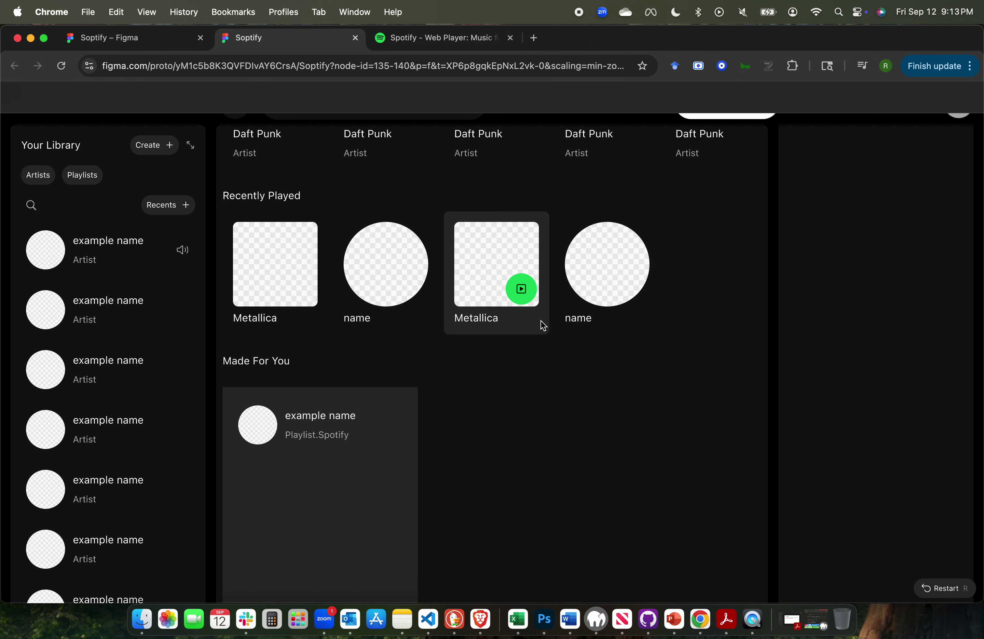
scroll(732, 305, "up", 1)
mouse_move(961, 104)
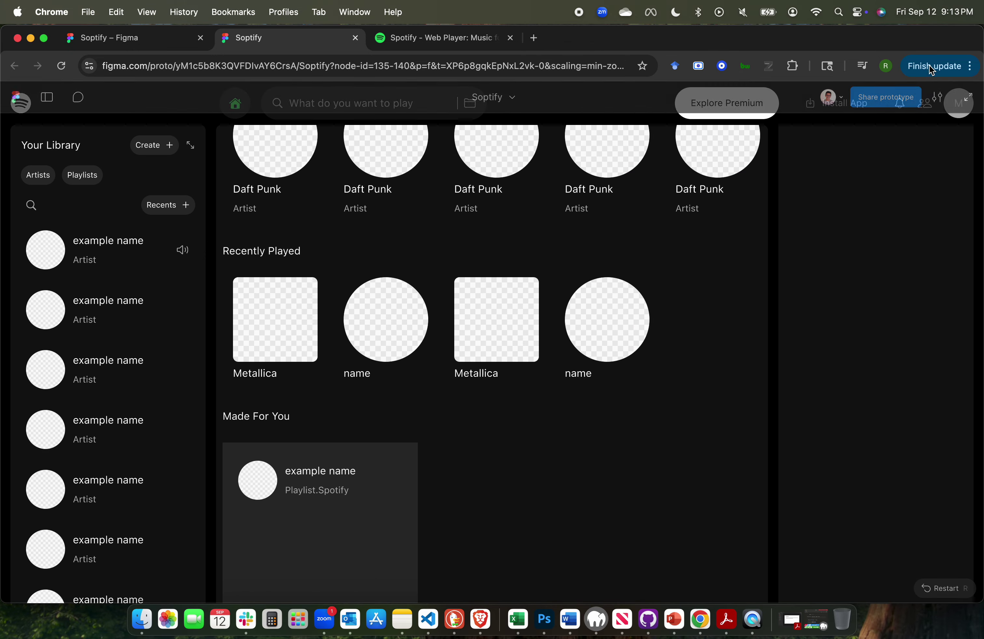
left_click(937, 97)
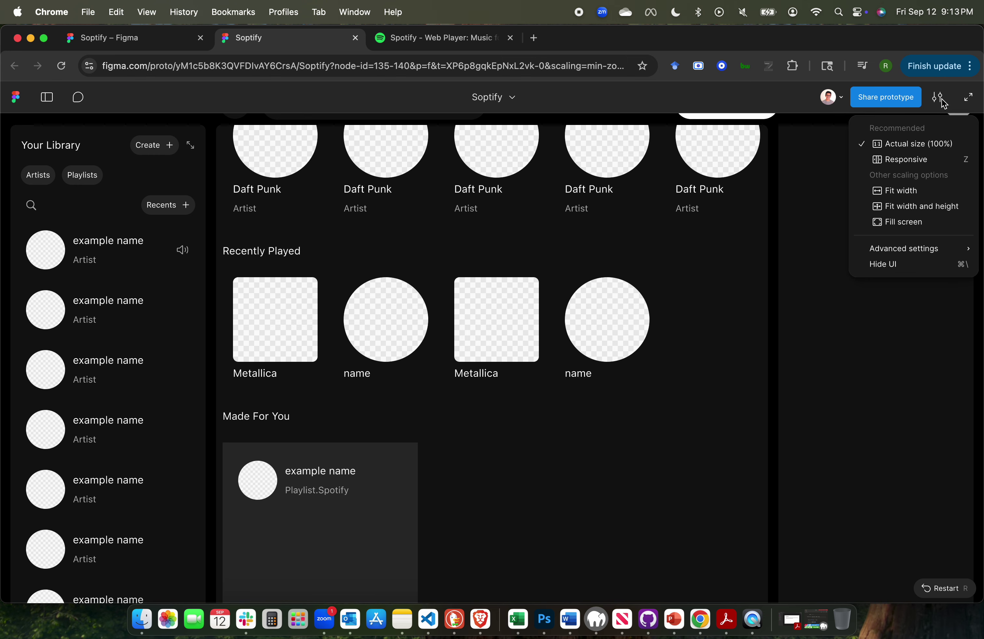
left_click(916, 164)
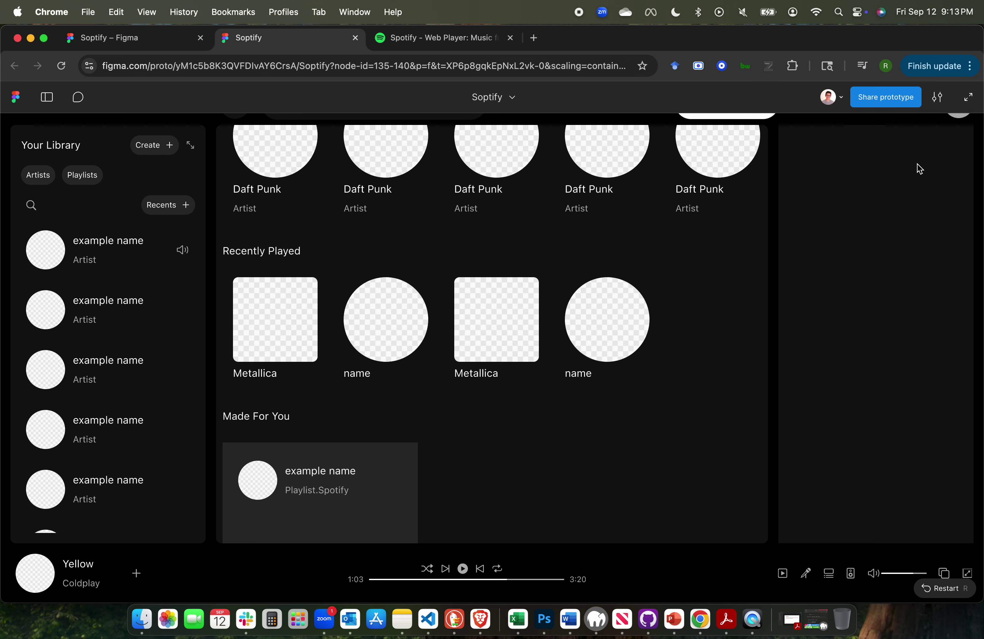
Test the playlist card's hover interaction under Made For You in the running prototype.
scroll(626, 436, "down", 3)
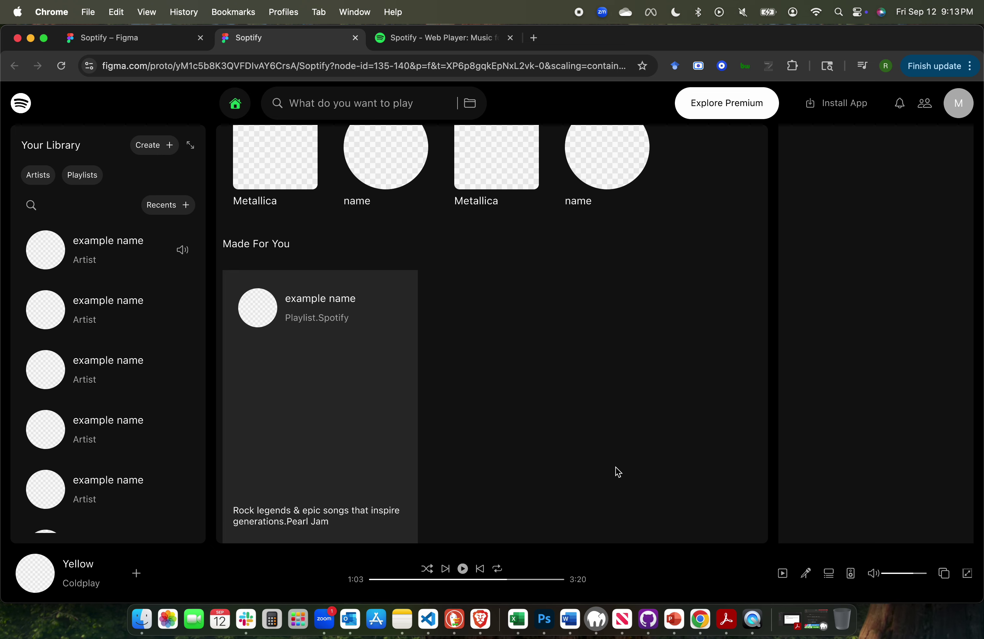
mouse_move(346, 438)
left_click(391, 523)
mouse_move(266, 401)
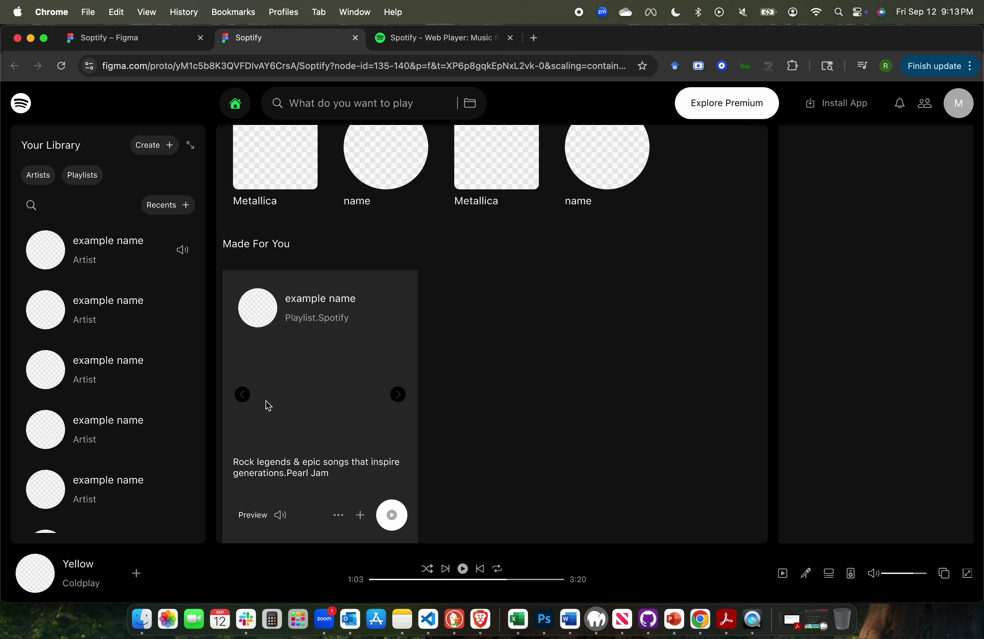
Switch to the Spotify web player and examine the playlist card's hover controls, advancing its preview to another track.
left_click(453, 37)
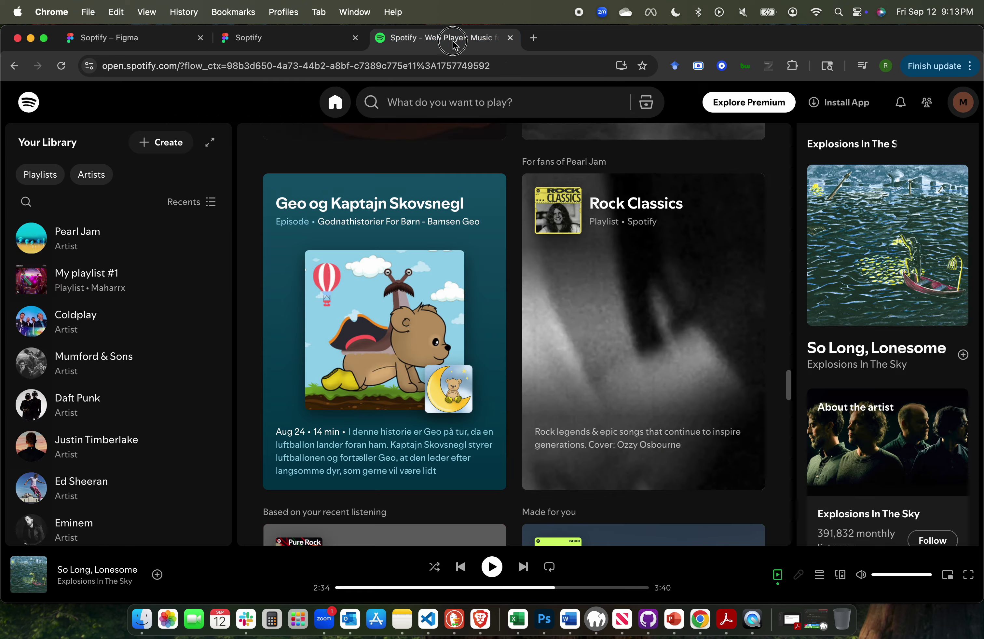
mouse_move(735, 361)
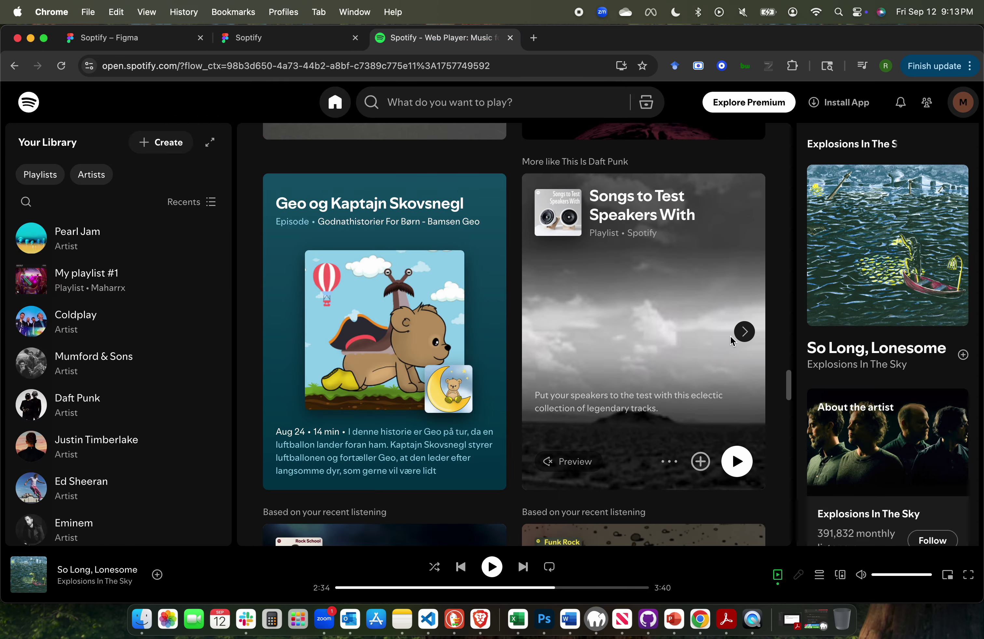
left_click(743, 332)
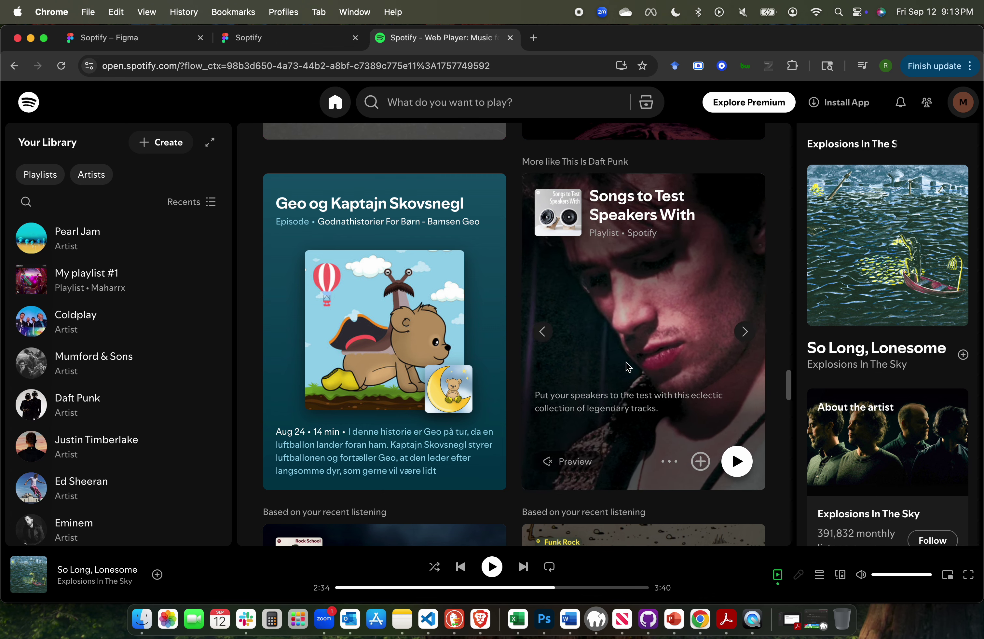
Return to the Figma design file and compare the playlist card's two variants with Spotify's playlist card.
left_click(282, 45)
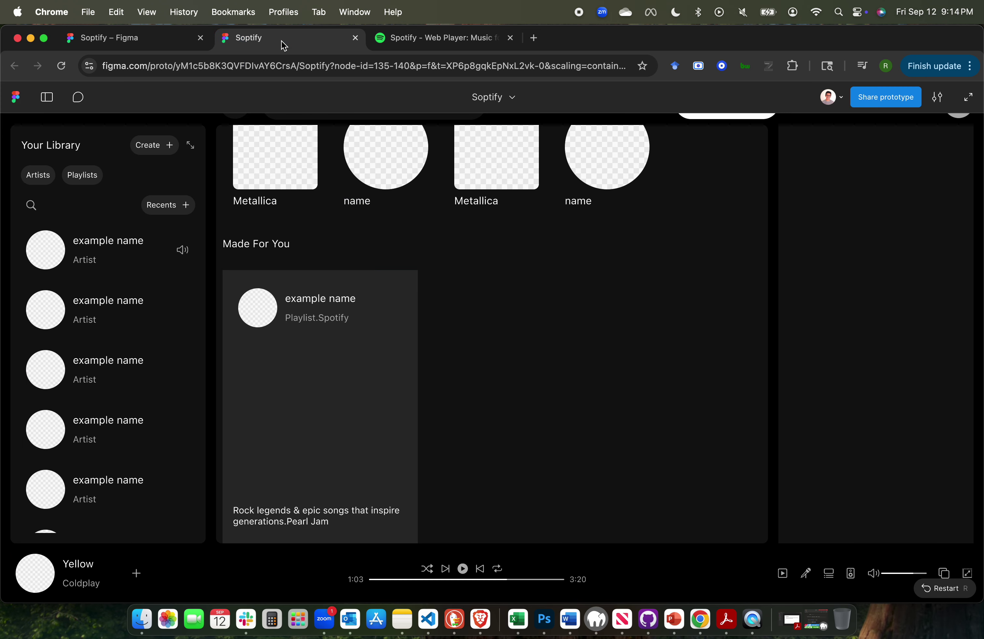
left_click(145, 40)
scroll(386, 297, "down", 10)
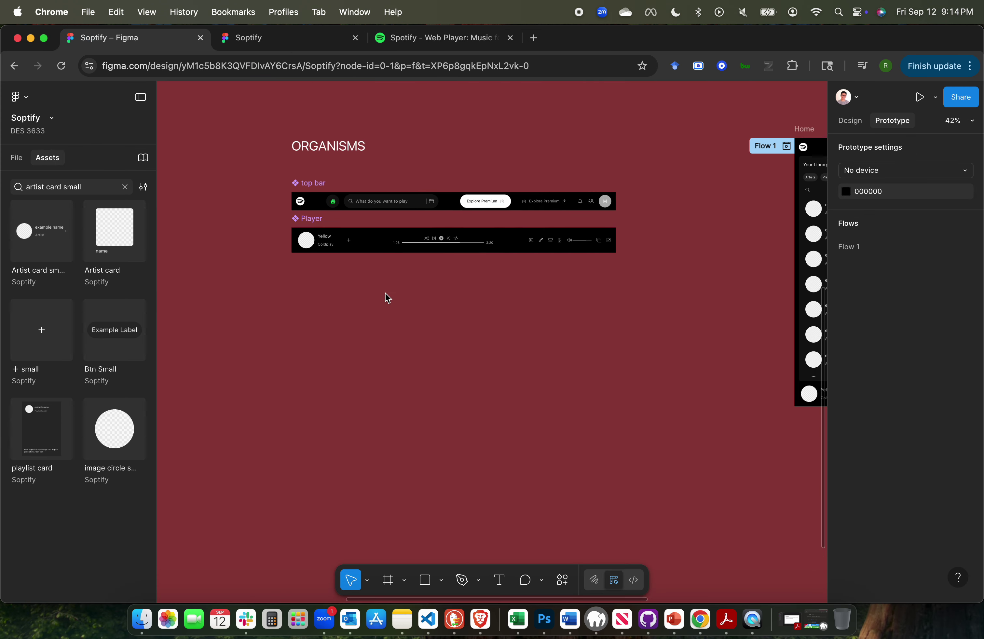
scroll(385, 293, "left", 5)
scroll(385, 293, "up", 5)
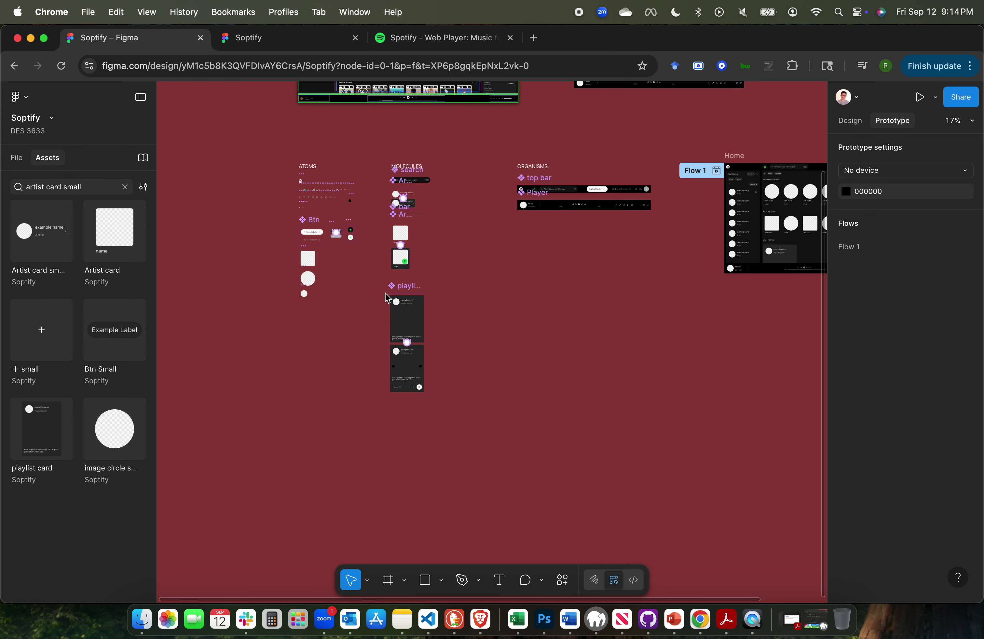
scroll(382, 328, "up", 4)
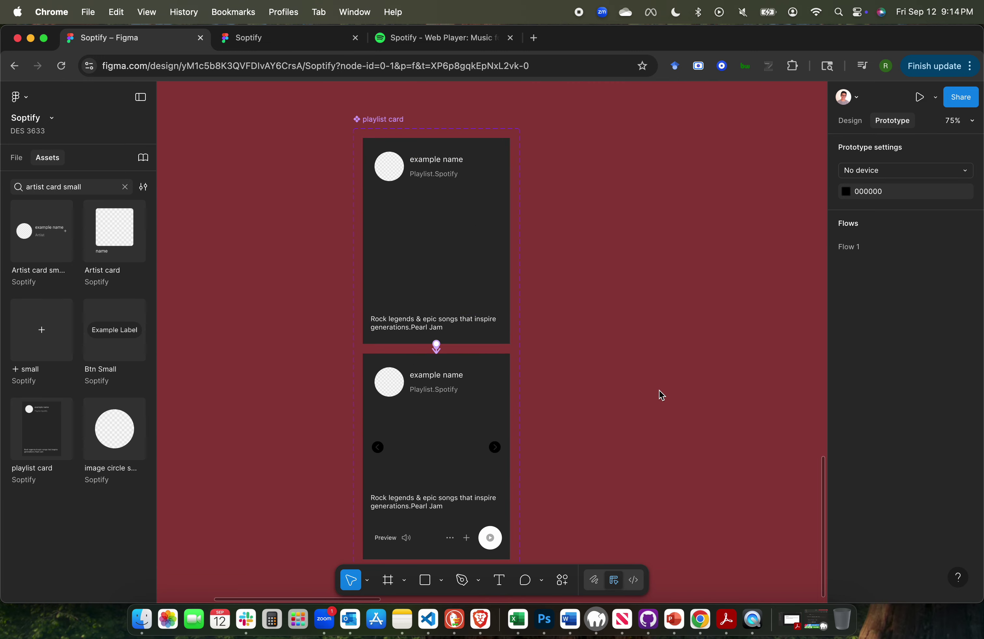
scroll(659, 390, "down", 2)
scroll(659, 390, "up", 2)
scroll(658, 390, "right", 2)
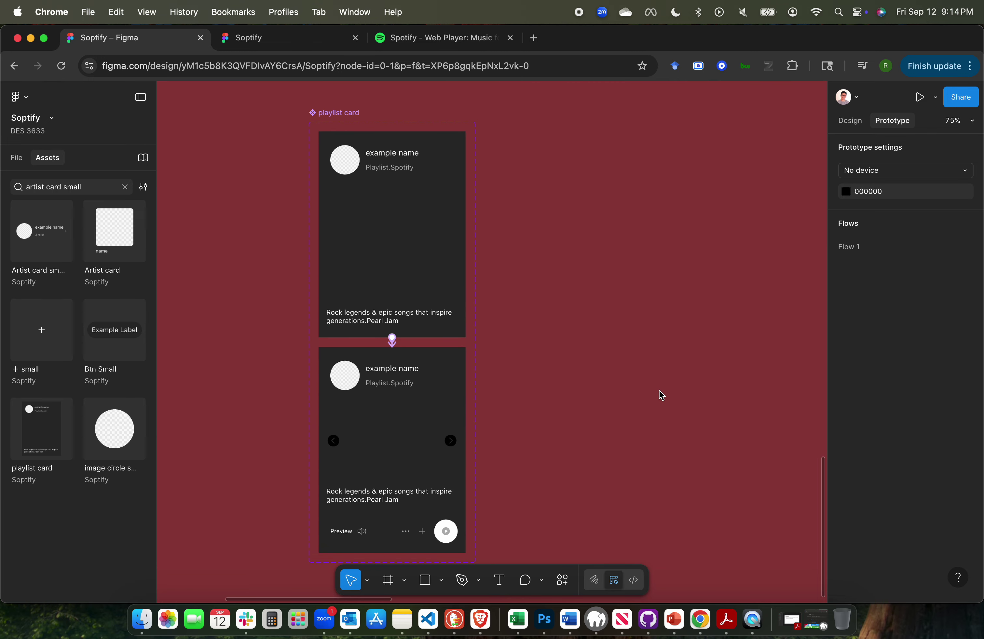
left_click(456, 39)
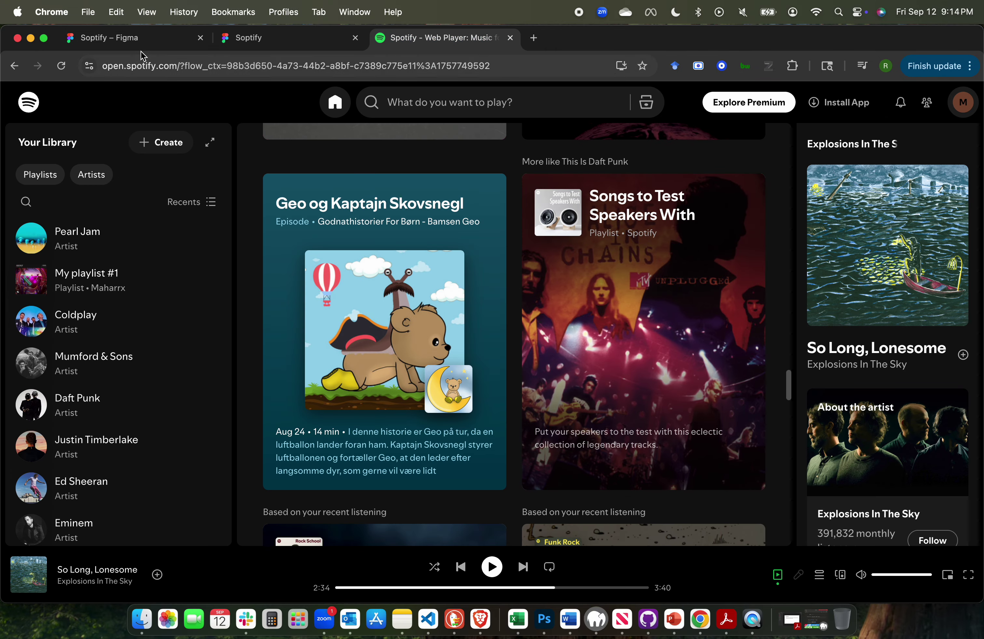
left_click(155, 39)
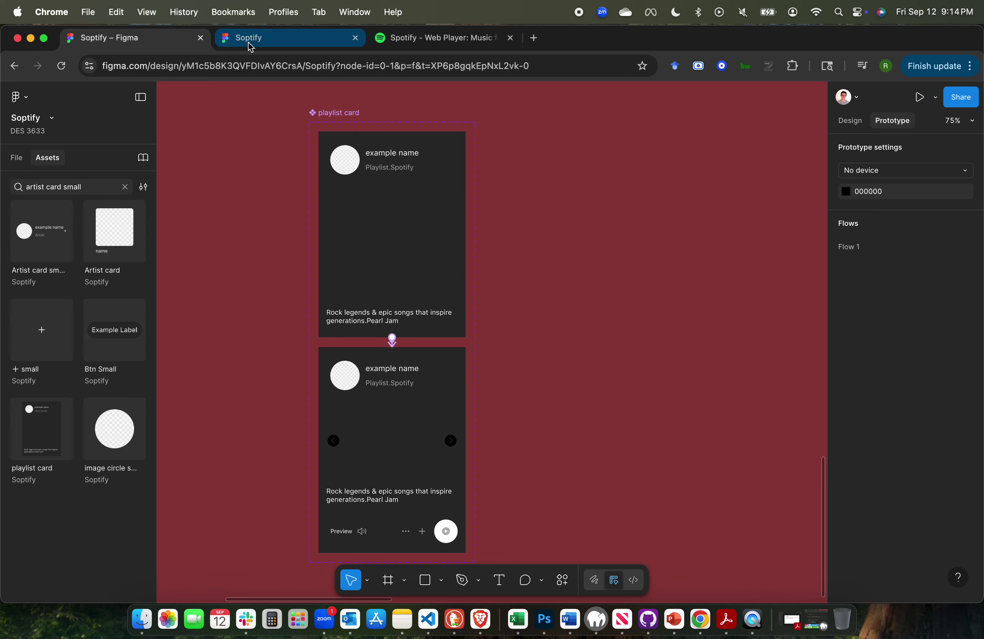
scroll(613, 343, "right", 5)
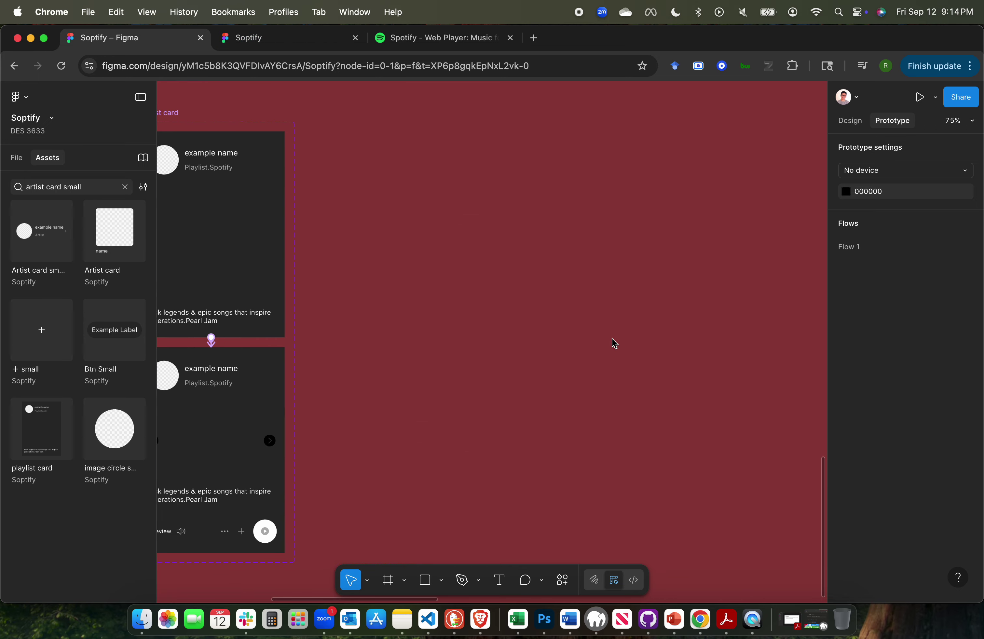
scroll(613, 342, "down", 3)
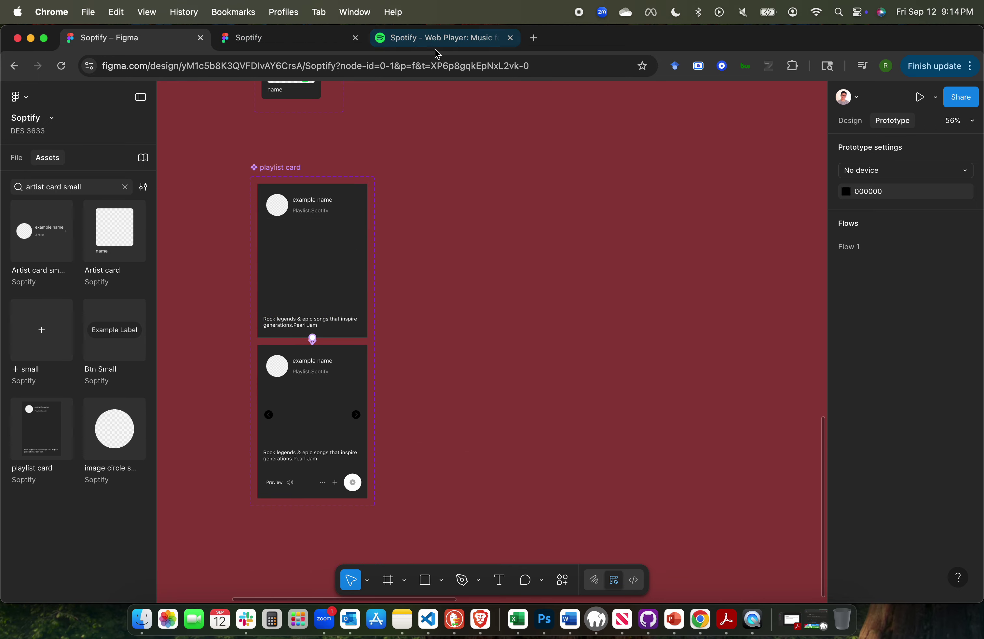
Check the playlist card in the Spotify web player and return to the Figma file to inspect the Default variant's dimensions.
left_click(436, 38)
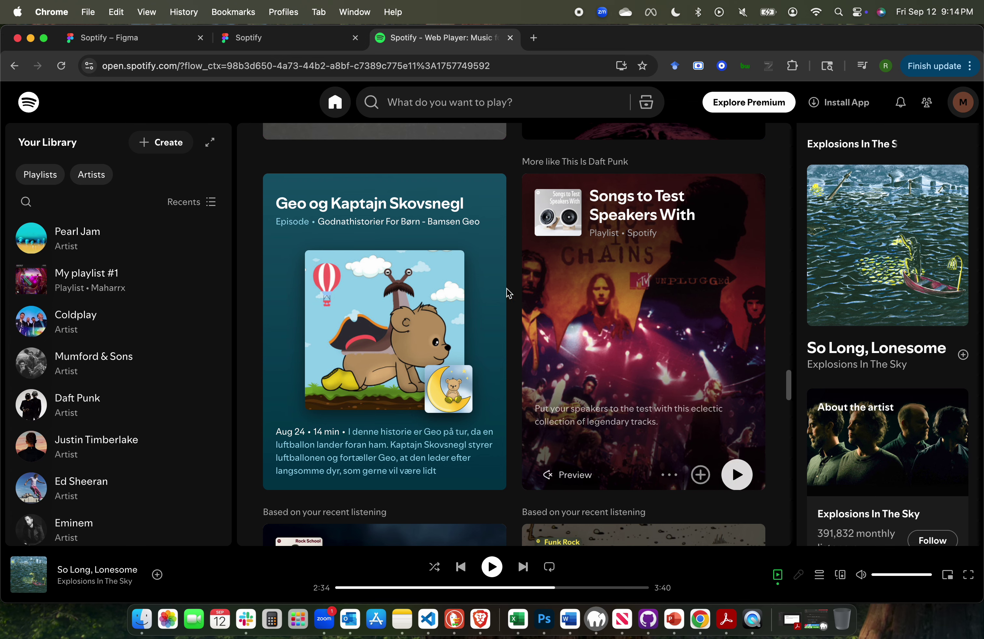
left_click(131, 39)
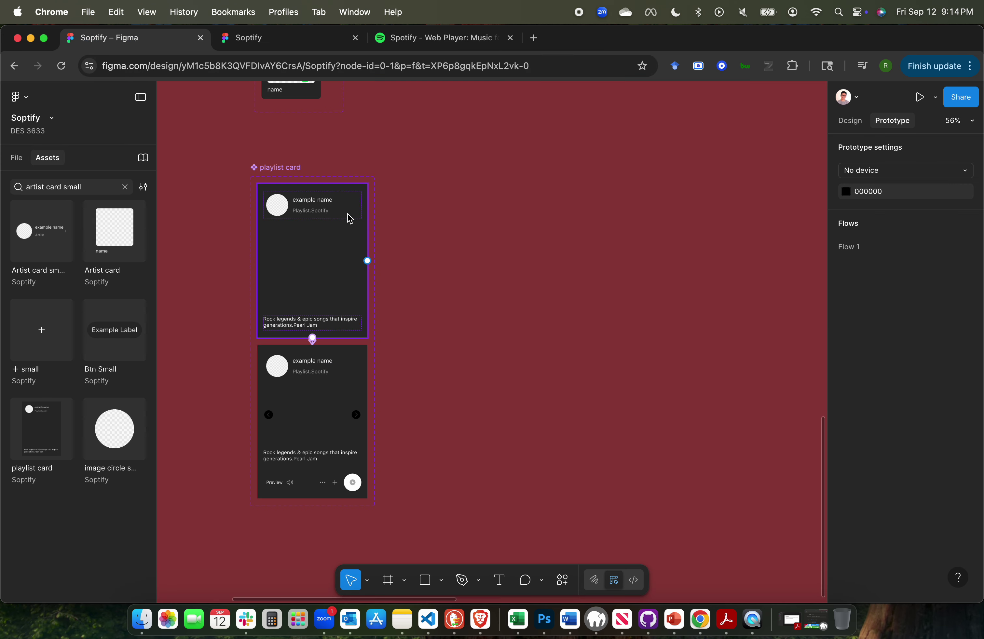
left_click(350, 241)
left_click(850, 120)
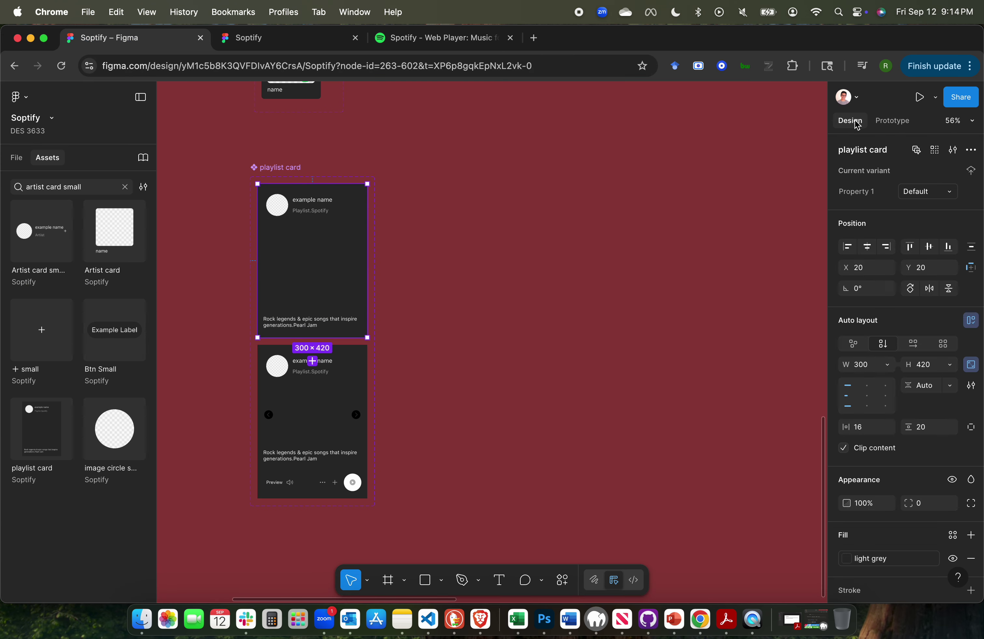
left_click(617, 441)
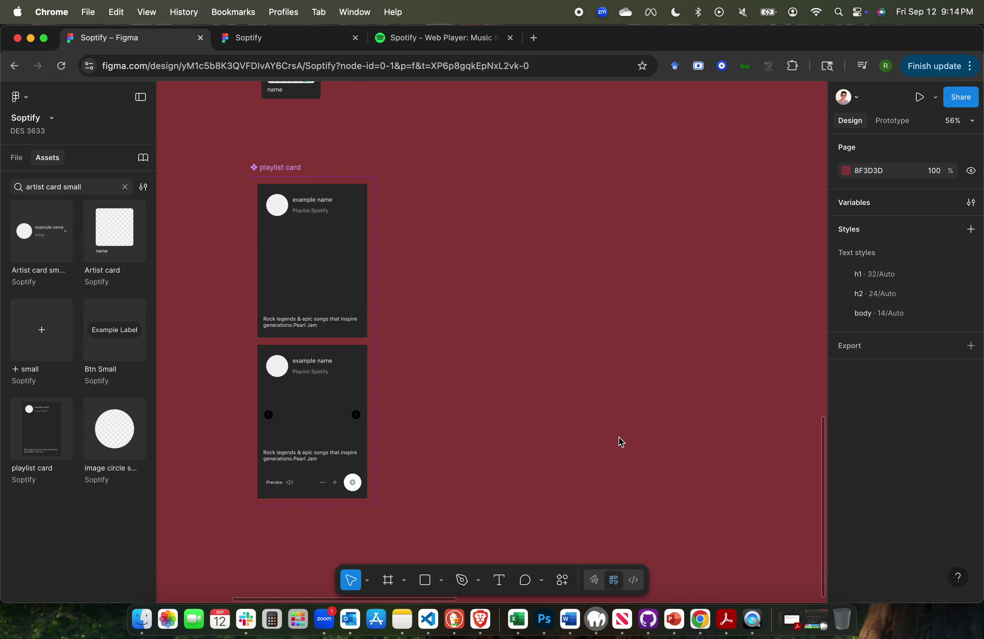
Draw a new frame beside the playlist card component and set its size to 300 × 450.
key("f")
left_click_drag(457, 183, 566, 337)
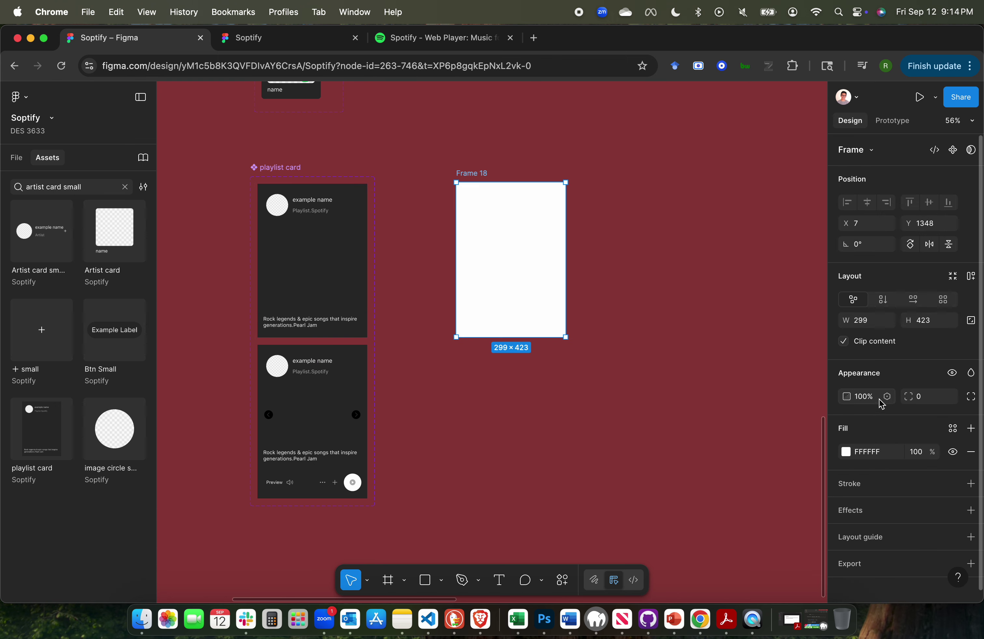
left_click(874, 320)
type("300")
key("Tab")
type("4")
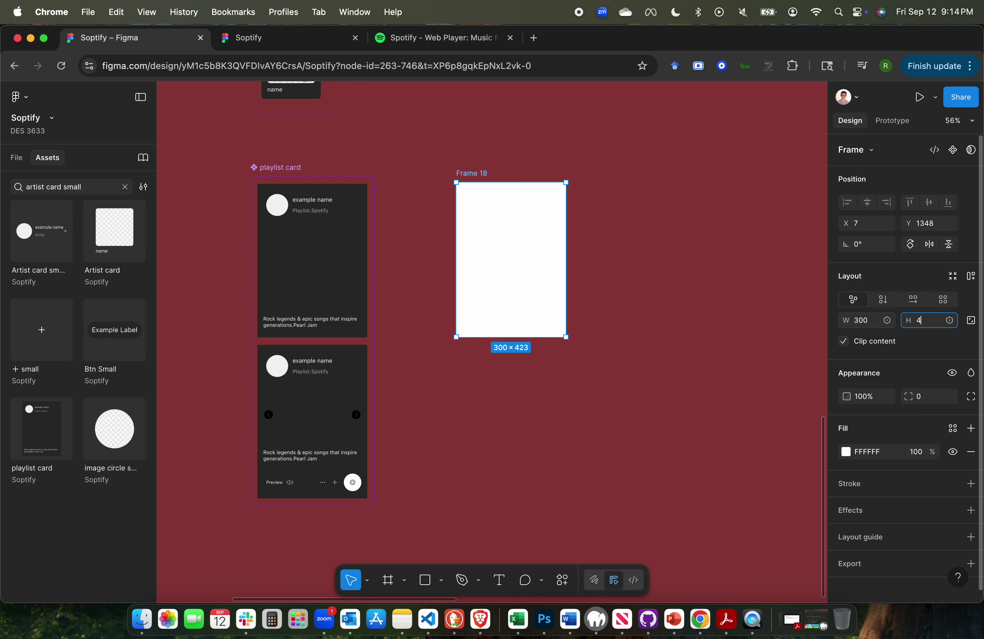
key("Return")
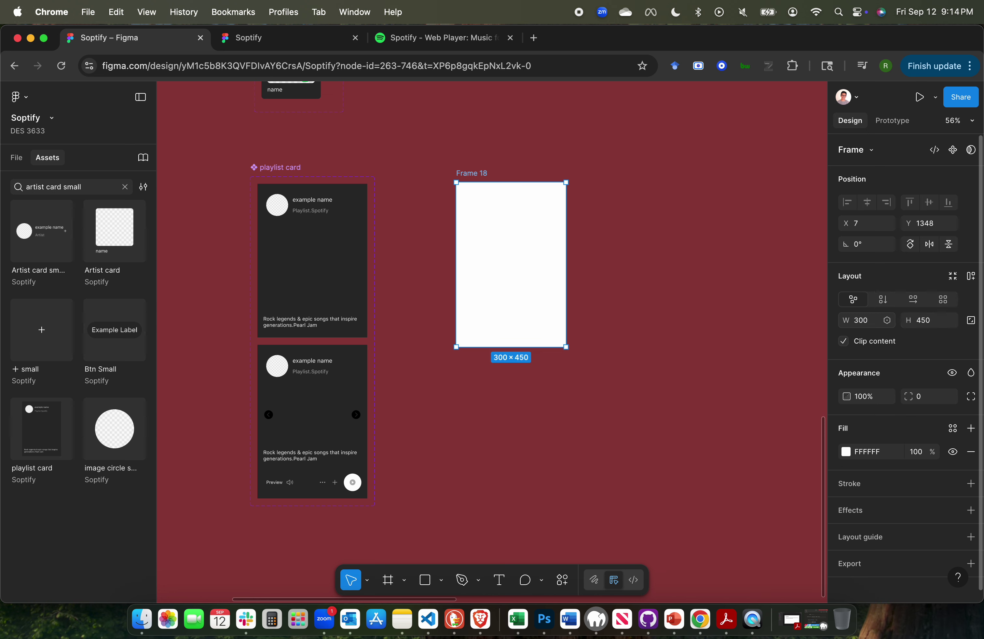
Rename the new white frame to img1.
double_click(485, 174)
key("BackSpace")
type("img1")
key("Return")
left_click(621, 281)
Copy the img1 frame and paste it twice to make a row of three frames.
left_click(467, 174)
scroll(464, 174, "right", 3)
key("super+c")
key("super+v")
key("super+v")
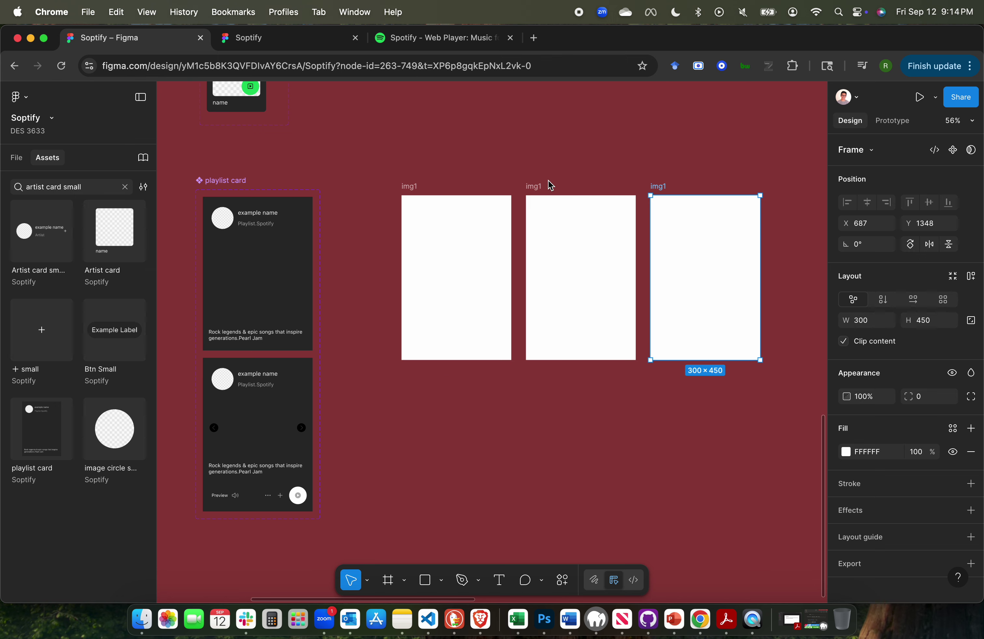
Rename the middle frame copy to img2 and the last copy to img3.
left_click(534, 186)
double_click(534, 187)
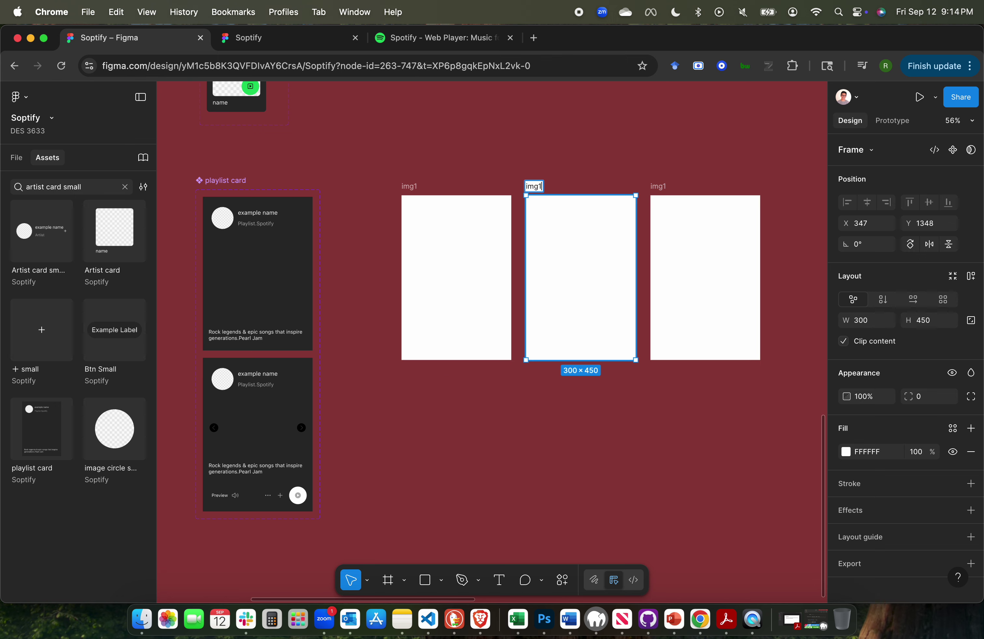
type("img2")
double_click(662, 185)
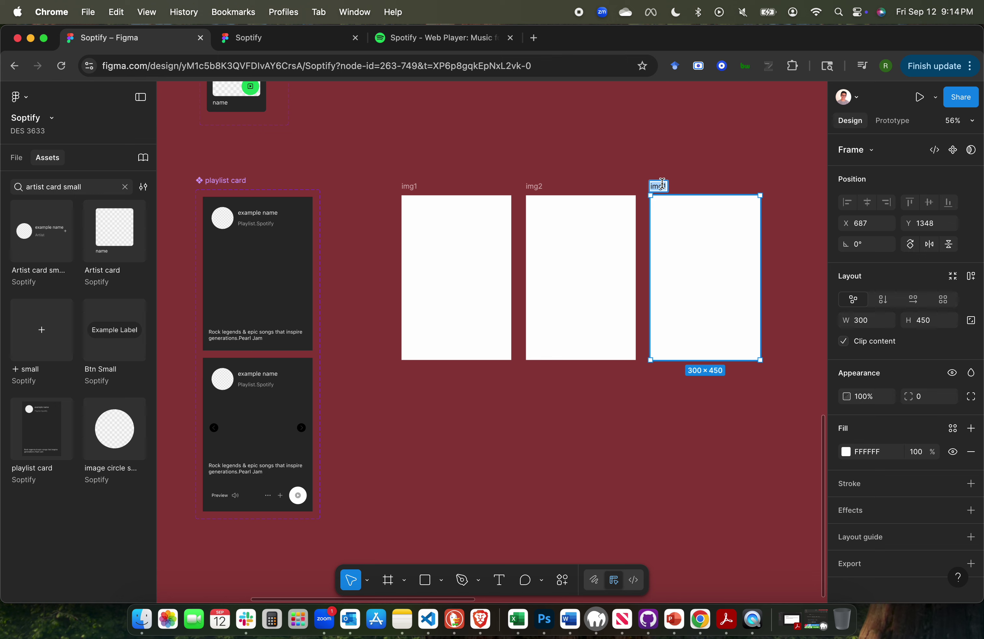
key("Return")
left_click(464, 268)
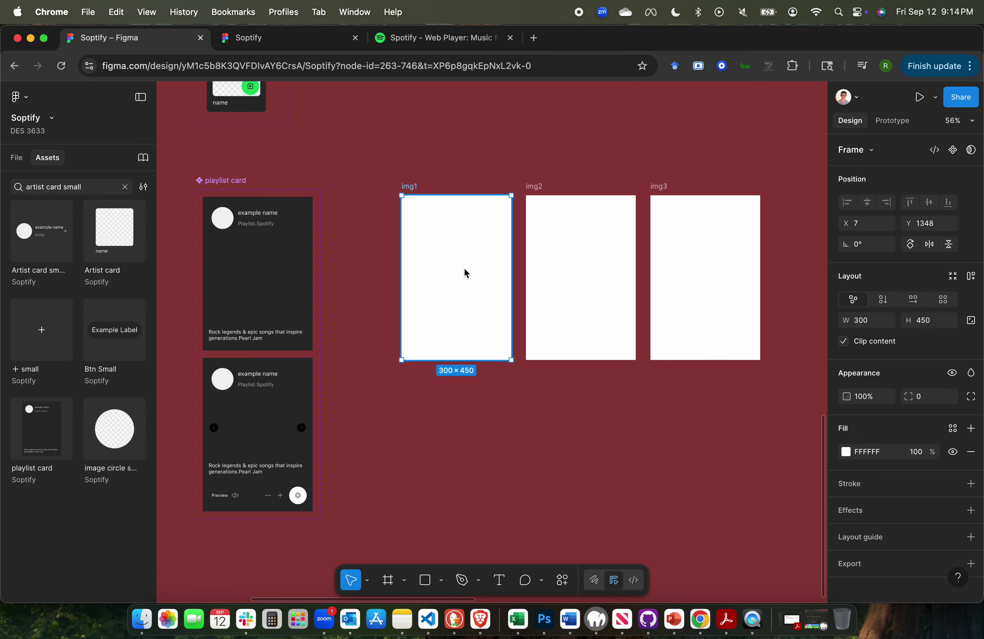
left_click(468, 153)
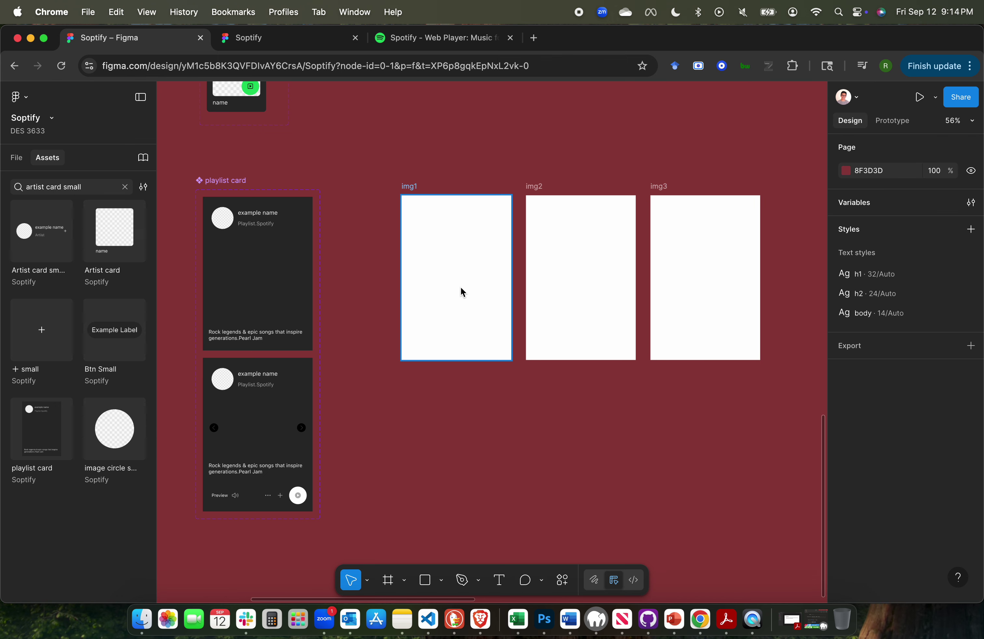
scroll(456, 276, "up", 2)
scroll(456, 276, "left", 2)
scroll(456, 276, "down", 3)
scroll(456, 276, "right", 2)
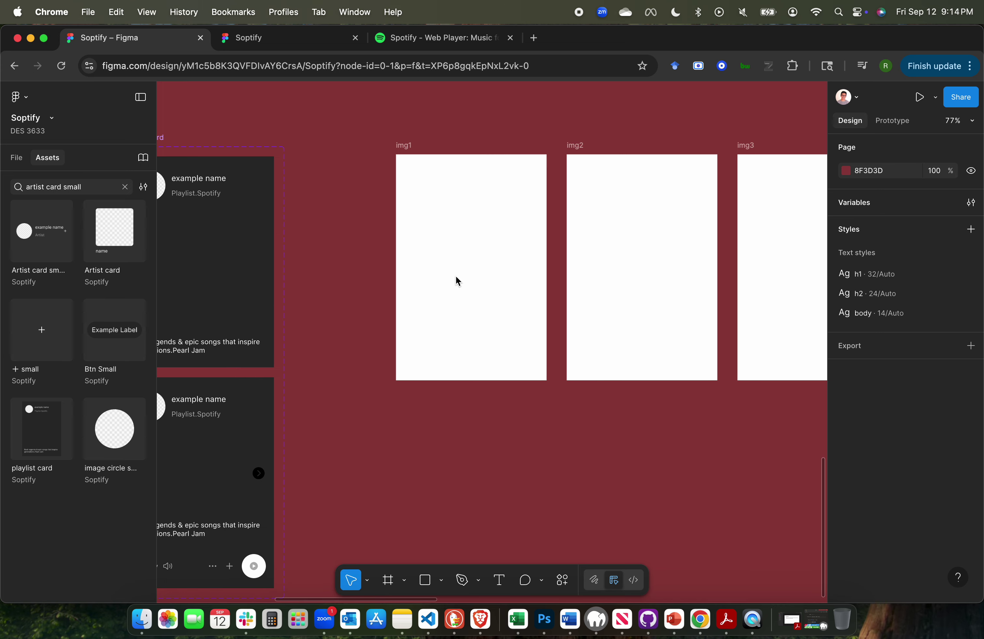
scroll(456, 276, "up", 2)
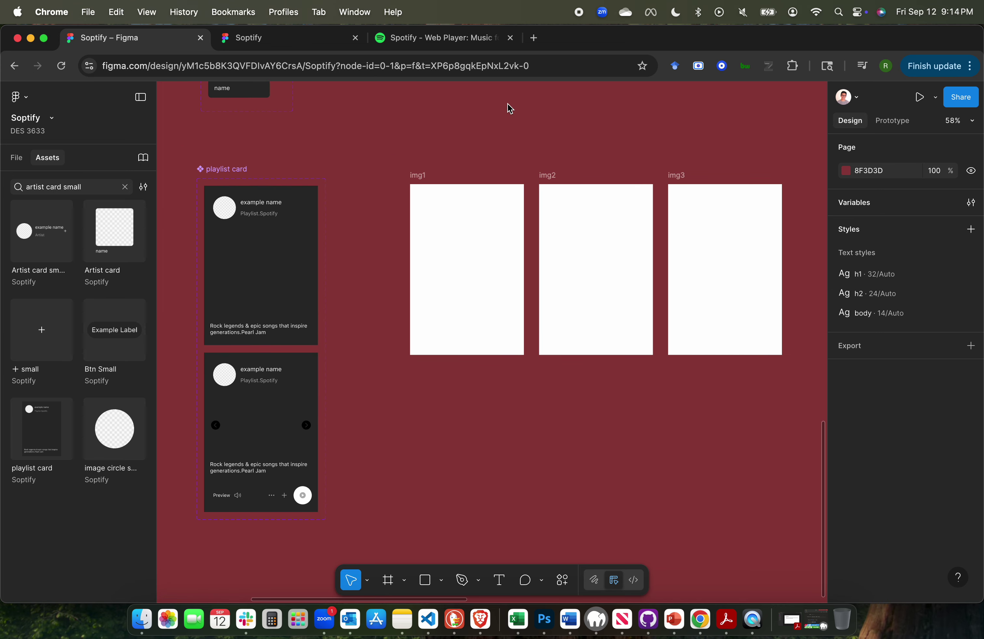
Search Google Images for coldplay in a new browser tab and filter the results to medium size.
left_click(534, 38)
left_click(487, 76)
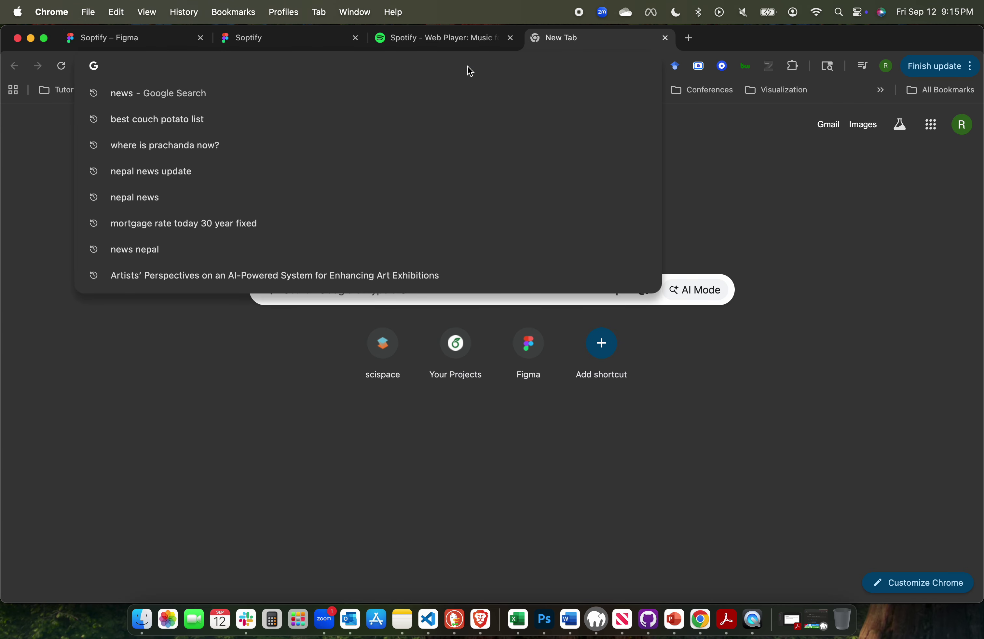
type("coldplay")
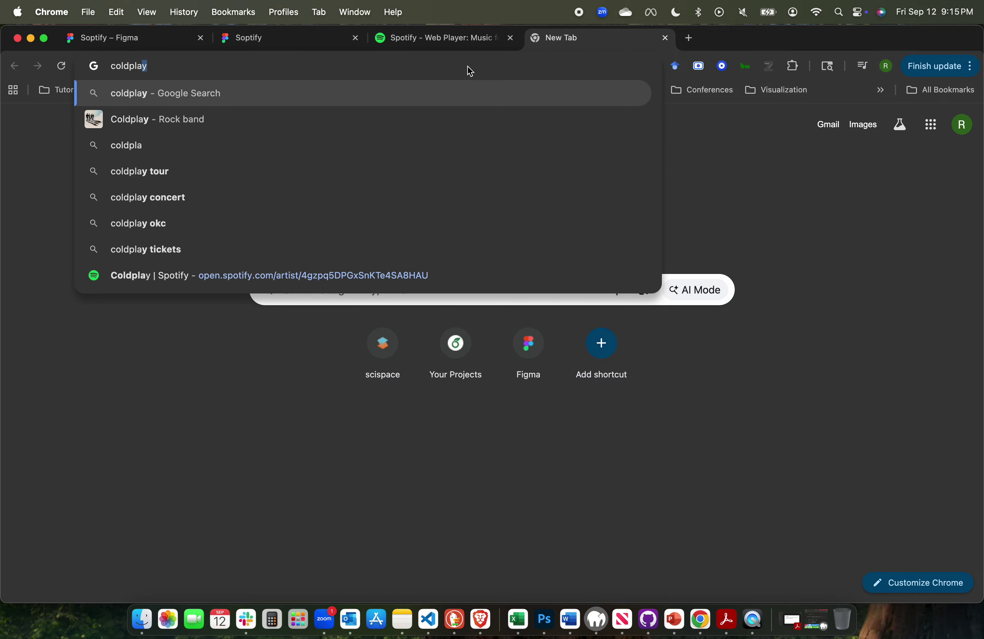
key("Return")
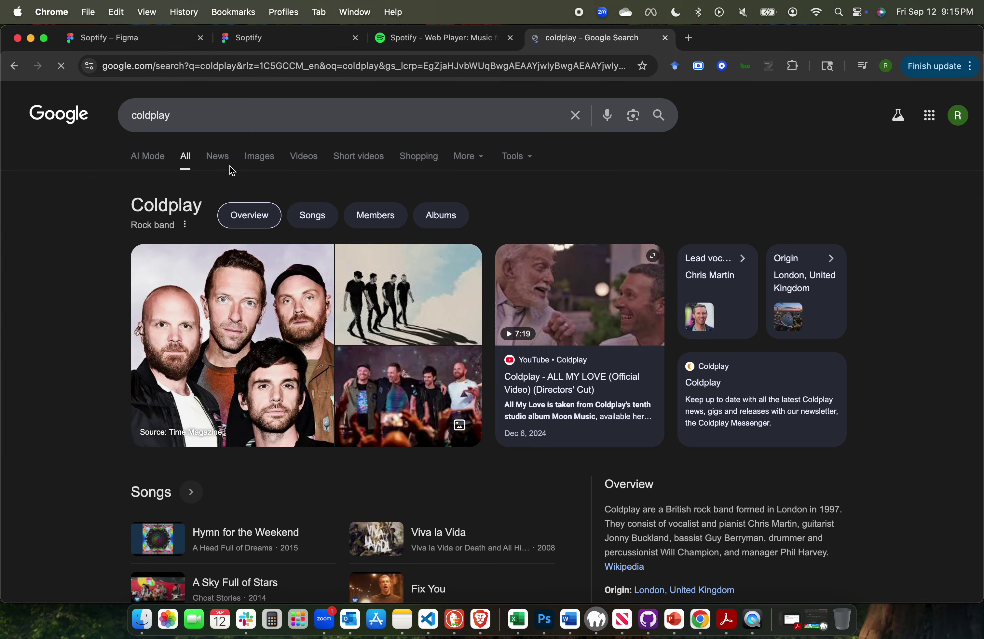
left_click(261, 160)
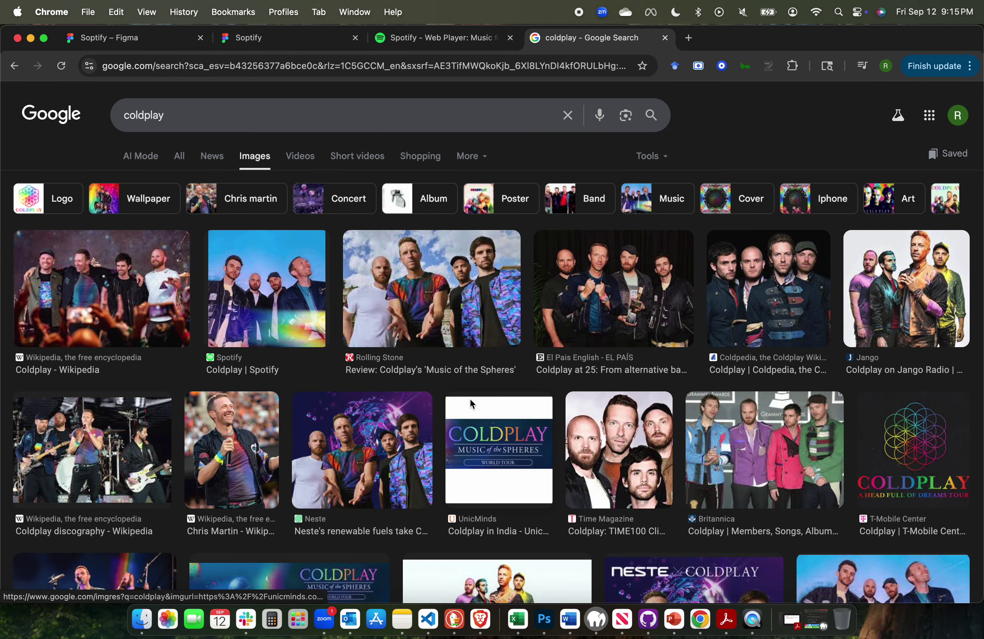
left_click(651, 157)
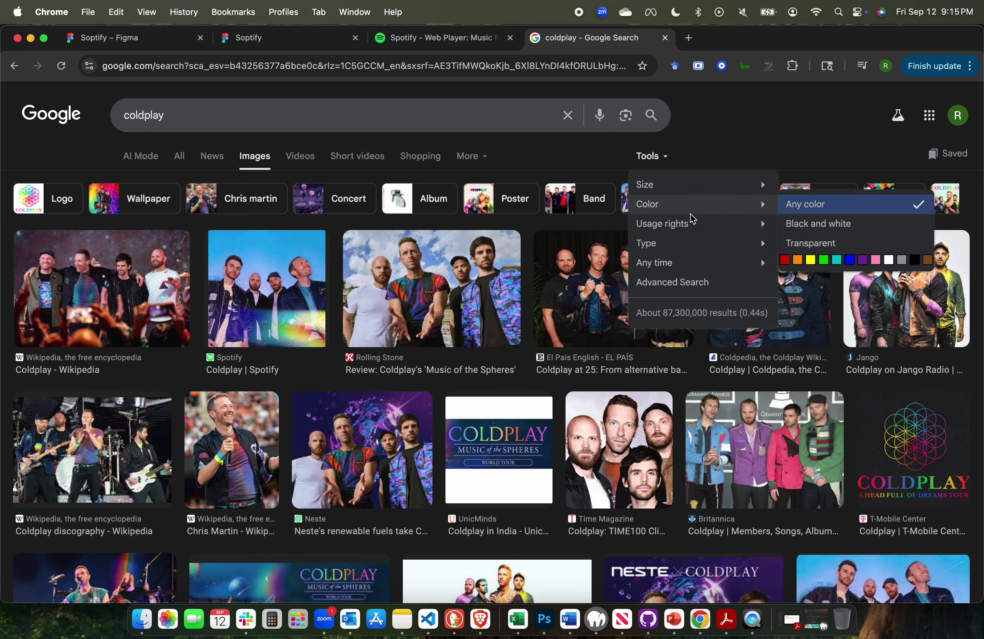
mouse_move(694, 187)
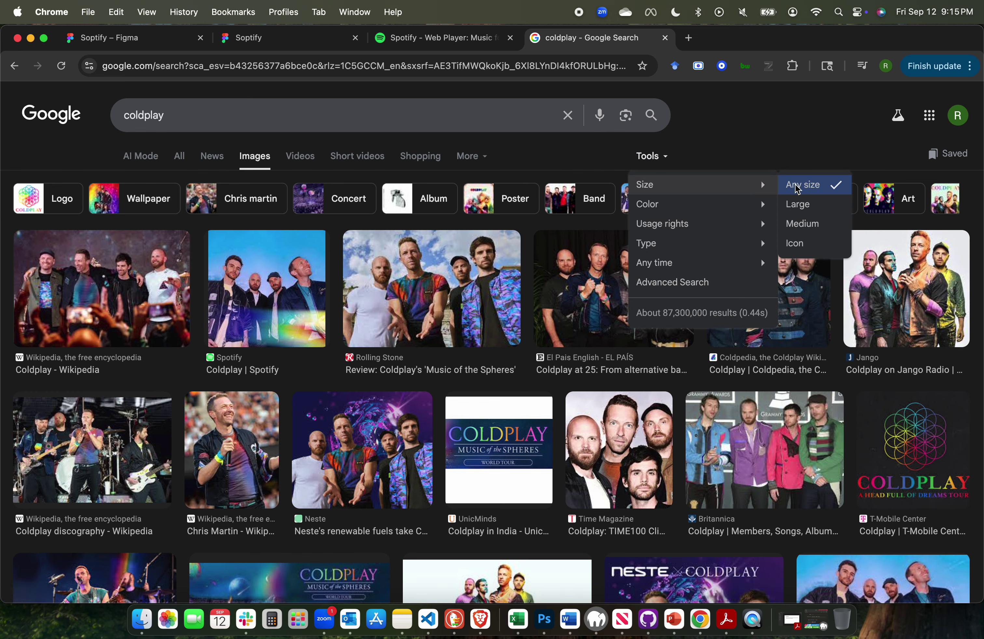
left_click(813, 222)
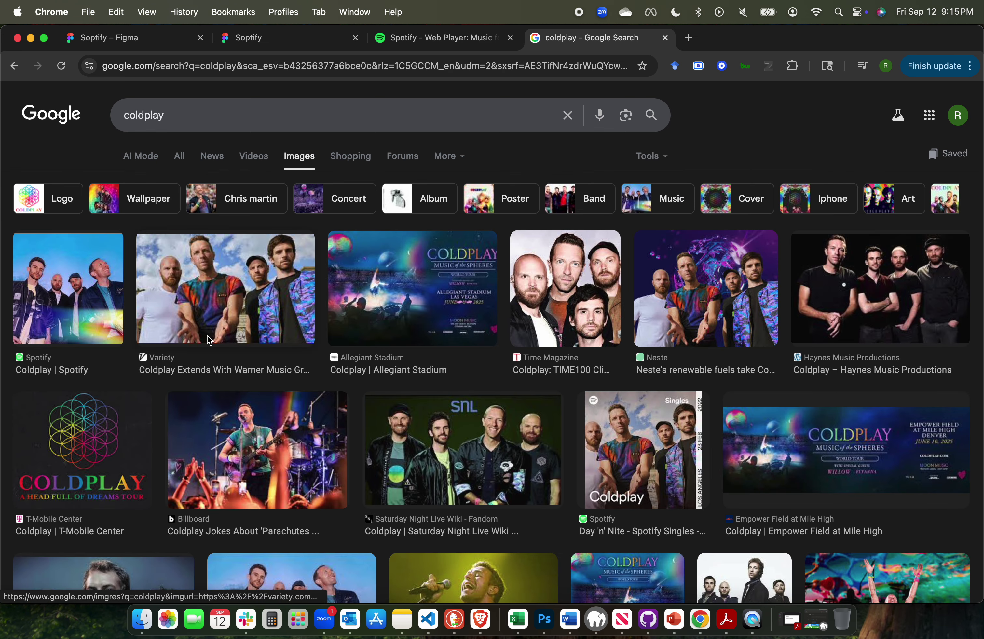
Find the Rolling Stone photo of the singer at a microphone and open its image in a new browser tab.
scroll(367, 446, "down", 5)
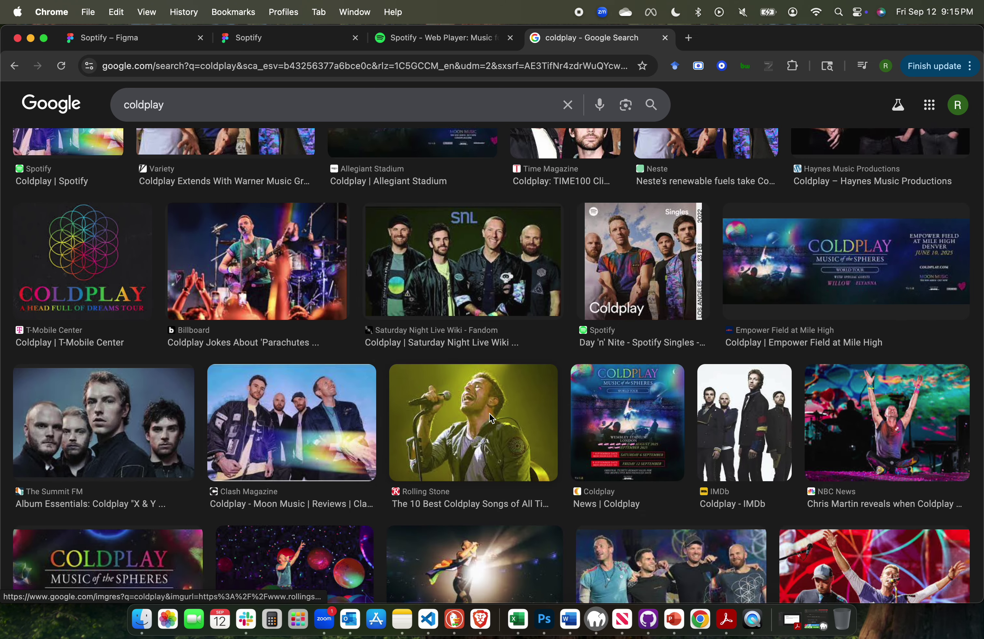
left_click(470, 421)
right_click(753, 301)
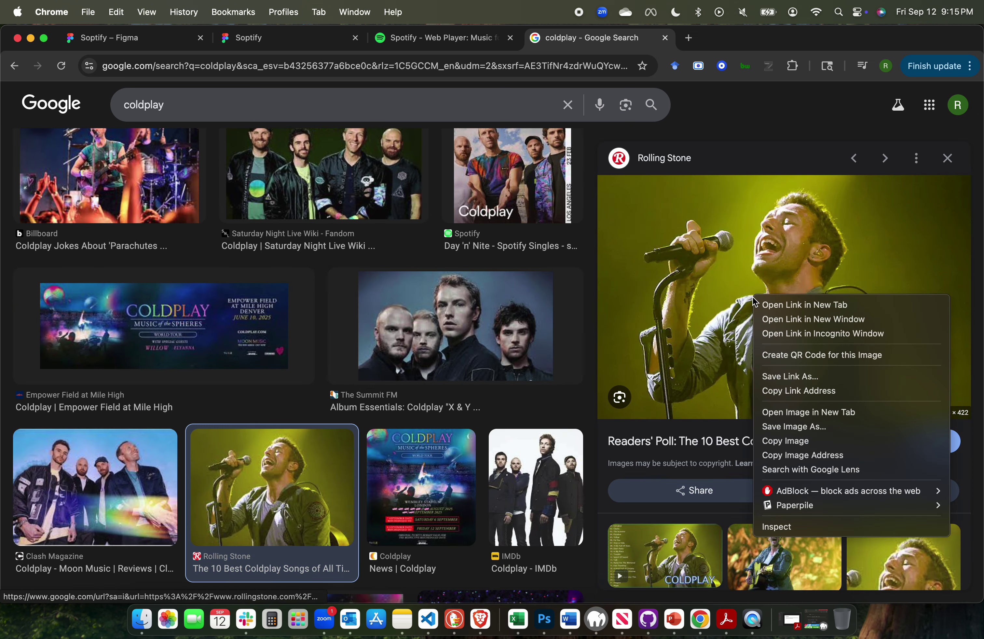
left_click(814, 412)
left_click(730, 38)
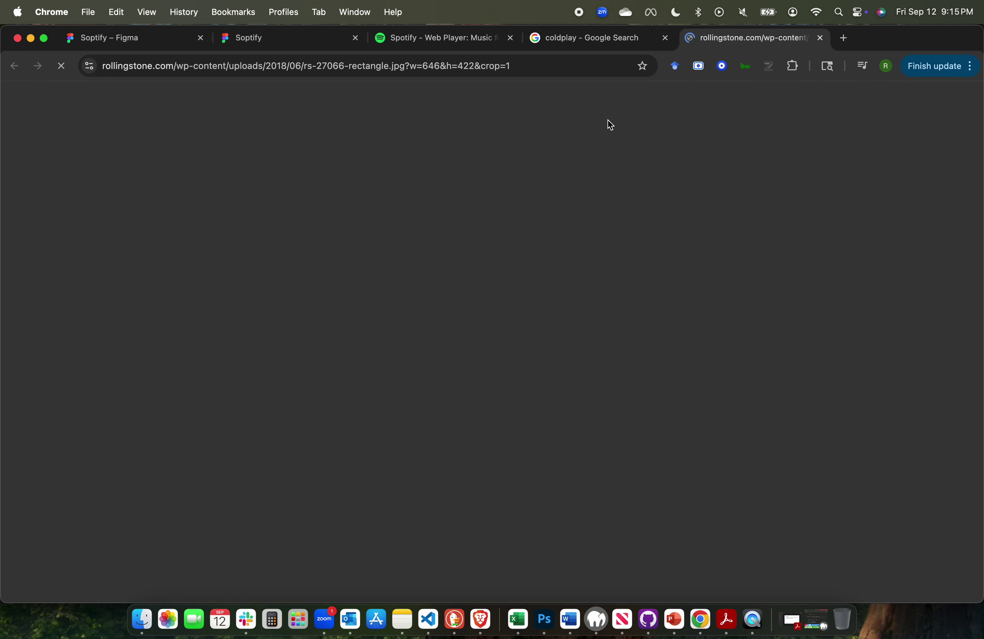
Copy the opened singer photo to the clipboard and save it to disk as img1.
right_click(522, 255)
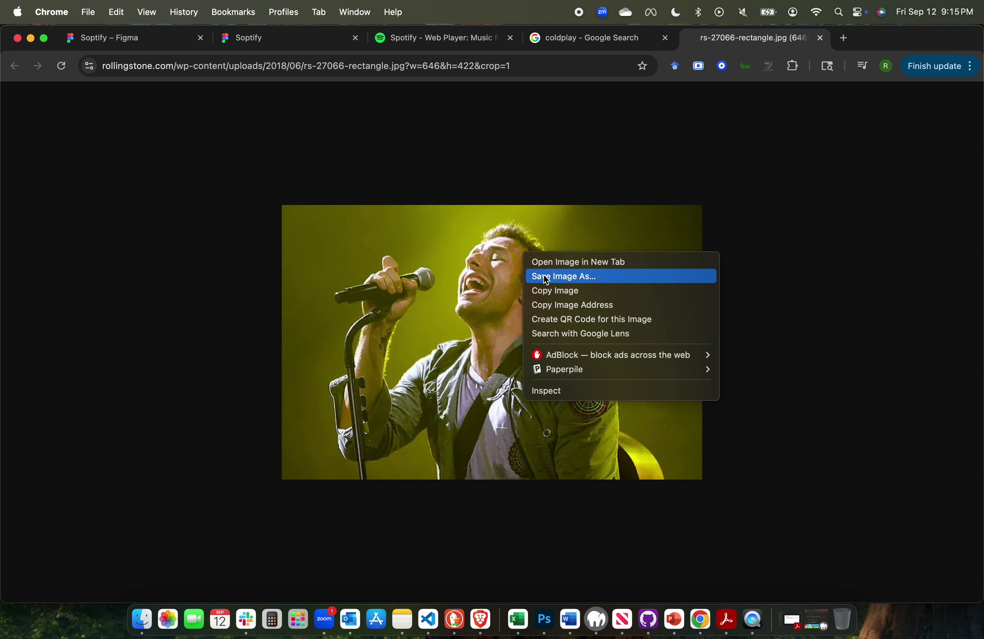
left_click(549, 292)
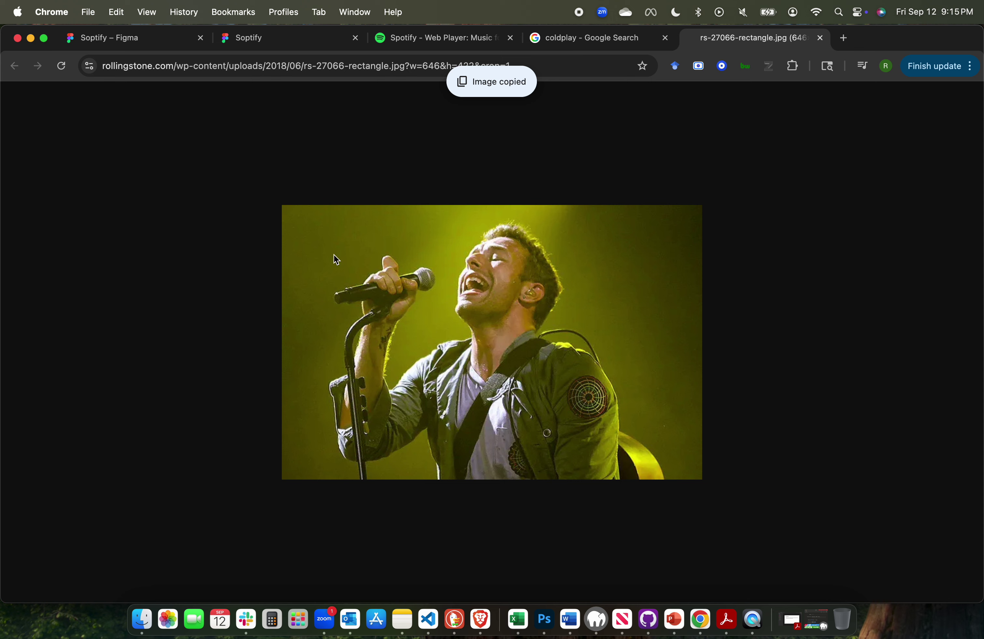
left_click(380, 71)
left_click(413, 58)
left_click(446, 392)
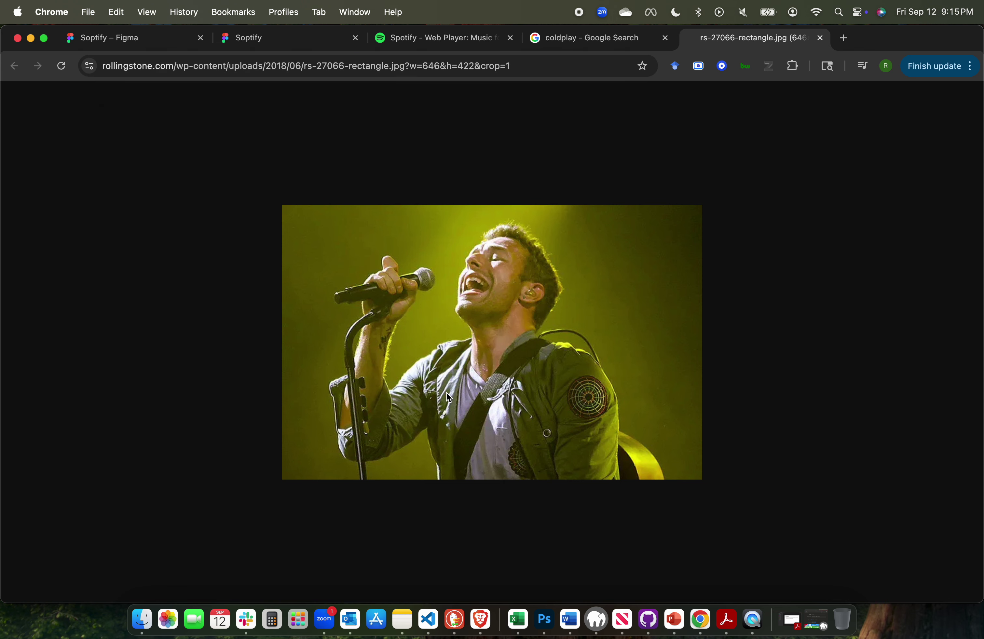
right_click(446, 392)
left_click(486, 412)
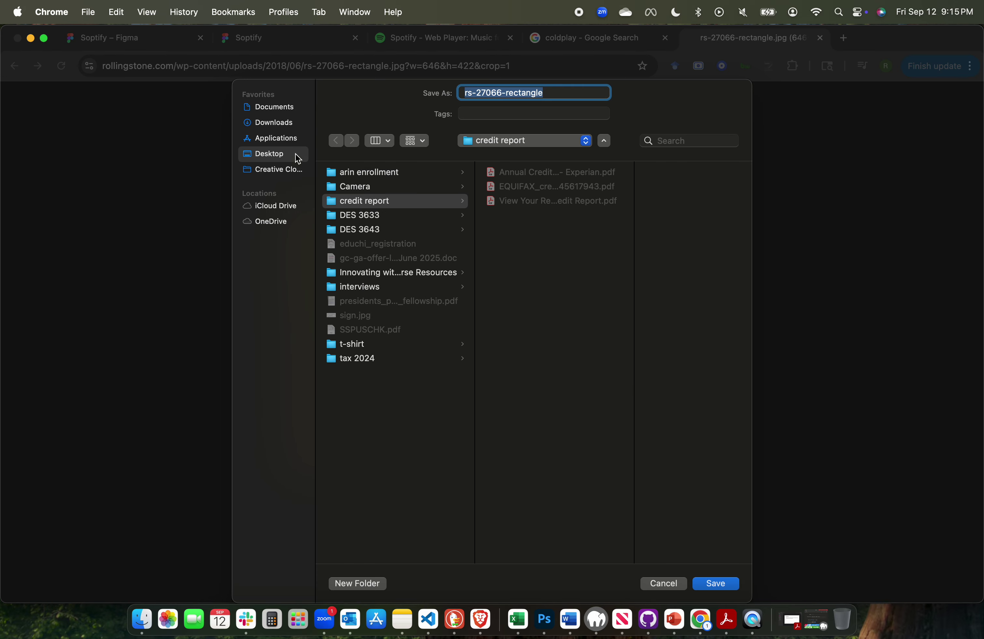
type("img1")
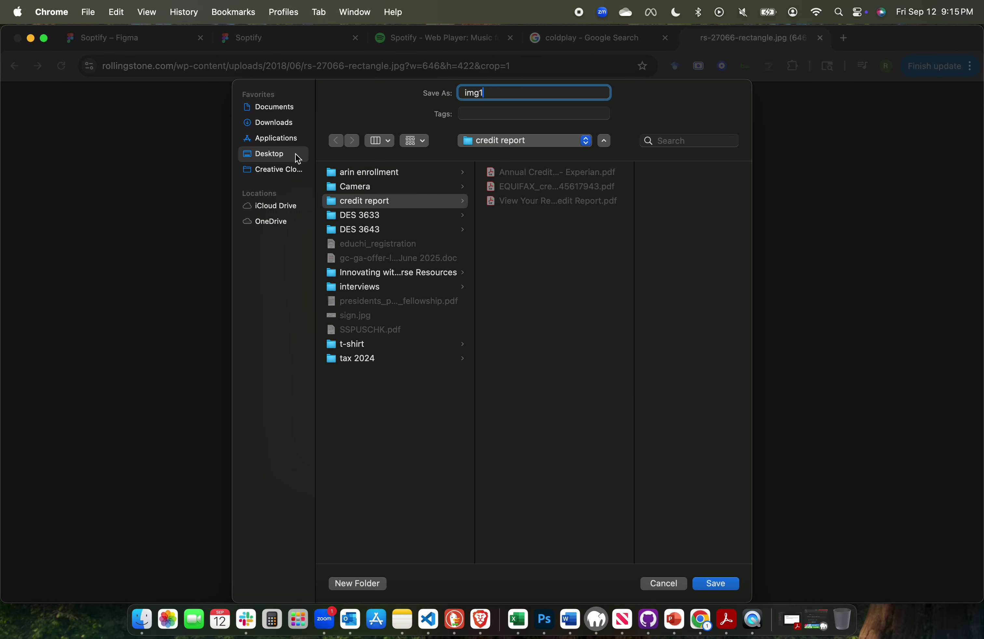
key("Return")
Return to the coldplay image results and open The Summit FM band photo in its own browser tab.
left_click(599, 37)
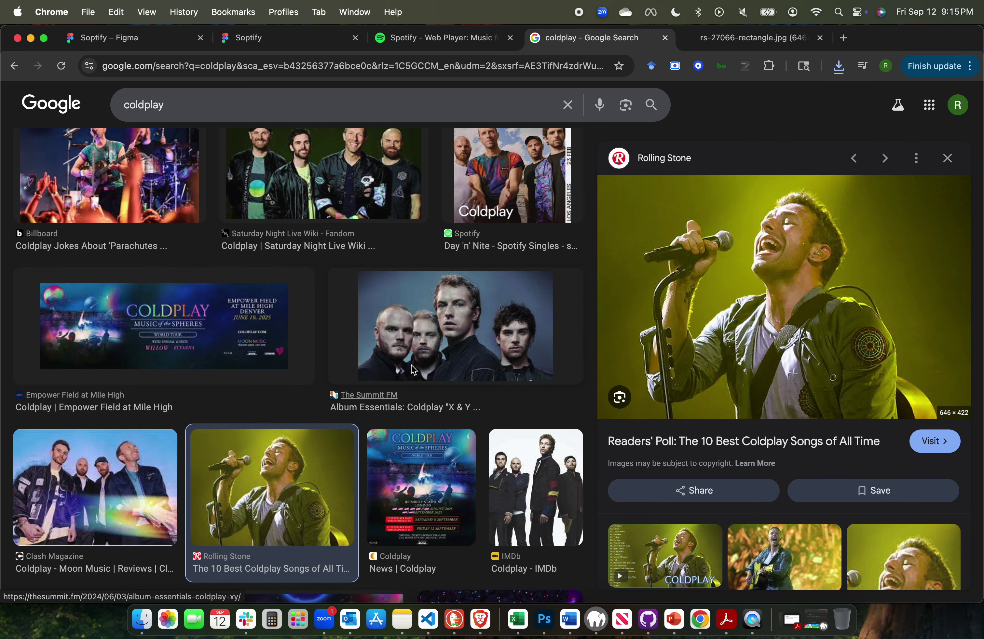
left_click(461, 323)
right_click(778, 326)
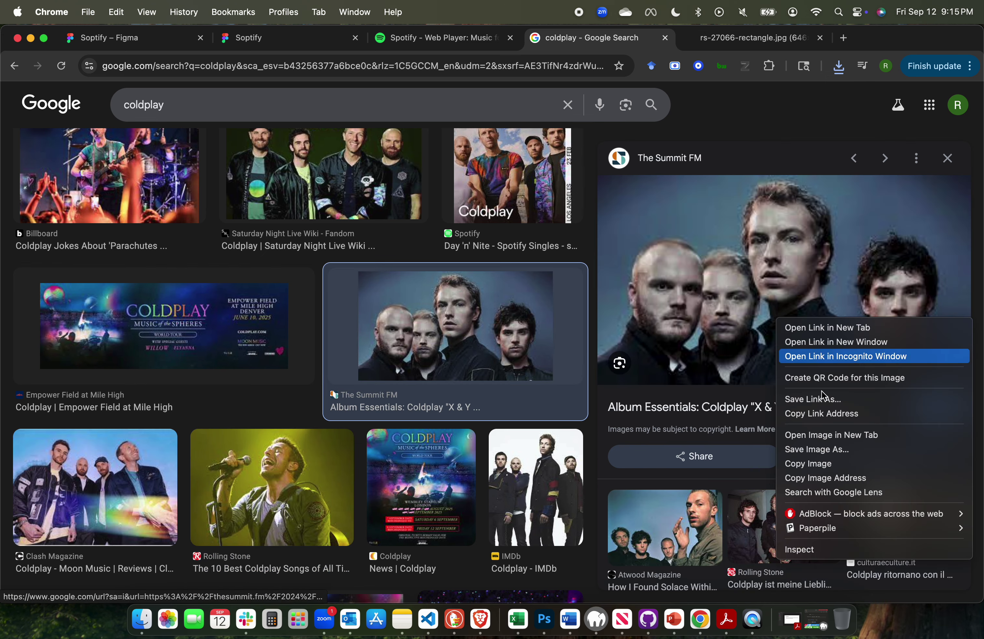
left_click(826, 435)
left_click(812, 42)
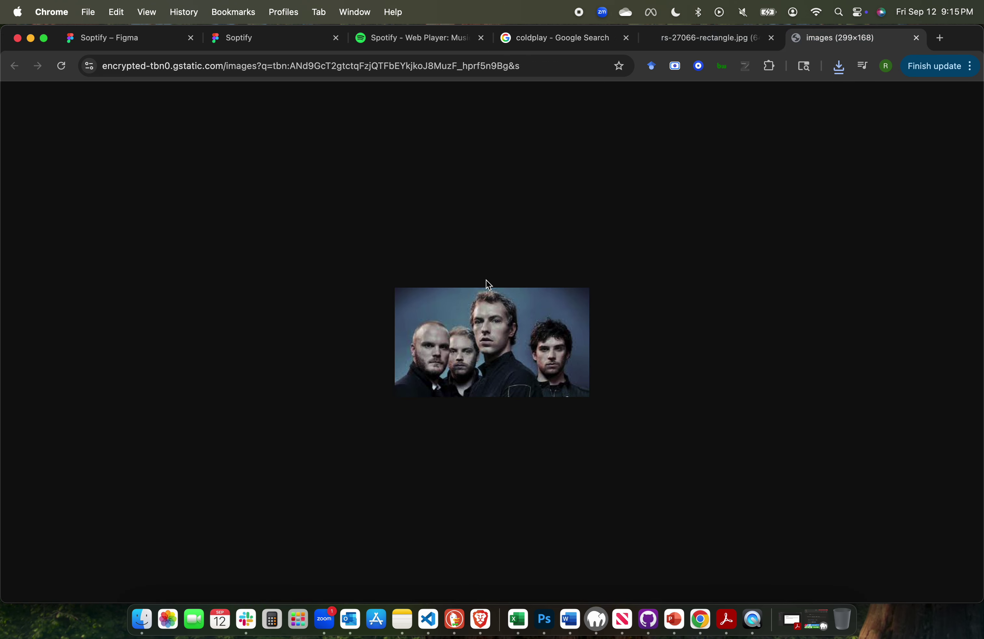
right_click(486, 280)
Go back to the image results and open the related Rolling Stone photo of the four band members in a new tab.
left_click(588, 45)
left_click(587, 41)
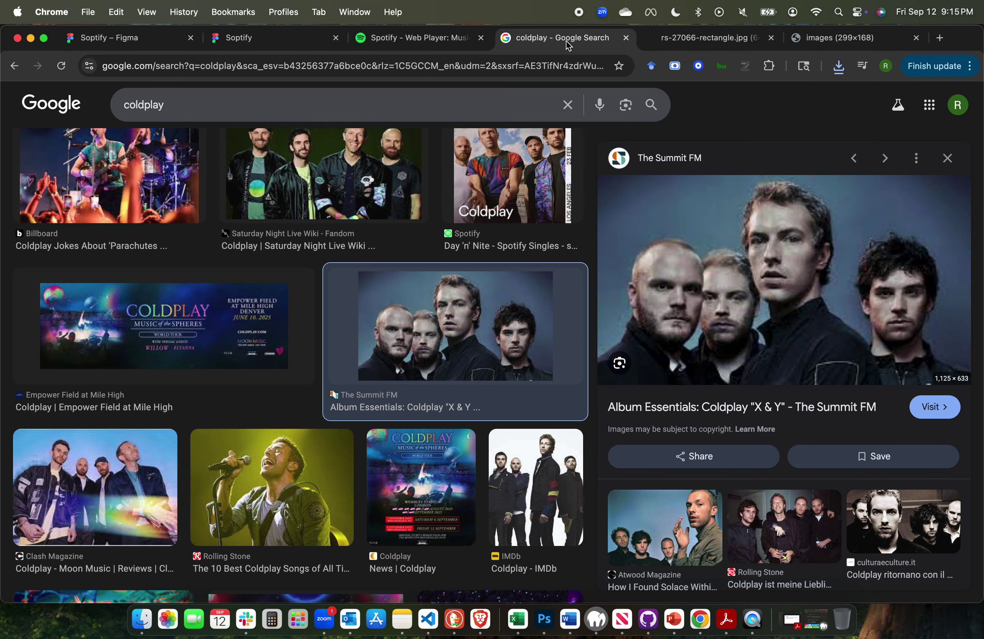
scroll(731, 431, "down", 3)
left_click(731, 431)
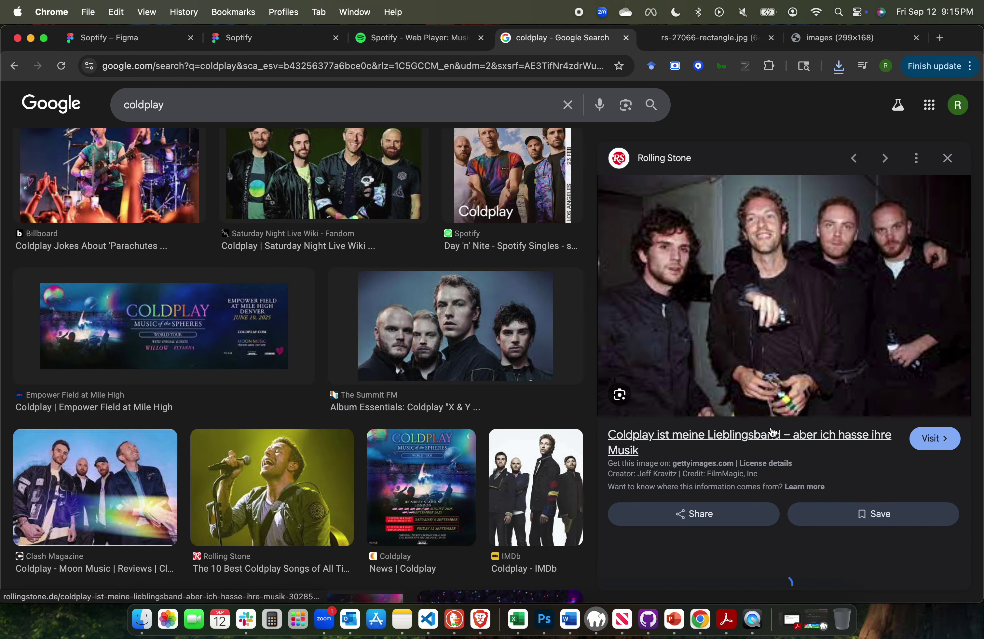
right_click(742, 292)
left_click(794, 408)
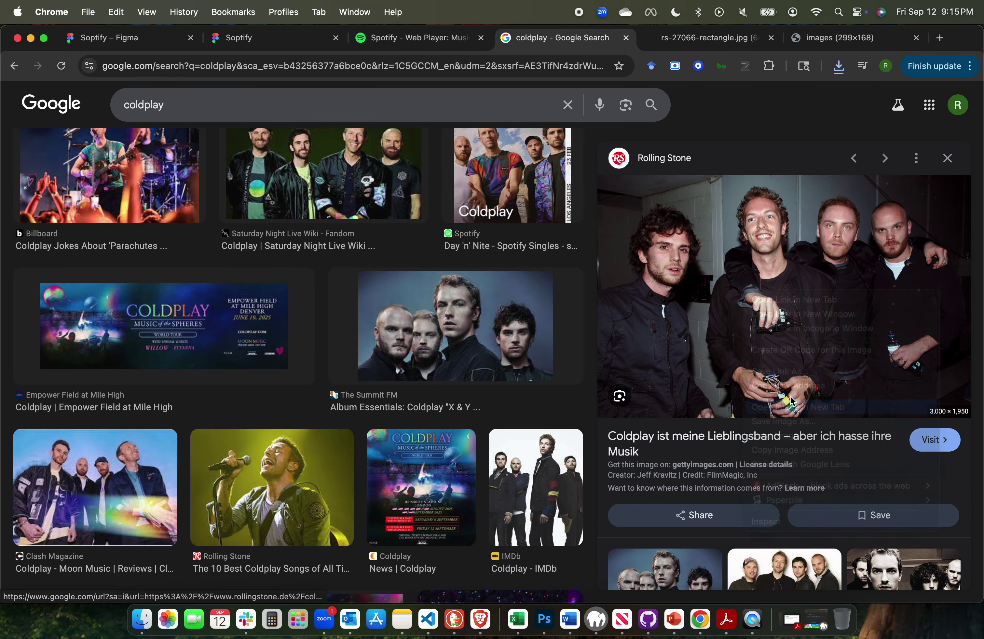
View the opened Rolling Stone band photo, and close all opened photo tabs to return to the coldplay image results.
left_click(848, 43)
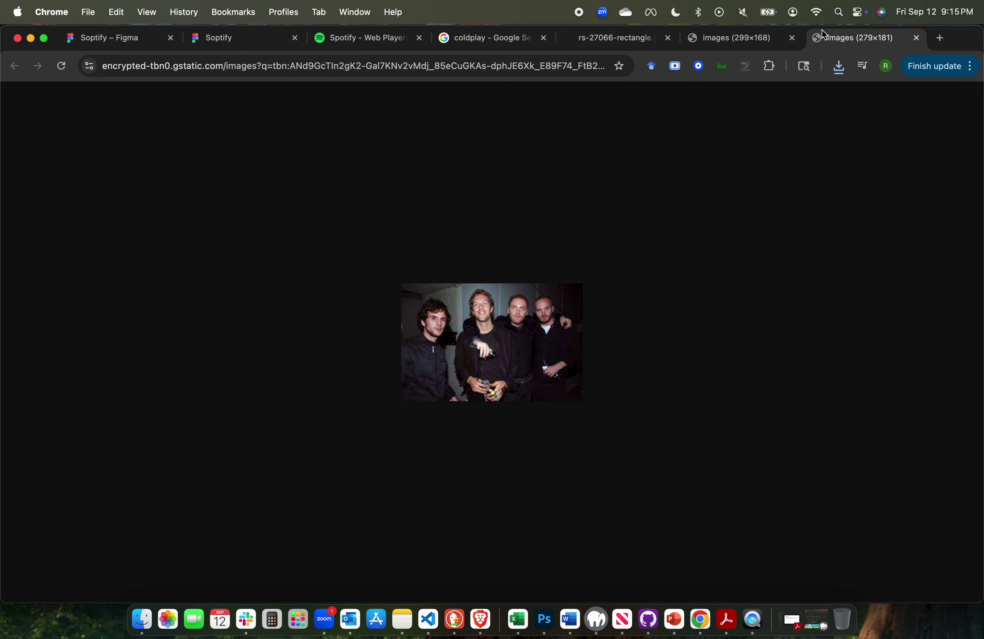
left_click(916, 38)
left_click(915, 39)
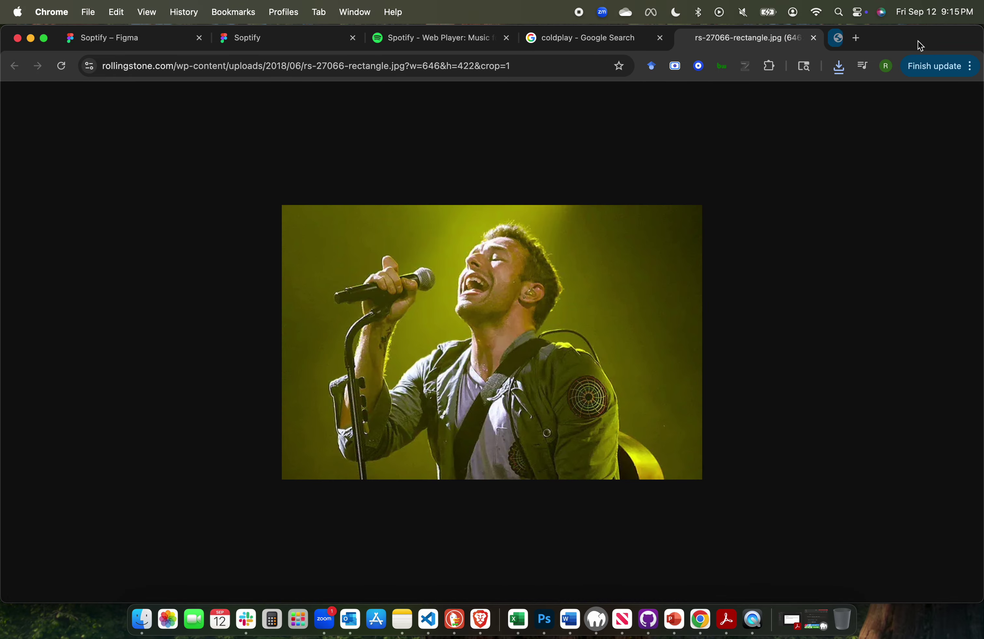
left_click(821, 38)
Find the IMDb photo of the four band members on a white background and open its image in a separate tab.
scroll(529, 386, "down", 3)
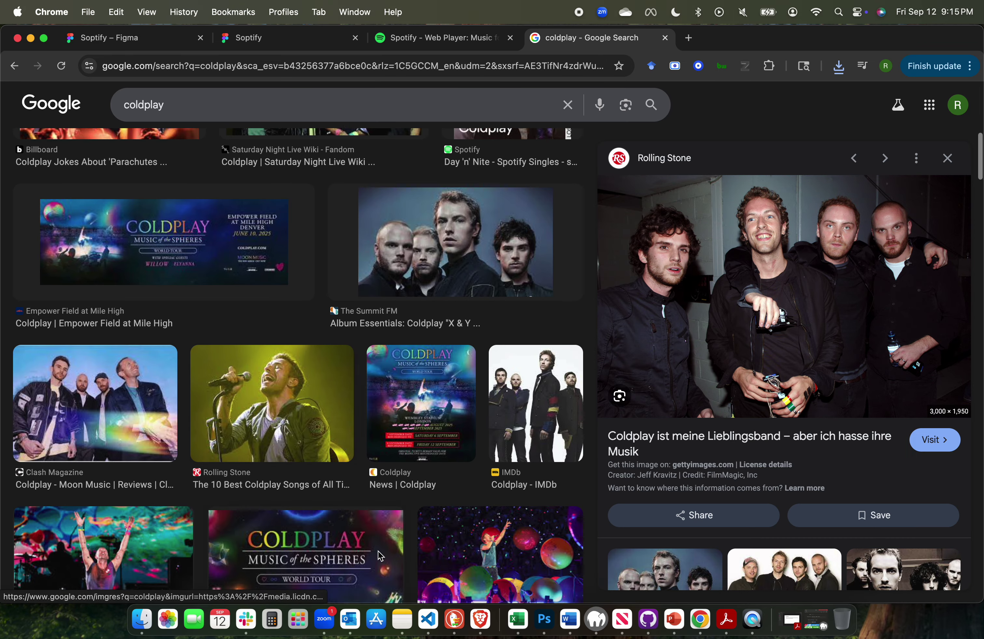
left_click(529, 386)
right_click(750, 327)
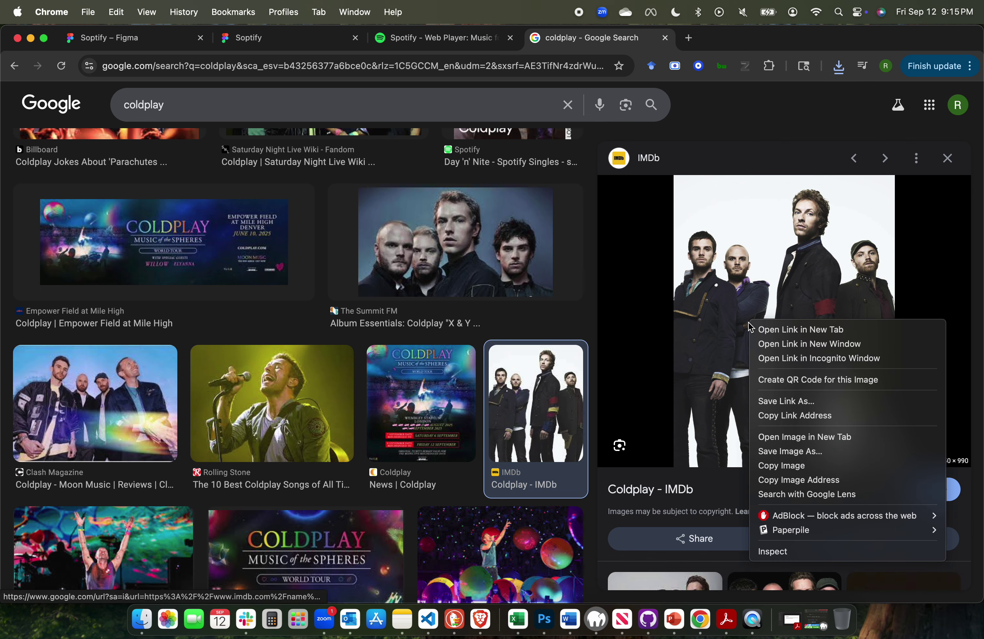
left_click(804, 437)
key("ctrl+Tab")
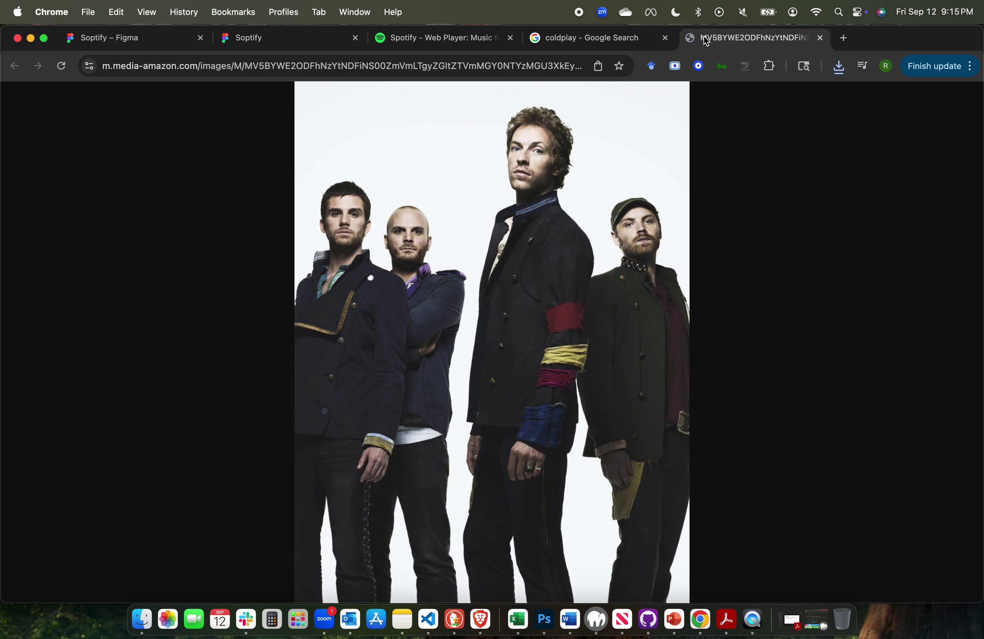
Save the opened IMDb band photo as img2.jpg in the credit report folder.
right_click(549, 311)
left_click(562, 318)
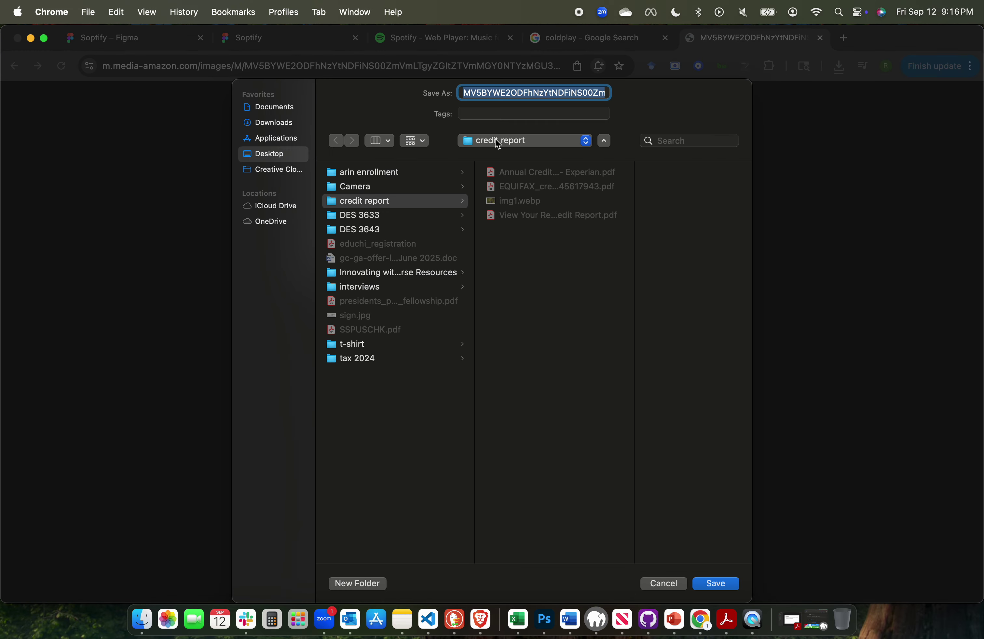
type("img2.jpg")
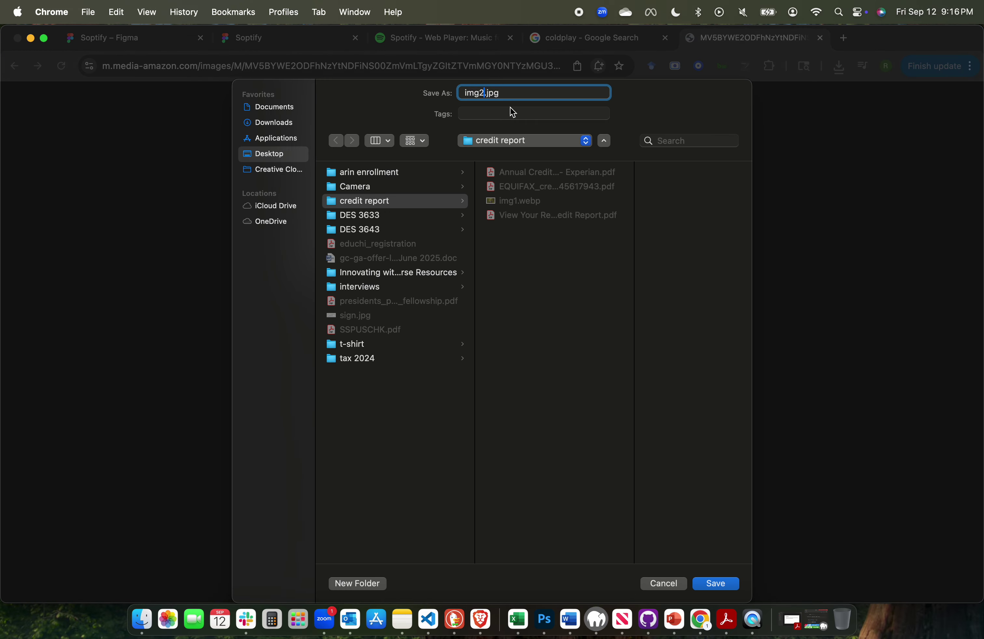
key("Return")
Try The Guardian's Coldplay stage photo from the image results in its own tab, and close the opened image tabs.
left_click(600, 39)
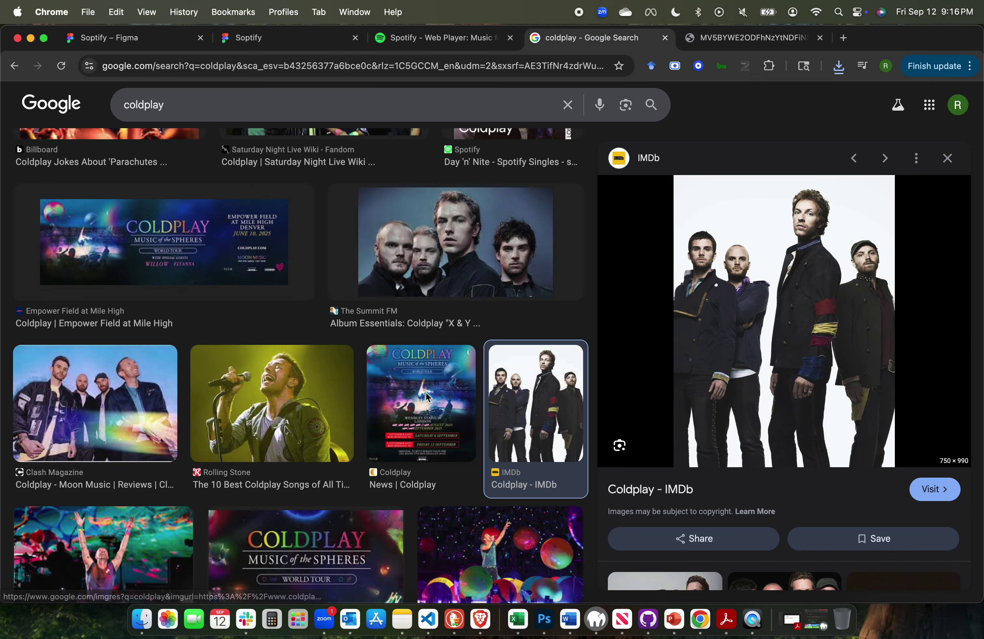
scroll(426, 392, "down", 10)
left_click(121, 316)
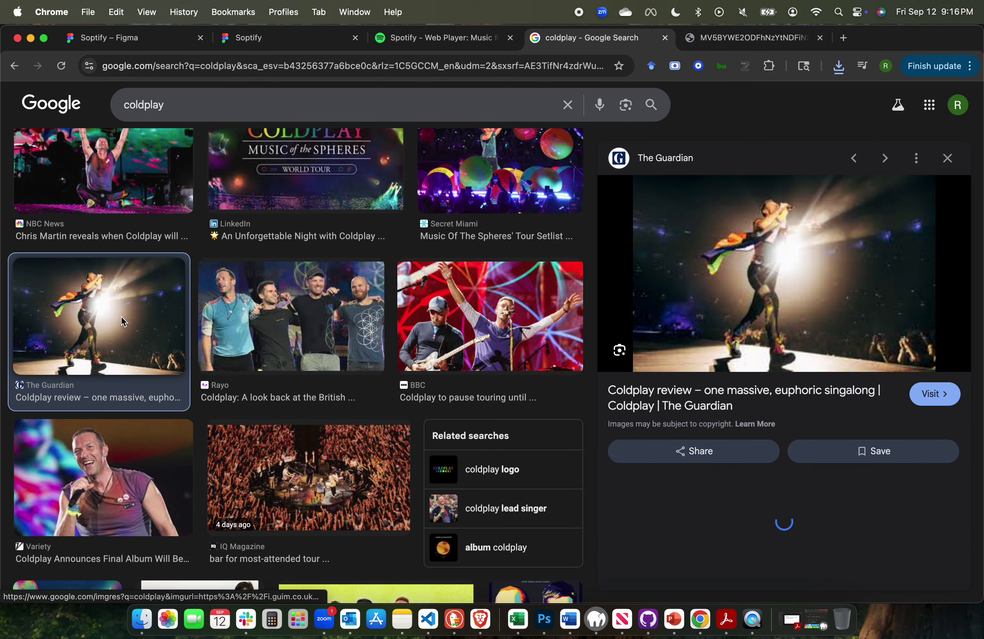
right_click(770, 275)
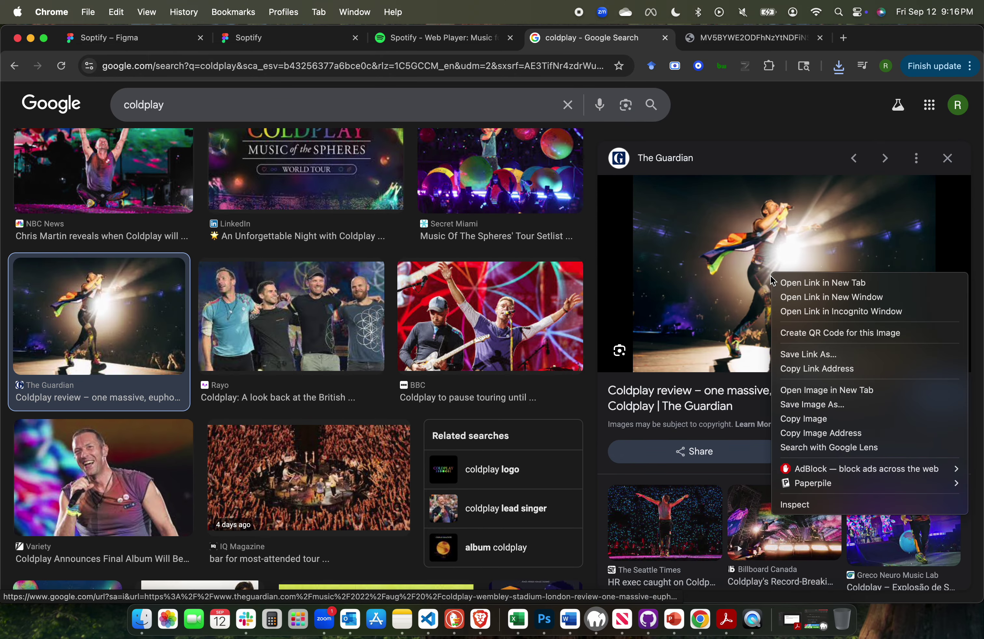
left_click(818, 391)
left_click(771, 39)
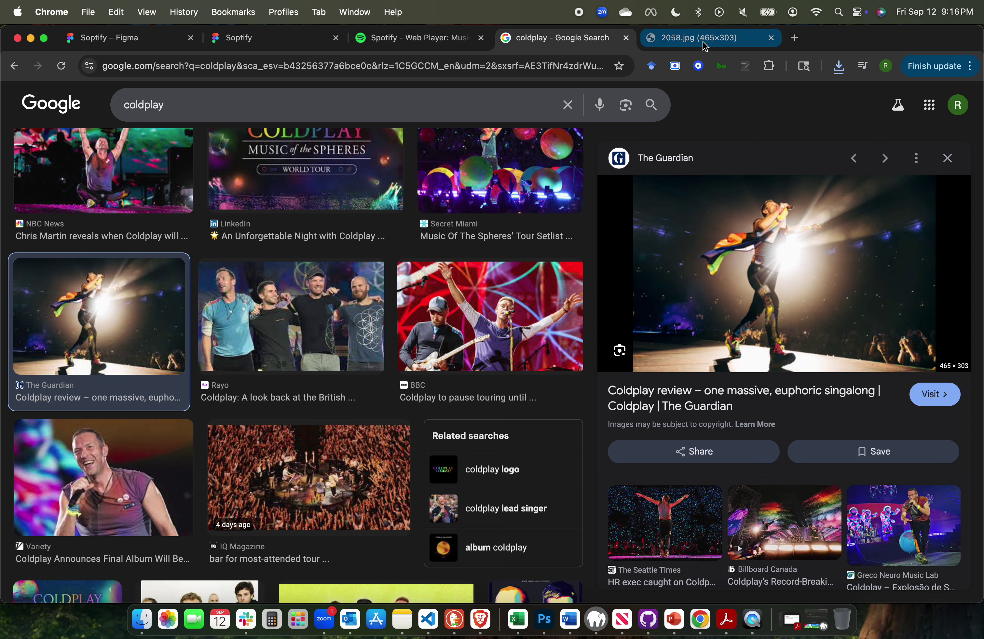
left_click(705, 42)
left_click(773, 38)
Find the Rockarchive photo of the band sitting on office chairs and open its image in a new tab.
scroll(378, 402, "down", 8)
left_click(153, 265)
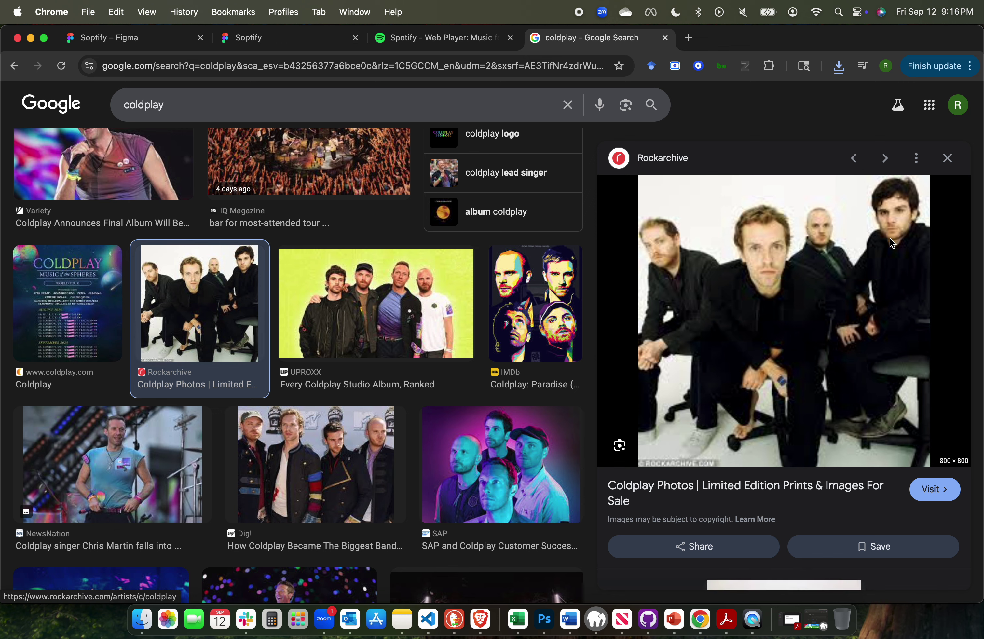
right_click(778, 296)
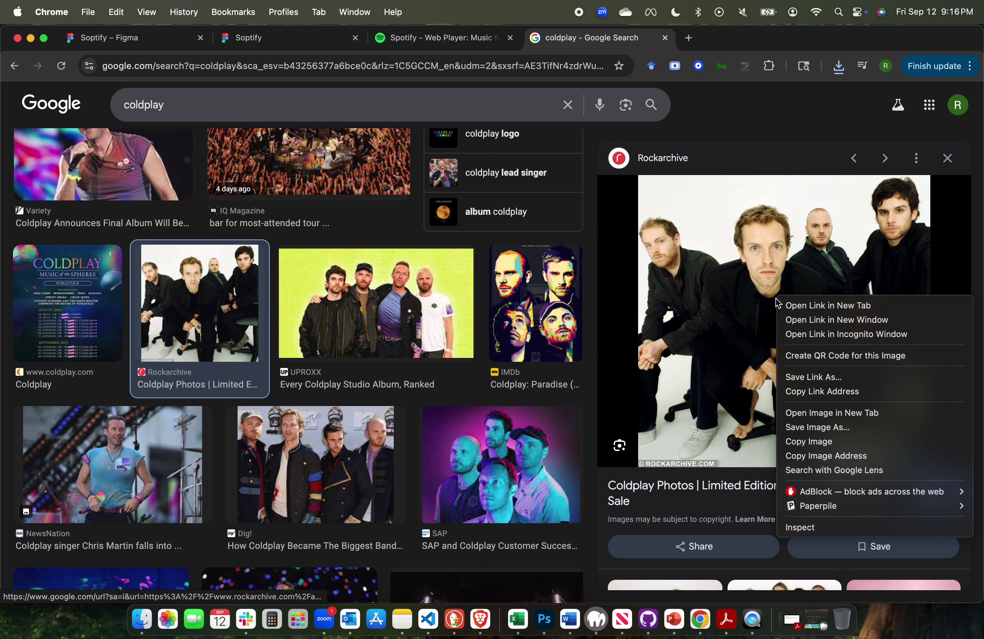
left_click(825, 417)
left_click(714, 45)
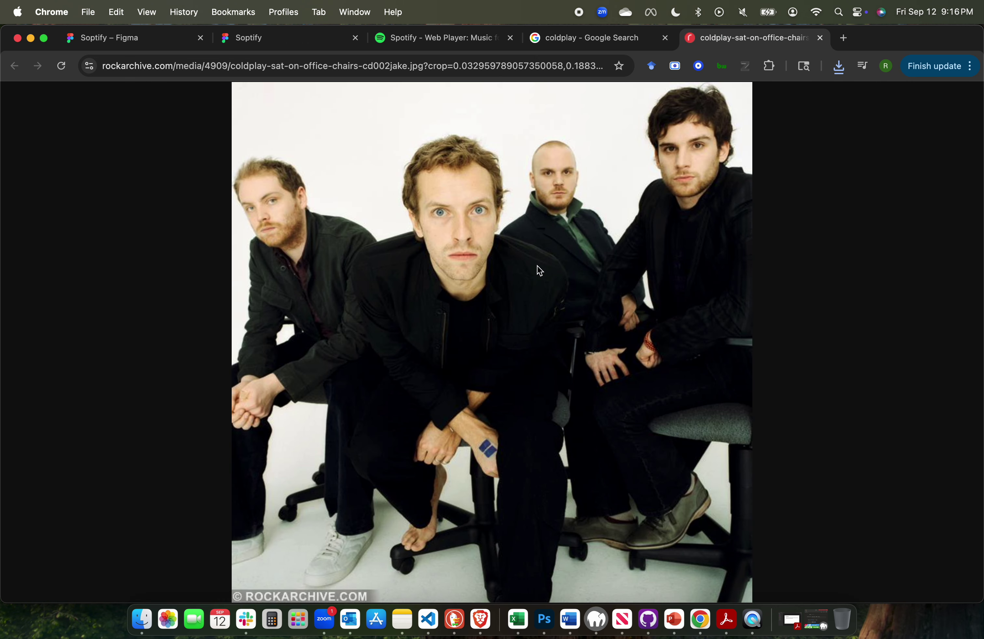
Save the opened Rockarchive band photo as img3 in the credit report folder.
right_click(581, 289)
left_click(616, 307)
type("img3")
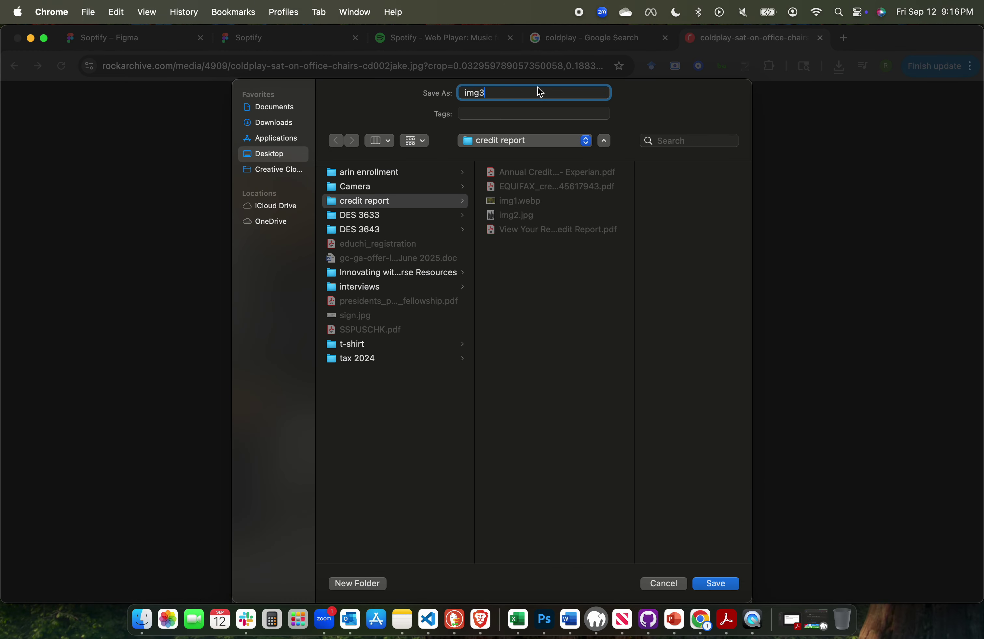
key("Return")
Close the image and coldplay search tabs and return to the Soptify design file in Figma.
left_click(820, 38)
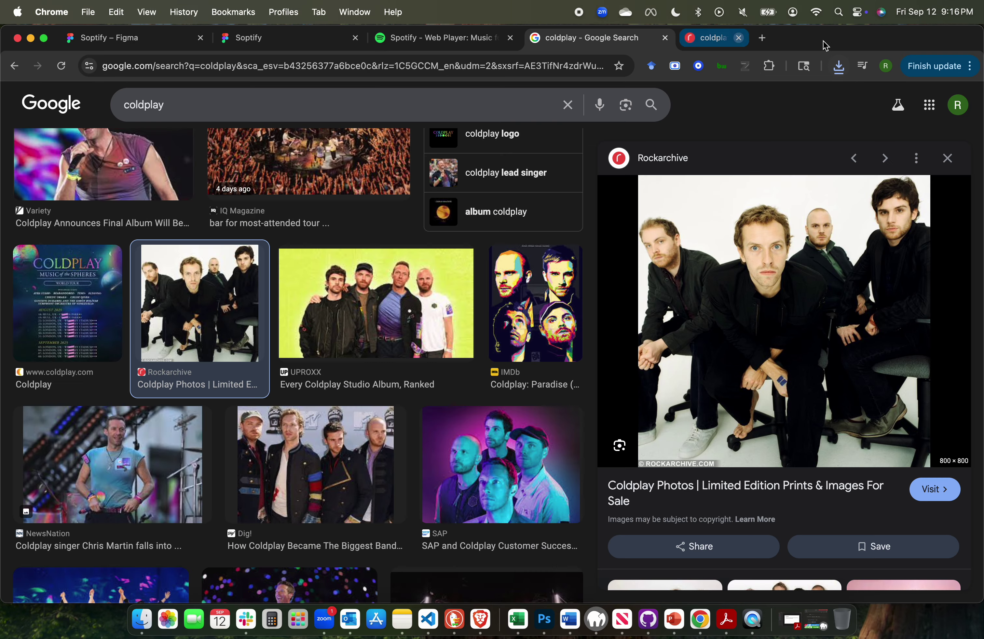
left_click(665, 38)
left_click(269, 33)
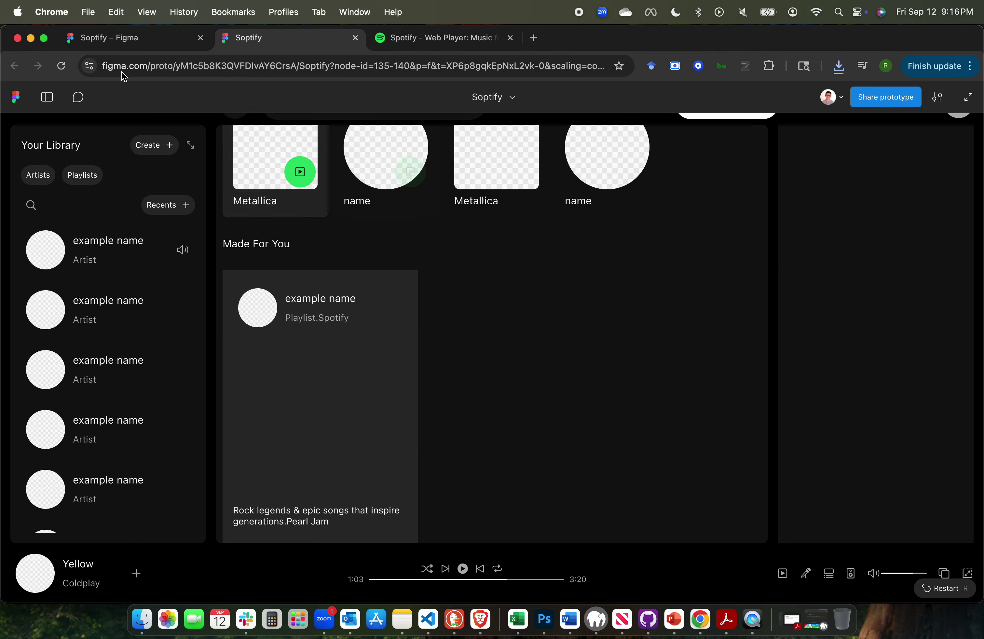
left_click(134, 31)
Examine the img1, img2 and img3 frames alongside the existing image square and circle components on the canvas.
left_click(447, 272)
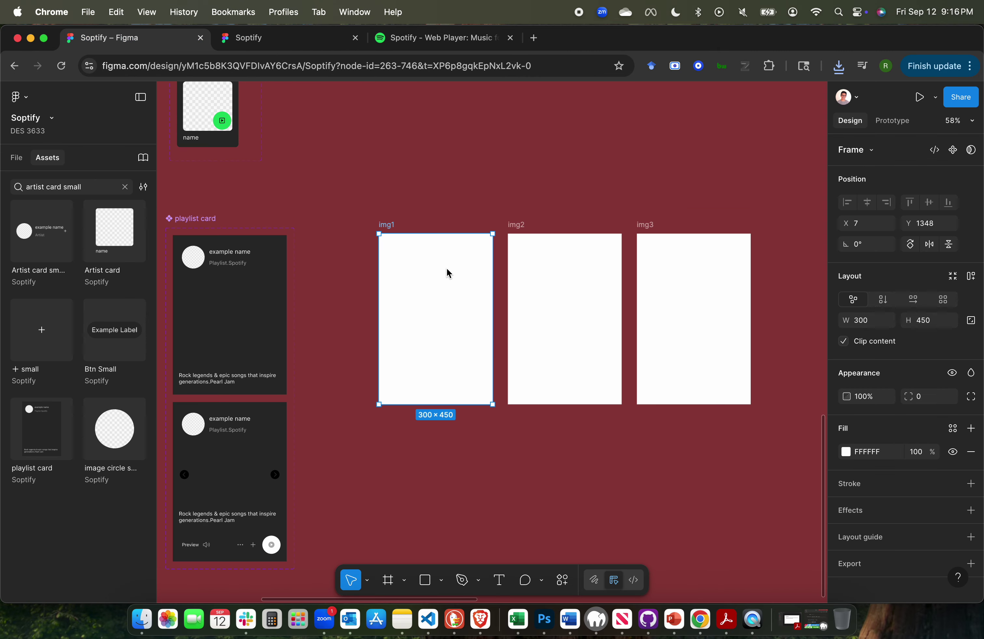
left_click(577, 323)
left_click(706, 332)
left_click(501, 340)
left_click(455, 329)
scroll(455, 329, "down", 5)
scroll(381, 314, "up", 5)
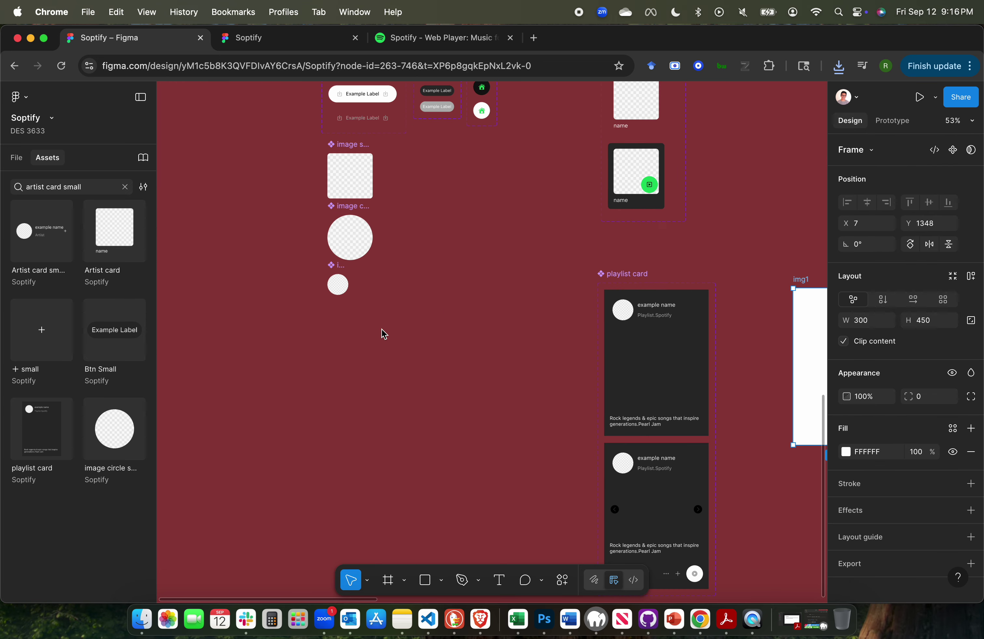
scroll(340, 195, "up", 3)
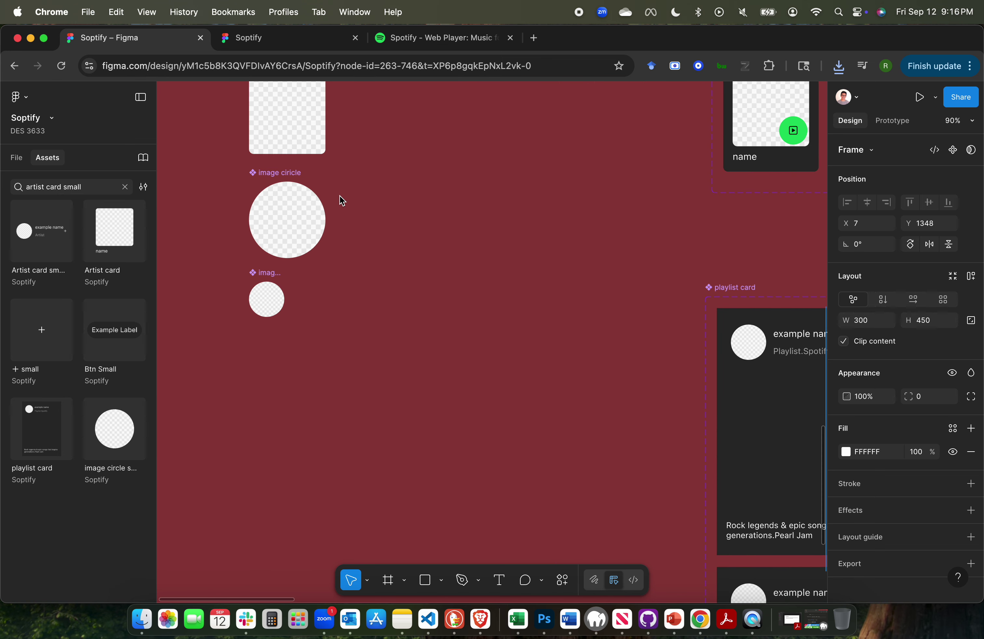
scroll(339, 195, "down", 2)
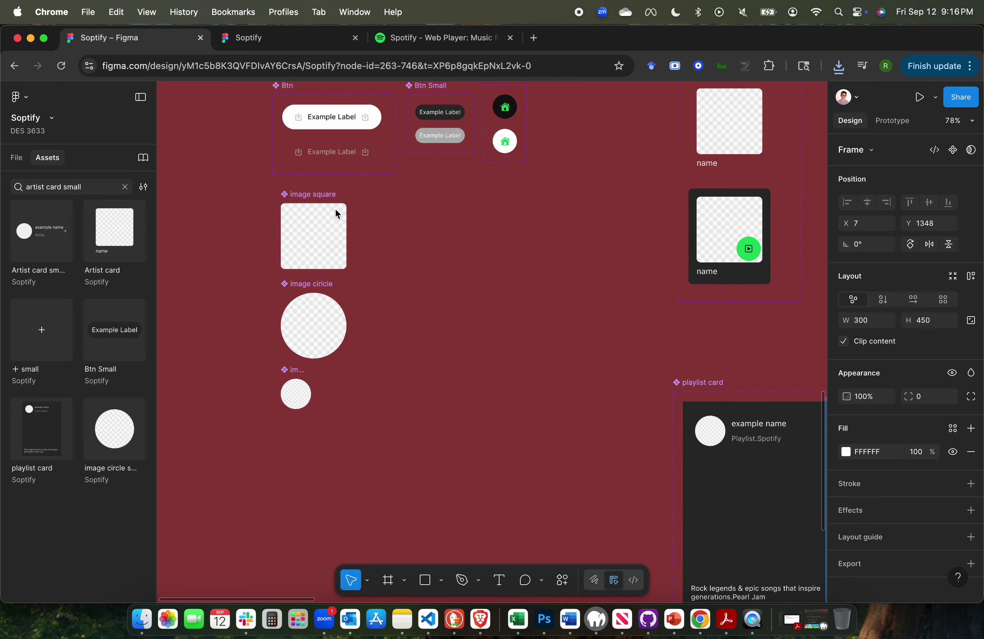
left_click(413, 263)
scroll(426, 308, "right", 5)
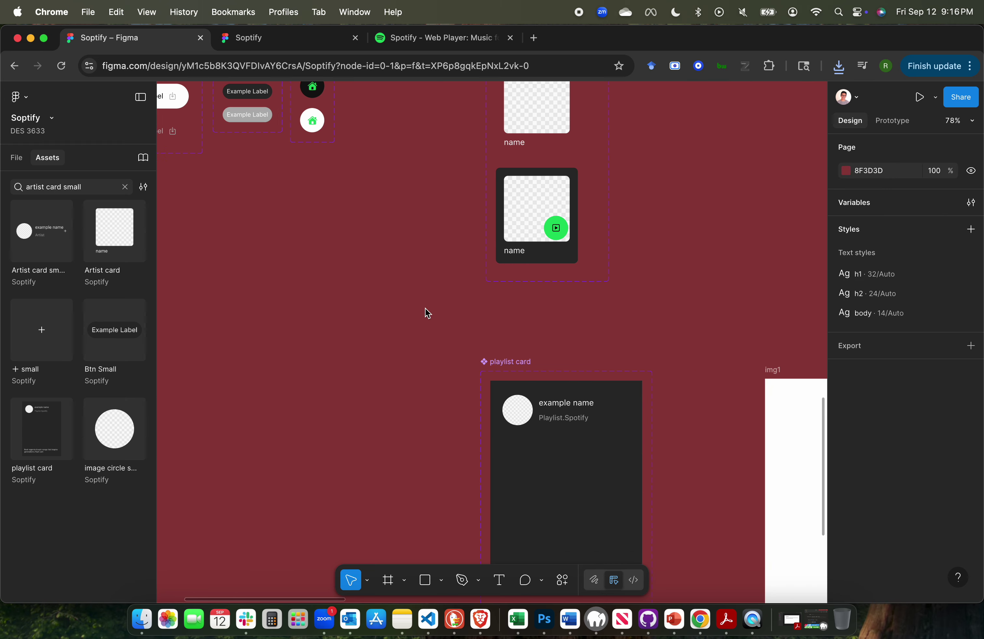
scroll(426, 307, "down", 3)
scroll(426, 308, "down", 1)
Convert the img1 frame beside the playlist card into a component.
left_click(582, 311)
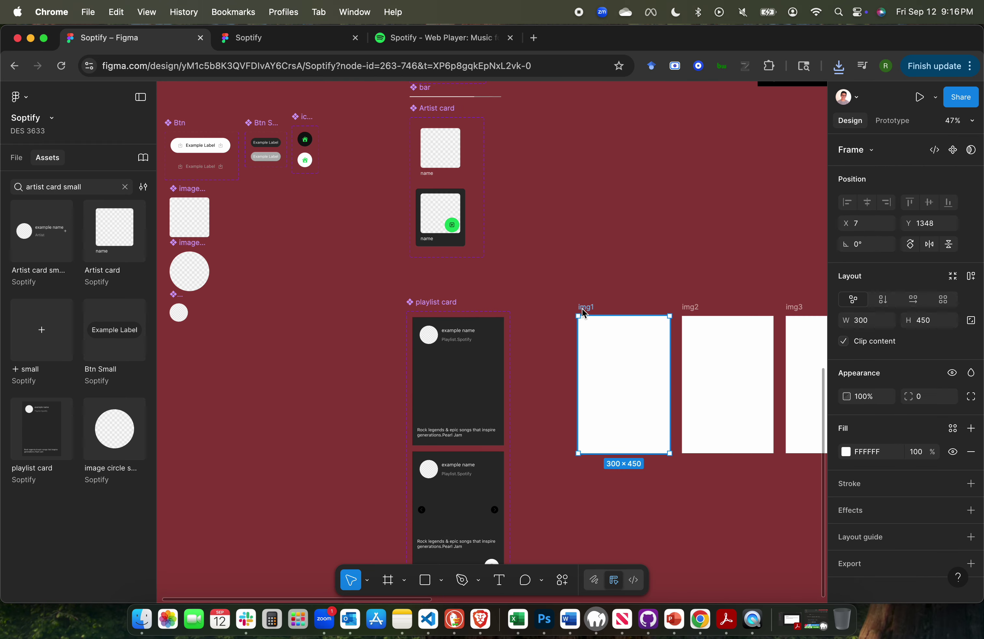
right_click(595, 335)
left_click(662, 431)
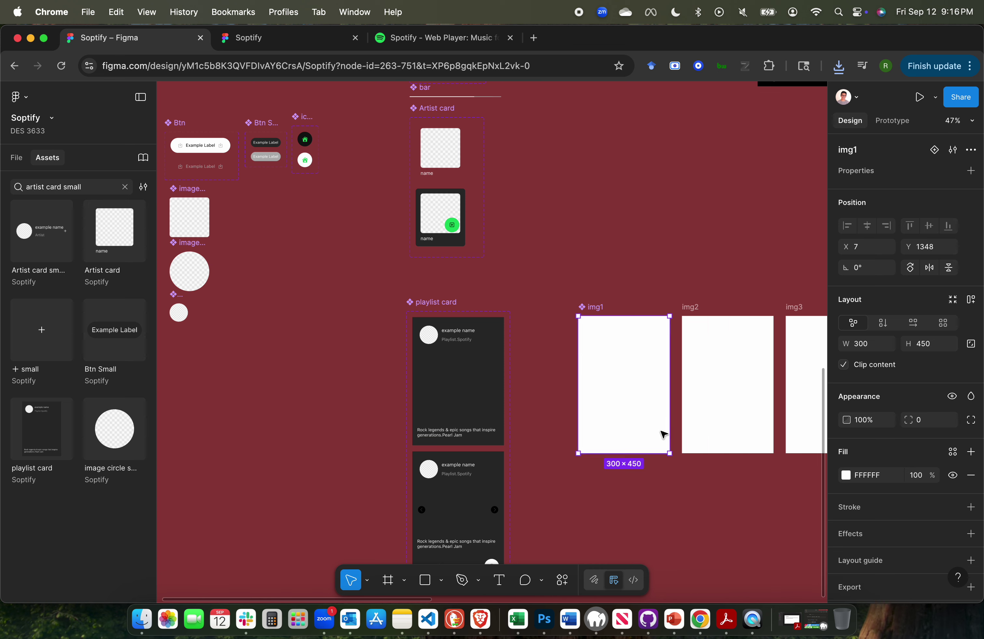
Rename the img1 component to image large and move it below the small circle image component.
double_click(593, 309)
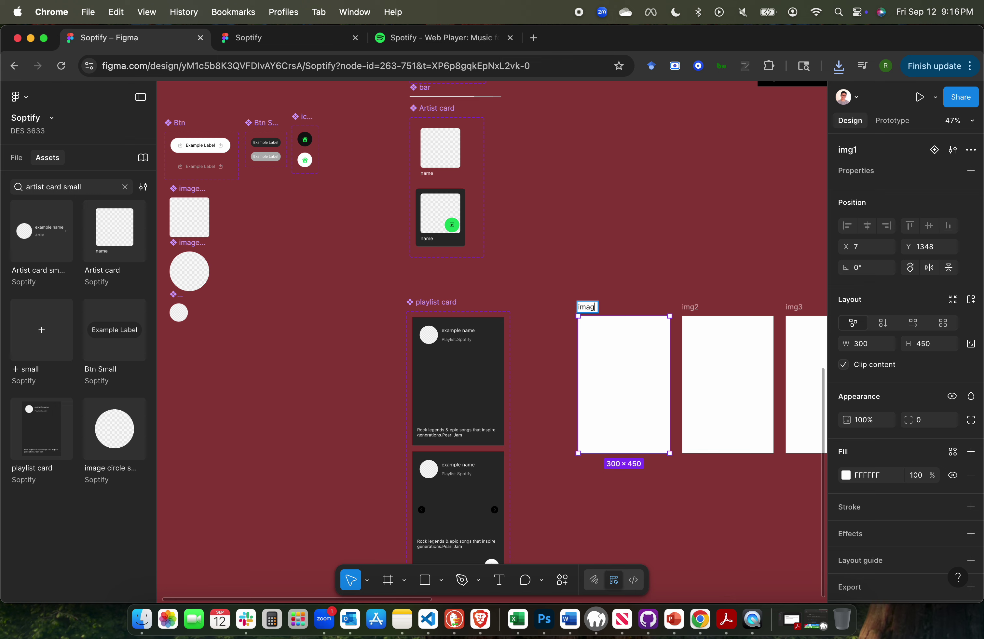
left_click(621, 217)
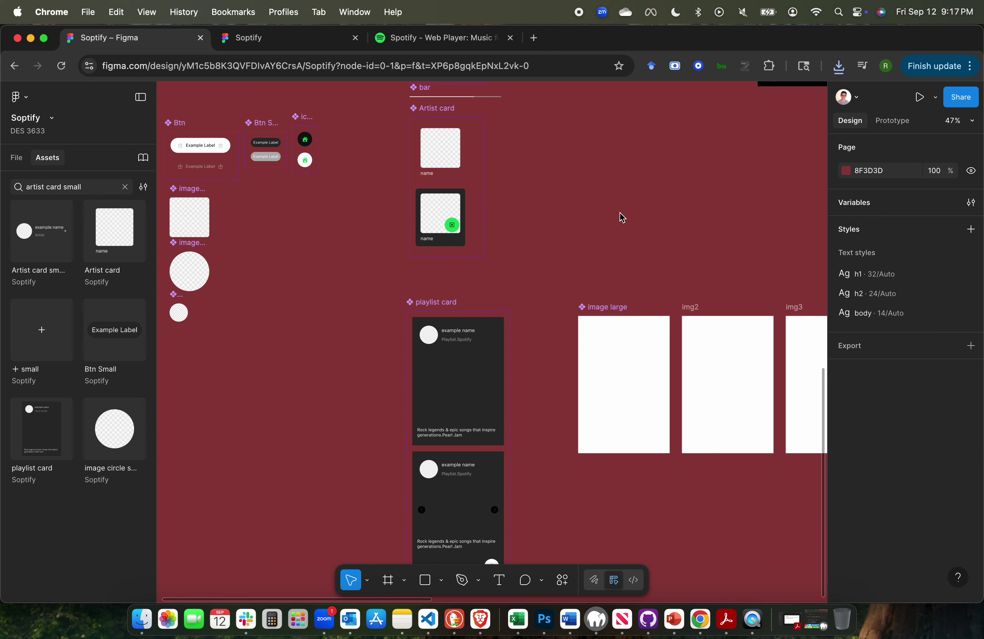
left_click_drag(611, 314, 212, 349)
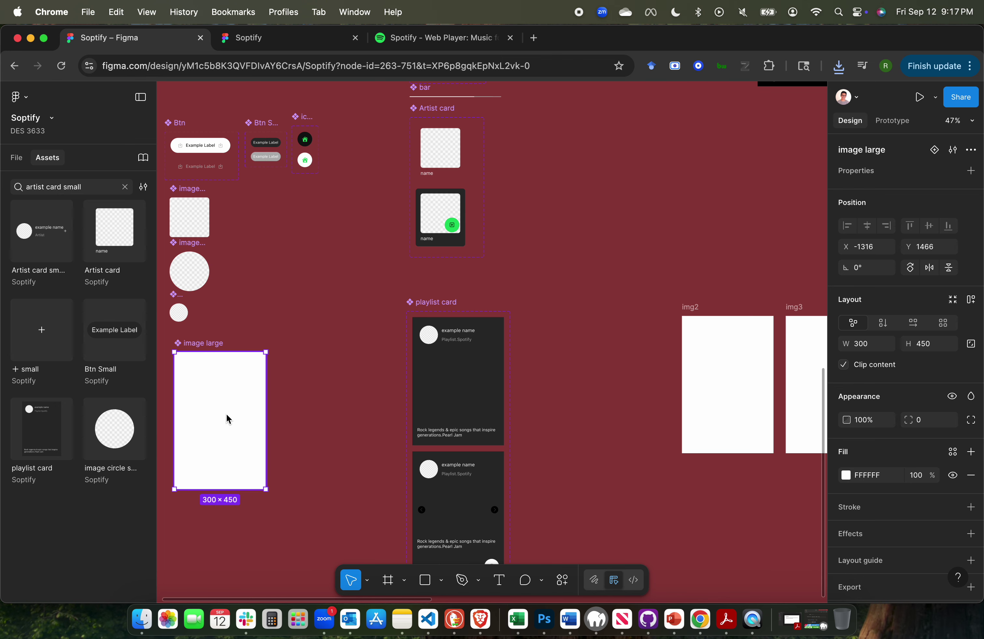
scroll(456, 373, "left", 2)
Delete the img2 and img3 frames beside the playlist card.
left_click(752, 366)
scroll(752, 366, "right", 5)
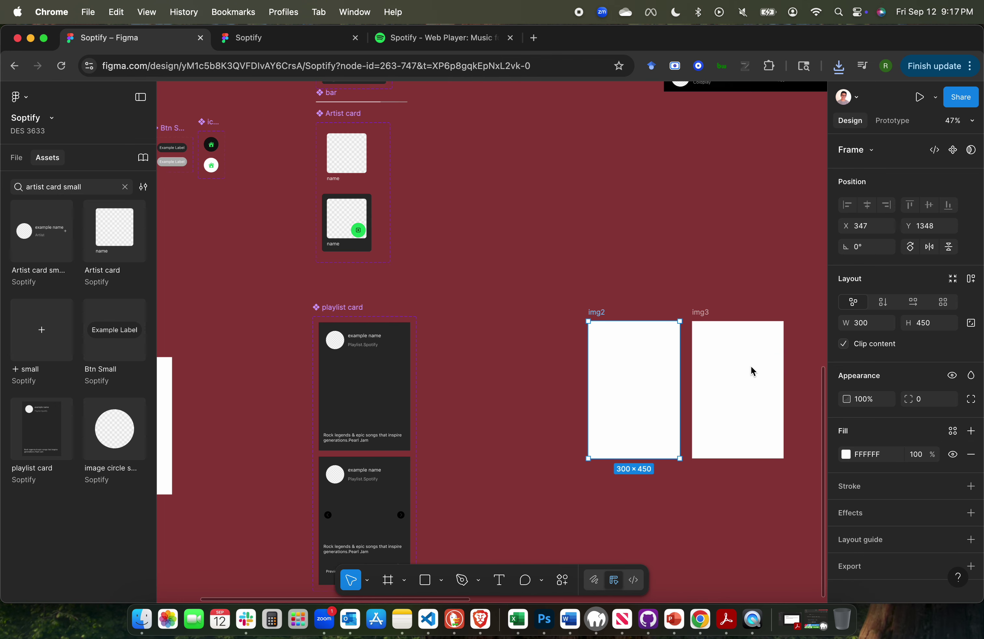
left_click(703, 386, "shift")
key("Delete")
Create an instance of the image large component and place it beside the playlist card, at about X 1, Y 1353.
scroll(703, 386, "left", 10)
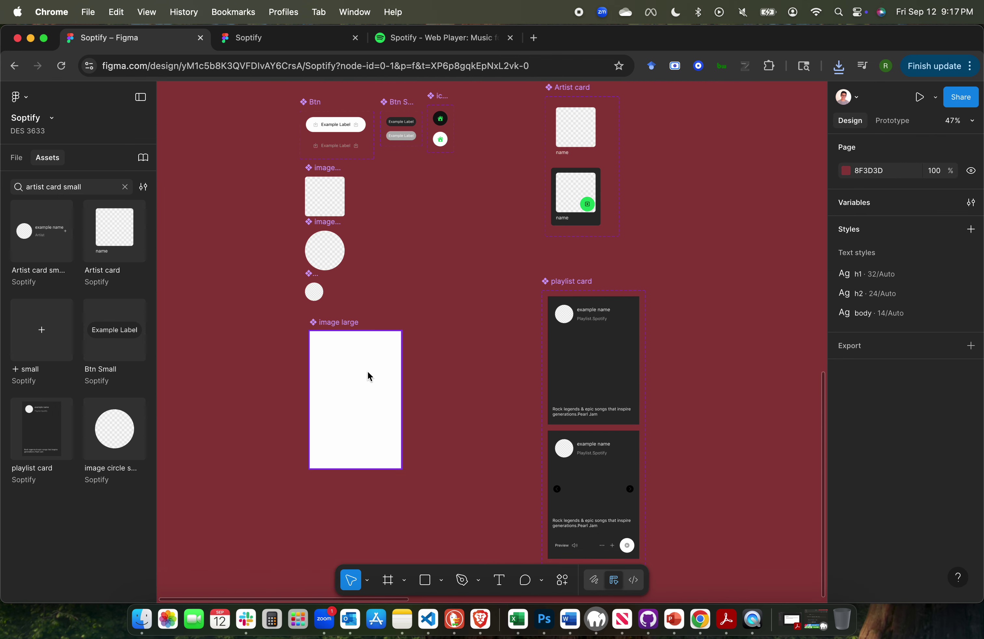
left_click(368, 376)
scroll(369, 378, "down", 3)
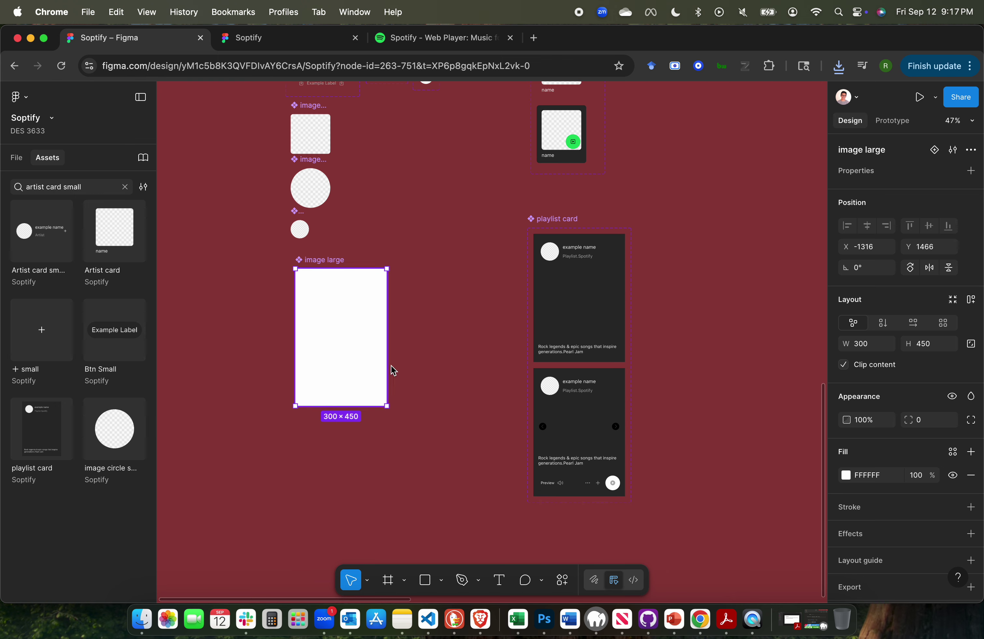
double_click(350, 381)
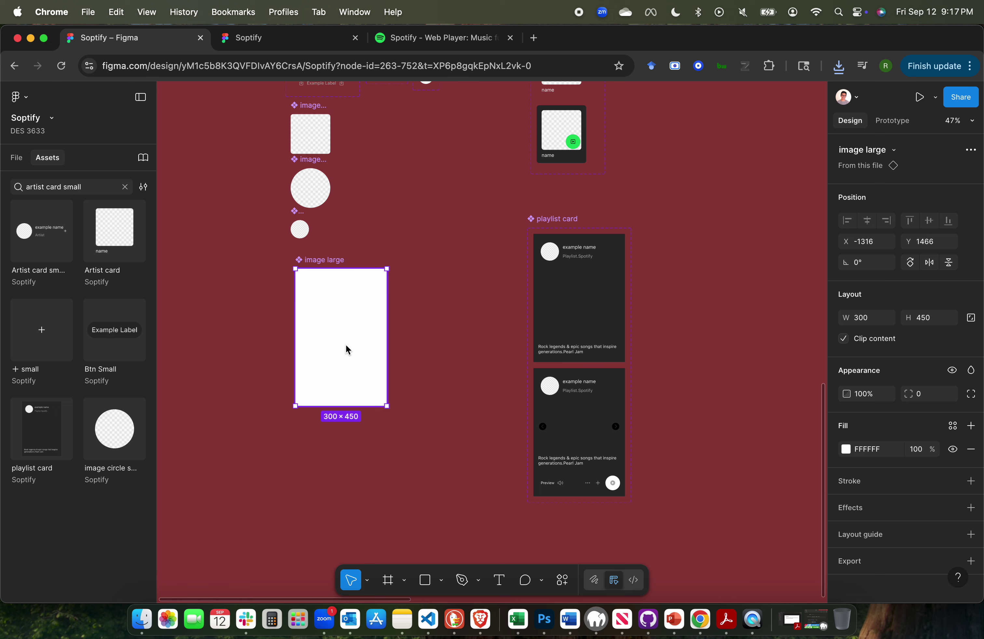
left_click_drag(347, 350, 747, 312)
scroll(750, 315, "right", 5)
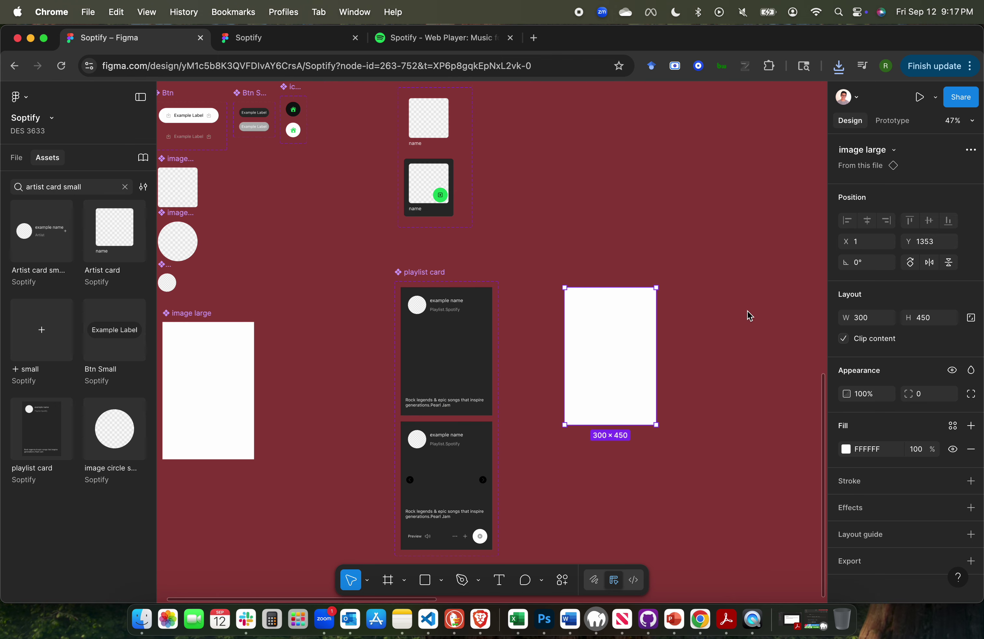
Change the fill of the main image large component from a solid colour to an image fill.
scroll(748, 315, "left", 5)
left_click(307, 374)
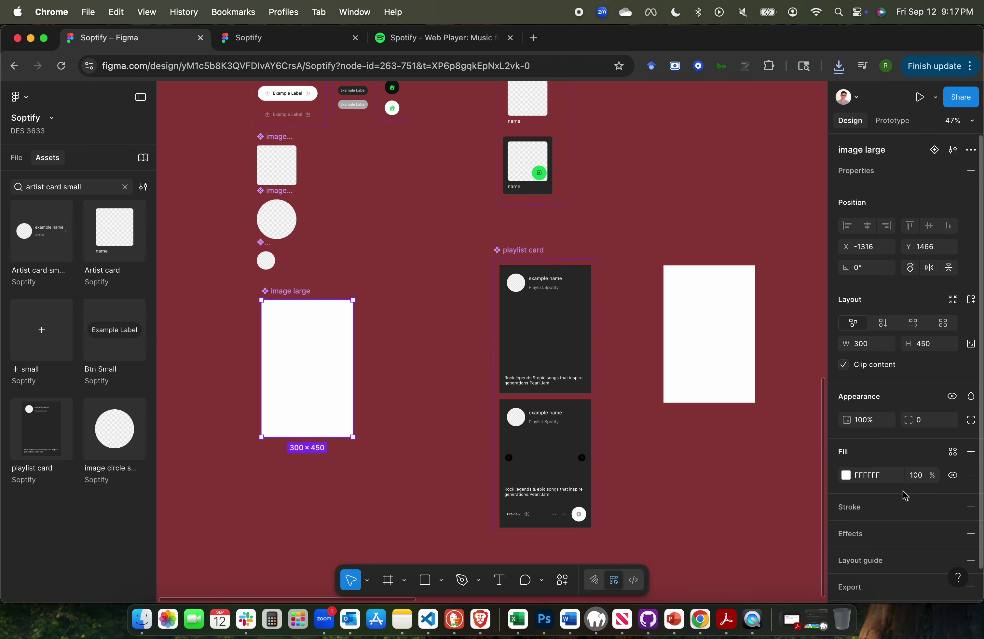
scroll(904, 494, "down", 2)
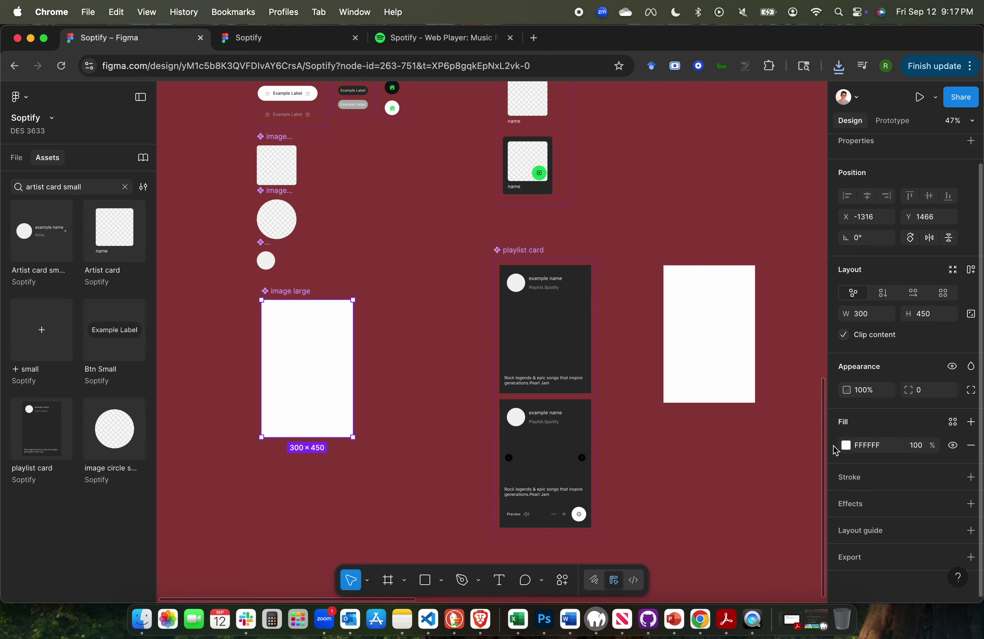
left_click(847, 447)
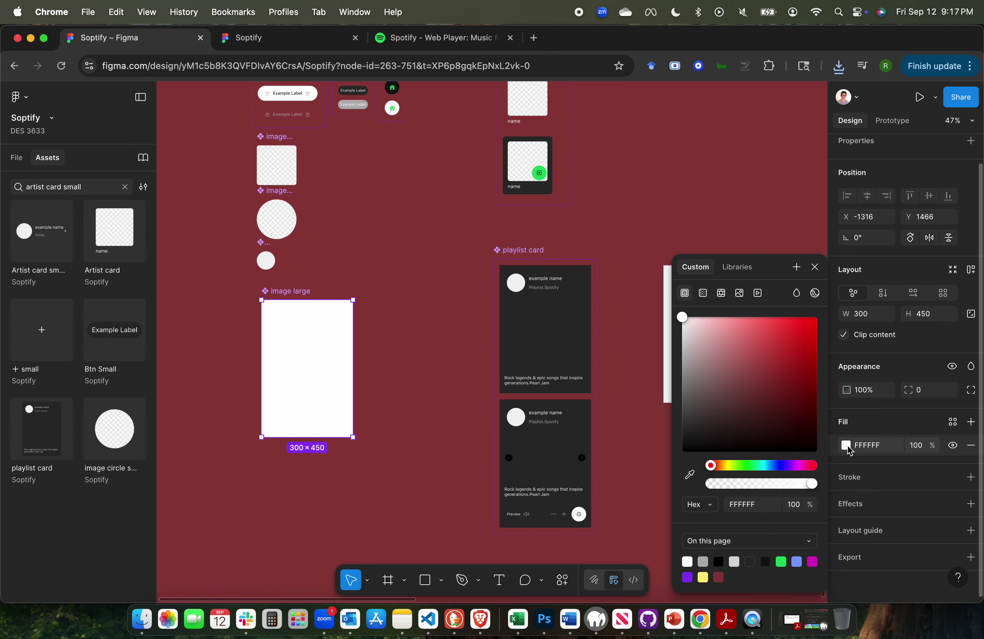
left_click(741, 292)
left_click(443, 334)
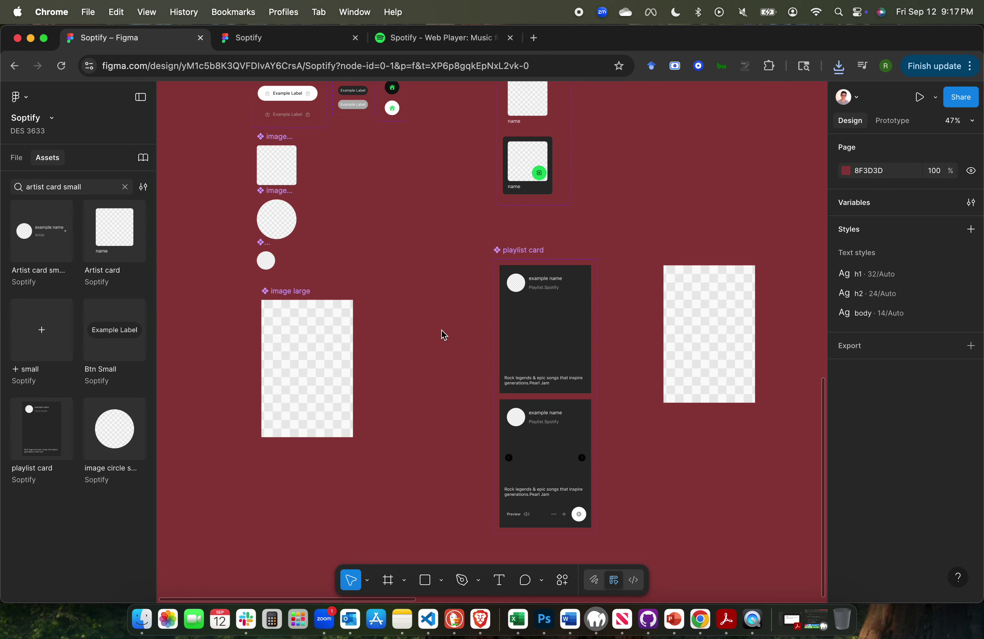
Check the image fill on the image large instance beside the playlist card and on its main component.
scroll(720, 300, "right", 3)
left_click(657, 286)
scroll(657, 286, "up", 5)
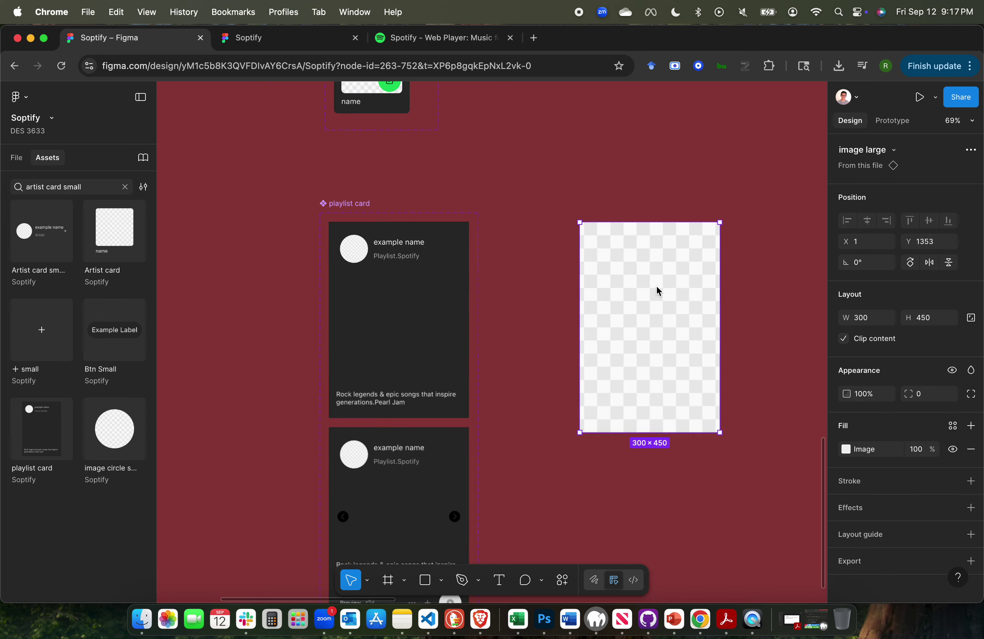
scroll(632, 333, "down", 5)
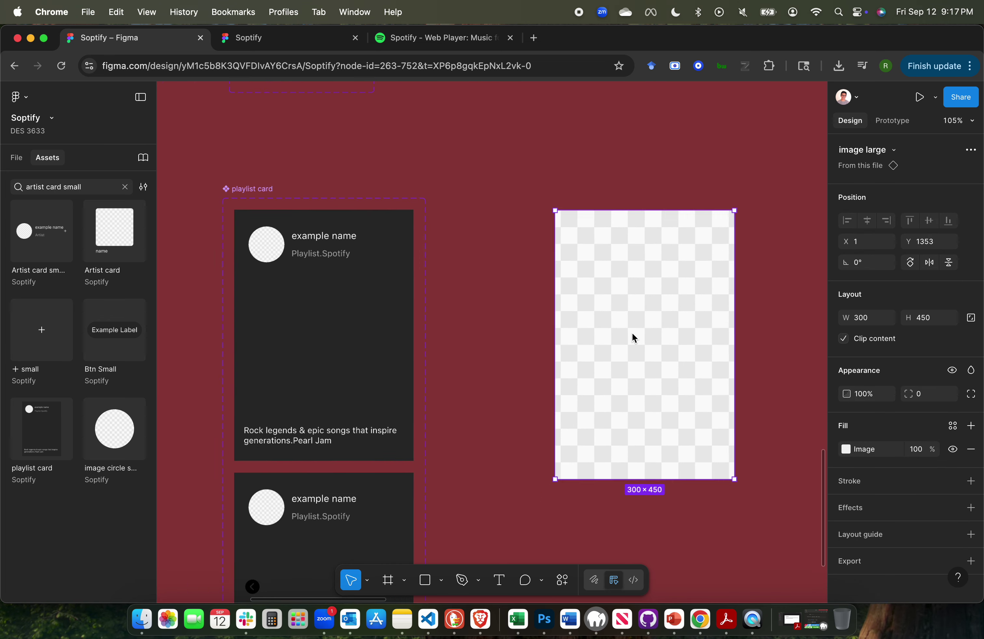
scroll(297, 276, "left", 2)
left_click(268, 237)
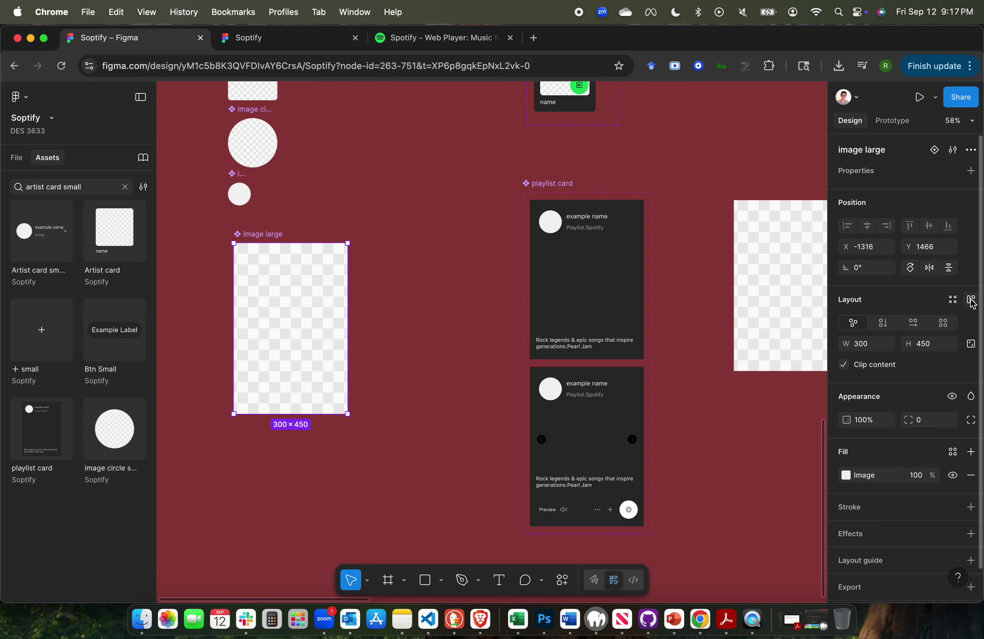
left_click(433, 345)
scroll(433, 345, "right", 4)
scroll(433, 345, "up", 1)
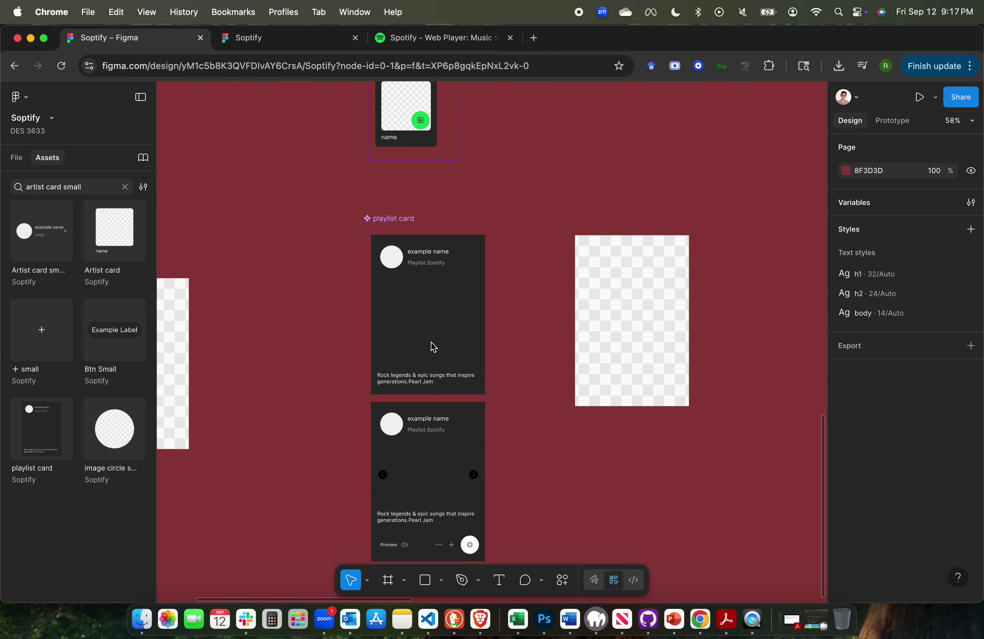
scroll(433, 347, "right", 2)
scroll(433, 347, "down", 1)
scroll(433, 347, "up", 5)
scroll(433, 347, "right", 2)
Duplicate the image large instance beside the playlist card and place the copy next to it at about X 388, Y 1353.
left_click(594, 258)
scroll(593, 258, "right", 2)
scroll(593, 259, "up", 1)
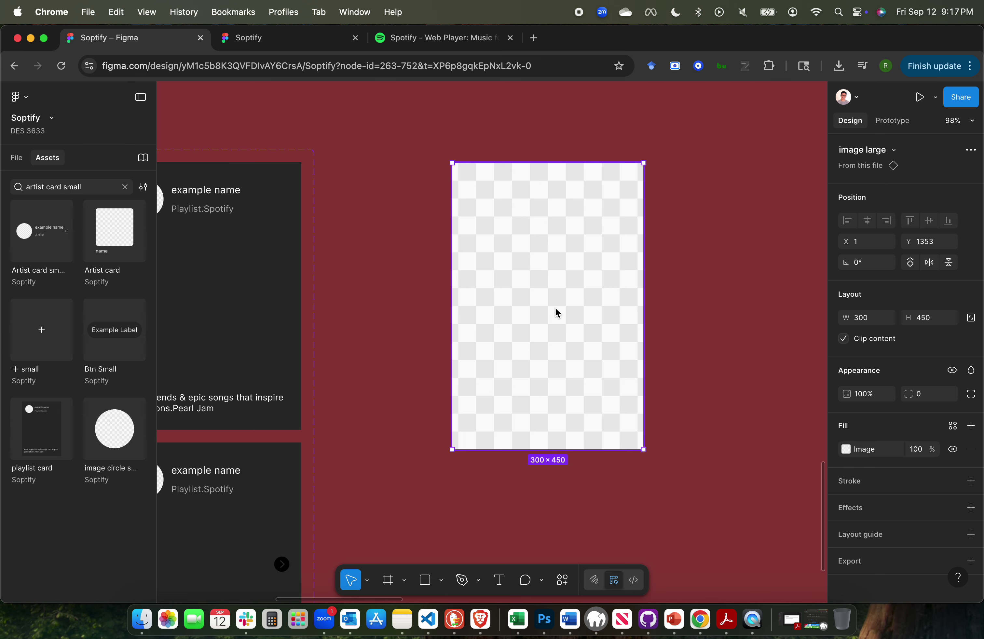
scroll(555, 309, "down", 3)
scroll(556, 309, "up", 1)
scroll(555, 309, "right", 2)
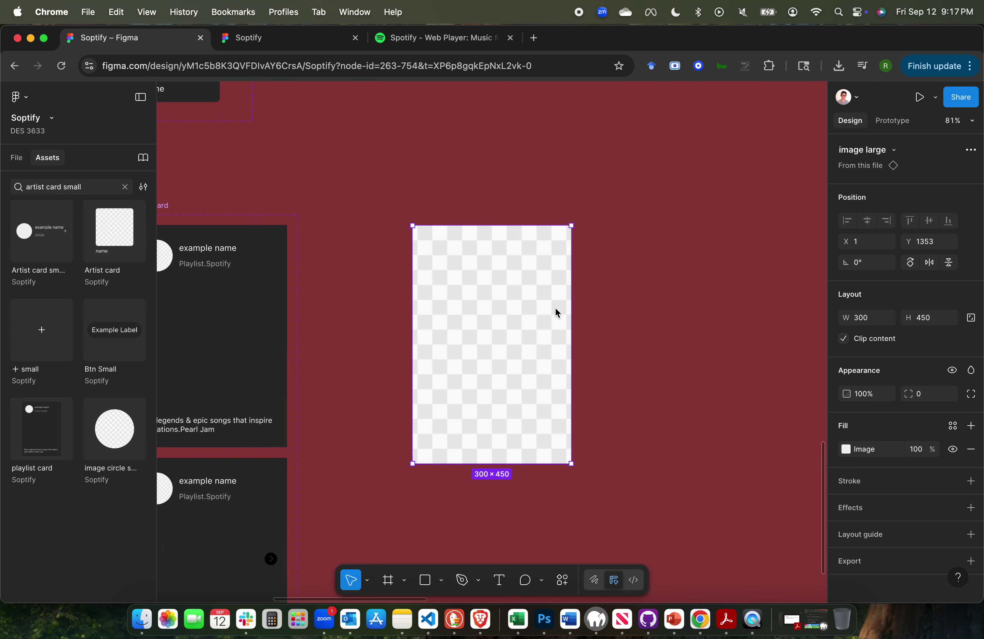
left_click_drag(555, 308, 746, 307)
scroll(749, 308, "right", 3)
mouse_move(565, 324)
left_mouse_down()
mouse_move(714, 325)
mouse_move(647, 340)
mouse_move(580, 335)
left_mouse_up()
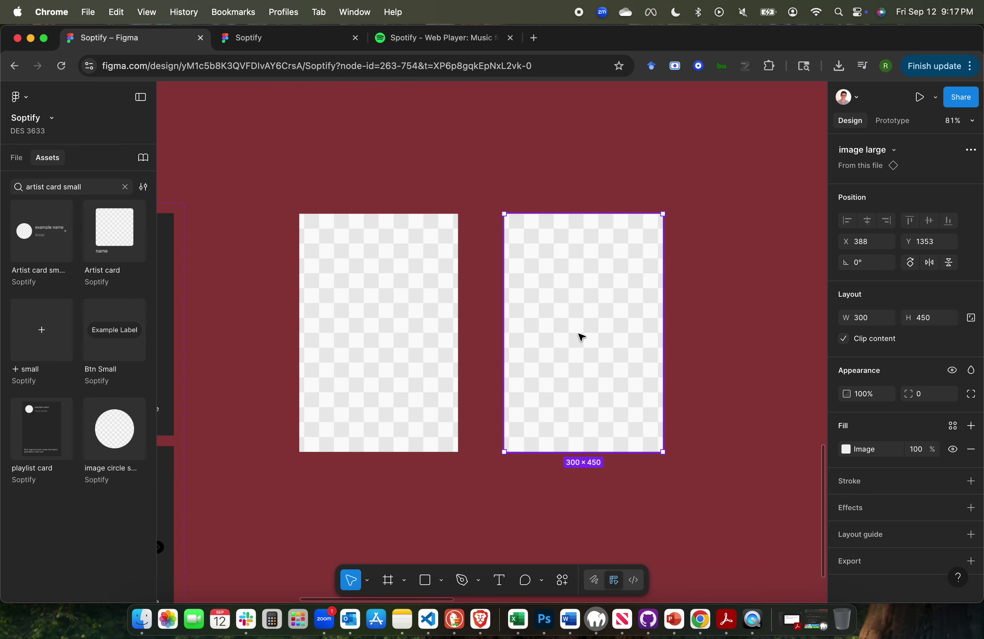
Duplicate the second image large instance and place the third one in the row at about X 775, Y 1353.
left_click(736, 336)
left_click(623, 328)
left_click_drag(622, 325, 809, 329)
scroll(684, 325, "down", 5)
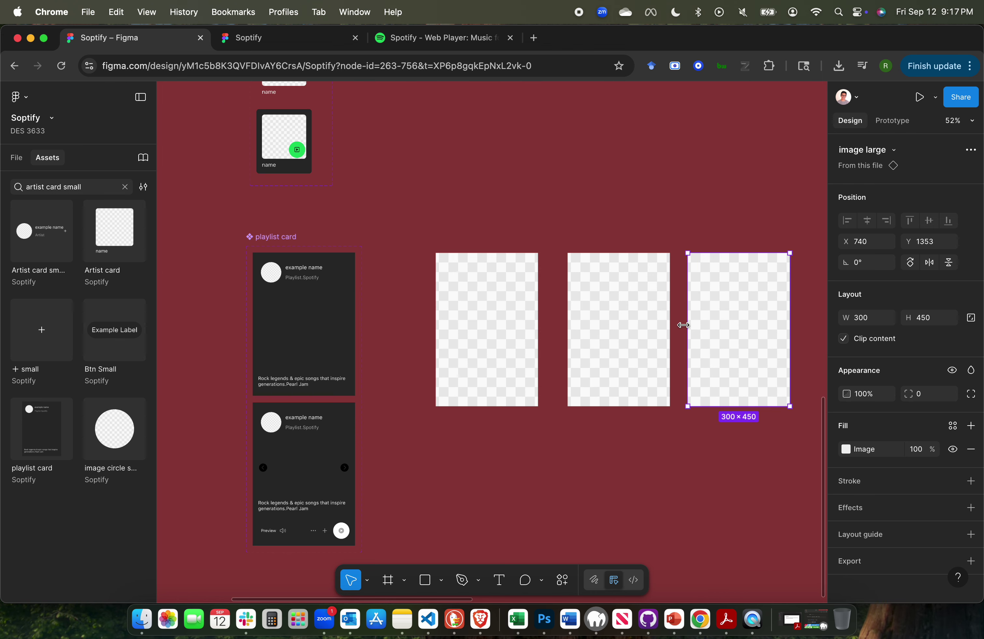
scroll(681, 325, "right", 3)
left_click_drag(668, 332, 677, 333)
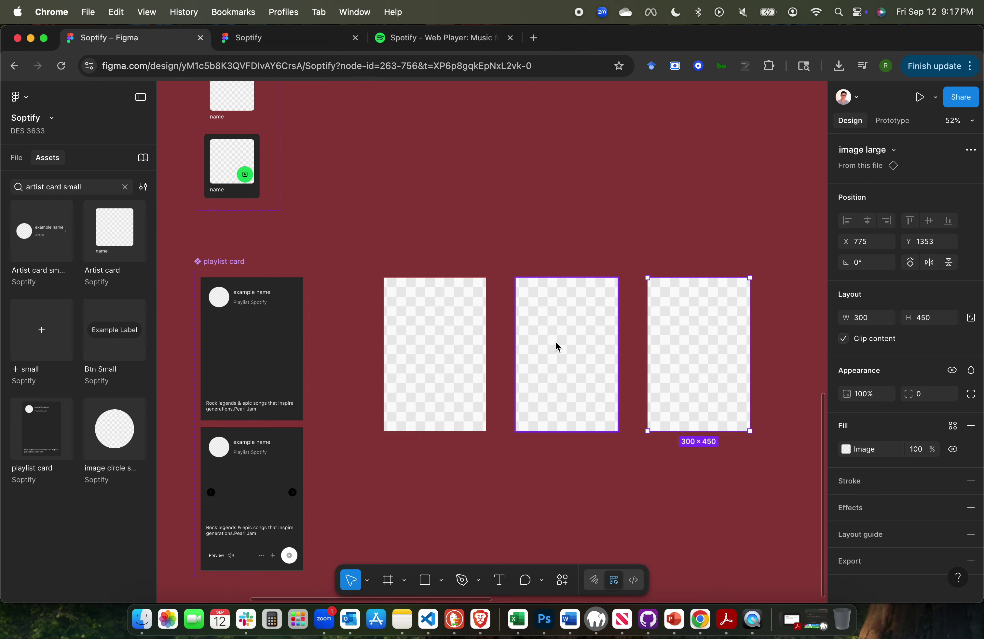
Open the image fill settings of the first image large instance in the row.
scroll(556, 342, "up", 5)
left_click(479, 183)
left_click(368, 340)
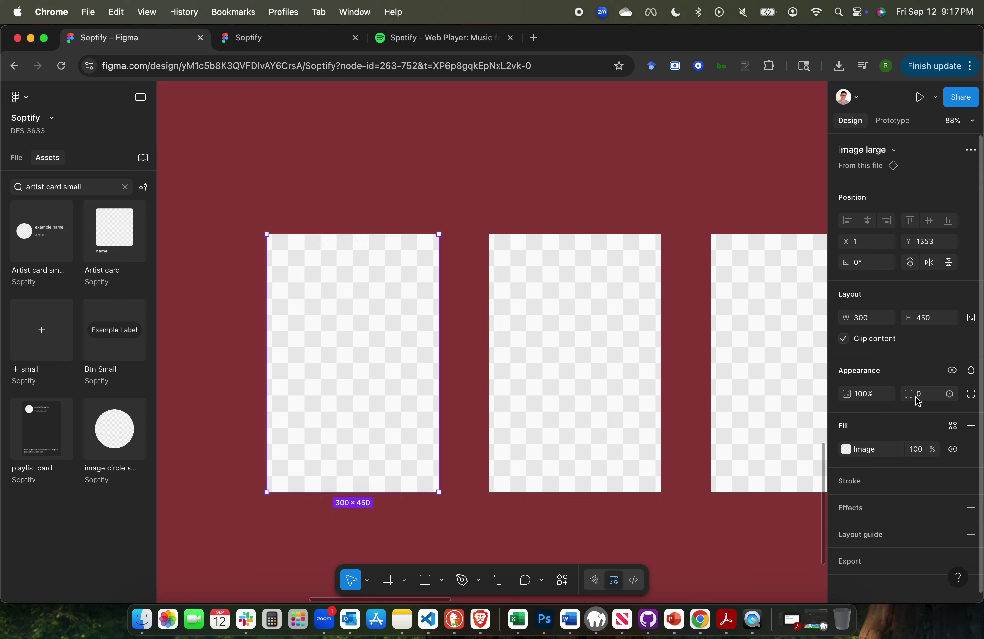
left_click(845, 450)
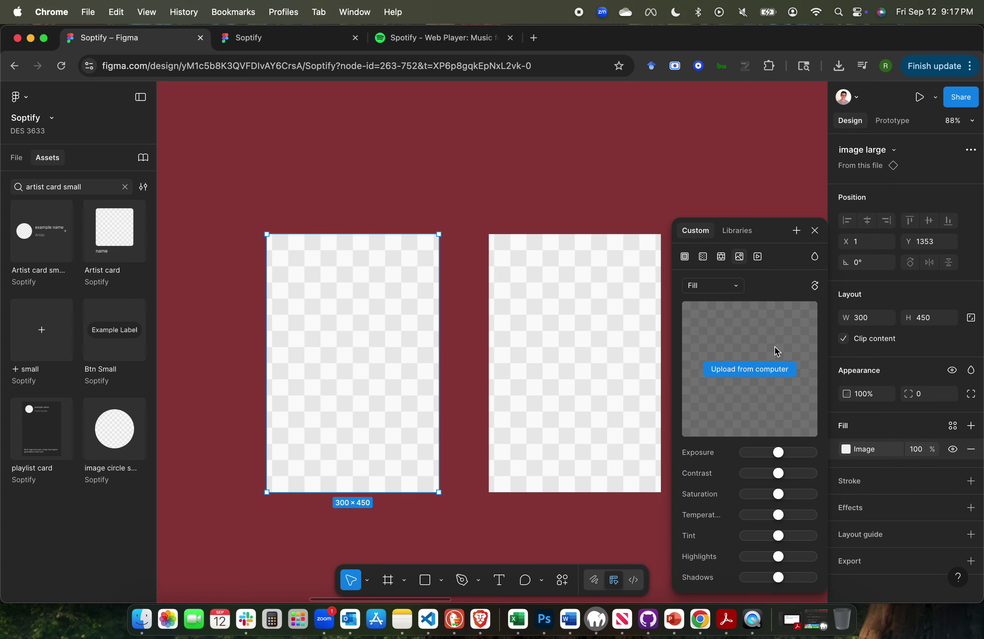
left_click(752, 369)
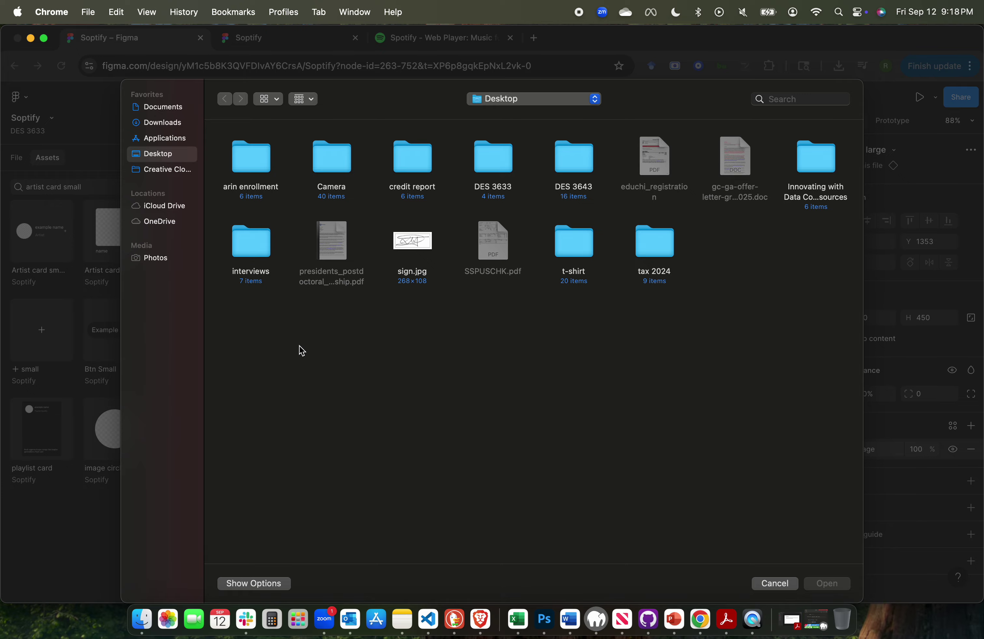
left_click(774, 585)
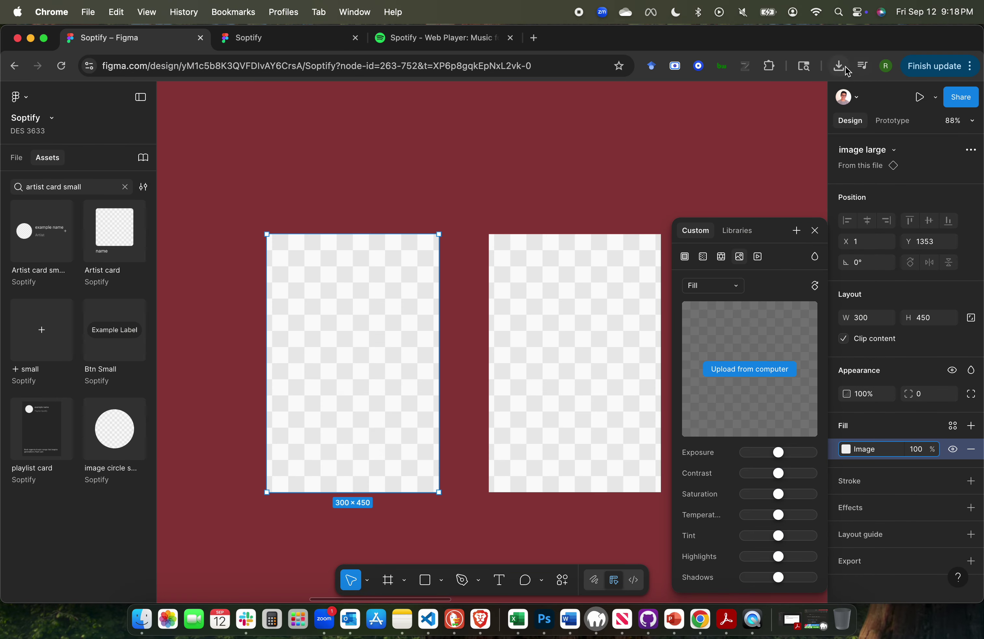
In Finder, move img1.webp, img2.jpg and img3.jpg from the credit report folder to the Desktop and close the Finder windows.
left_click(846, 67)
left_click(807, 124)
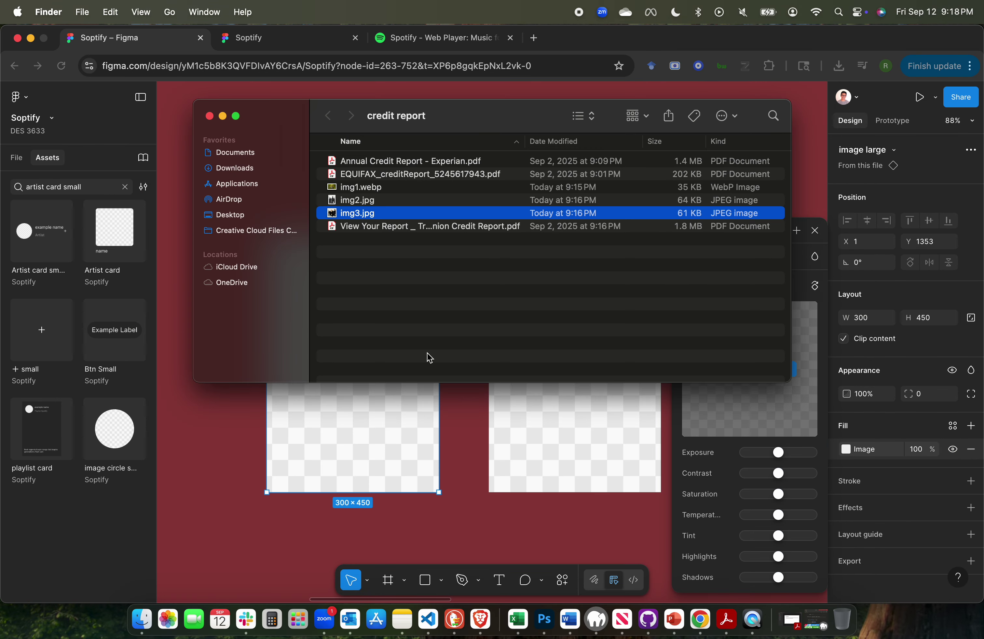
left_click(355, 189)
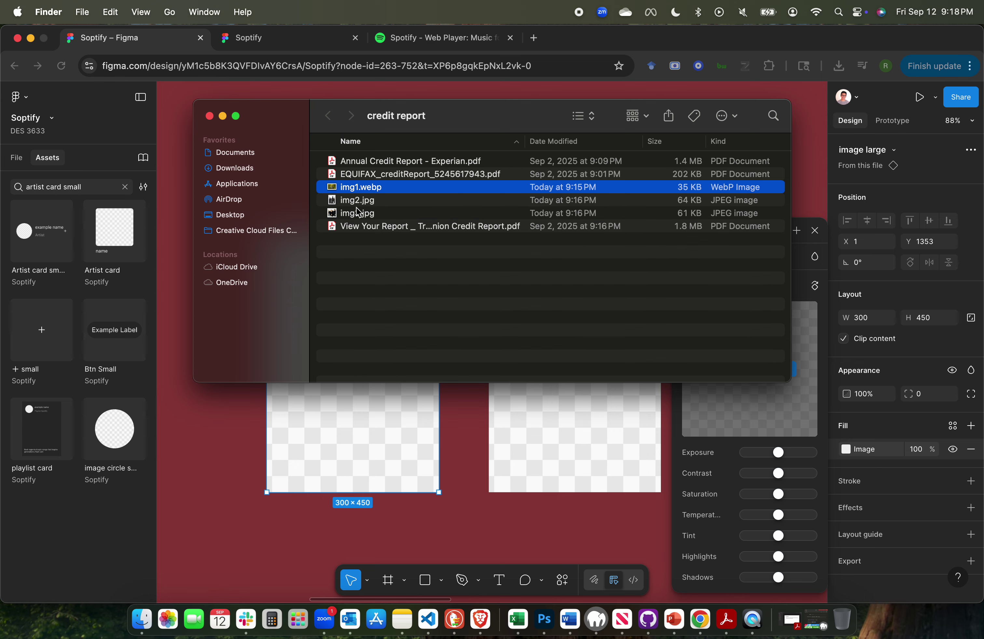
left_click(363, 214, "shift")
left_click_drag(364, 214, 254, 222)
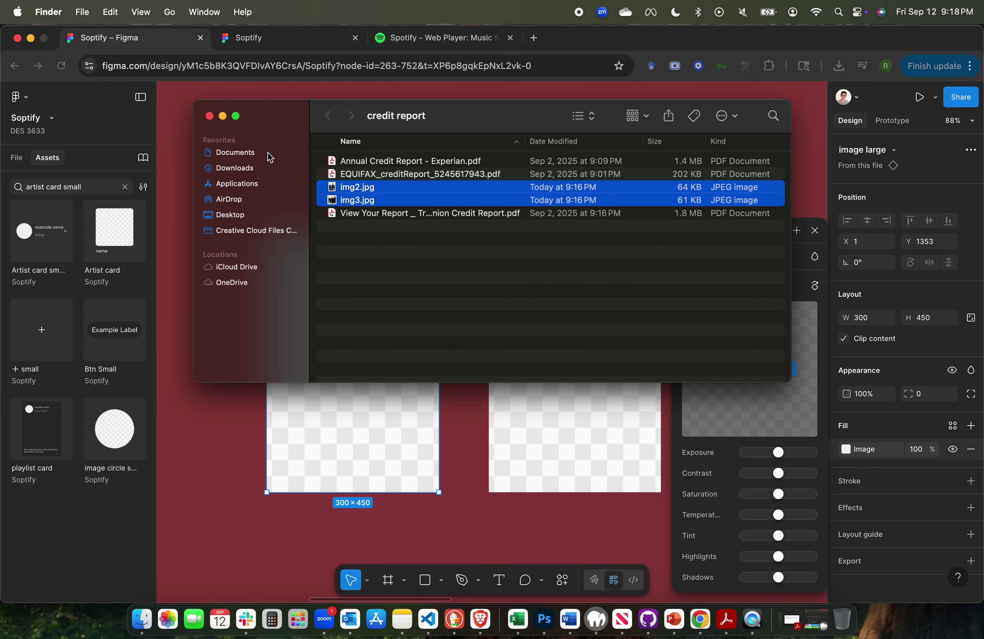
left_click(210, 116)
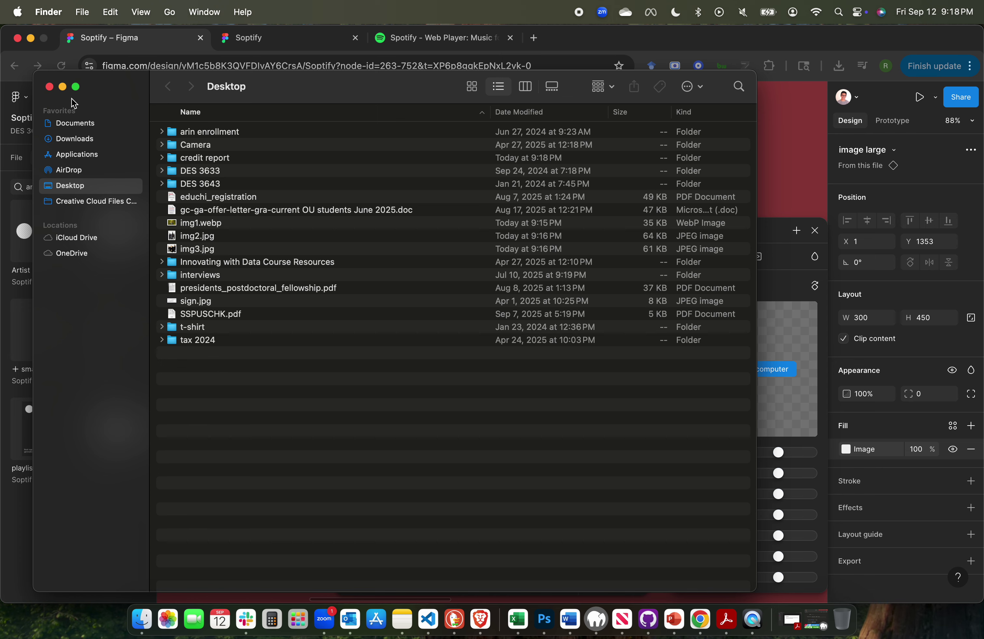
left_click(49, 88)
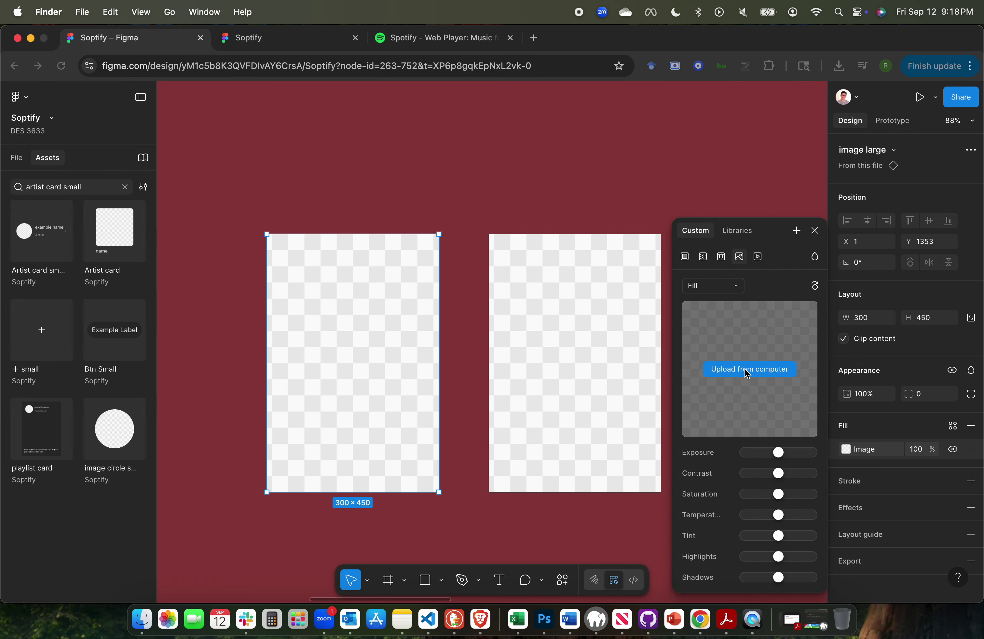
Upload img1.webp from the Desktop as the image fill of the first image large instance.
left_click(747, 373)
left_click(748, 371)
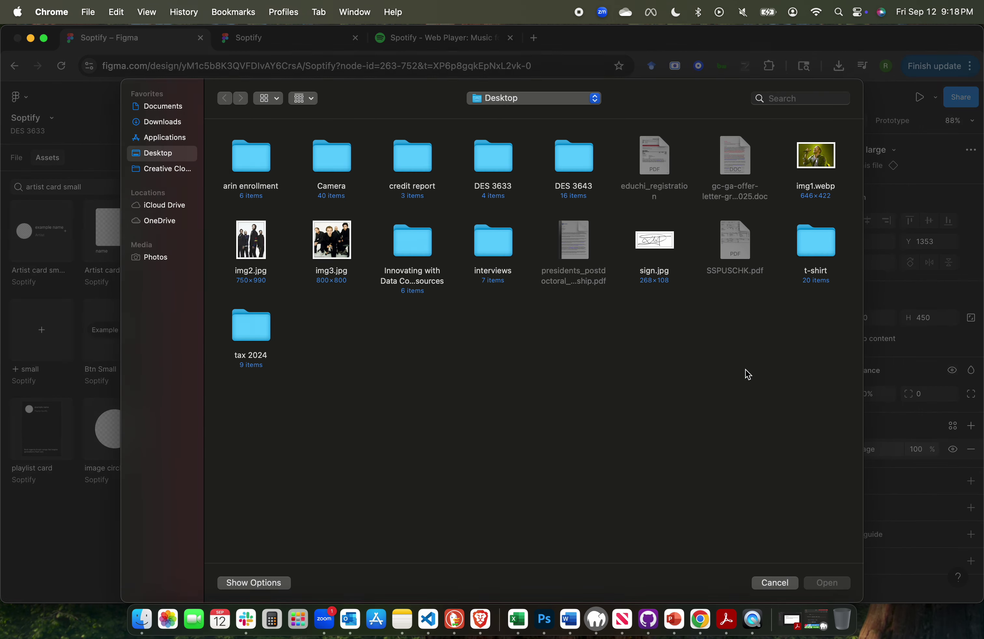
double_click(815, 150)
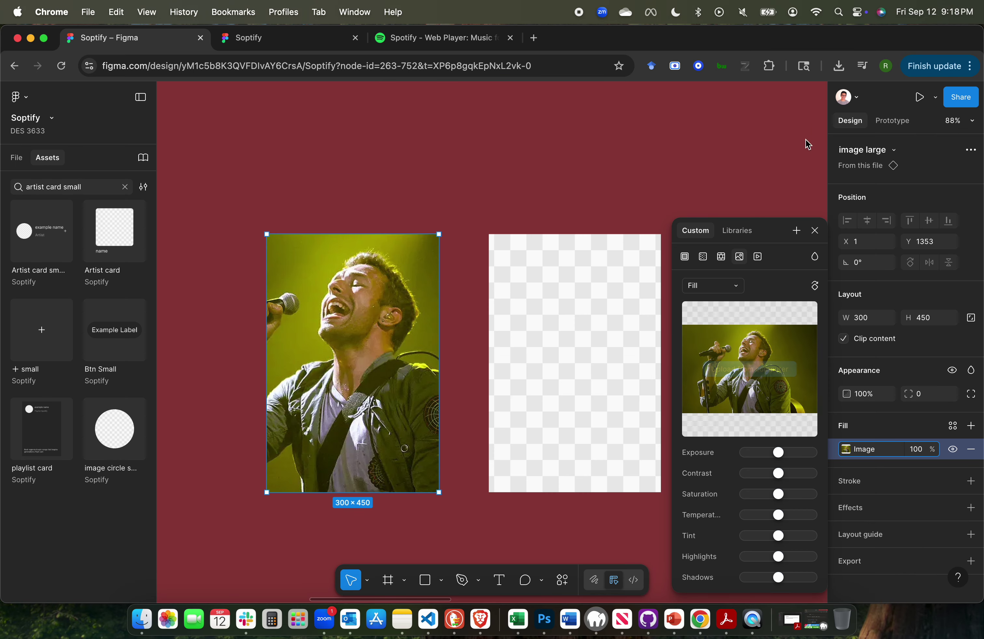
Fill the second image large instance with img3.jpg from the Desktop.
left_click(613, 336)
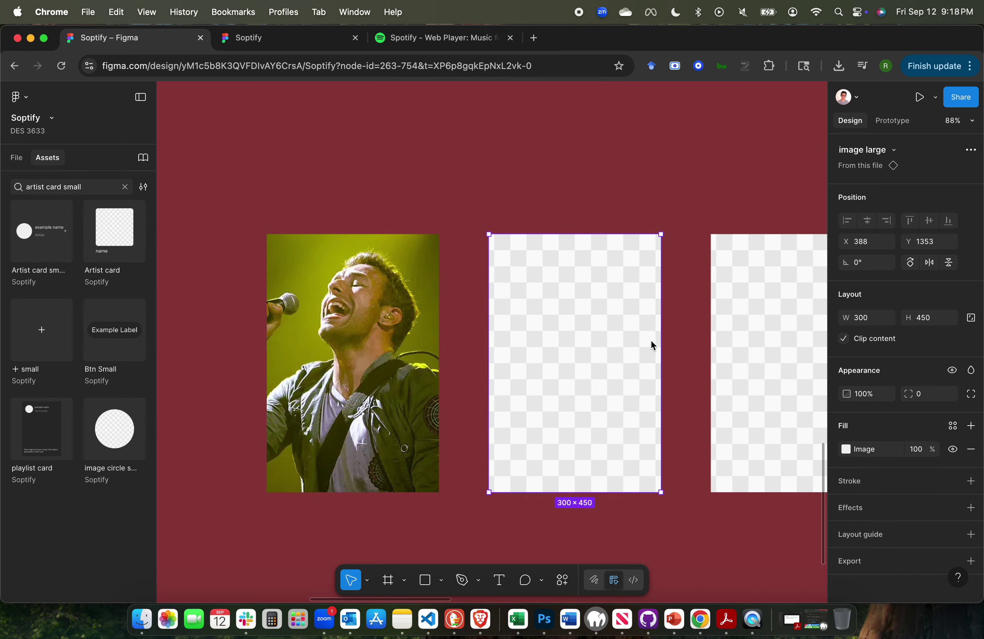
left_click(845, 449)
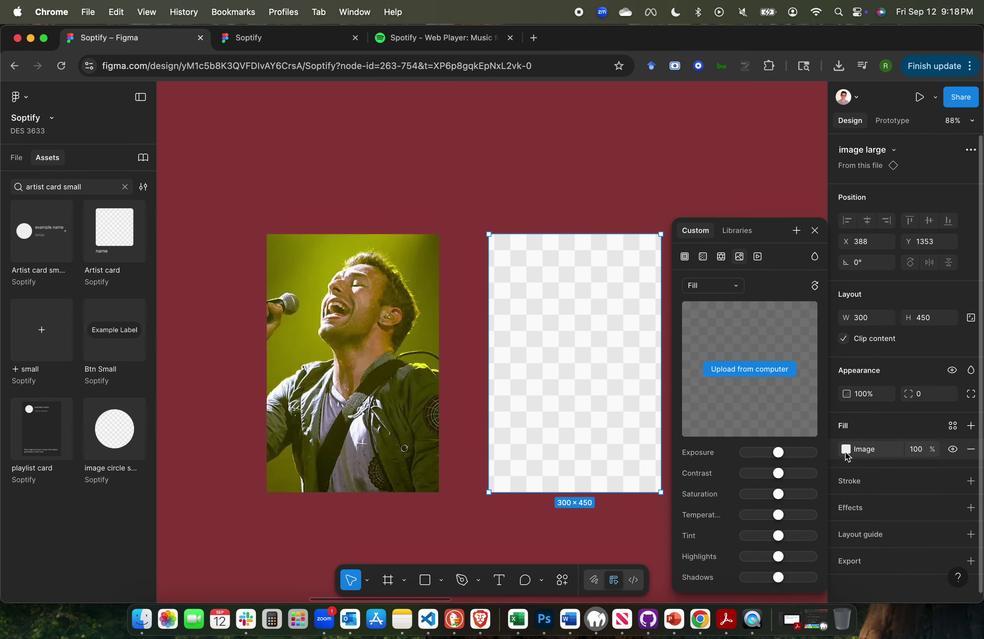
left_click(754, 376)
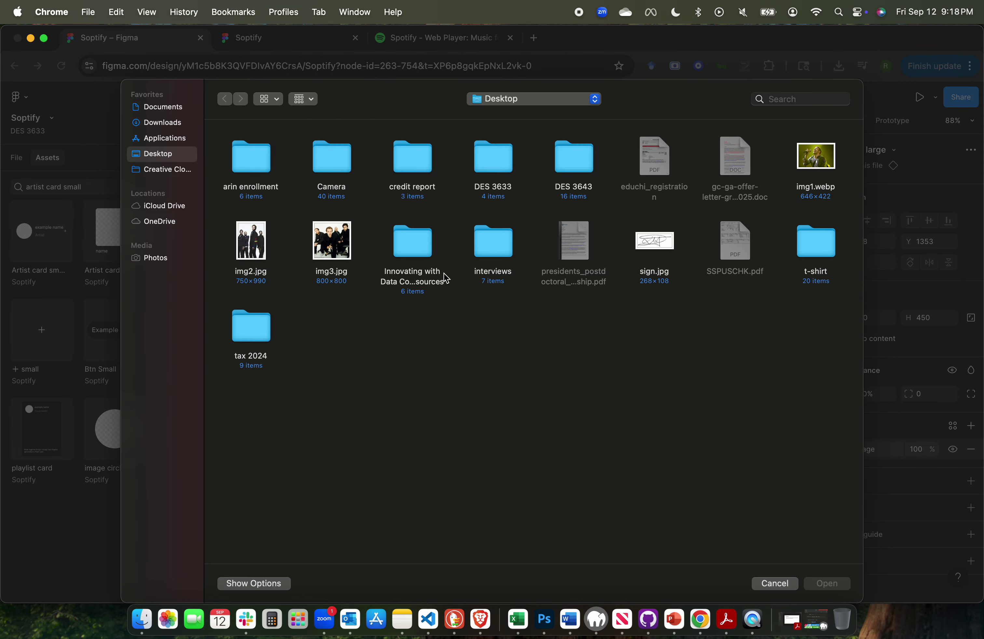
double_click(337, 248)
Fill the third image large instance with img2.jpg from the Desktop and deselect it.
scroll(494, 369, "right", 5)
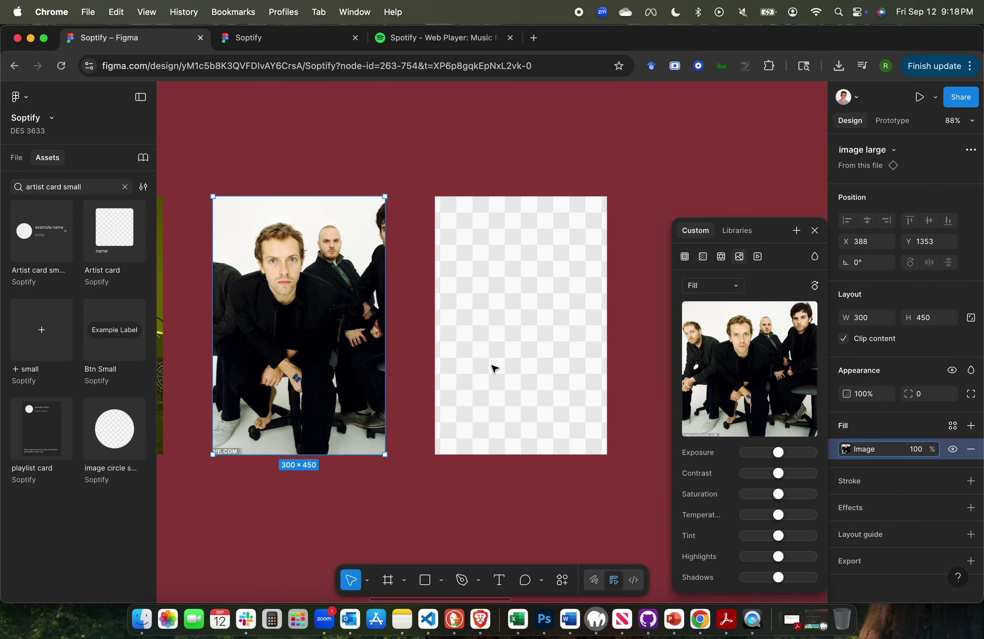
left_click(493, 368)
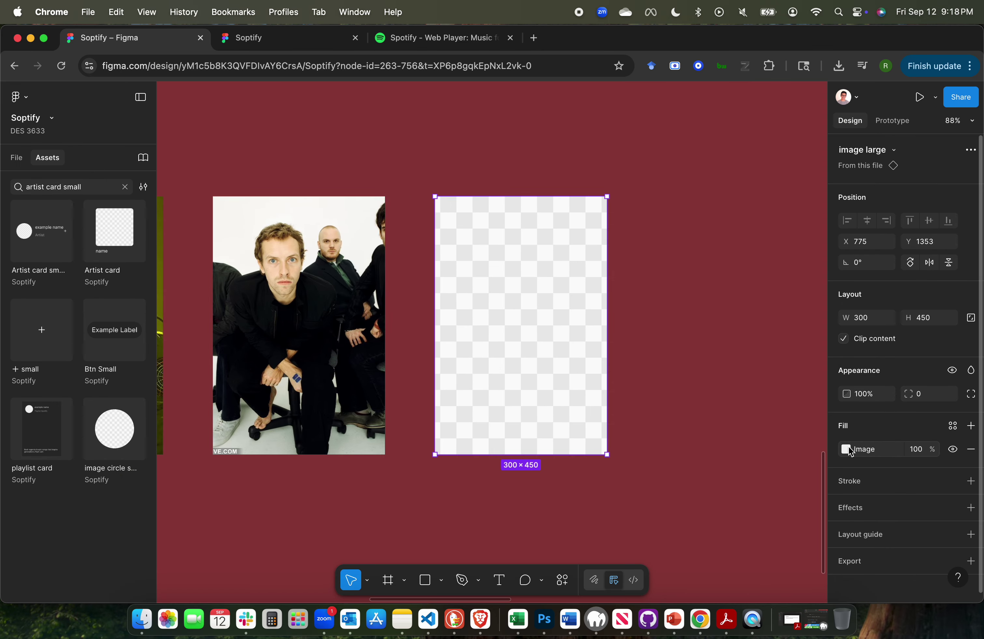
left_click(847, 449)
left_click(766, 374)
double_click(249, 245)
left_click(501, 128)
Adjust the spacing of the photo row by moving the first instance to about X 20 and the second to about X 398.
scroll(502, 128, "down", 2)
scroll(501, 128, "down", 3)
scroll(501, 127, "left", 6)
scroll(502, 127, "right", 2)
scroll(502, 127, "down", 1)
scroll(502, 128, "up", 3)
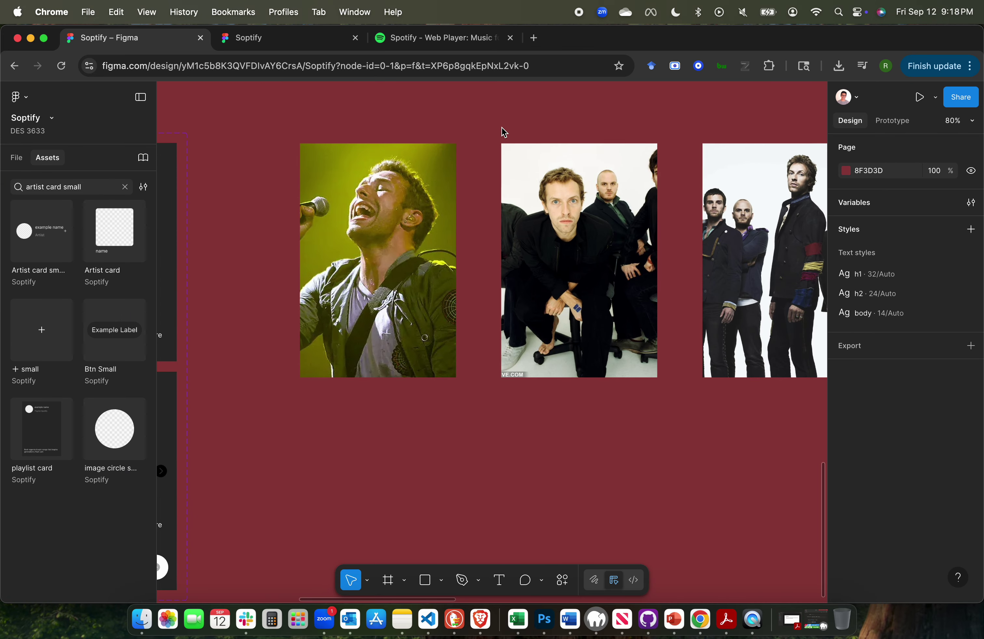
scroll(503, 132, "up", 1)
scroll(503, 132, "left", 1)
left_click(405, 276)
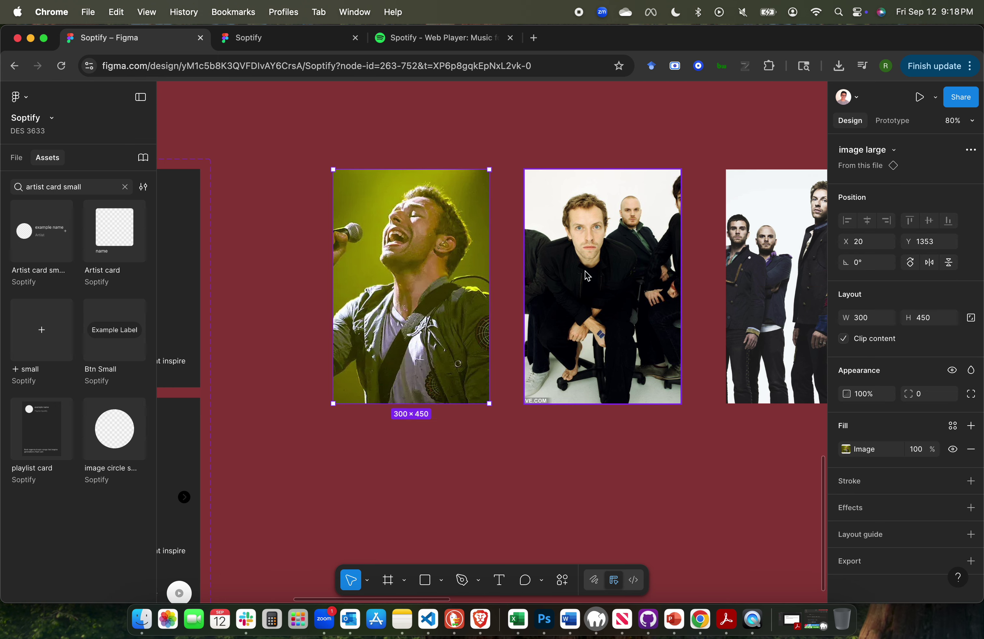
left_click_drag(619, 266, 625, 266)
scroll(606, 268, "right", 3)
scroll(606, 268, "up", 1)
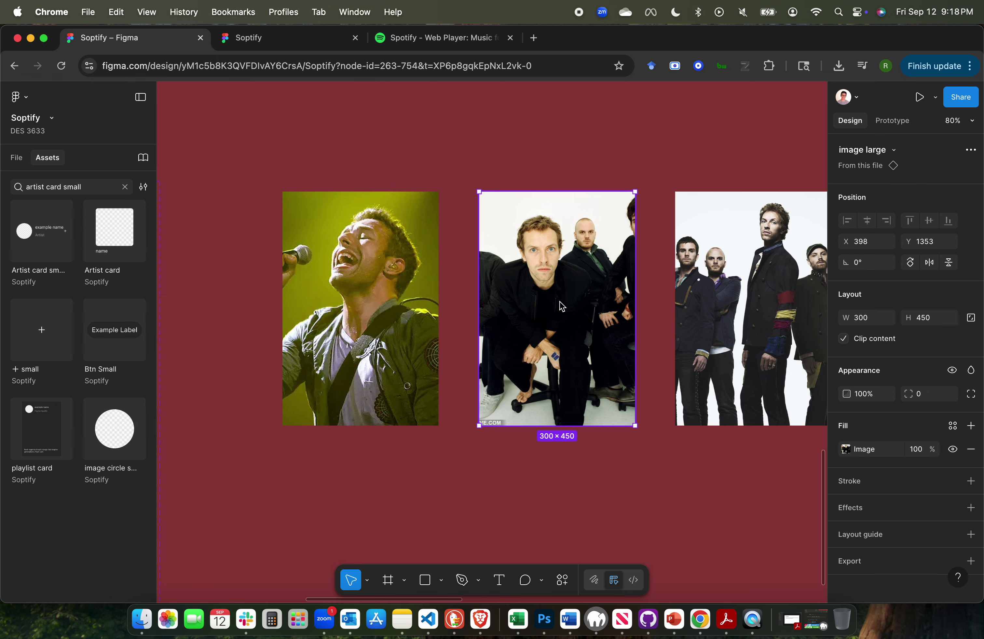
Show the page's layer list and select the hover variant of the playlist card.
scroll(613, 349, "left", 3)
scroll(613, 349, "down", 2)
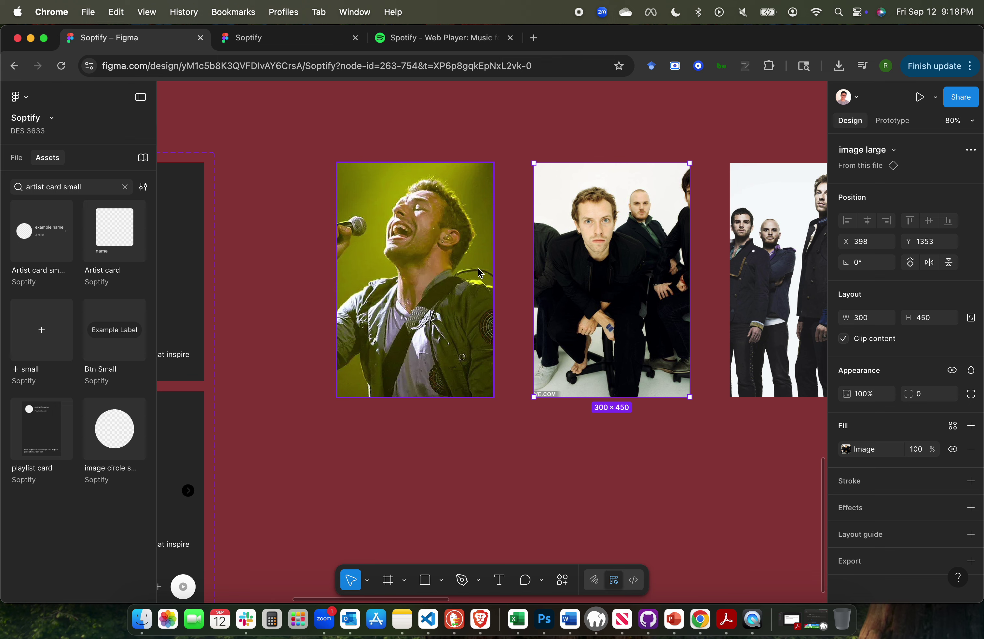
scroll(469, 351, "down", 3)
scroll(469, 351, "left", 10)
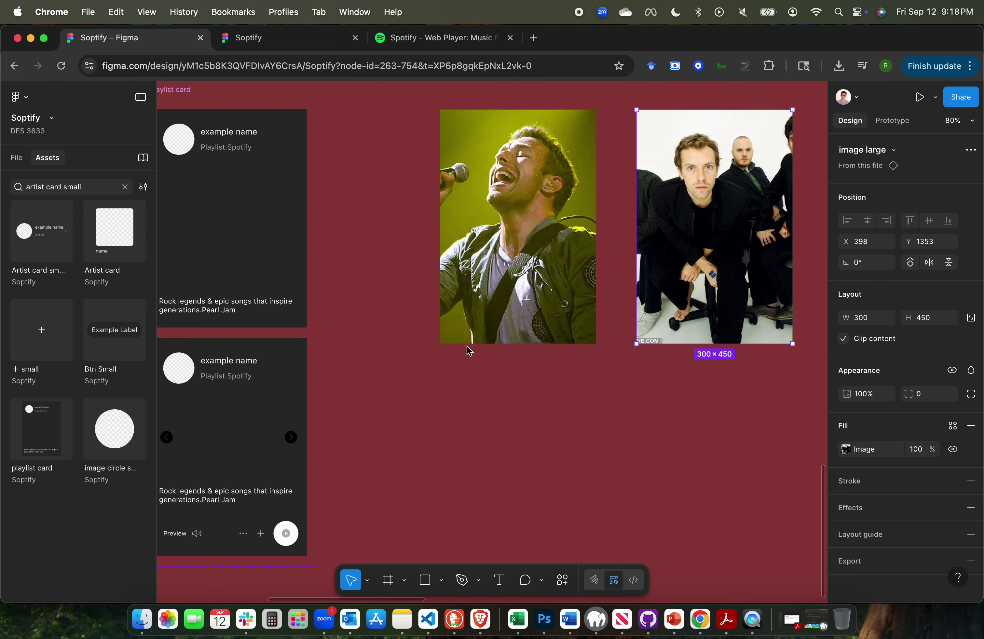
left_click(17, 158)
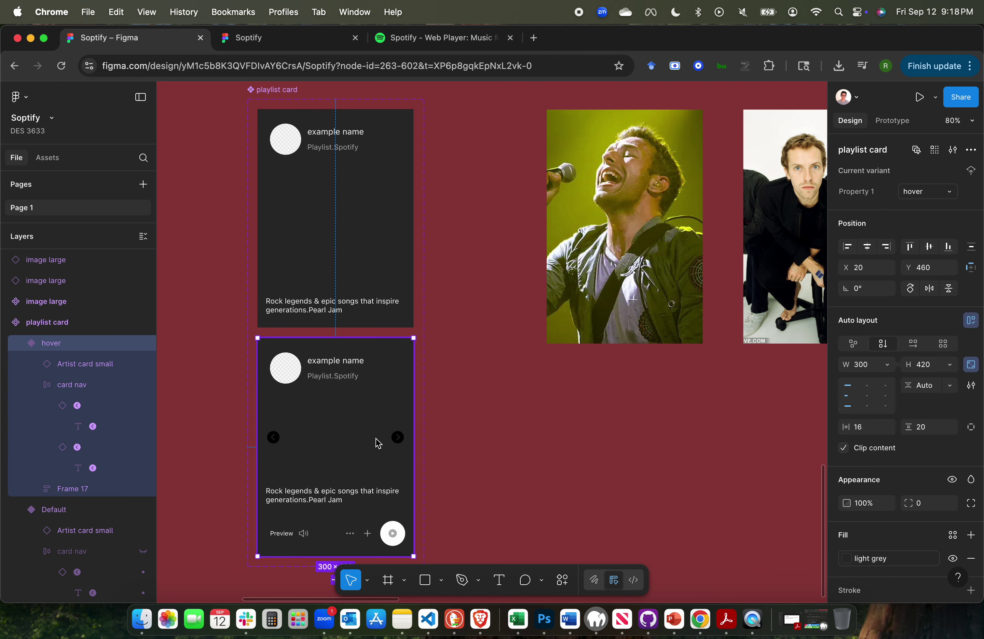
left_click(376, 444)
left_click(376, 443)
left_click(488, 423)
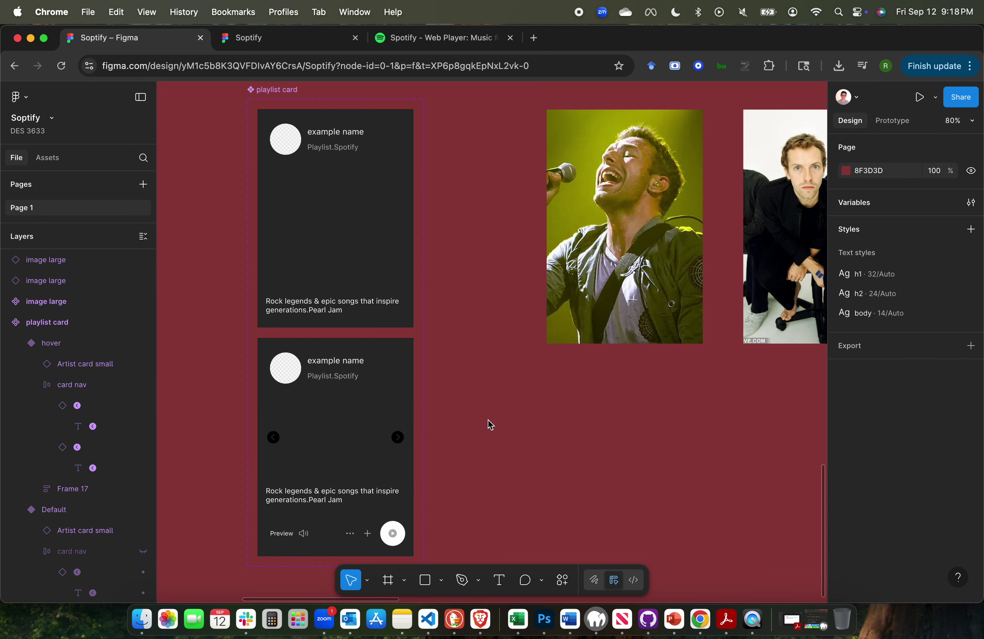
left_click(361, 442)
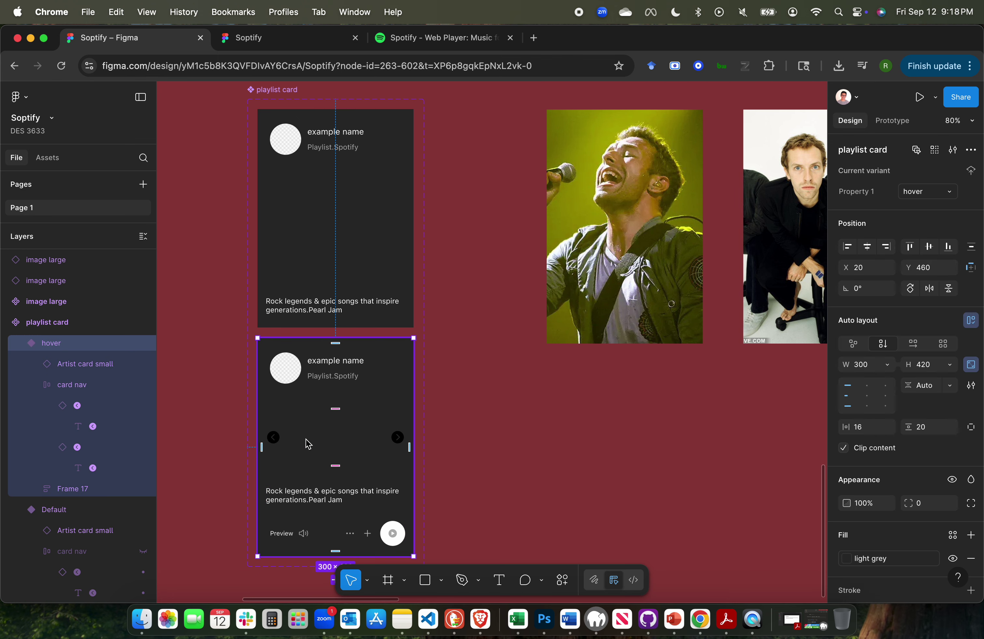
double_click(281, 440)
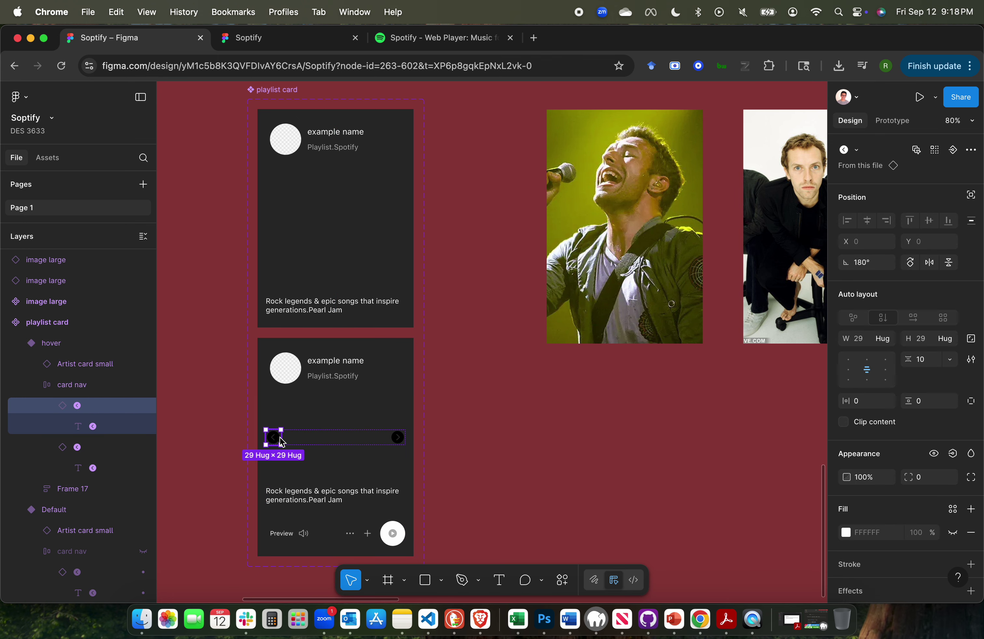
left_click(310, 440)
left_click(419, 411)
scroll(334, 264, "up", 5)
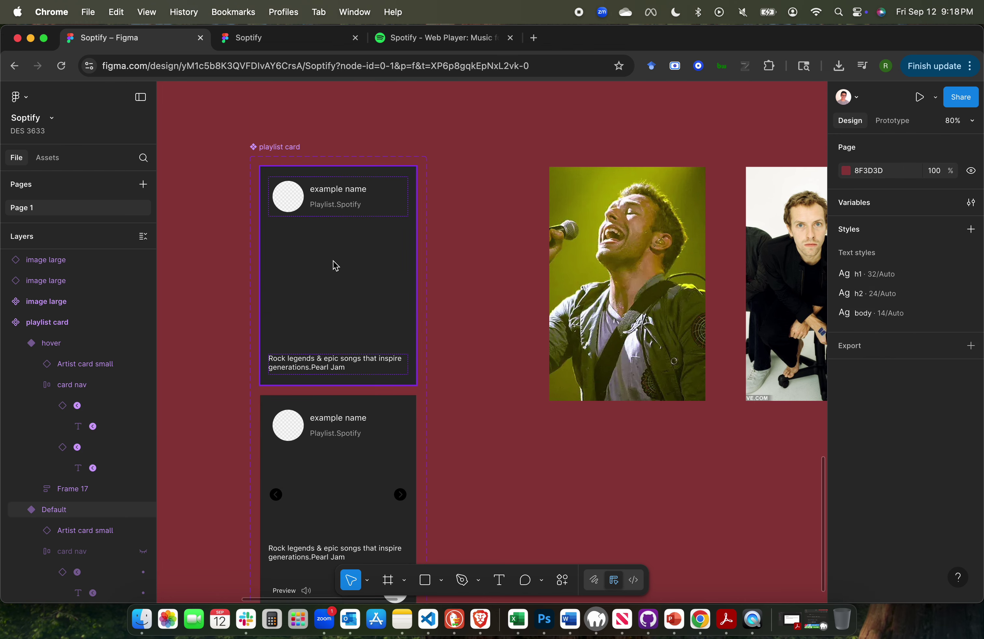
left_click(714, 240)
left_click_drag(714, 240, 742, 277)
scroll(743, 277, "right", 5)
left_click_drag(554, 330, 540, 288)
scroll(540, 289, "down", 5)
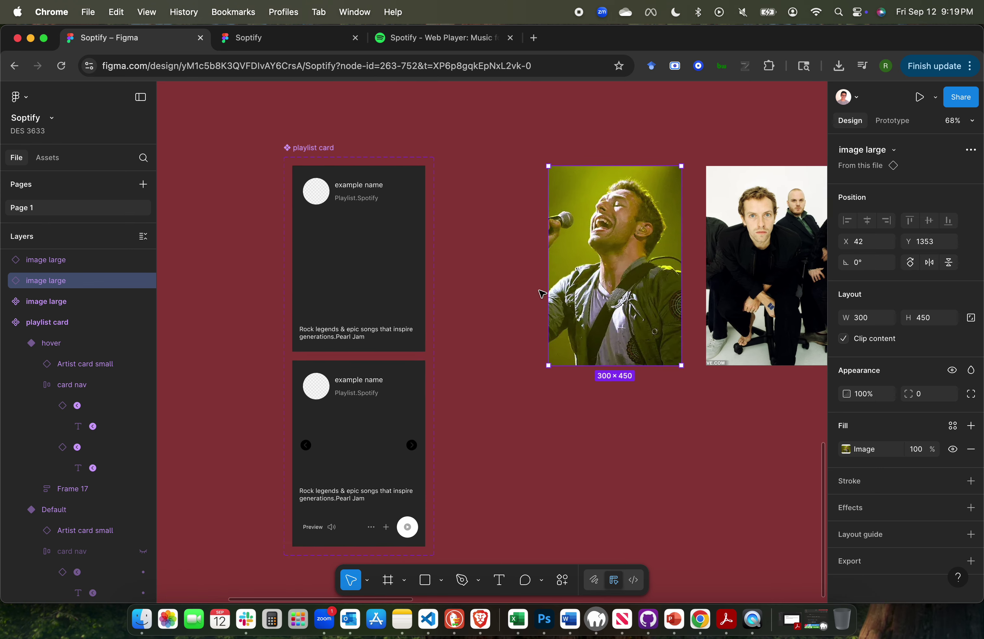
scroll(539, 290, "left", 2)
Cut the card nav arrow row out of the playlist card's hover variant.
left_click(429, 452)
left_click(430, 452)
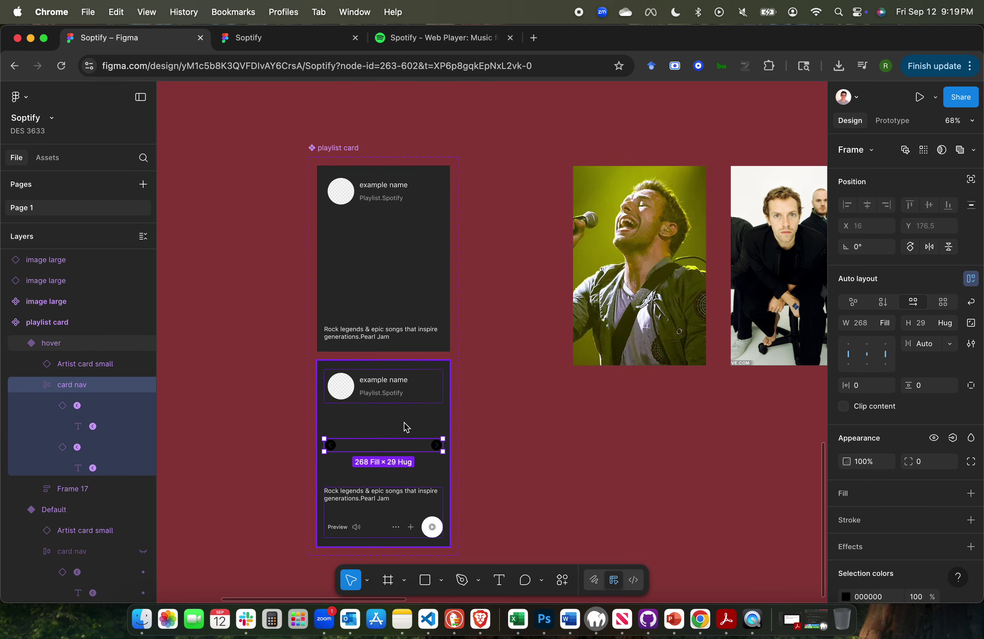
scroll(421, 453, "right", 6)
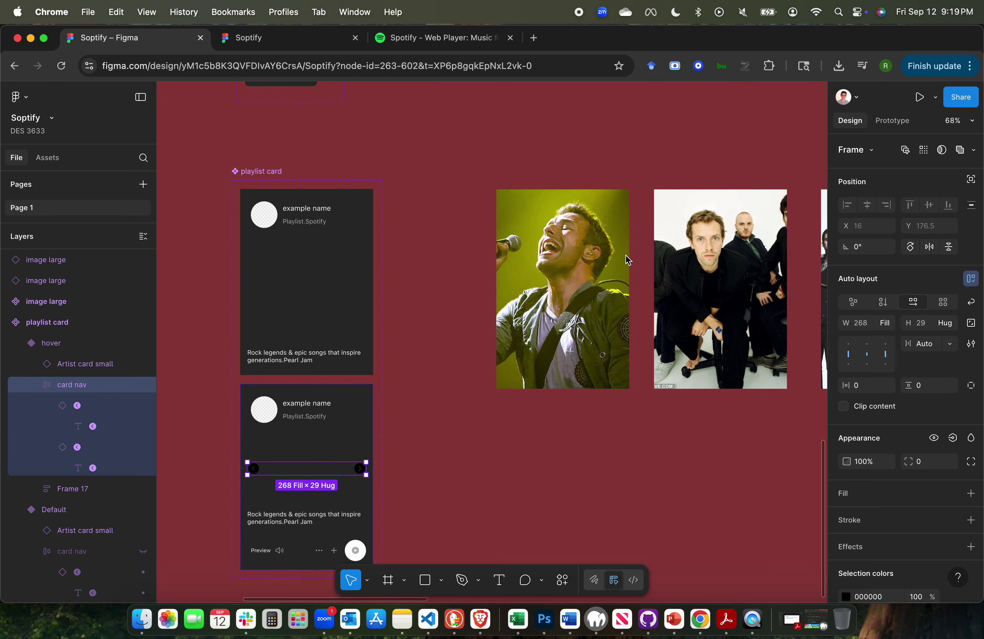
scroll(433, 365, "up", 5, "ctrl")
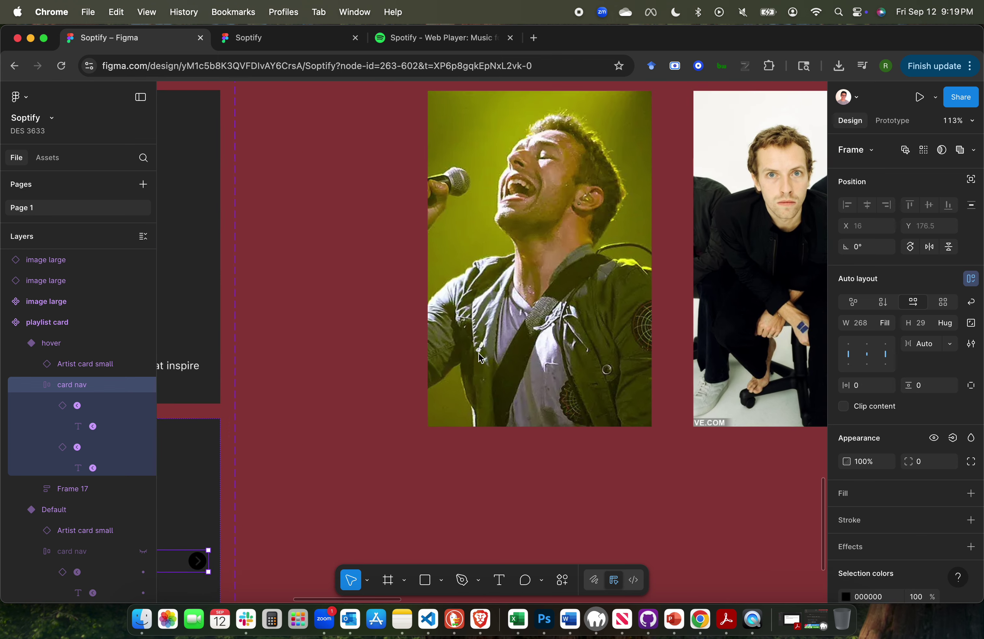
scroll(621, 263, "right", 3)
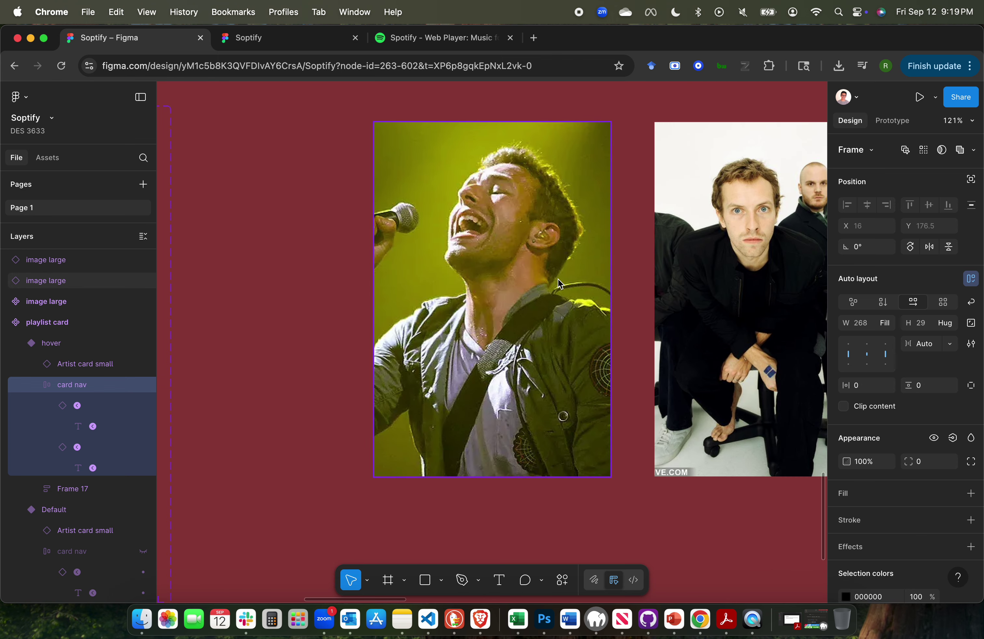
scroll(581, 278, "right", 3)
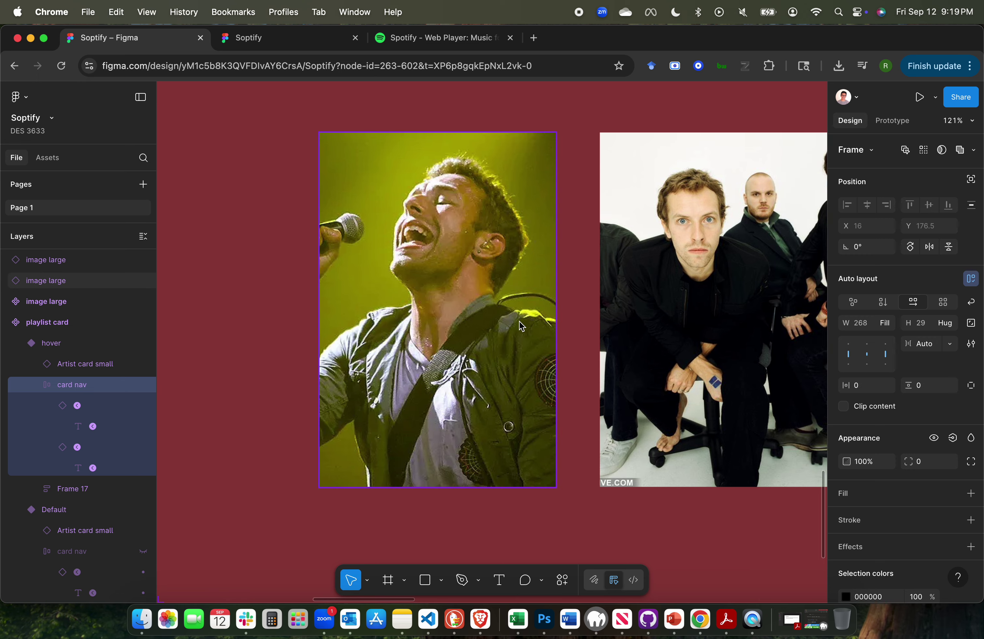
scroll(723, 281, "right", 5)
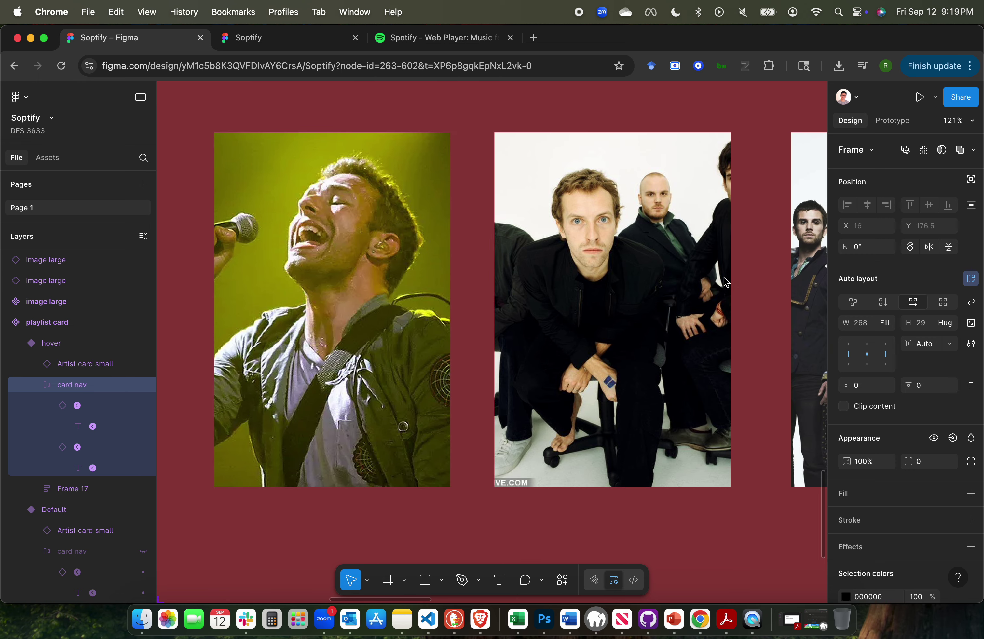
scroll(634, 299, "right", 5)
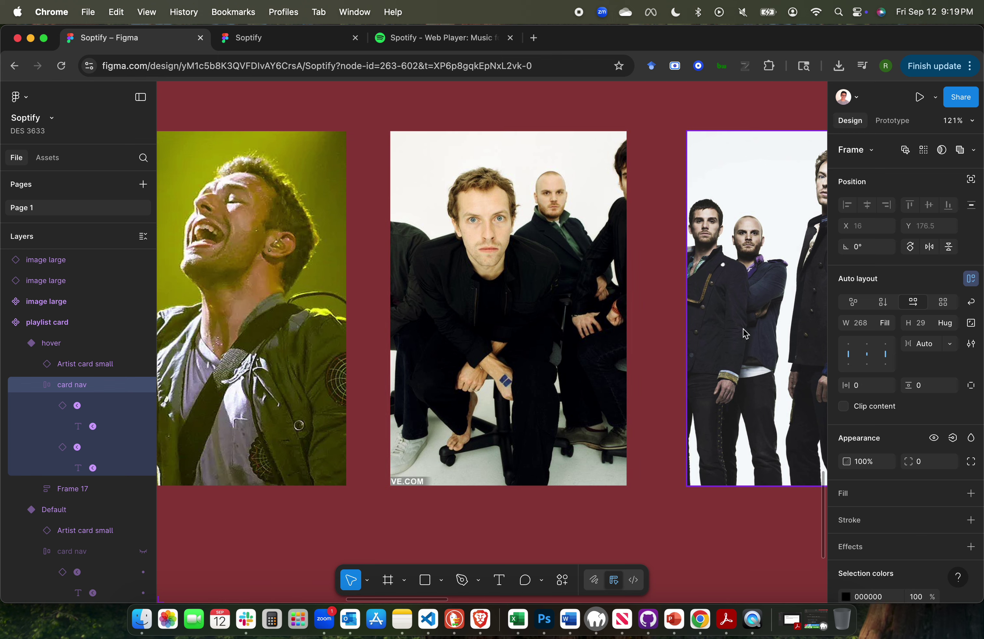
scroll(621, 302, "down", 5)
scroll(510, 361, "left", 8)
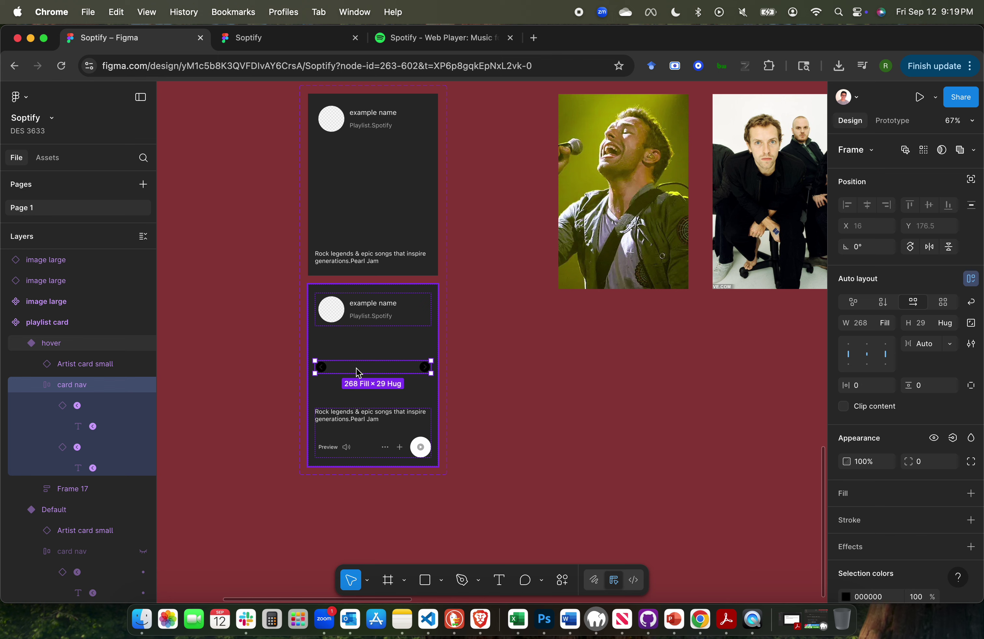
key("Delete")
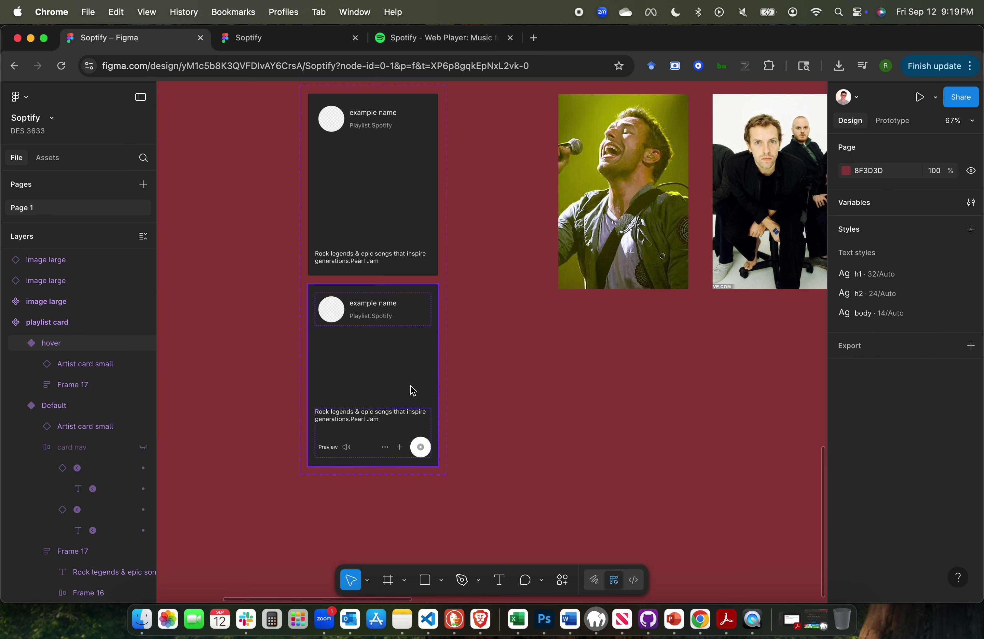
key("ctrl+z")
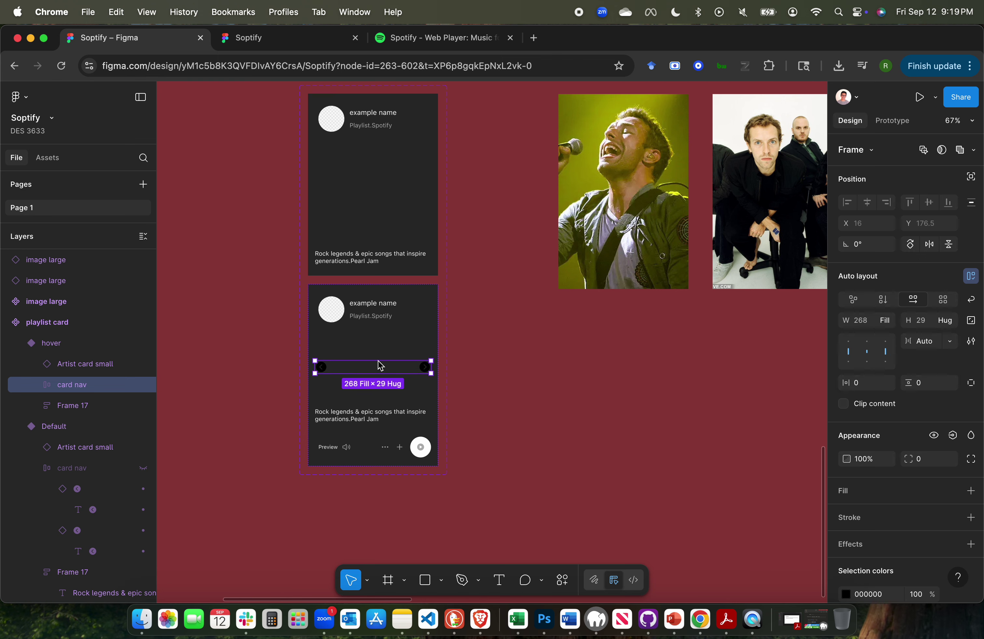
key("Delete")
Paste the card nav row onto the page and place it over the first photo at about X 53, Y 1549.
left_click(617, 205)
scroll(617, 205, "up", 2)
scroll(617, 206, "right", 2)
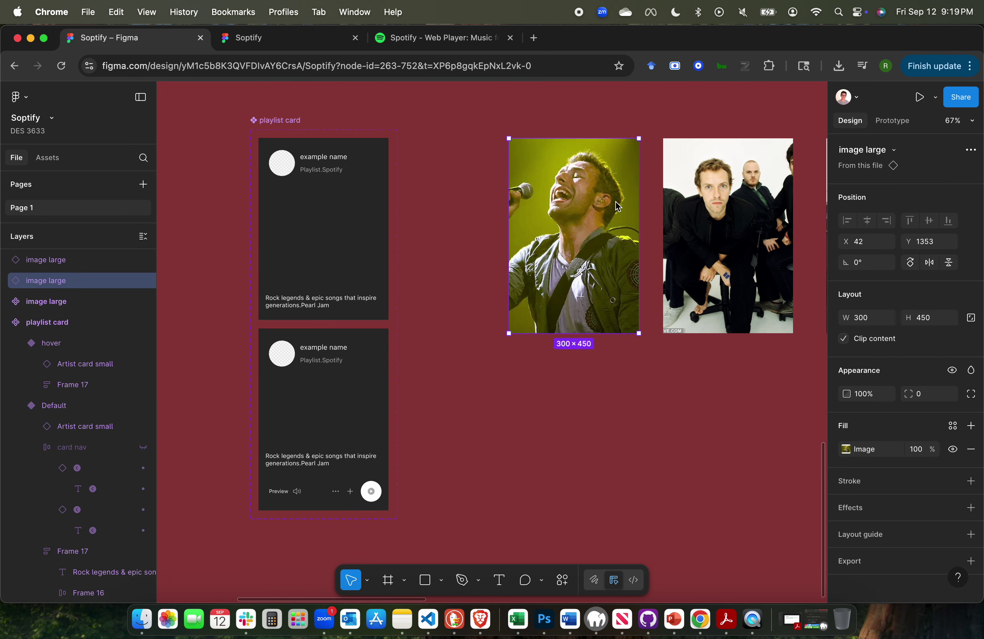
key("ctrl+v")
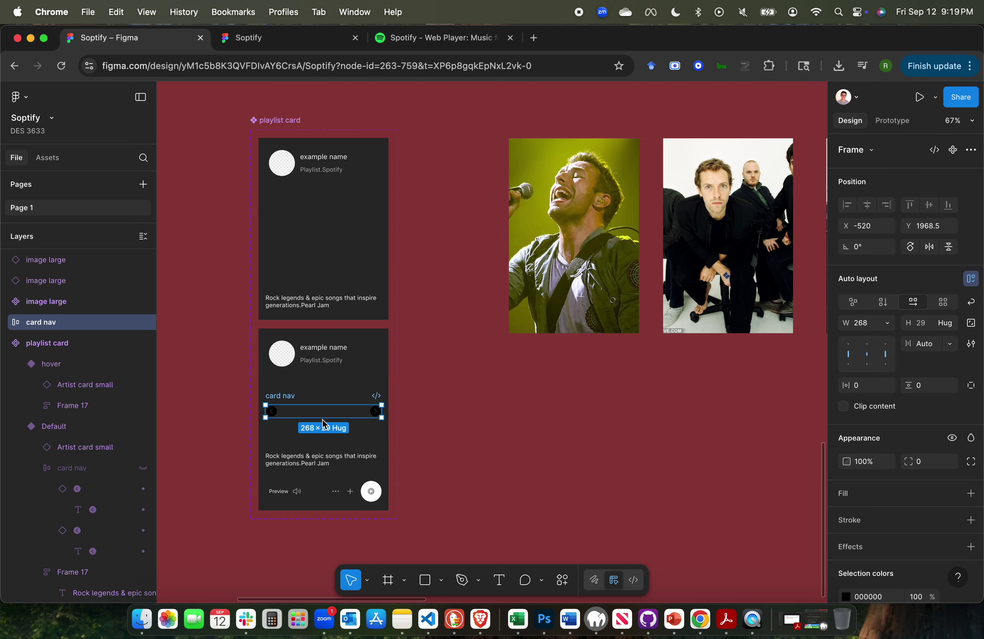
left_click_drag(340, 411, 602, 239)
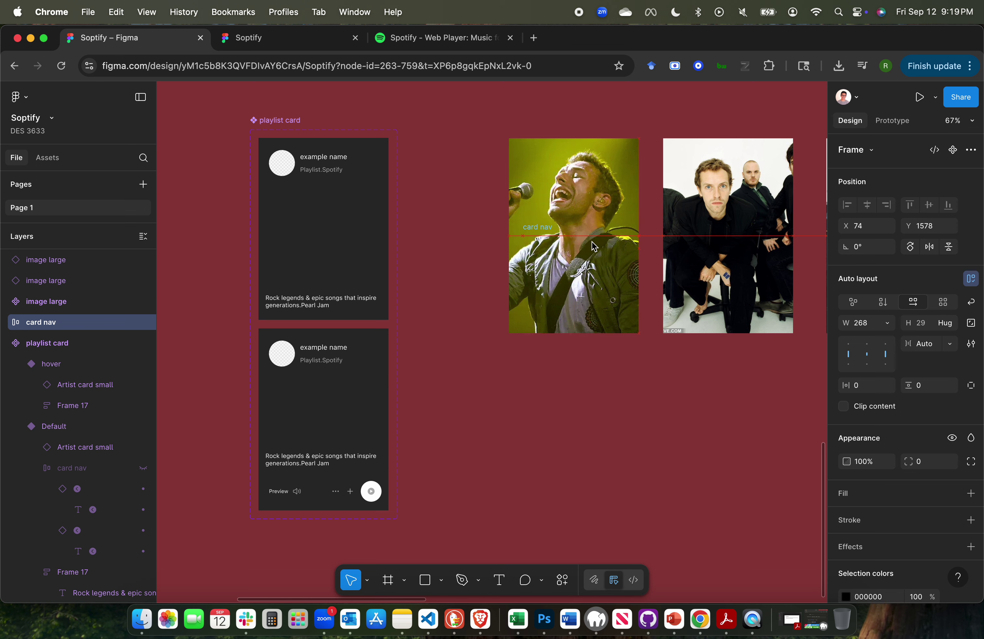
scroll(580, 291, "up", 3)
scroll(579, 296, "up", 1)
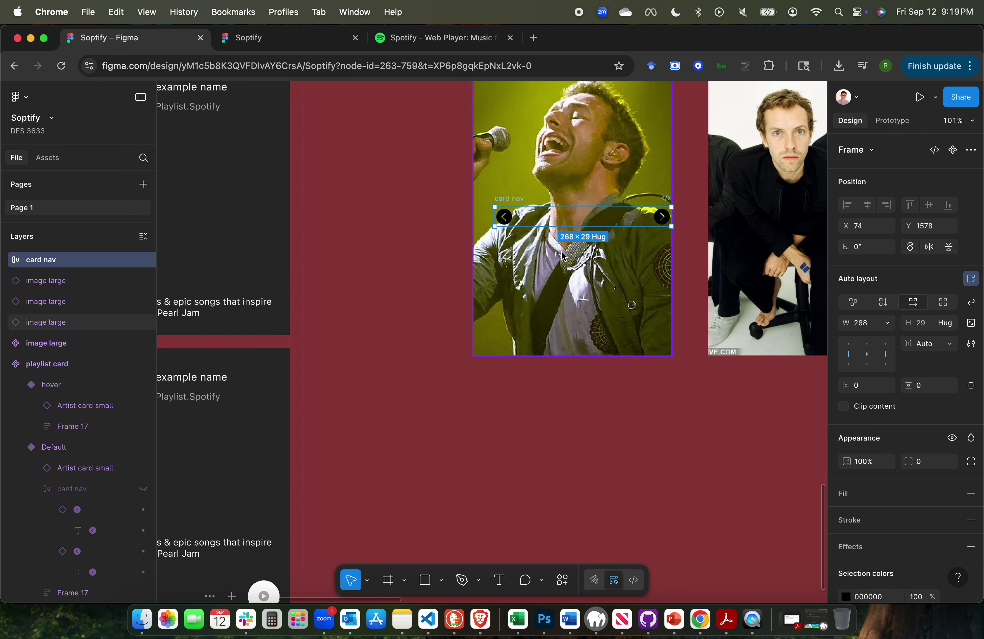
left_click_drag(529, 217, 514, 199)
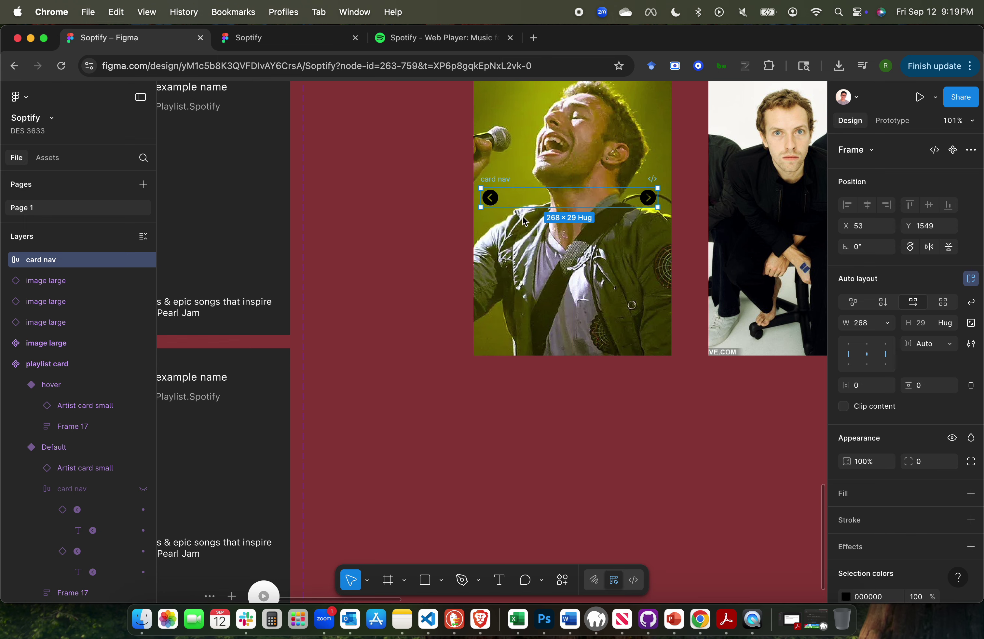
Delete the hidden card nav row from the playlist card's Default variant.
scroll(575, 219, "down", 3)
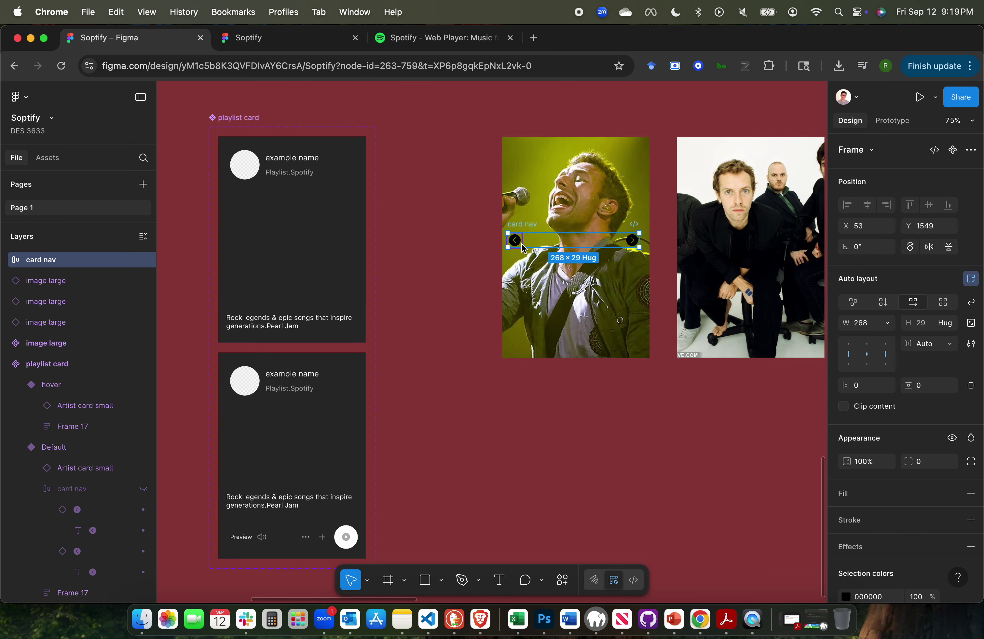
scroll(641, 241, "right", 5)
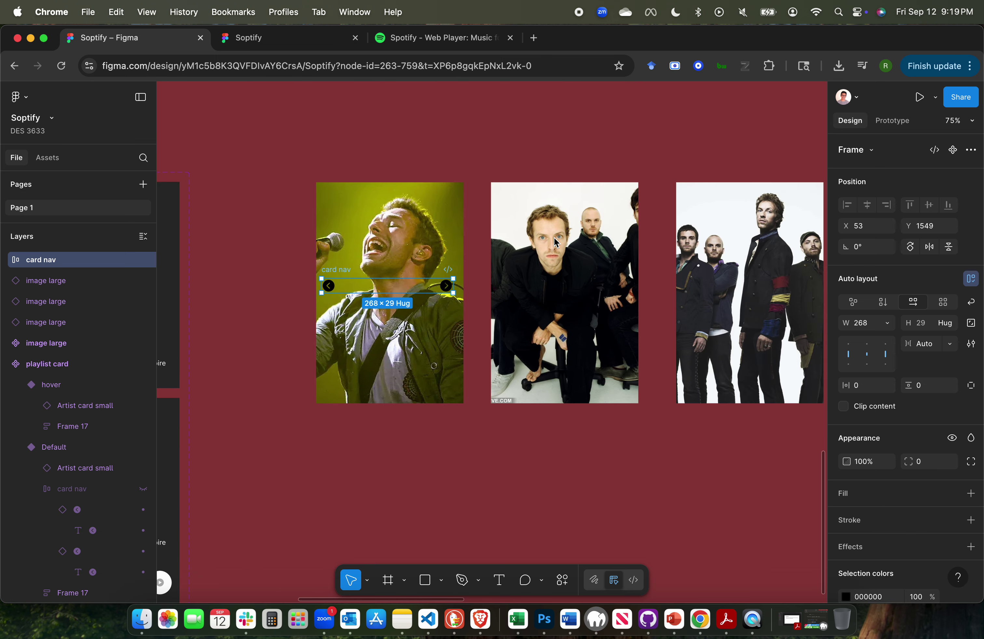
scroll(597, 258, "right", 2)
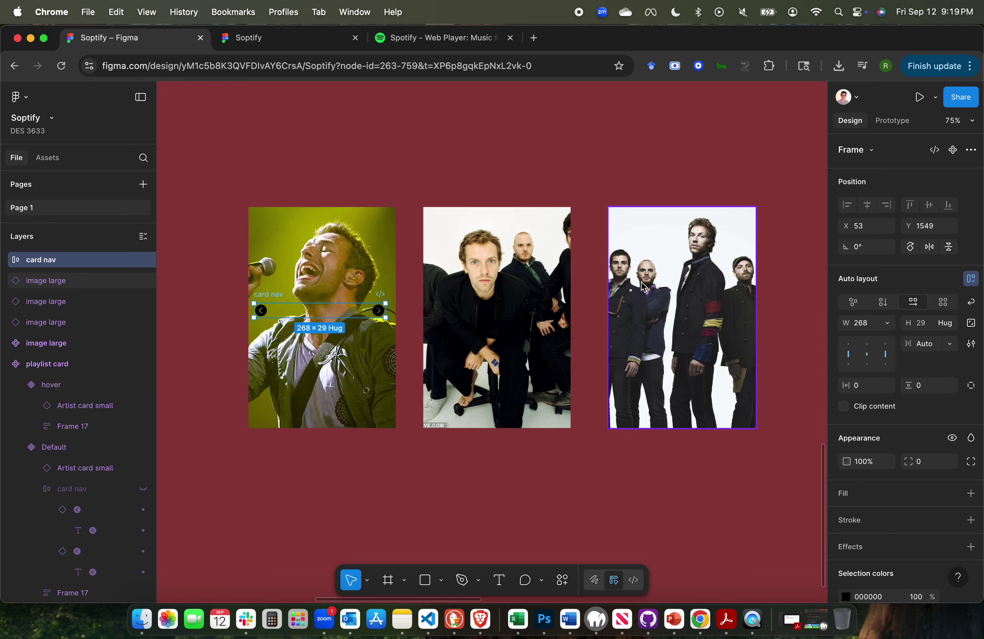
scroll(642, 286, "left", 6)
scroll(642, 287, "down", 2)
scroll(642, 287, "left", 2)
left_click(325, 294)
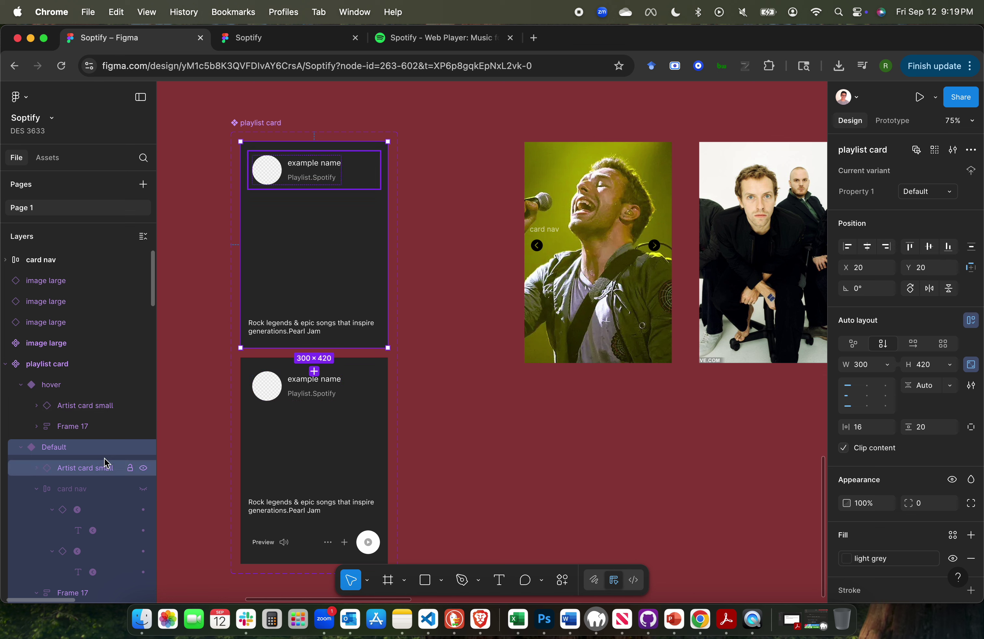
left_click(85, 491)
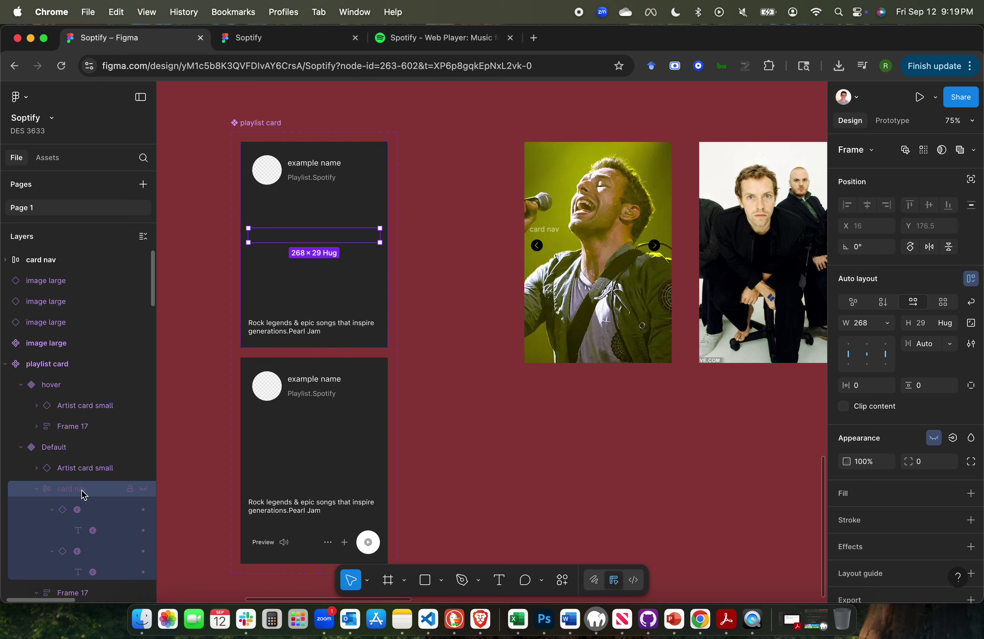
key("Delete")
Move the card nav row straight down on the first photo to about Y 1569.
scroll(494, 446, "right", 3)
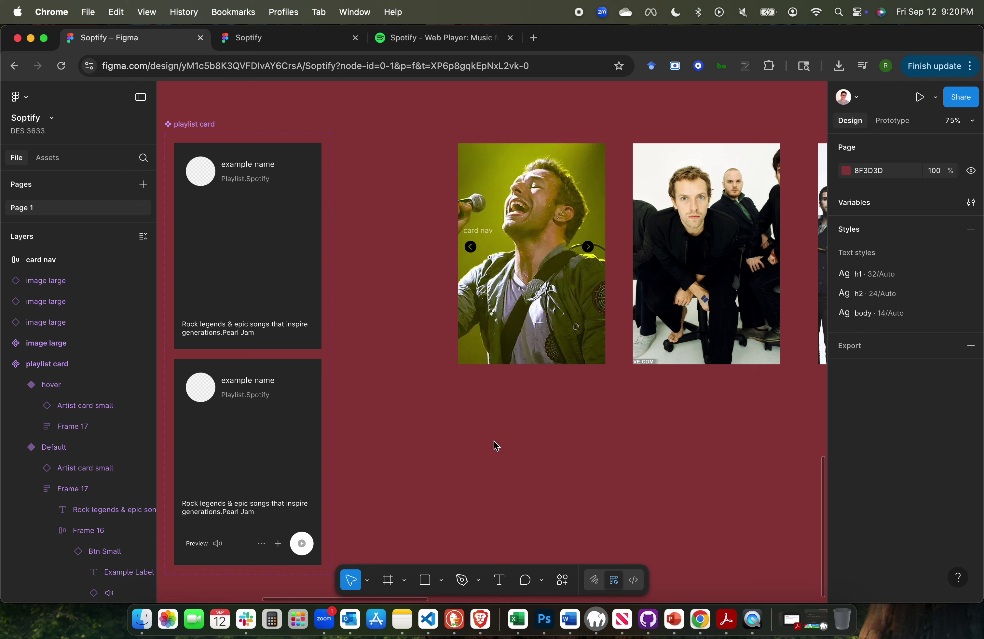
scroll(496, 445, "up", 3)
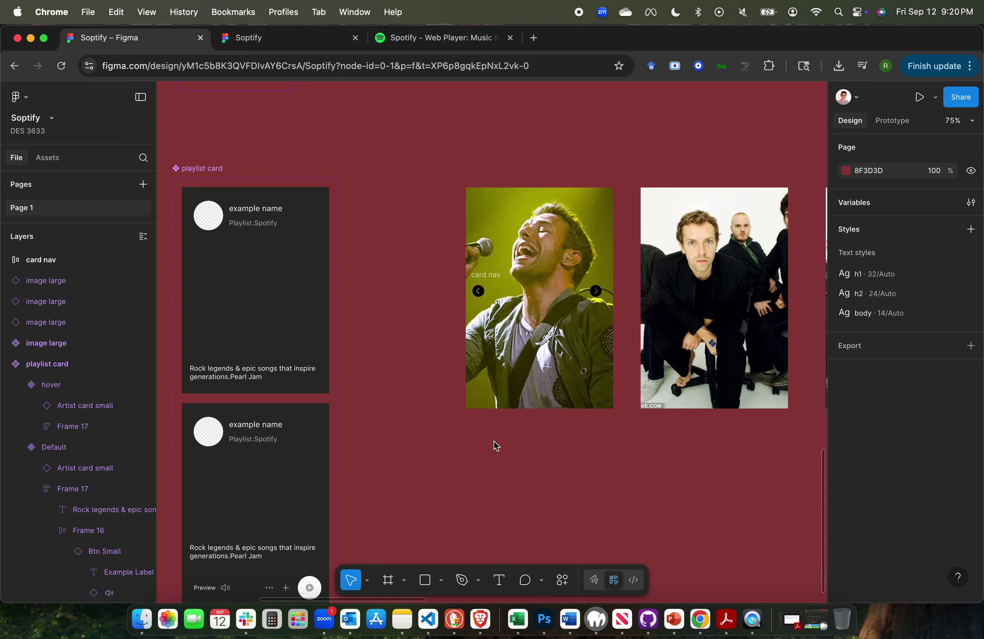
scroll(496, 445, "right", 5)
scroll(494, 446, "up", 3)
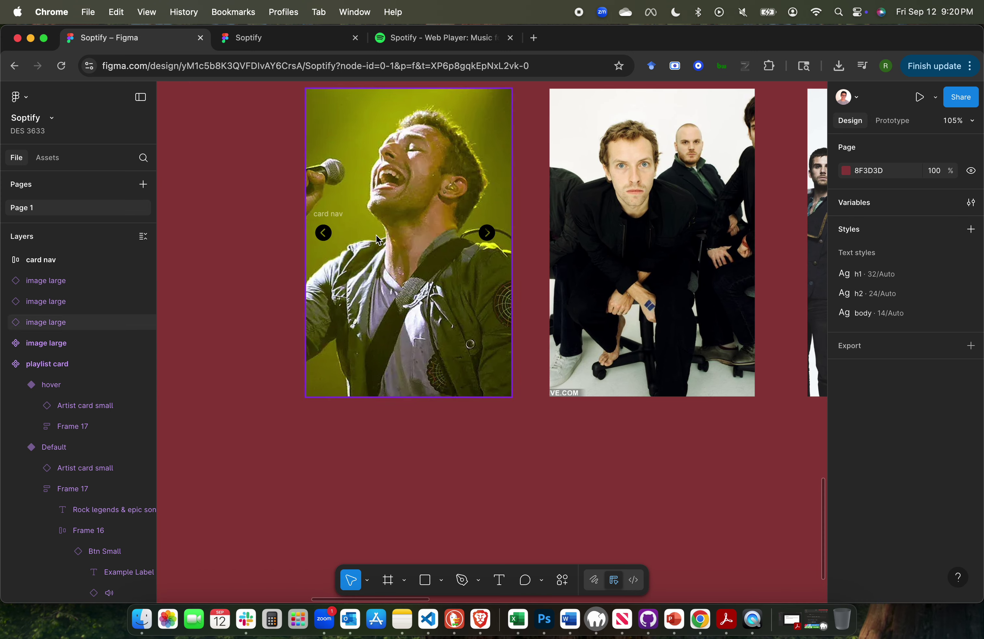
left_click(378, 239)
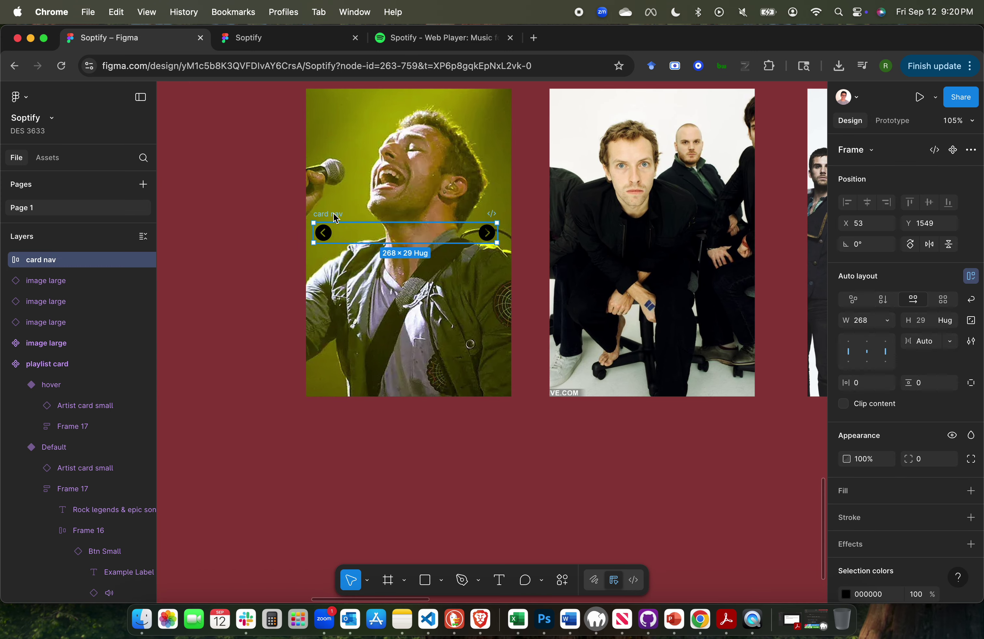
scroll(238, 322, "down", 3)
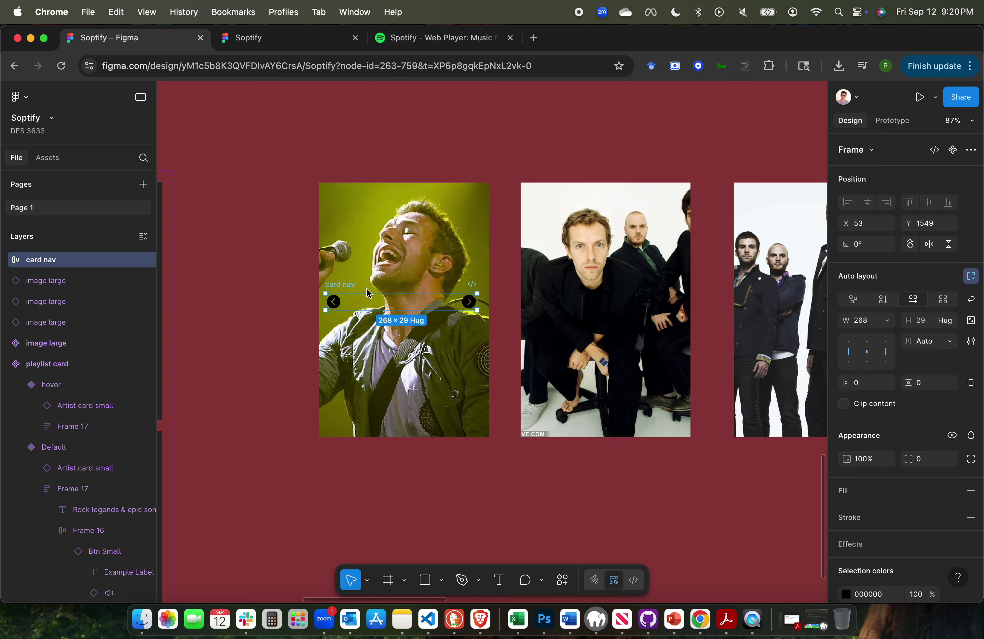
left_click_drag(349, 285, 349, 296)
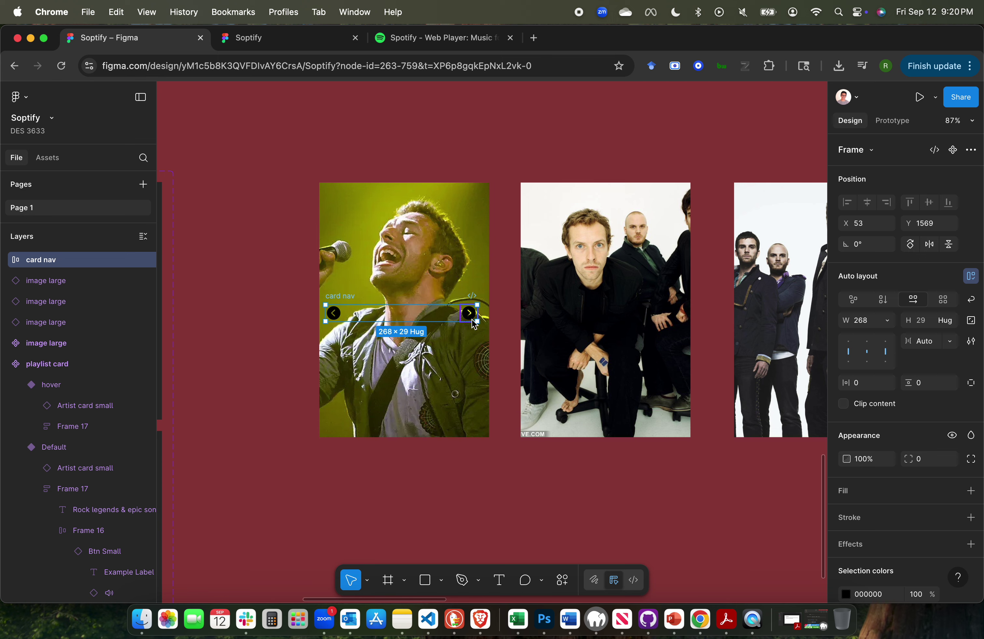
scroll(408, 307, "up", 3)
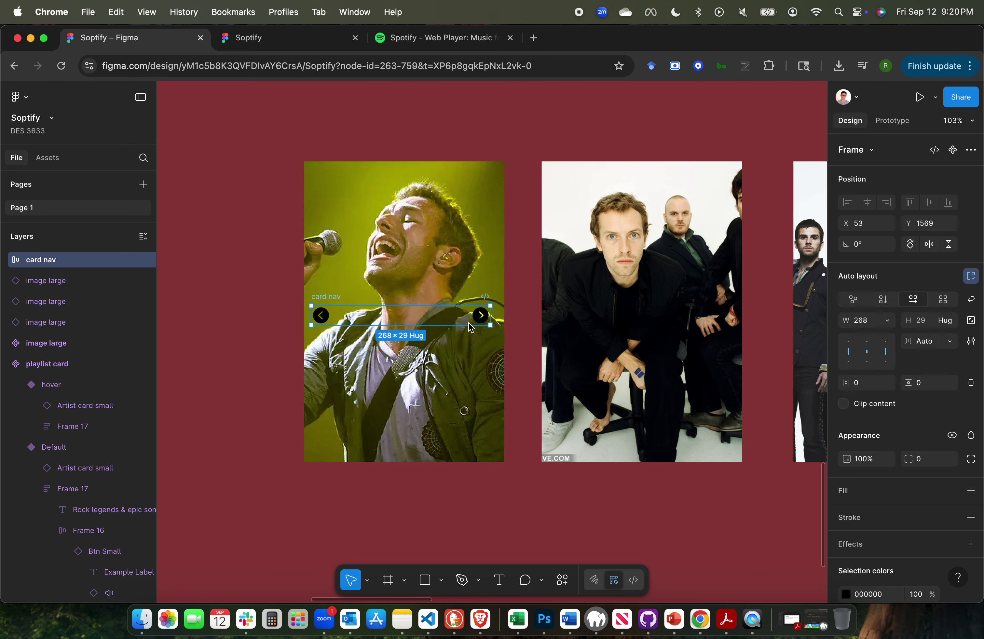
left_click(482, 318)
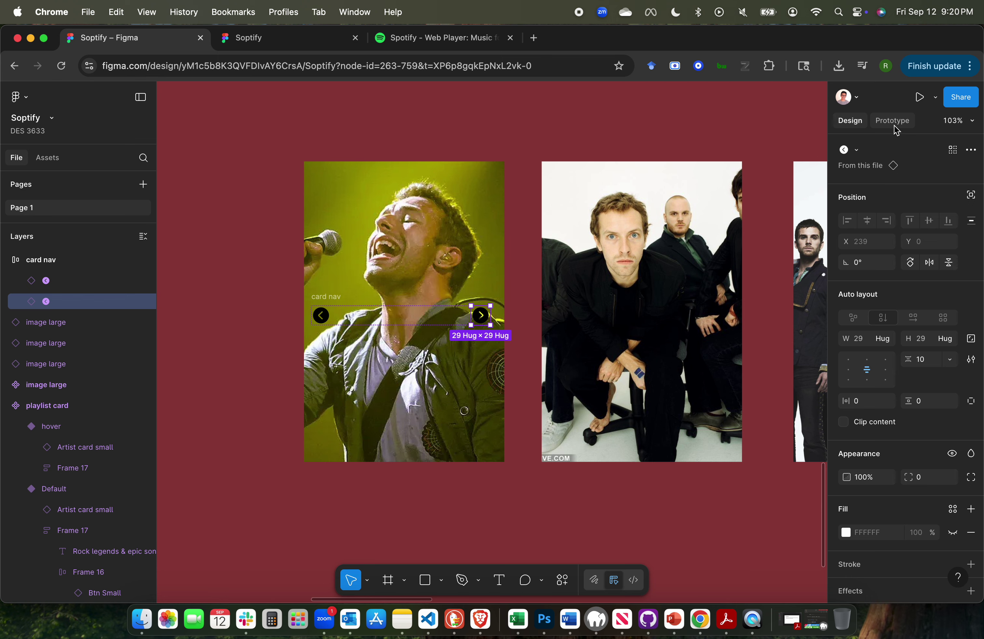
scroll(631, 306, "right", 5)
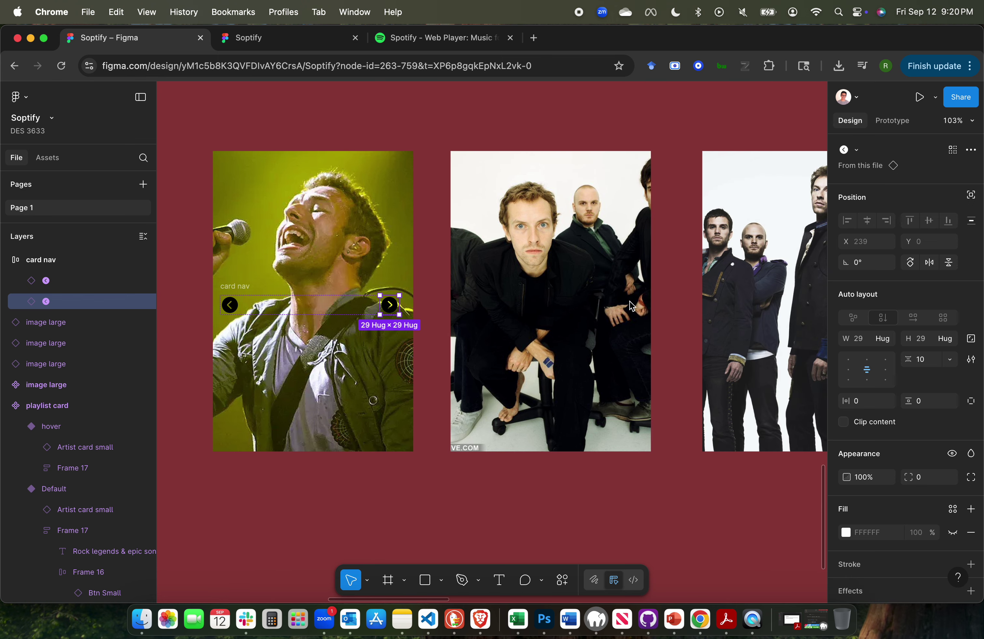
left_click(492, 136)
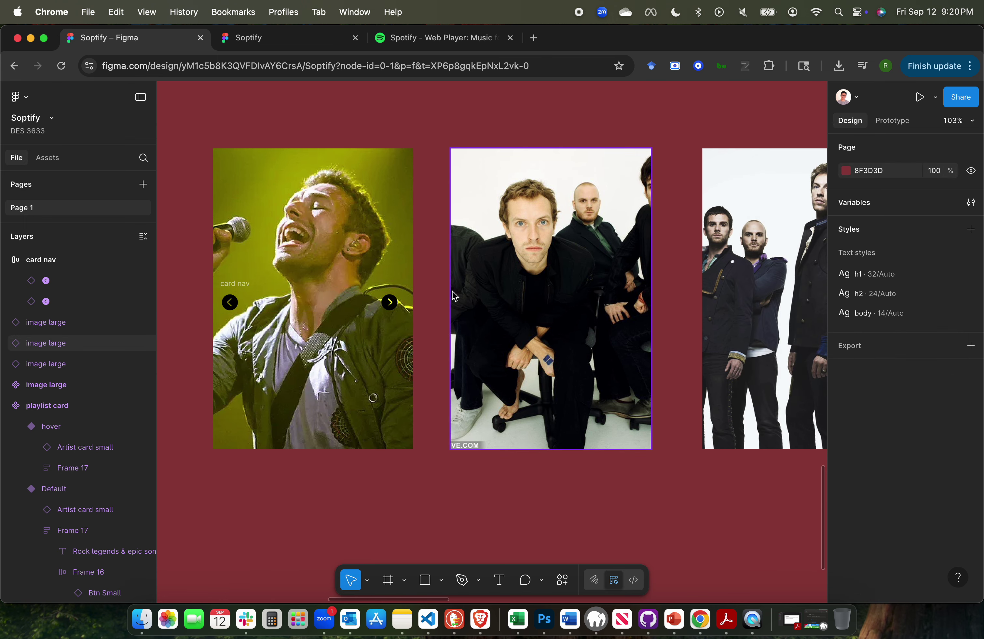
Paste a copy of the card nav row and place it over the second photo at X 425, Y 1569.
left_click(340, 301)
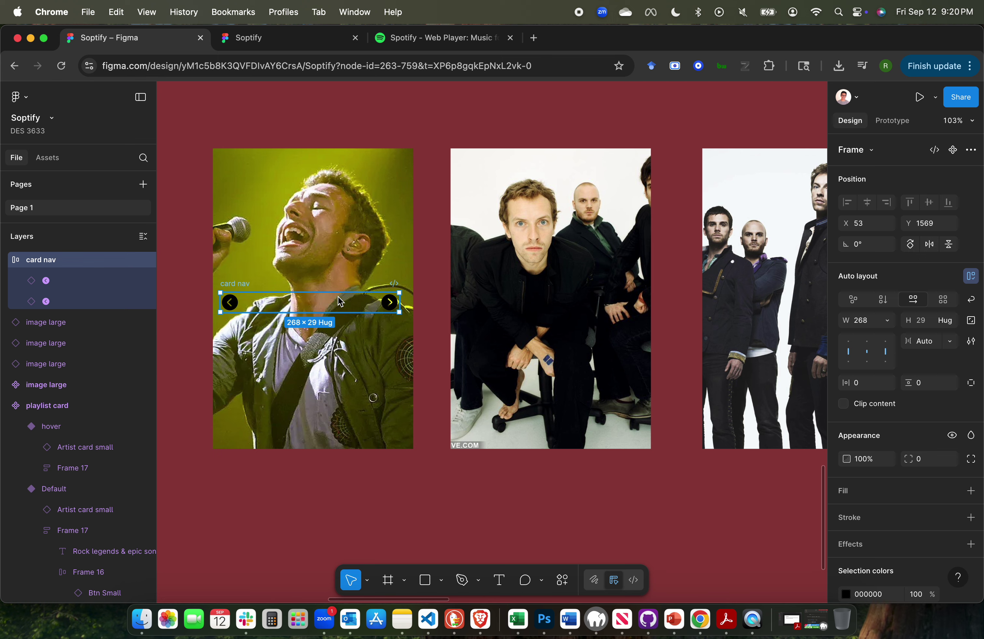
left_click(532, 212)
key("ctrl+v")
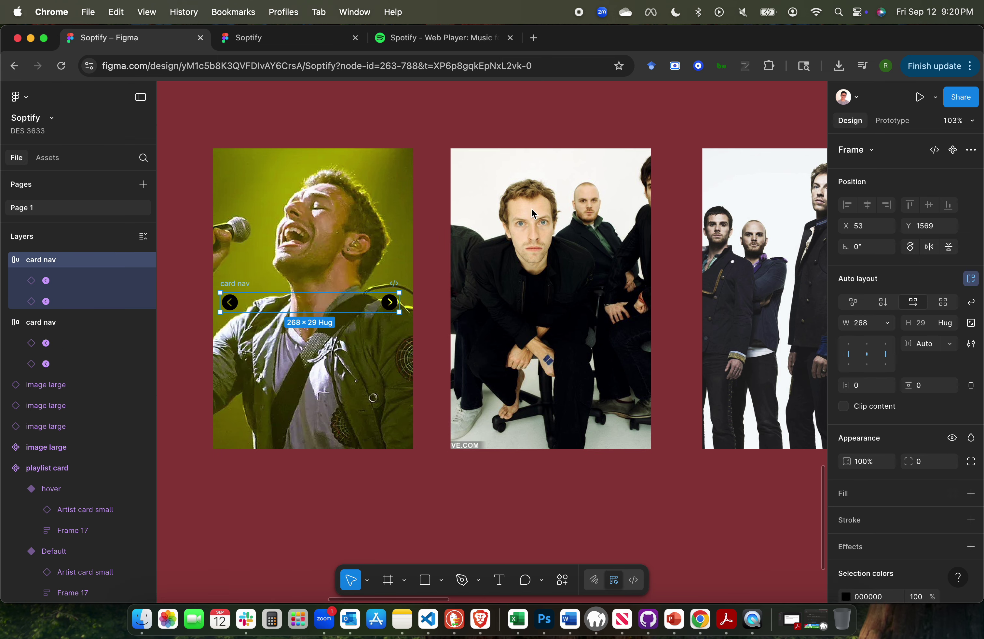
left_click_drag(344, 313, 552, 321)
scroll(549, 320, "up", 2)
scroll(549, 320, "down", 4)
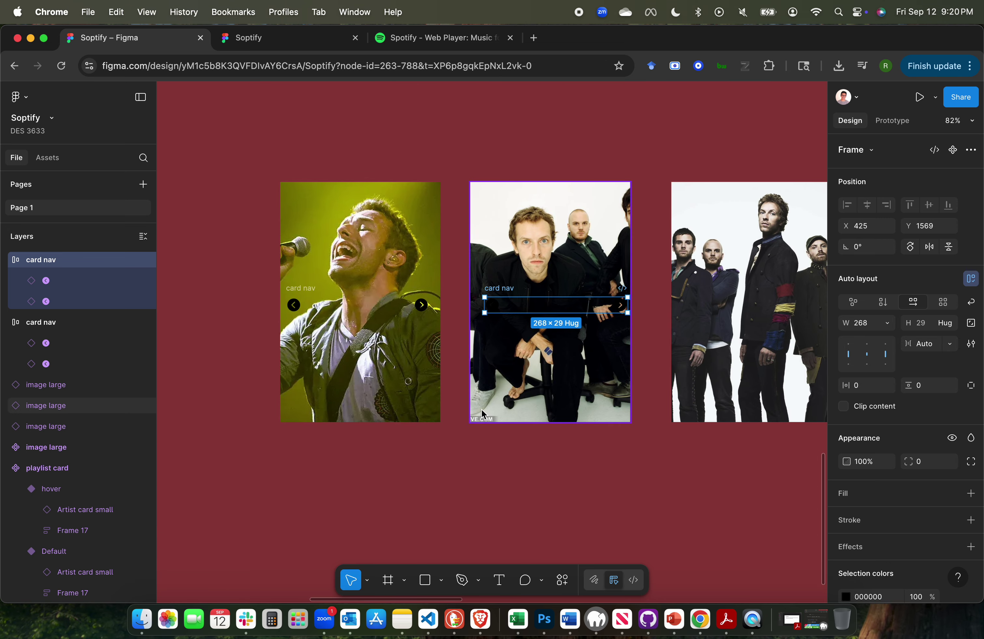
Delete the card nav rows lying over the second and the first photo.
key("Delete")
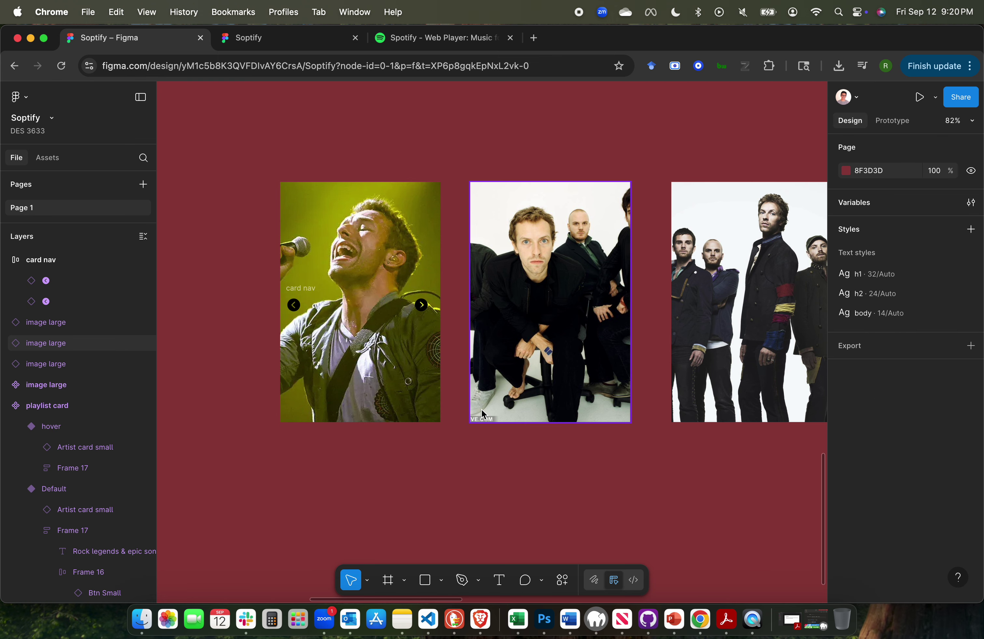
left_click(423, 307)
key("Escape")
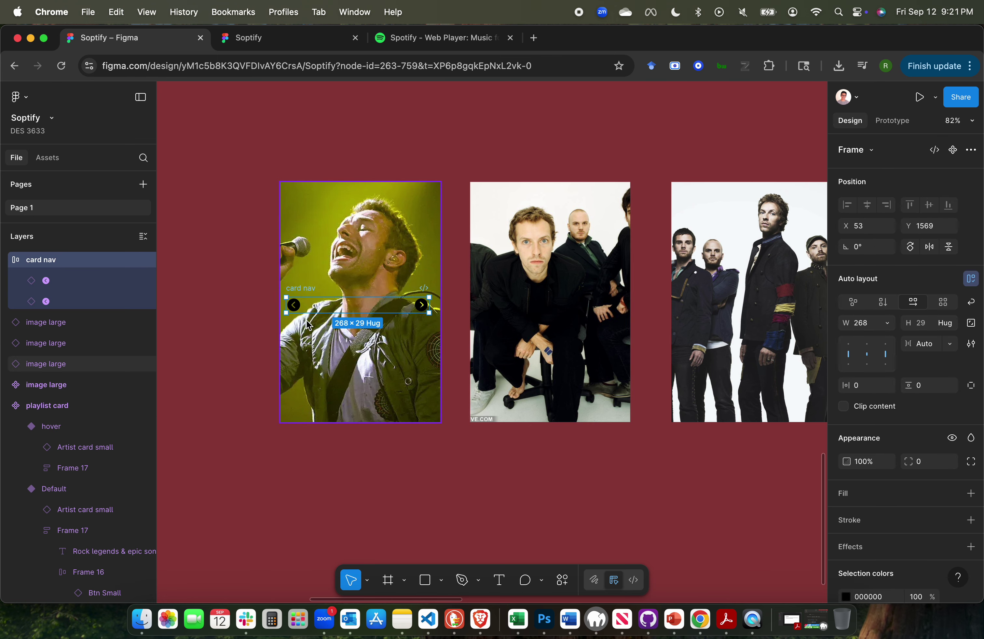
key("Delete")
Paste the card nav row into the image large main component.
scroll(307, 325, "left", 20)
scroll(307, 326, "right", 2)
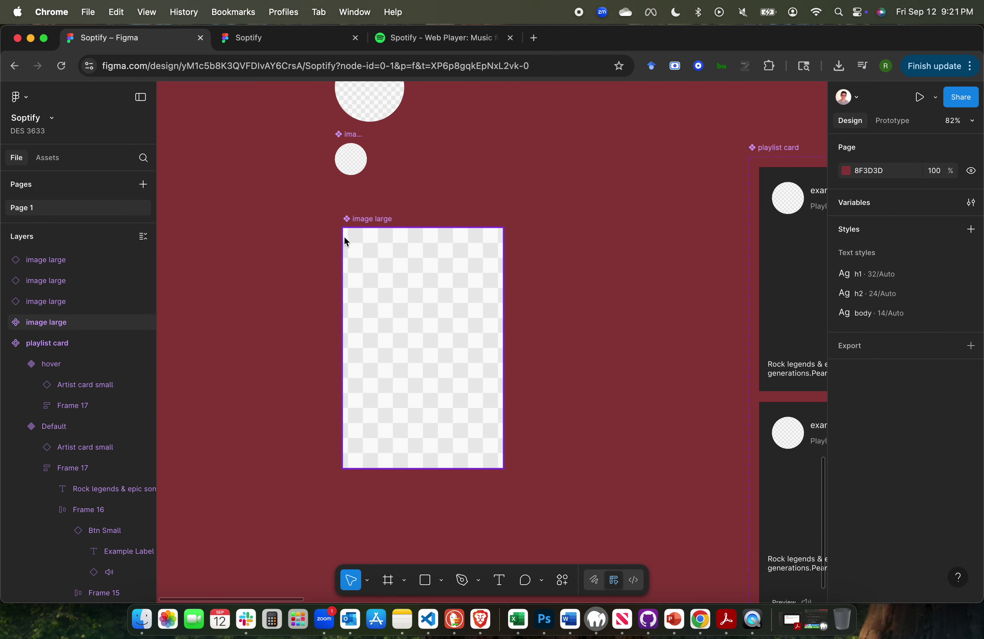
left_click(369, 219)
key("super+v")
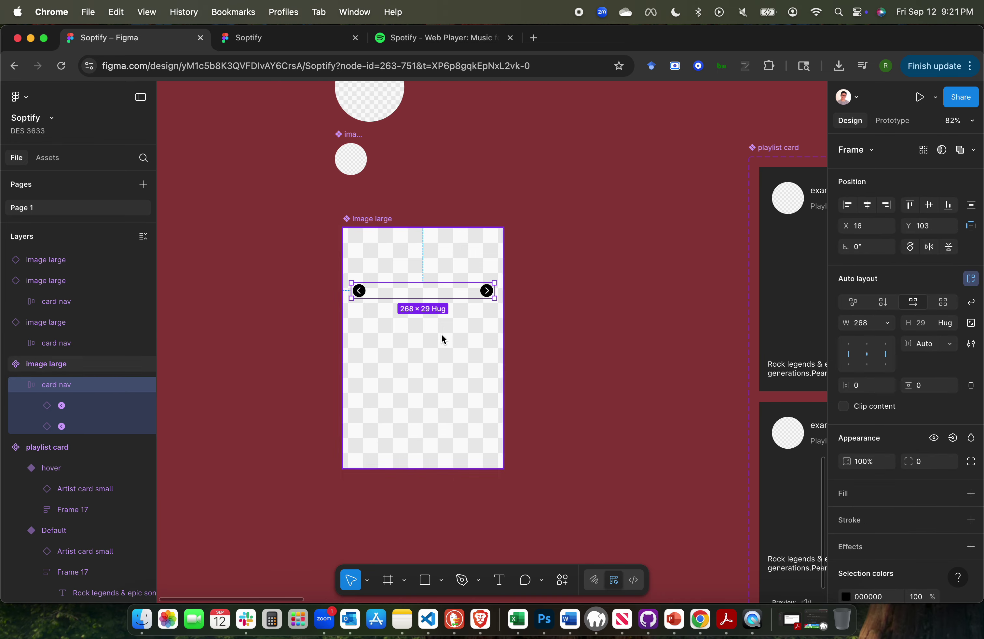
Examine how the nav arrows sit on the three Coldplay photo instances beside the playlist card.
scroll(512, 379, "down", 5)
scroll(512, 382, "right", 10)
scroll(506, 282, "up", 5)
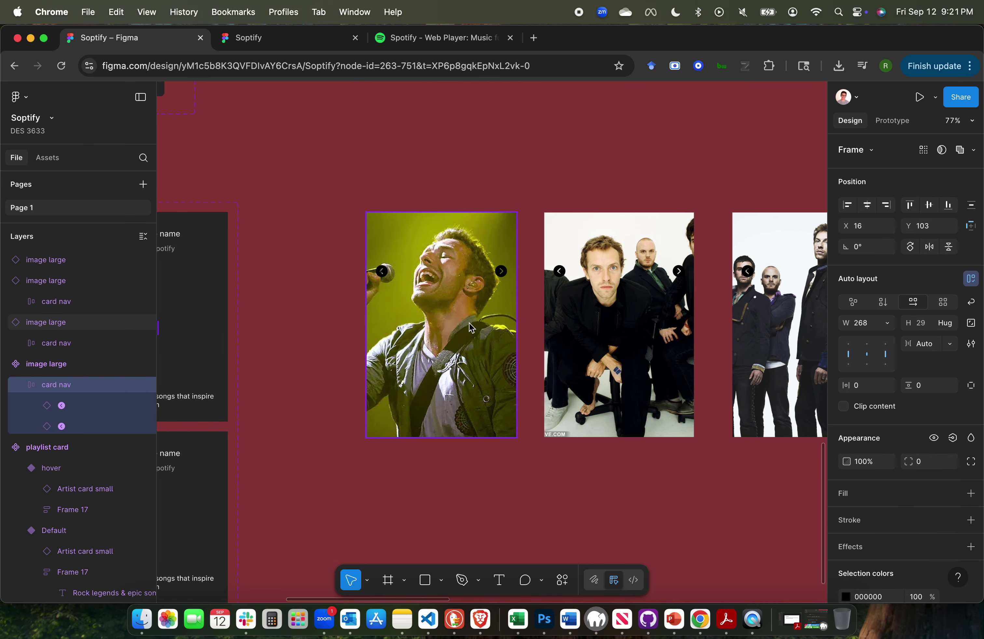
left_click(504, 274)
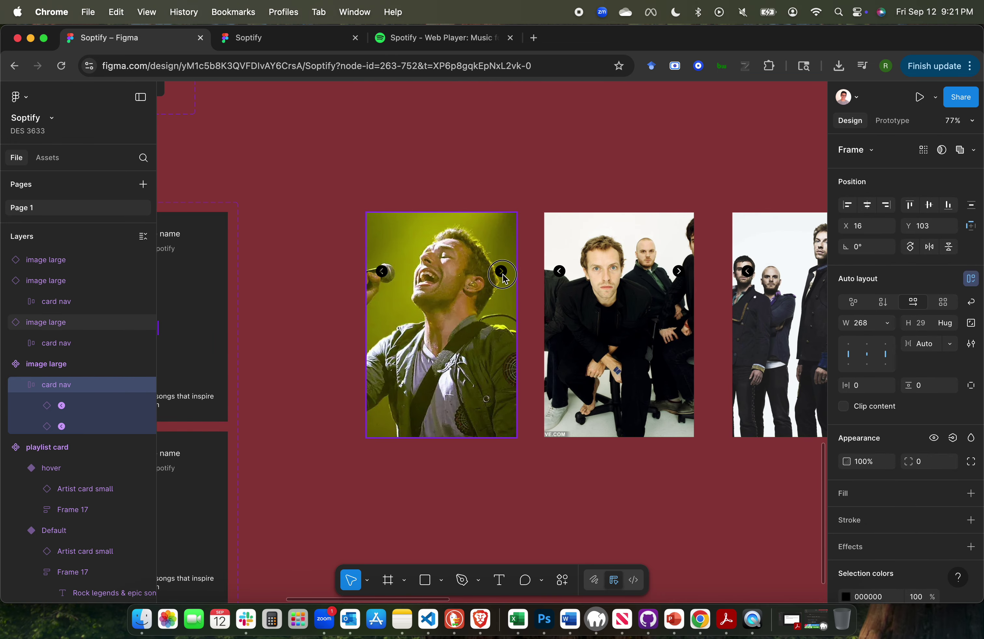
left_click(498, 164)
scroll(498, 164, "down", 3)
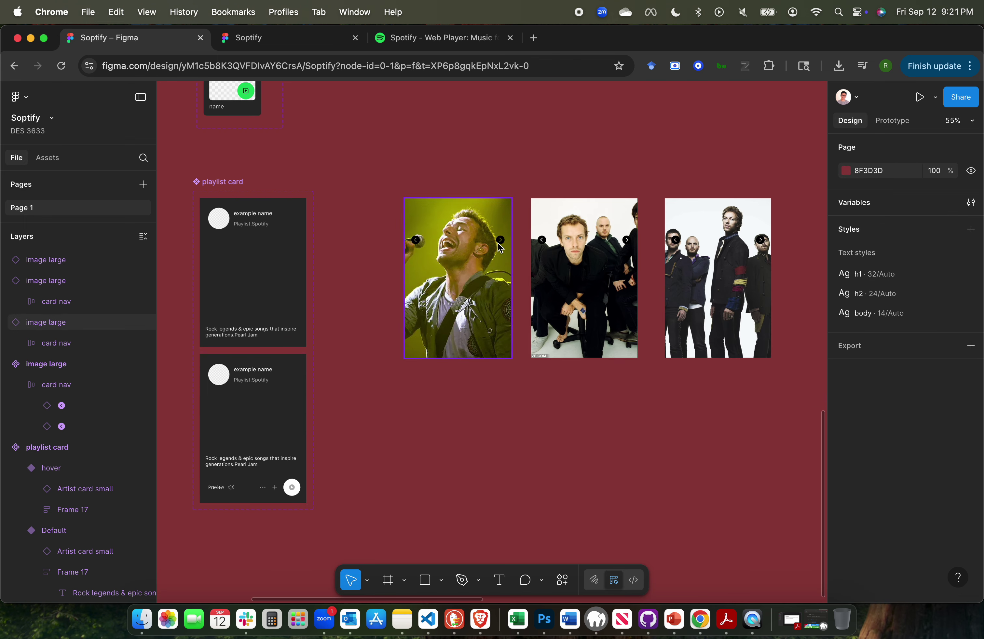
scroll(424, 247, "up", 5)
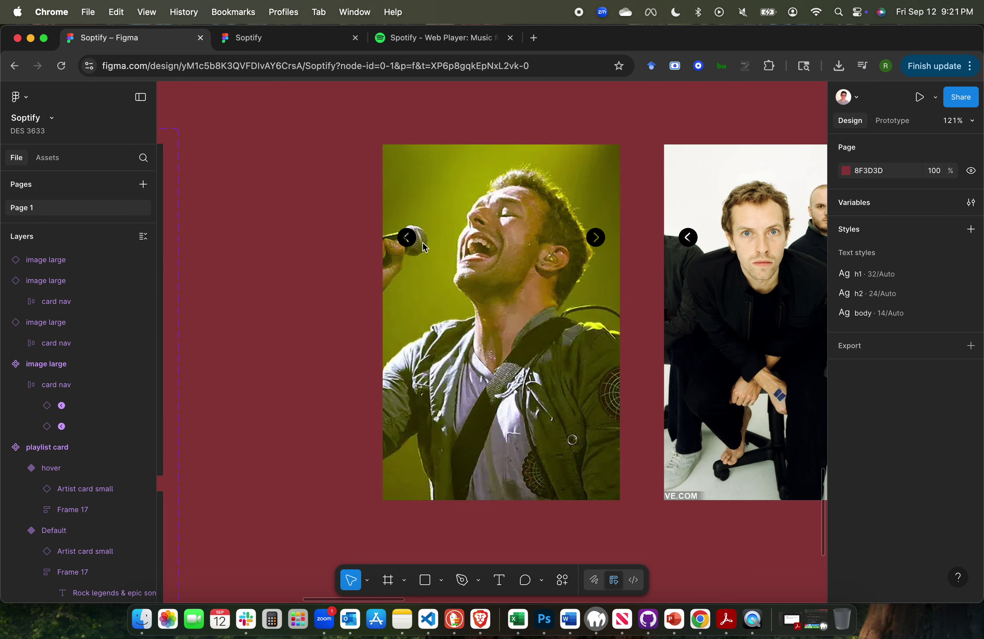
scroll(586, 270, "down", 5)
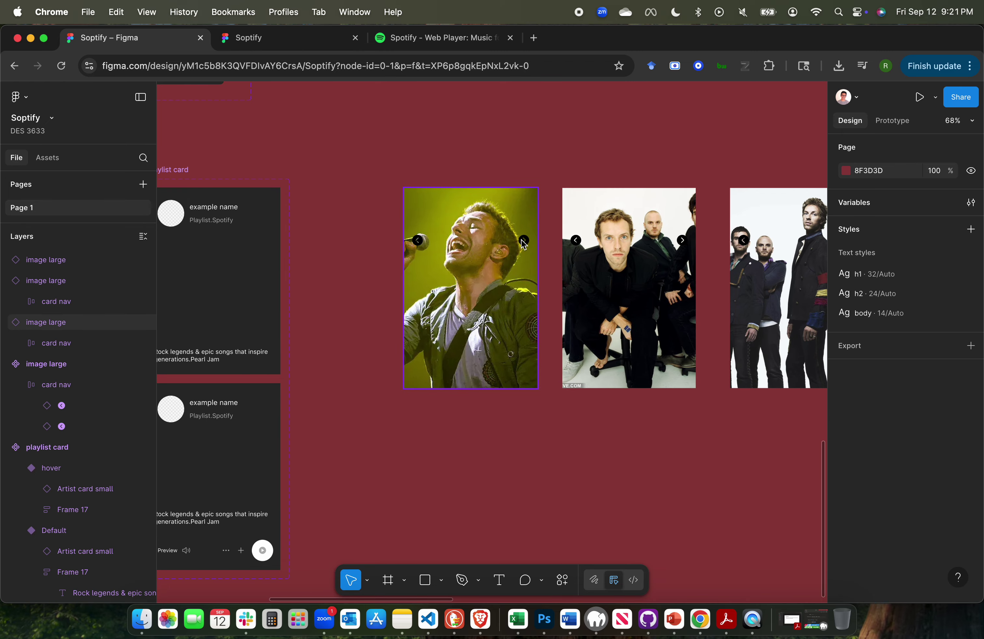
scroll(555, 305, "left", 5)
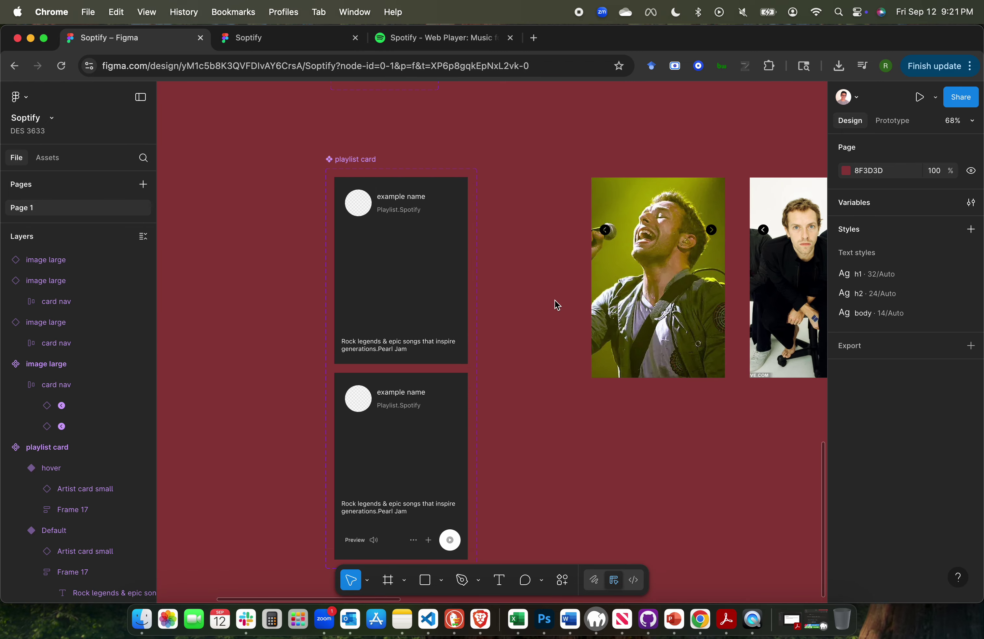
scroll(556, 305, "right", 4)
scroll(555, 303, "right", 4)
scroll(555, 303, "left", 4)
scroll(555, 303, "right", 1)
scroll(554, 300, "up", 5)
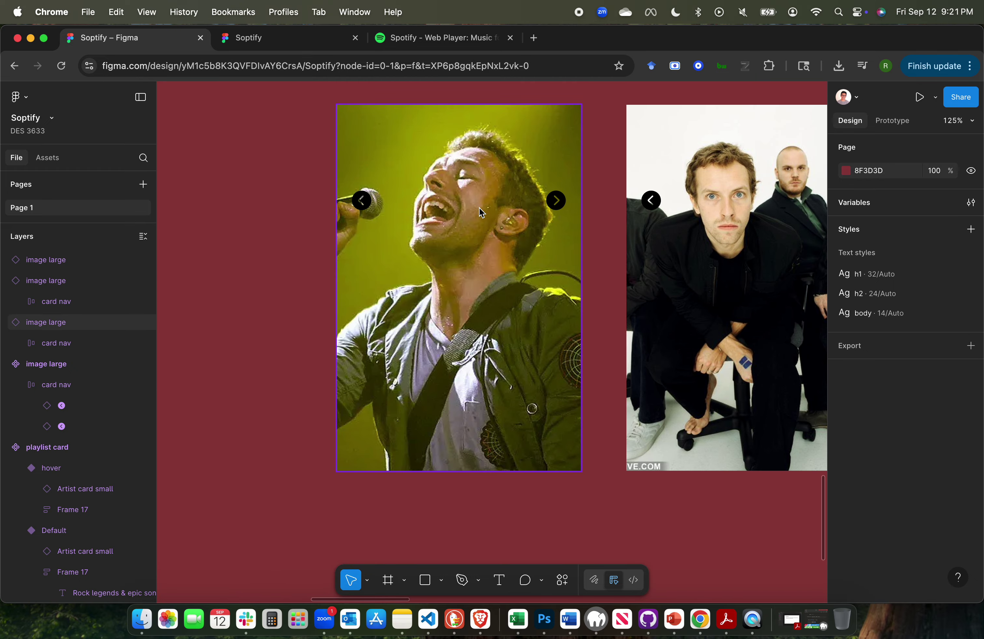
Select the image large main component and examine its nav arrows and layout settings.
scroll(504, 246, "down", 4)
scroll(503, 248, "left", 3)
scroll(503, 249, "down", 6)
scroll(519, 194, "right", 3)
scroll(527, 191, "up", 3)
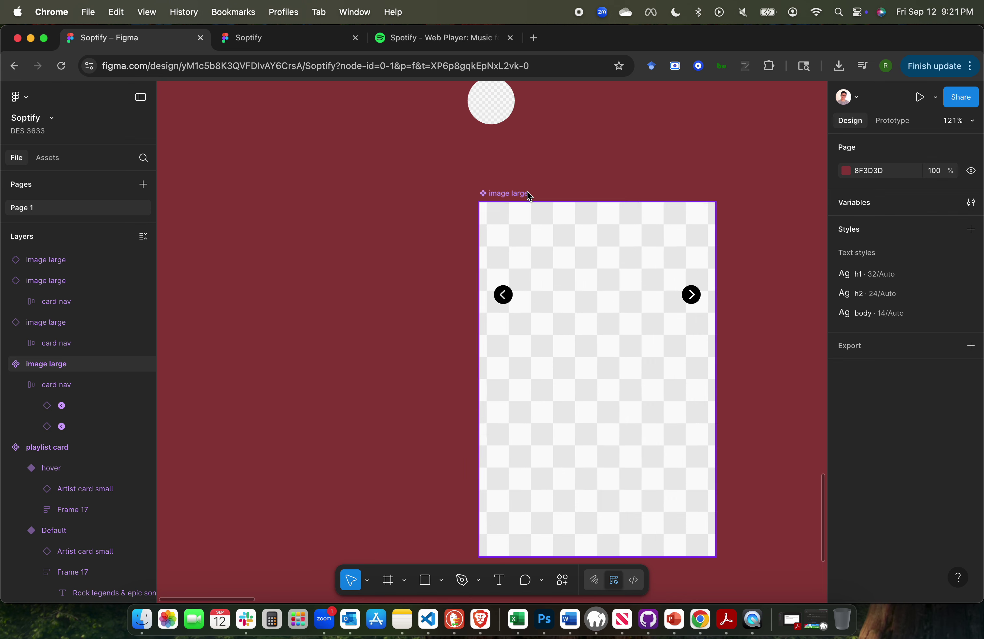
scroll(516, 241, "down", 2)
scroll(517, 240, "right", 2)
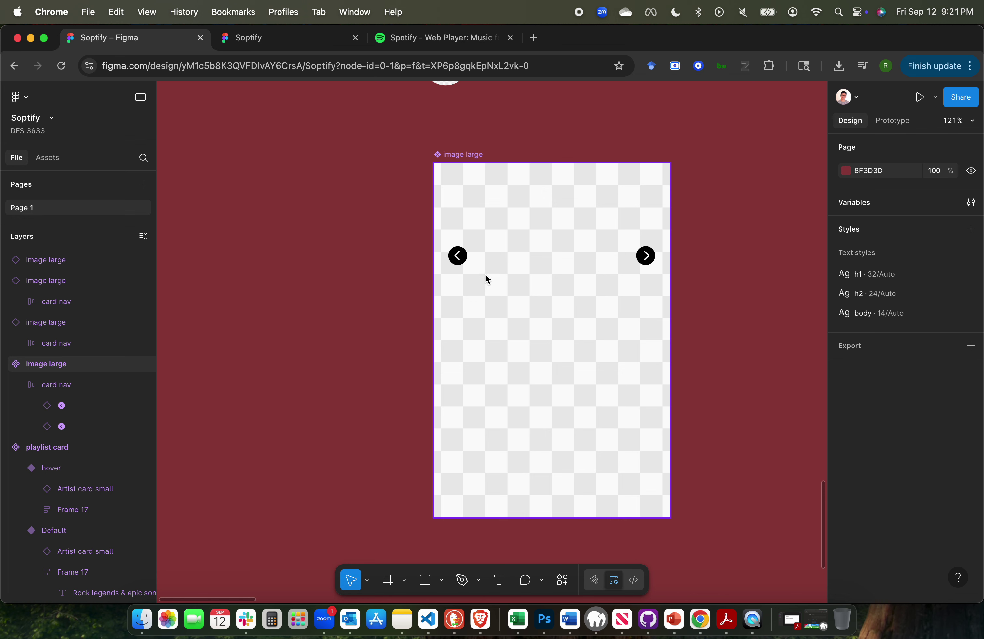
left_click(459, 157)
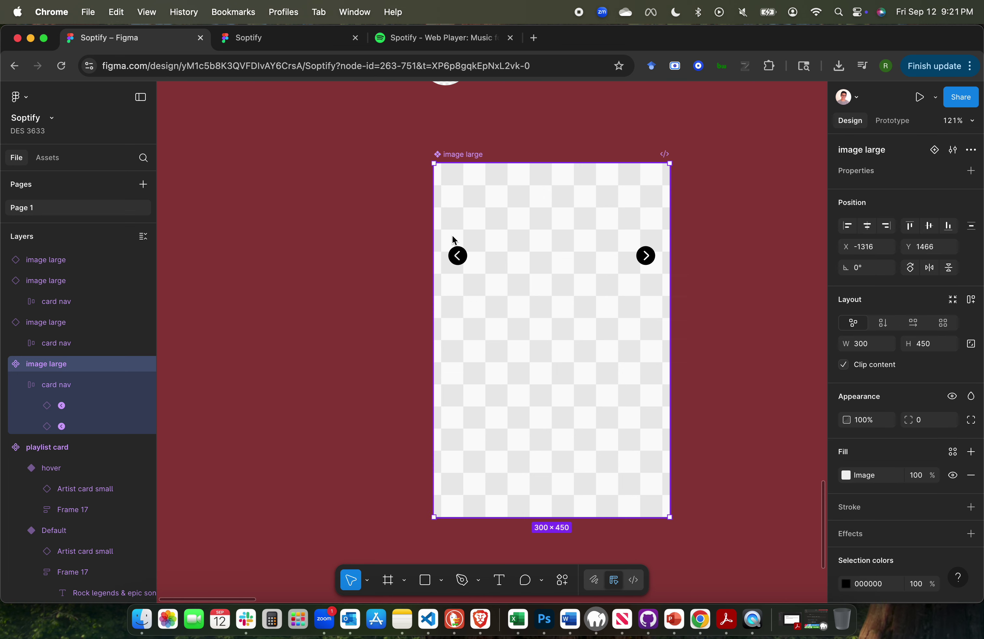
left_click(458, 256)
left_click(473, 156)
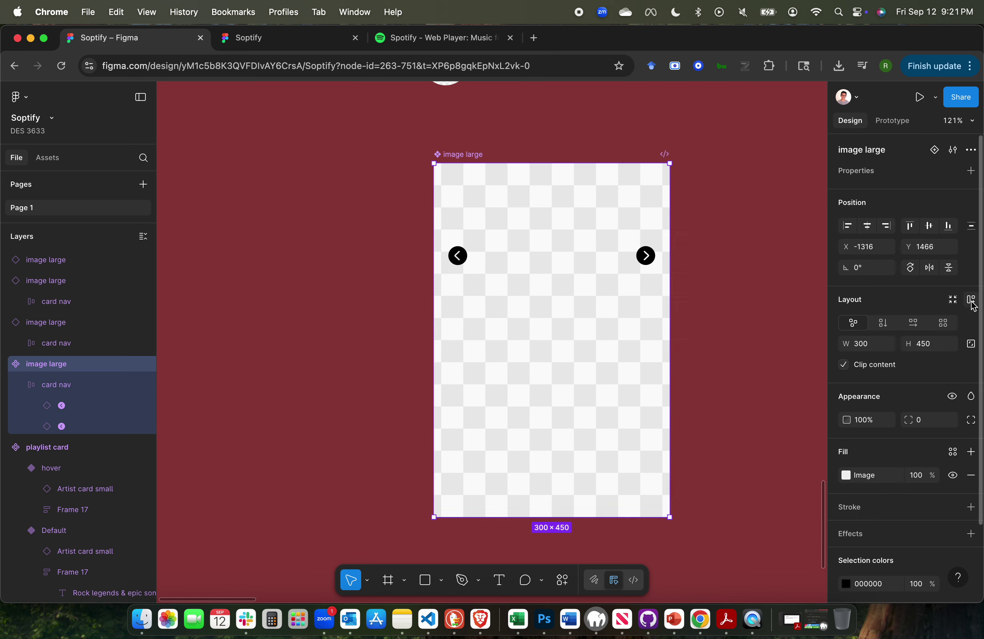
scroll(516, 256, "right", 3)
scroll(516, 257, "down", 1)
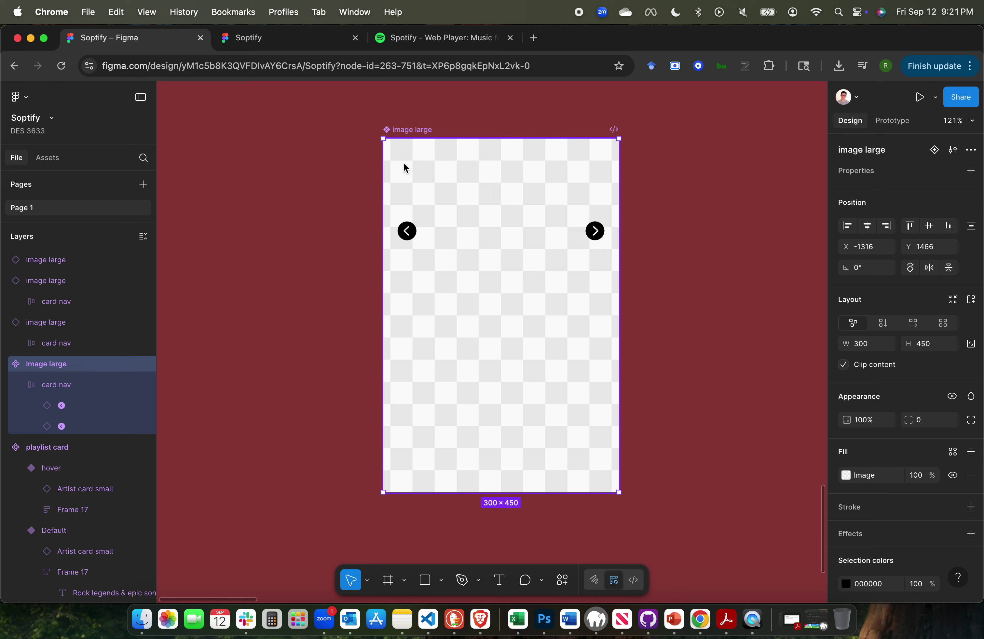
Add auto layout to the image large component.
left_click(971, 299)
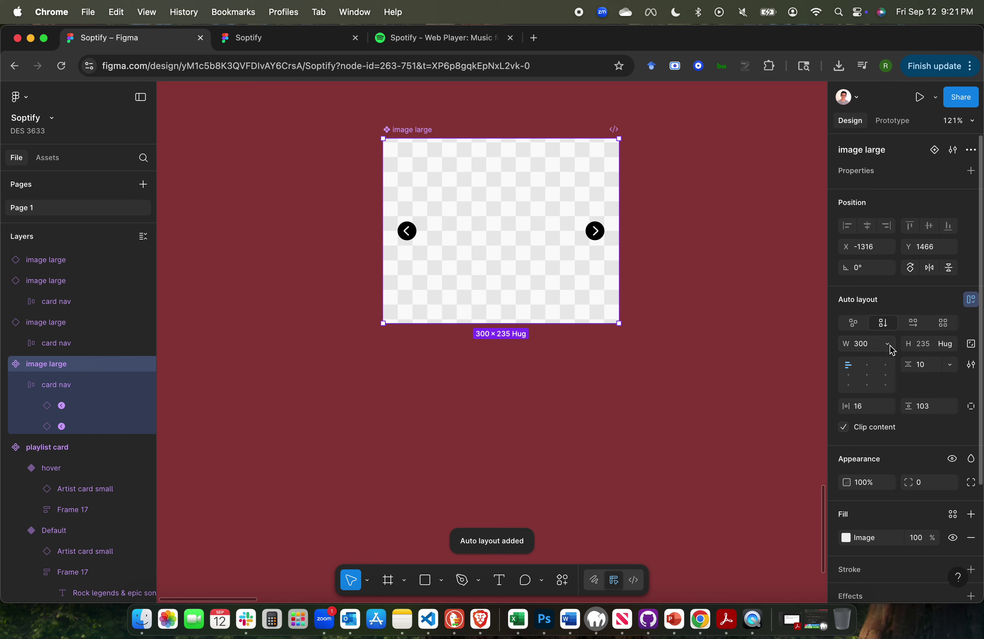
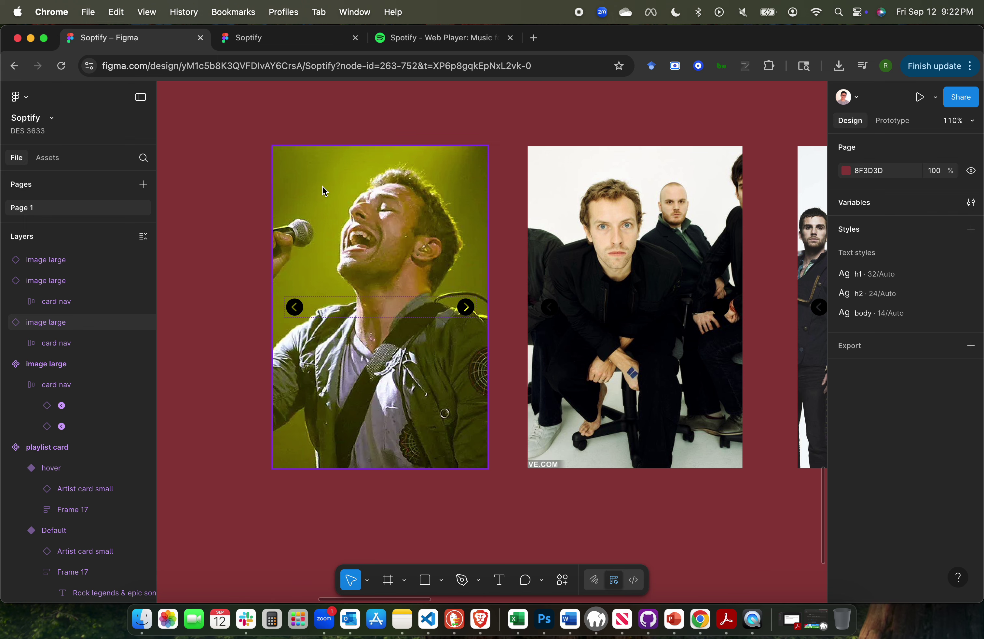
Examine the three image large cards and their navigation arrows alongside the playlist card component.
left_click(322, 185)
scroll(350, 277, "down", 5)
scroll(350, 278, "right", 2)
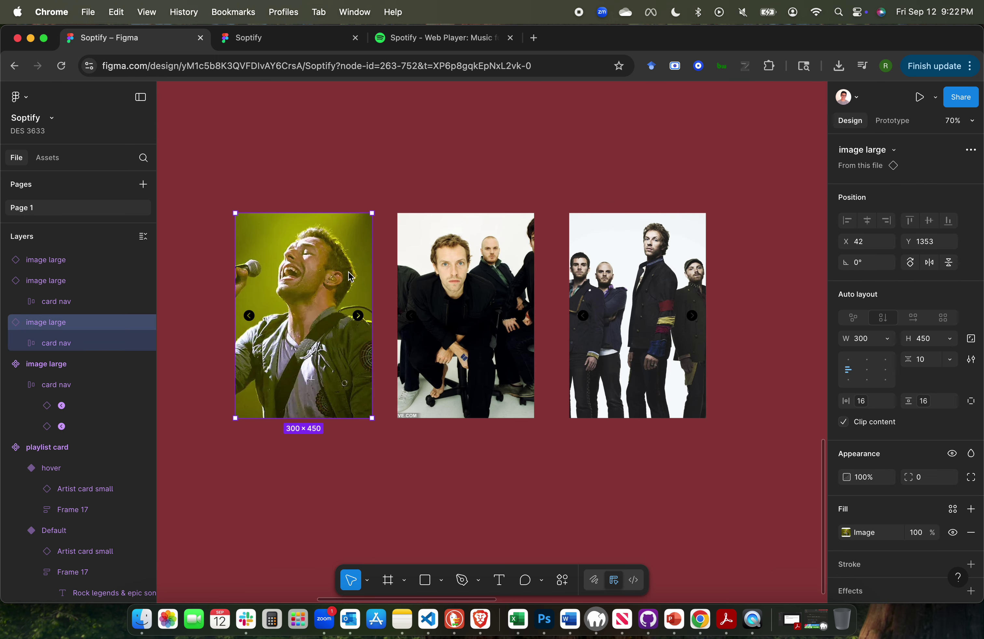
left_click(463, 262, "shift")
left_click(576, 291)
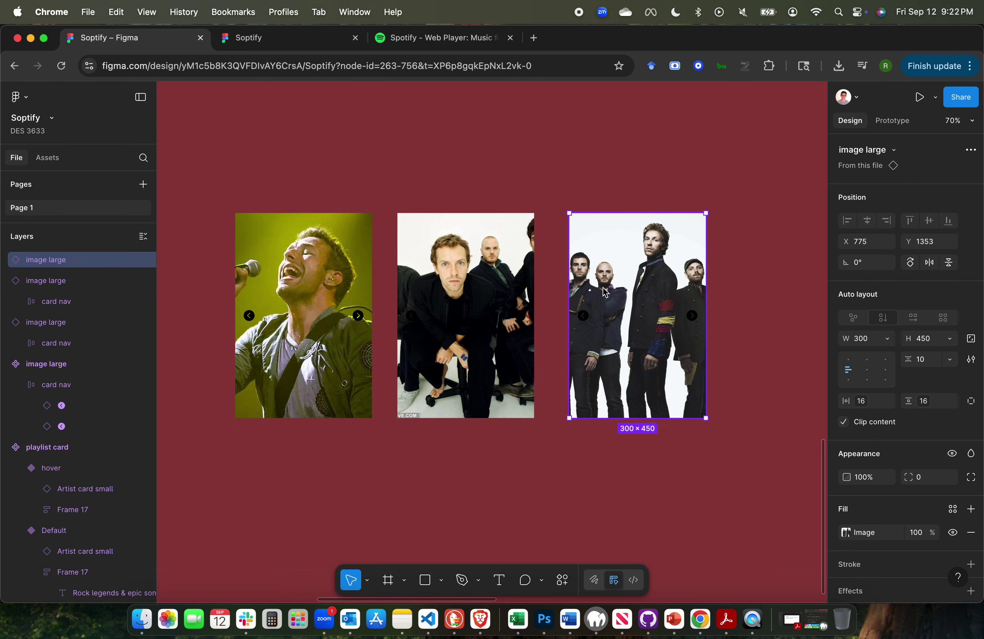
left_click(496, 170)
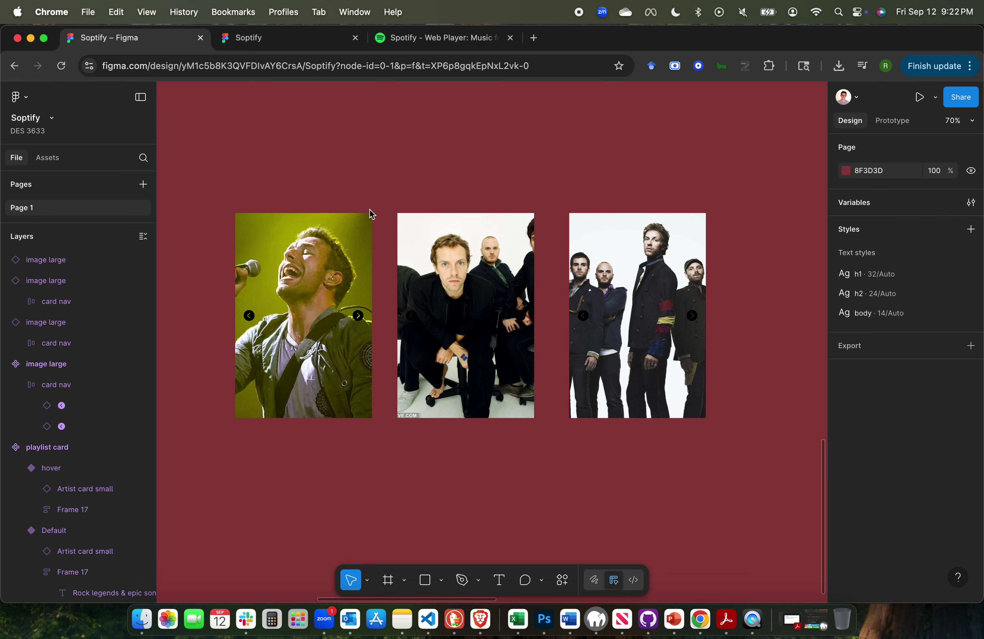
scroll(370, 214, "left", 5)
scroll(370, 214, "down", 2)
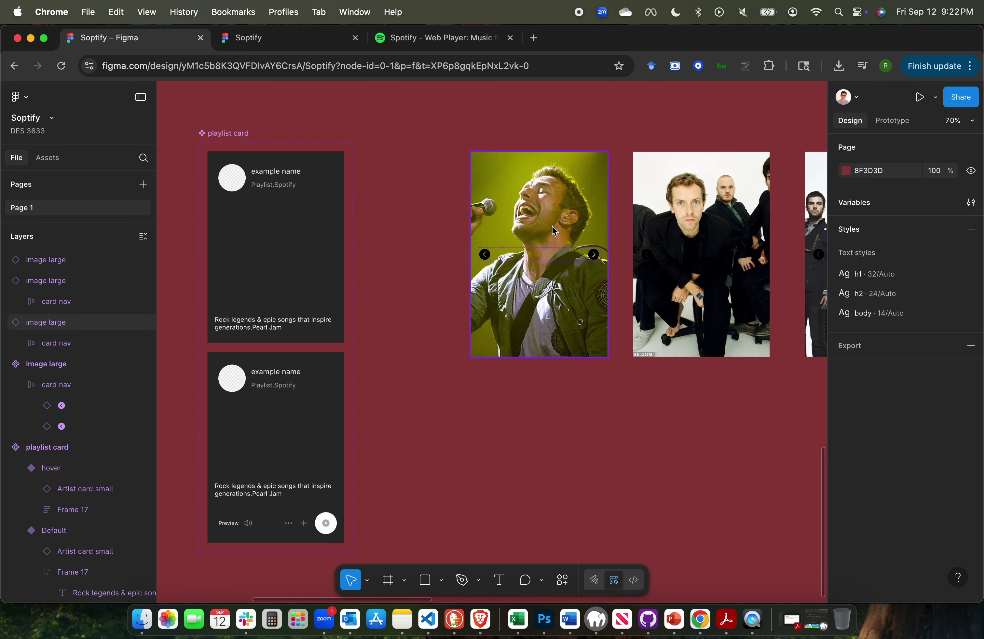
scroll(553, 230, "right", 2)
scroll(554, 231, "up", 1)
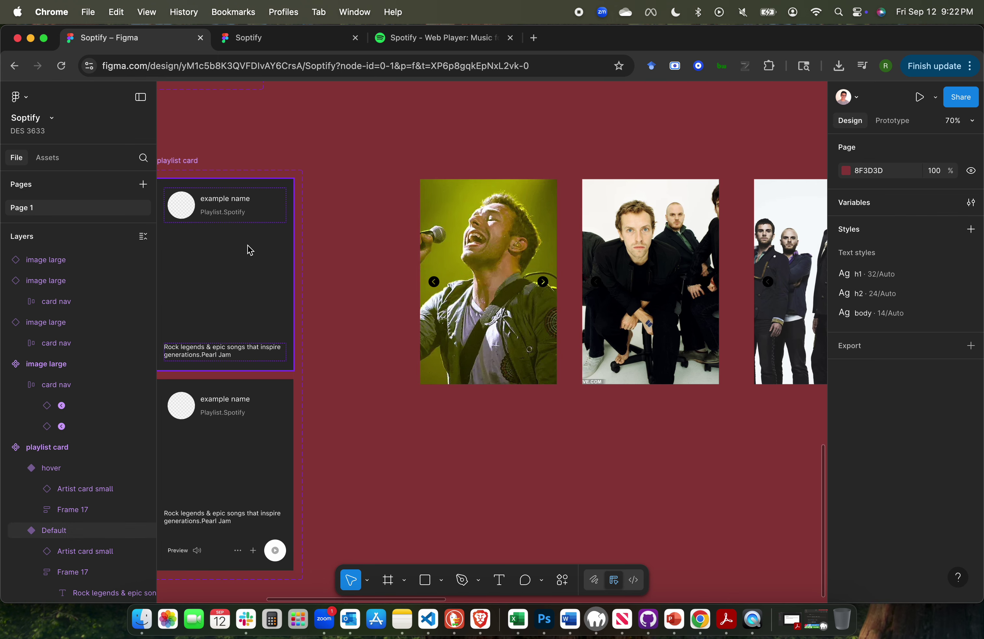
scroll(268, 286, "left", 2)
scroll(268, 286, "down", 1)
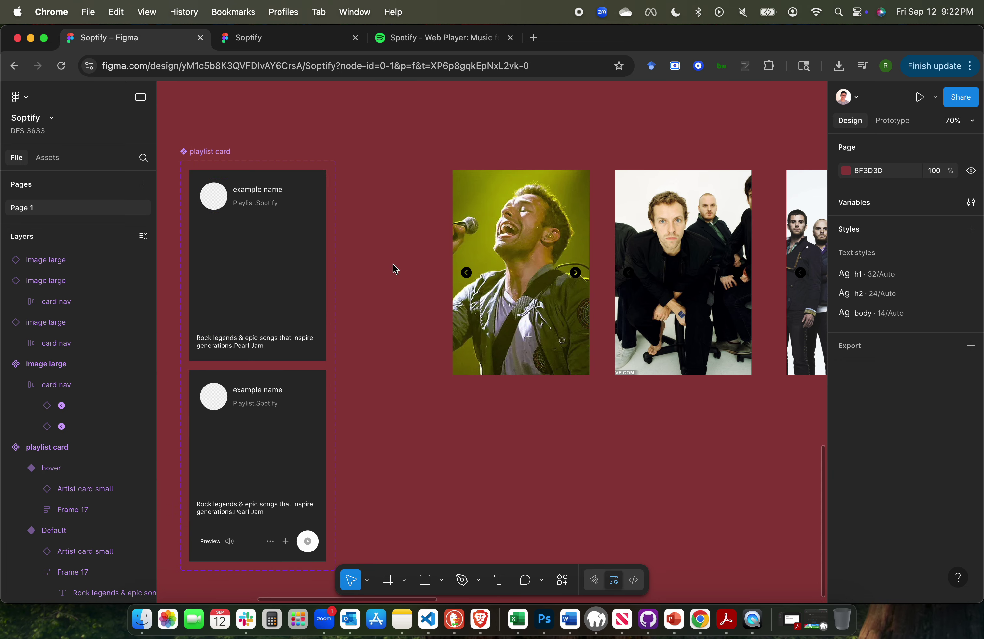
scroll(394, 272, "right", 5)
scroll(394, 271, "up", 2)
left_click(388, 276)
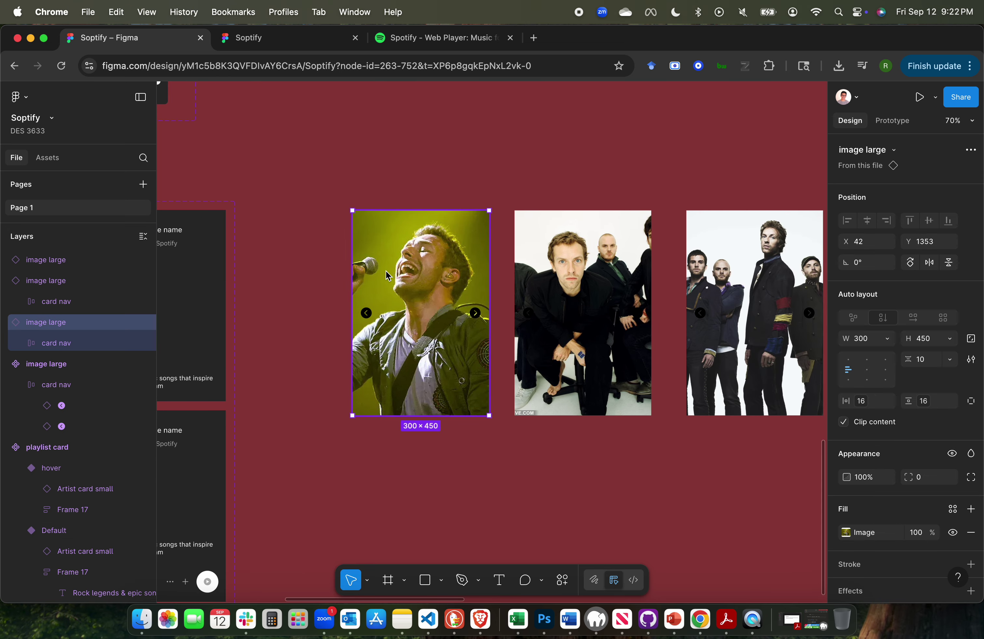
scroll(498, 294, "up", 3)
left_click(595, 162)
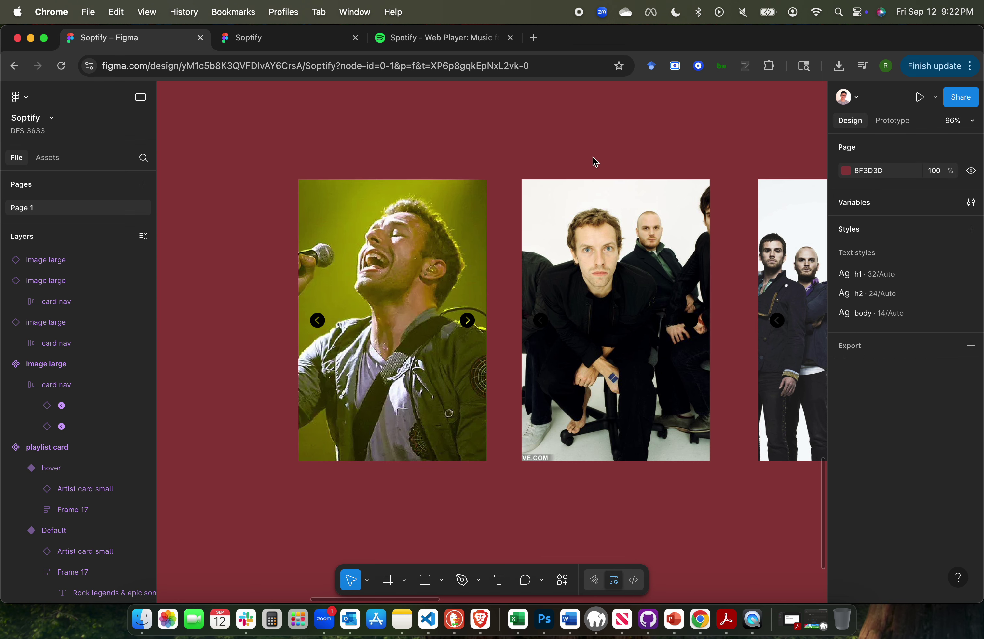
left_click(367, 322)
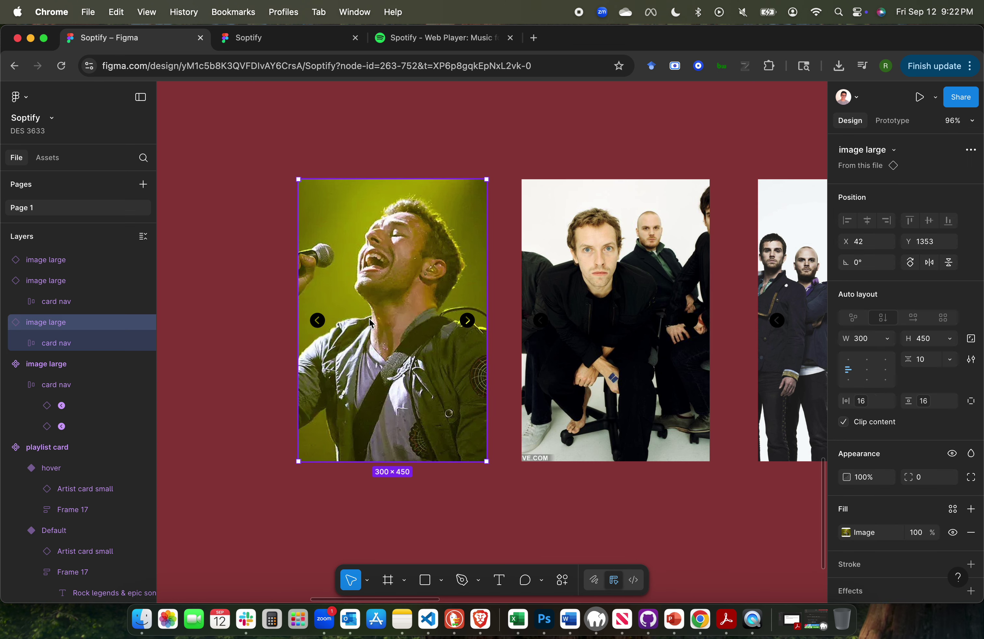
left_click(570, 289)
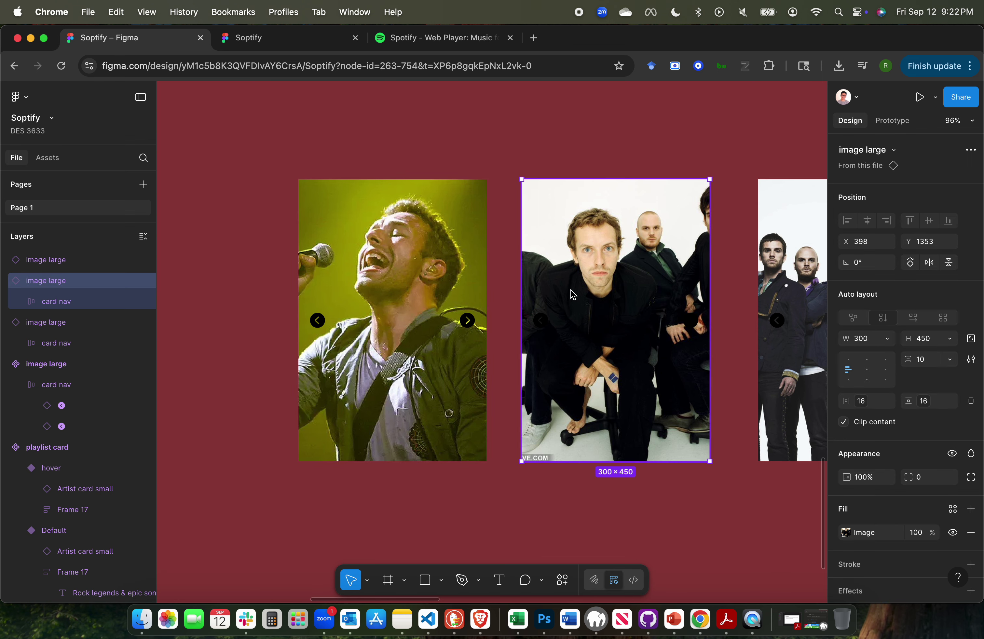
scroll(571, 289, "down", 3)
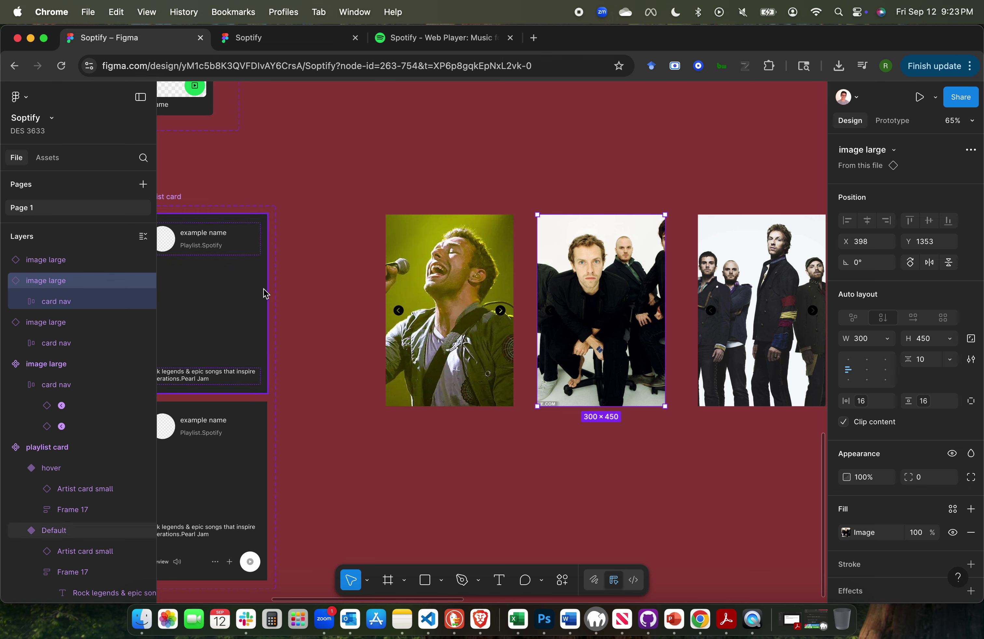
scroll(220, 249, "left", 2)
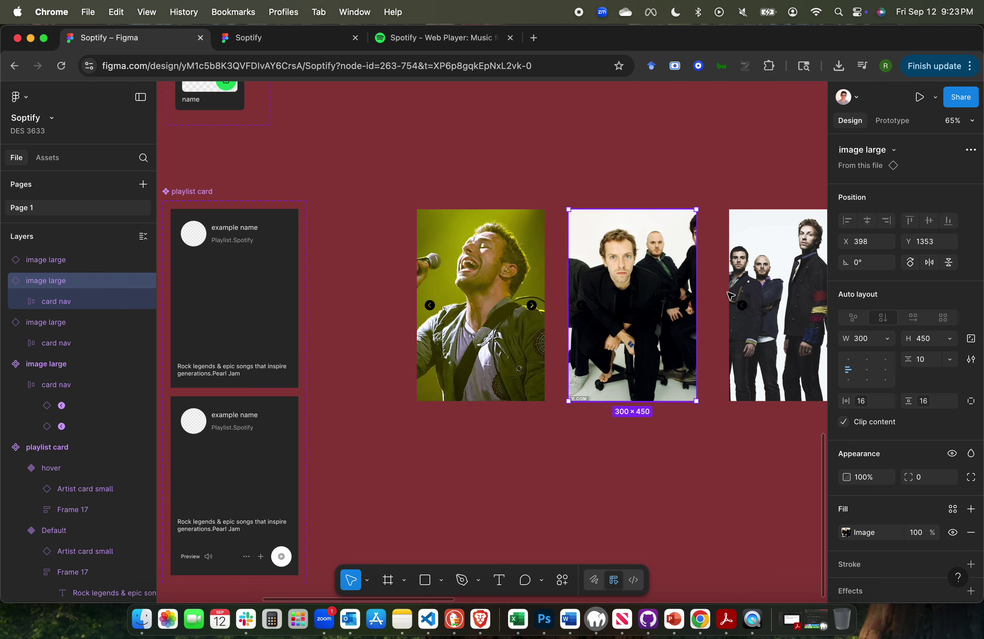
left_click(398, 260)
scroll(397, 262, "right", 5)
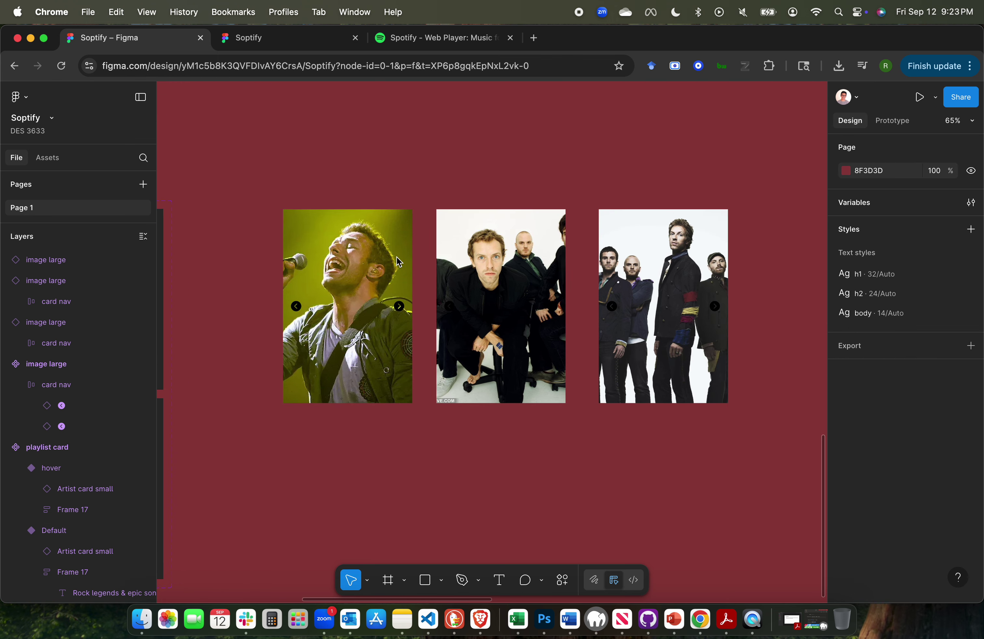
scroll(398, 261, "up", 5)
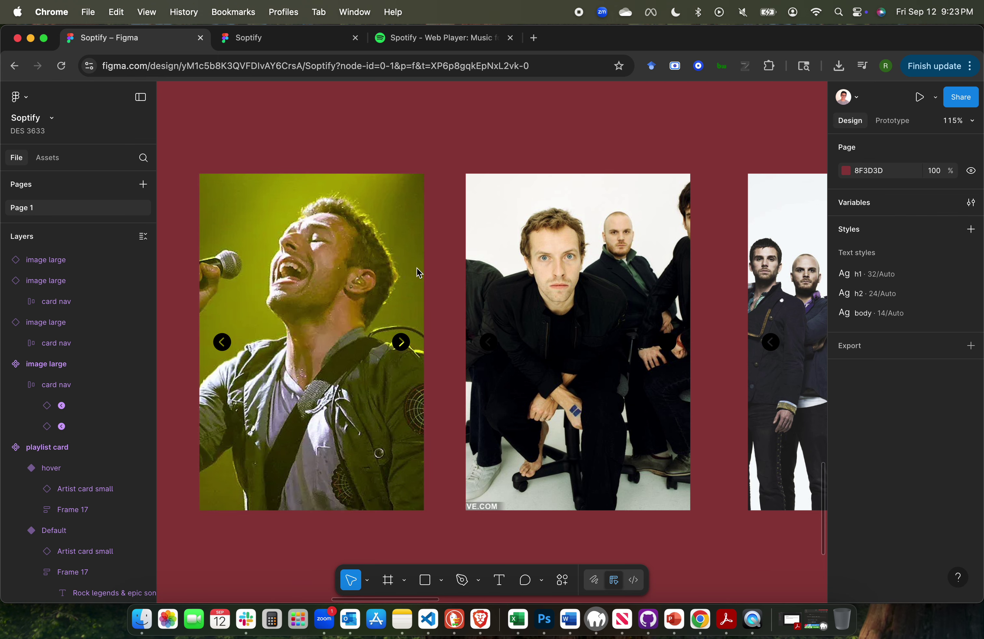
scroll(331, 245, "down", 4)
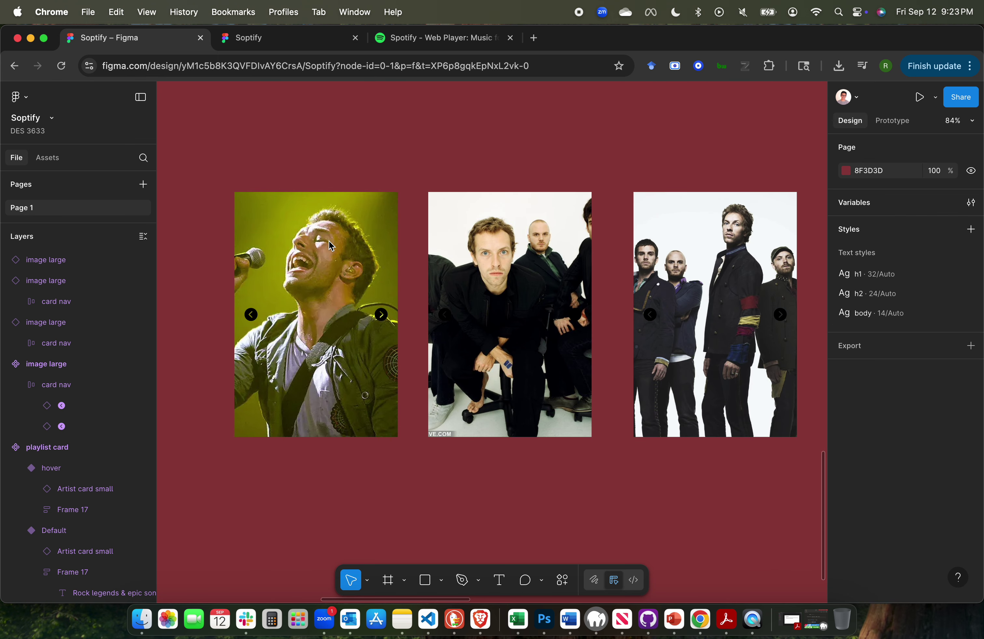
Add an on-click prototype interaction from the first image card's right arrow that navigates to the second image card.
left_click(336, 237)
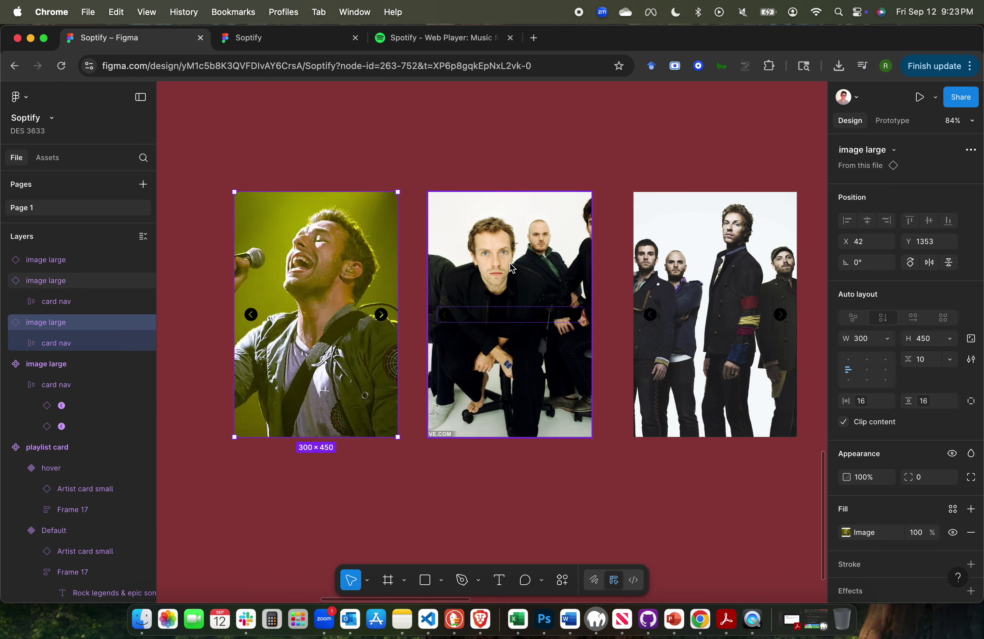
left_click(415, 326)
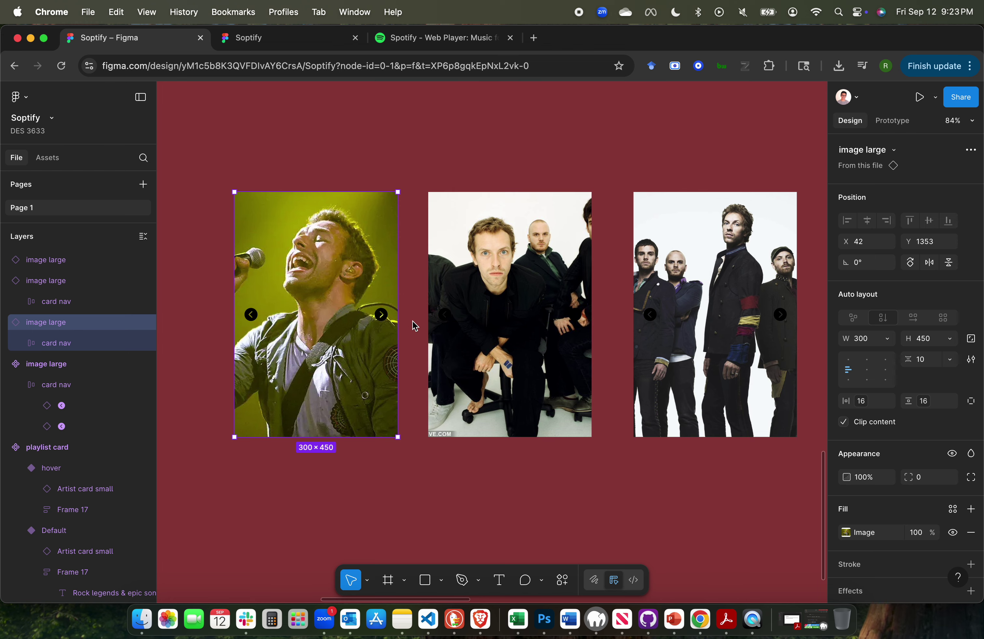
left_click(892, 120)
double_click(383, 314)
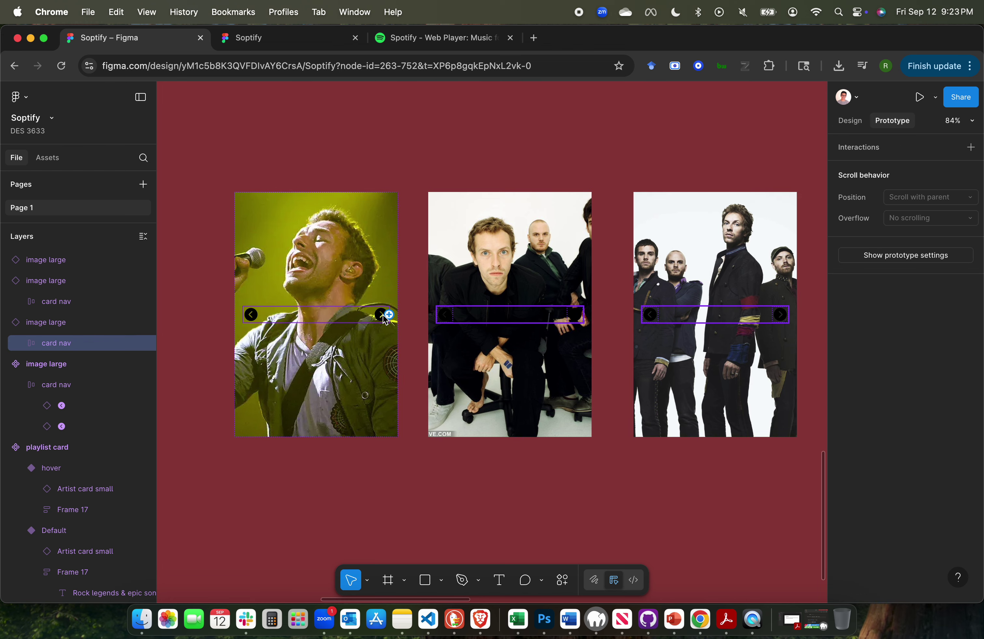
scroll(383, 315, "up", 5)
double_click(383, 314)
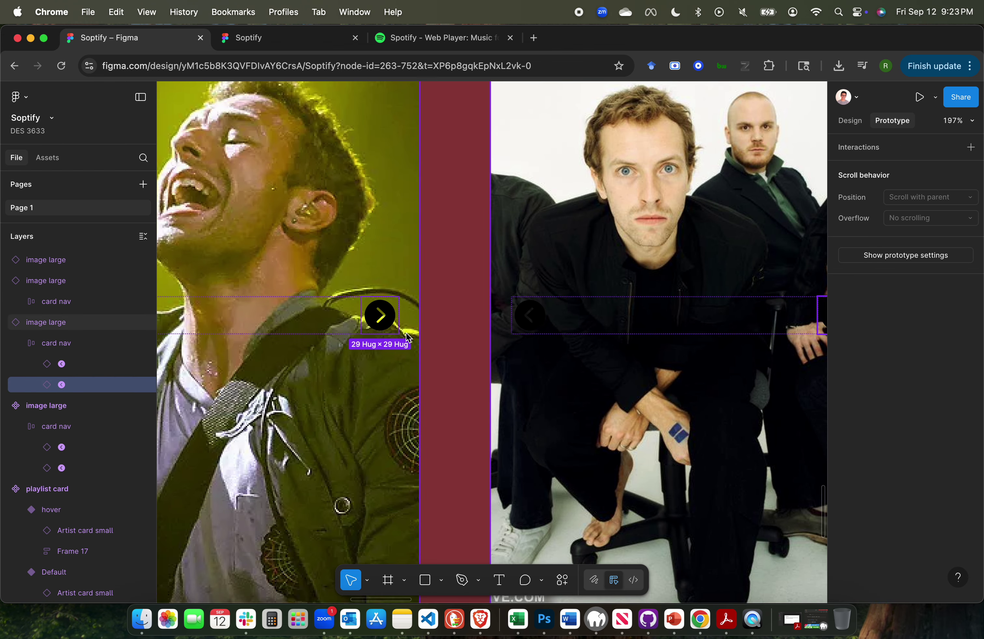
left_click_drag(398, 316, 522, 296)
Link the second card's right arrow to the third card and the third card's left arrow back to the second card.
scroll(643, 412, "right", 5)
scroll(640, 411, "down", 3)
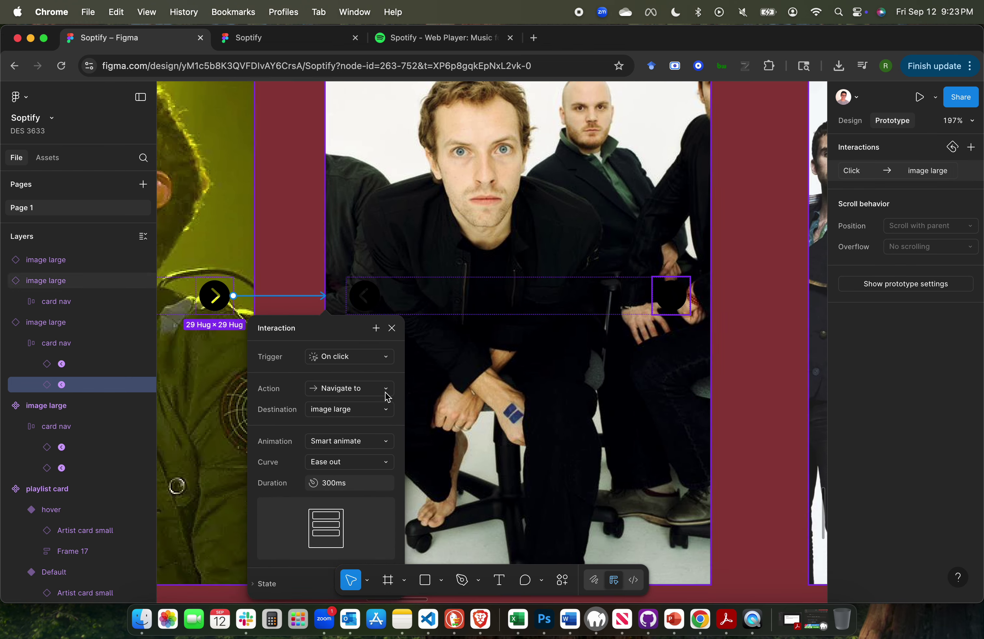
left_click(654, 305)
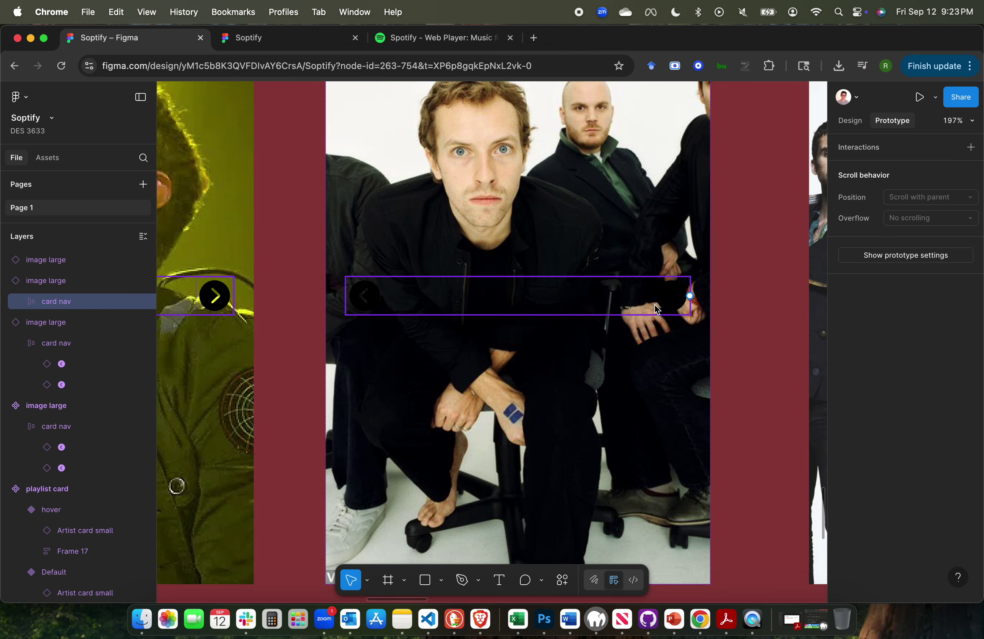
left_click(671, 301)
double_click(671, 302)
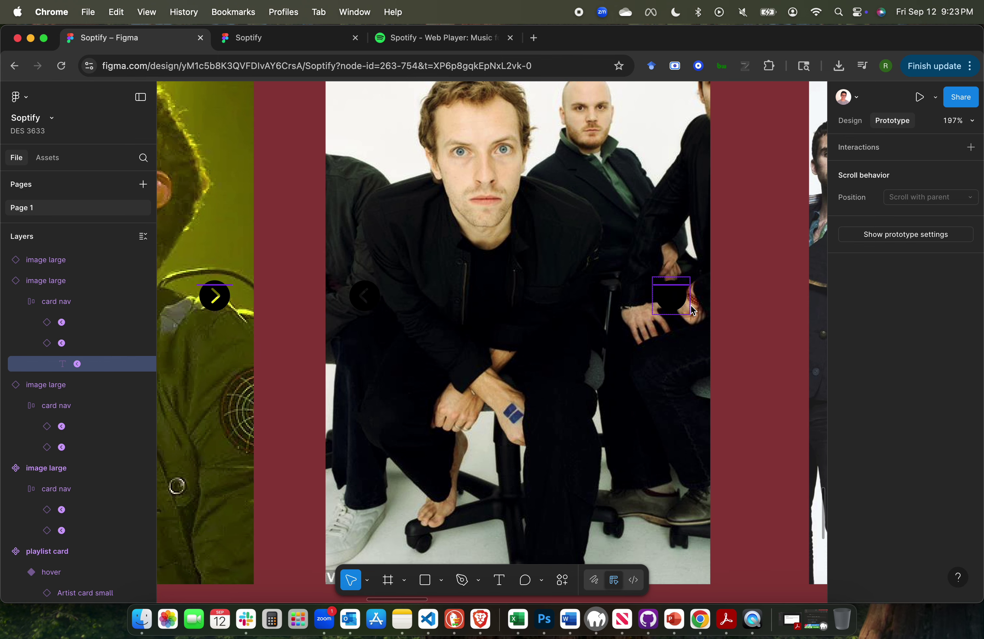
left_click(74, 345)
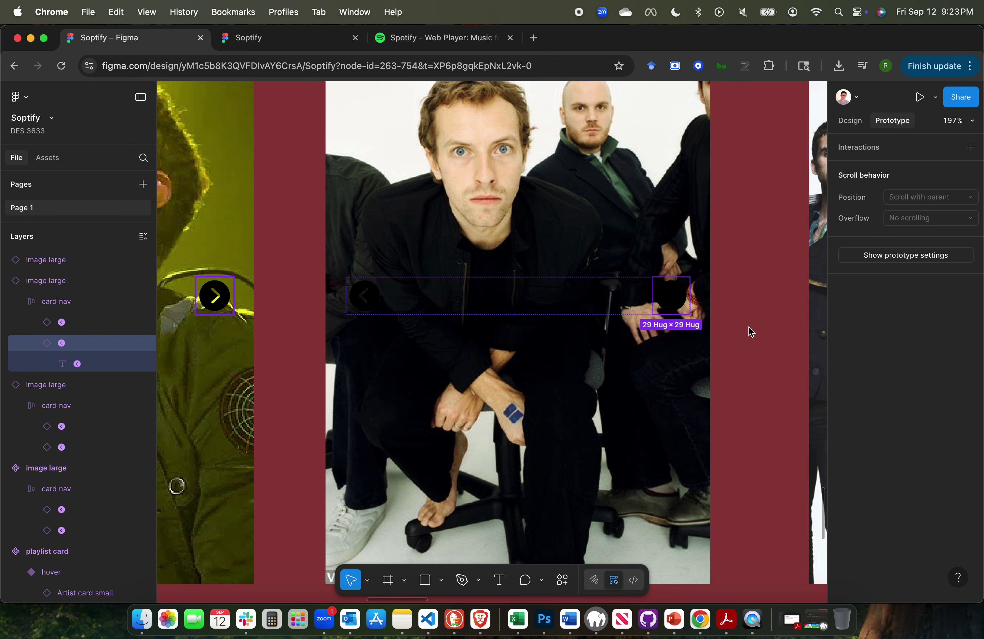
scroll(668, 304, "right", 5)
mouse_move(560, 324)
left_mouse_down()
mouse_move(759, 326)
mouse_move(579, 329)
left_mouse_up()
left_click(725, 324)
Link the second card's left arrow back to the first image card.
scroll(425, 352, "left", 3)
left_click(379, 330)
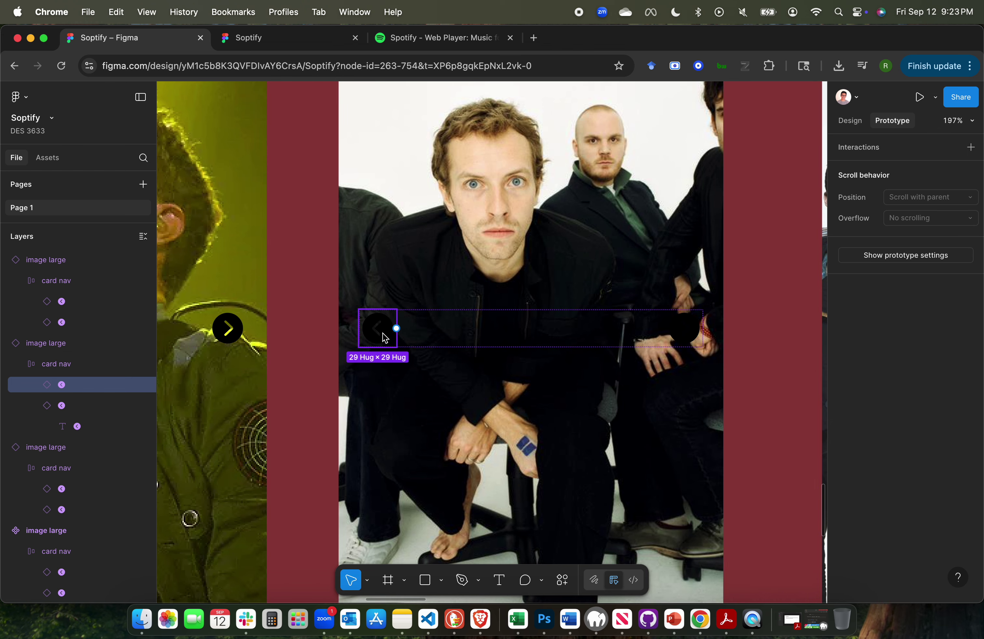
left_click_drag(398, 332, 264, 334)
Link the first card's left arrow to the third image card with an on-click Navigate to interaction.
scroll(265, 334, "down", 5)
scroll(265, 334, "down", 1)
left_click(290, 335)
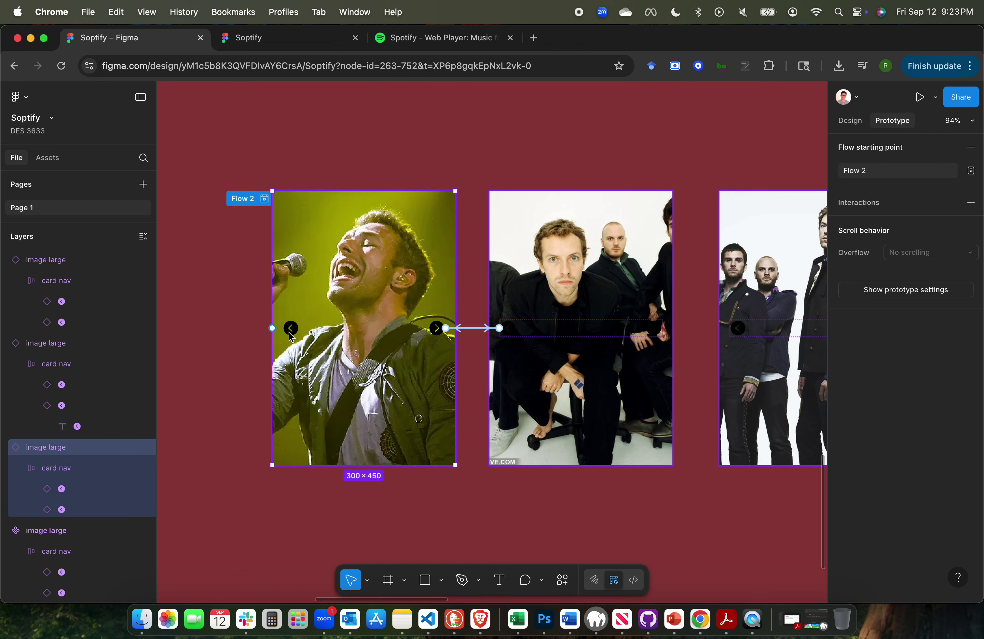
left_click(290, 336)
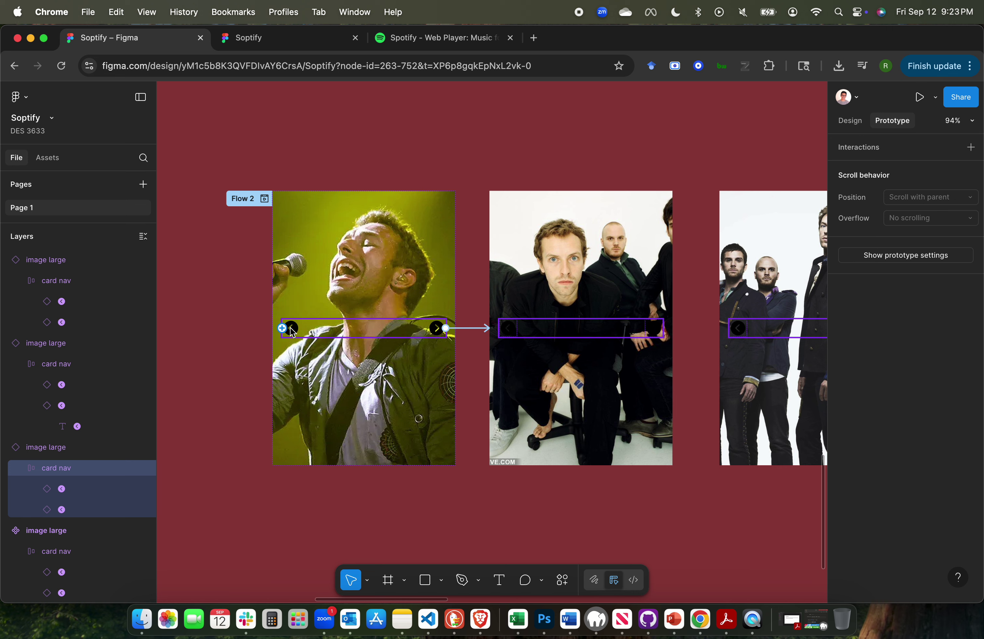
left_click(65, 490)
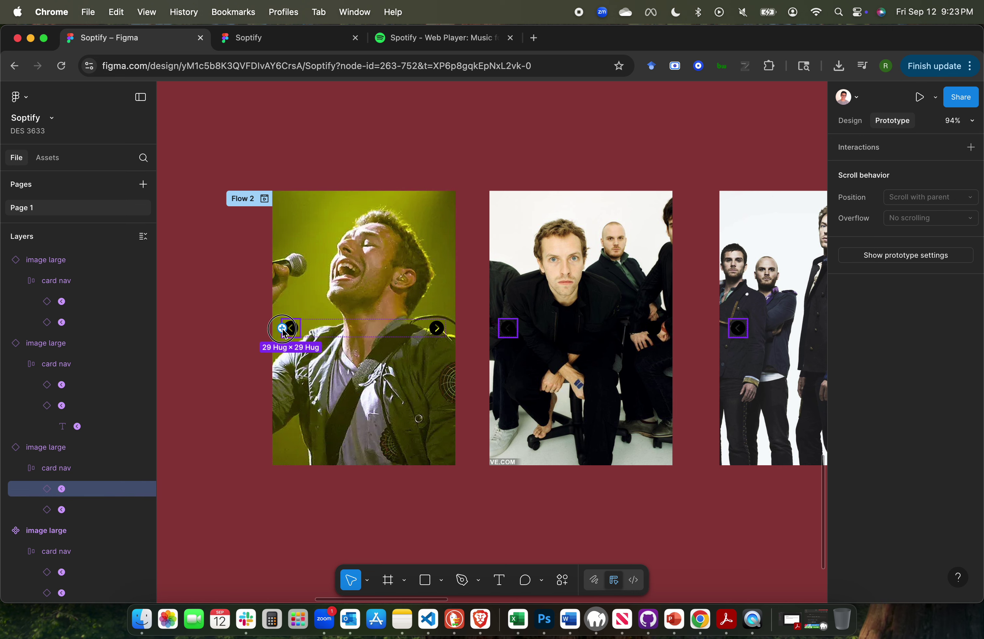
left_click_drag(284, 328, 737, 233)
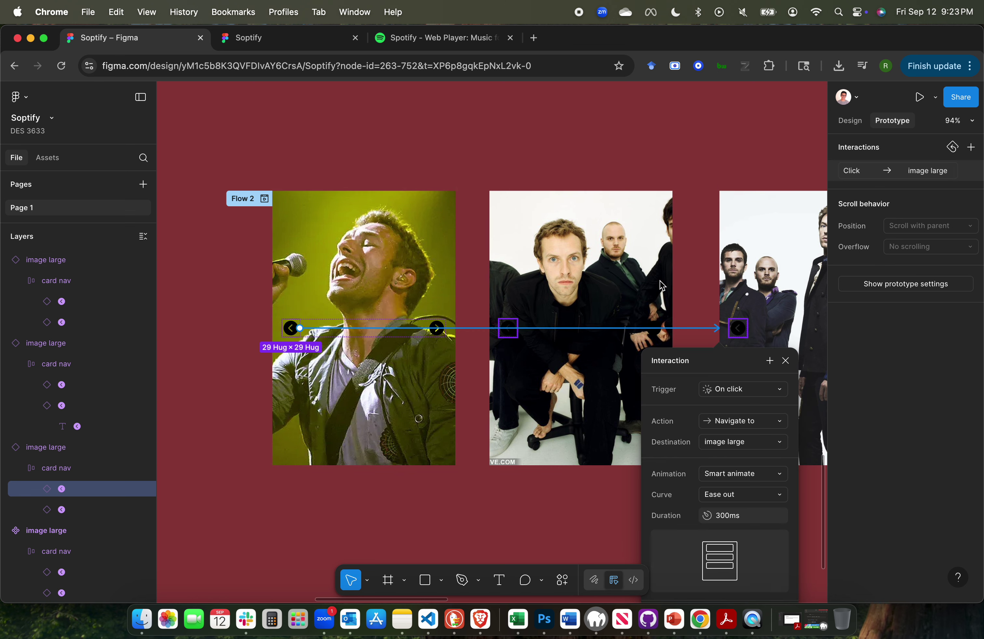
Link the third card's right arrow to the first image card with an on-click Navigate to interaction.
scroll(737, 232, "right", 4)
double_click(701, 283)
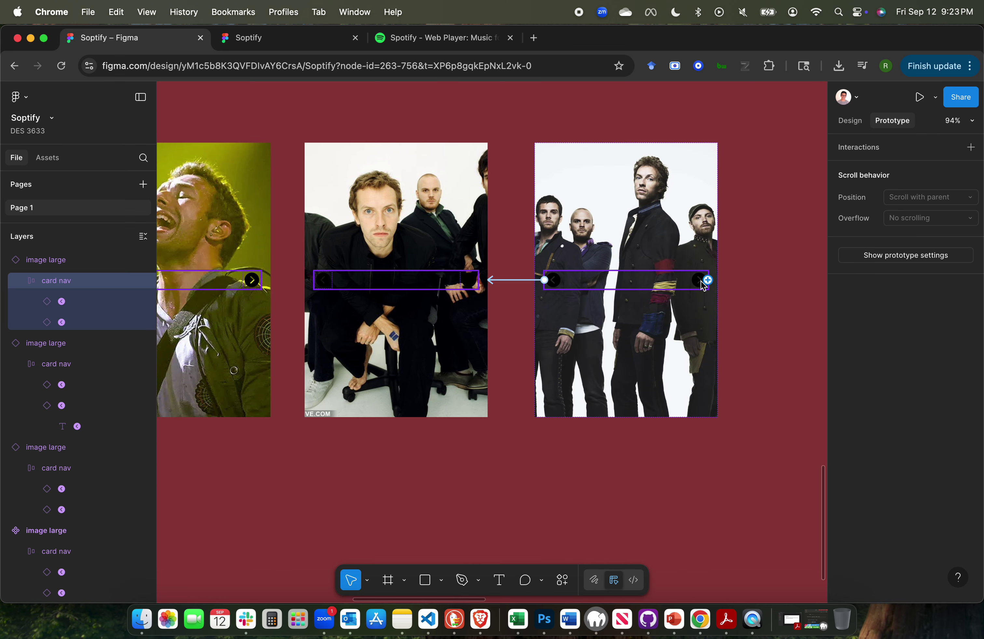
left_click(700, 282)
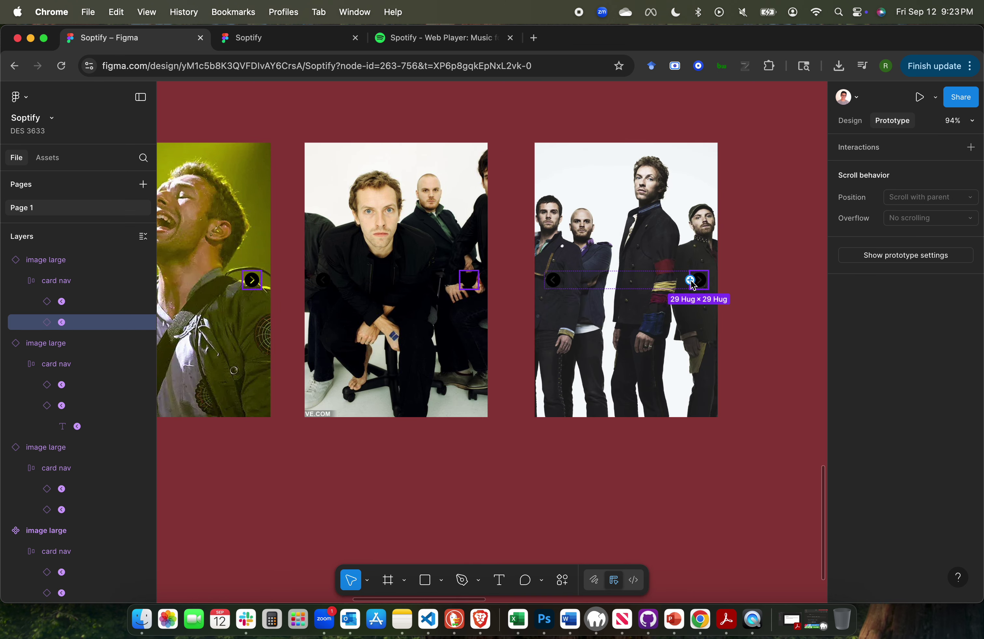
left_click_drag(690, 280, 263, 351)
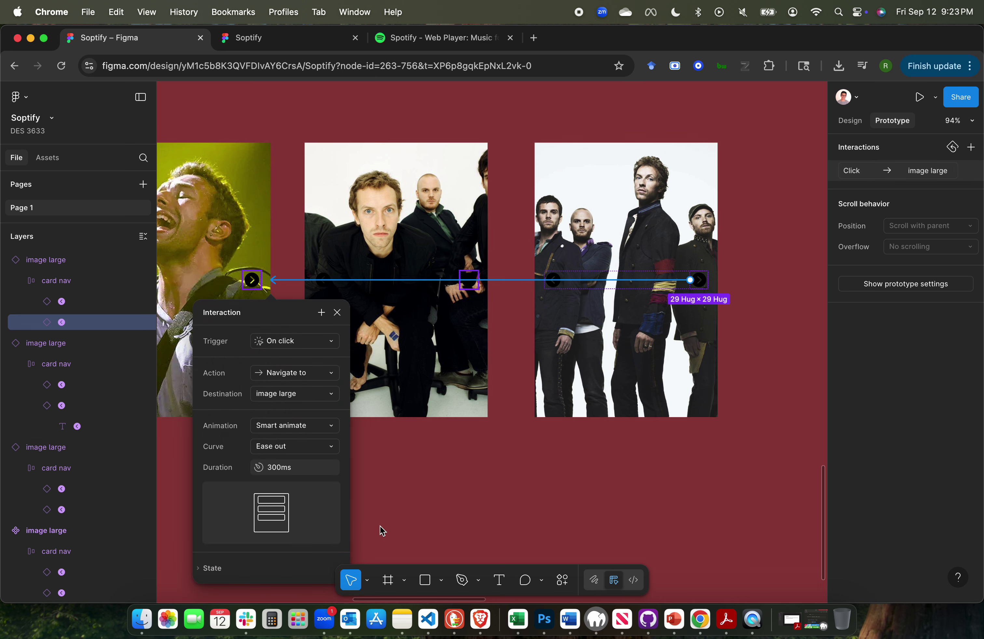
left_click(467, 499)
key("shift+1")
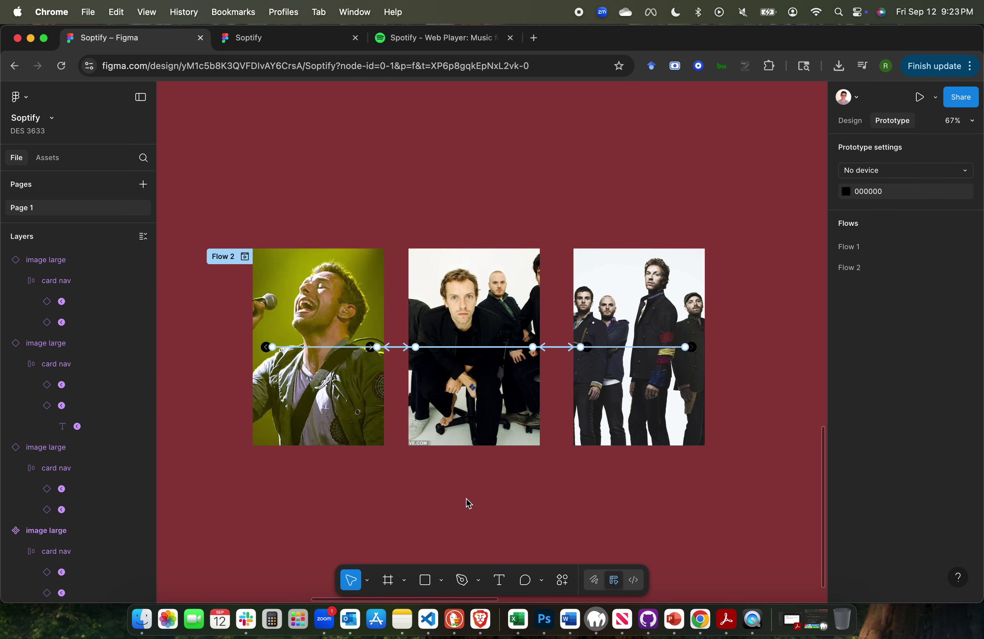
right_click(466, 499)
left_click(236, 228)
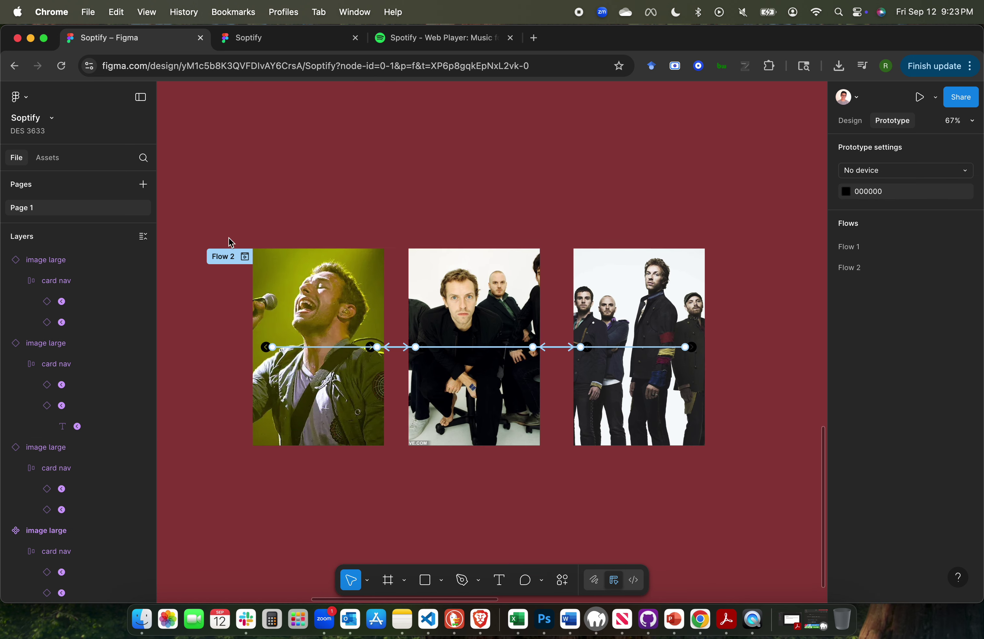
Remove the Flow 2 starting point from the first image card.
left_click(234, 261)
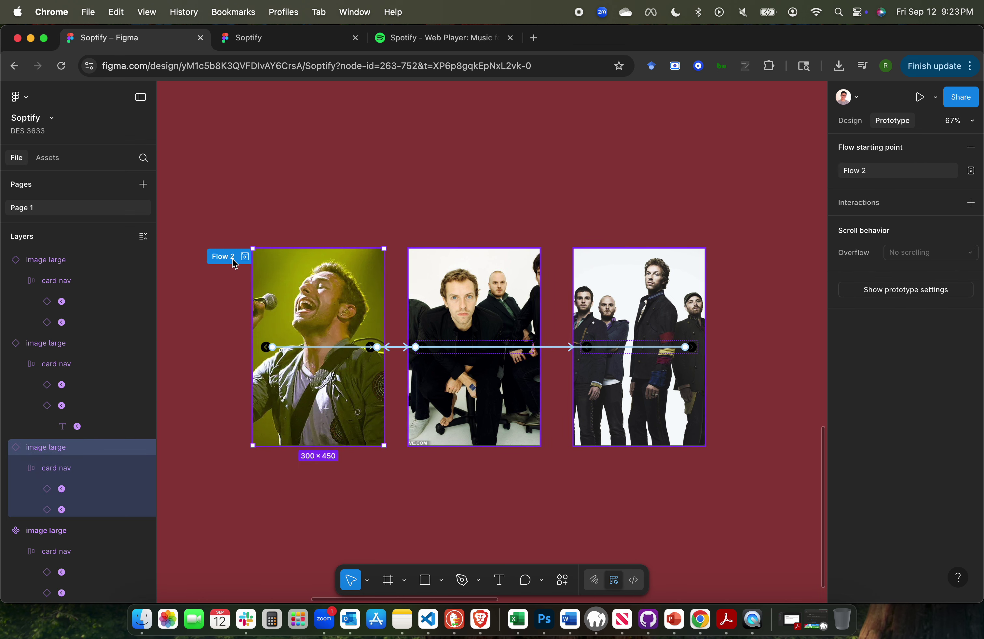
scroll(235, 263, "up", 5)
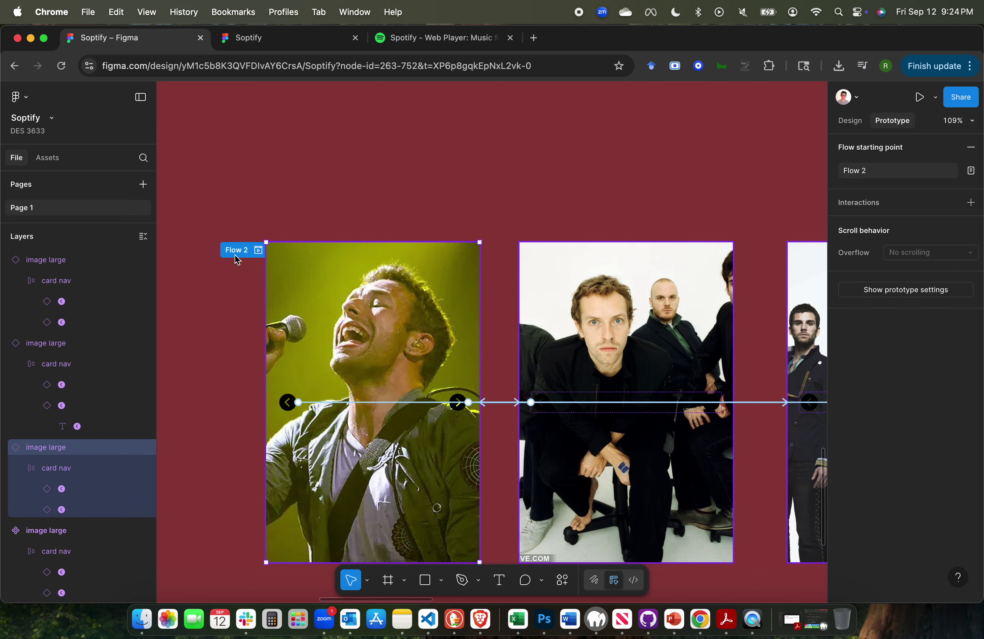
key("Delete")
key("super+z")
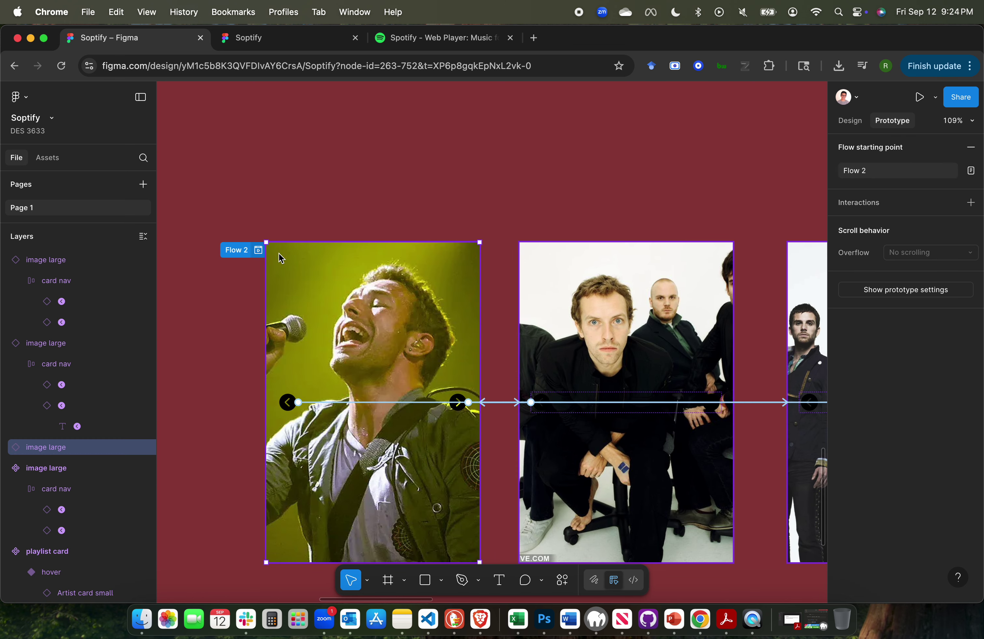
left_click(971, 148)
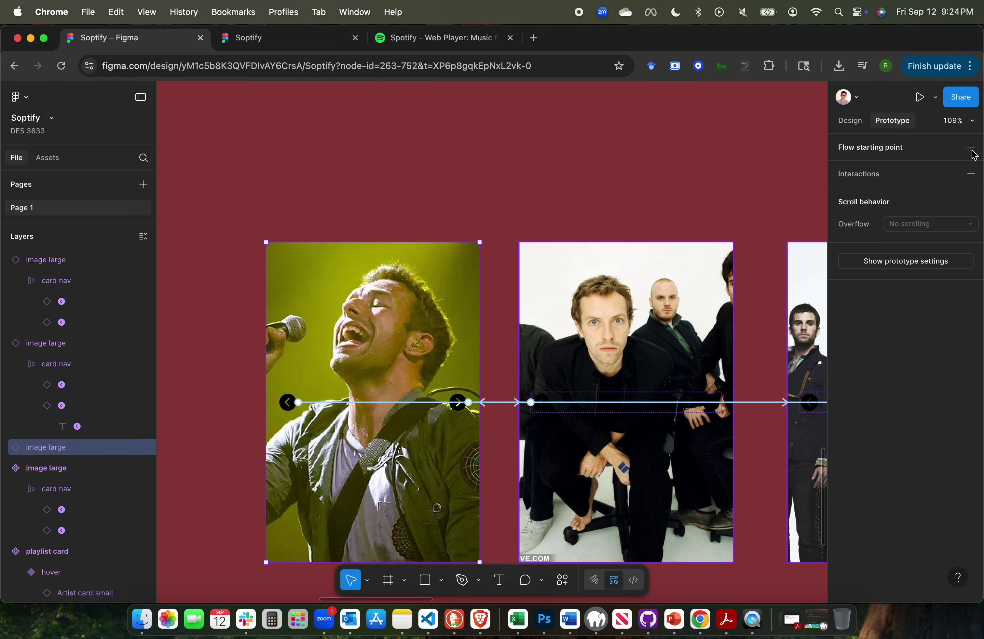
left_click(485, 160)
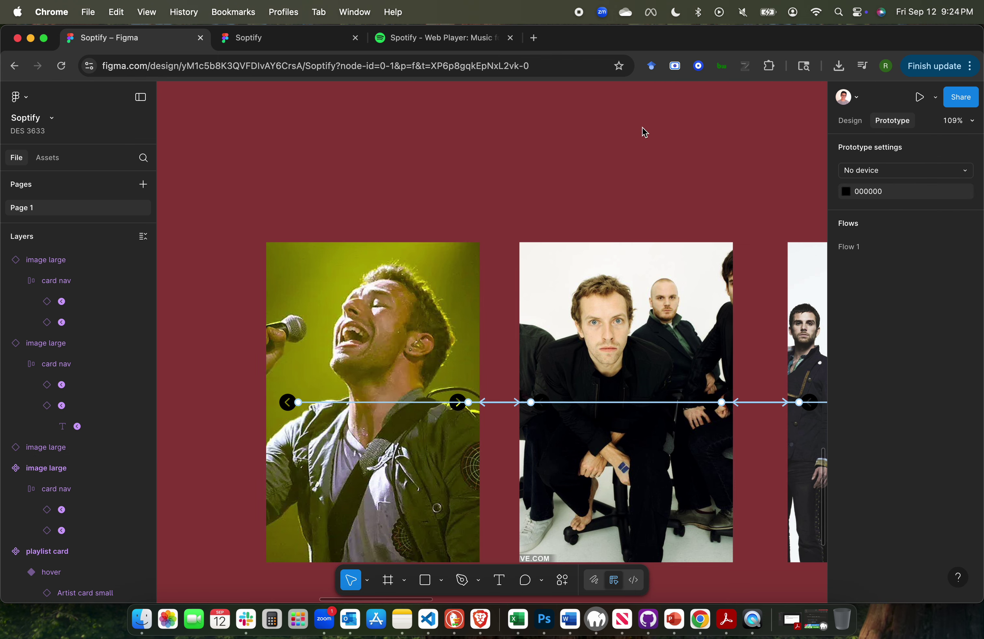
Select all three image large cards and show their design properties.
scroll(533, 199, "down", 5)
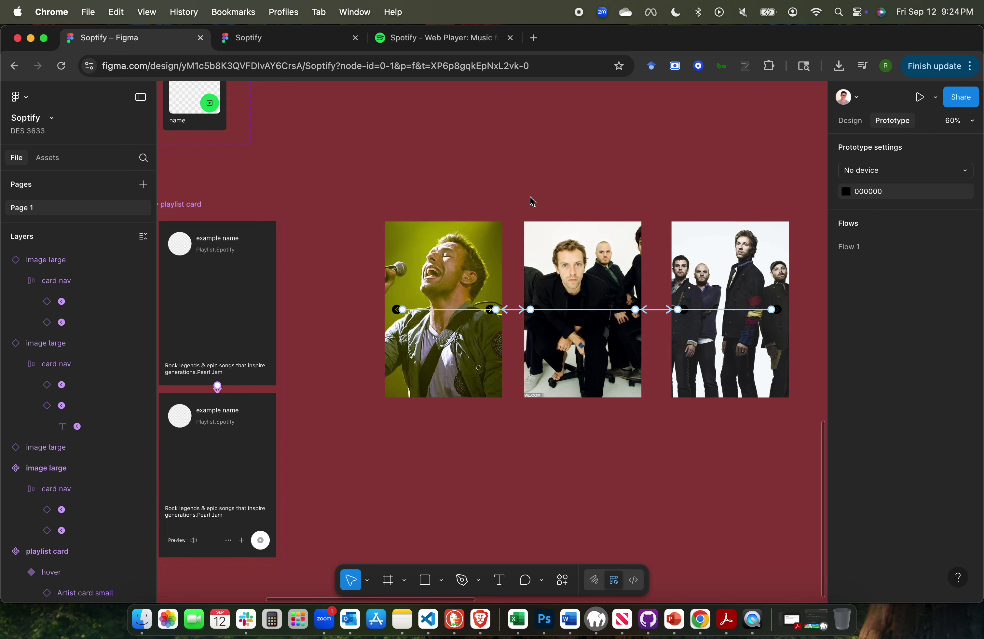
scroll(596, 281, "right", 3)
scroll(597, 281, "left", 3)
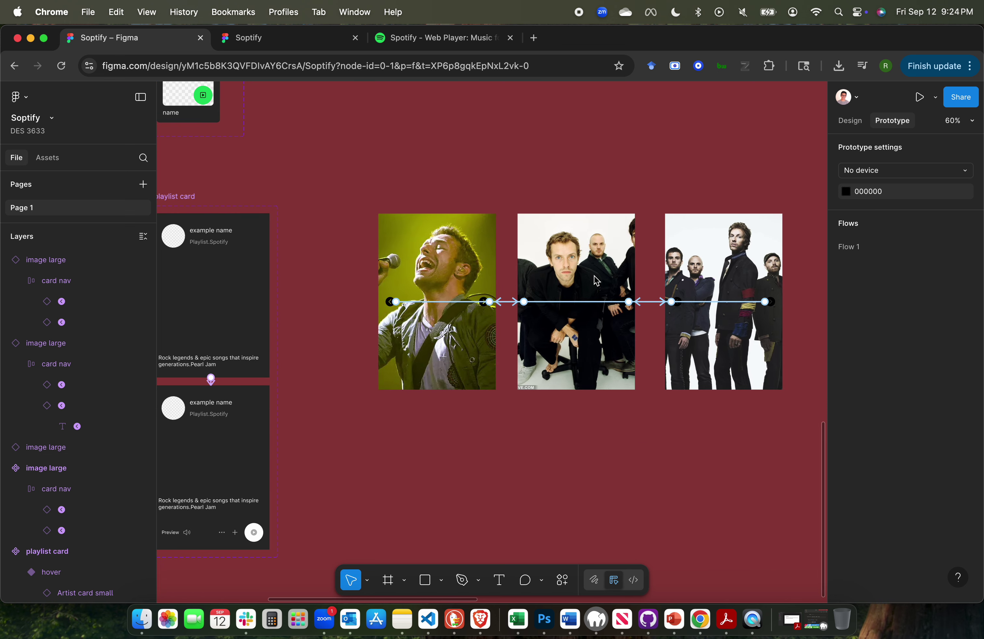
scroll(216, 274, "left", 3)
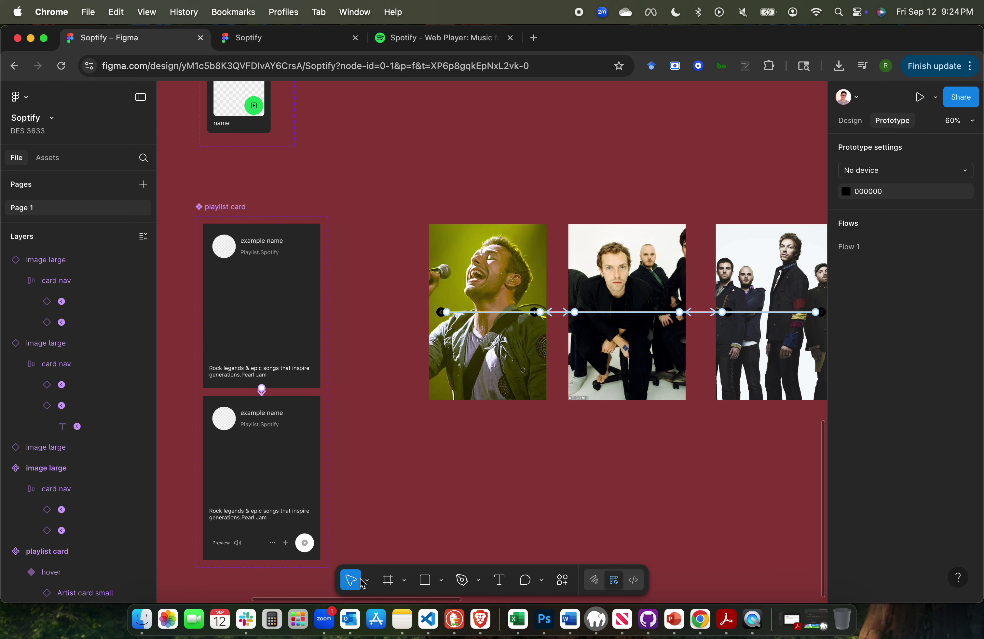
left_click(484, 244)
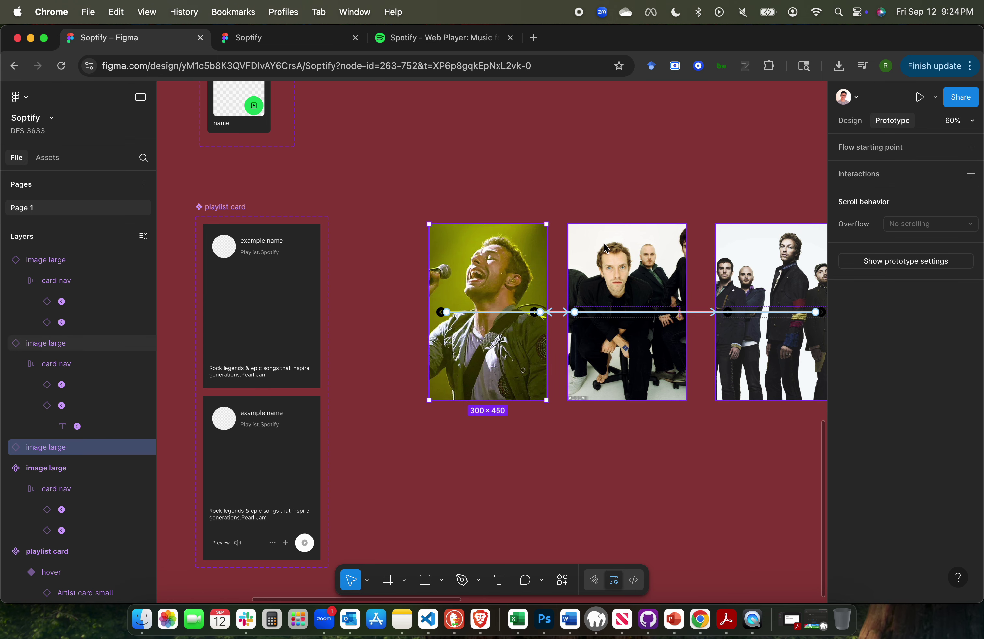
left_click(614, 248, "shift")
left_click(741, 251, "shift")
left_click(849, 121)
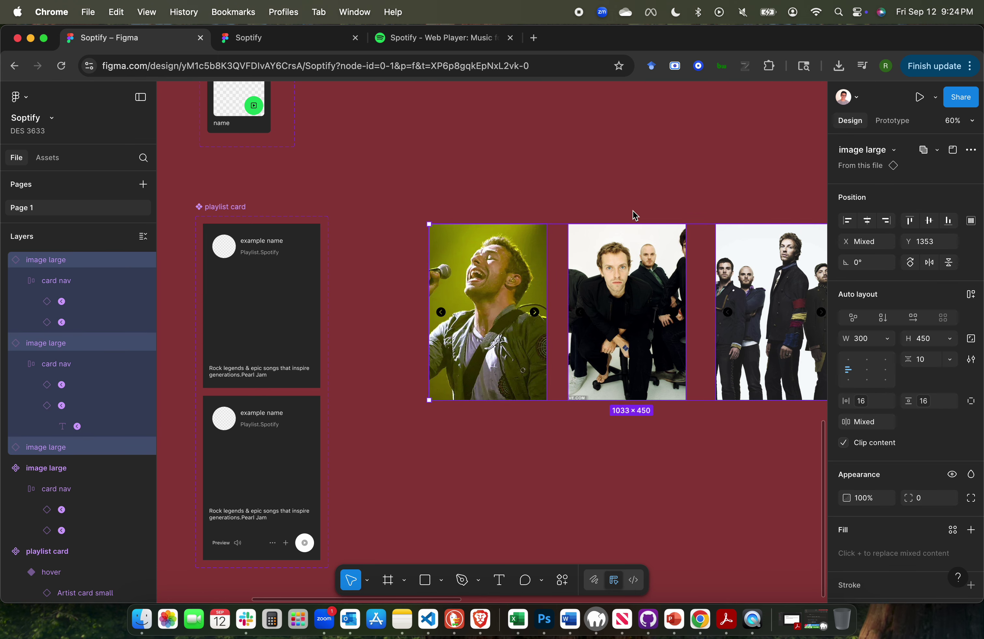
scroll(633, 215, "right", 4)
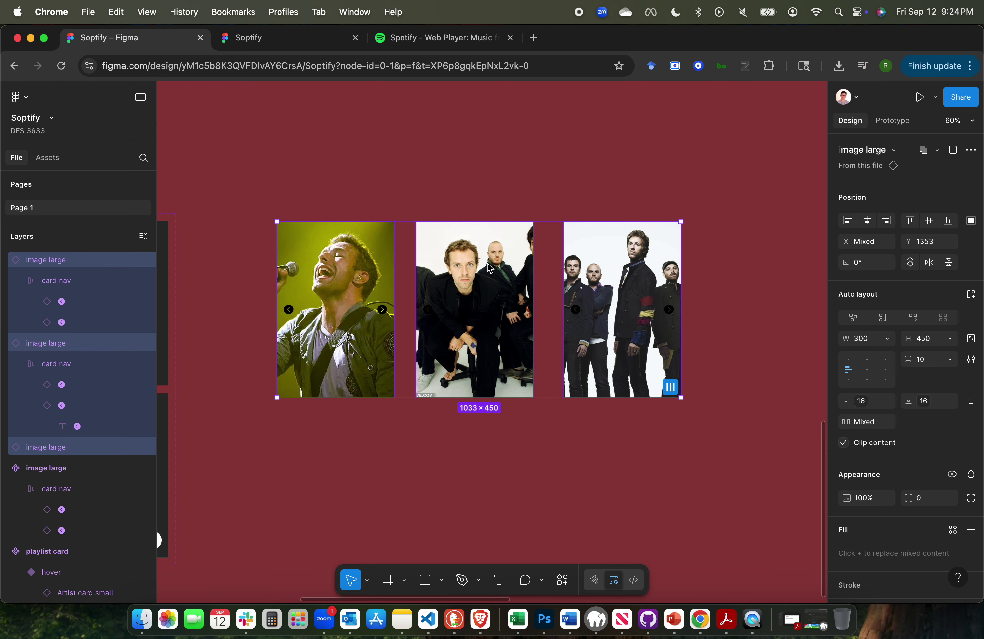
Combine the three image large cards into a single component set.
left_click(312, 148)
left_click(330, 260)
left_click(475, 261, "shift")
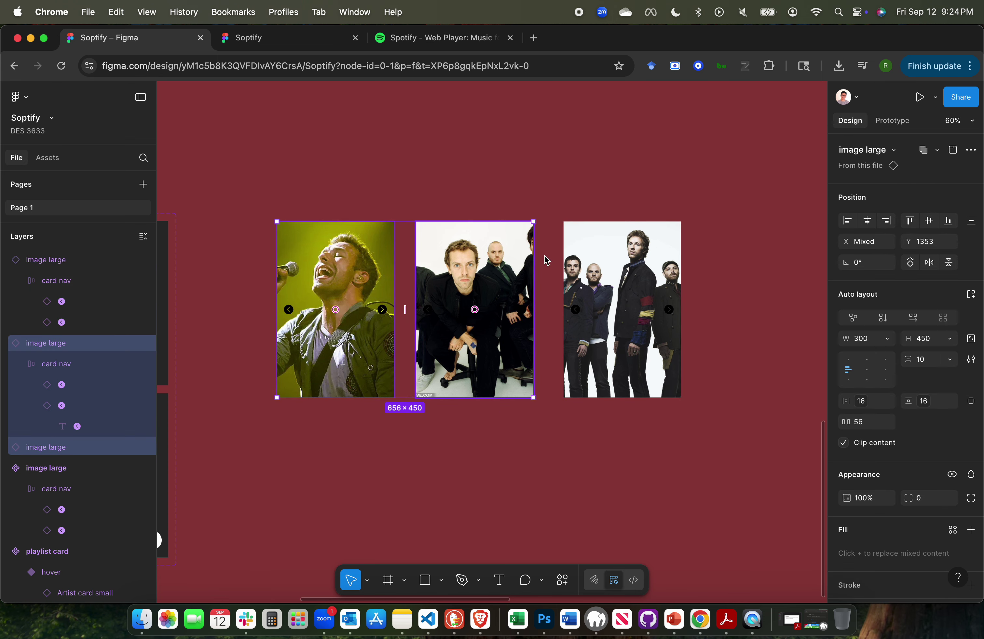
left_click(579, 261, "shift")
right_click(580, 260)
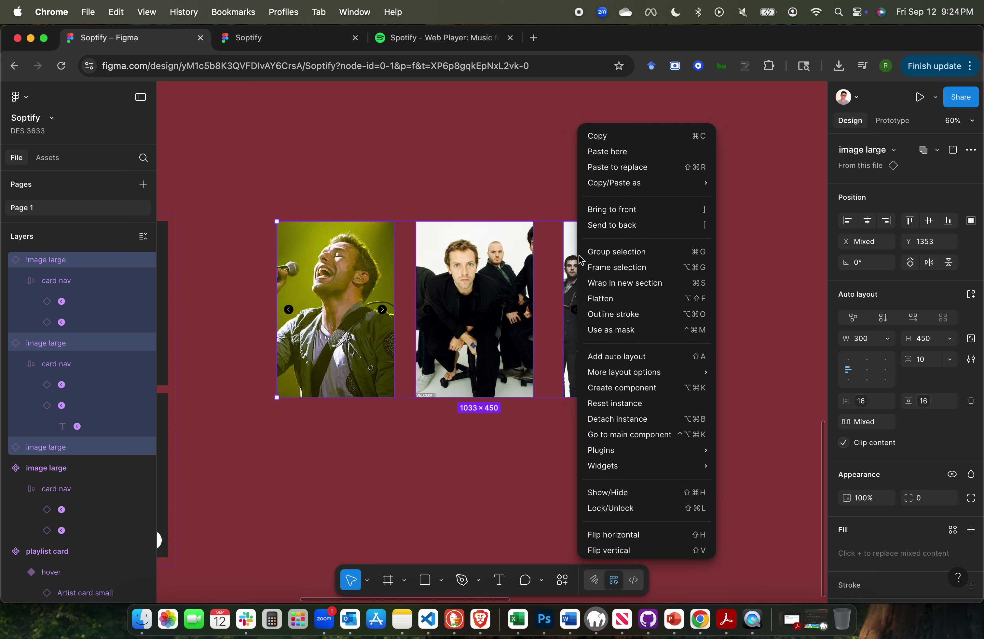
left_click(939, 156)
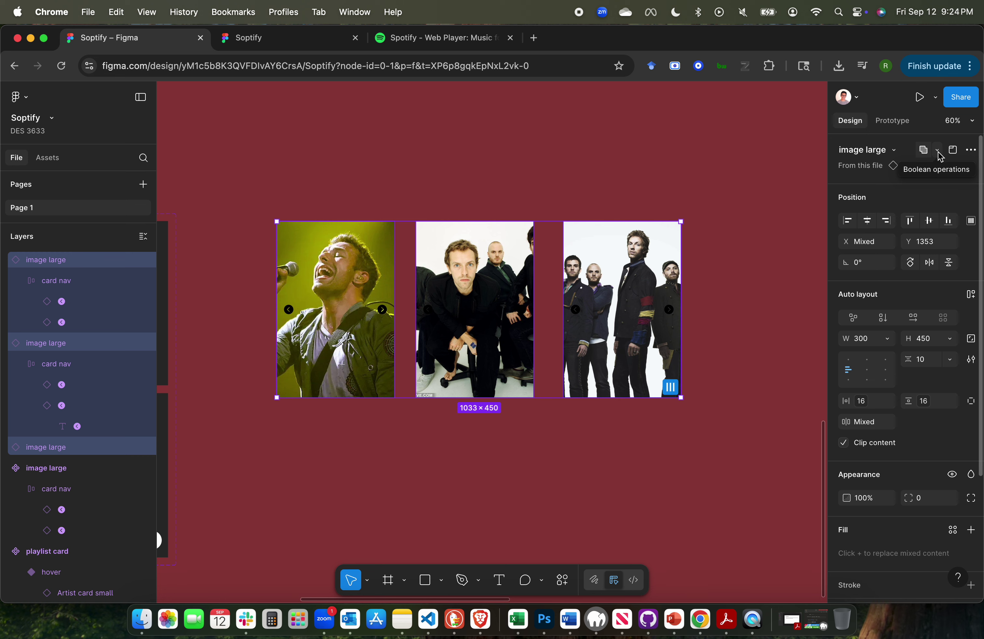
left_click(938, 151)
left_click(939, 154)
left_click(970, 151)
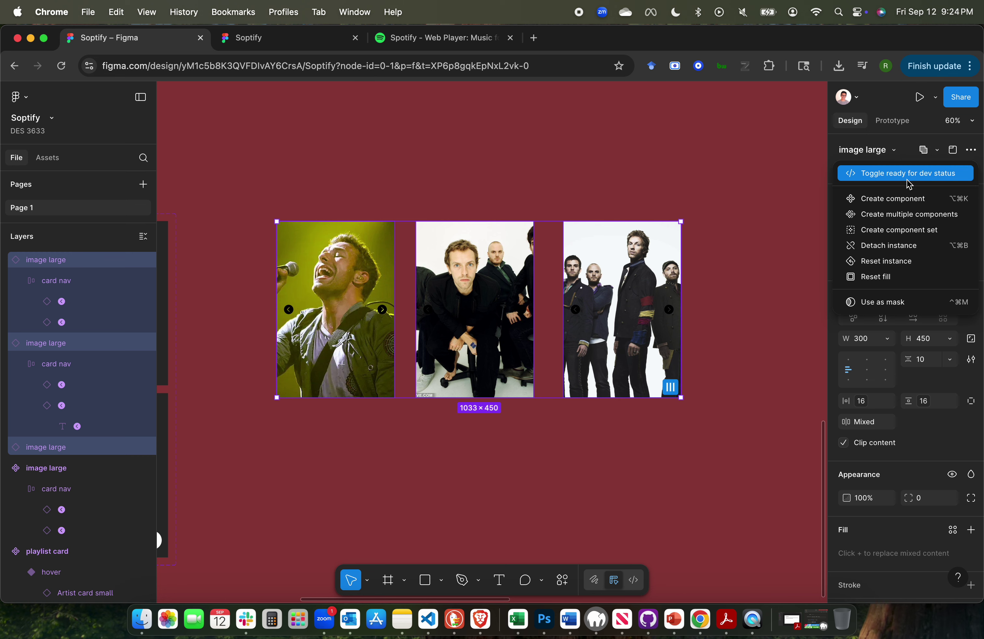
left_click(897, 230)
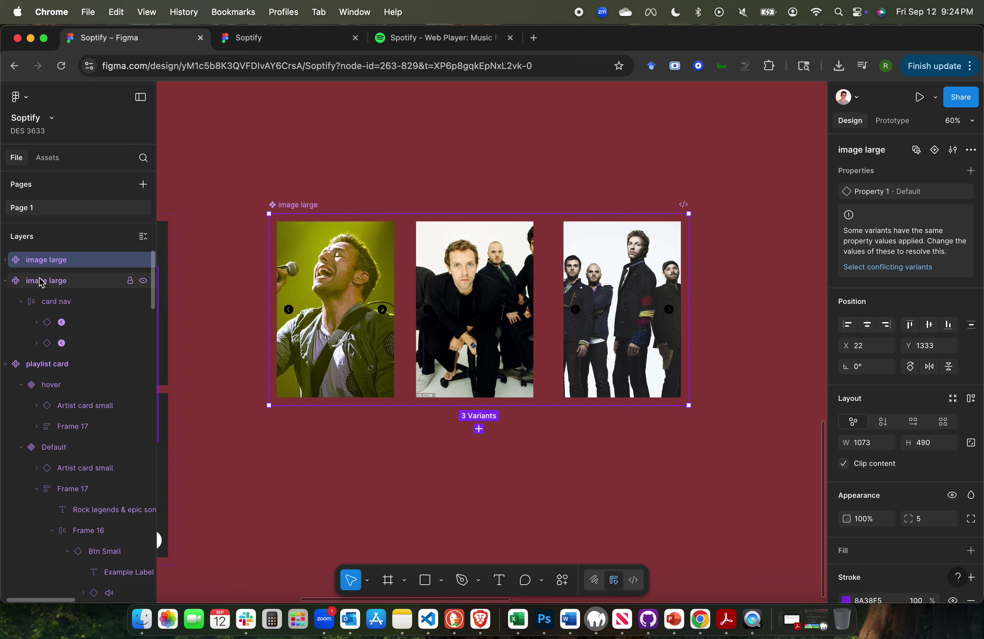
Expand the new component set's layers and set the first card variant's Property 1 value to img1.
left_click(5, 260)
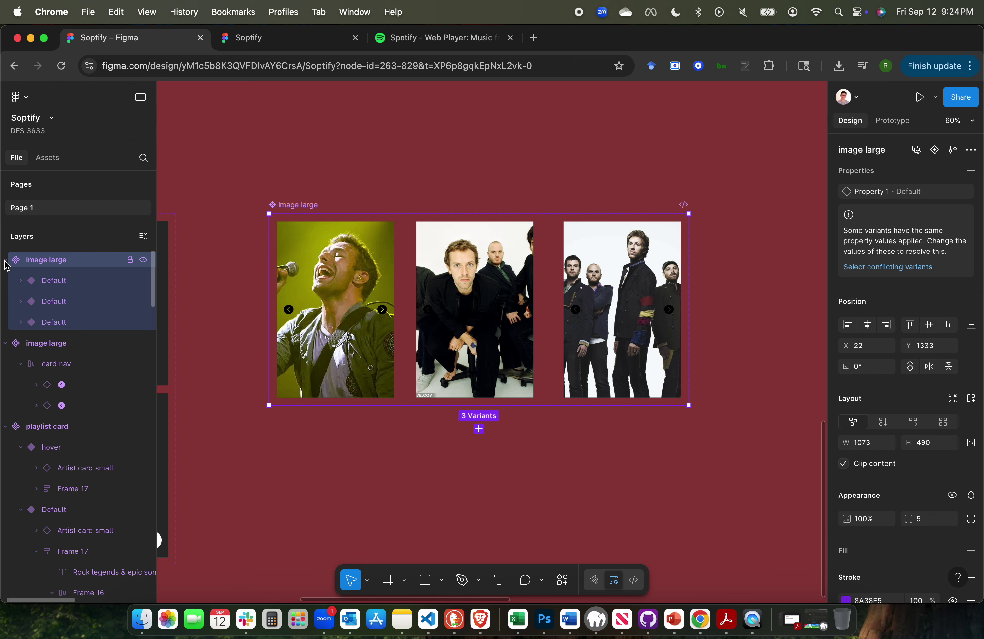
left_click(49, 284)
left_click(52, 301)
left_click(57, 338)
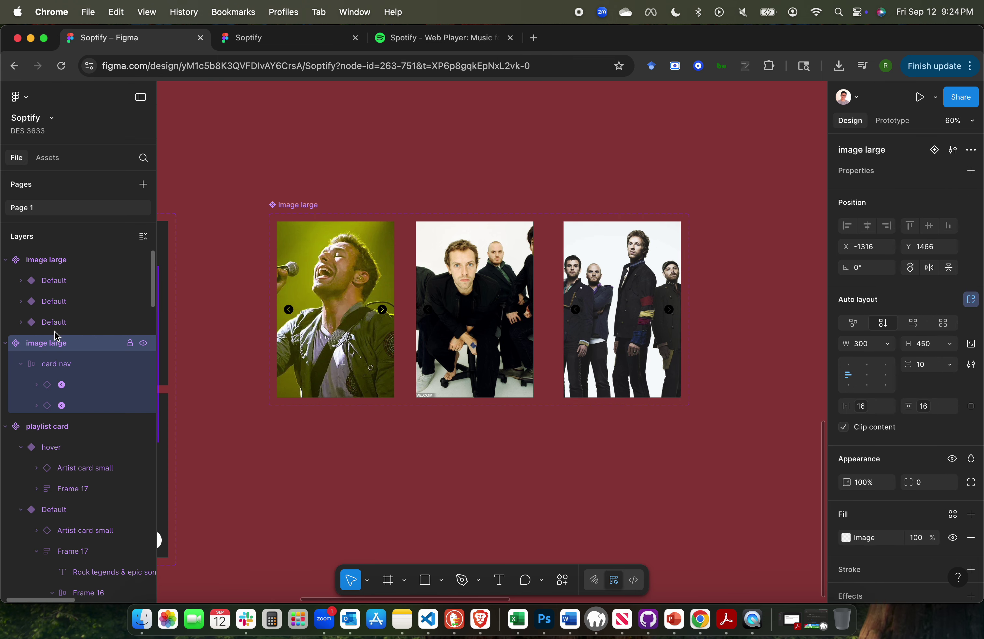
left_click(56, 283)
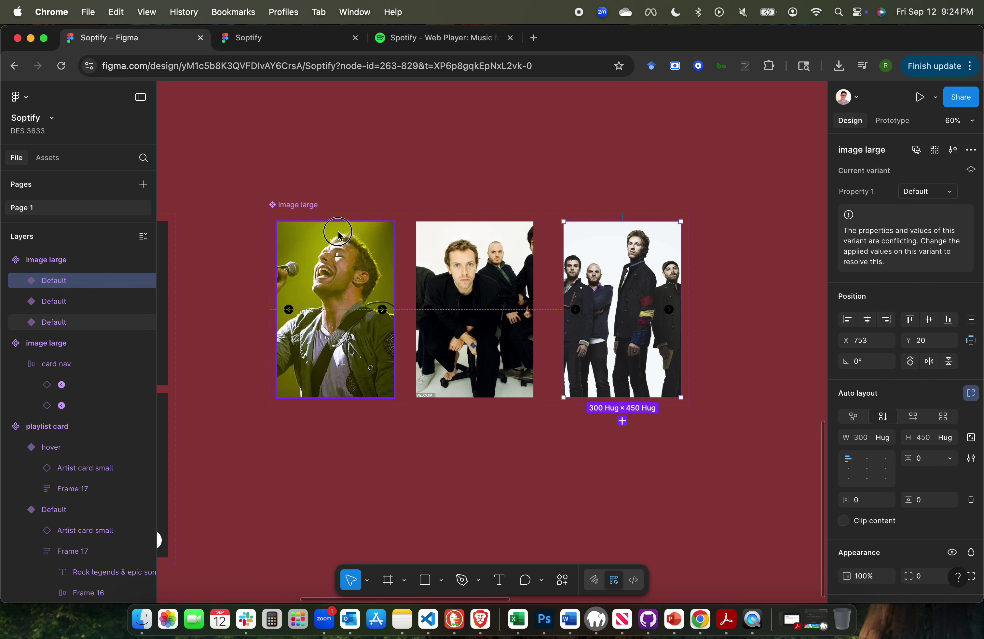
left_click(54, 323)
left_click(916, 193)
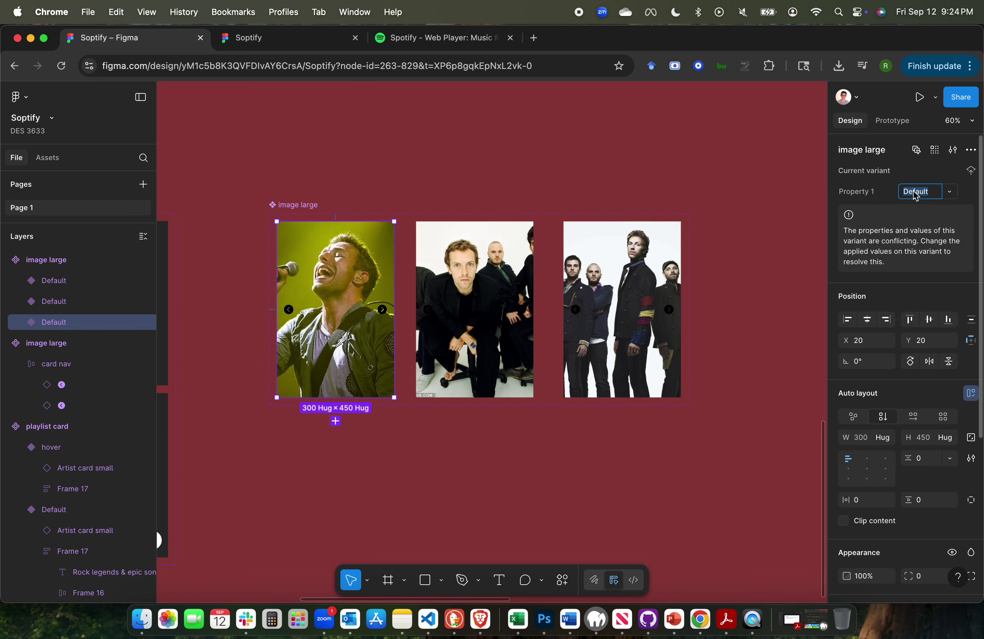
type("imh1")
key("Return")
Set the middle card variant's Property 1 value to img2.
left_click(52, 302)
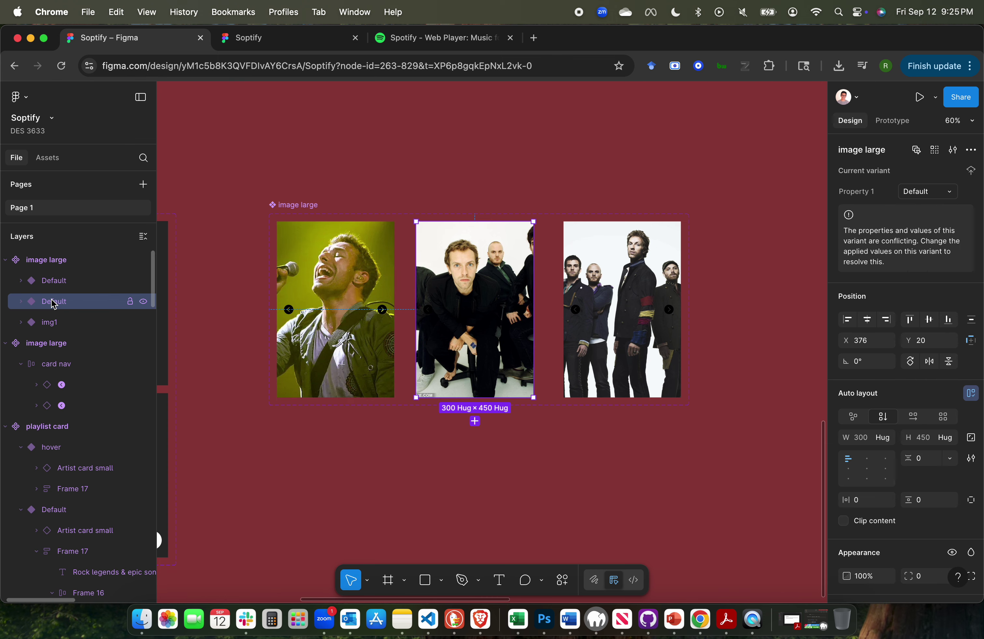
left_click(925, 194)
type("im")
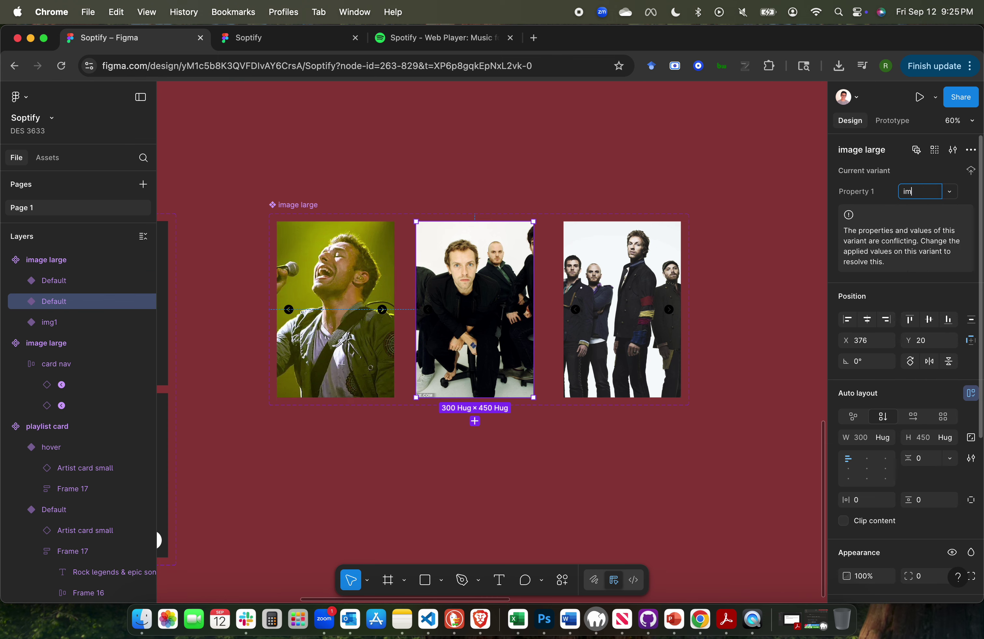
type("g2")
key("Return")
Set the third card variant's Property 1 value to img3.
left_click(71, 282)
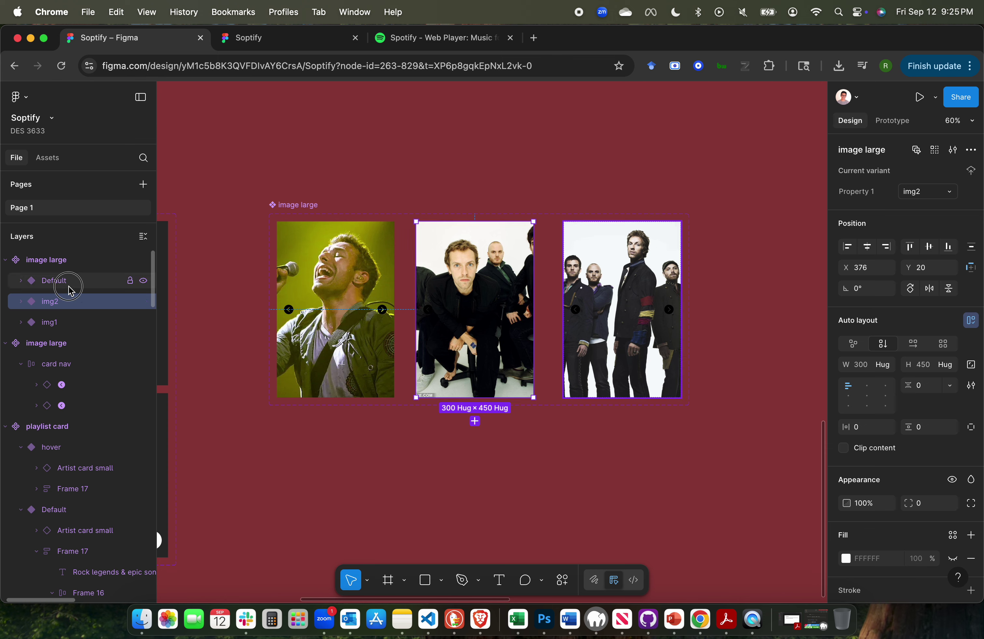
left_click(925, 194)
type("im")
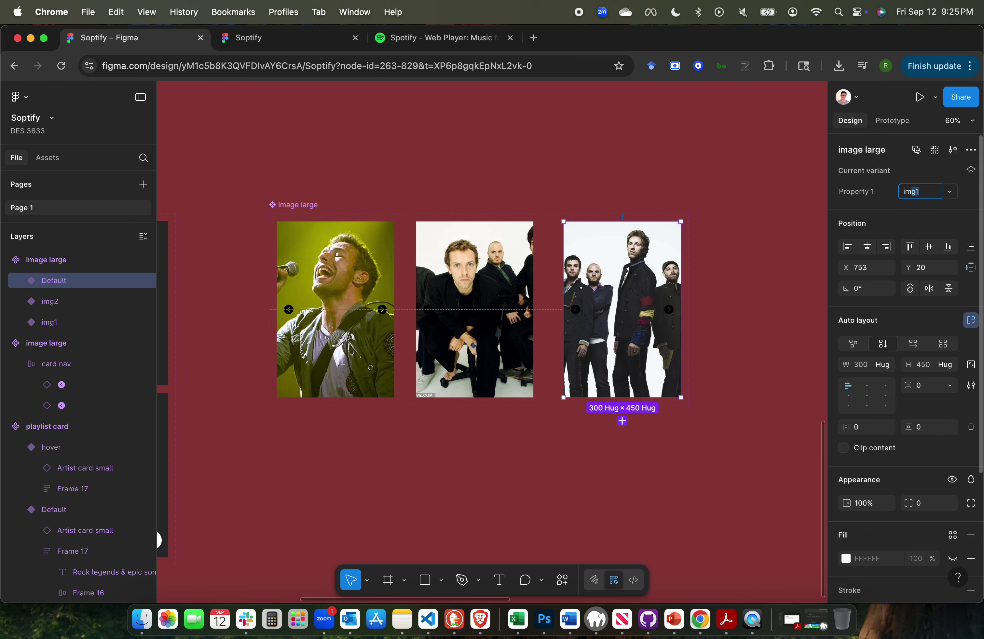
type("g3")
key("Return")
left_click(457, 88)
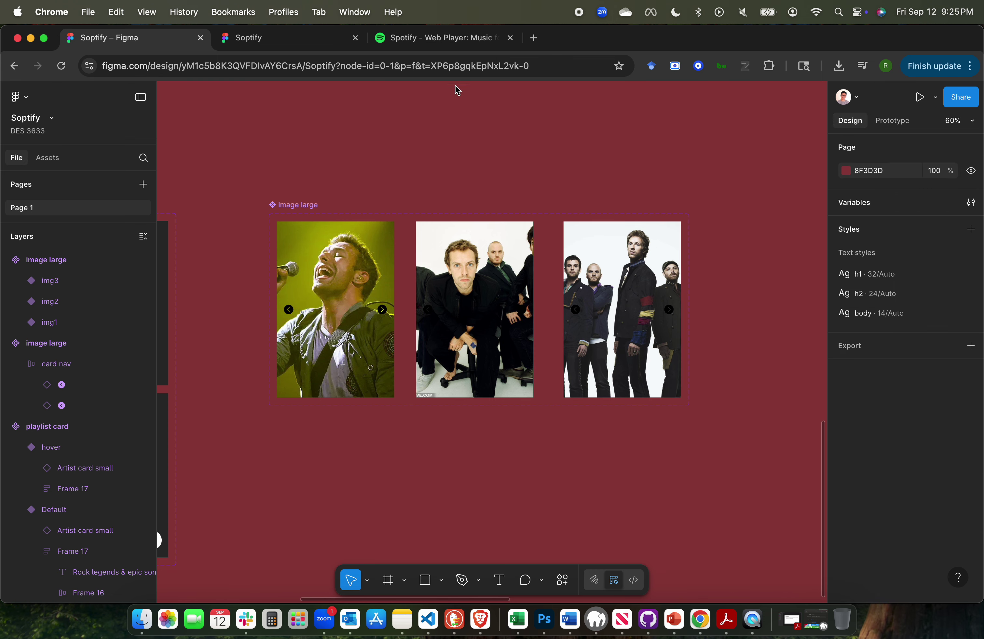
Link the img1 variant's right arrow to the img2 variant with an on-click Change to interaction.
scroll(382, 286, "up", 5)
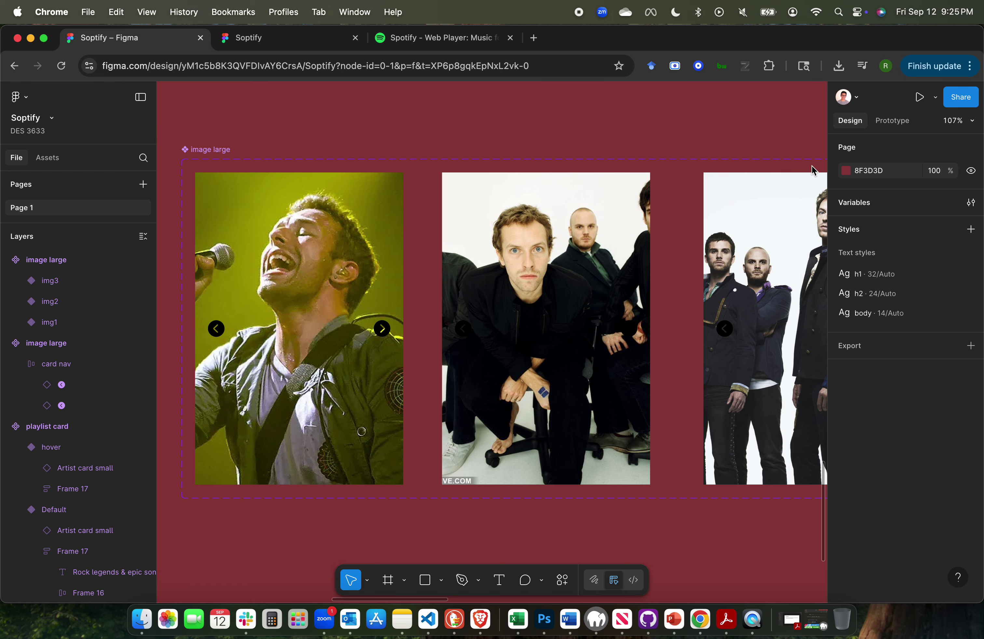
left_click(894, 121)
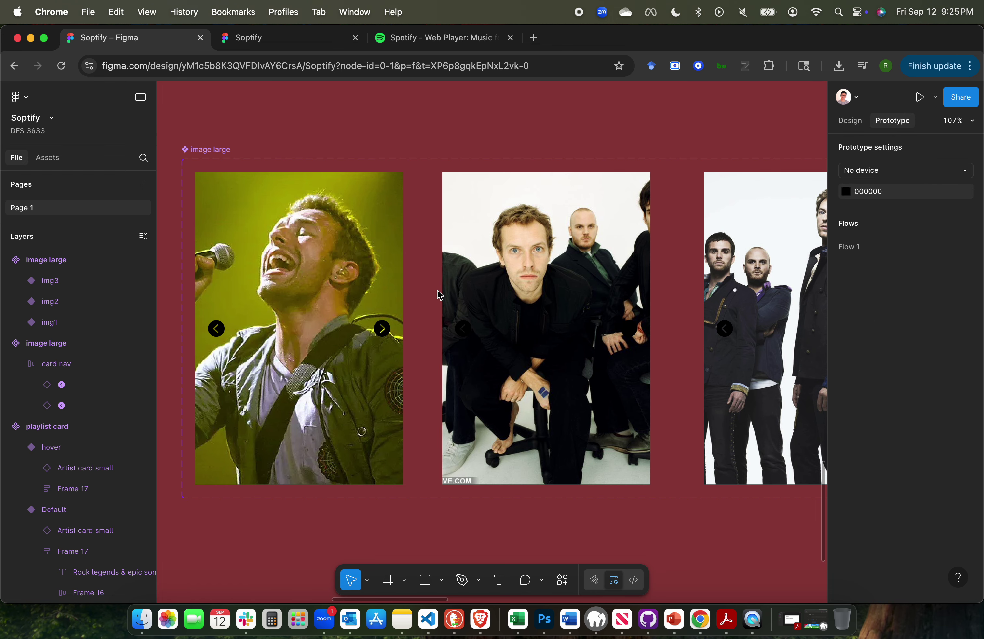
scroll(438, 293, "up", 4)
left_click(363, 348)
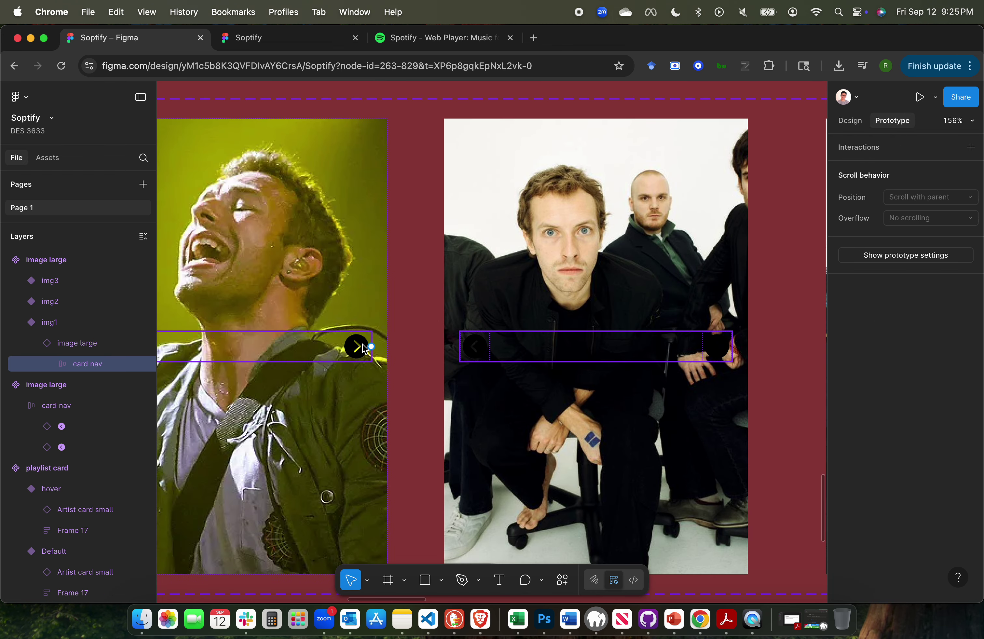
left_click(357, 348)
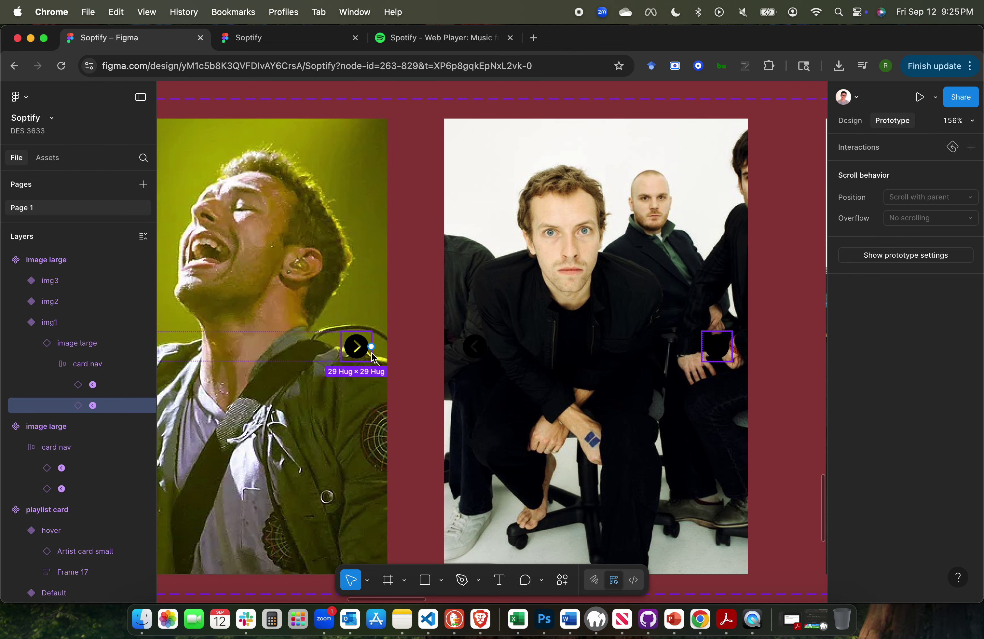
mouse_move(361, 346)
scroll(359, 342, "left", 2)
scroll(359, 342, "down", 3)
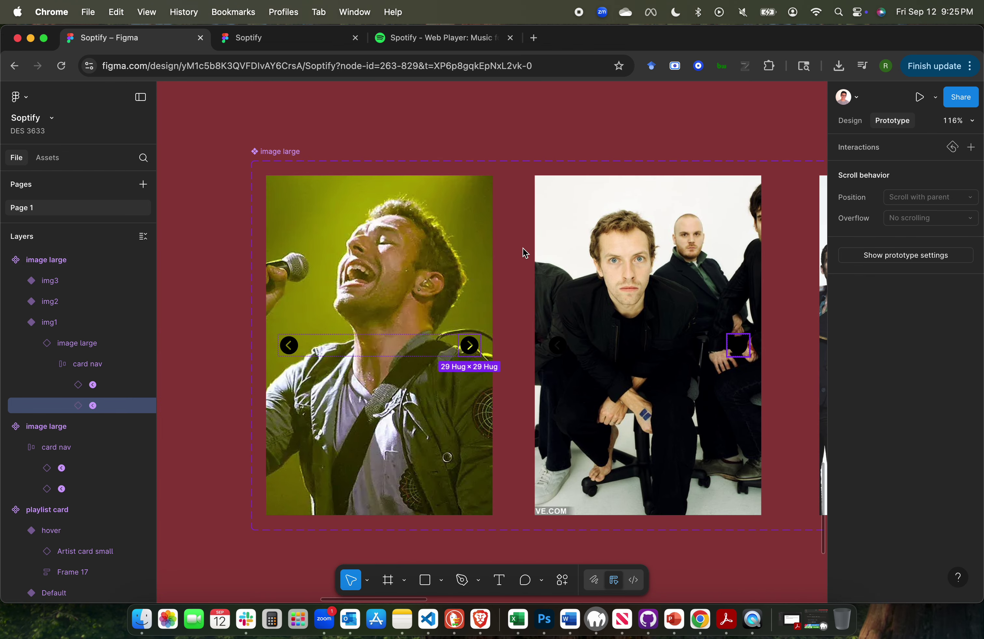
scroll(524, 249, "down", 1)
scroll(523, 248, "up", 5)
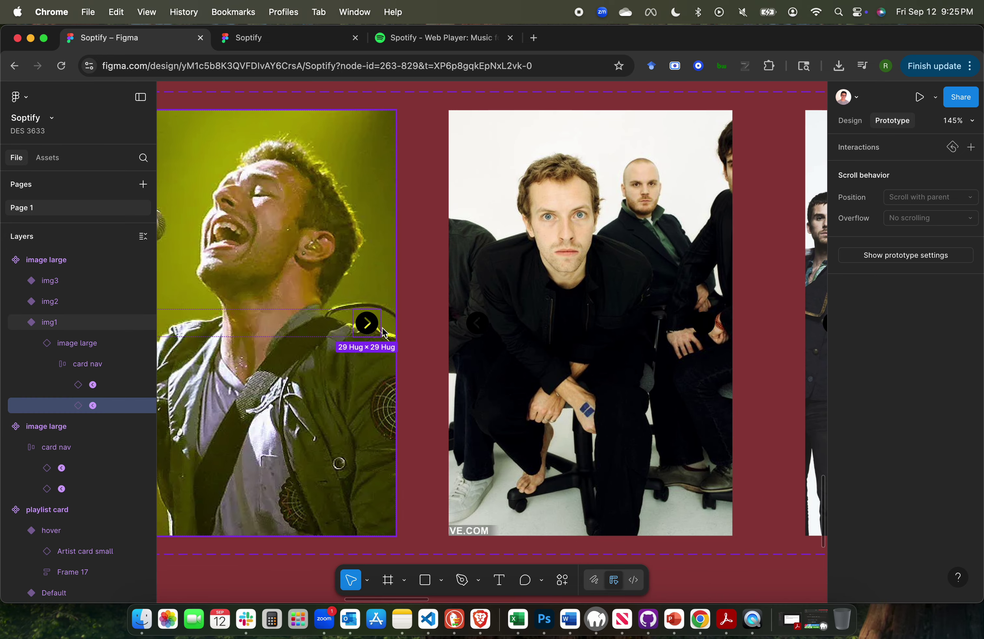
mouse_move(376, 314)
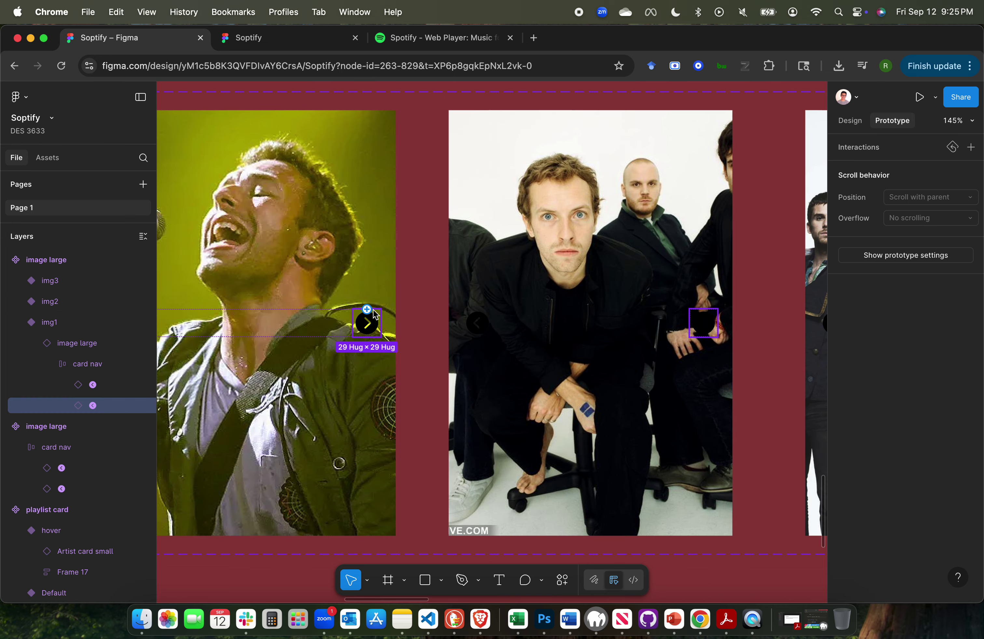
scroll(378, 320, "up", 3)
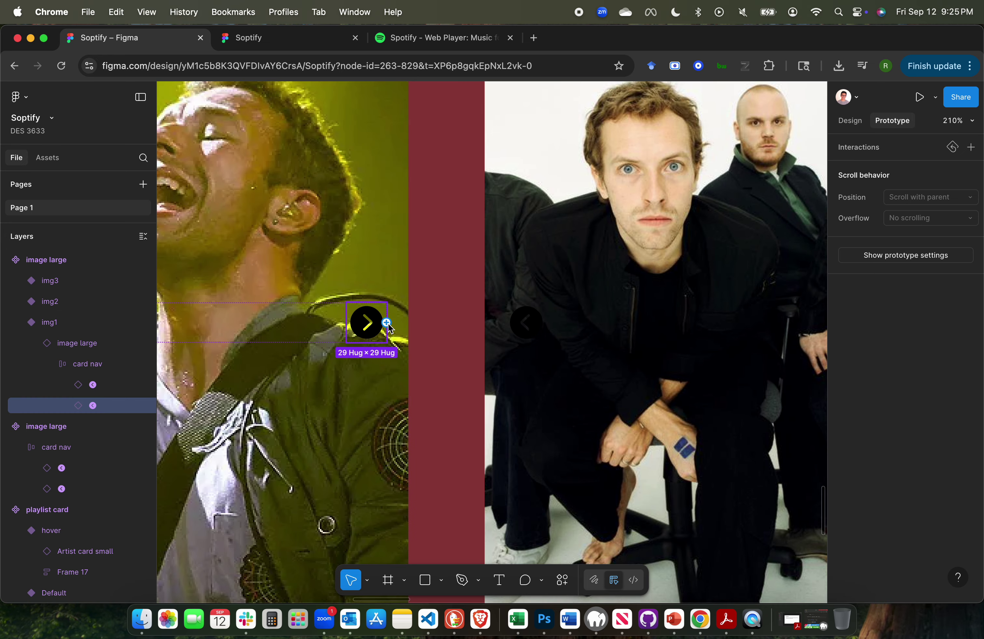
scroll(386, 326, "down", 5)
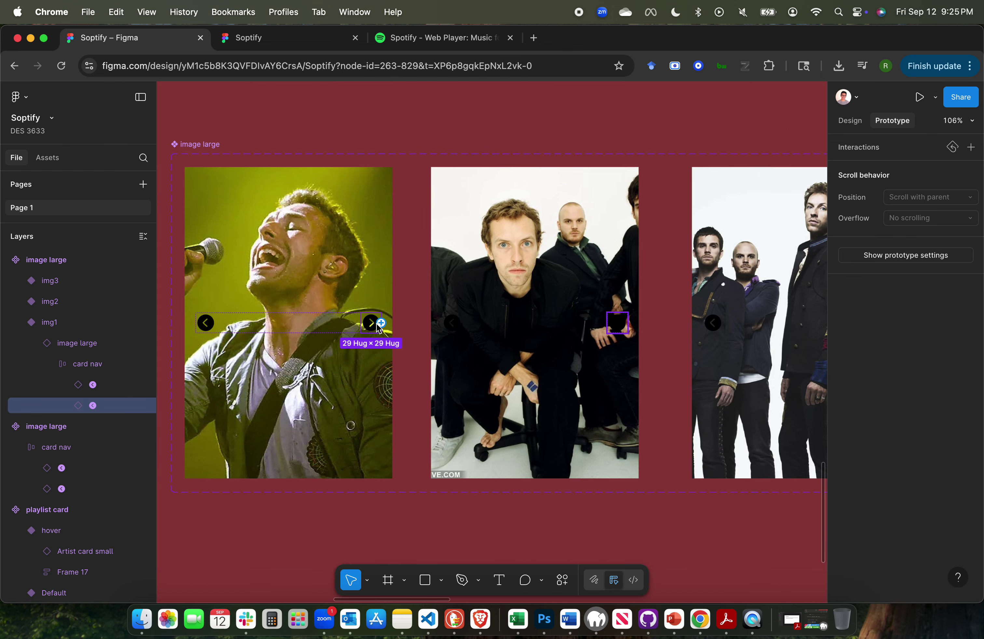
left_click_drag(381, 326, 477, 319)
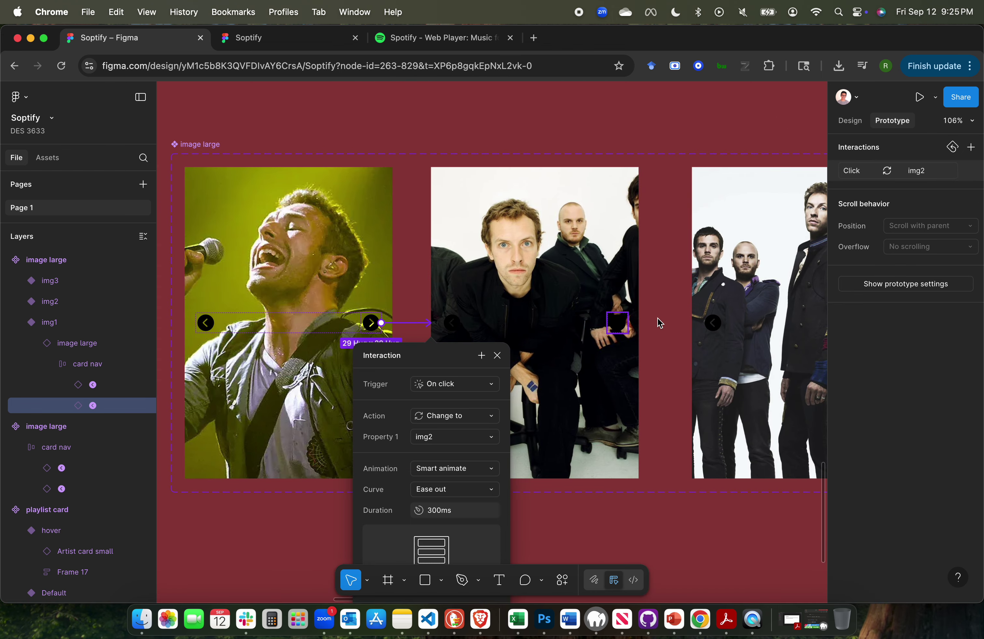
Link the img2 variant's right arrow to the img3 variant with an on-click Change to interaction.
left_click(623, 327)
double_click(622, 327)
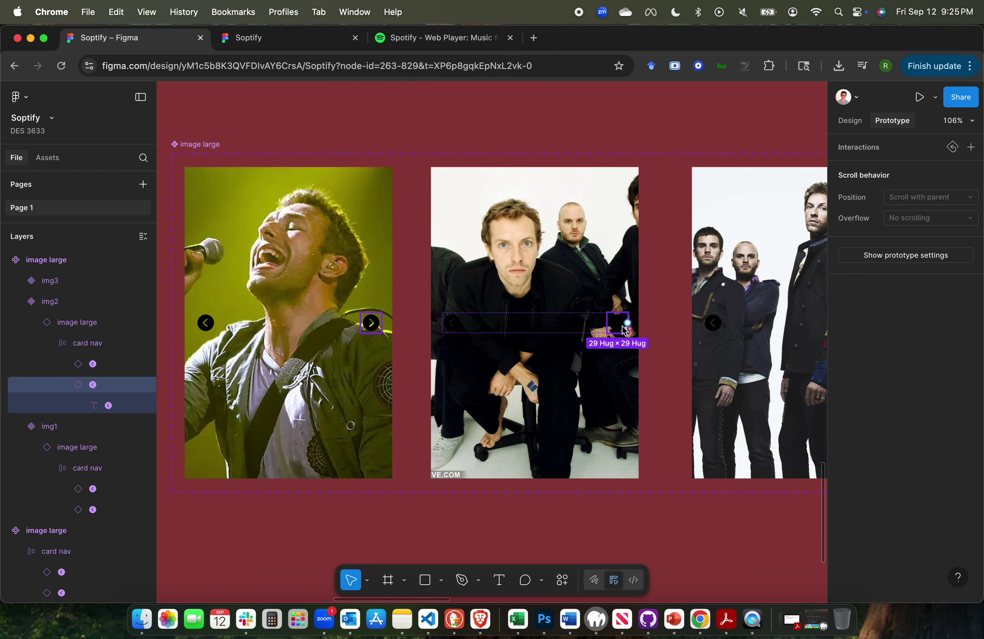
left_click_drag(627, 323, 718, 338)
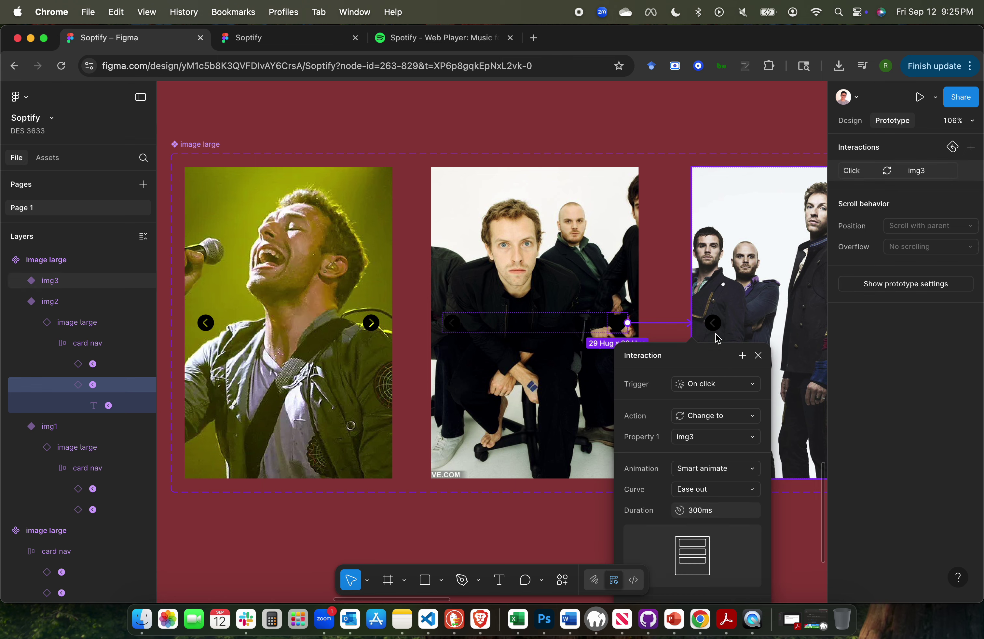
Link the img3 variant's left arrow back to img2 and the img2 variant's left arrow back to img1 with on-click interactions.
left_click(715, 328)
left_click(712, 328)
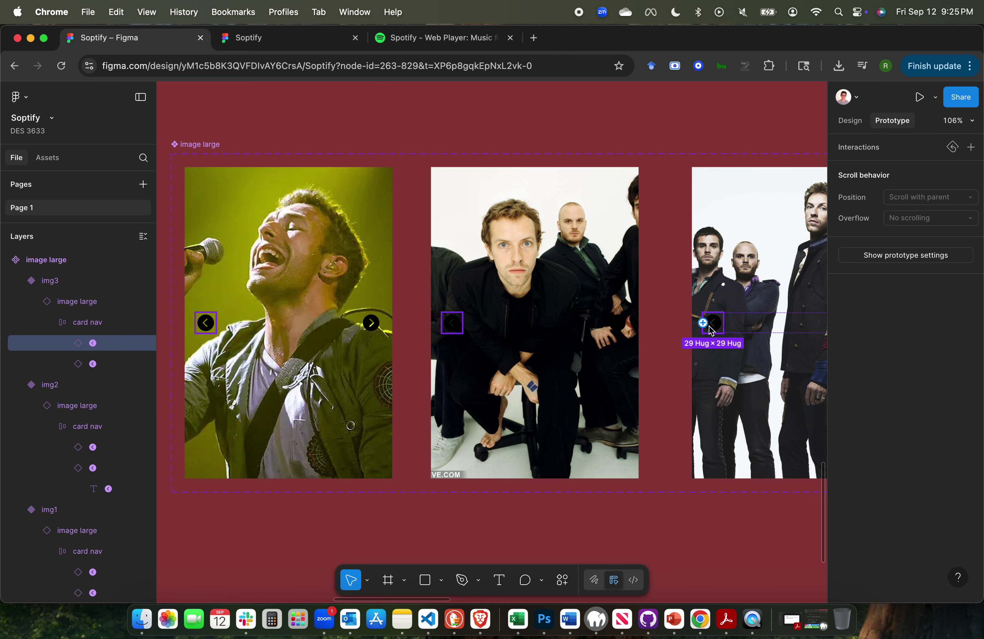
left_click_drag(703, 324, 343, 343)
left_click(457, 328)
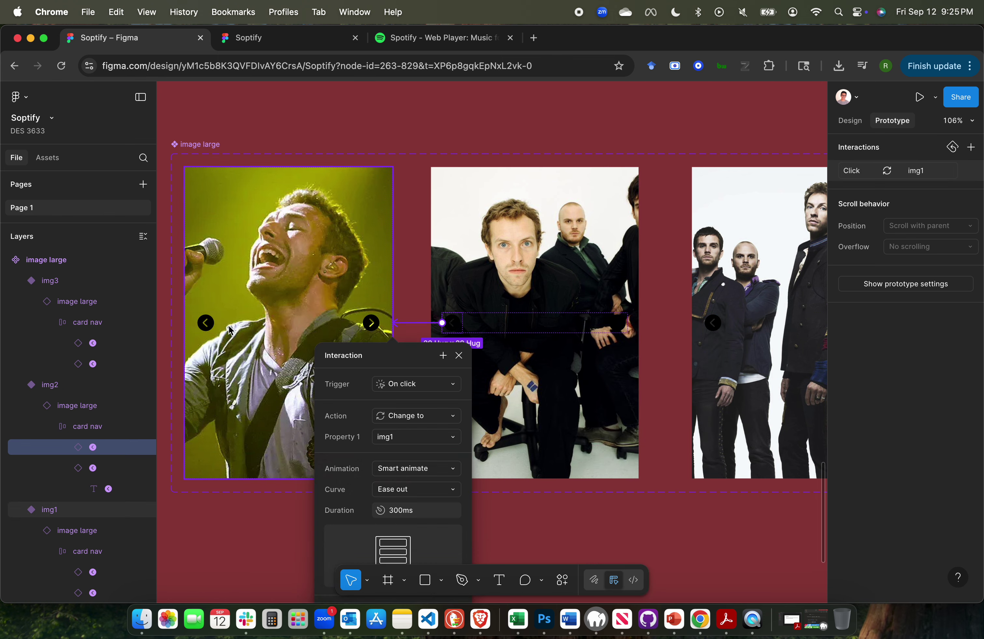
Link the img1 variant's left arrow to the img3 variant so that going backwards wraps around.
left_click(207, 324)
scroll(209, 322, "down", 5)
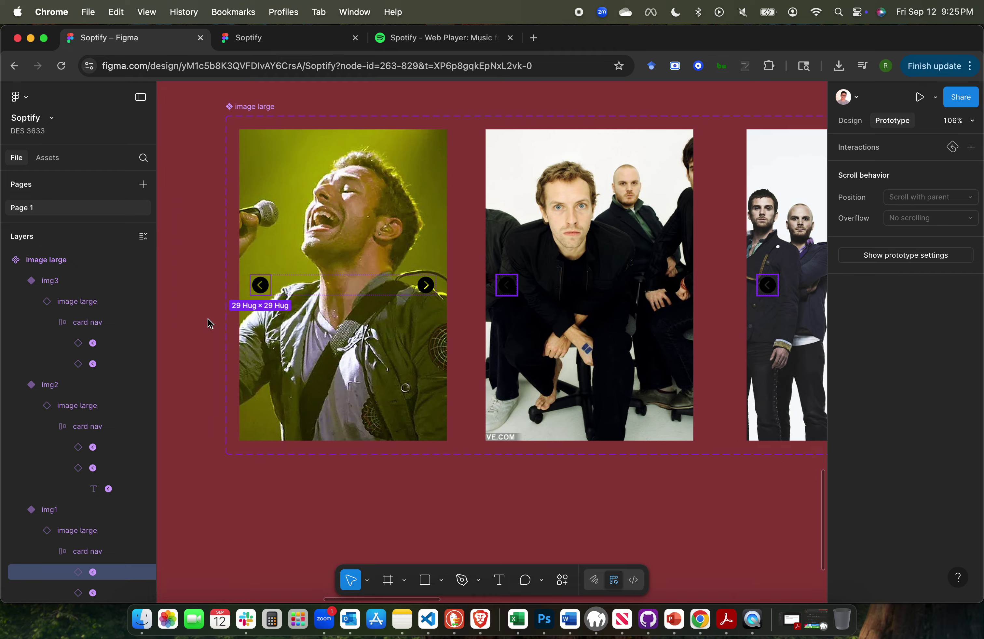
mouse_move(242, 300)
left_click_drag(240, 291, 659, 301)
Link the img3 variant's right arrow to the img1 variant with an on-click Change to interaction.
double_click(659, 302)
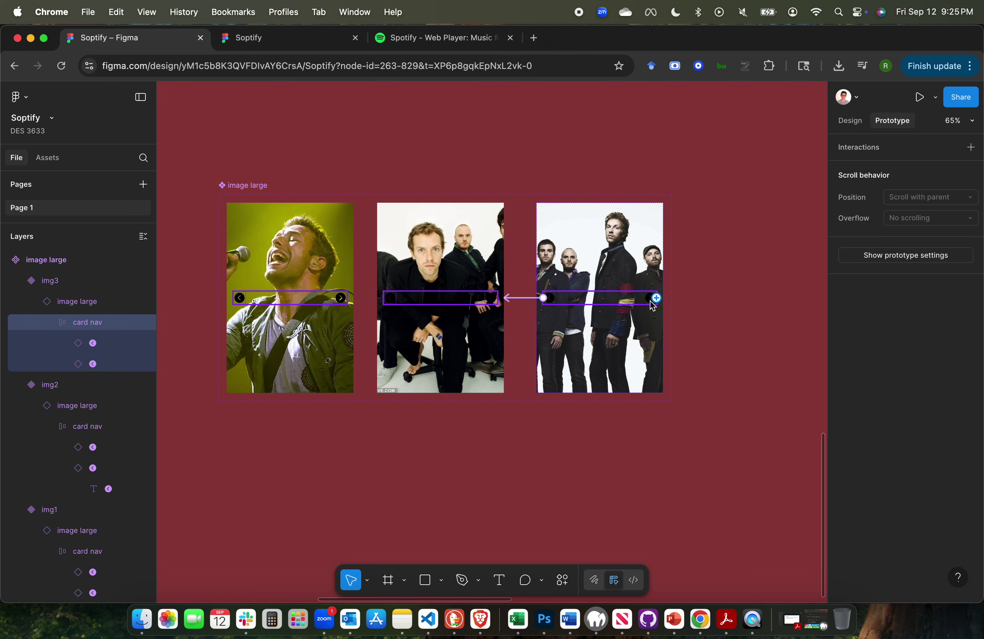
scroll(660, 301, "up", 2)
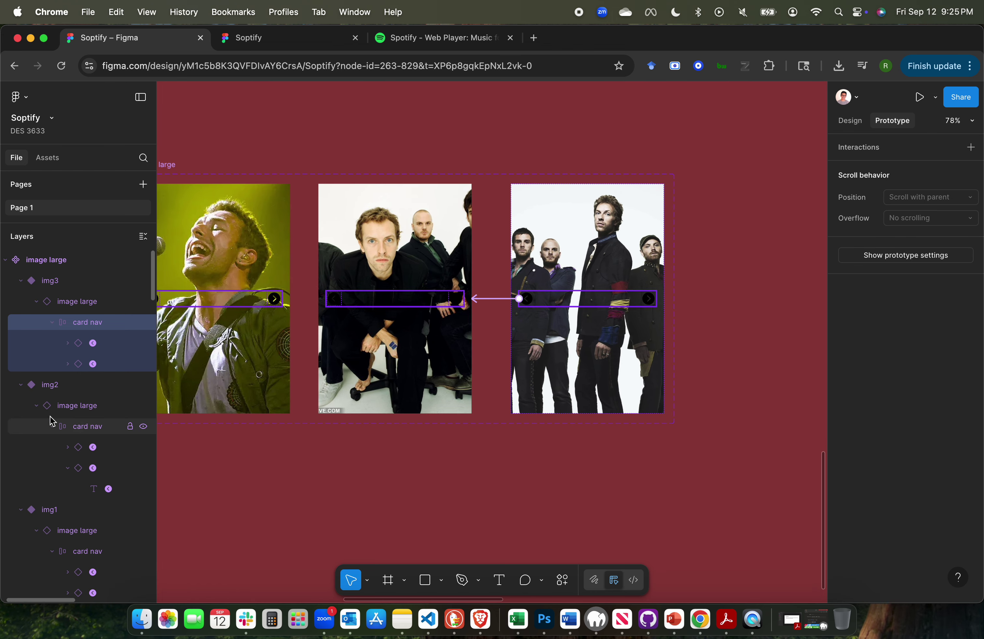
left_click(99, 365)
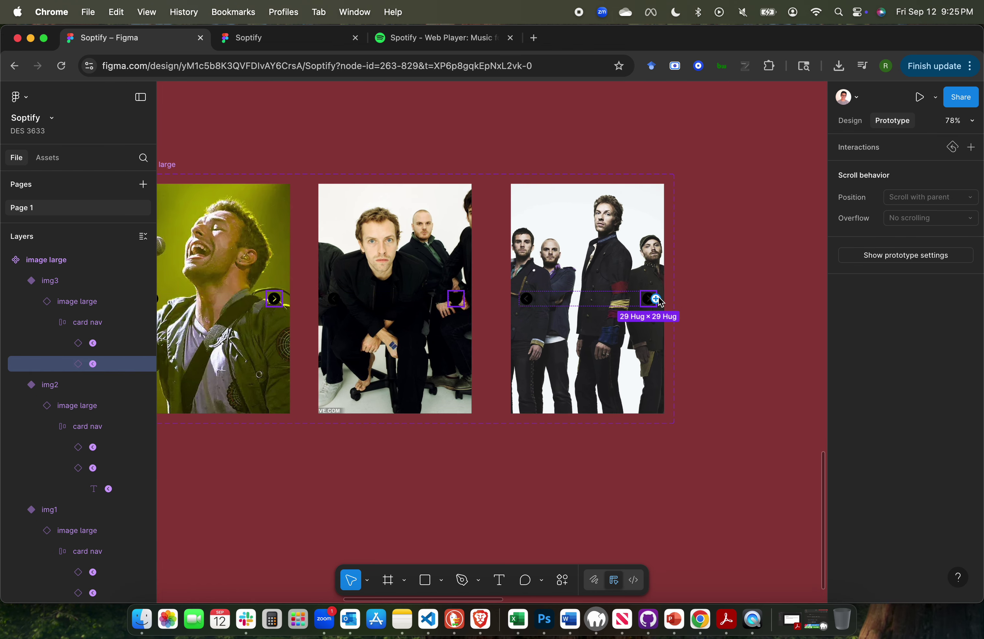
left_click_drag(660, 300, 286, 345)
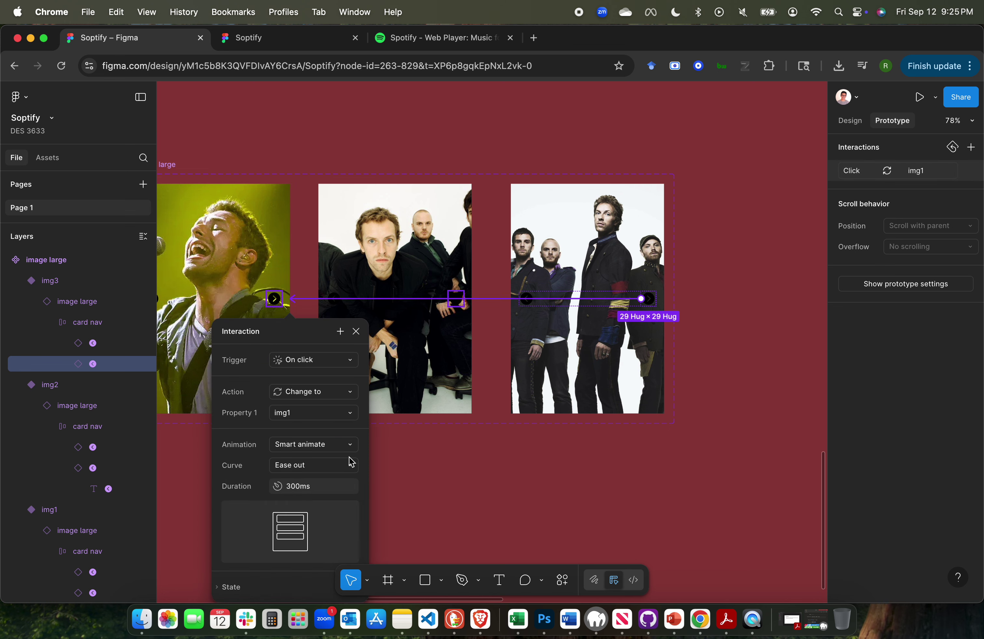
left_click(475, 483)
Rename the three-variant image large component set to slideshow.
scroll(476, 482, "down", 5)
scroll(476, 483, "up", 4)
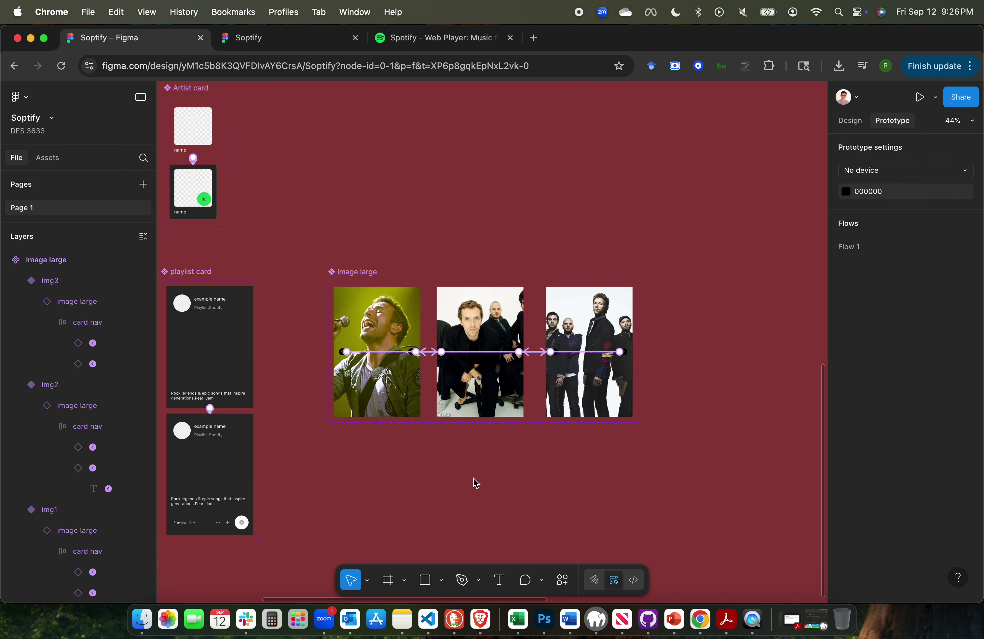
scroll(476, 482, "left", 5)
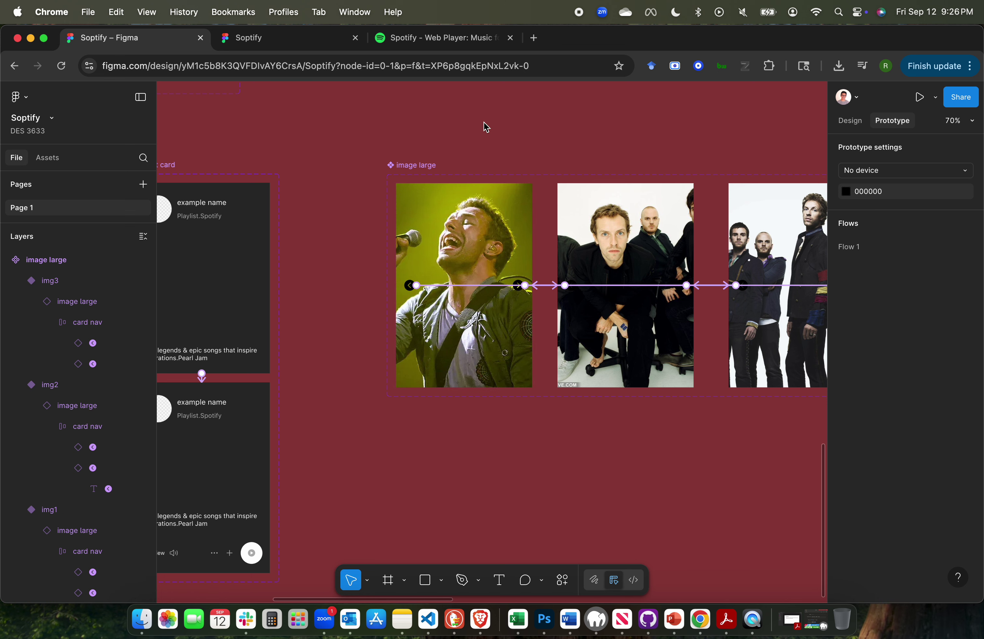
left_click(425, 172)
key("super+r")
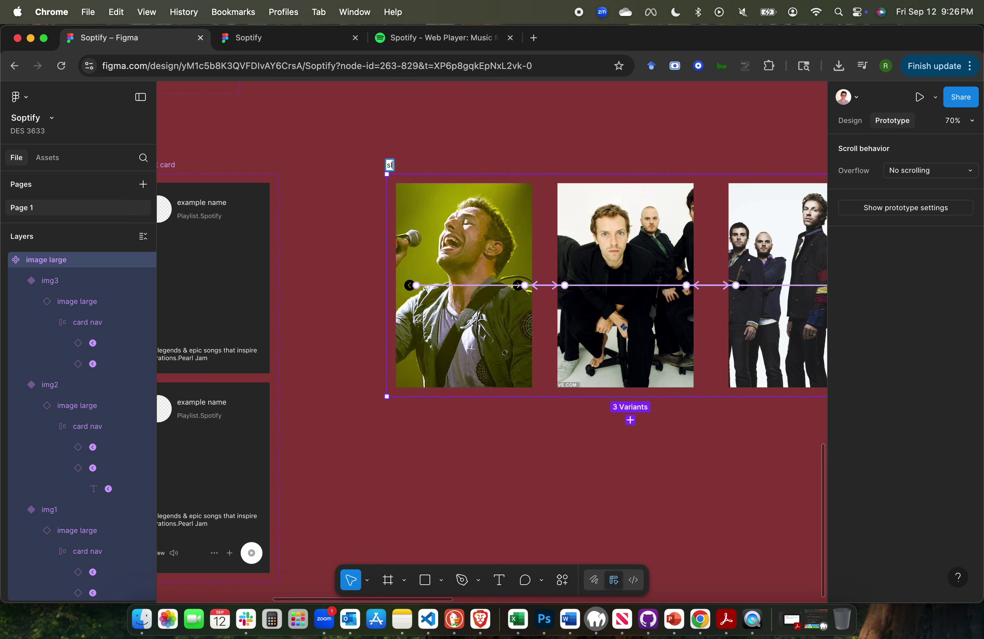
type("slideshow")
key("Return")
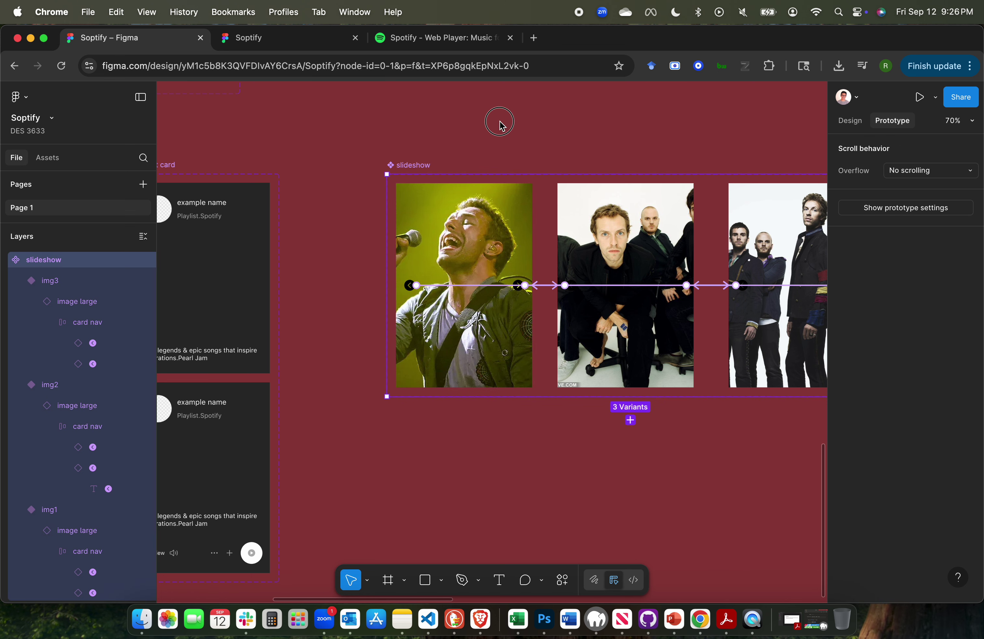
left_click(501, 125)
Search the assets for slideshow and place an instance of it on the canvas beside the playlist card.
scroll(501, 125, "left", 2)
scroll(501, 124, "left", 3)
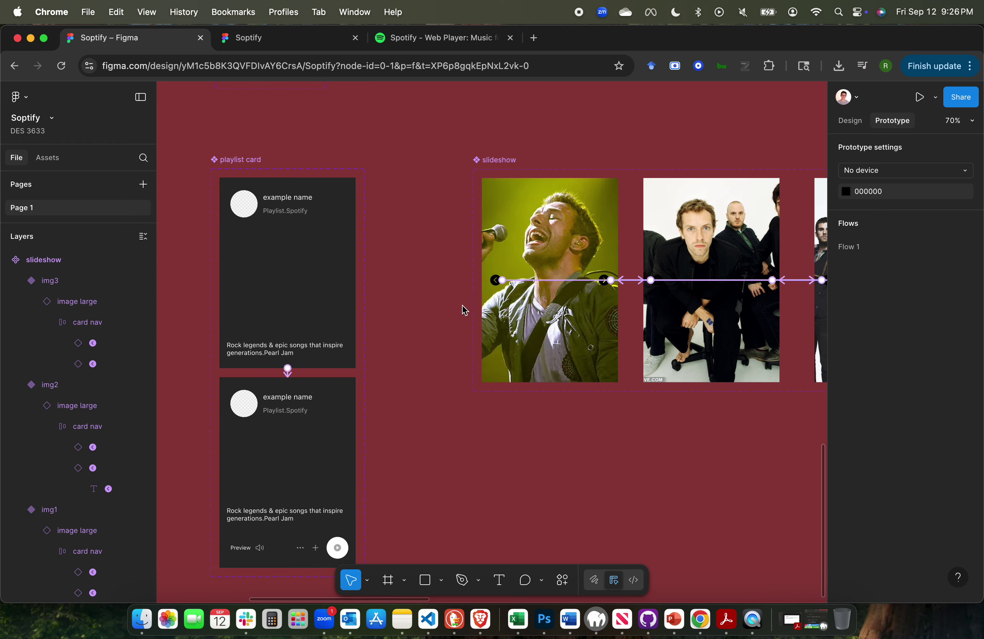
left_click(509, 166)
left_click(500, 165)
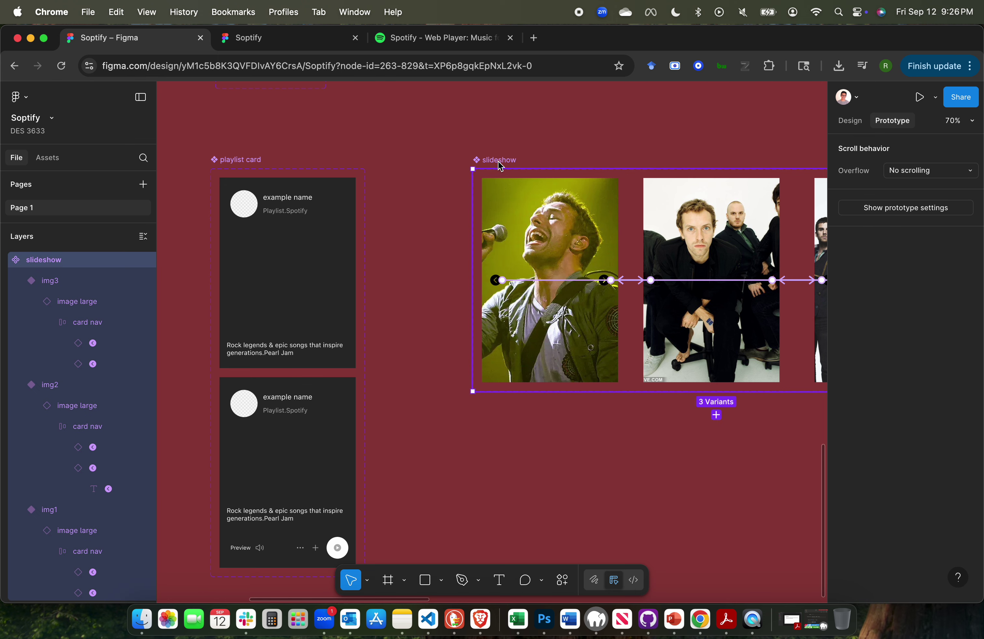
left_click(446, 193)
left_click(54, 162)
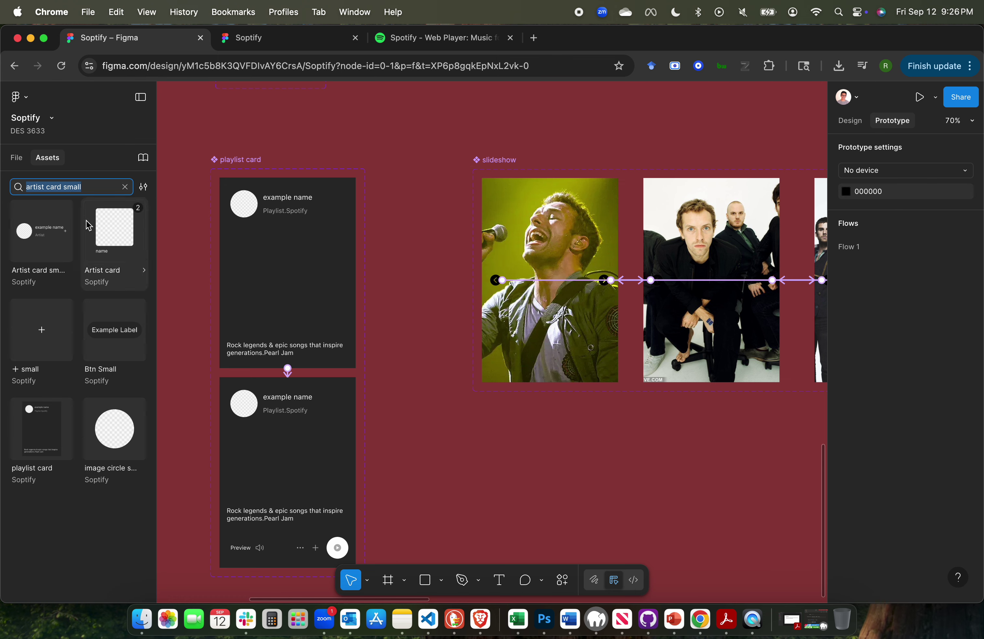
type("slideshow")
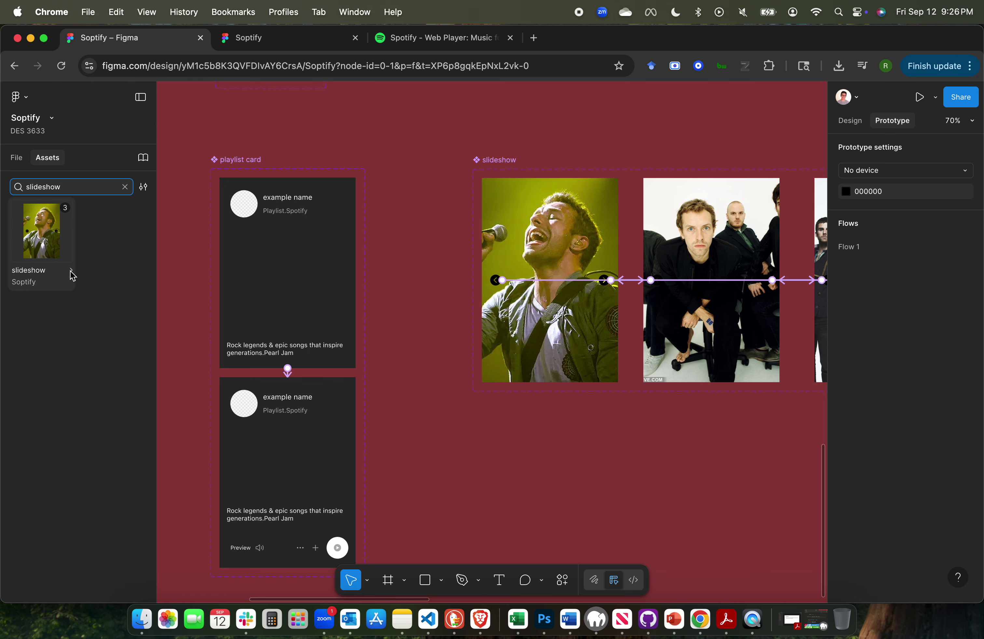
left_click(73, 275)
left_click(241, 359)
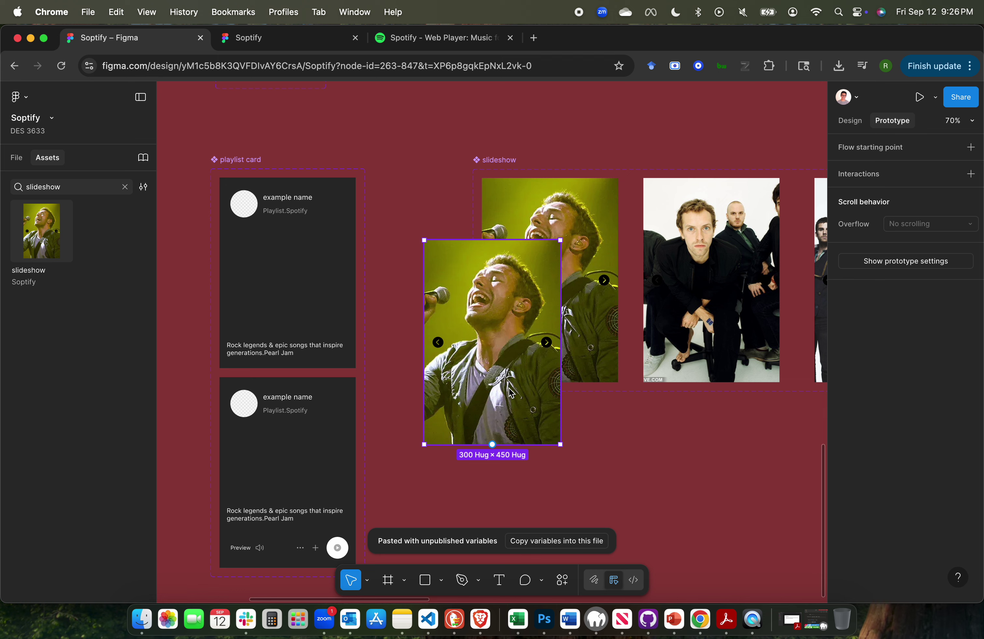
Cut the placed slideshow instance and paste it into the playlist card's Default variant.
key("Delete")
left_click(282, 270)
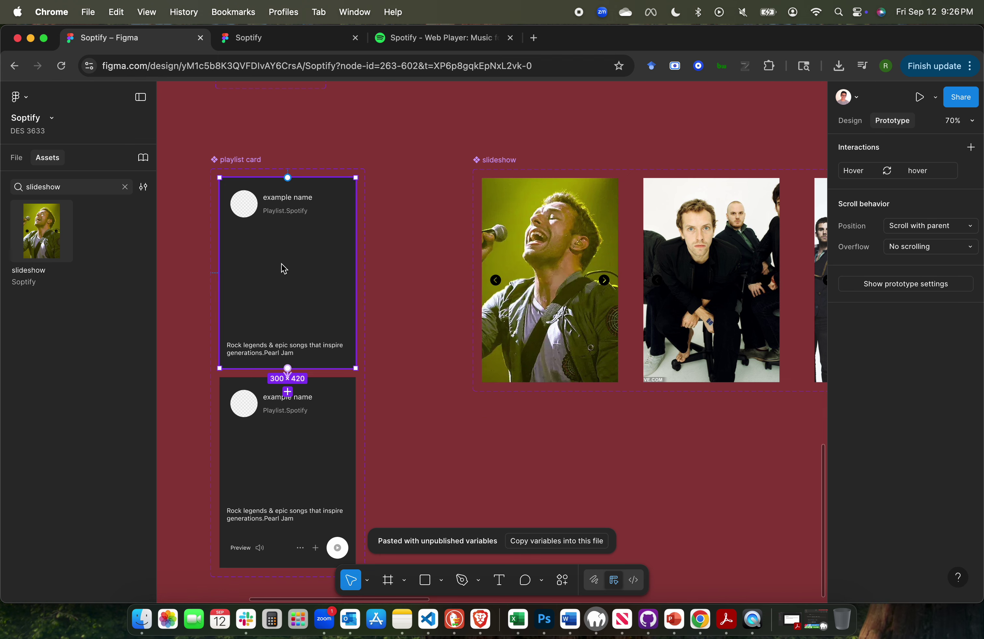
left_click(15, 158)
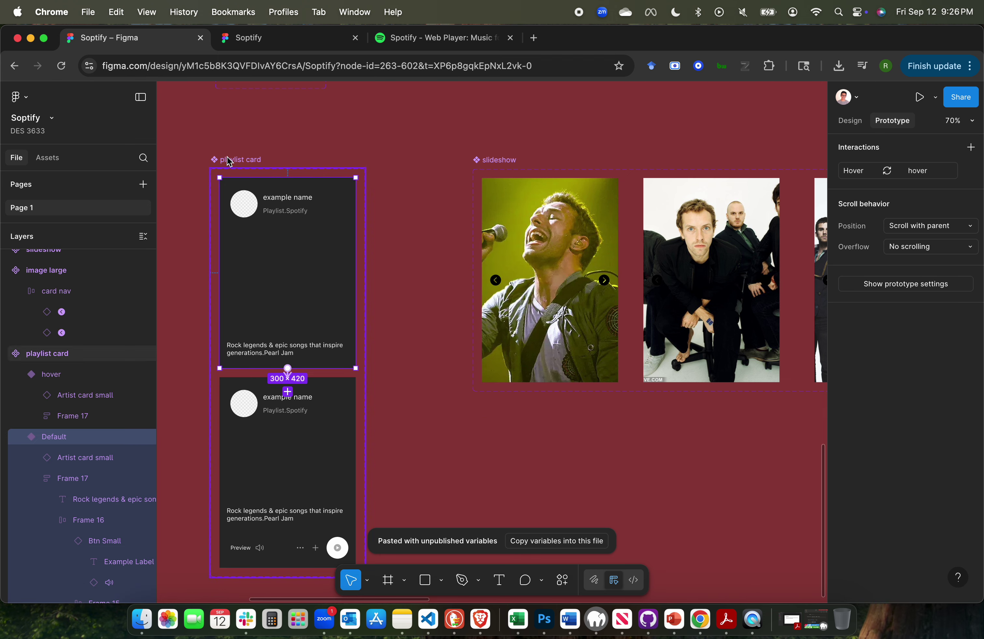
left_click(37, 479)
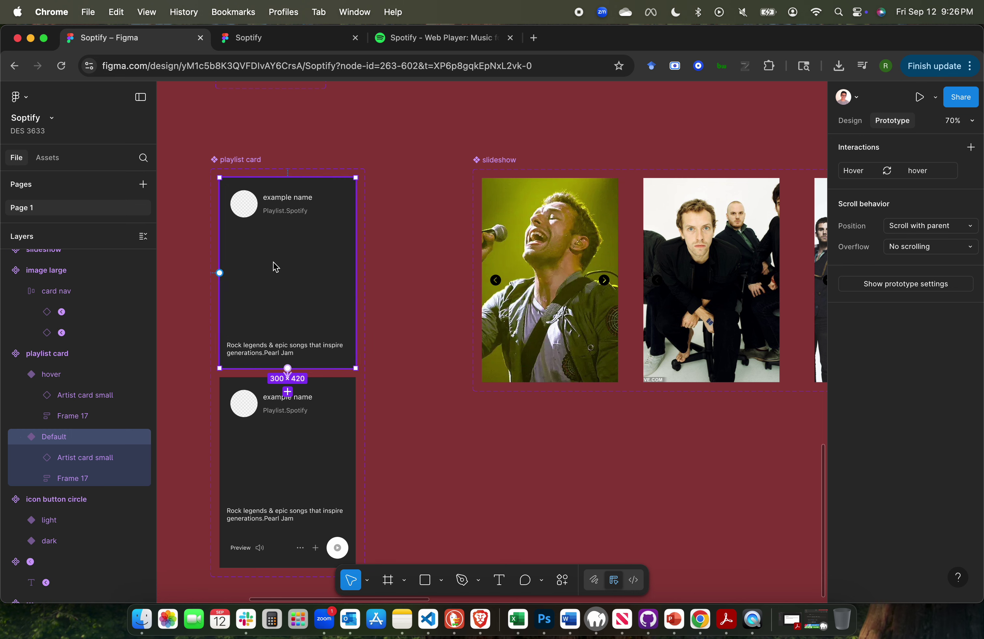
left_click(853, 125)
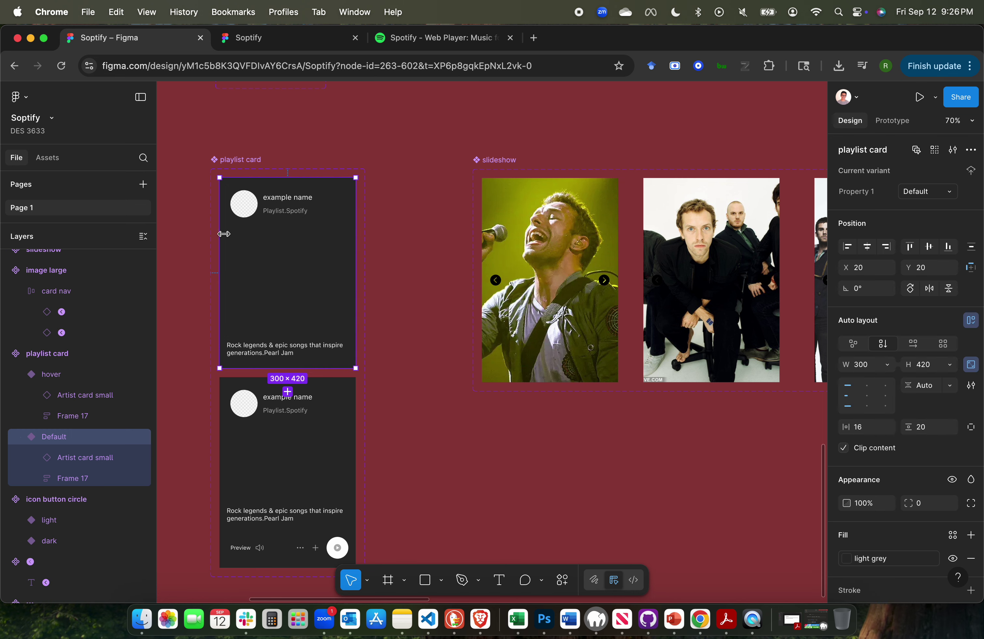
key("super+v")
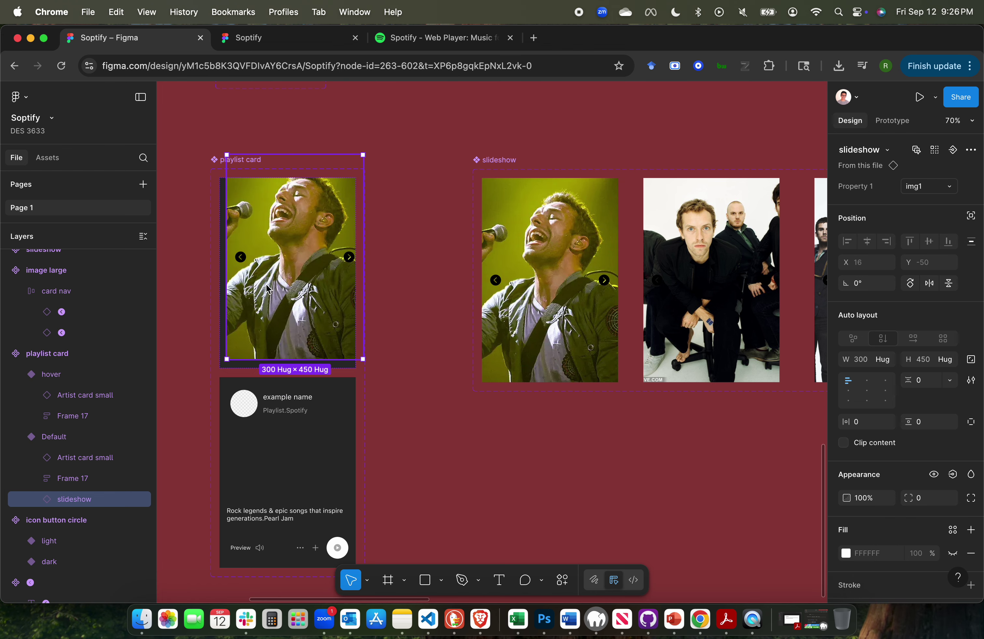
Set the slideshow instance in the Default playlist card to ignore auto layout and place it at X 0, Y 0.
scroll(266, 284, "up", 5)
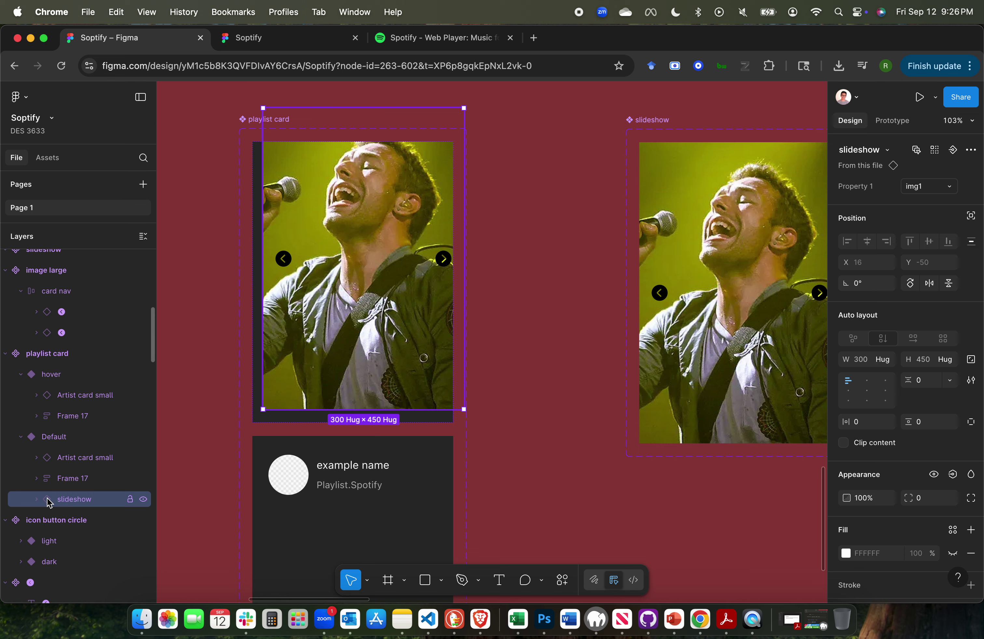
left_click(53, 441)
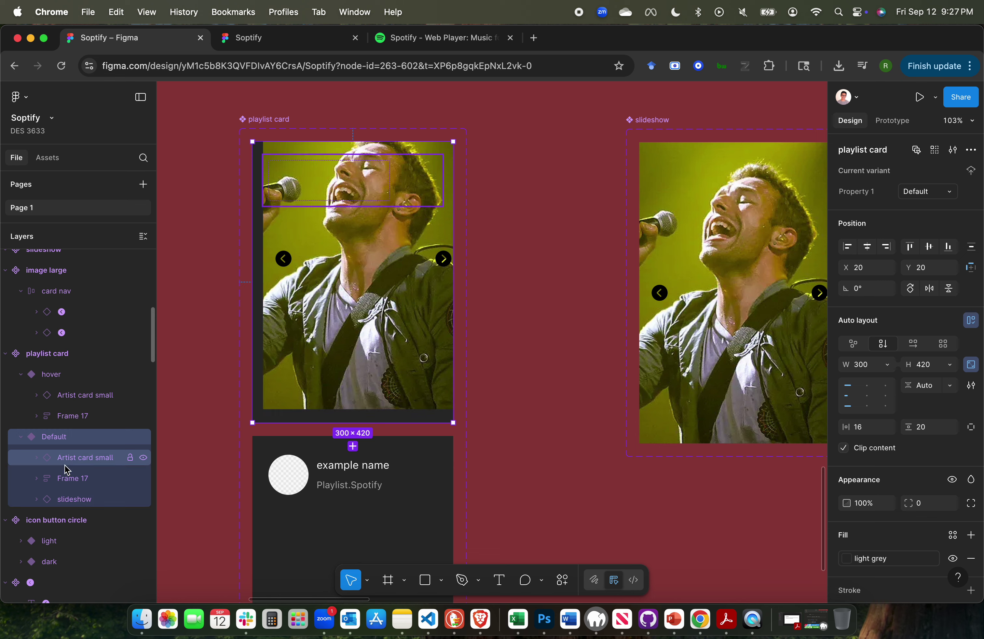
left_click(73, 501)
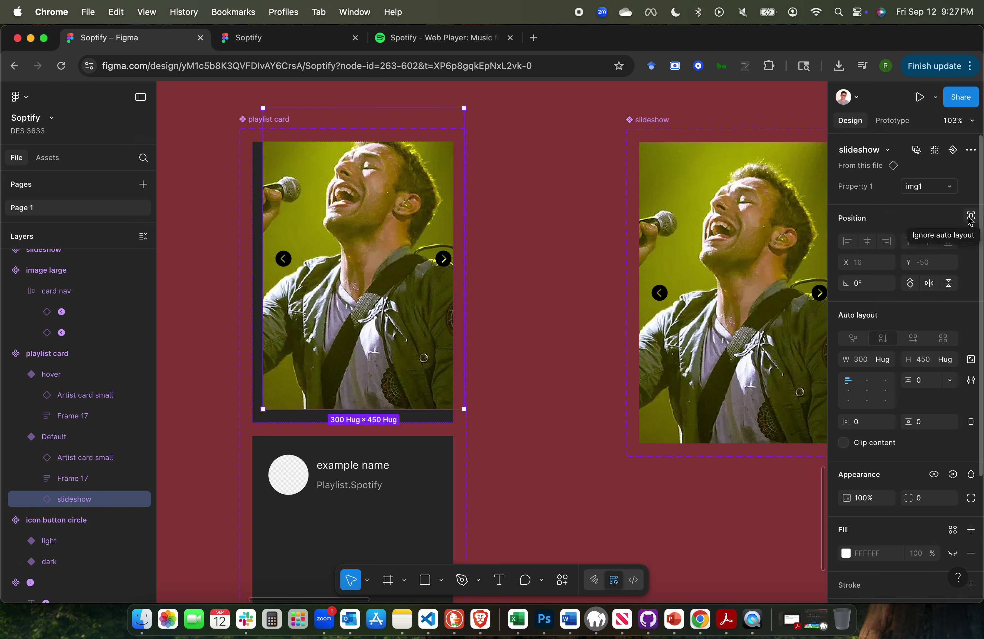
left_click(60, 444)
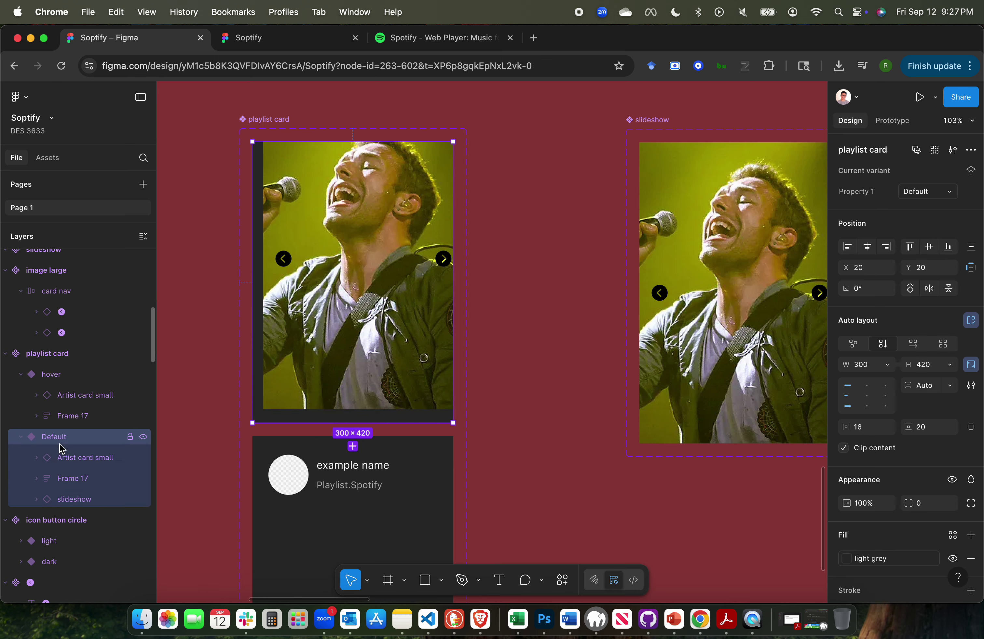
left_click(79, 500)
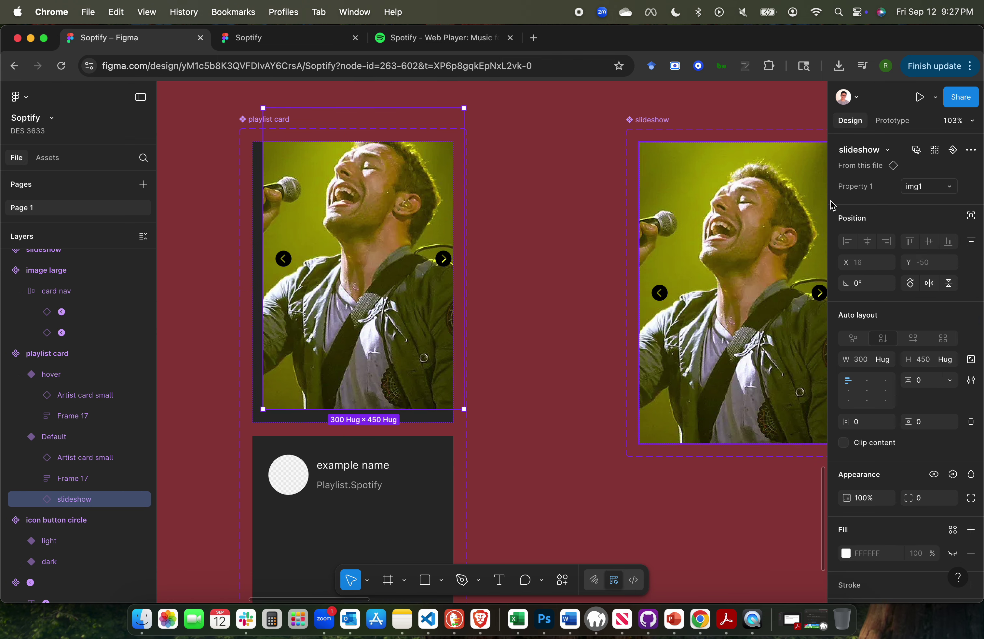
left_click(971, 217)
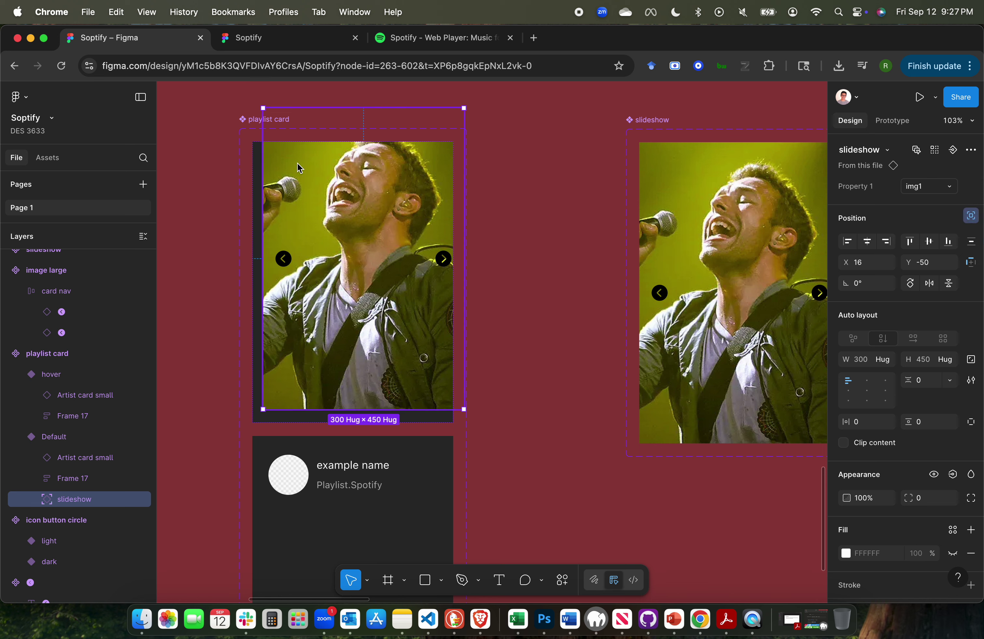
left_click_drag(300, 196, 291, 233)
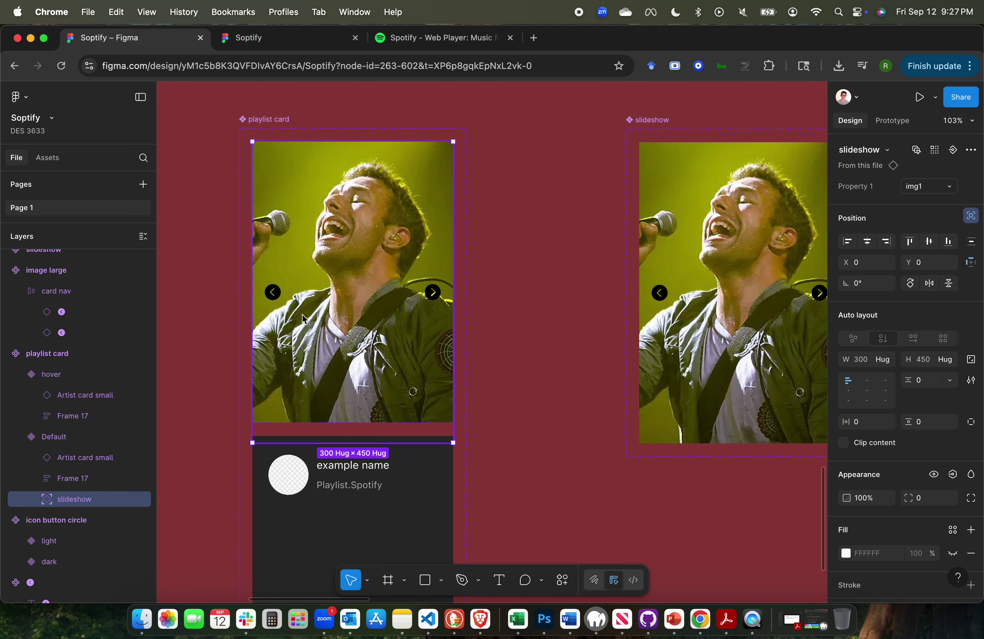
Compare the size of the embedded slideshow instance with the playlist card's Default variant and the slideshow's img1 variant.
scroll(495, 302, "down", 5)
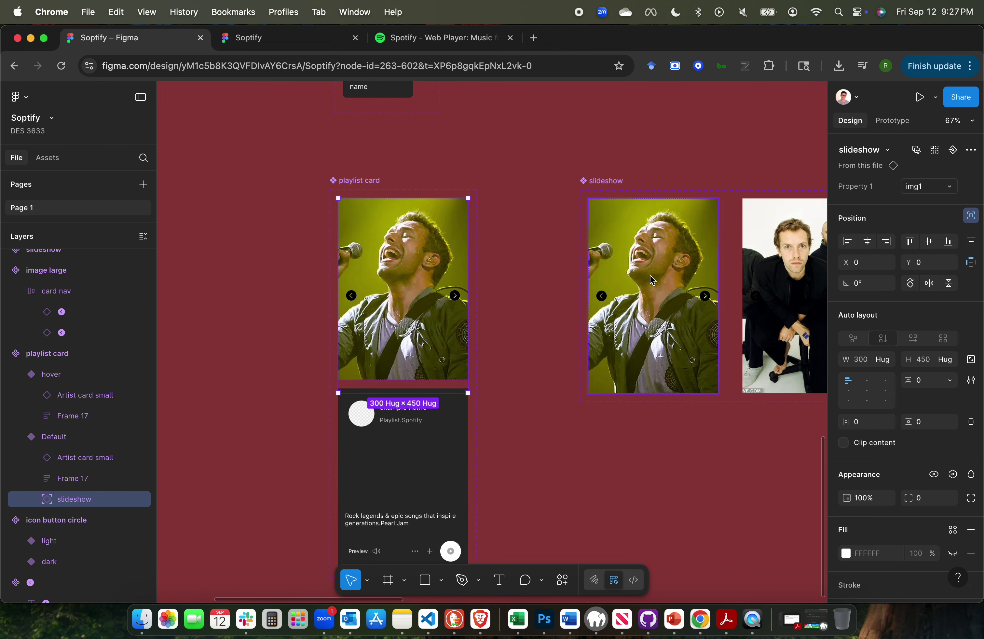
left_click(678, 286)
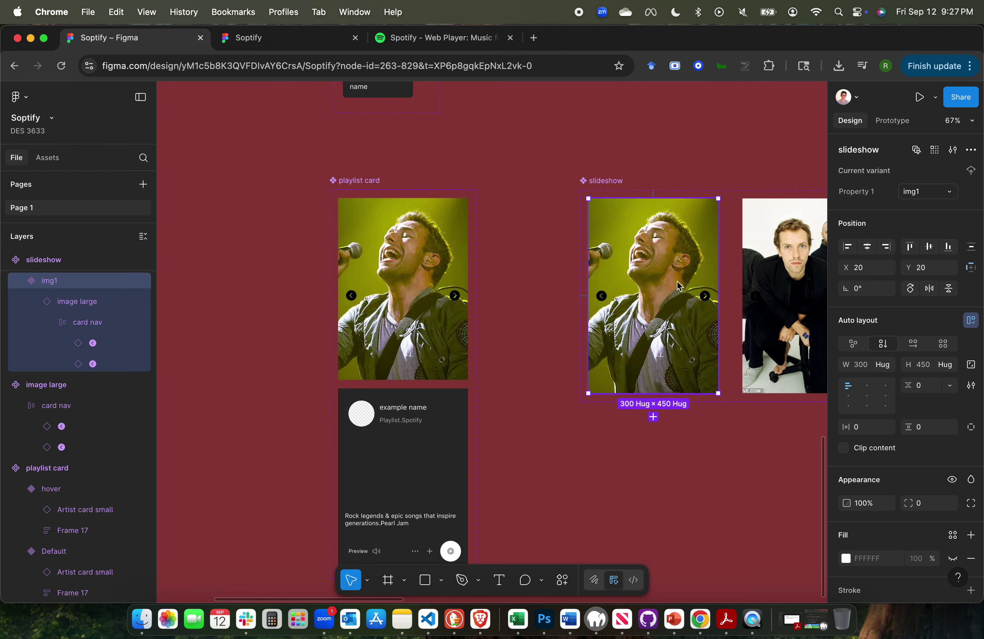
scroll(470, 409, "up", 5)
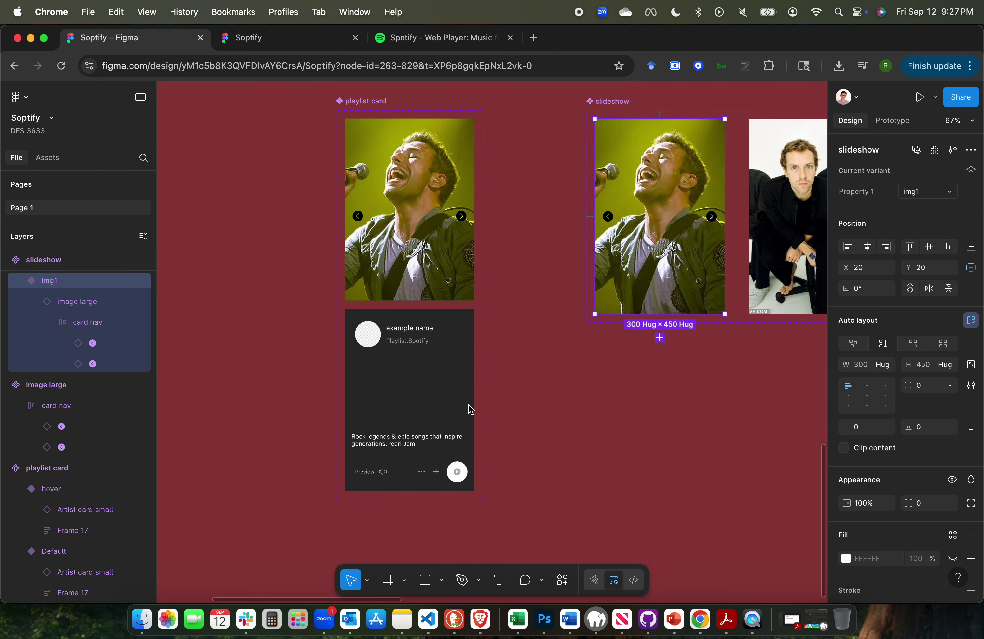
scroll(470, 409, "up", 3)
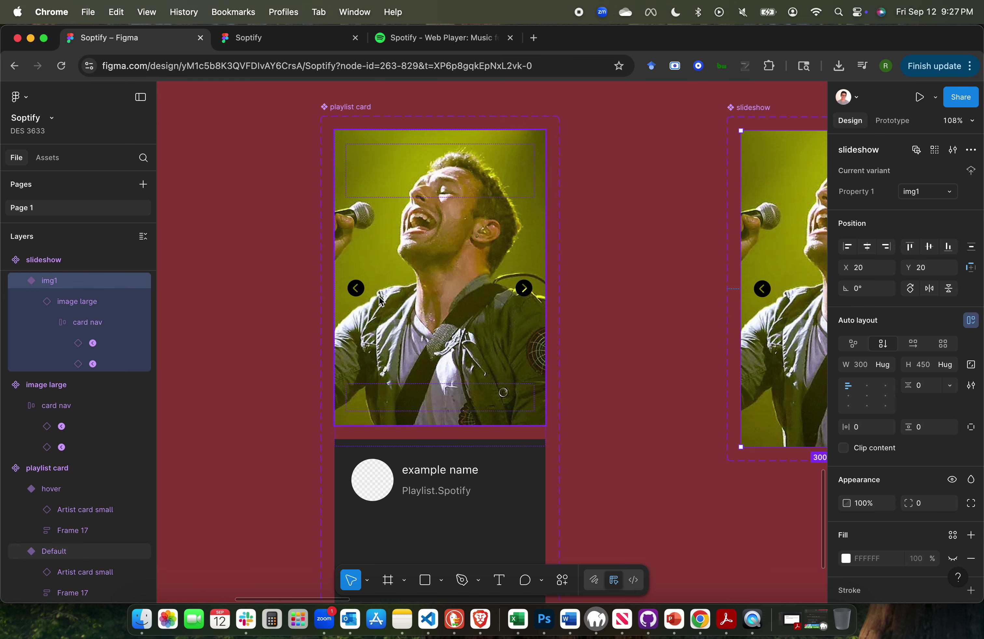
left_click_drag(340, 136, 458, 139)
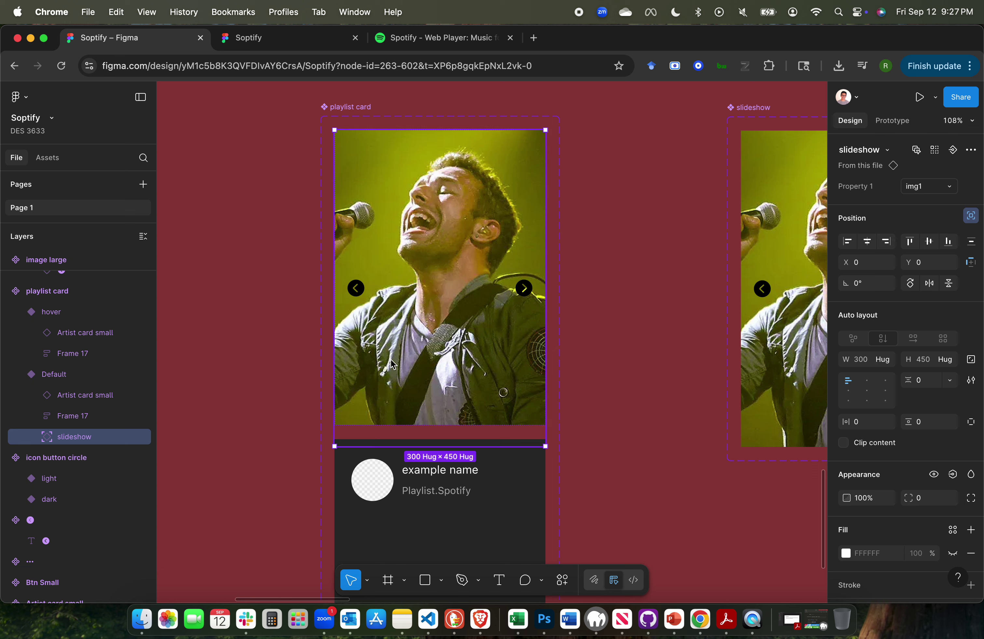
left_click(64, 418)
left_click(60, 373)
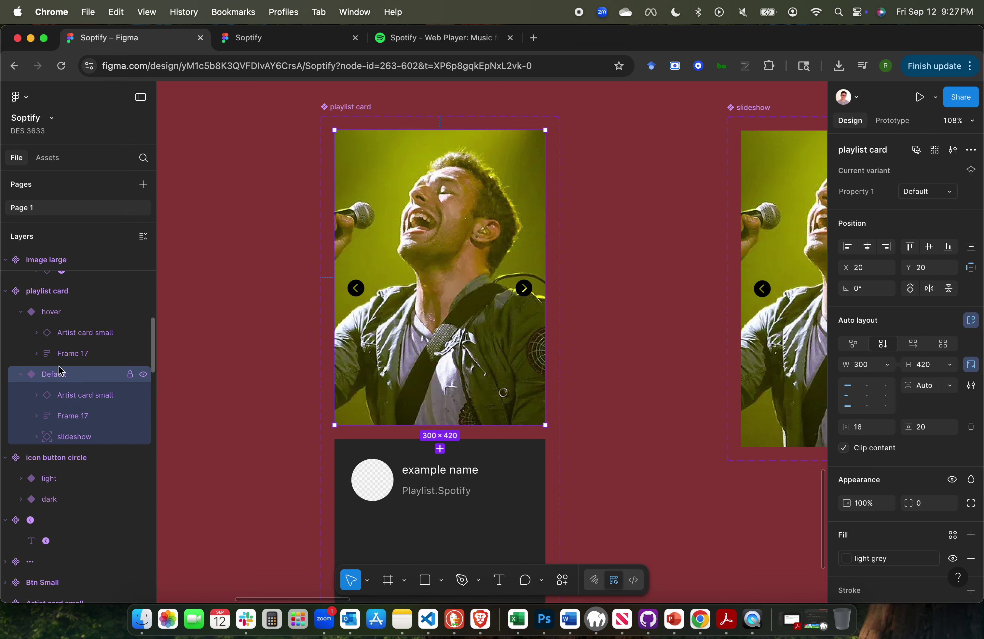
left_click(72, 439)
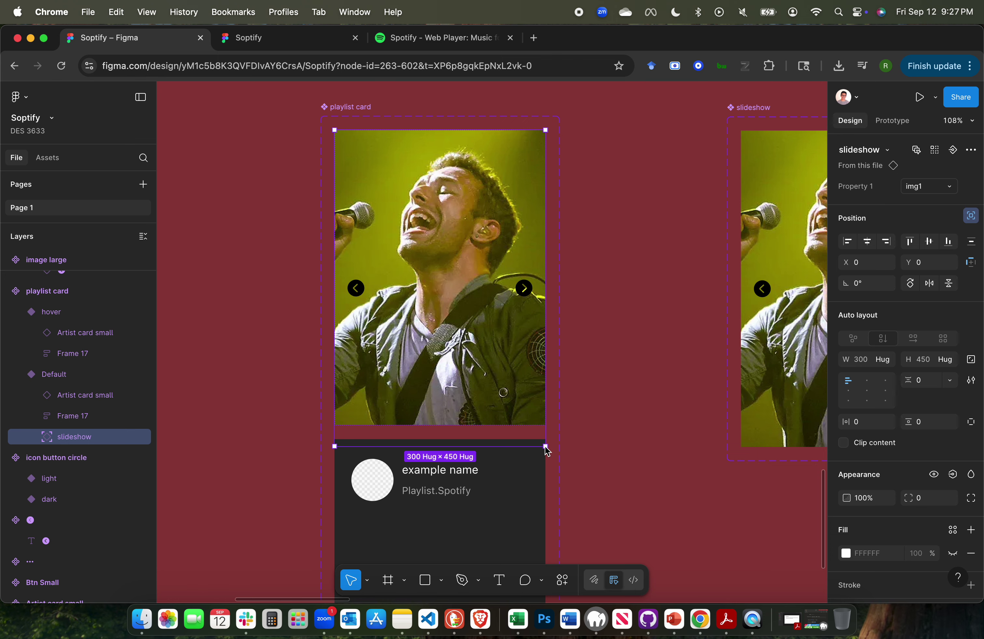
Set the height of the main image large component to 420.
scroll(615, 319, "down", 5, "ctrl")
scroll(616, 318, "left", 5)
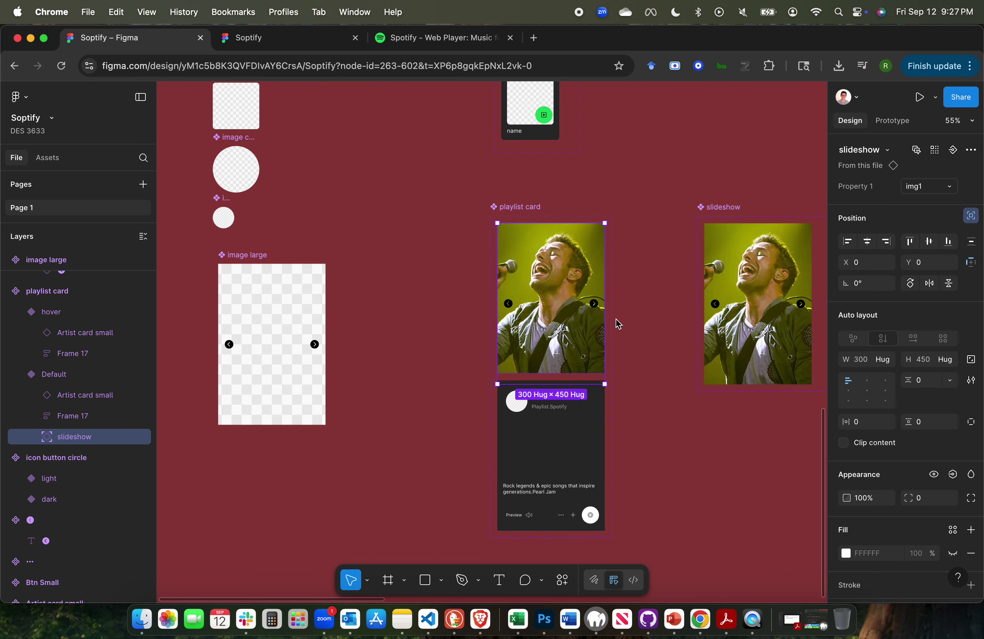
scroll(616, 318, "right", 3)
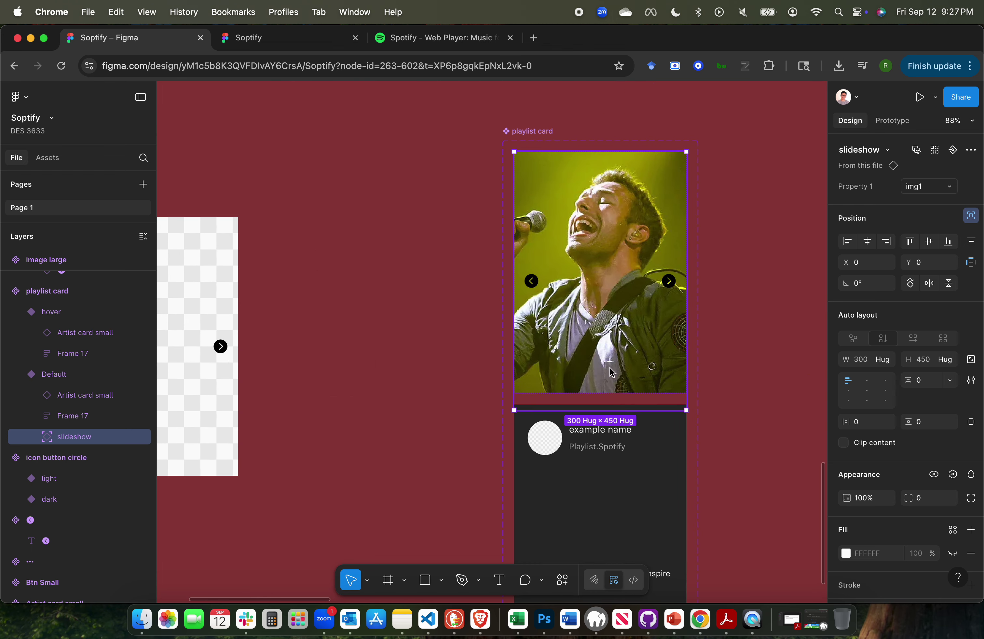
scroll(664, 336, "up", 5)
scroll(433, 360, "down", 3)
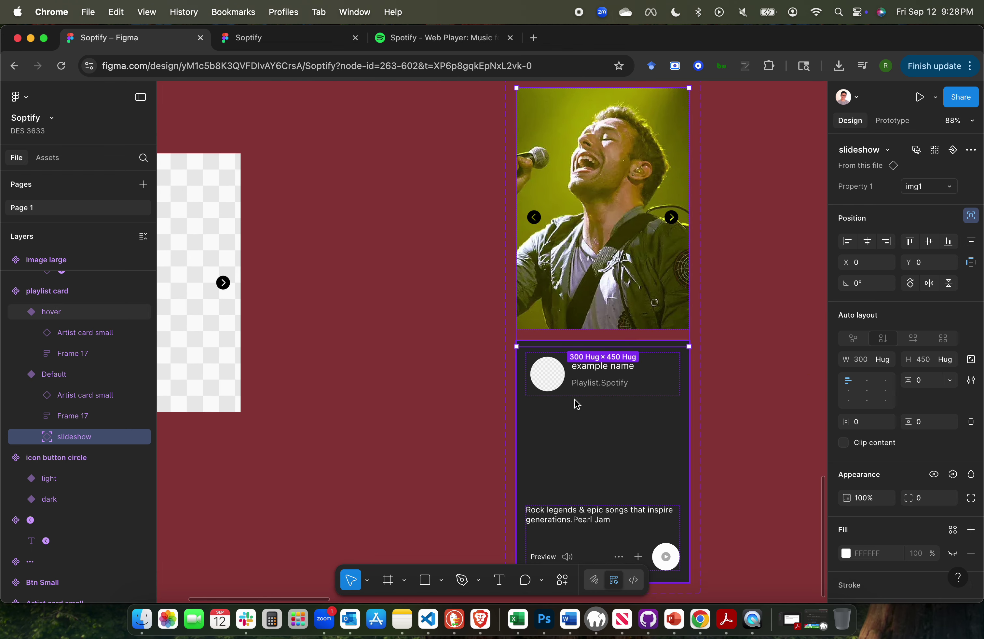
scroll(328, 295, "left", 5)
scroll(328, 294, "down", 4)
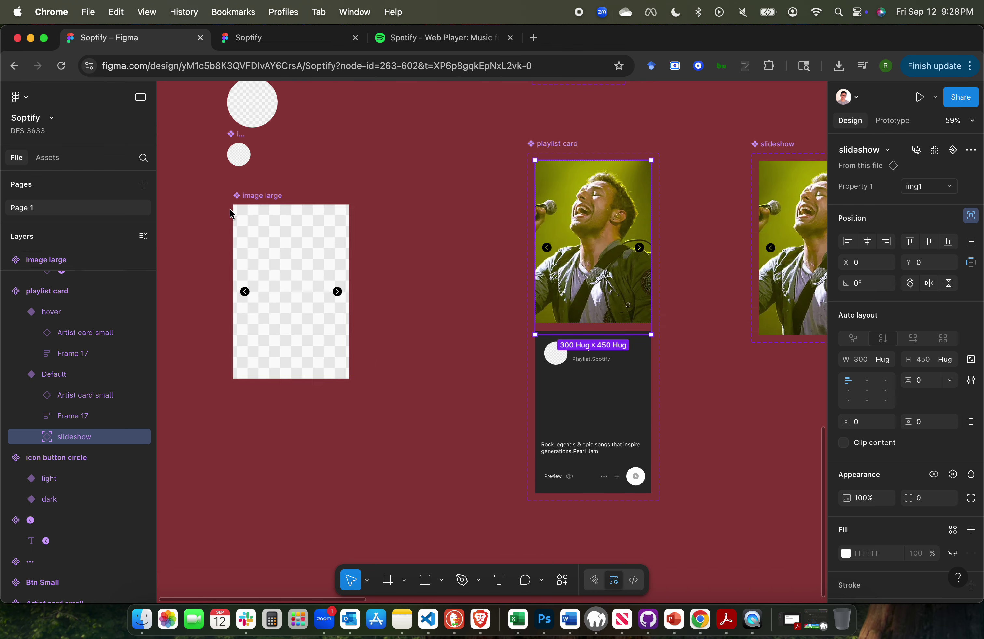
left_click(271, 200)
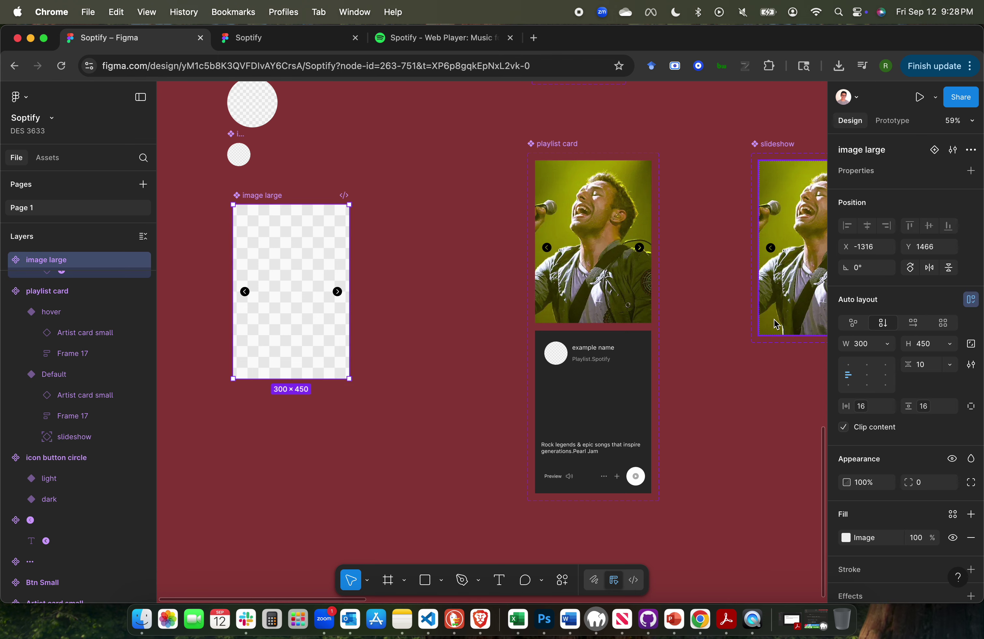
left_click(927, 344)
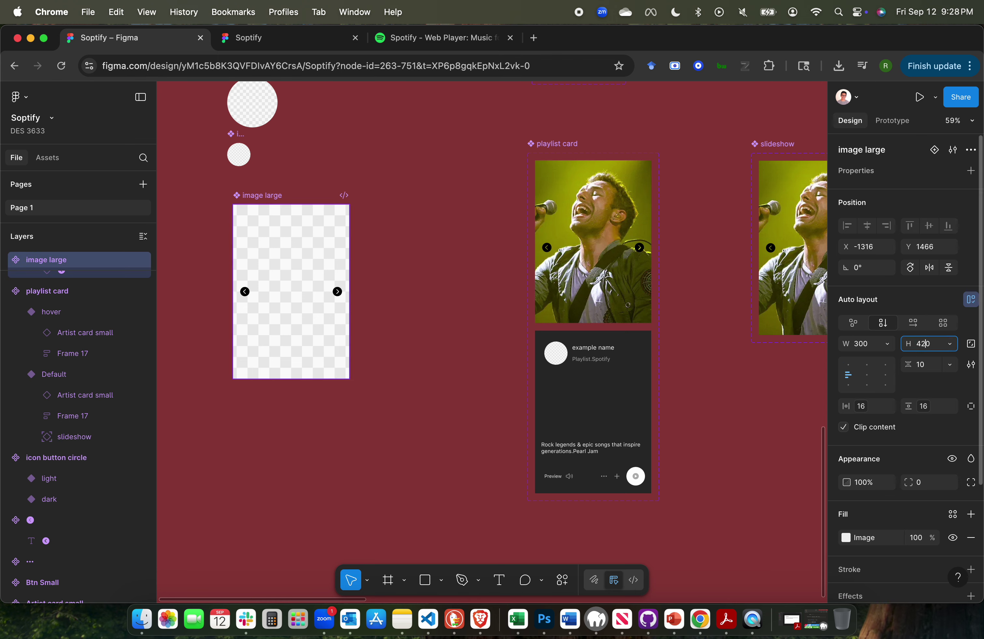
key("Return")
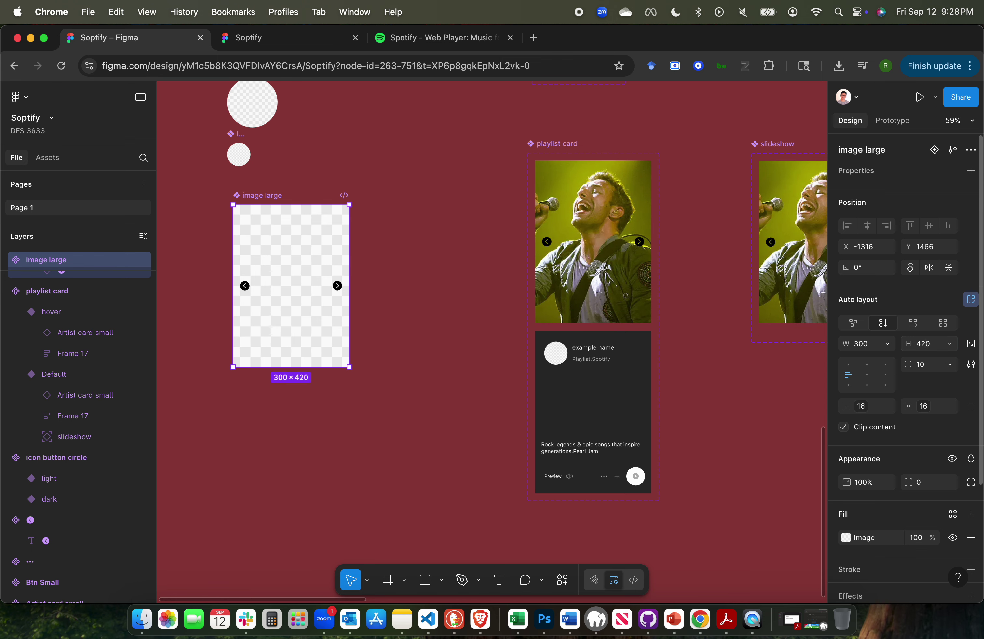
left_click(439, 321)
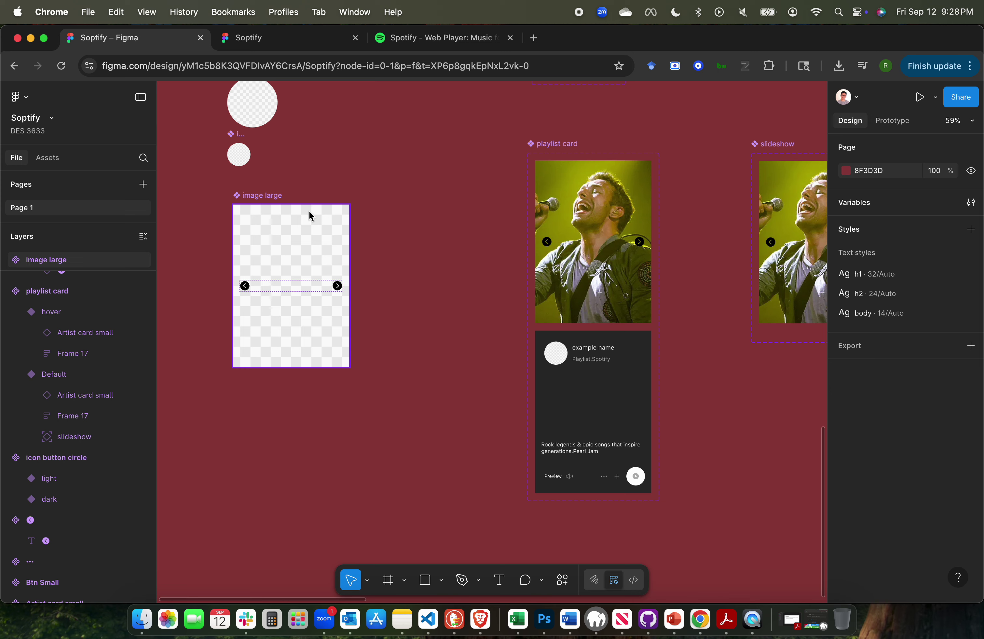
Move the slideshow layer above Artist card small in the playlist card's Default variant.
scroll(479, 259, "right", 5)
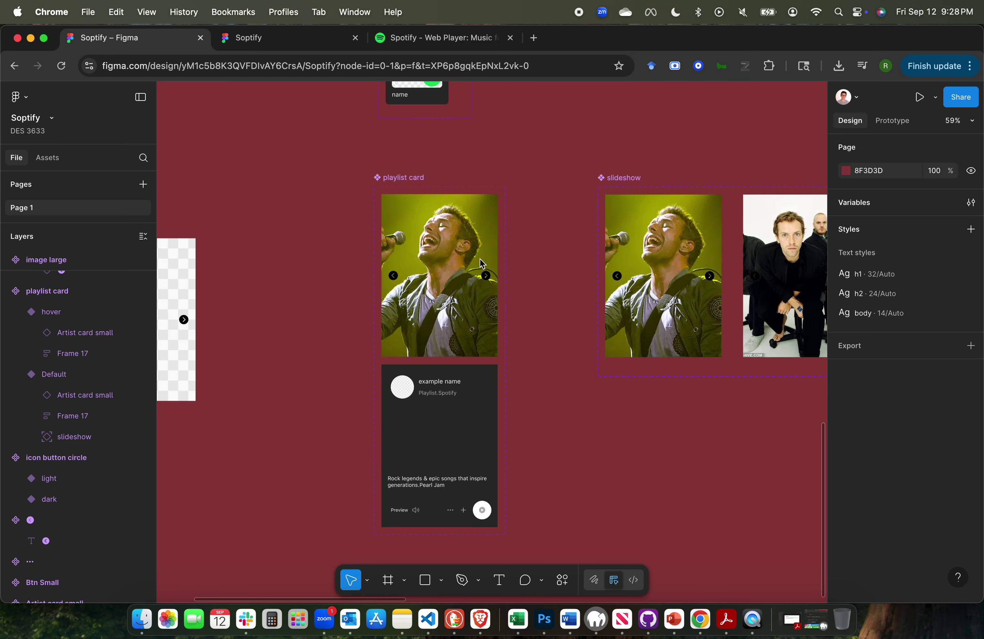
scroll(480, 260, "up", 5)
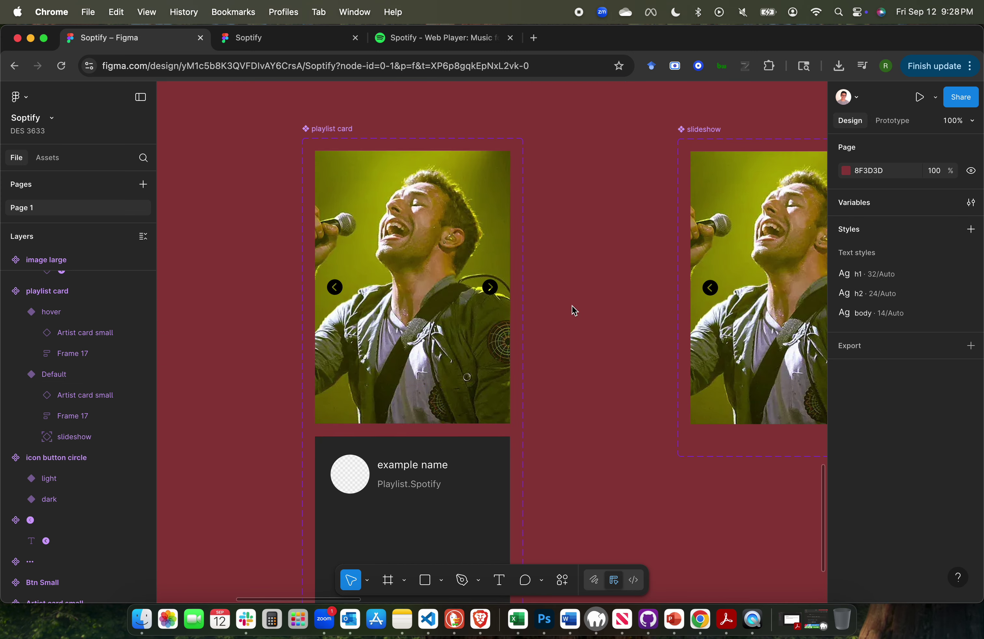
scroll(573, 310, "down", 5)
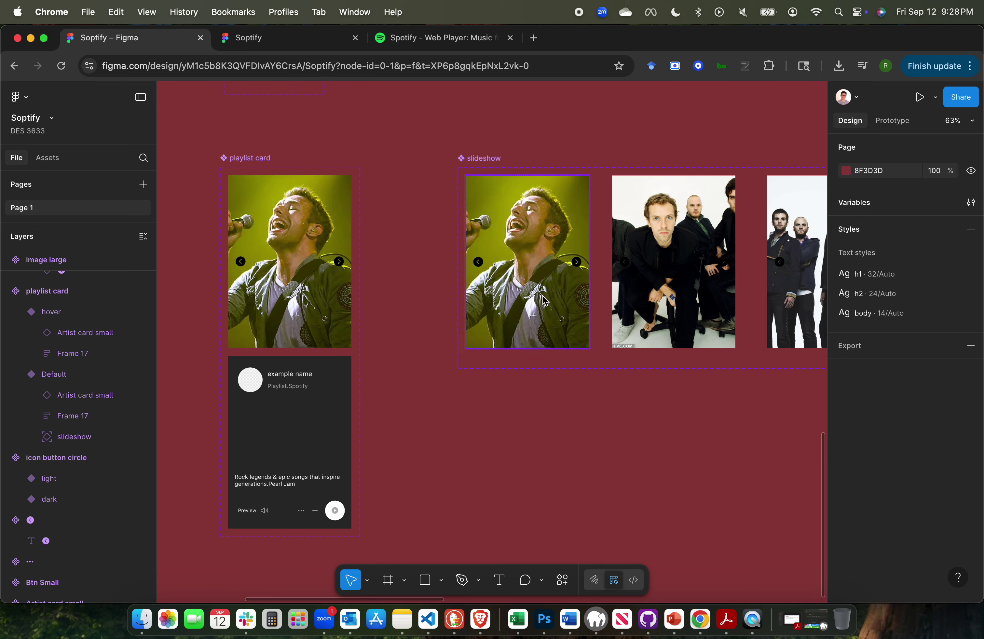
left_click(317, 306)
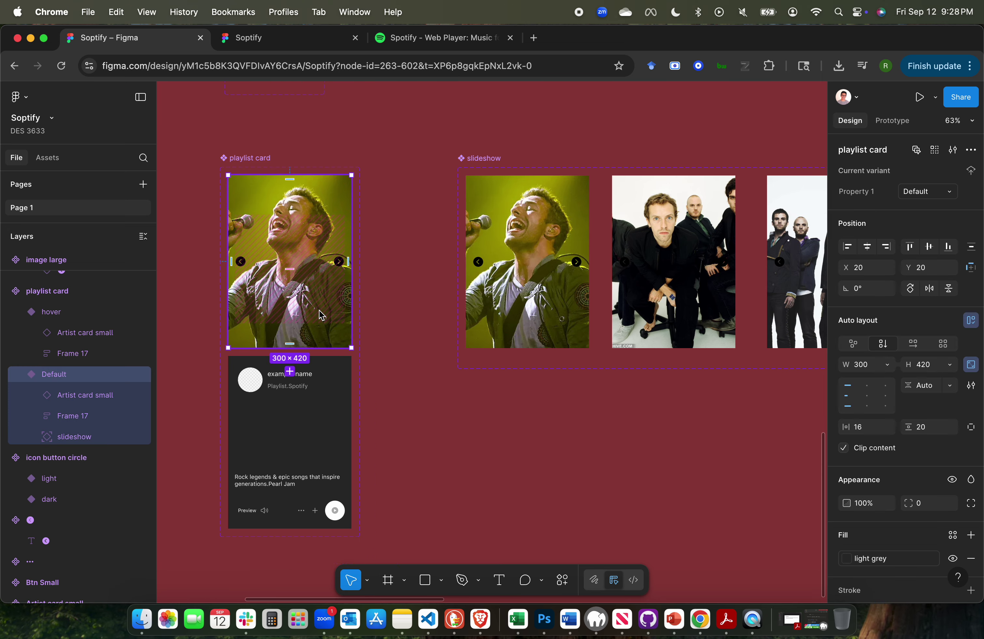
scroll(331, 323, "left", 3)
left_click(69, 437)
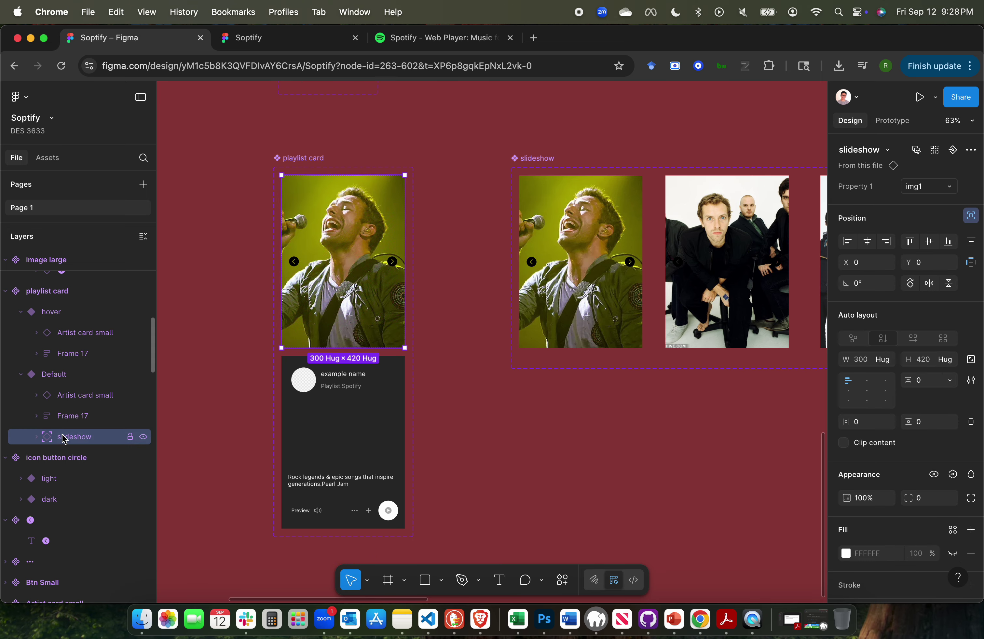
scroll(306, 286, "up", 3)
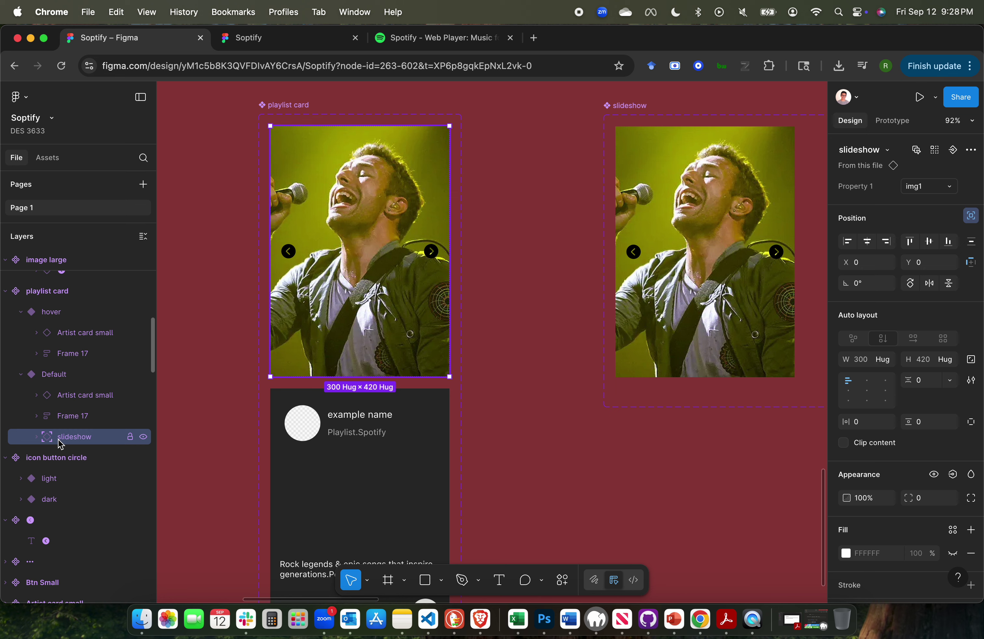
left_click_drag(57, 439, 55, 385)
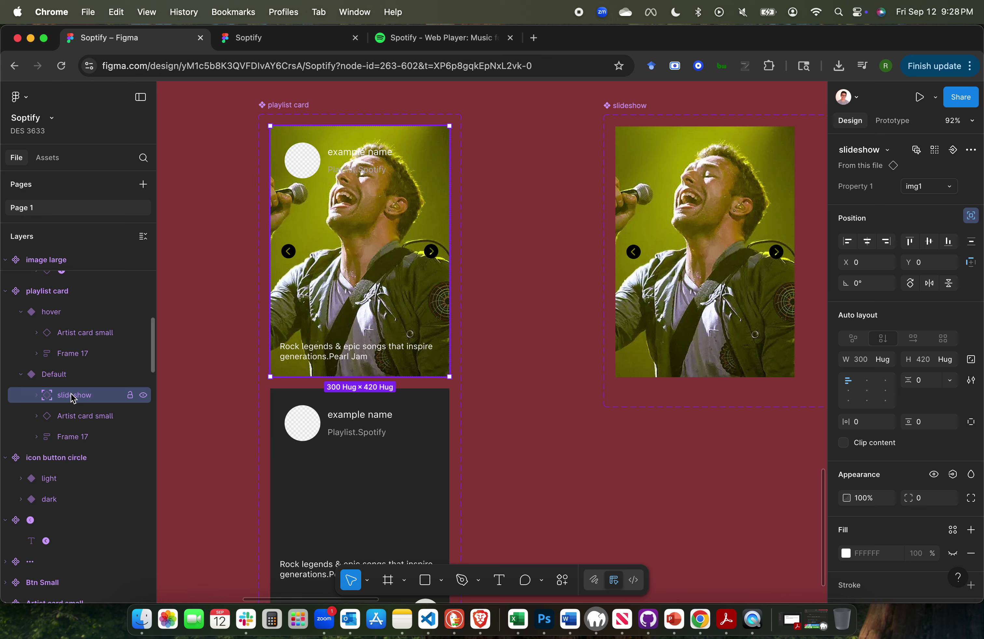
Set the Default playlist card's auto layout canvas stacking to First on top and move its slideshow layer below Frame 17.
left_click(59, 375)
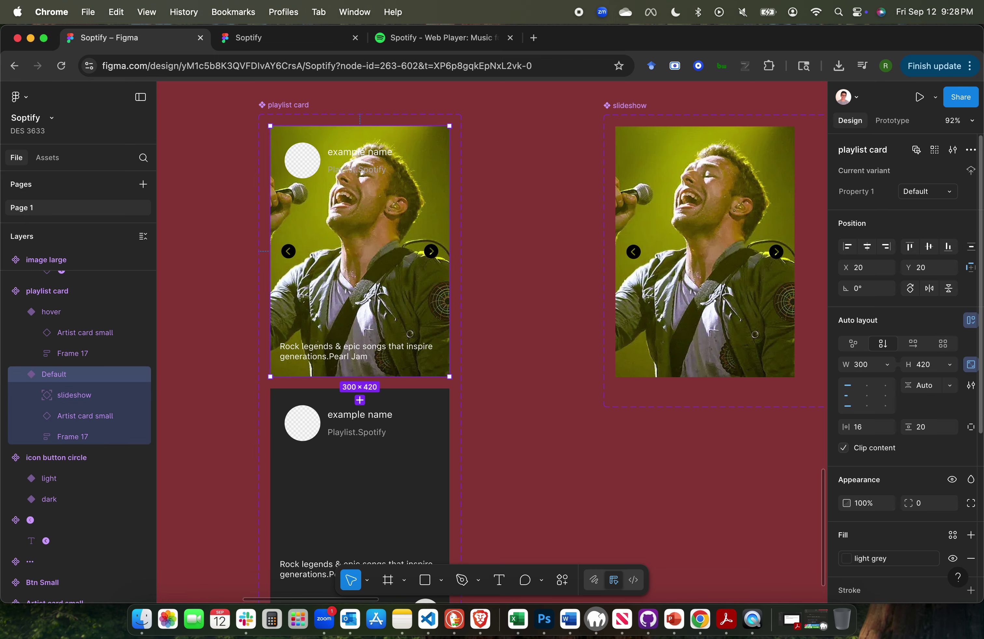
scroll(921, 472, "down", 5)
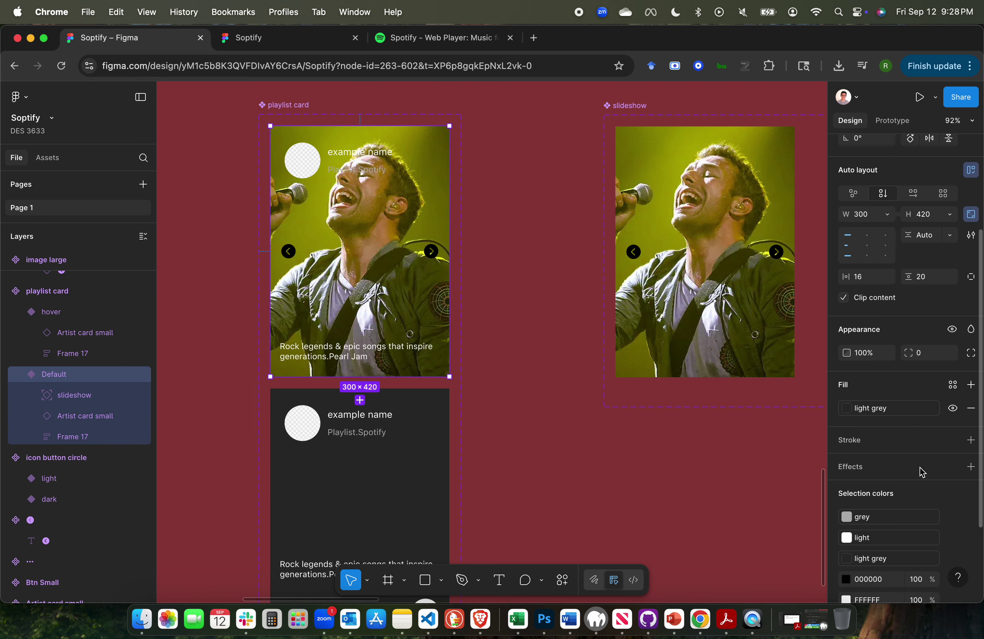
scroll(922, 472, "up", 5)
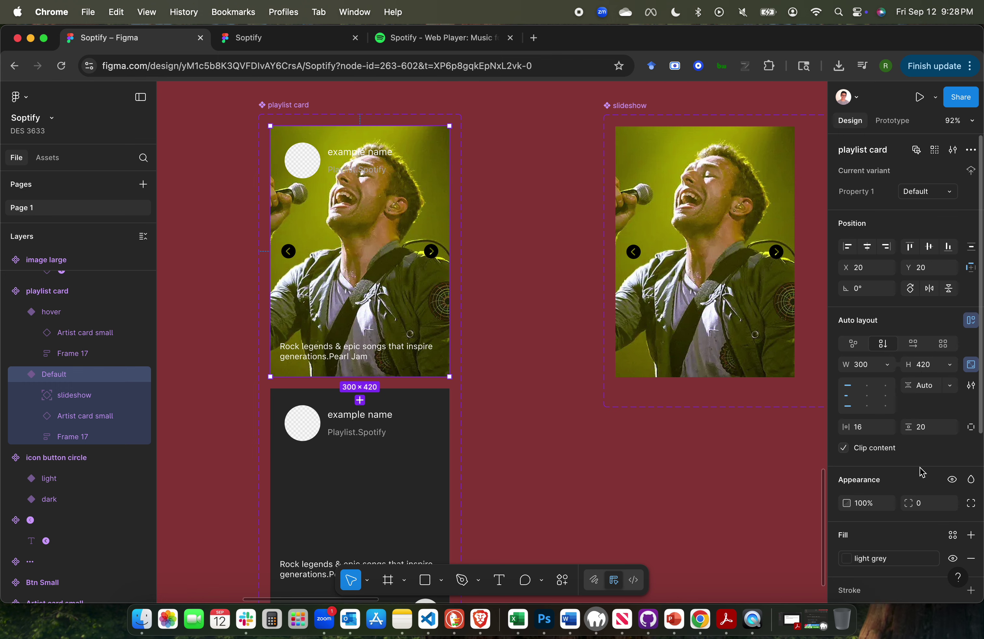
left_click(971, 385)
mouse_move(797, 523)
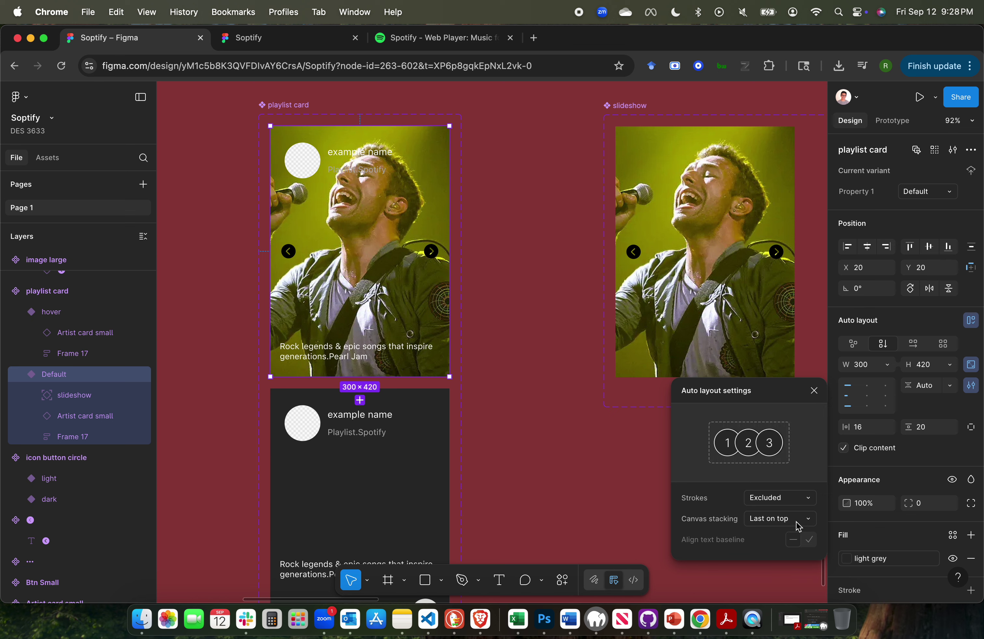
left_click(797, 524)
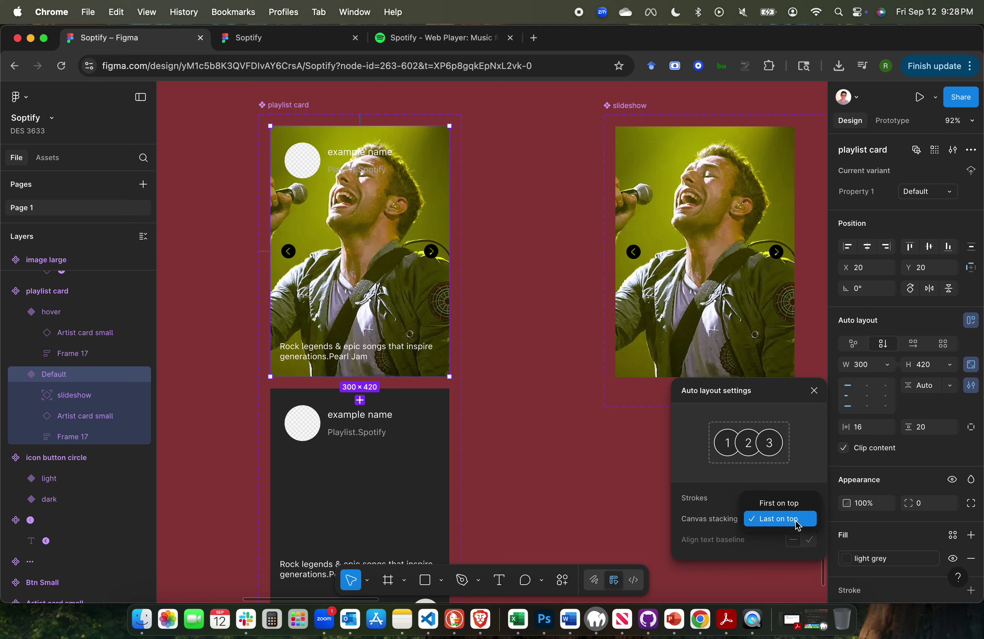
left_click(788, 506)
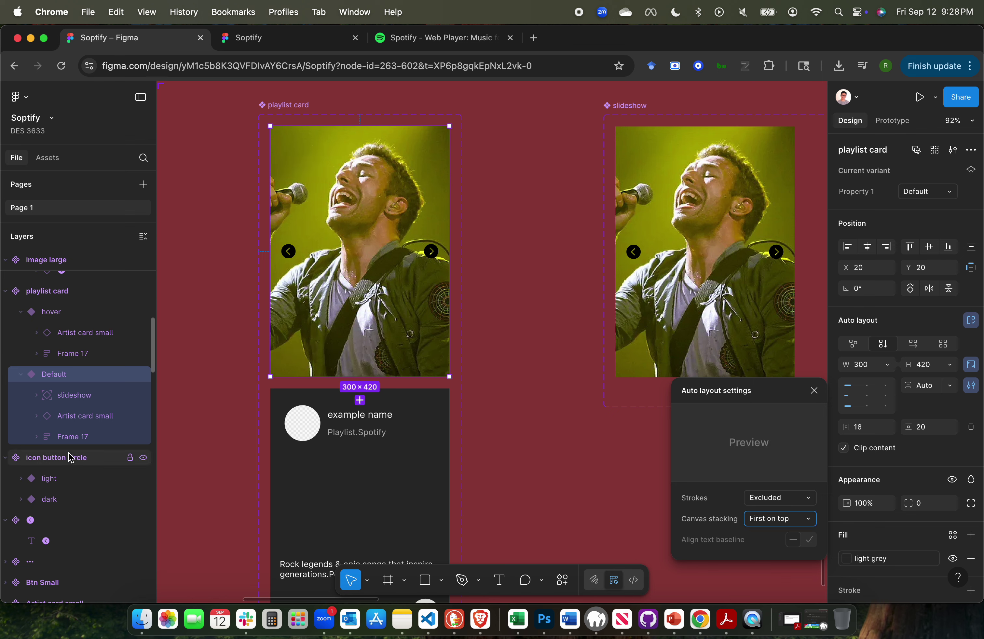
left_click(73, 397)
left_click_drag(74, 398, 72, 446)
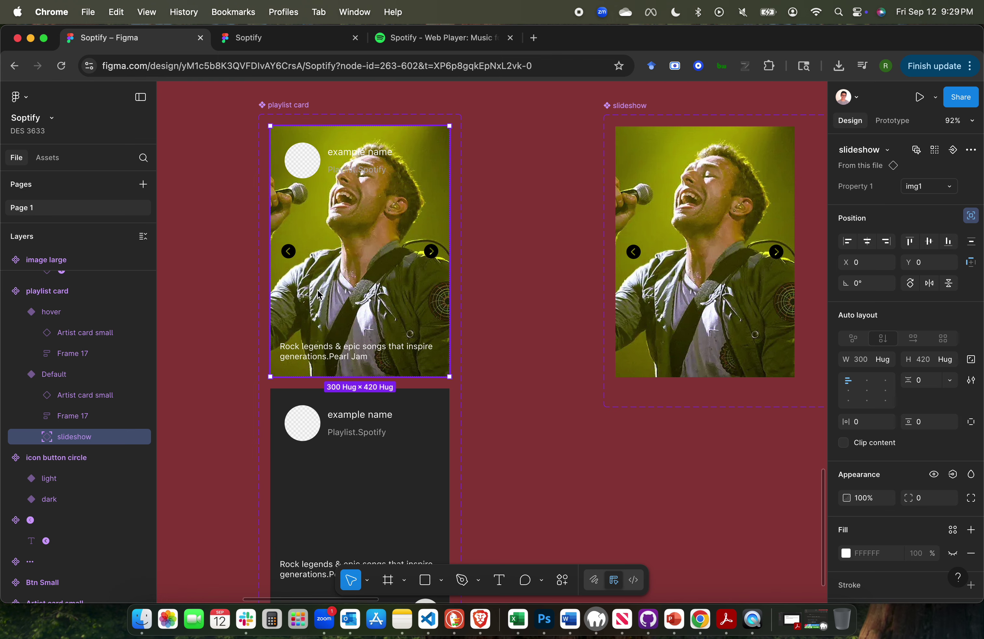
Paste a copy of the Default card's slideshow instance into the playlist card's hover variant.
left_click(66, 312)
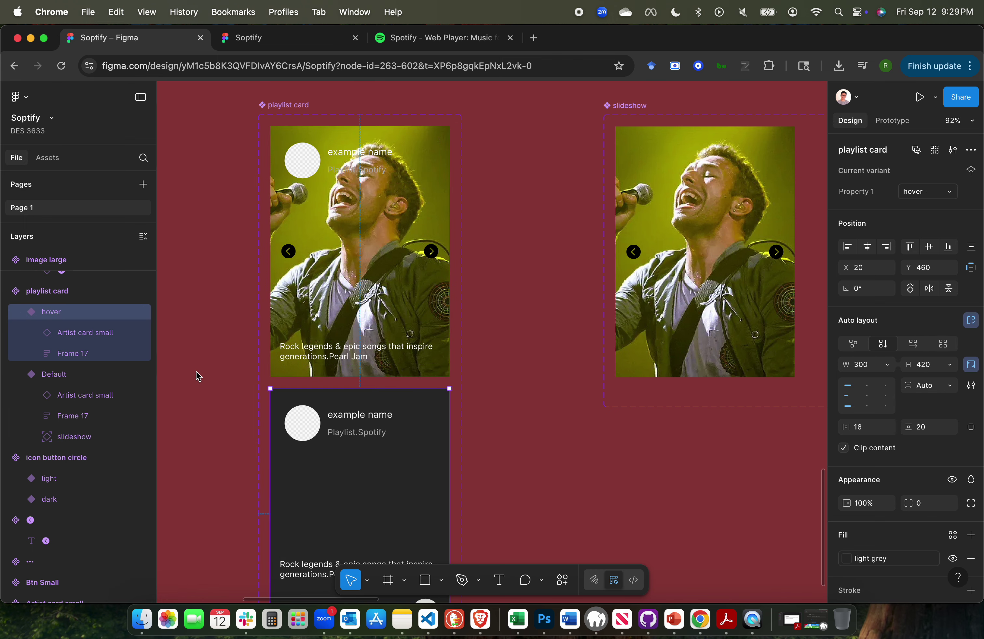
scroll(195, 376, "down", 3)
key("cmd+v")
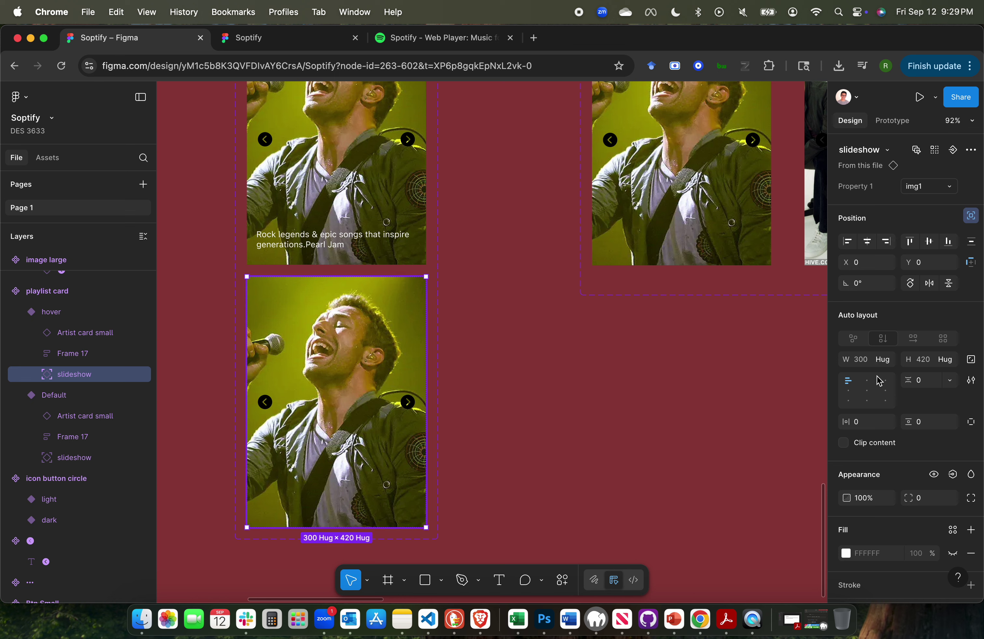
Set the hover variant's auto layout canvas stacking to First on top.
left_click(46, 312)
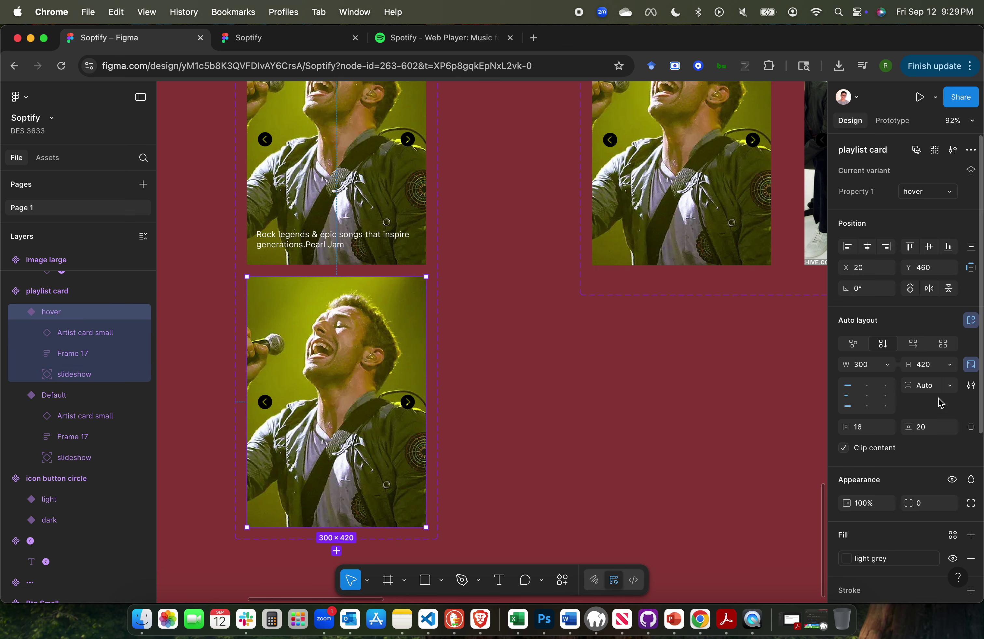
left_click(970, 386)
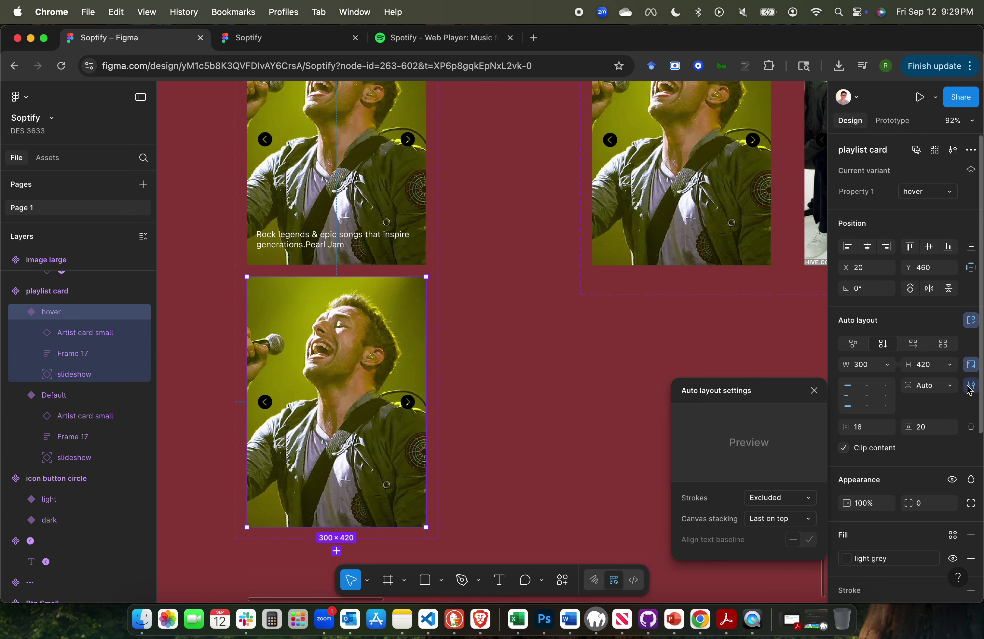
left_click(806, 499)
left_click(801, 503)
left_click(792, 519)
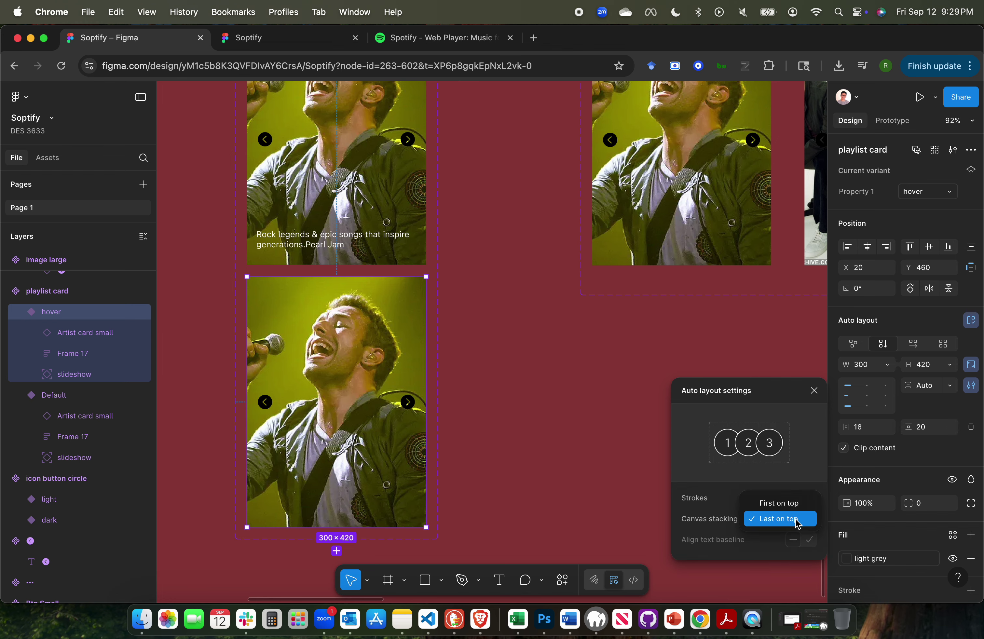
left_click(791, 505)
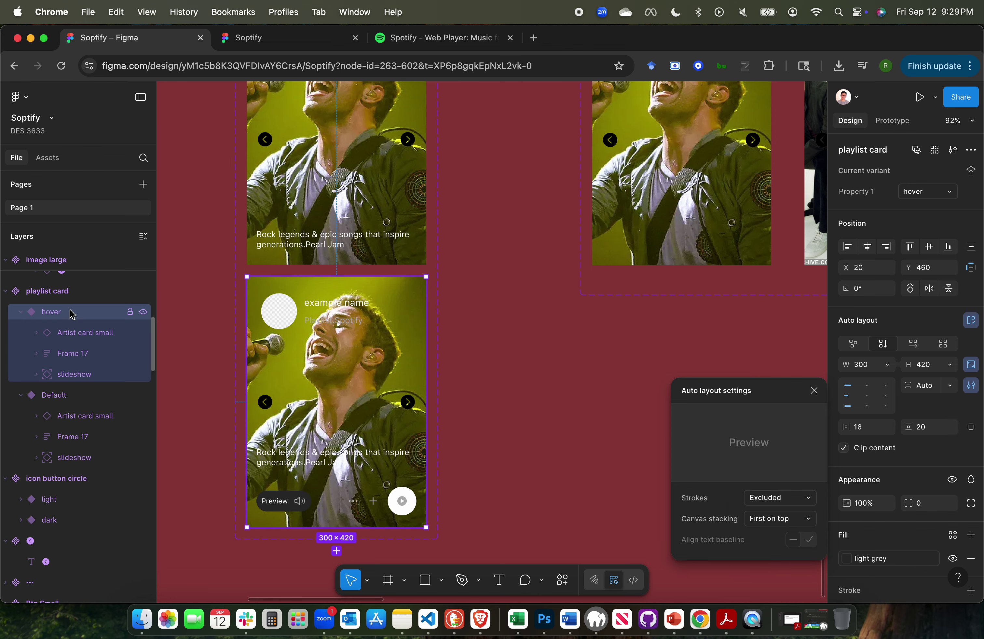
left_click(185, 400)
scroll(435, 379, "down", 5)
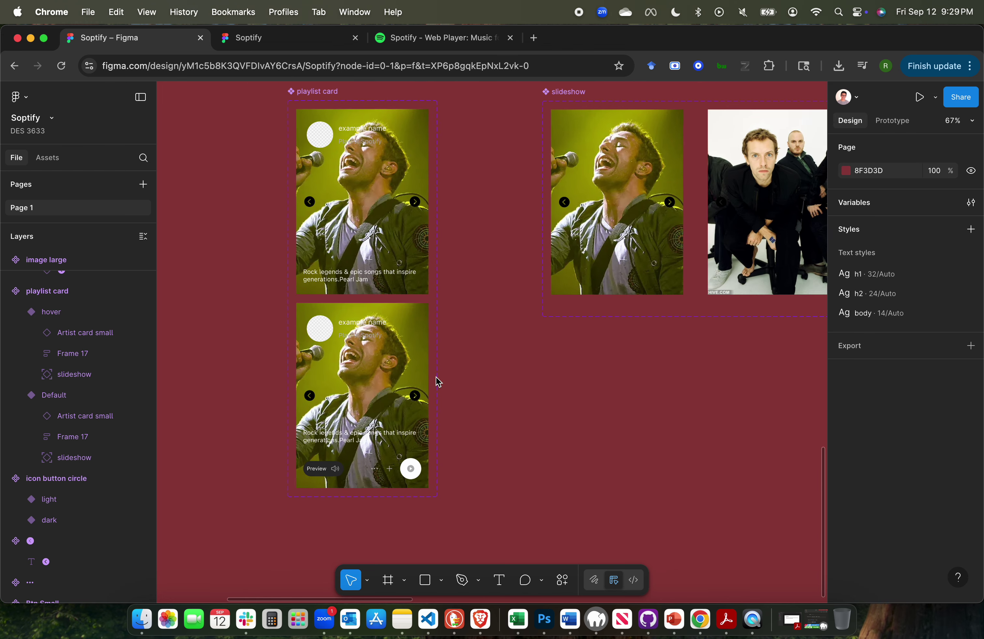
scroll(435, 380, "up", 10)
scroll(436, 378, "left", 3)
scroll(436, 381, "up", 3)
scroll(436, 381, "right", 1)
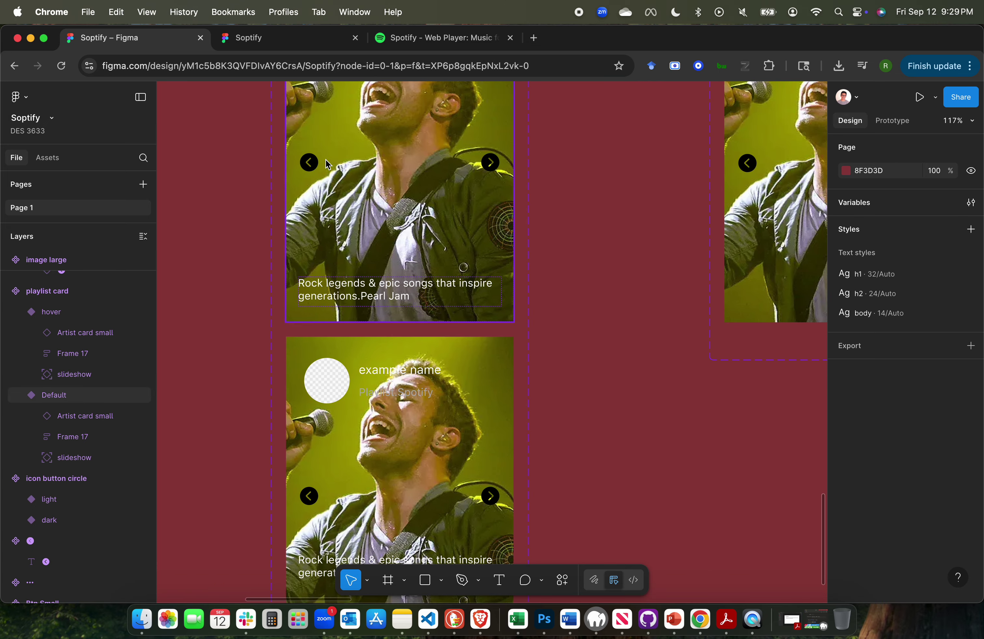
left_click(310, 166)
double_click(309, 166)
double_click(310, 164)
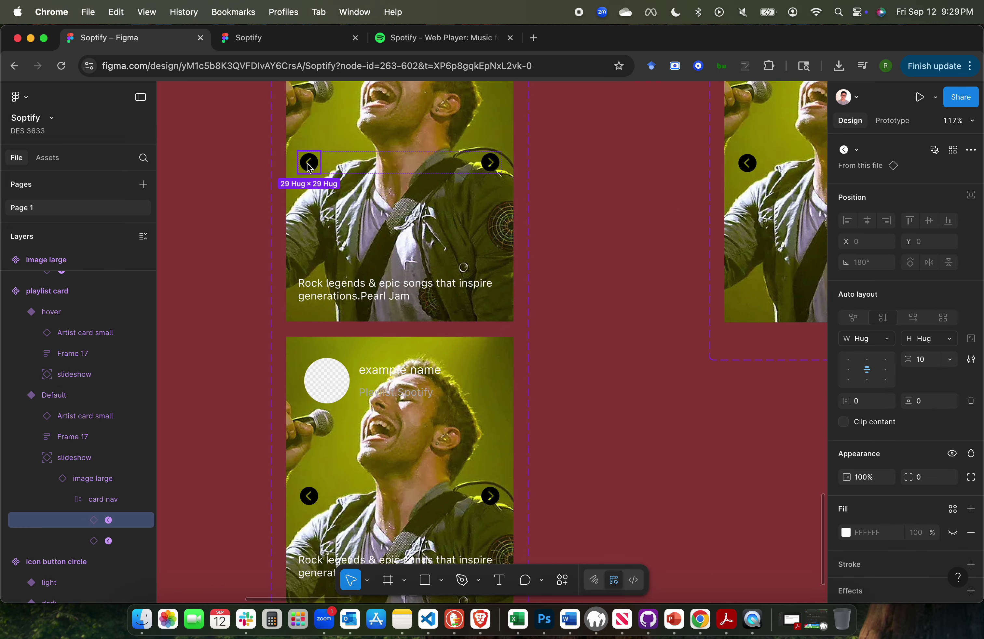
left_click(619, 195)
scroll(619, 194, "up", 2)
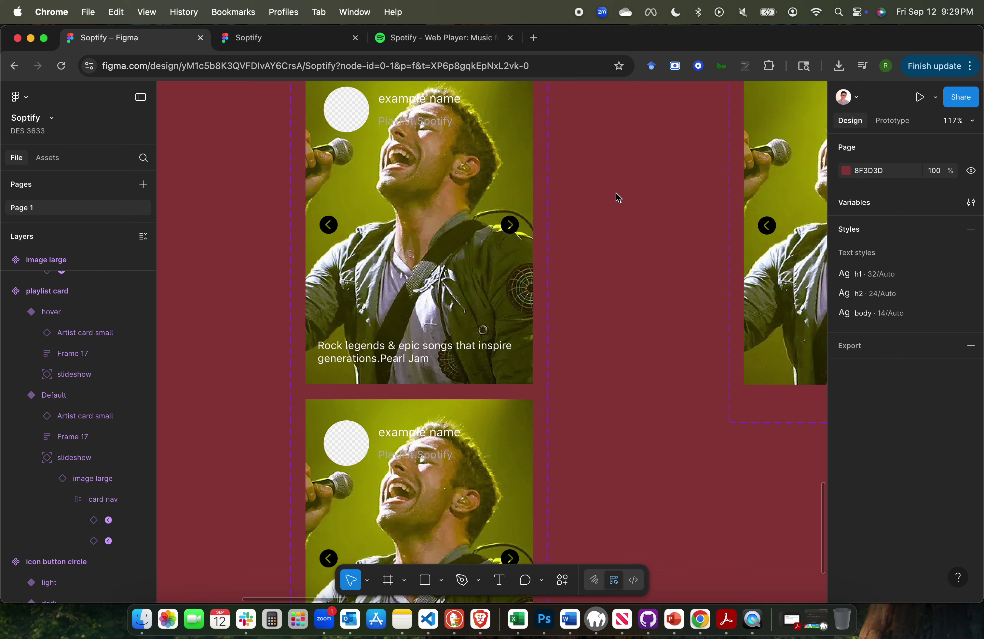
Hide the card nav layer in the slideshow instance of the playlist card's Default variant.
scroll(617, 197, "down", 2)
left_click(382, 223)
double_click(378, 220)
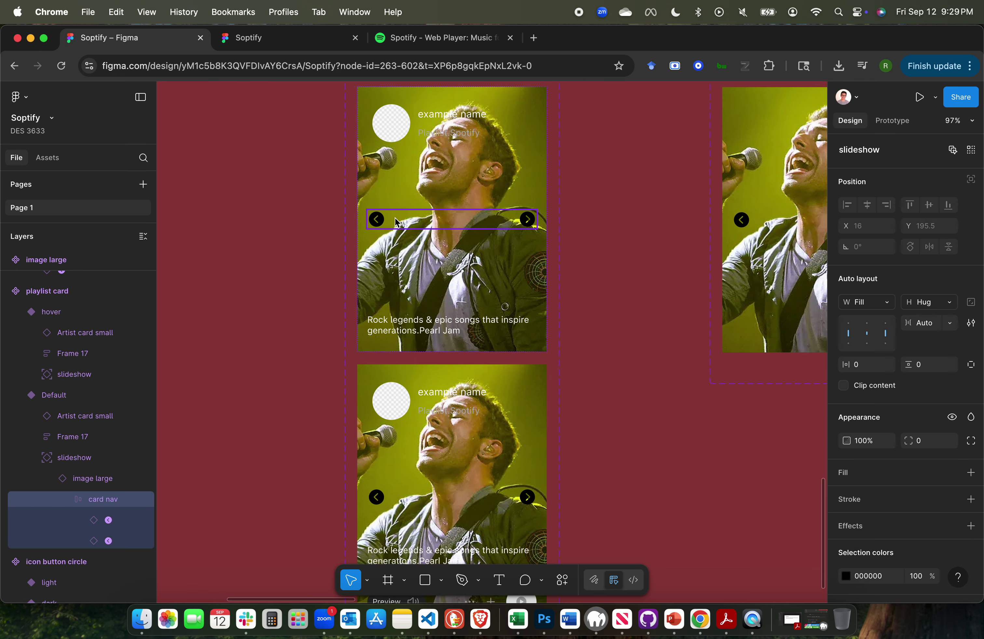
scroll(314, 309, "down", 3)
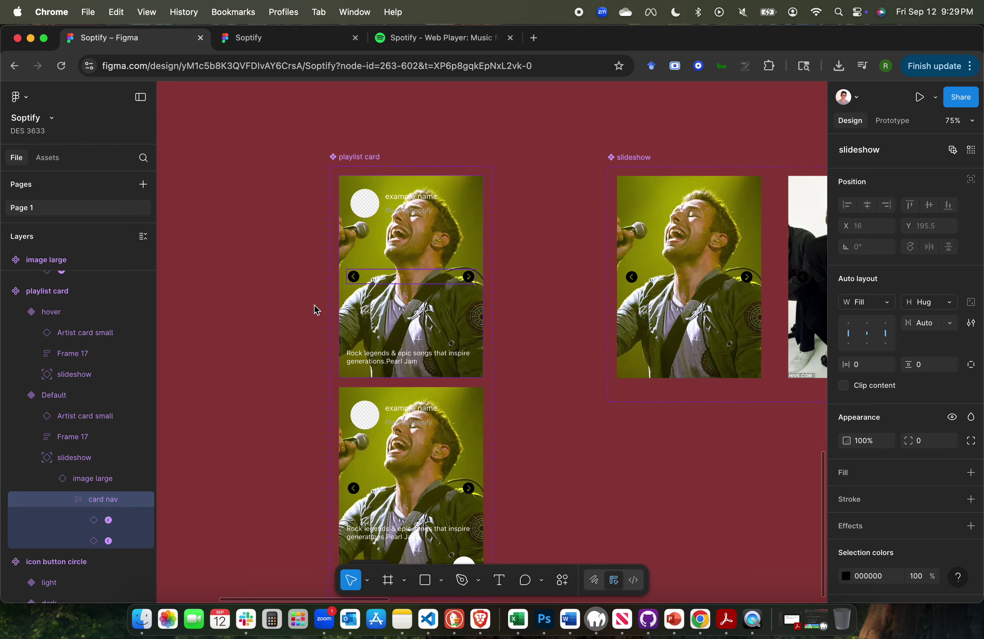
left_click(144, 499)
left_click(260, 426)
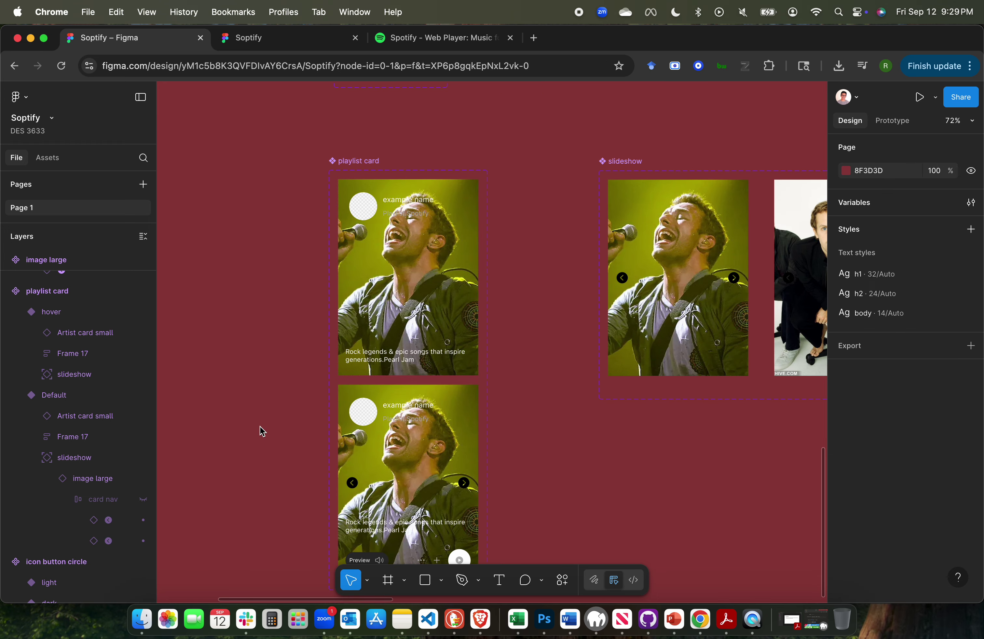
scroll(260, 426, "down", 1)
scroll(260, 426, "down", 1)
scroll(260, 426, "right", 1)
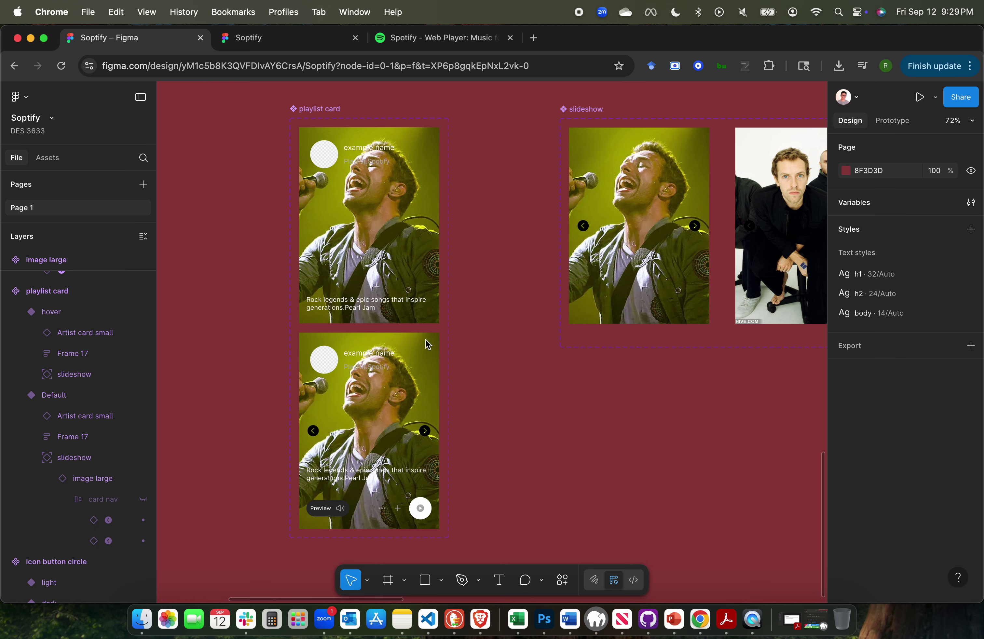
Switch to the prototype preview and check the hover state of the playlist card under Made For You.
left_click(281, 40)
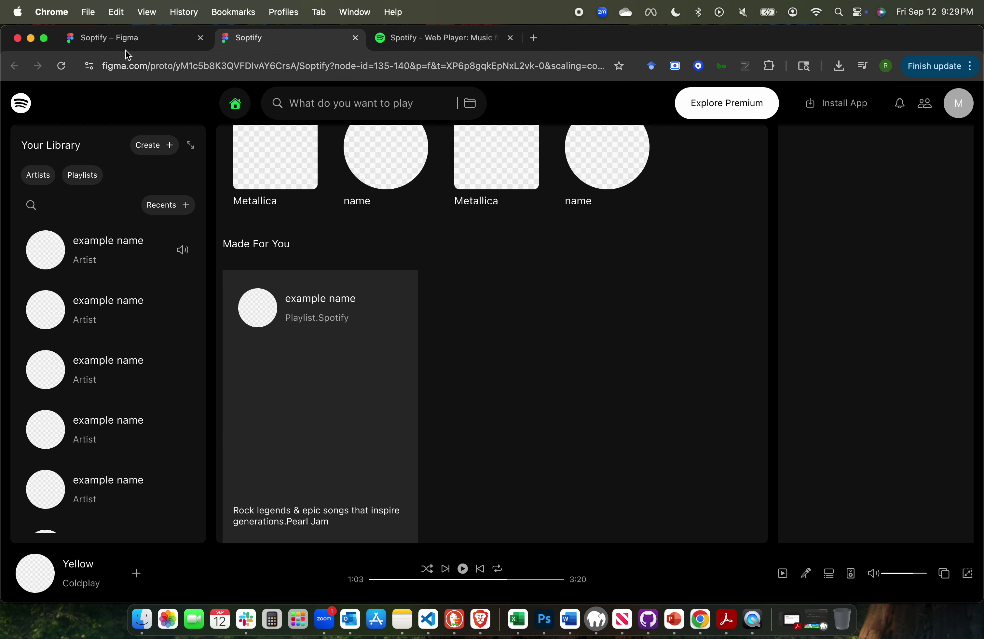
left_click(151, 36)
left_click(238, 39)
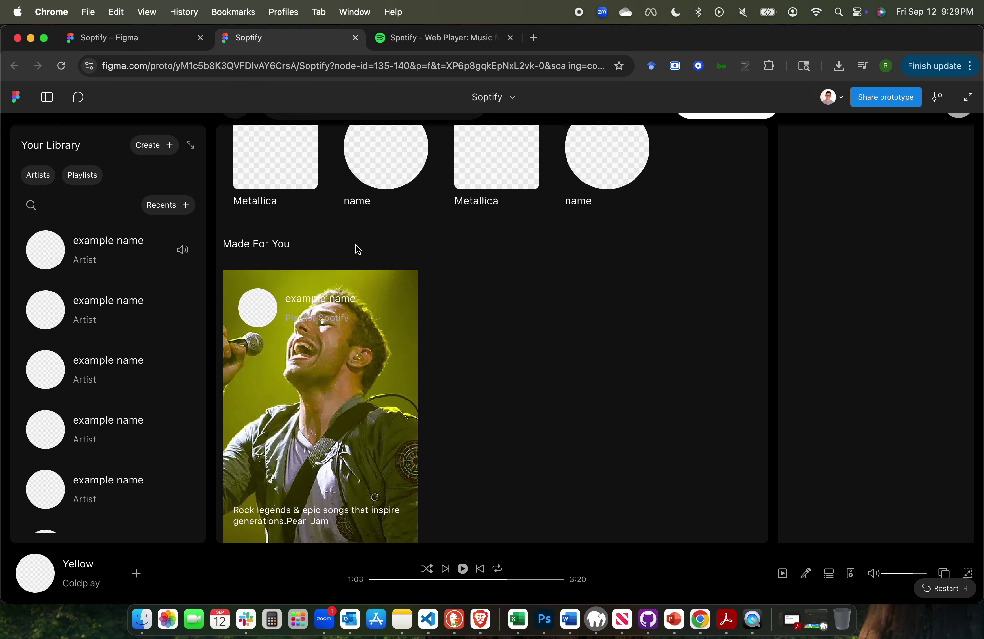
mouse_move(328, 415)
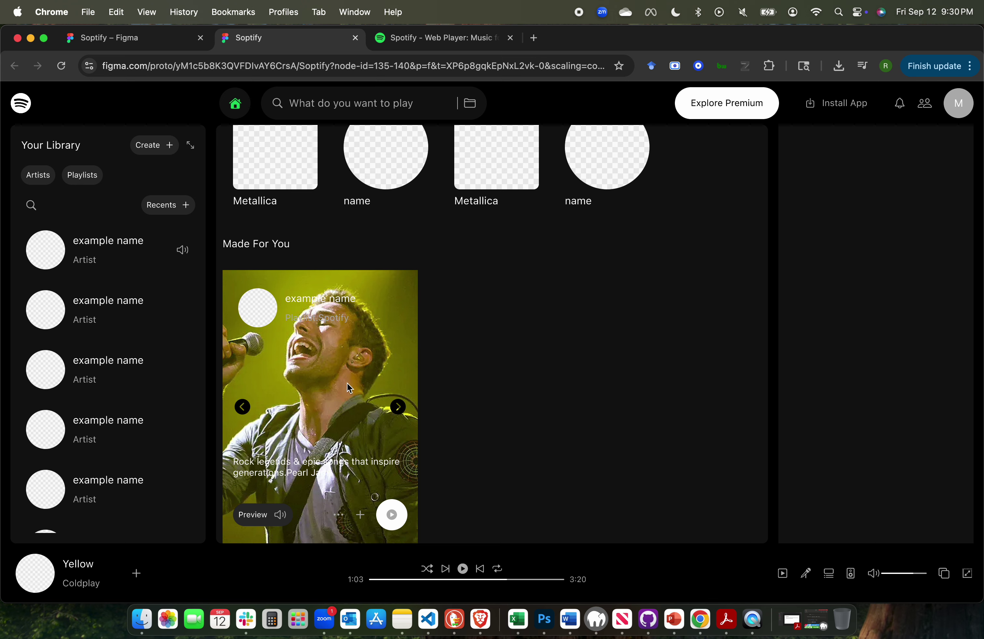
Test the hovered playlist card's slideshow by repeatedly advancing through its images with the next arrow.
left_click(398, 407)
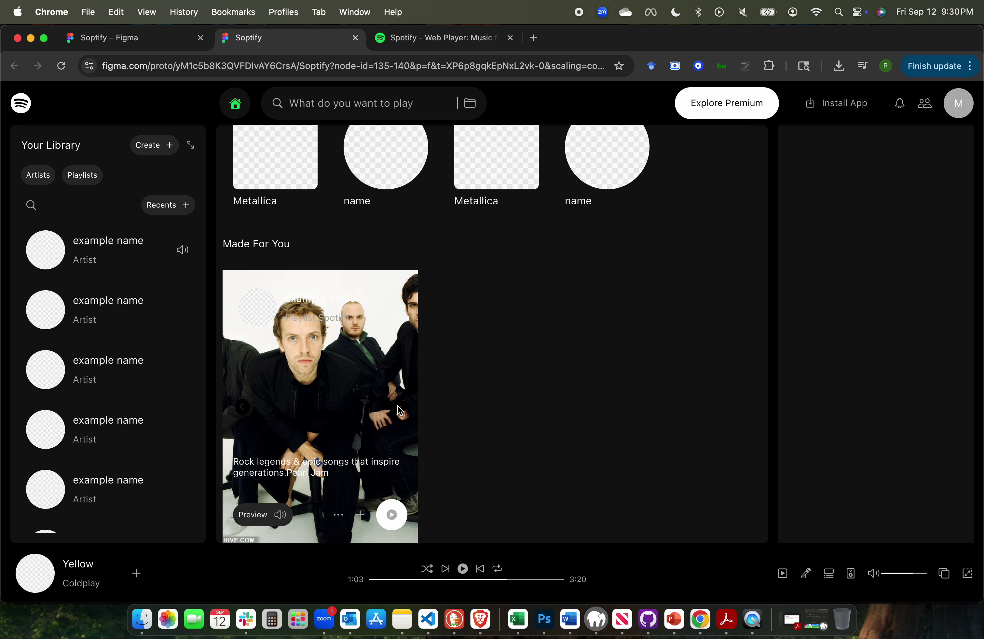
left_click(399, 408)
left_click(399, 408)
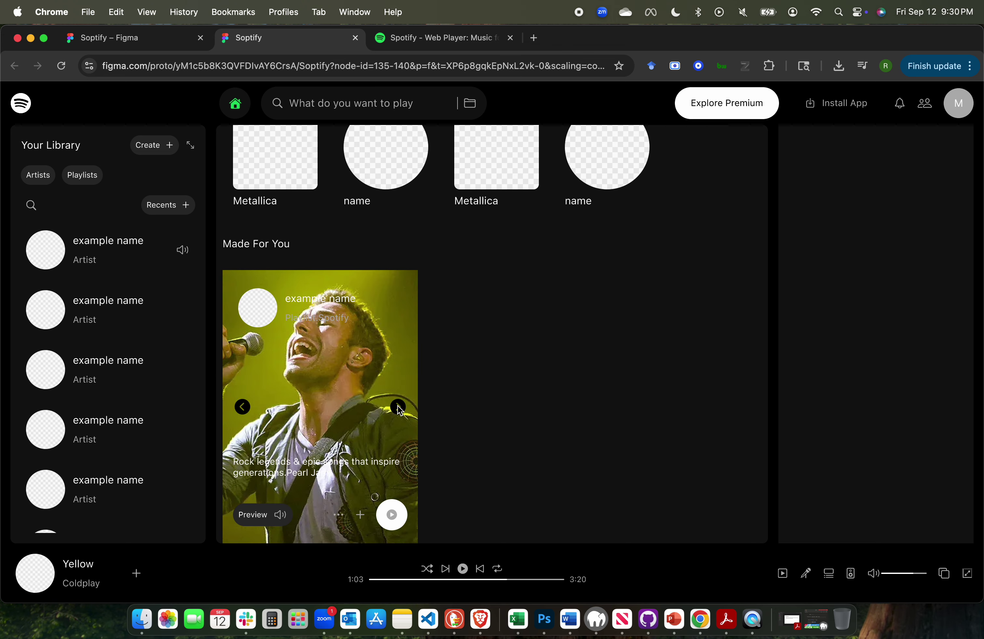
left_click(399, 407)
left_click(398, 407)
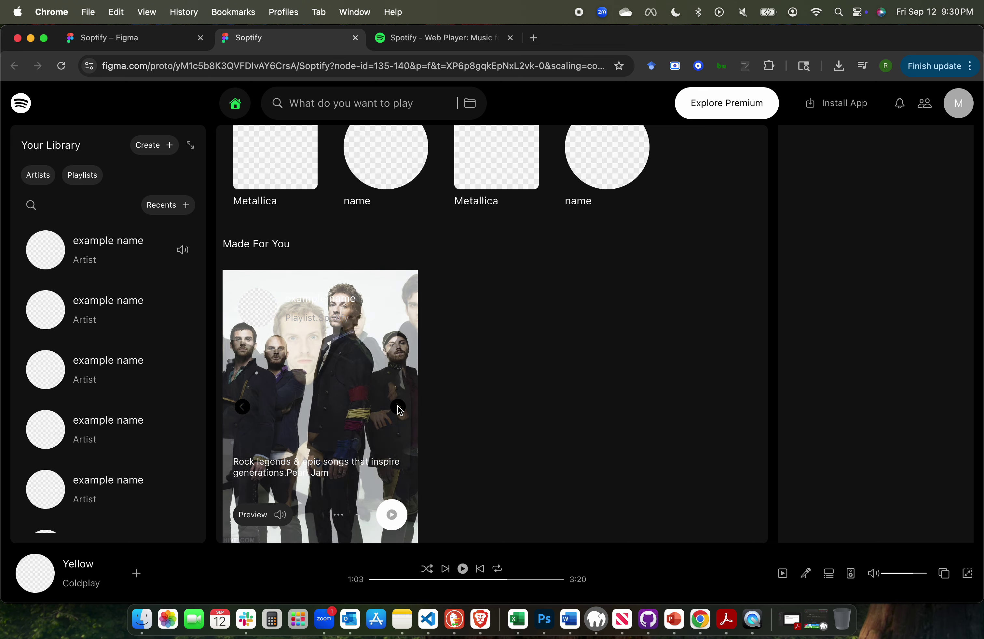
left_click(398, 407)
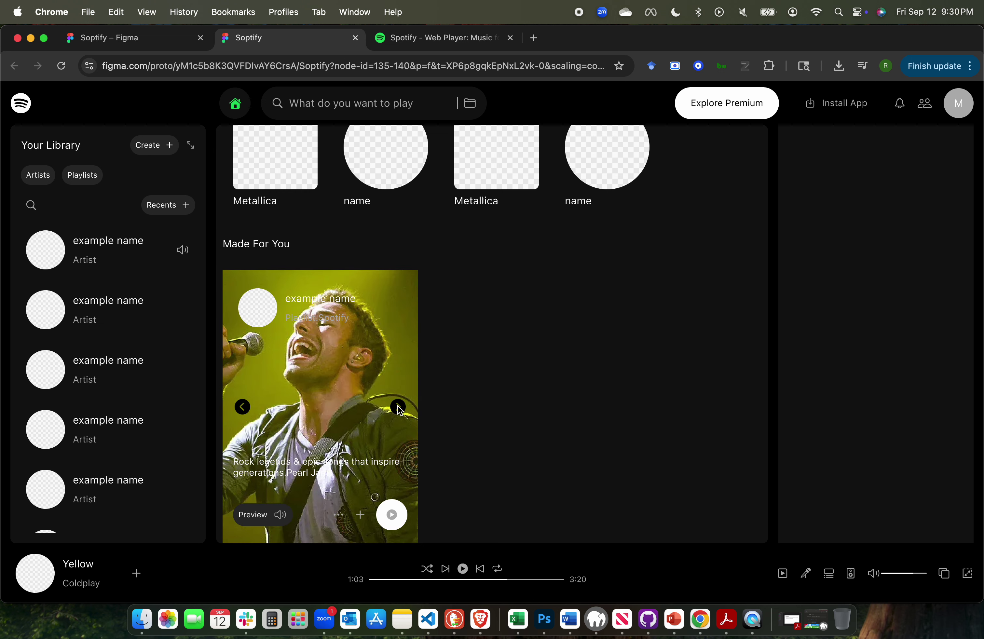
left_click(398, 407)
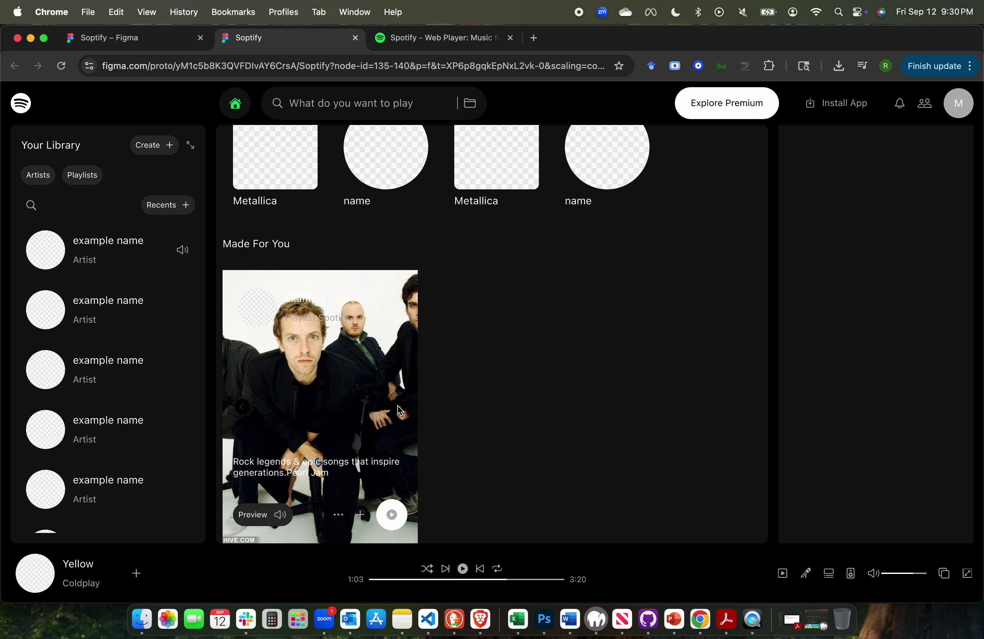
left_click(398, 407)
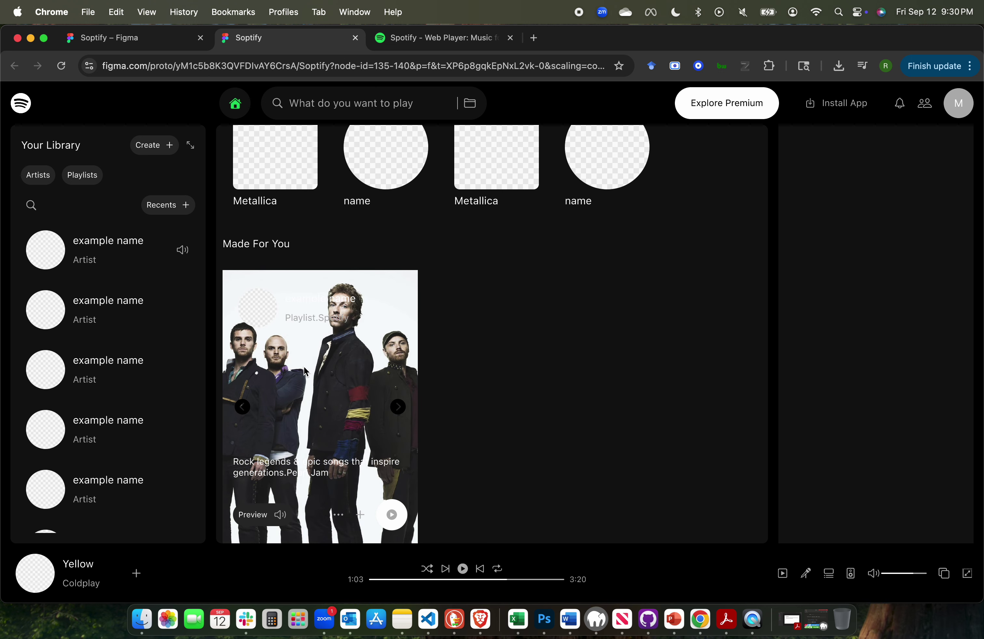
left_click(399, 408)
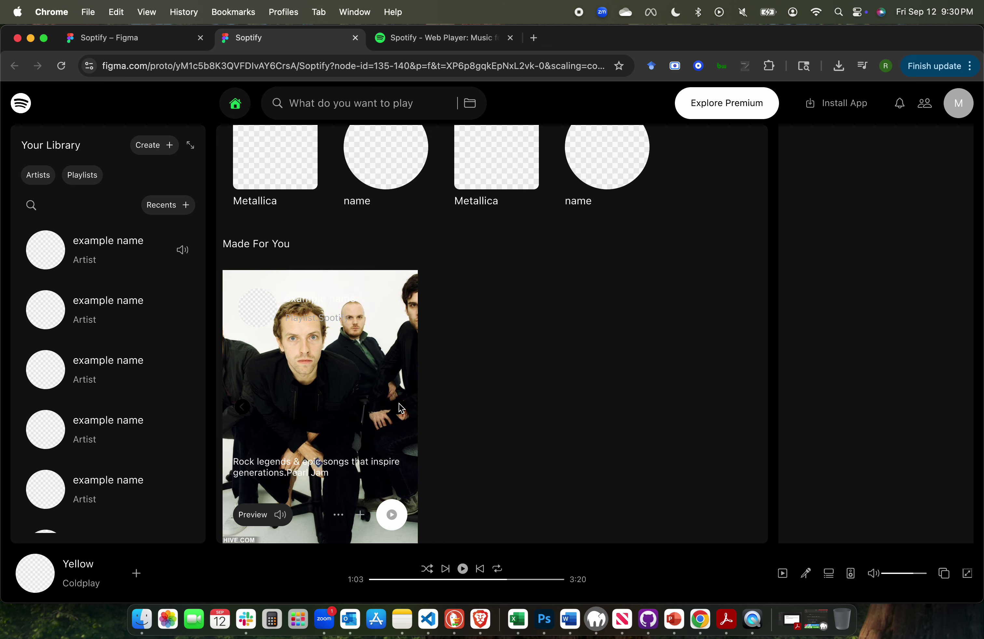
left_click(399, 408)
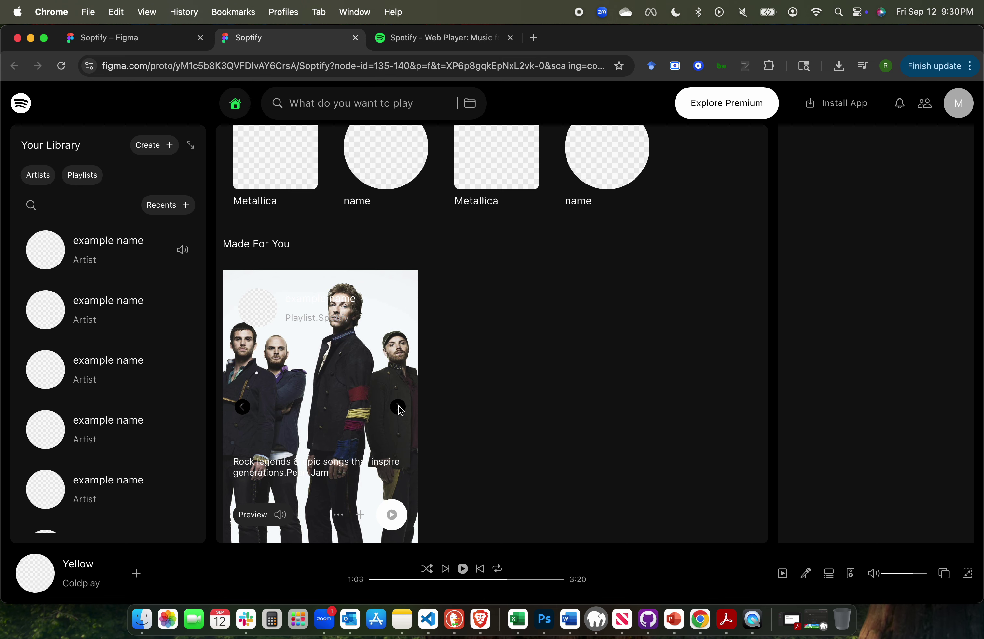
left_click(399, 408)
left_click(399, 408)
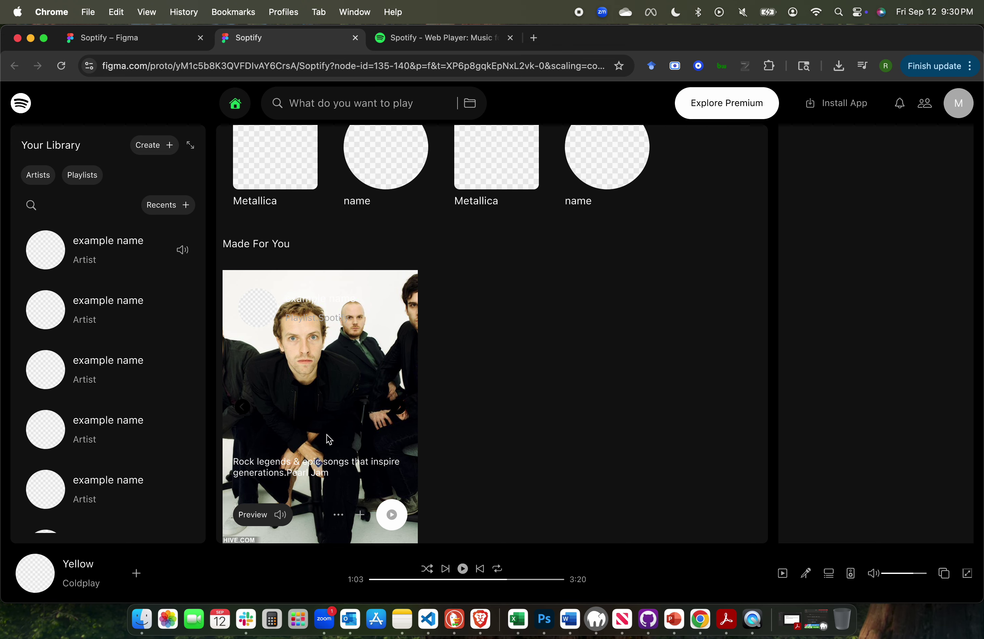
Return to the design file and add a fill with the background color variable above the image large component's image fill.
left_click(143, 38)
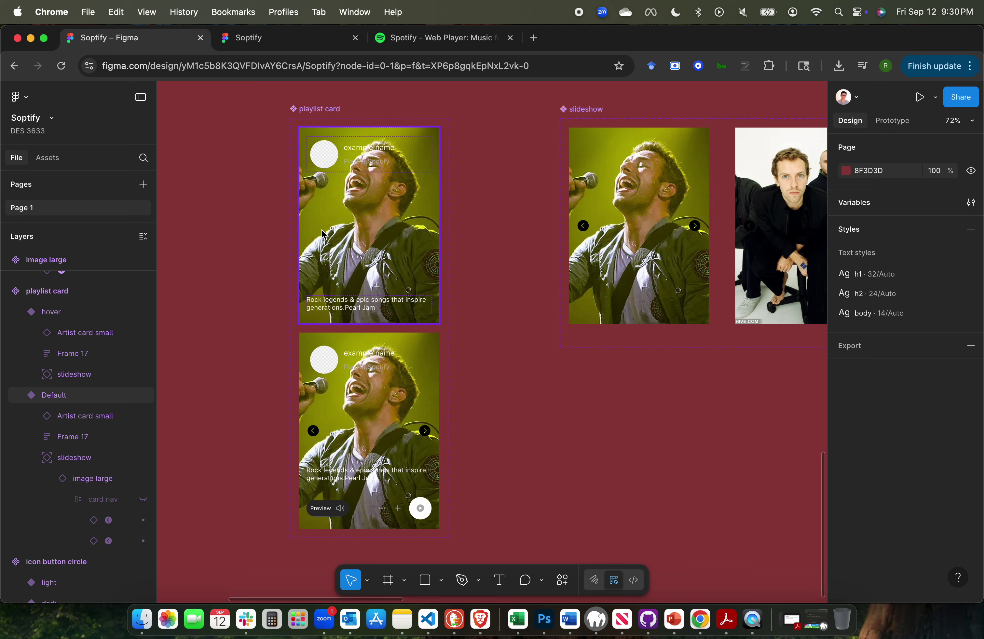
scroll(323, 234, "left", 5)
scroll(322, 229, "up", 5)
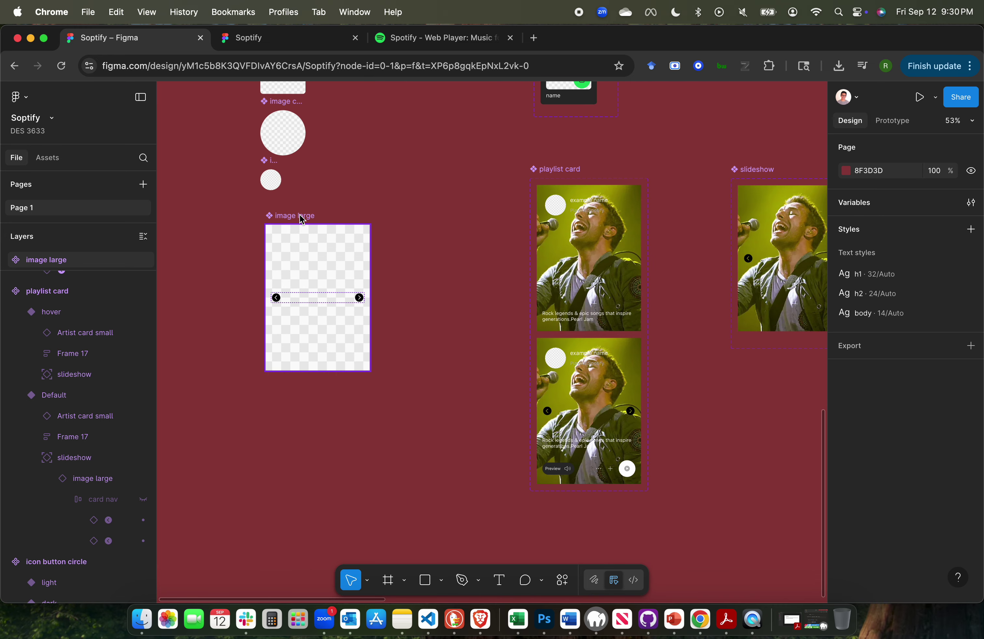
left_click(302, 219)
scroll(467, 293, "right", 3)
scroll(870, 467, "down", 3)
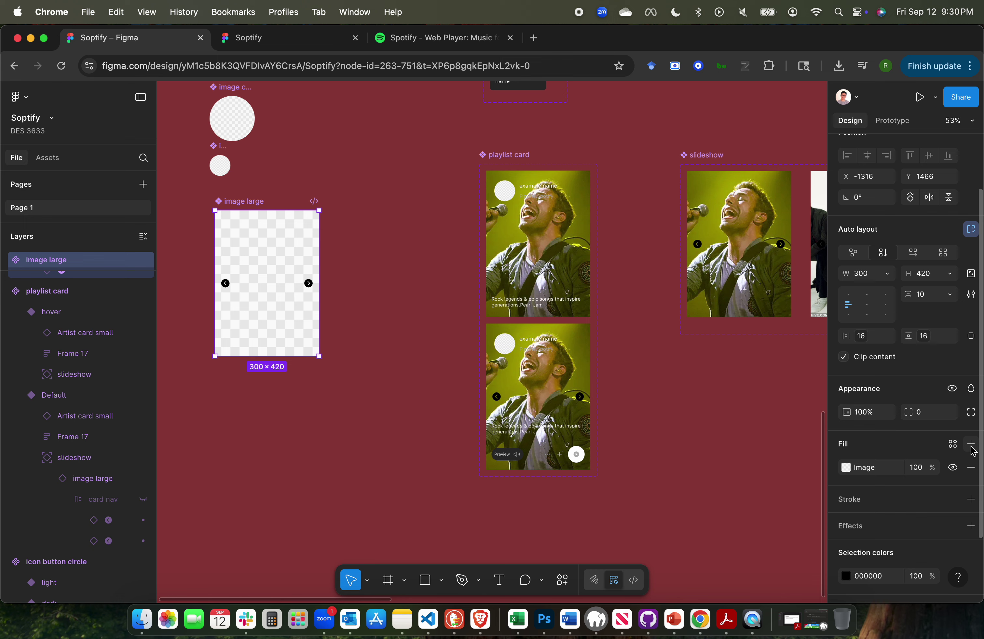
left_click(970, 445)
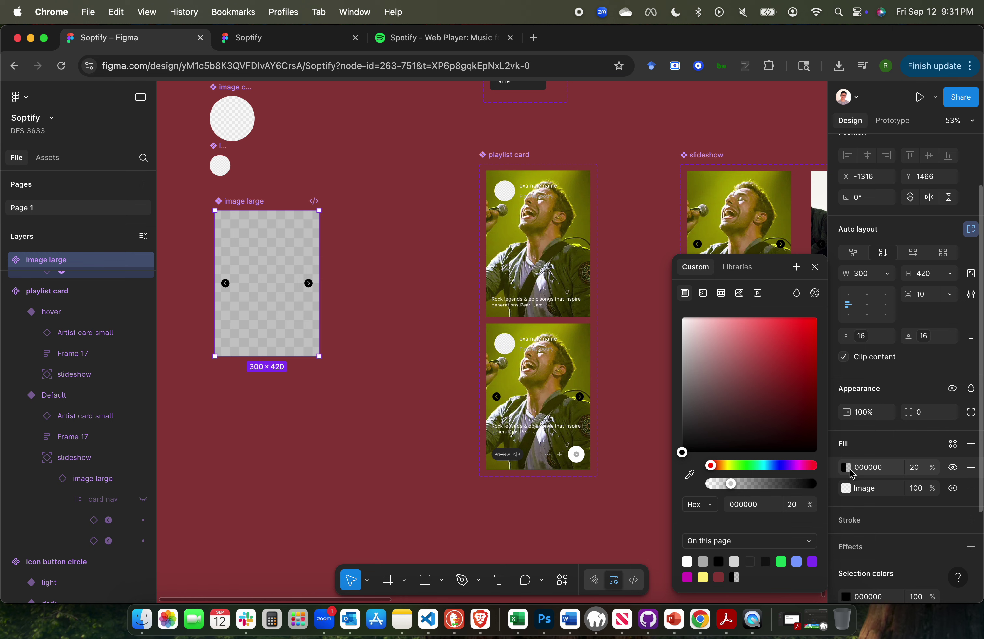
left_click(736, 267)
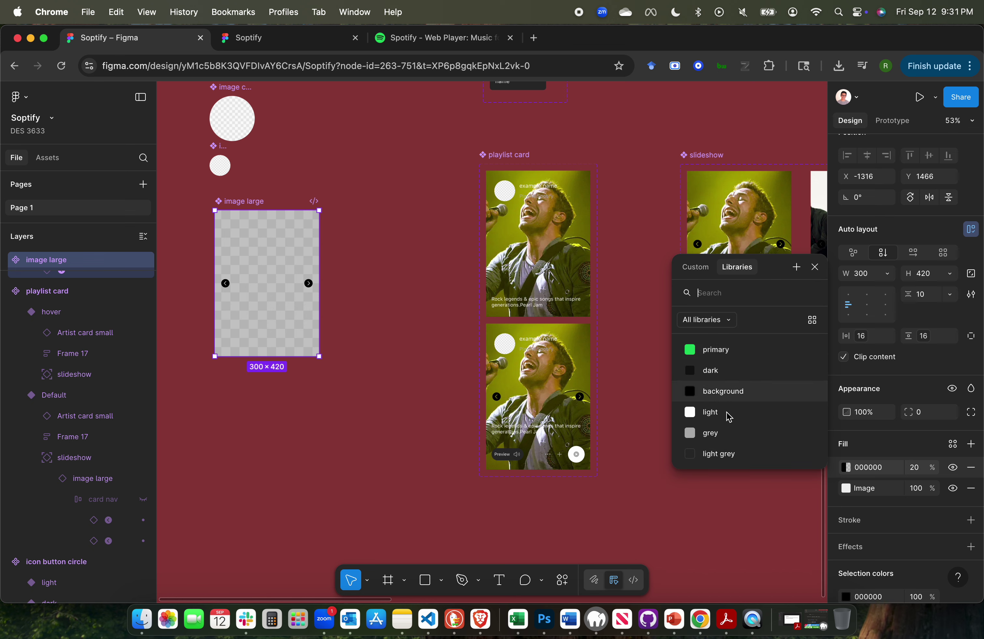
left_click(717, 392)
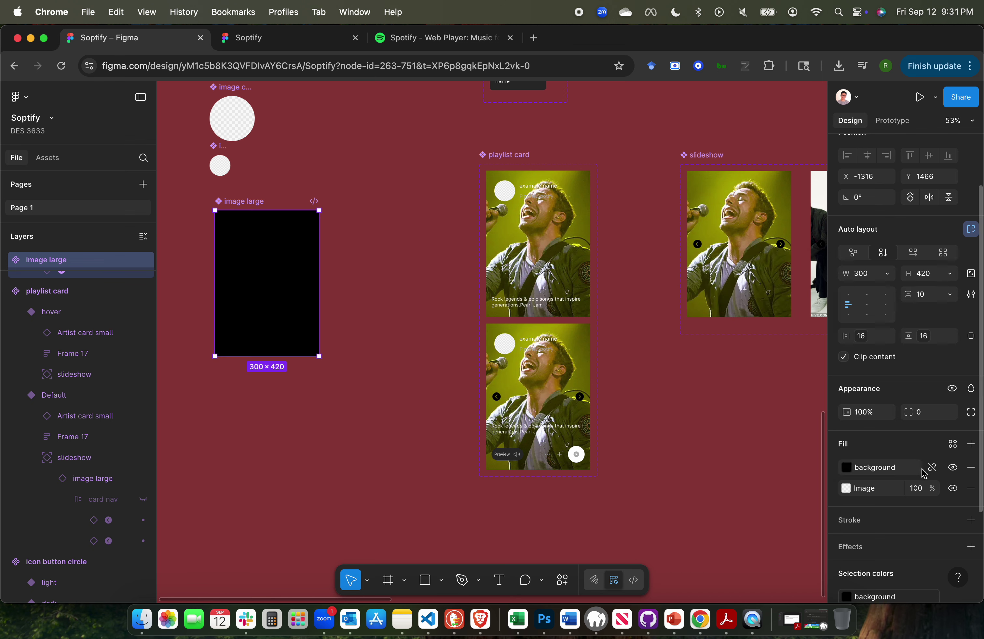
left_click(776, 440)
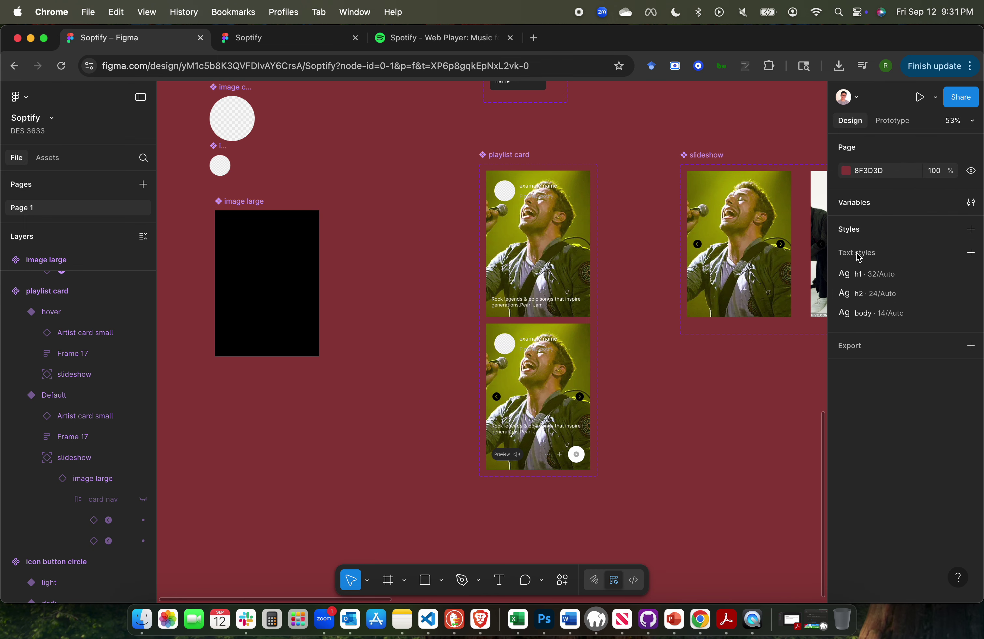
Create a color variable in the colors collection with the value 000000.
left_click(971, 202)
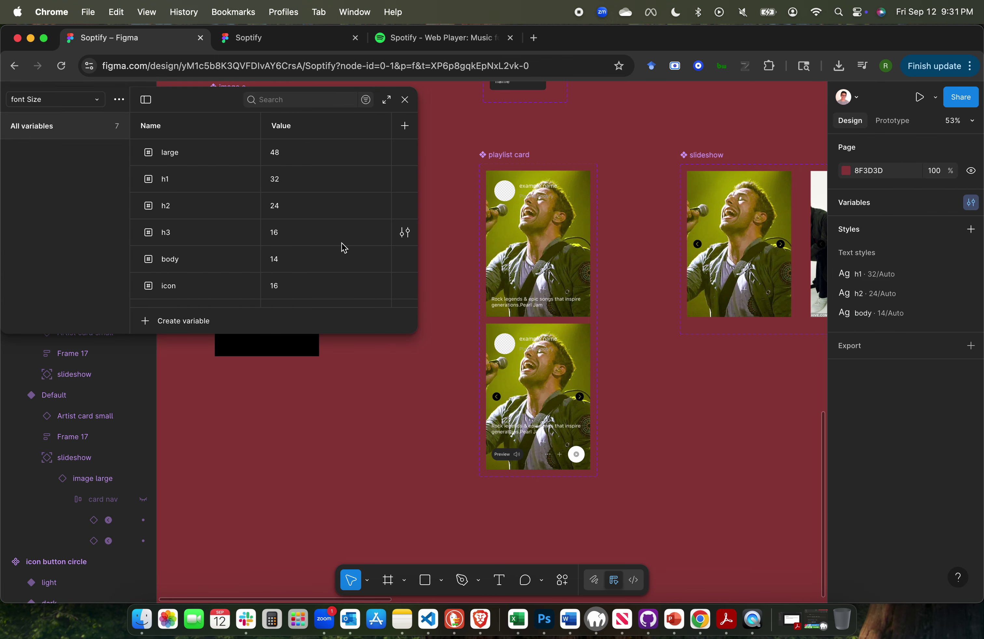
left_click(98, 102)
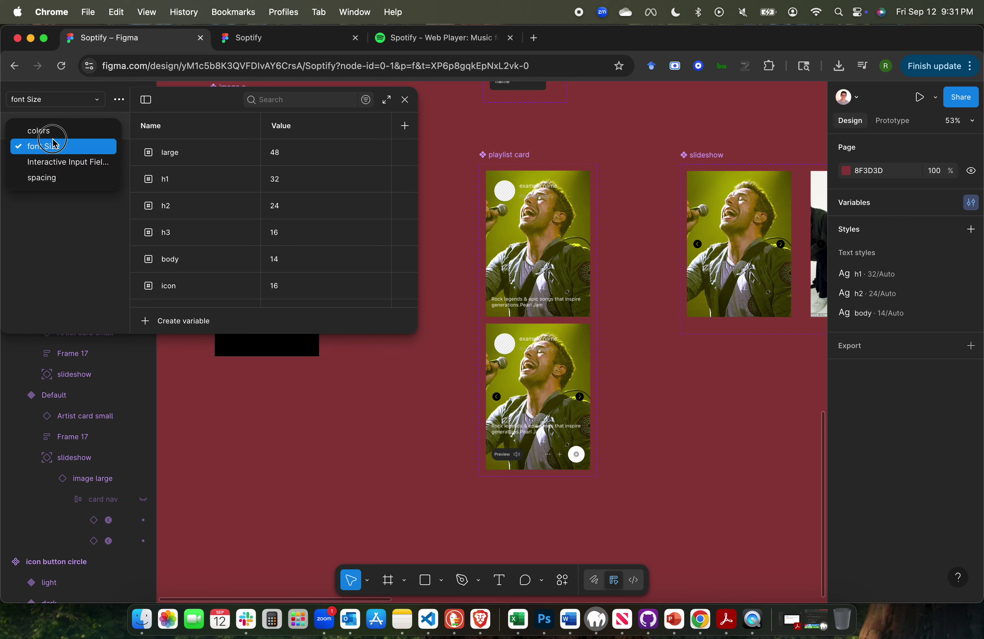
left_click(59, 129)
left_click(67, 99)
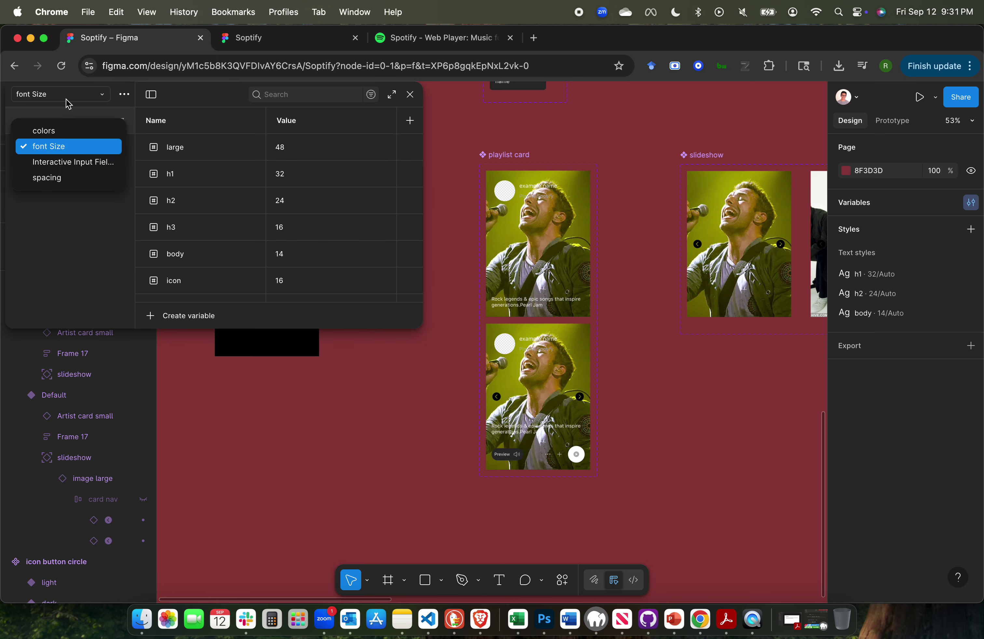
left_click(58, 130)
left_click(181, 320)
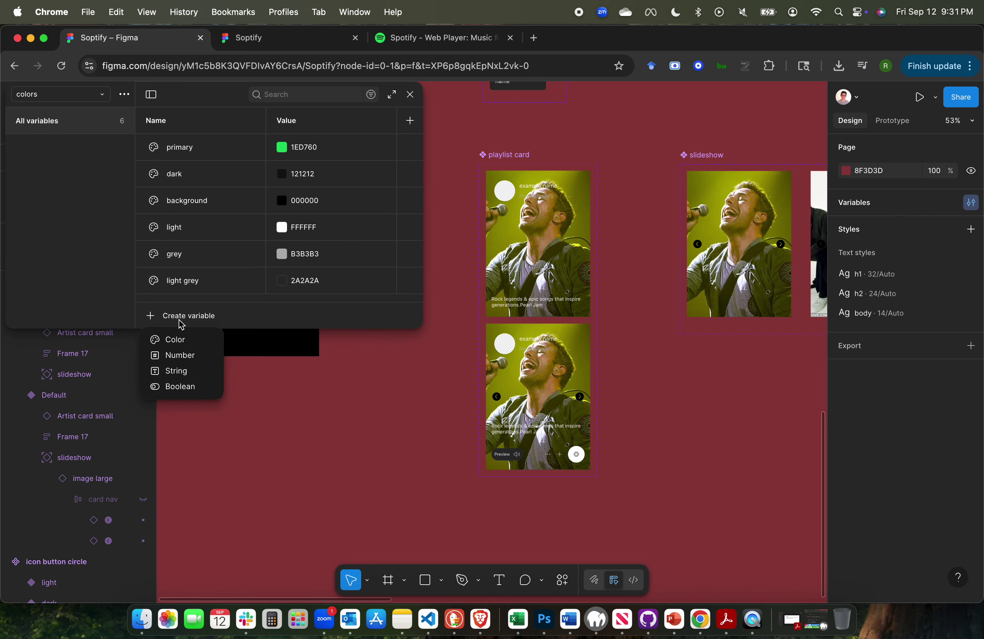
left_click(182, 342)
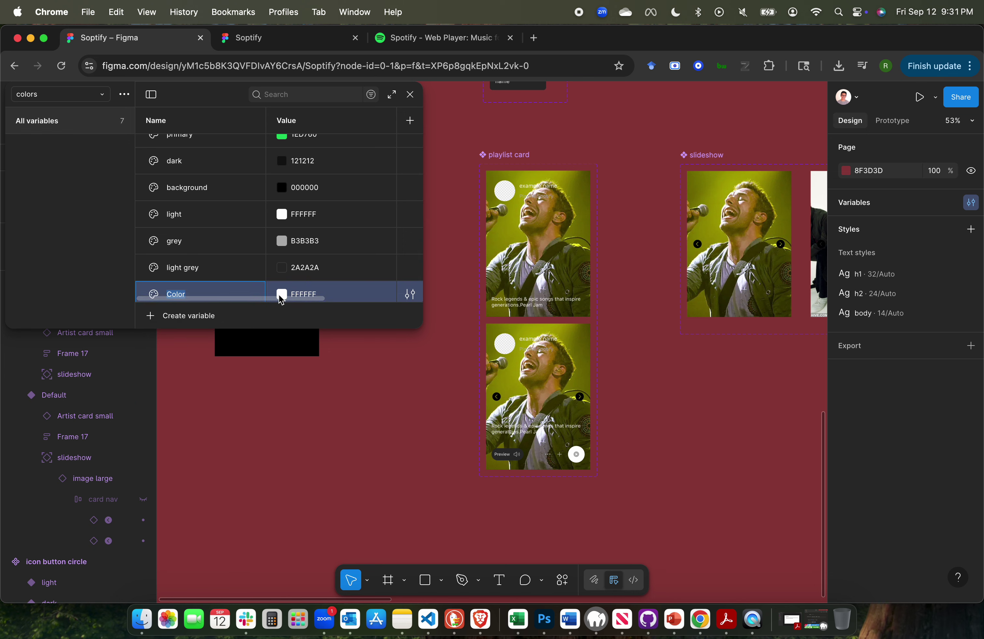
left_click(307, 295)
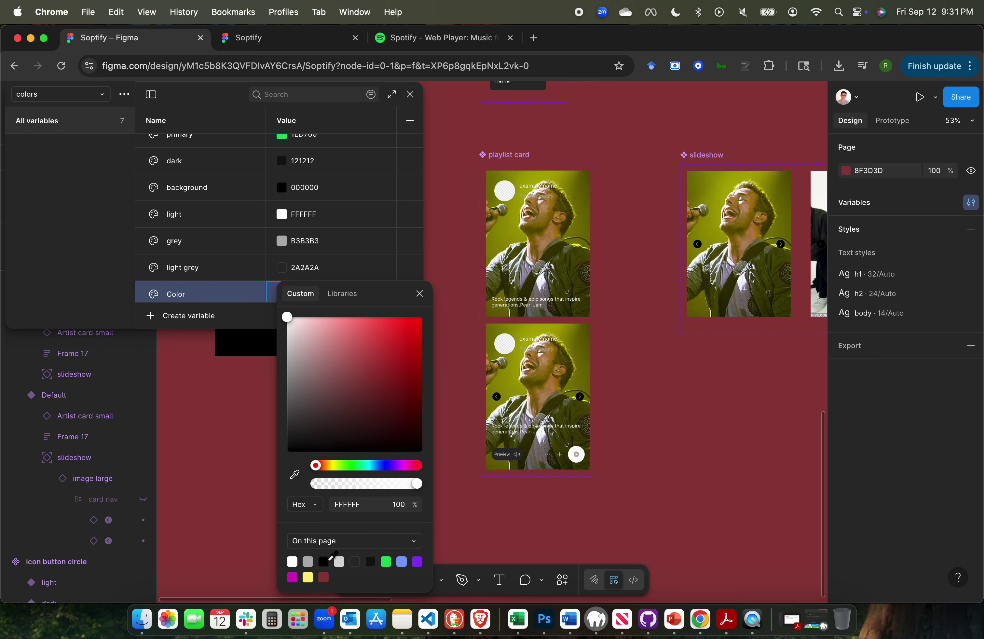
left_click(328, 561)
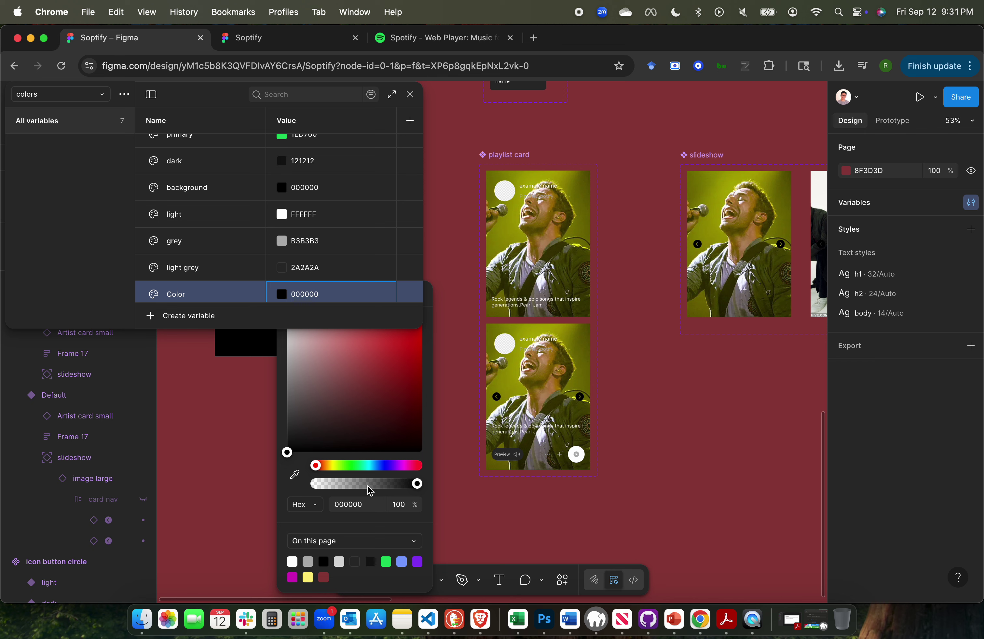
Set the opacity of the new black color variable to 50%.
left_click(401, 507)
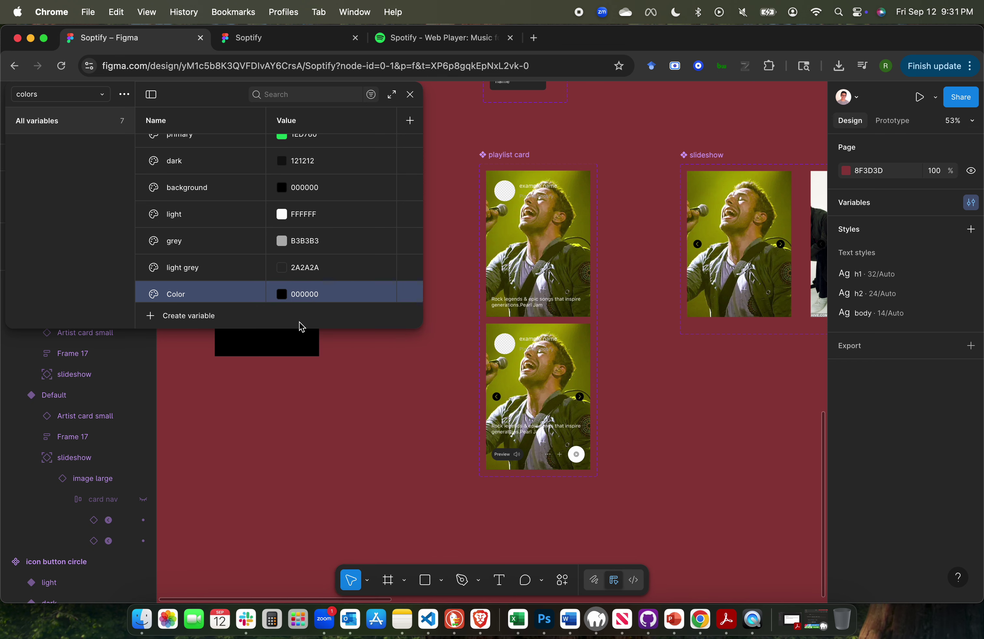
left_click(286, 298)
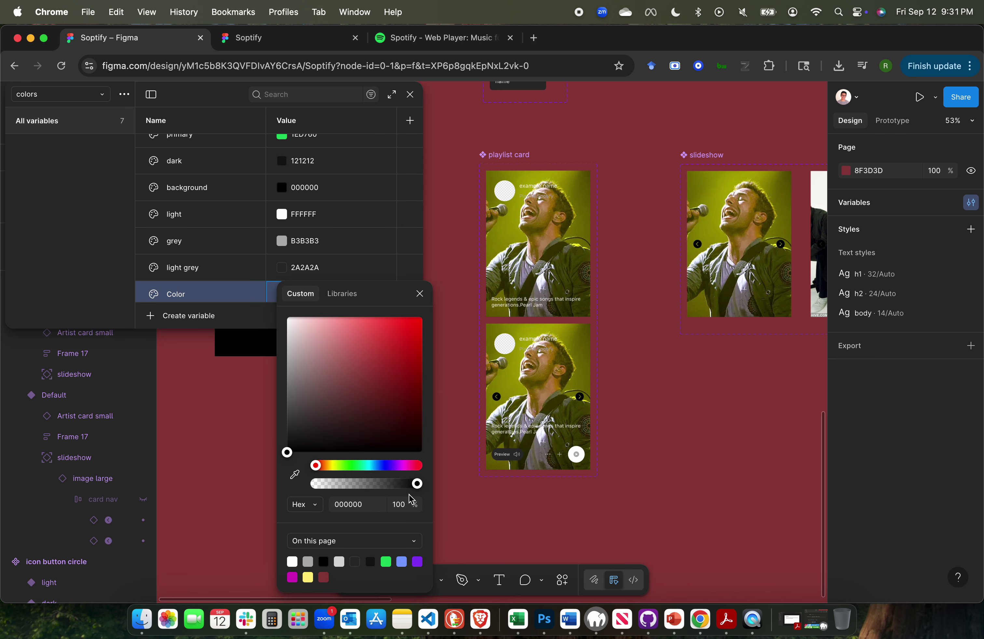
left_click(399, 506)
key("Left")
type("50")
key("Return")
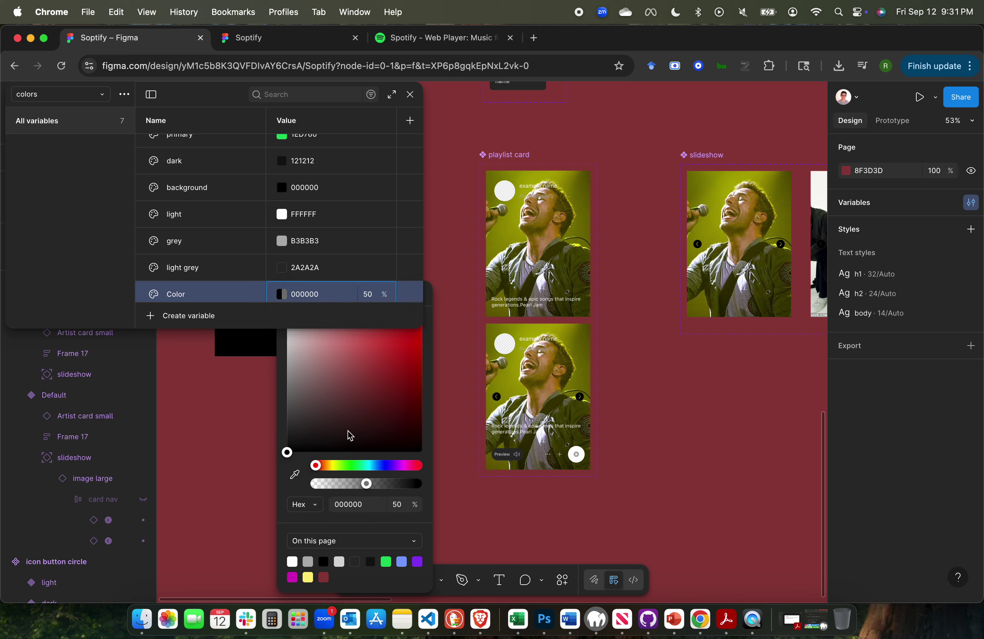
left_click(467, 391)
Rename the new color variable as "background 50%" and close the variables window.
double_click(182, 295)
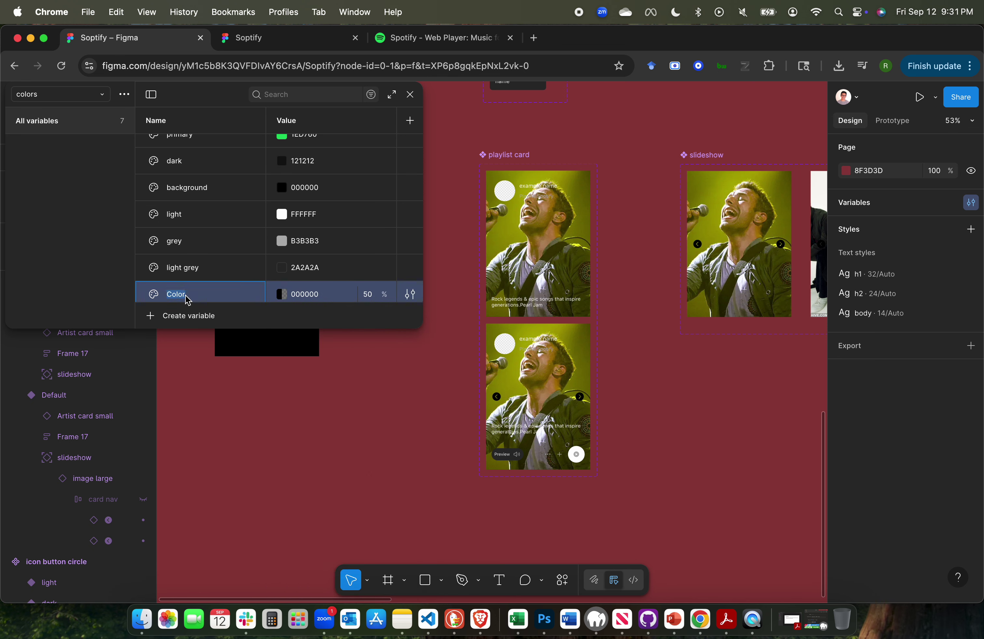
type("dar")
type("background 50%")
key("Return")
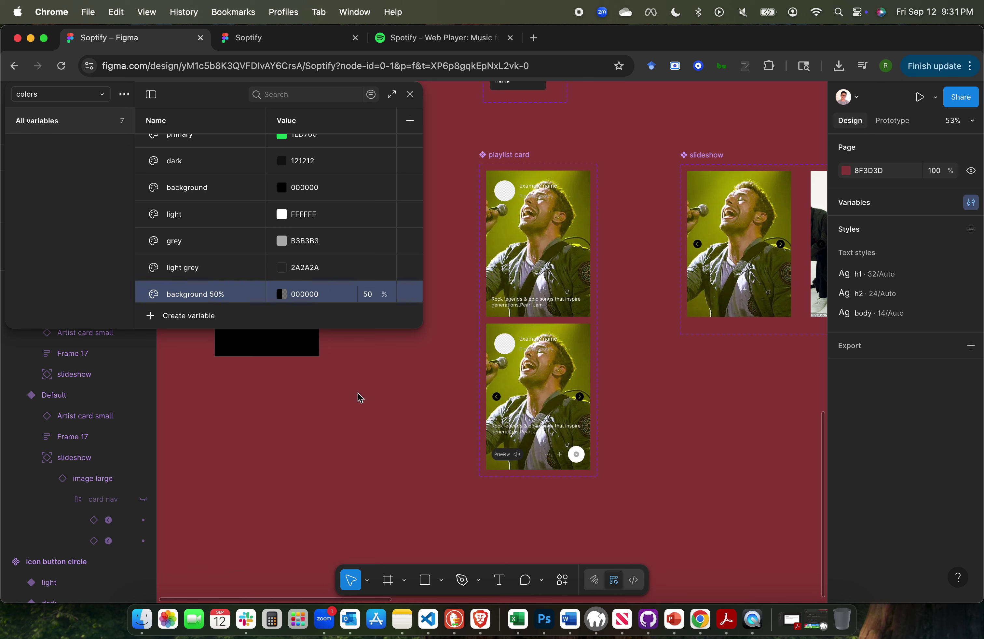
left_click(410, 95)
Replace the background variable in the image large component's top fill with the background 50% variable.
left_click(237, 202)
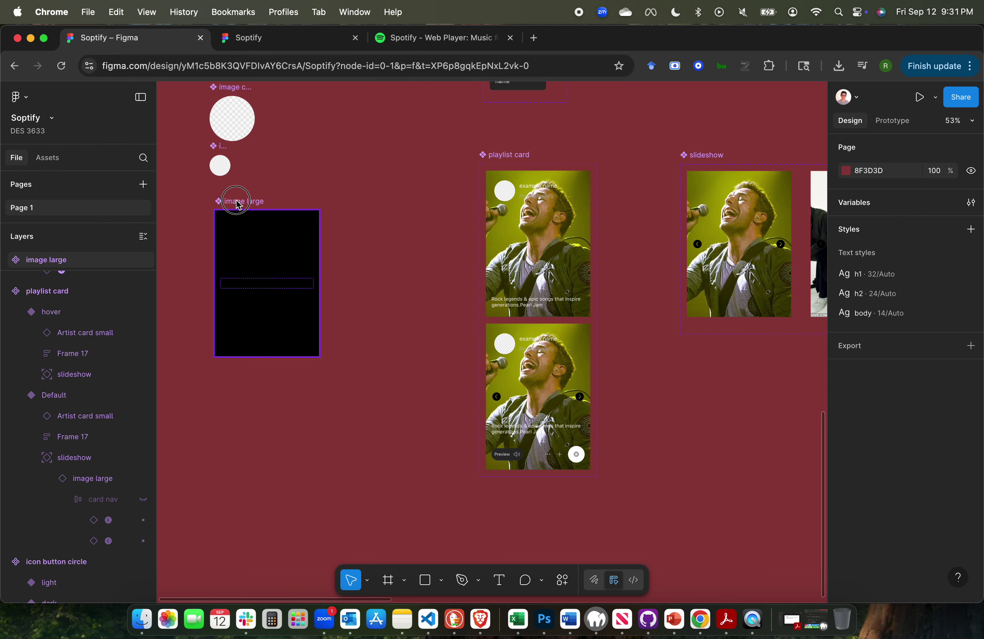
left_click(846, 539)
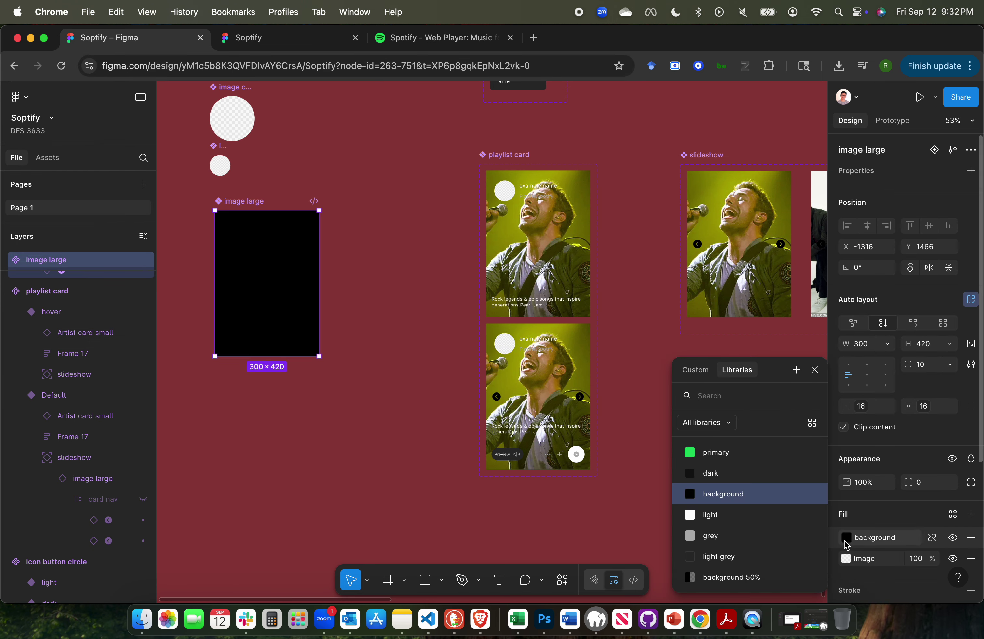
left_click(732, 578)
left_click(432, 458)
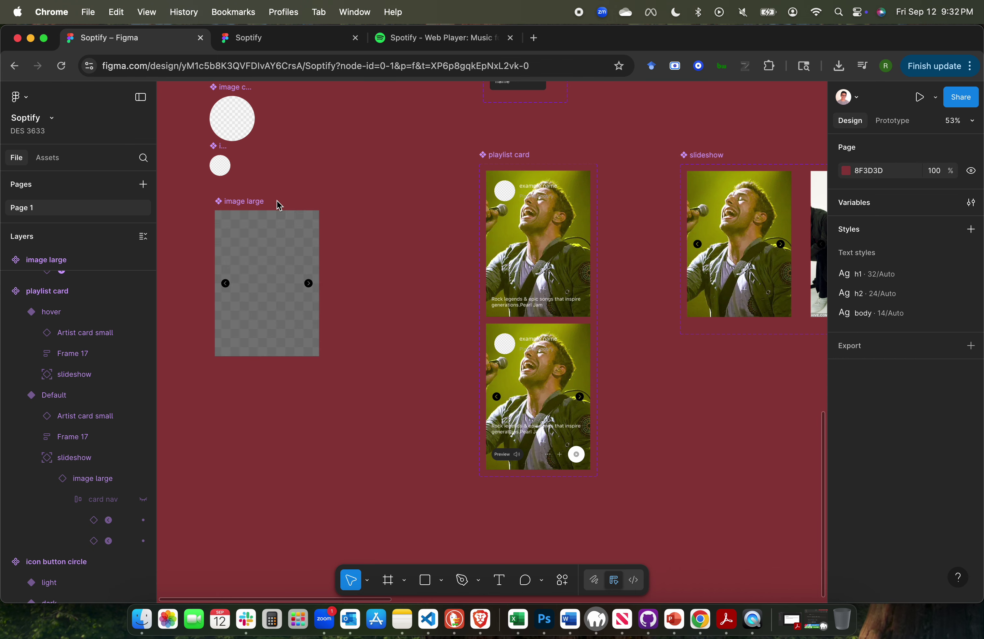
scroll(397, 221, "right", 5)
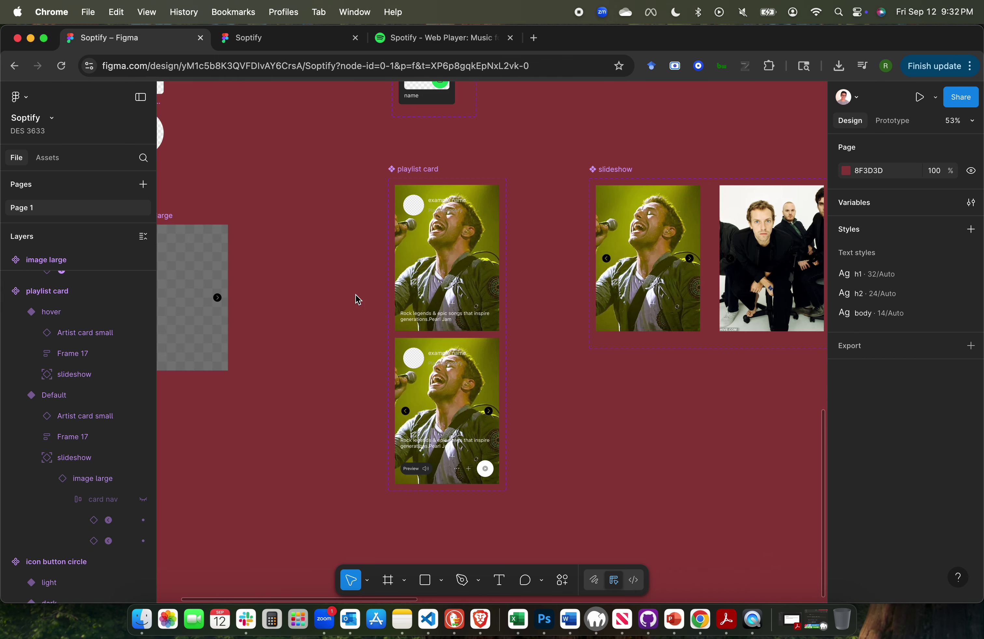
scroll(358, 299, "right", 3)
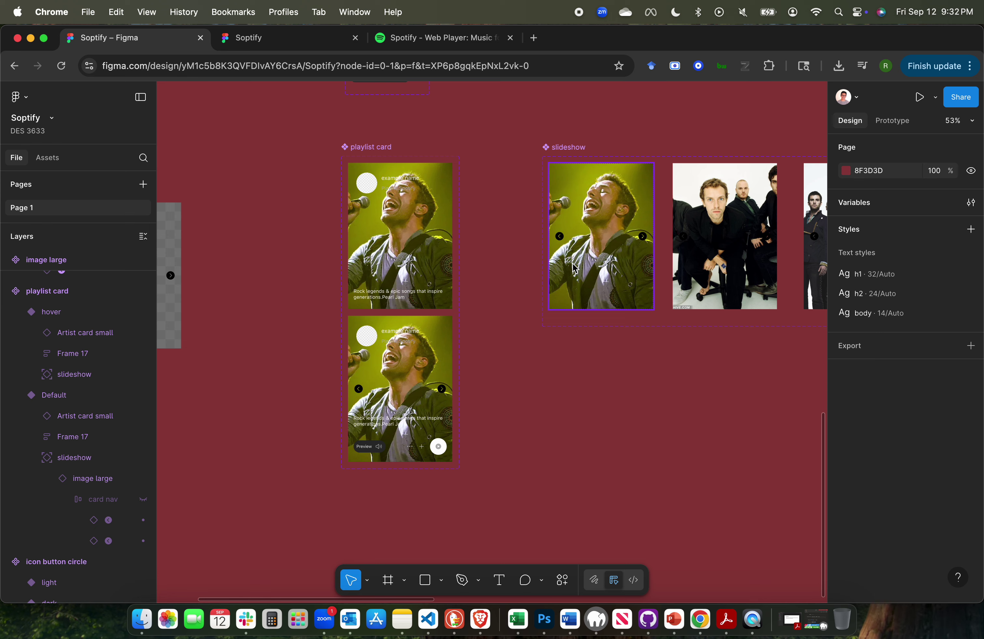
scroll(575, 268, "left", 2)
scroll(581, 249, "up", 3)
left_click(598, 211)
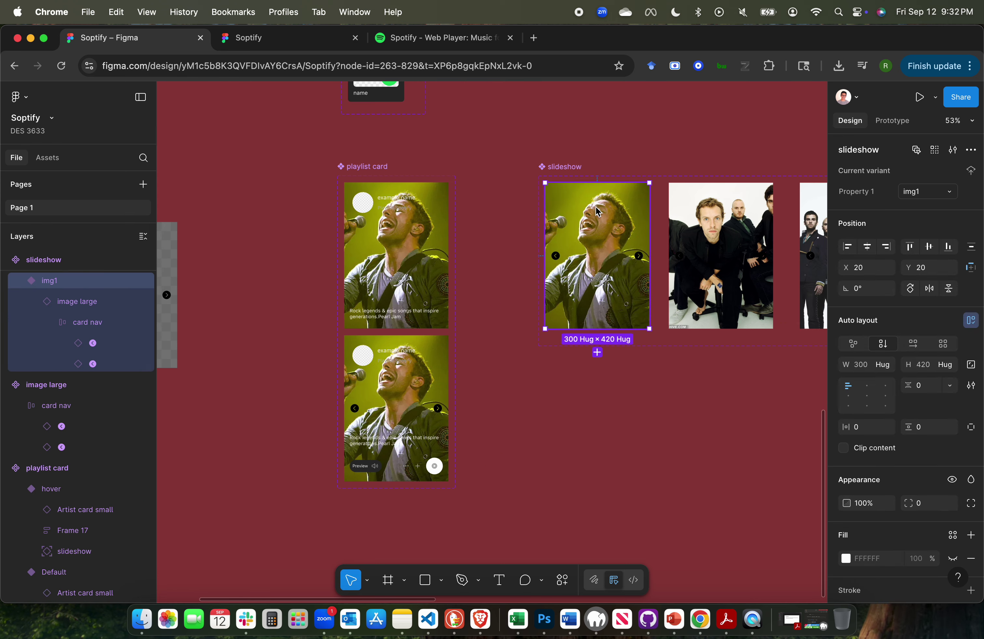
scroll(907, 479, "down", 5)
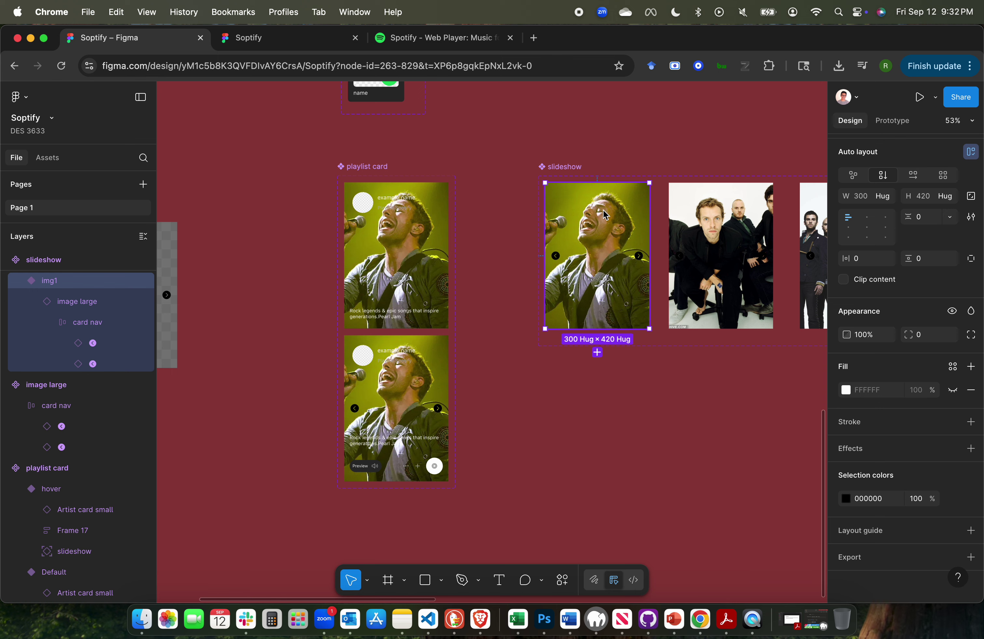
right_click(604, 200)
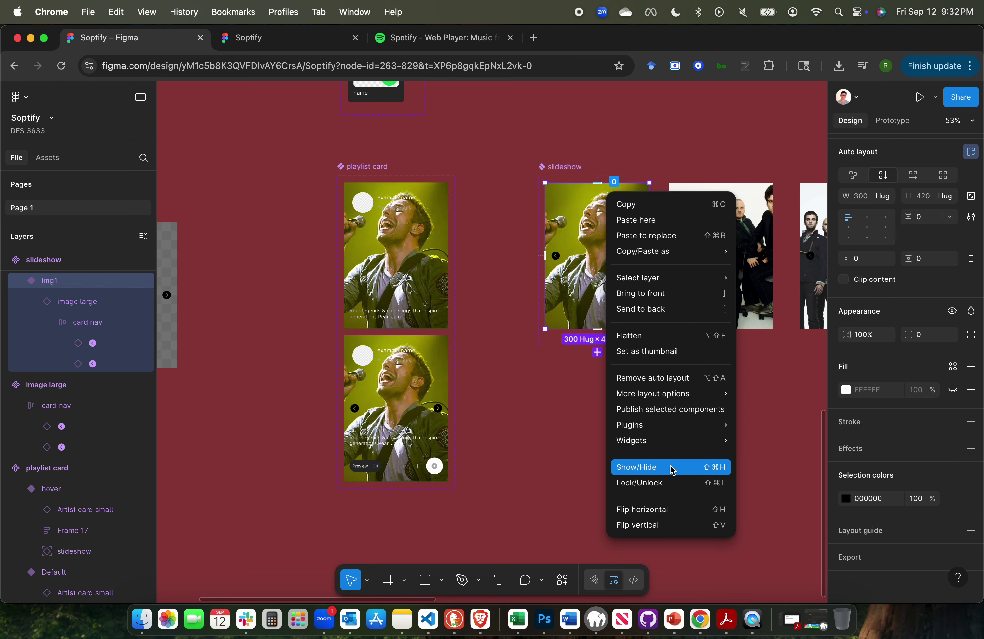
left_click(581, 442)
left_click(539, 427)
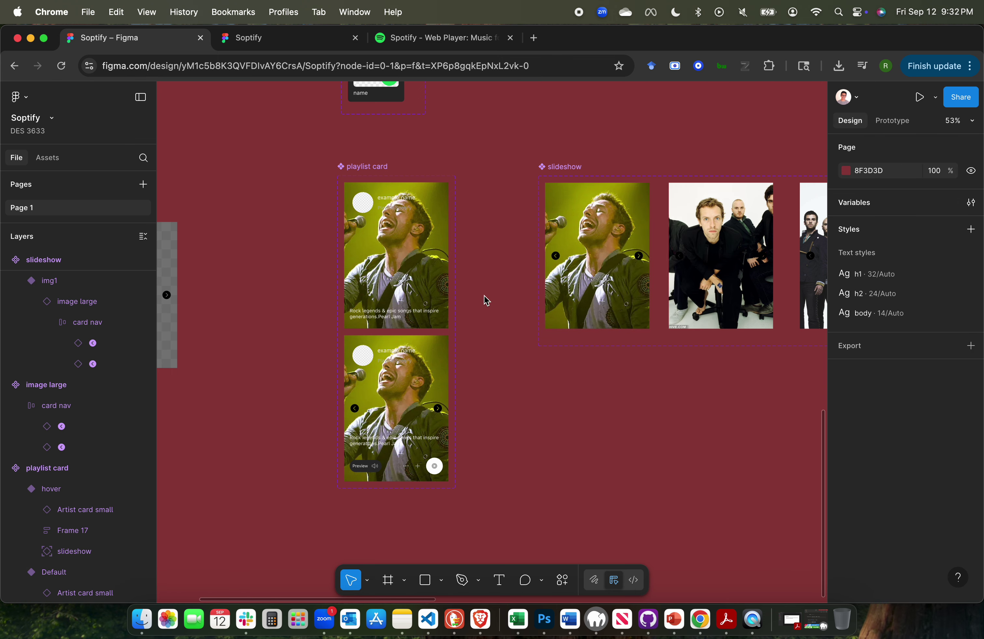
Reset the image large instance in the slideshow's img1 variant to match its main component.
double_click(600, 222)
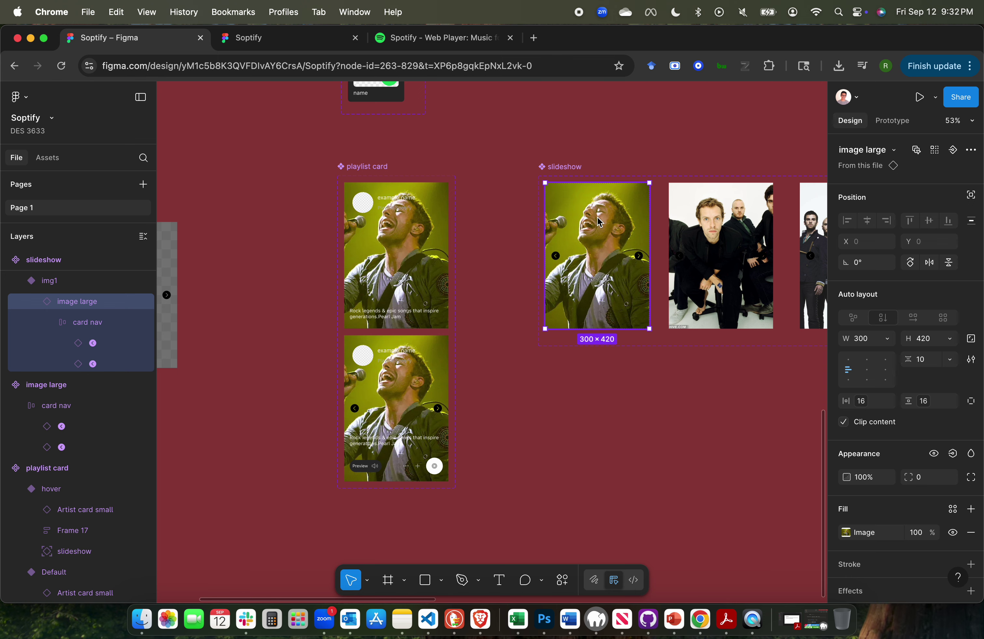
right_click(600, 222)
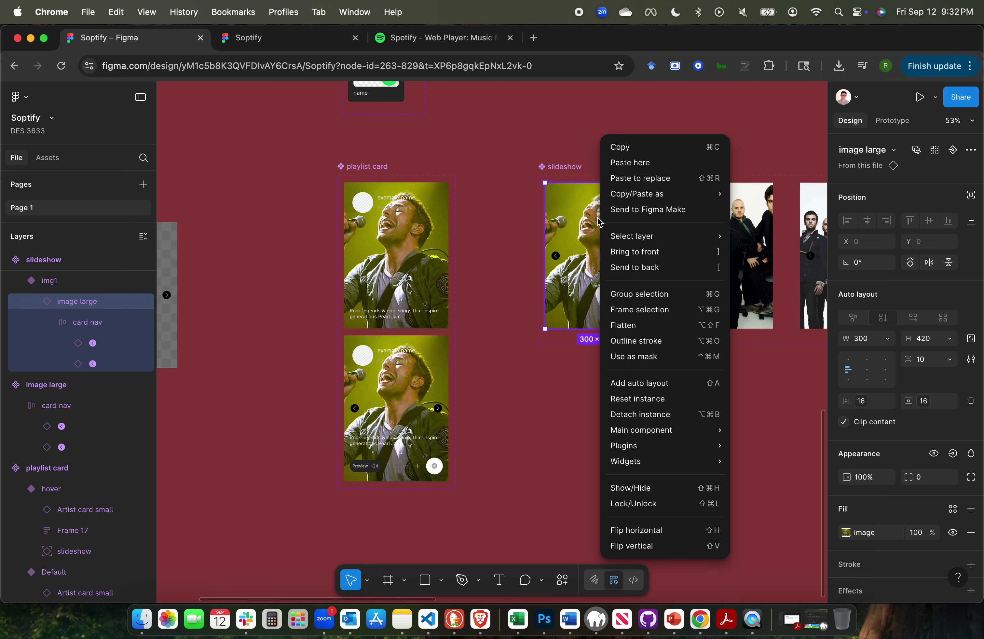
left_click(657, 399)
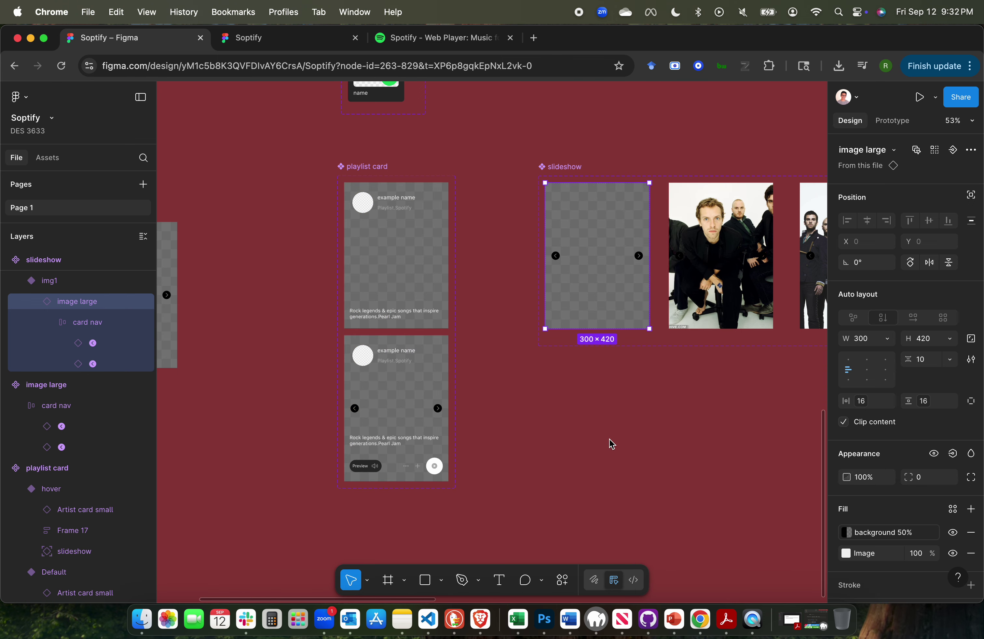
Upload img1.webp from the Desktop as the image fill beneath the overlay of the img1 variant's image large instance.
scroll(611, 444, "right", 3)
scroll(611, 443, "up", 2)
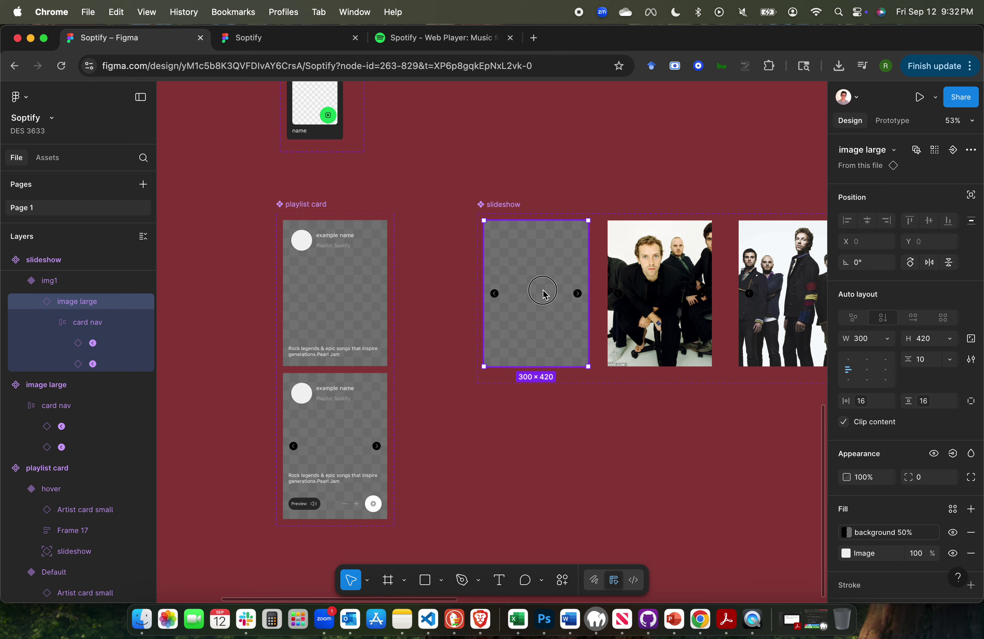
left_click(847, 556)
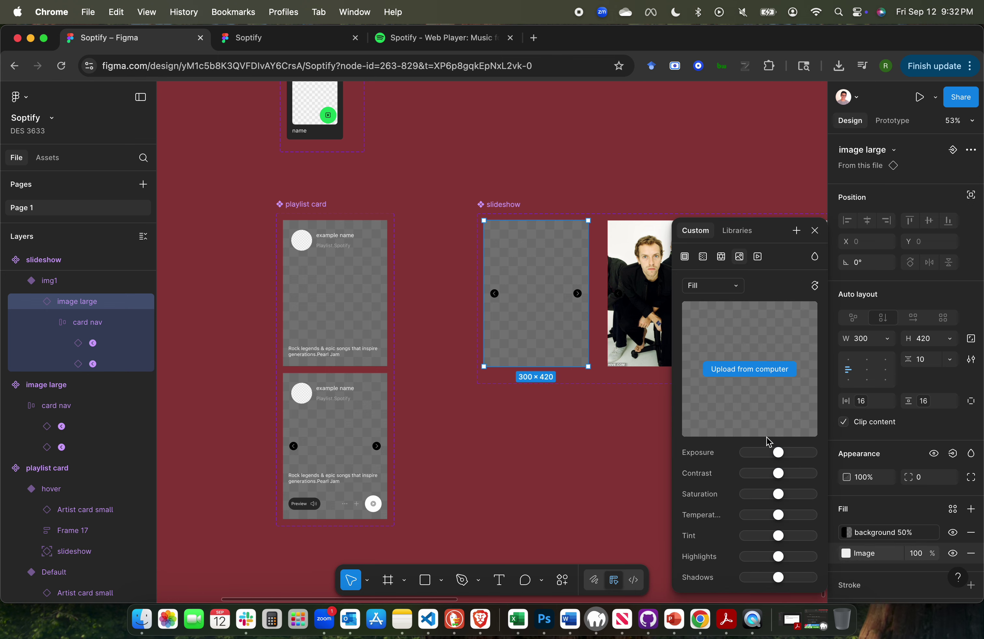
left_click(749, 369)
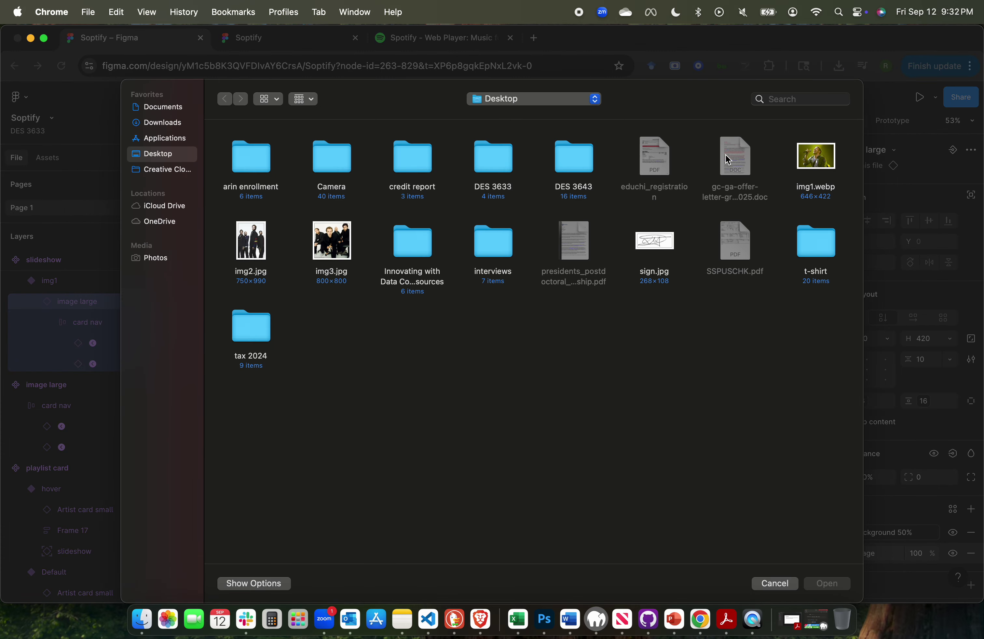
double_click(813, 163)
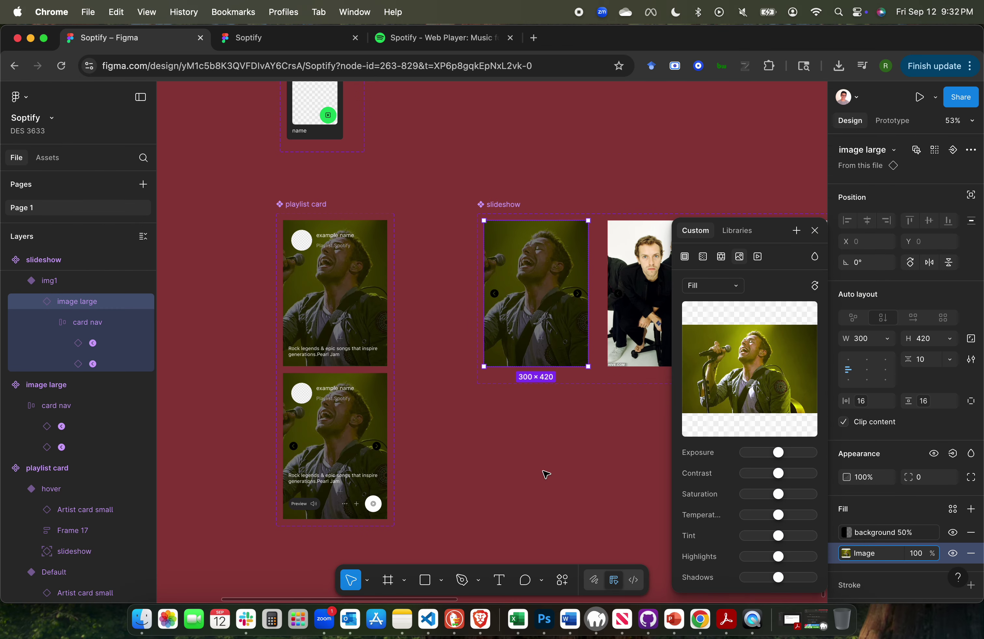
left_click(566, 470)
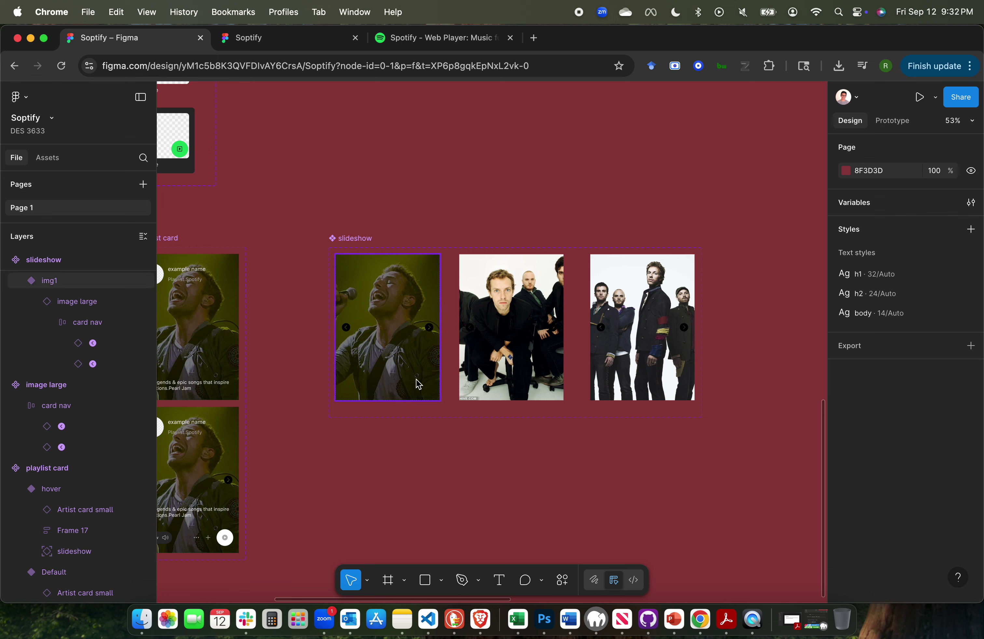
left_click(490, 353)
right_click(489, 353)
mouse_move(543, 464)
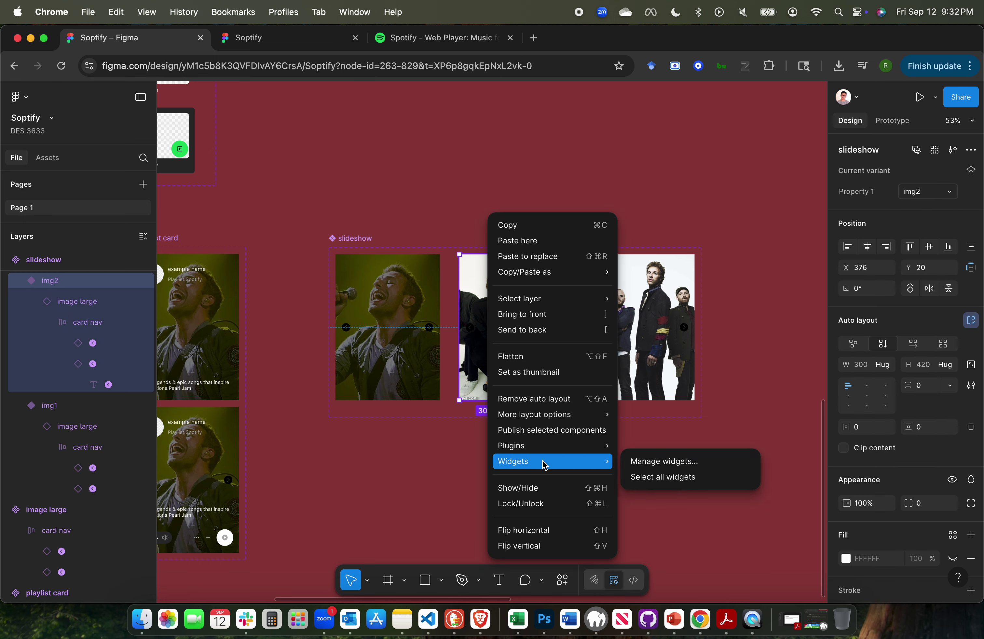
mouse_move(529, 446)
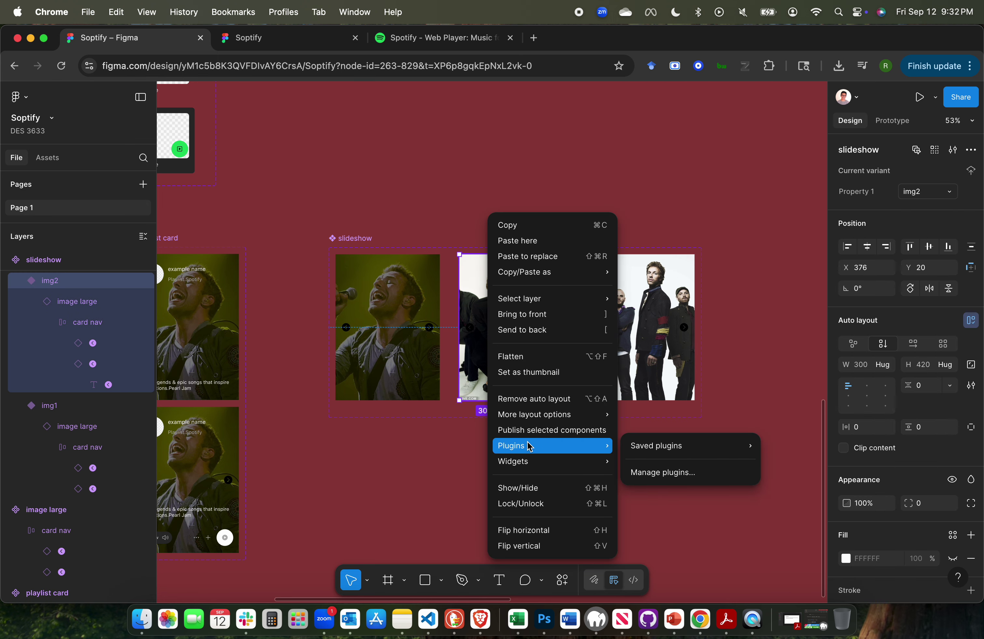
left_click(412, 482)
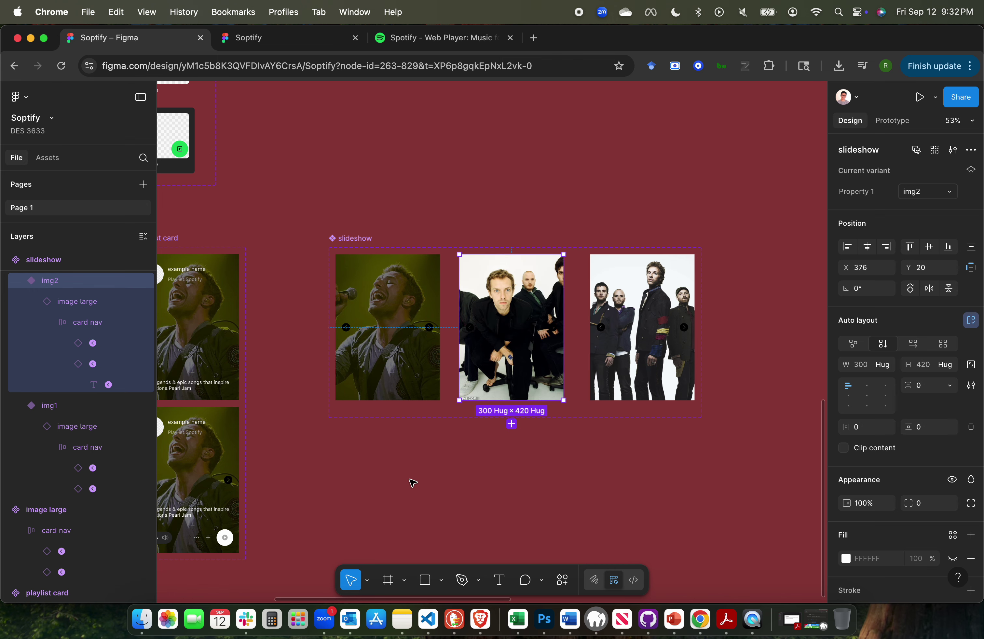
left_click(434, 476)
key("super+z")
left_click(433, 476)
key("super+z")
left_click(433, 477)
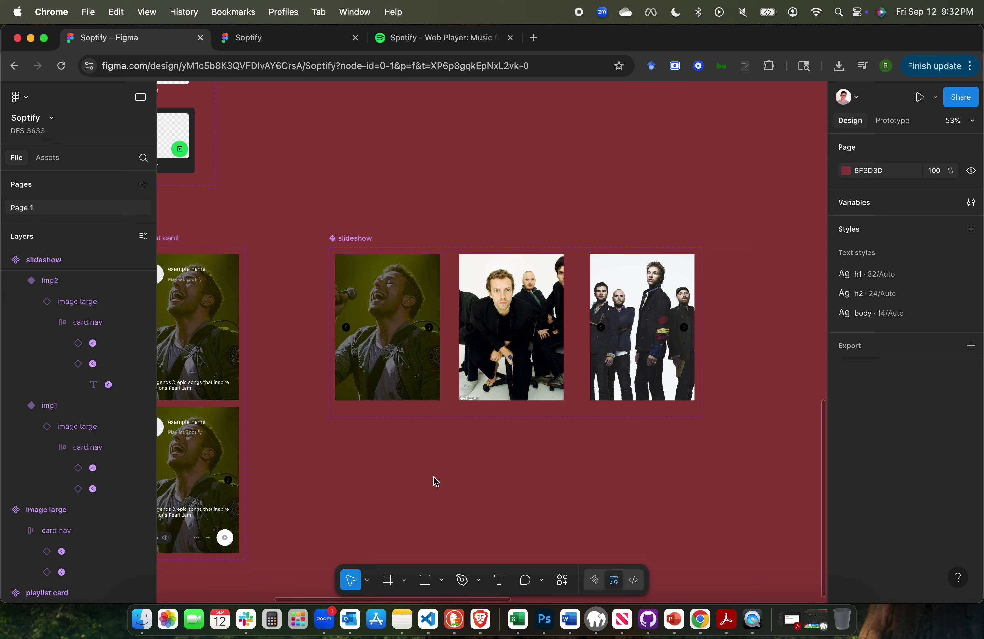
Inspect the text and controls over the overlaid image in the playlist card's two variants.
scroll(434, 477, "left", 5)
scroll(434, 477, "down", 2)
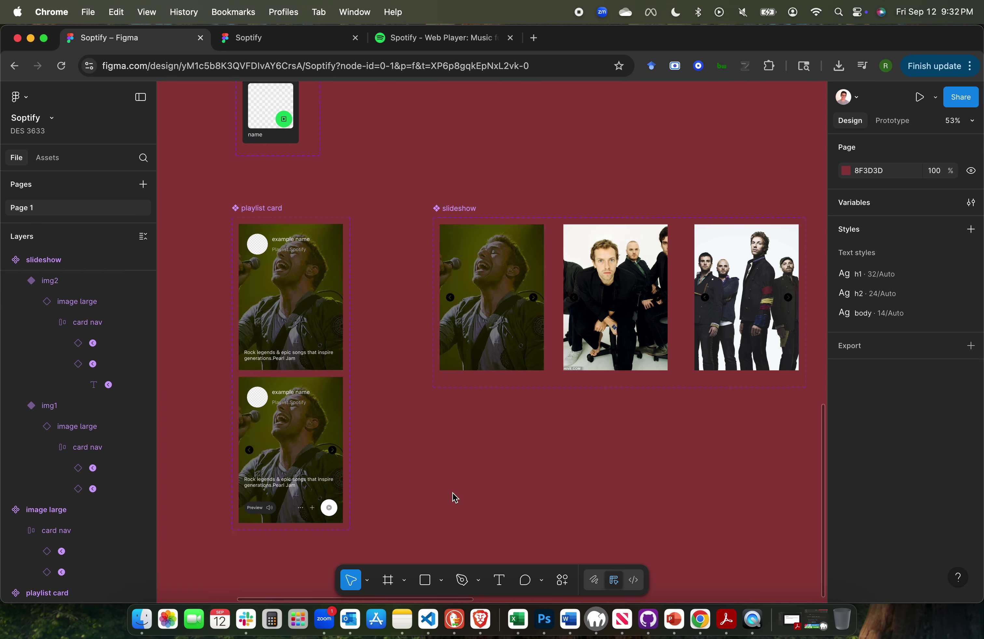
scroll(454, 496, "left", 2)
scroll(454, 496, "down", 2)
scroll(454, 497, "up", 3)
scroll(454, 497, "left", 2)
scroll(454, 496, "down", 2)
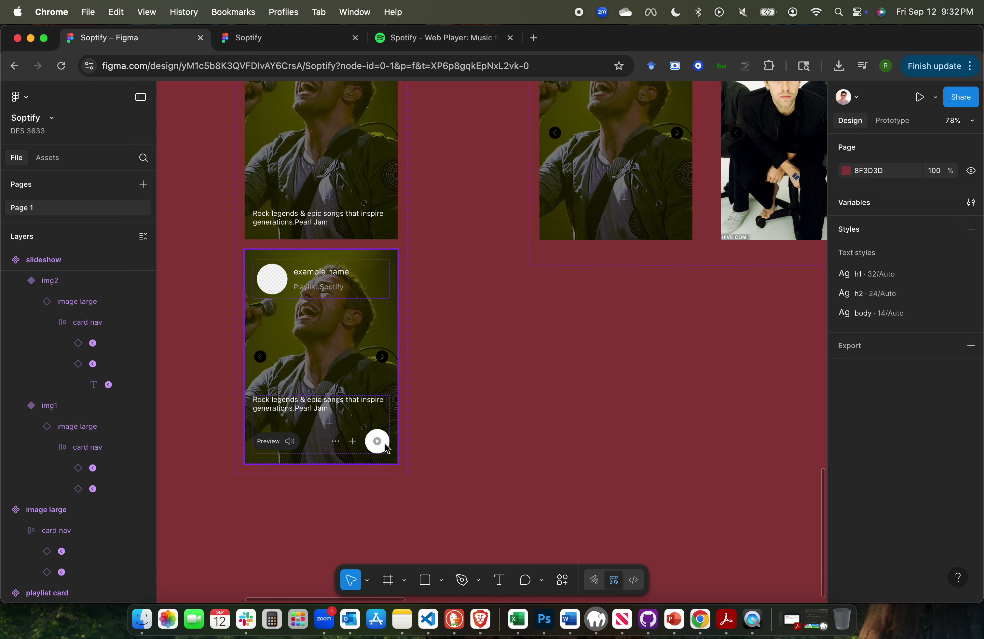
Compare the playlist card's two variants with the overlaid and plain images in the slideshow component.
scroll(542, 383, "up", 3)
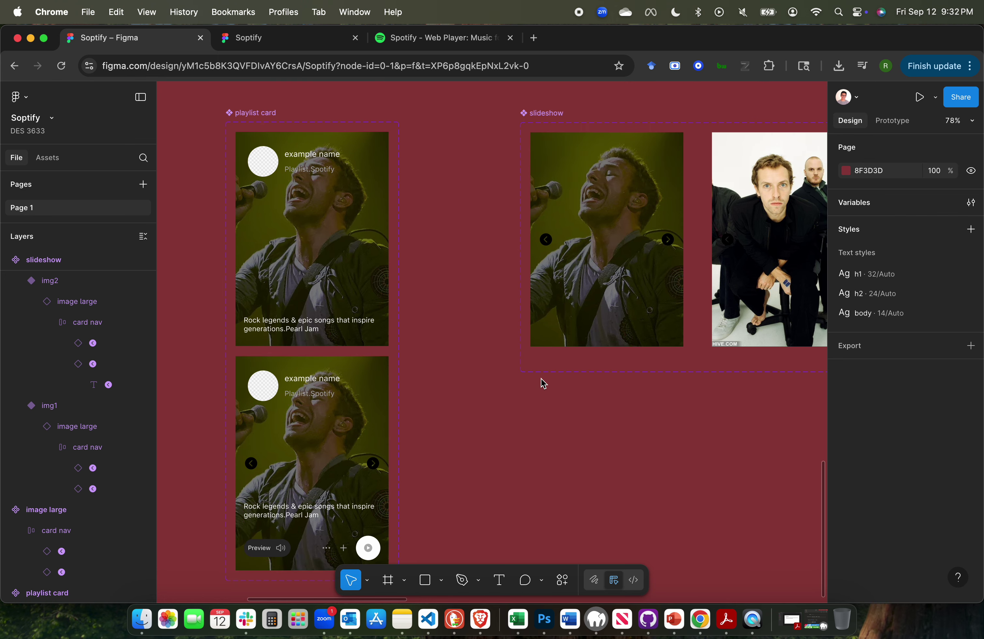
scroll(541, 383, "down", 3)
scroll(541, 382, "up", 1)
scroll(542, 382, "right", 1)
scroll(541, 382, "down", 2)
scroll(541, 383, "left", 1)
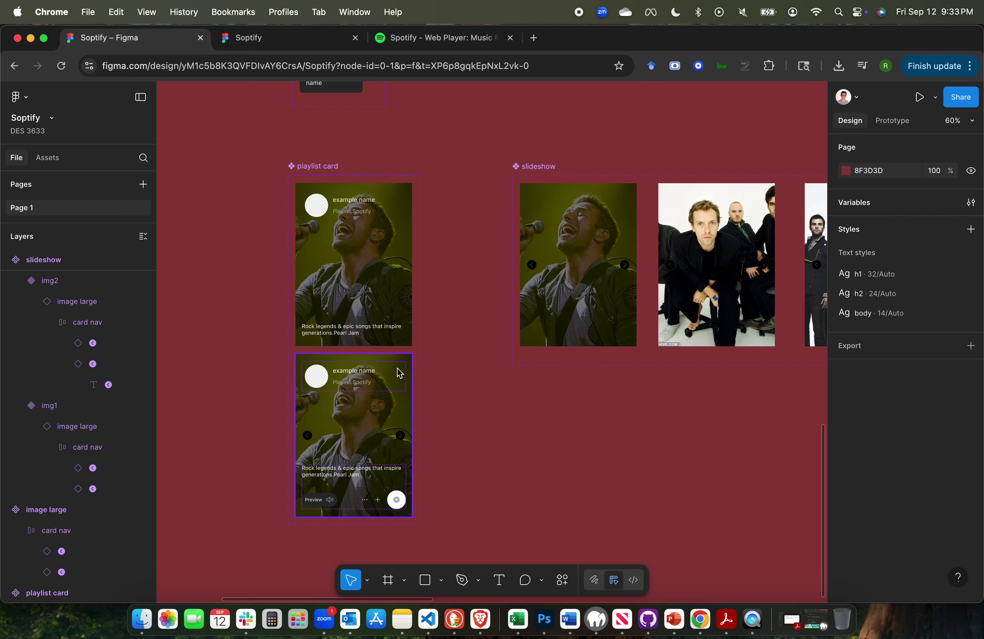
scroll(515, 456, "up", 2)
scroll(515, 456, "right", 2)
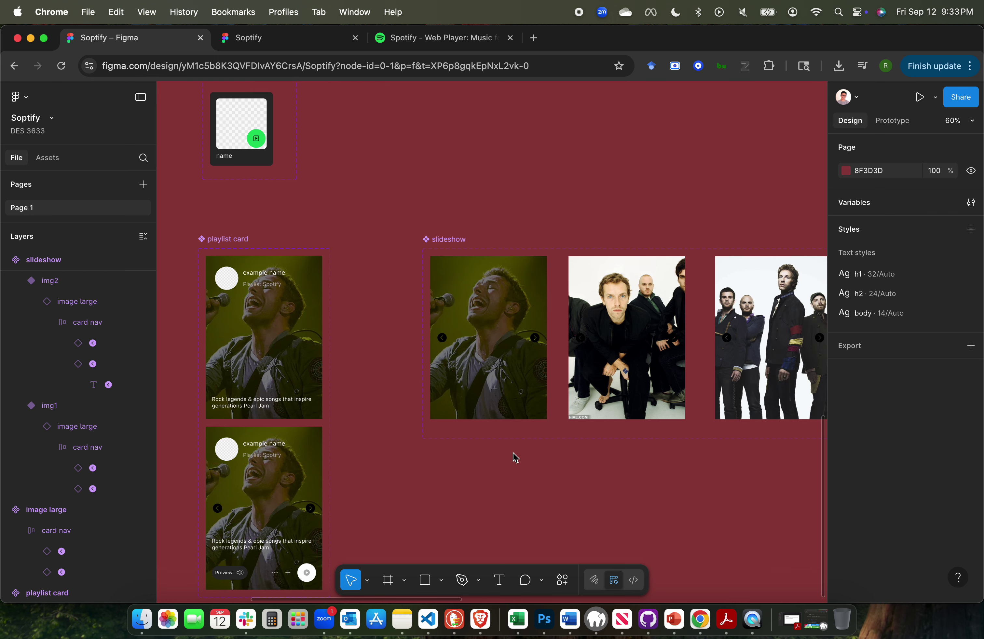
left_click(630, 306)
right_click(630, 306)
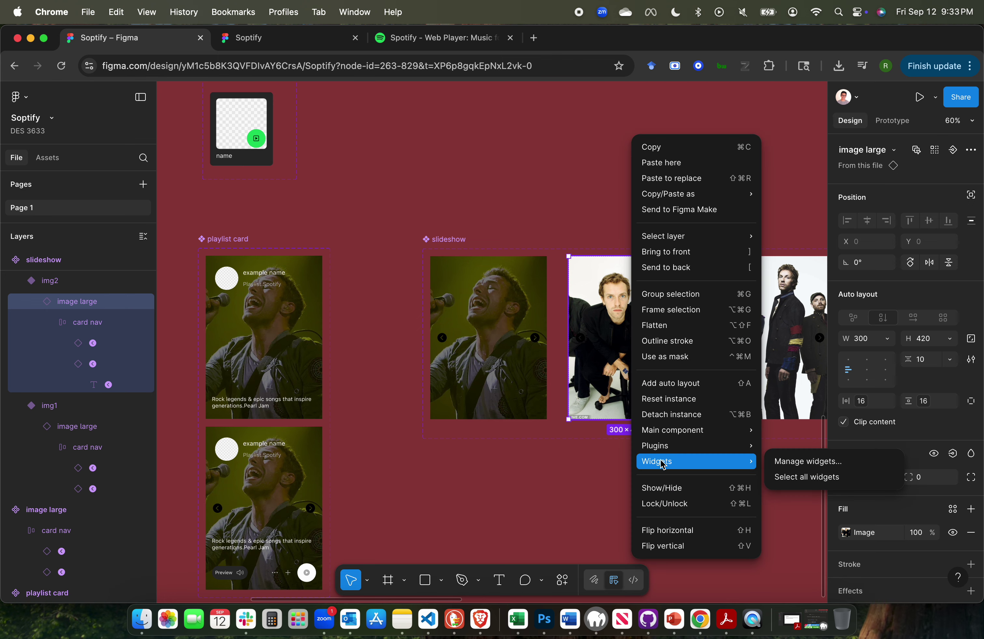
mouse_move(663, 442)
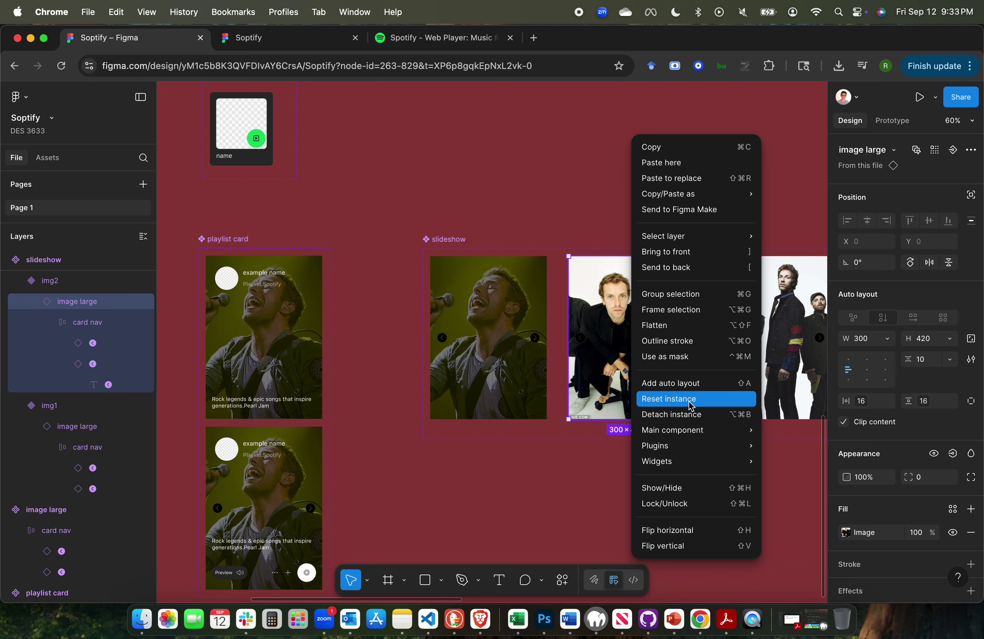
left_click(593, 491)
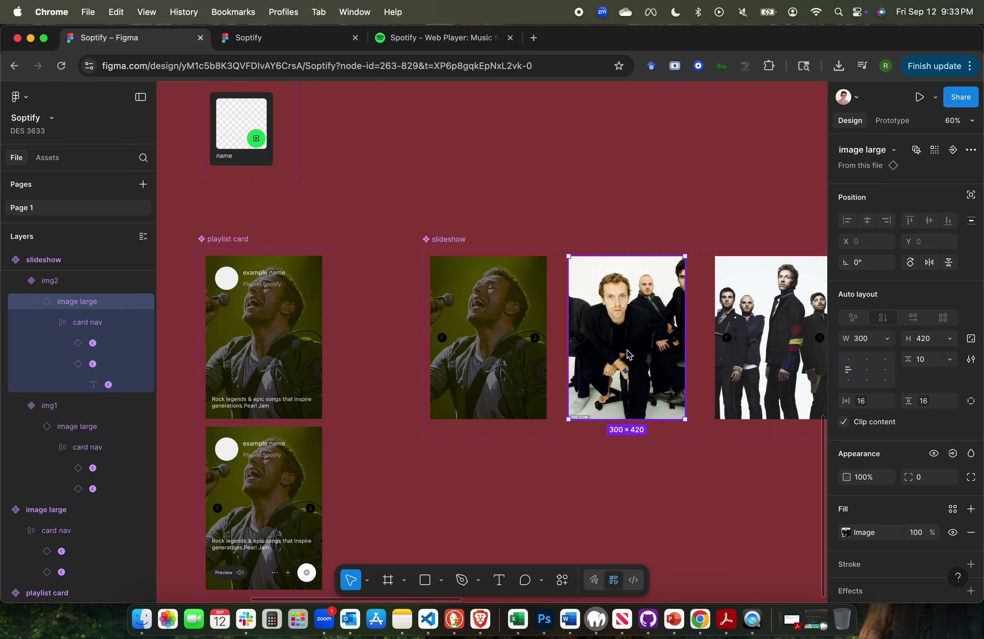
Reset the image large instance in the slideshow's img2 variant to match its main component.
scroll(627, 350, "up", 5)
scroll(626, 351, "right", 2)
scroll(369, 335, "down", 5)
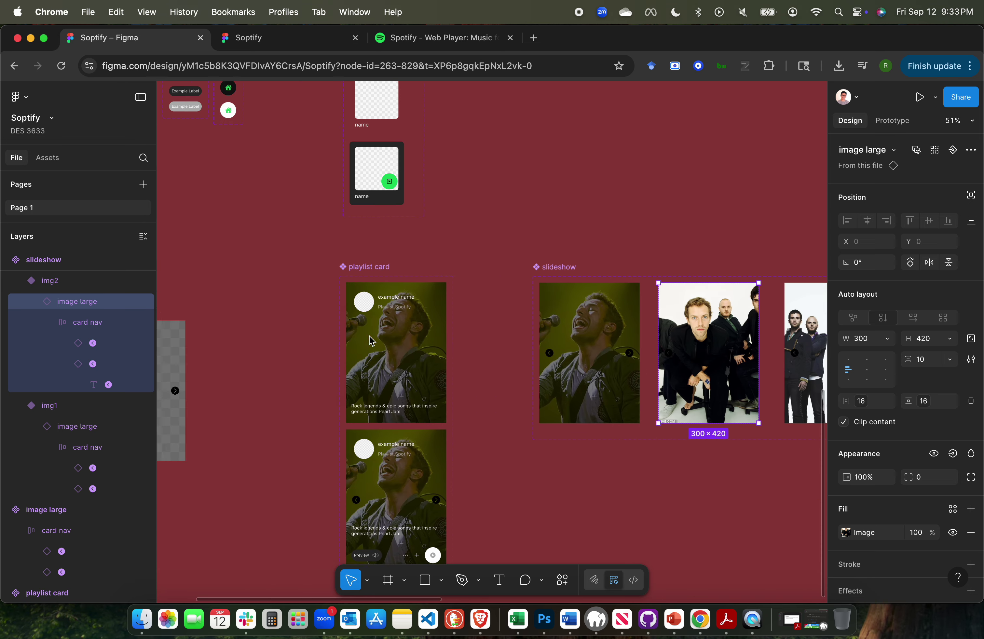
scroll(370, 335, "left", 2)
scroll(369, 335, "right", 2)
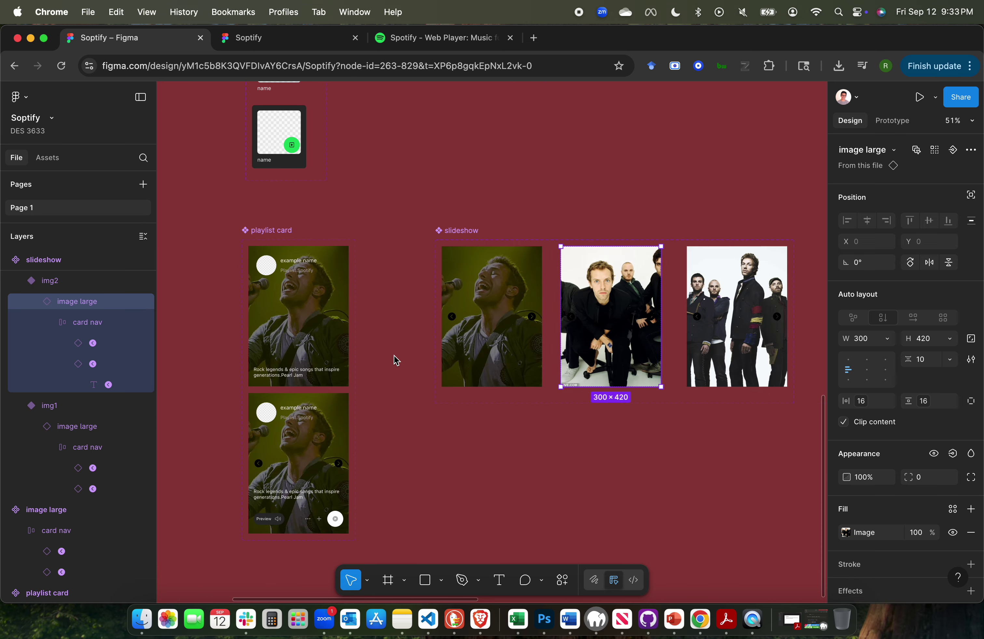
scroll(395, 360, "left", 6)
scroll(418, 349, "right", 8)
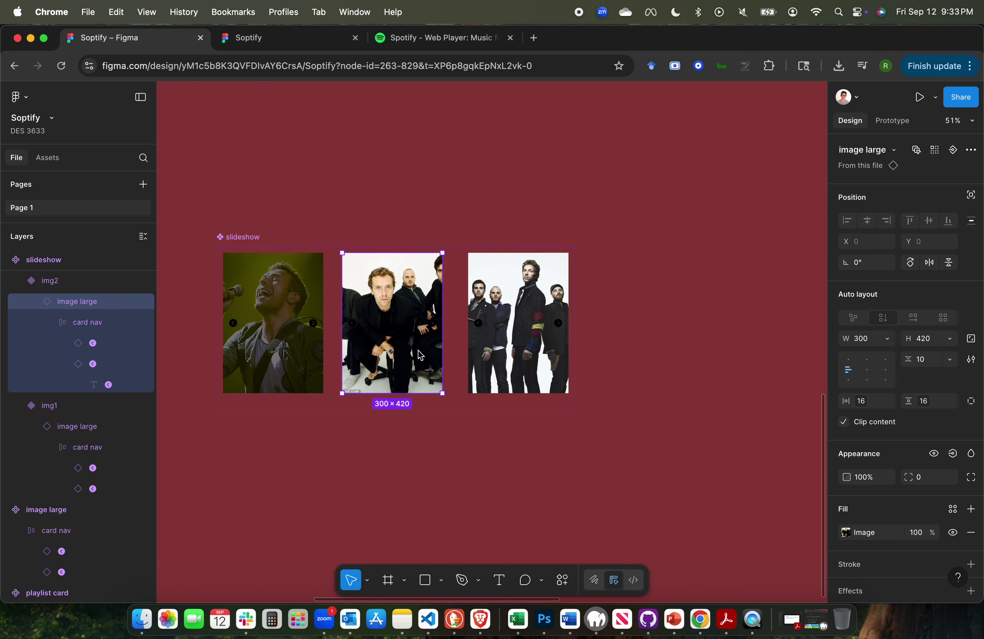
scroll(418, 350, "up", 4)
scroll(320, 355, "left", 3)
right_click(379, 276)
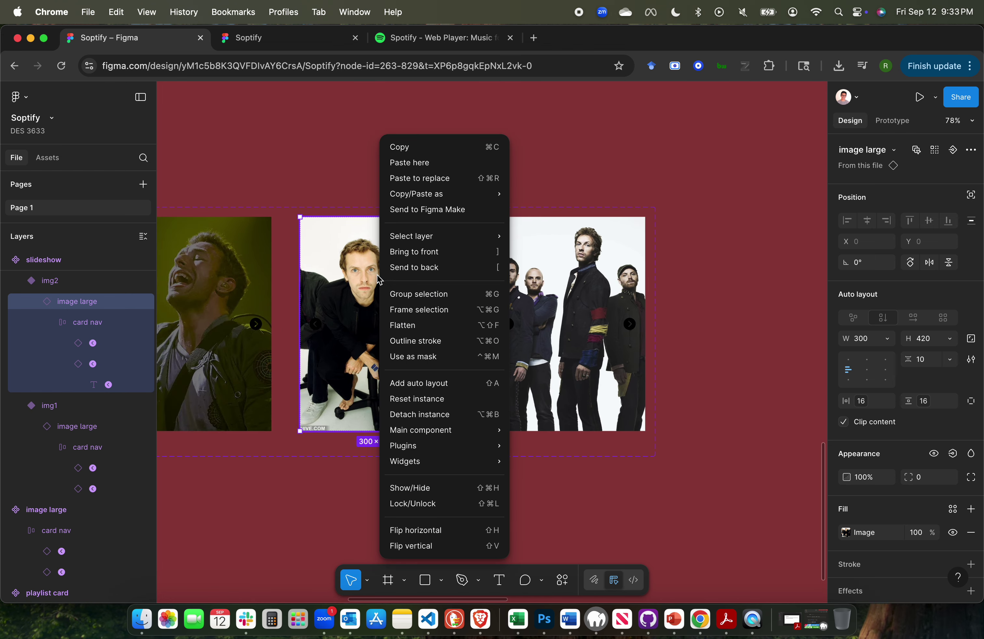
left_click(432, 399)
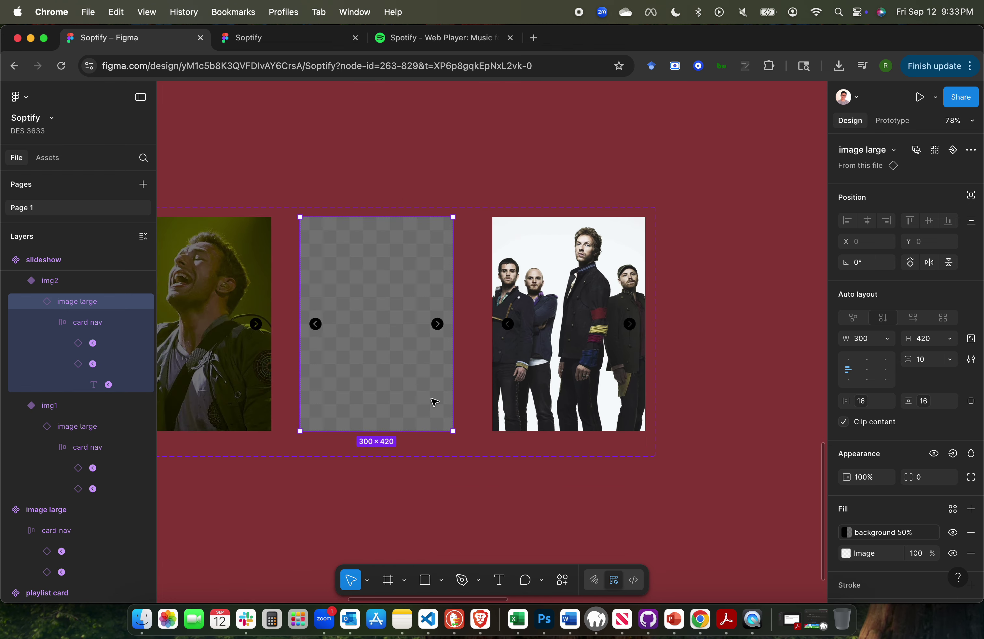
Upload img3.jpg from the Desktop as the image fill beneath the overlay of the img2 variant's image large instance.
scroll(375, 330, "left", 5)
scroll(374, 333, "down", 3)
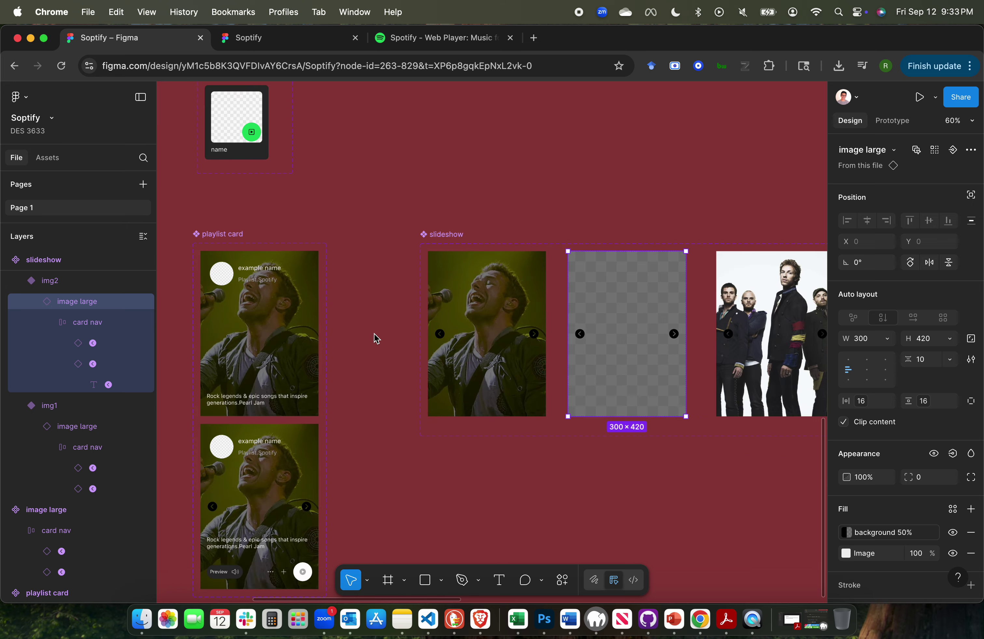
scroll(652, 315, "up", 5)
scroll(652, 315, "right", 2)
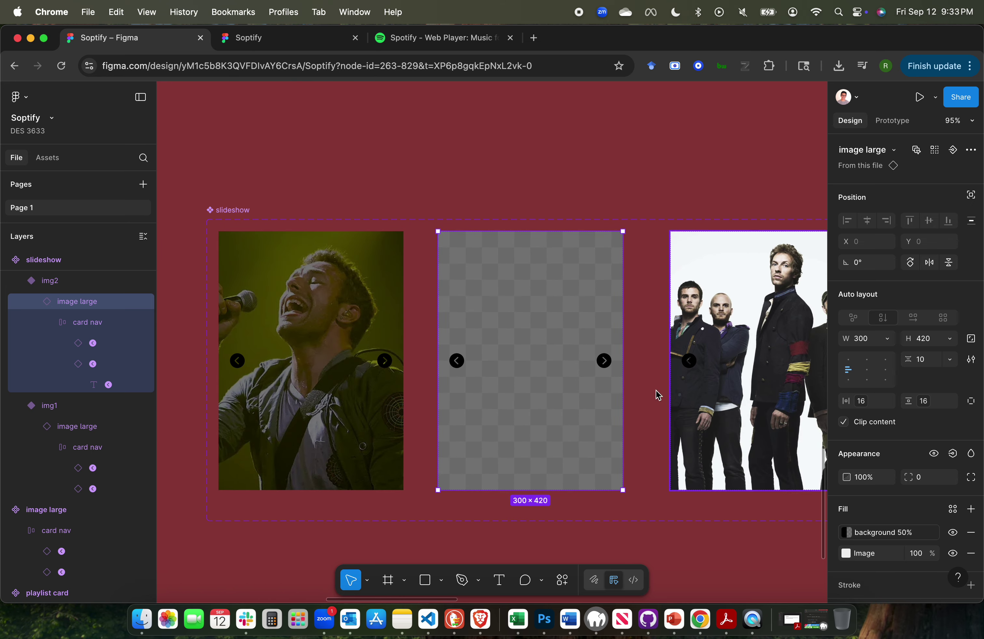
scroll(593, 403, "down", 3)
scroll(593, 402, "up", 2)
scroll(560, 384, "right", 3)
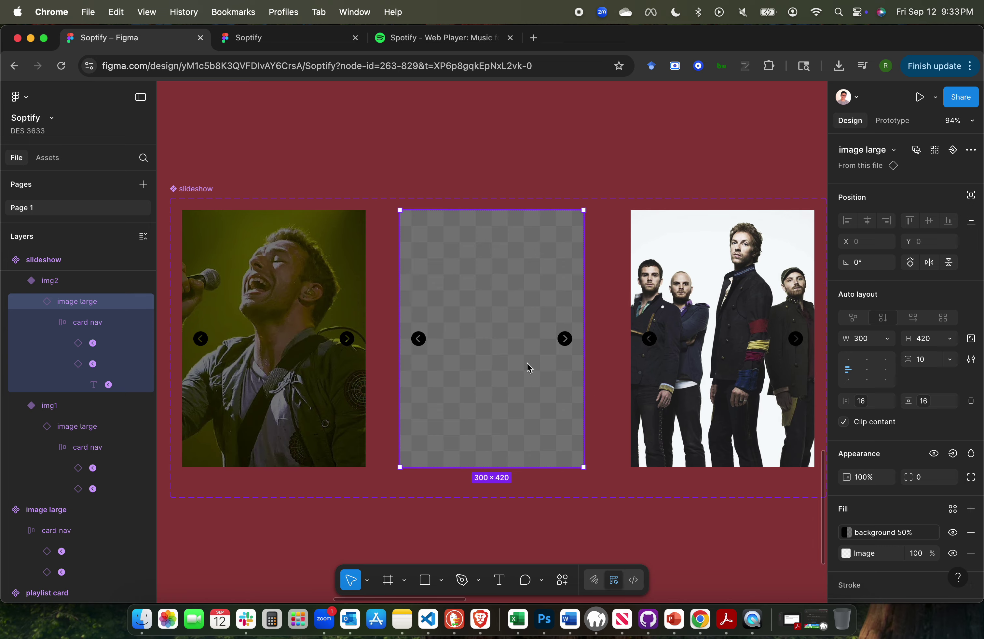
scroll(532, 369, "left", 2)
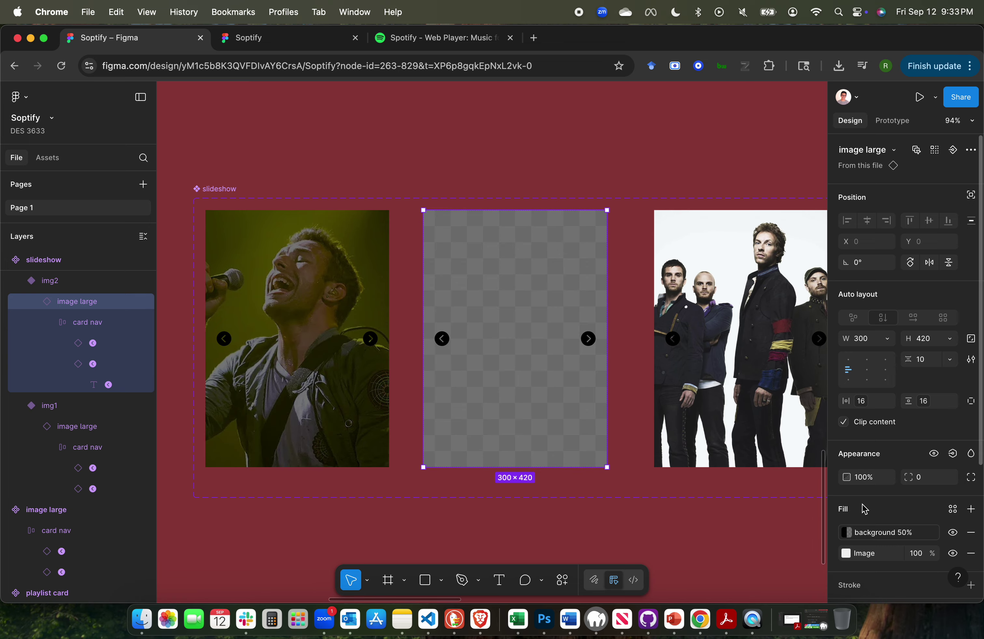
left_click(847, 554)
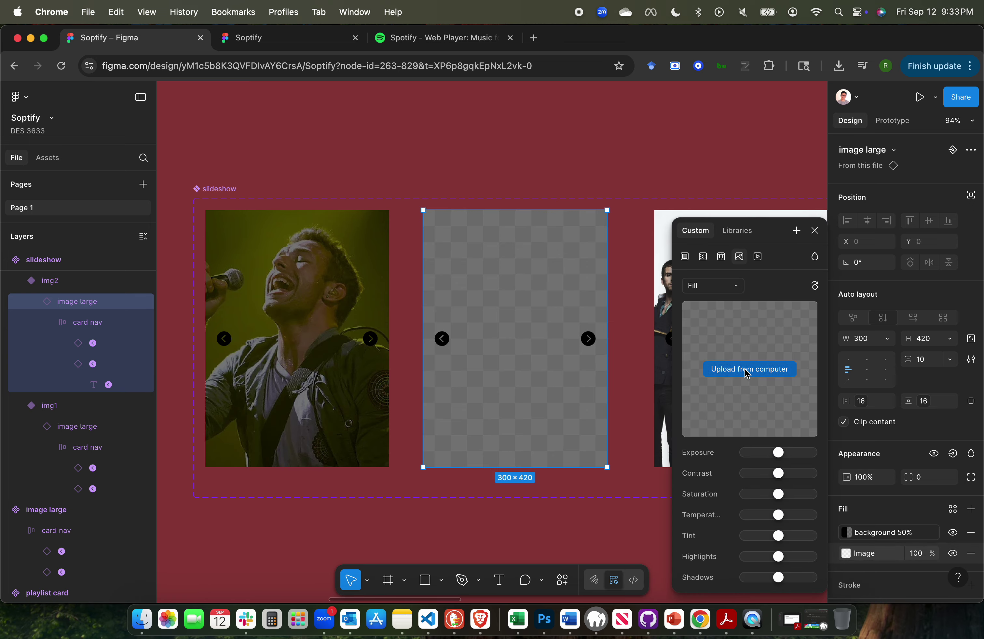
left_click(747, 372)
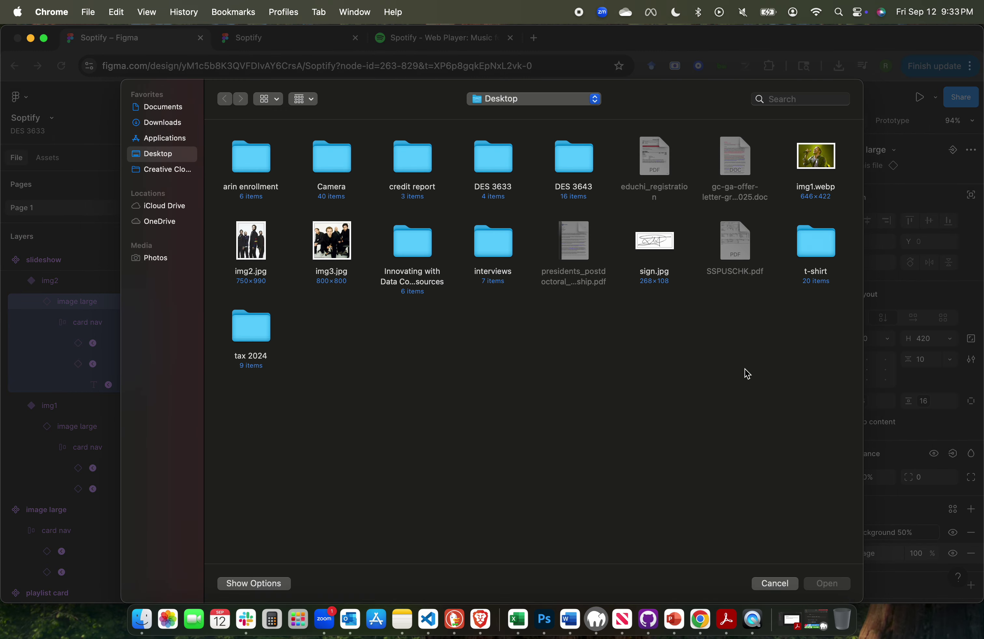
double_click(337, 245)
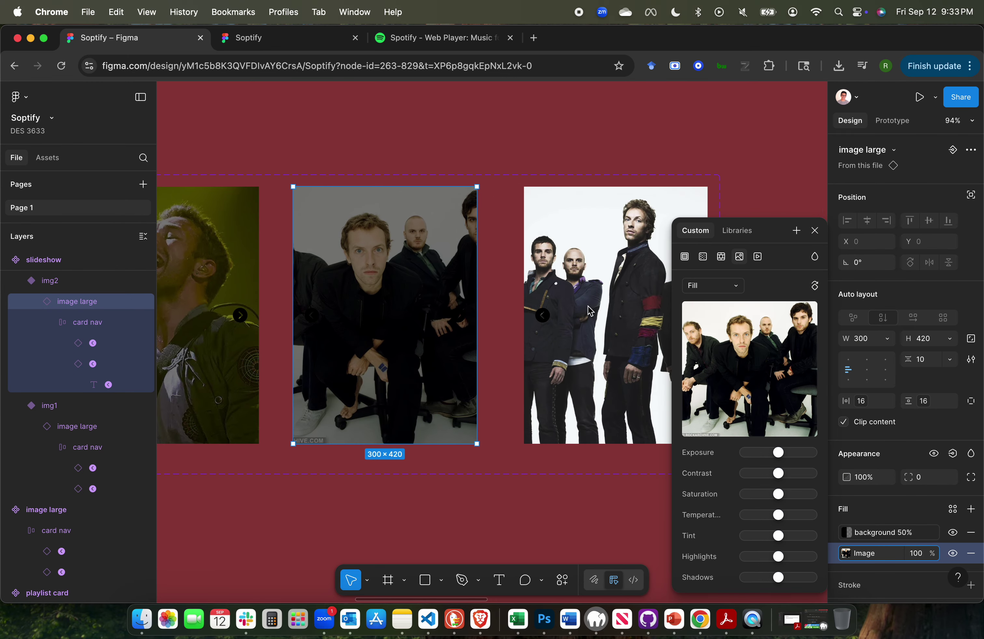
left_click(590, 312)
right_click(590, 311)
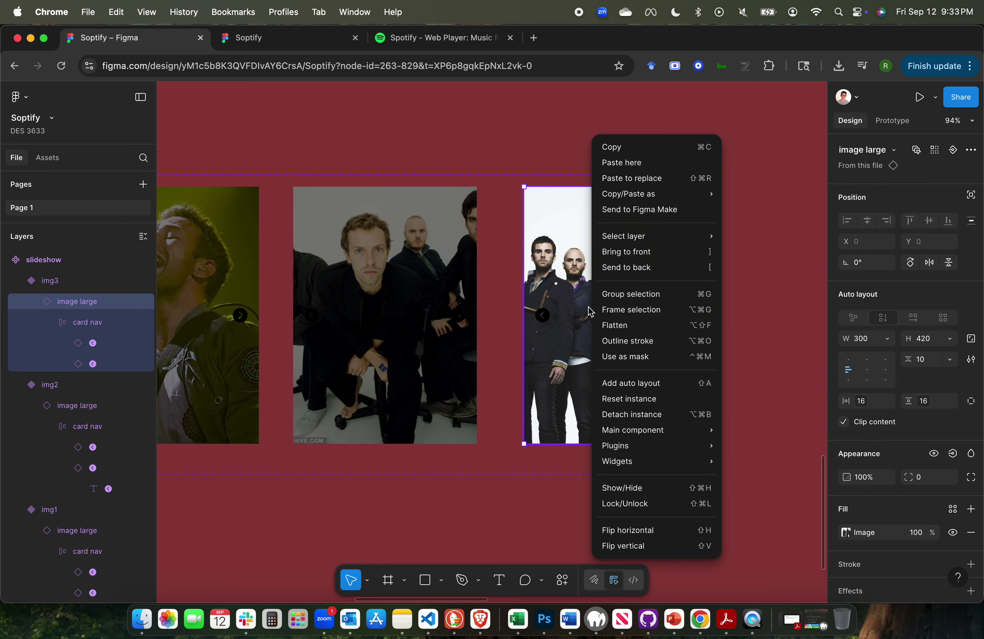
left_click(446, 345)
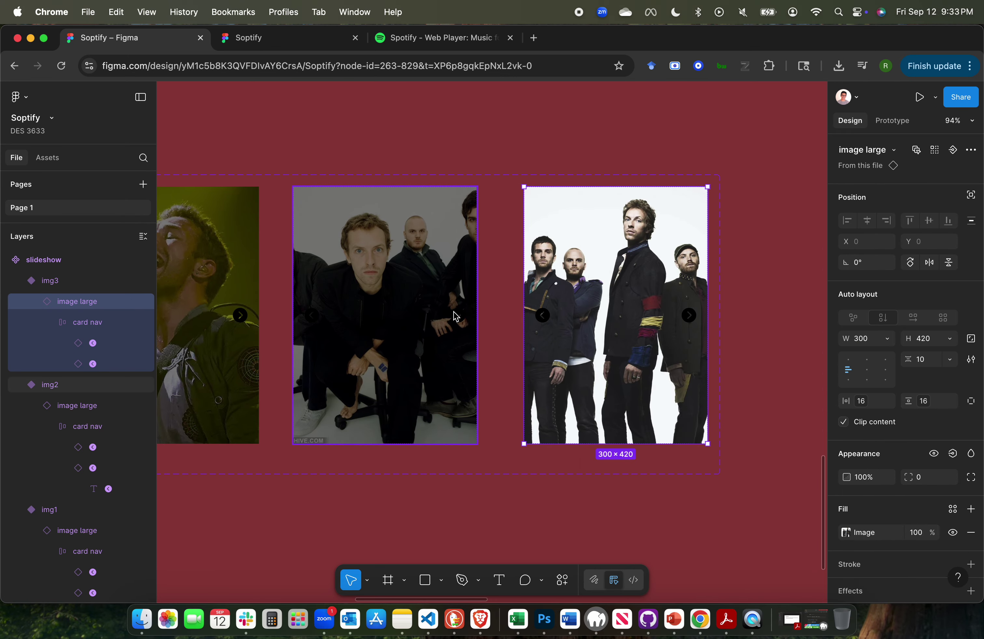
right_click(578, 307)
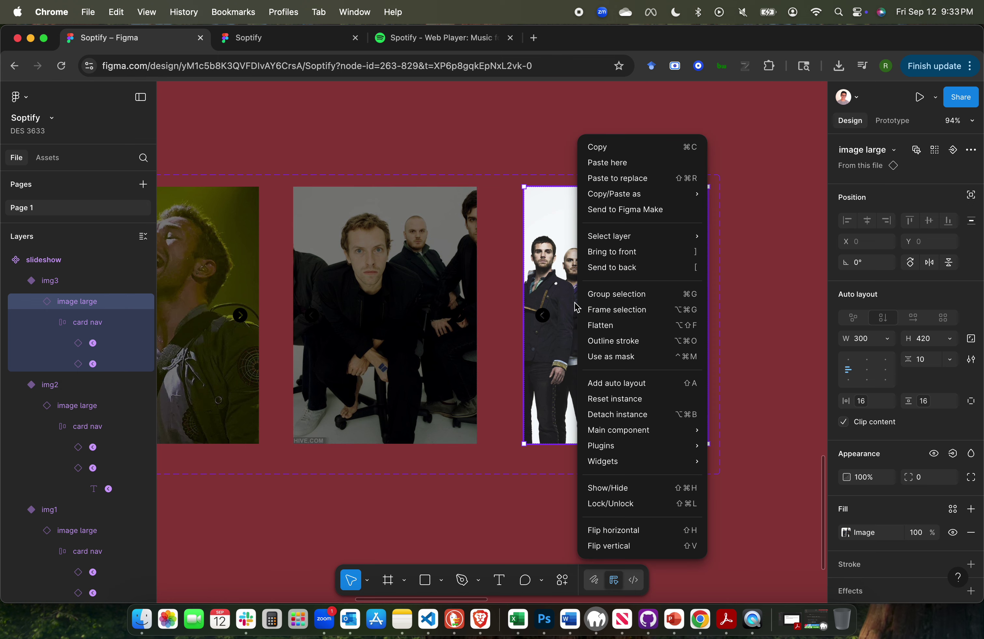
left_click(634, 415)
key("super+z")
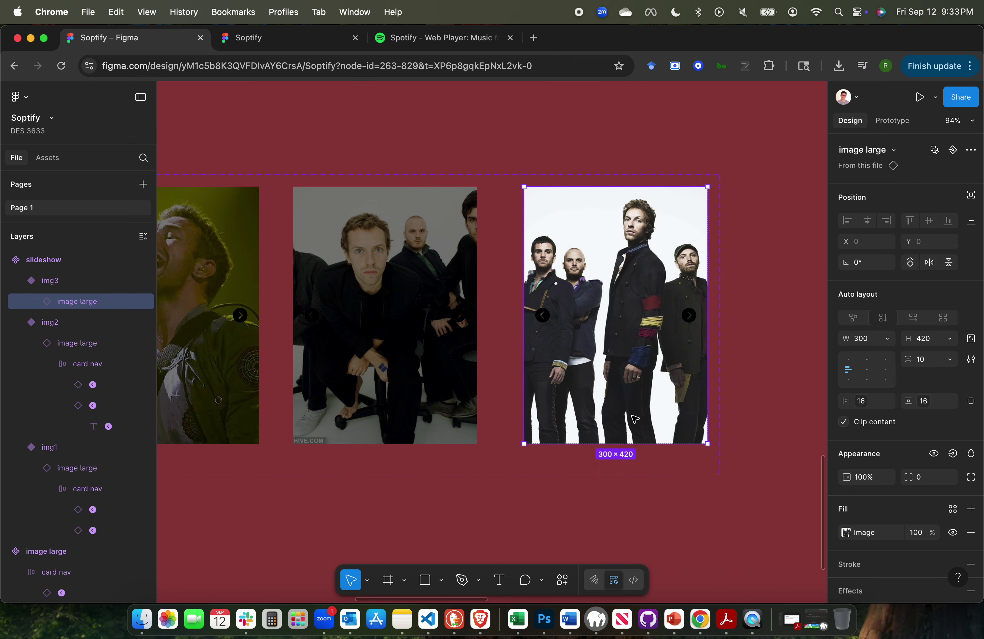
Reset the image large instance in the slideshow's img3 variant to match its main component.
left_click(621, 321)
left_click(104, 303)
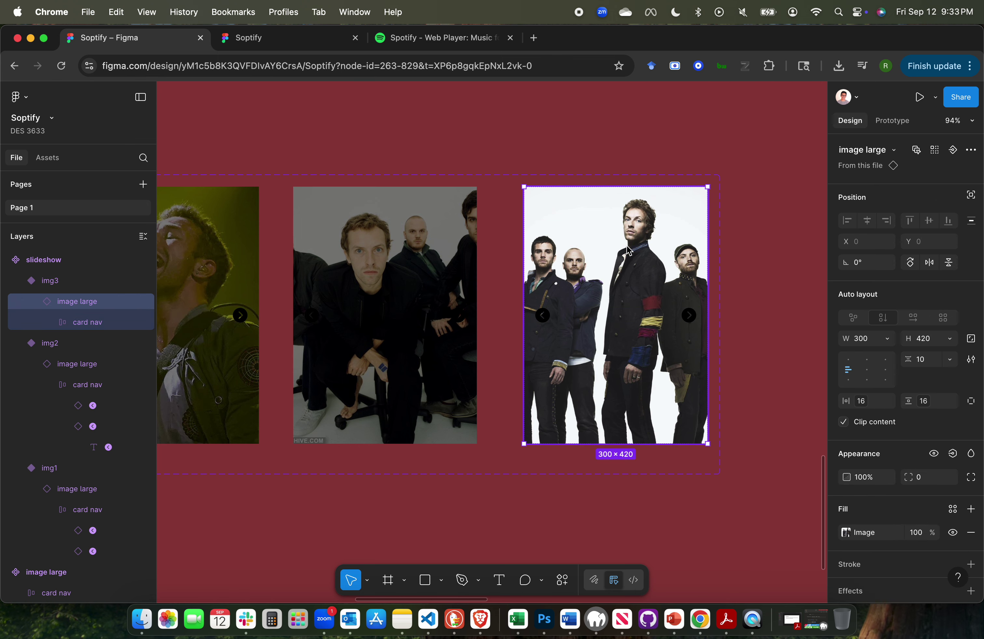
right_click(628, 250)
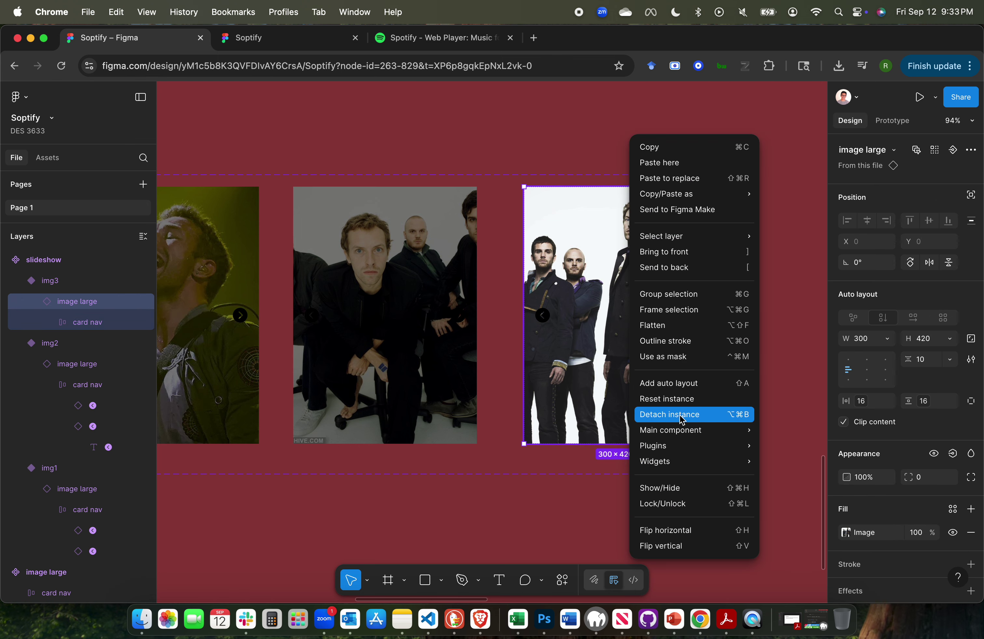
left_click(680, 400)
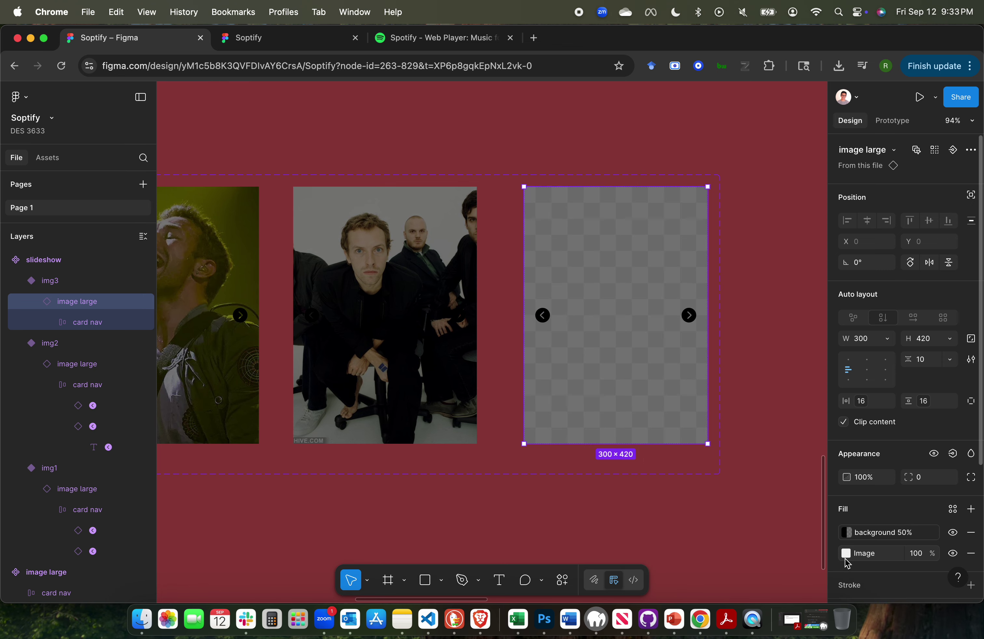
Upload img2.jpg from the Desktop as the image fill beneath the overlay of the img3 variant's image large instance.
left_click(845, 554)
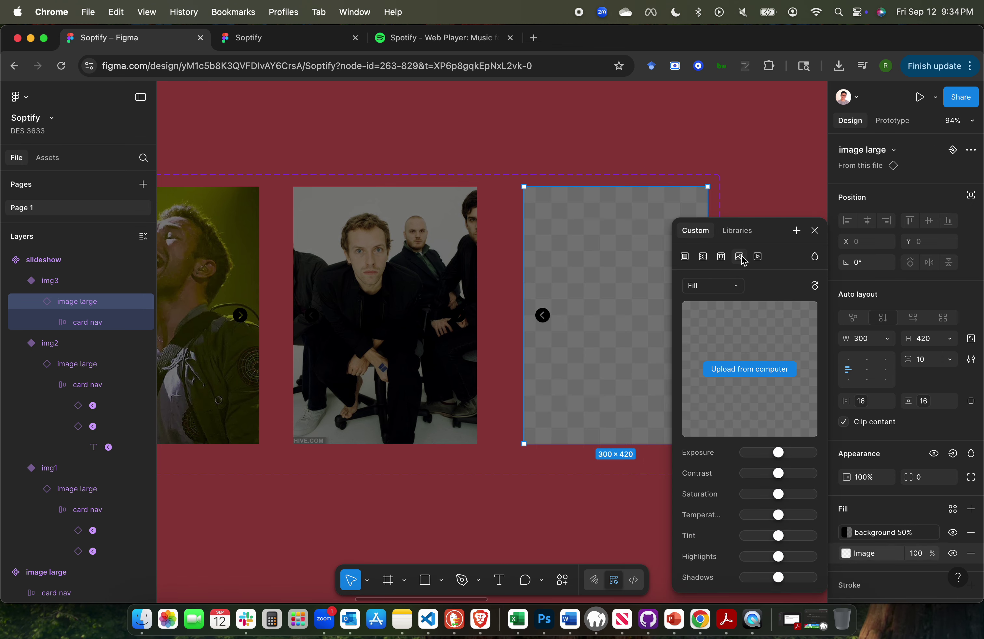
left_click(741, 373)
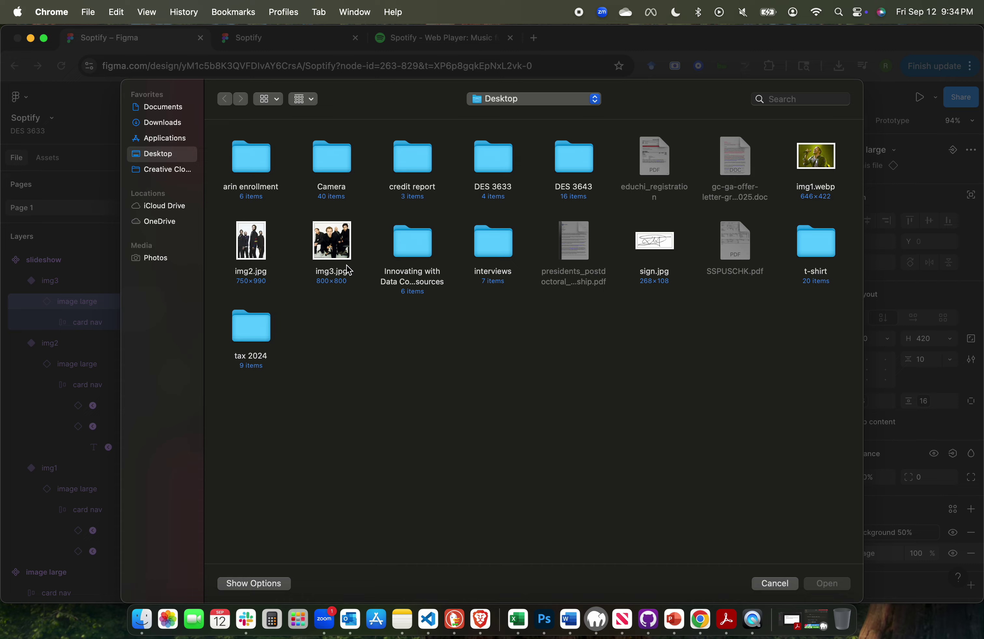
double_click(239, 251)
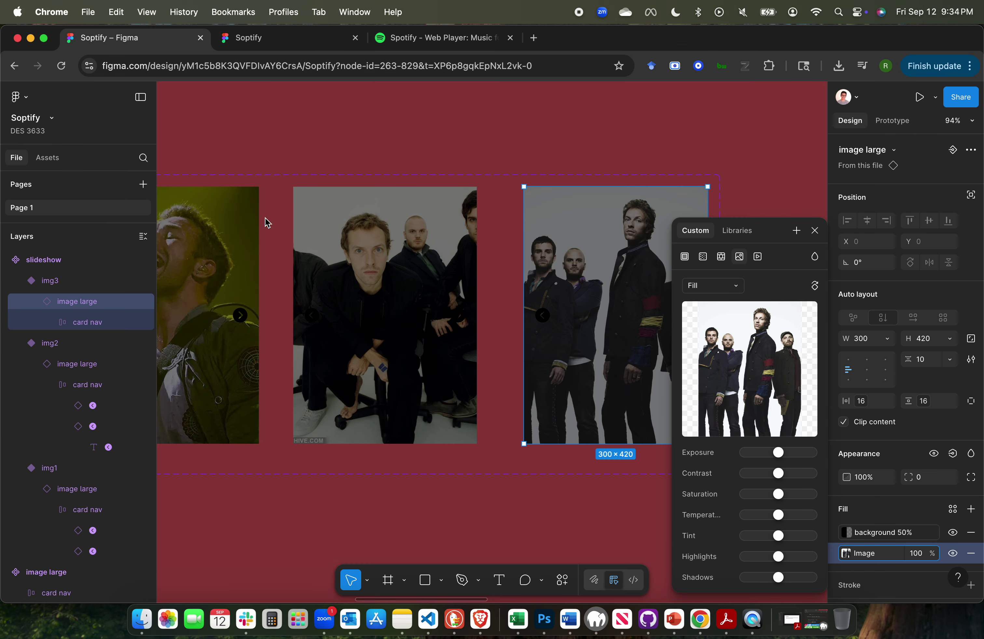
left_click(609, 117)
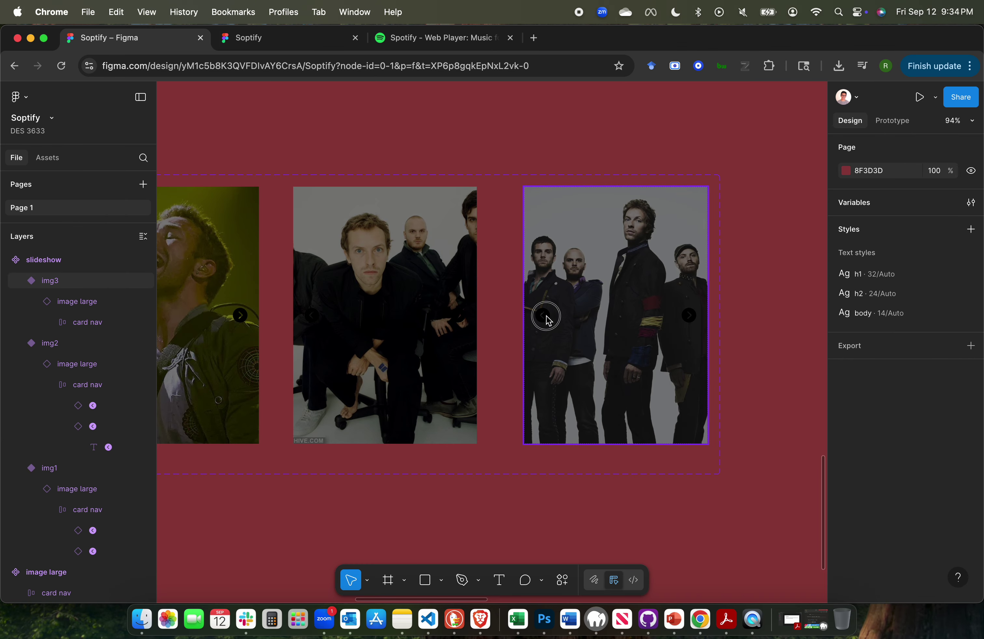
Apply the light grey library colour to the circular arrow symbol in its main component and check the arrows in the prototype preview.
left_click(547, 320)
scroll(546, 319, "down", 6)
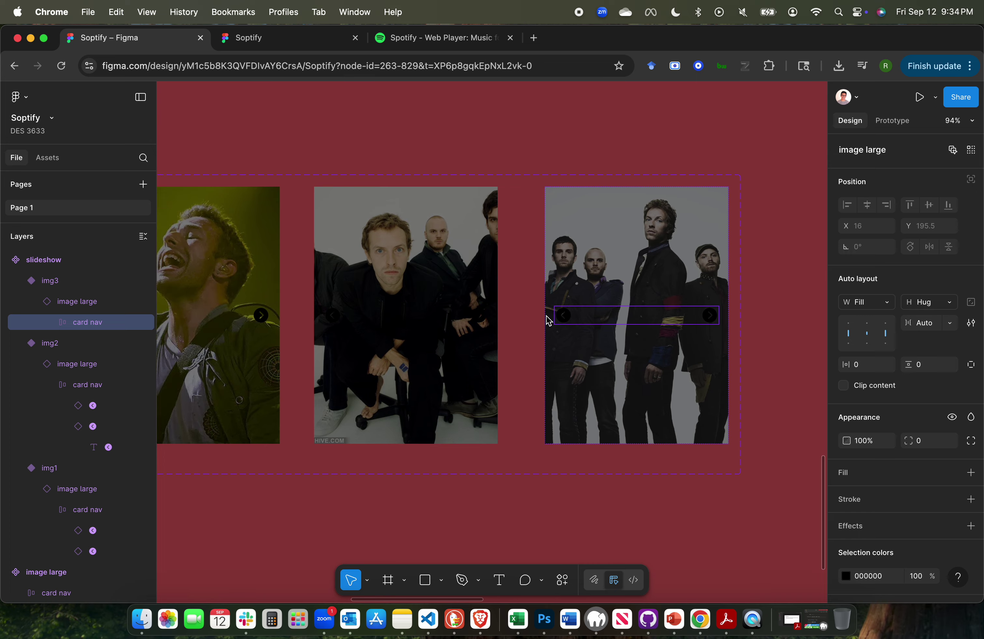
scroll(547, 322, "up", 8)
scroll(547, 322, "left", 8)
scroll(545, 321, "down", 5)
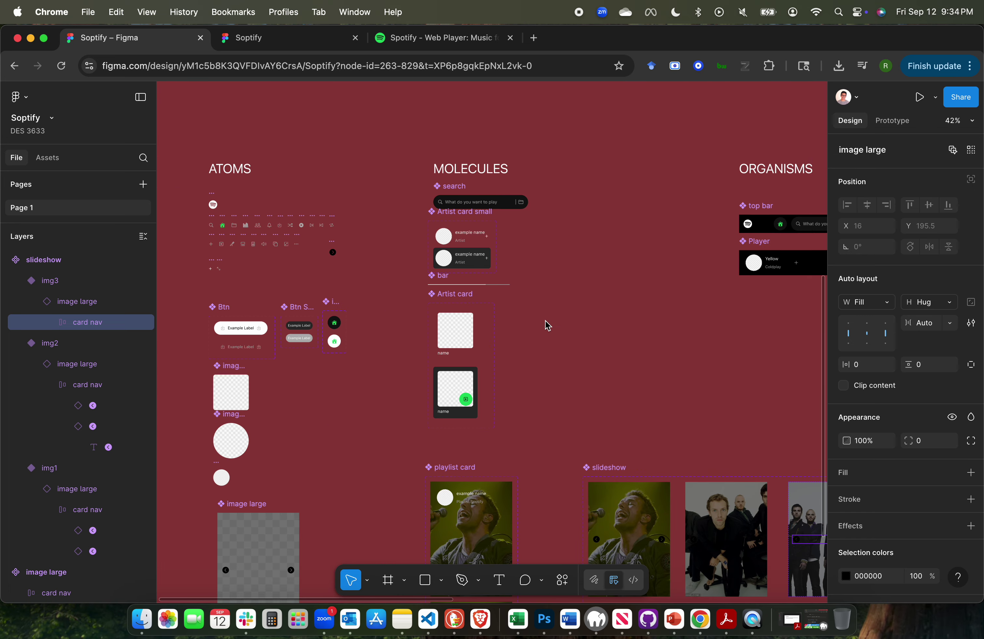
scroll(507, 294, "left", 4)
scroll(507, 294, "up", 10)
left_click(467, 229)
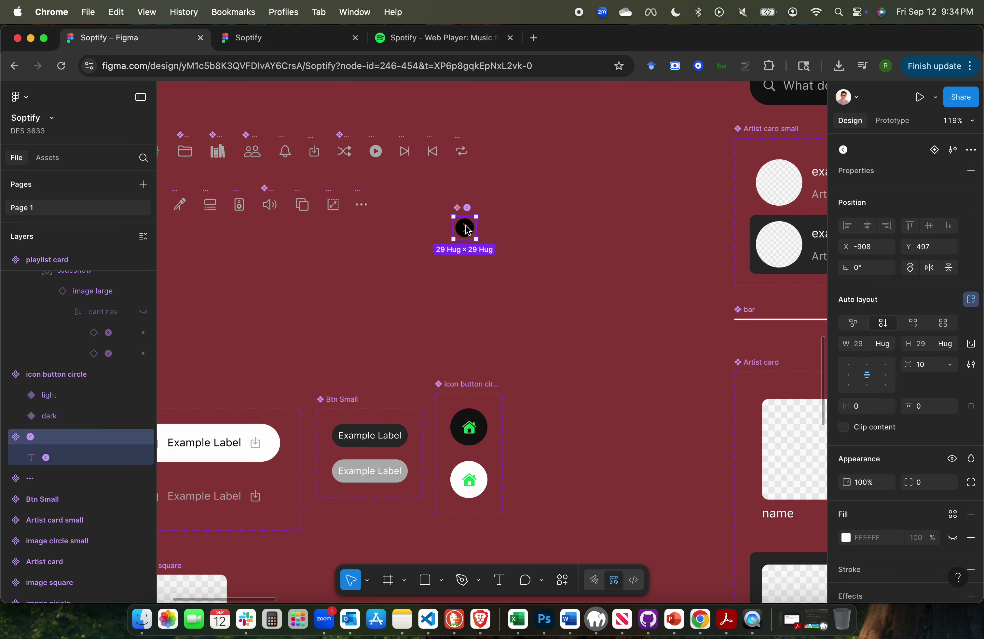
left_click(48, 458)
scroll(904, 558, "down", 3)
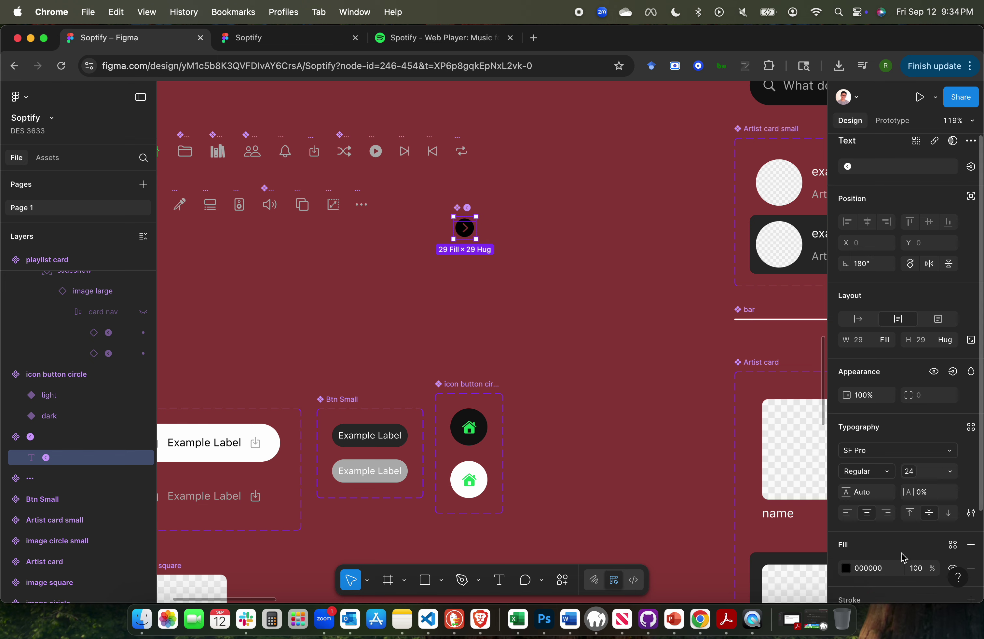
left_click(847, 472)
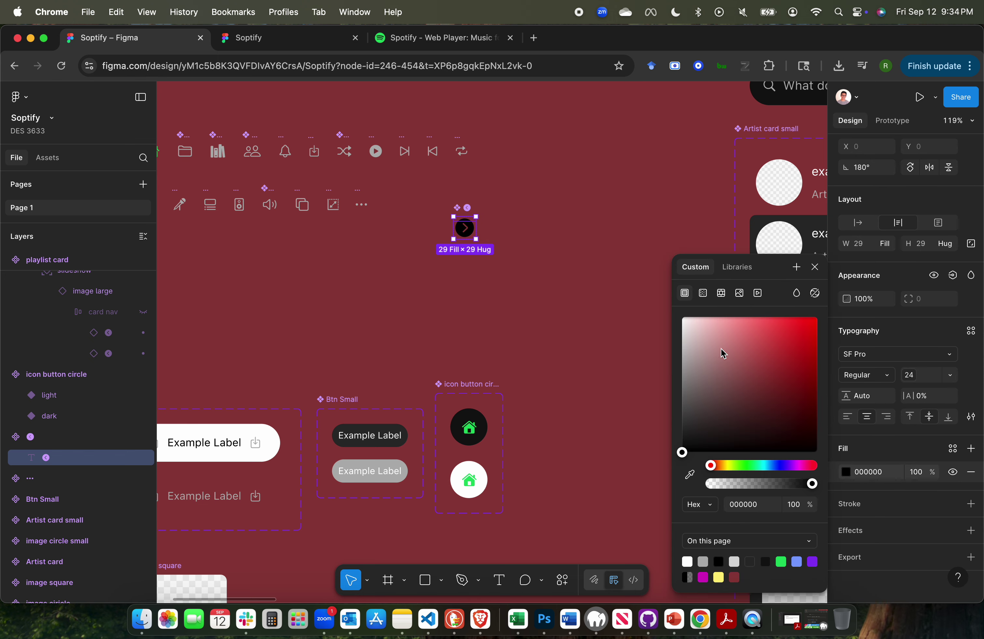
left_click(738, 267)
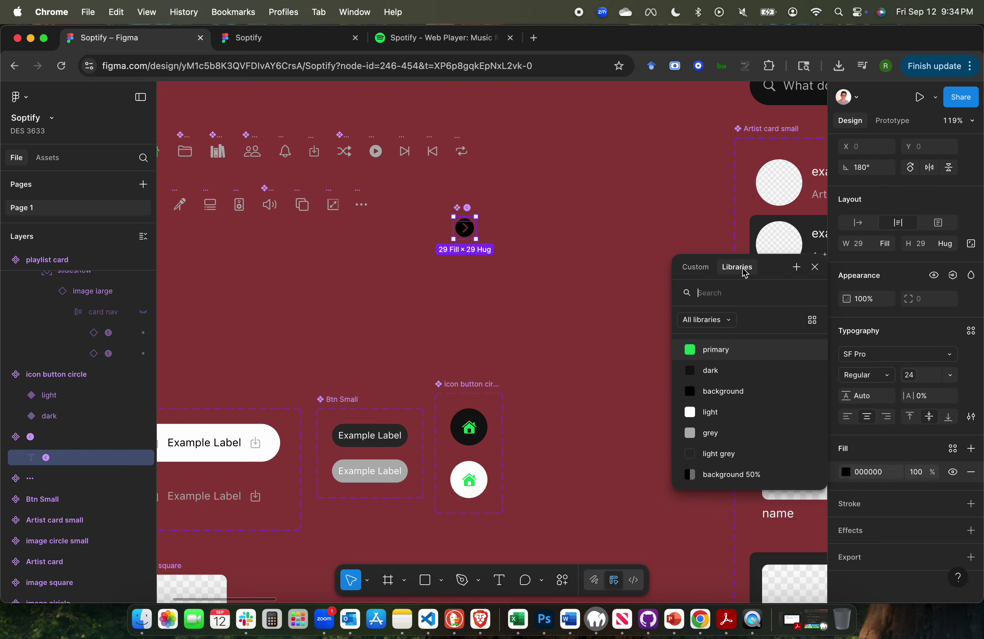
left_click(714, 454)
left_click(486, 346)
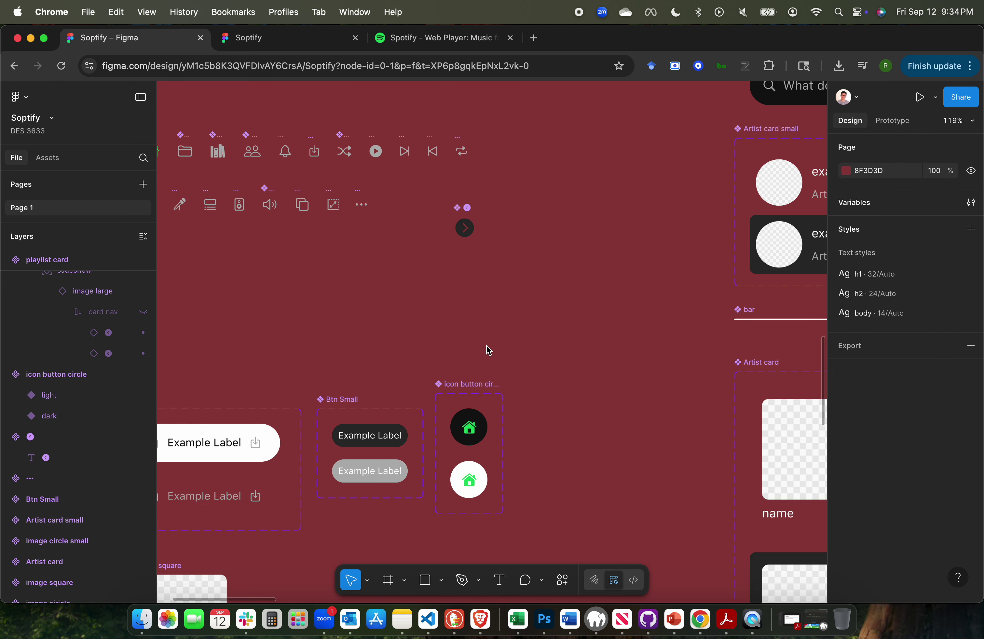
left_click(351, 42)
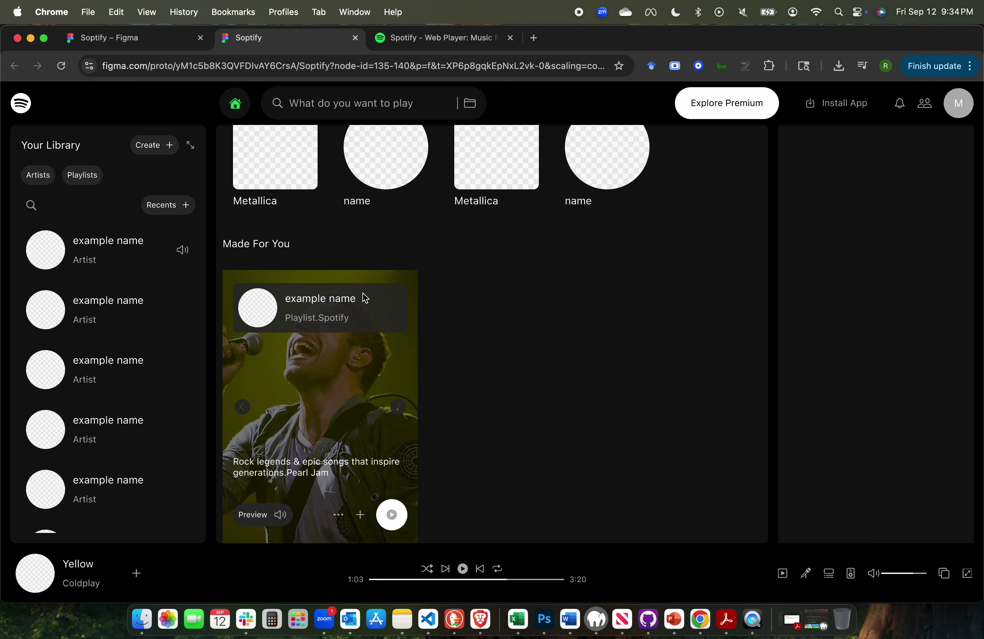
Back in the design file, link the right arrow of the slideshow's img1 variant to img2 with an on-click Change to interaction.
left_click(137, 41)
scroll(603, 317, "right", 5)
scroll(604, 317, "down", 2)
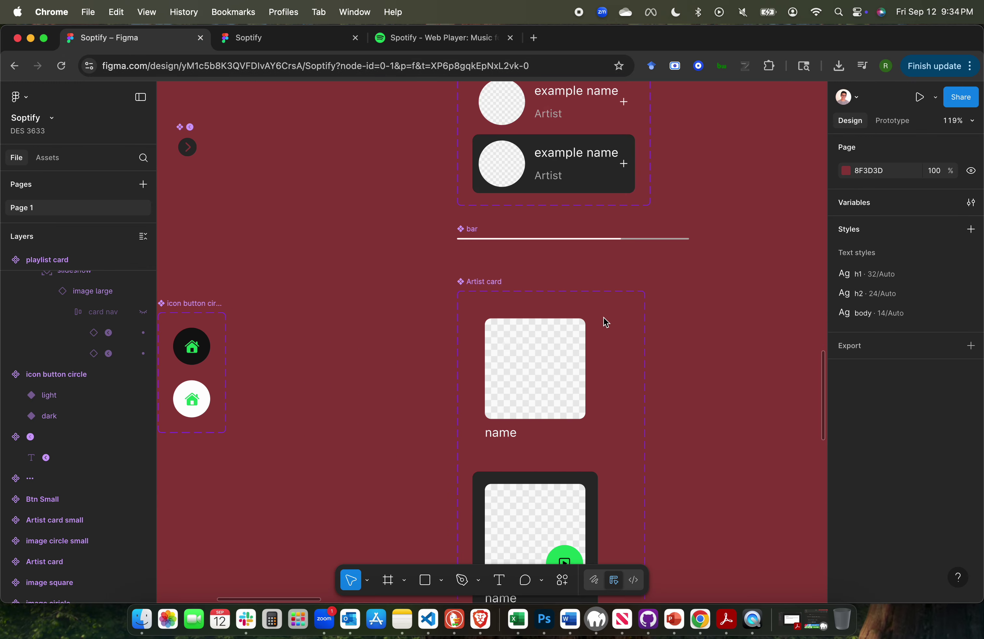
scroll(604, 317, "down", 10, "ctrl")
scroll(604, 316, "up", 5, "ctrl")
scroll(604, 317, "down", 5)
scroll(604, 317, "down", 4)
scroll(604, 317, "right", 3)
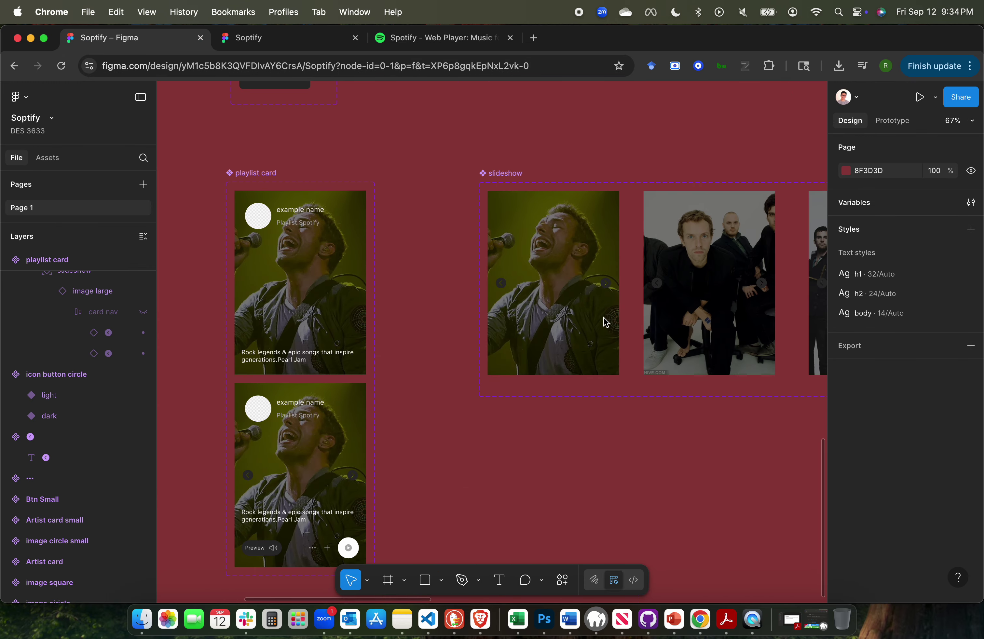
scroll(604, 317, "up", 5, "ctrl")
scroll(604, 316, "up", 1)
scroll(603, 317, "right", 1)
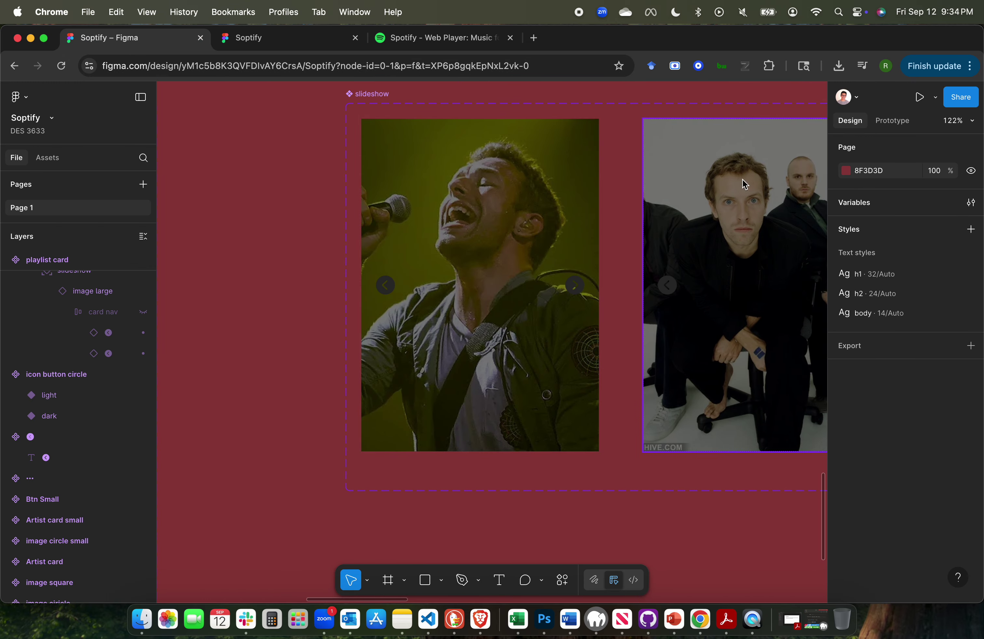
left_click(893, 120)
scroll(651, 272, "right", 3)
scroll(651, 272, "down", 1)
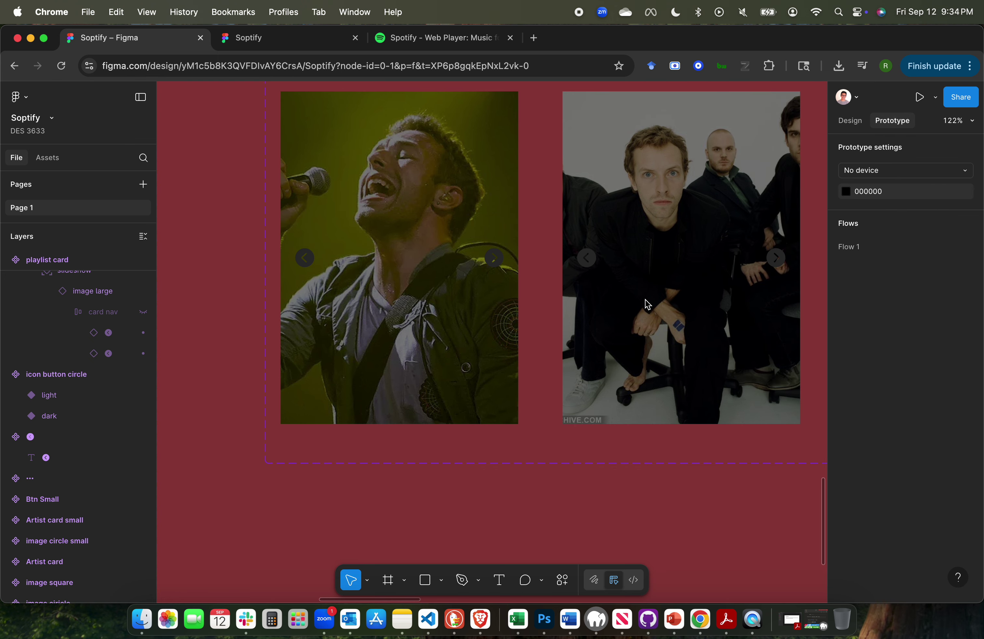
left_click(503, 264)
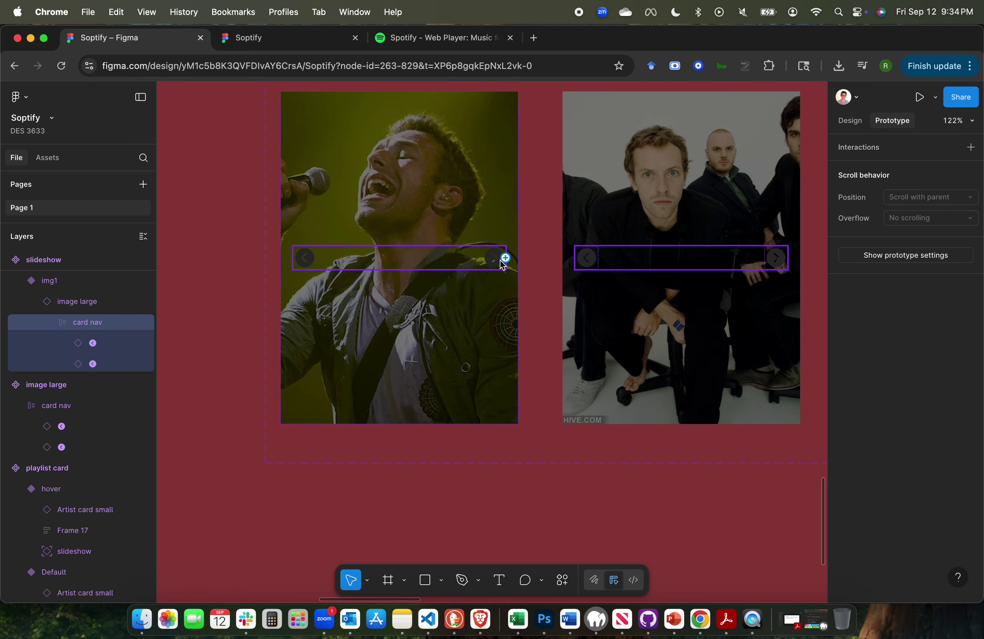
left_click(494, 260)
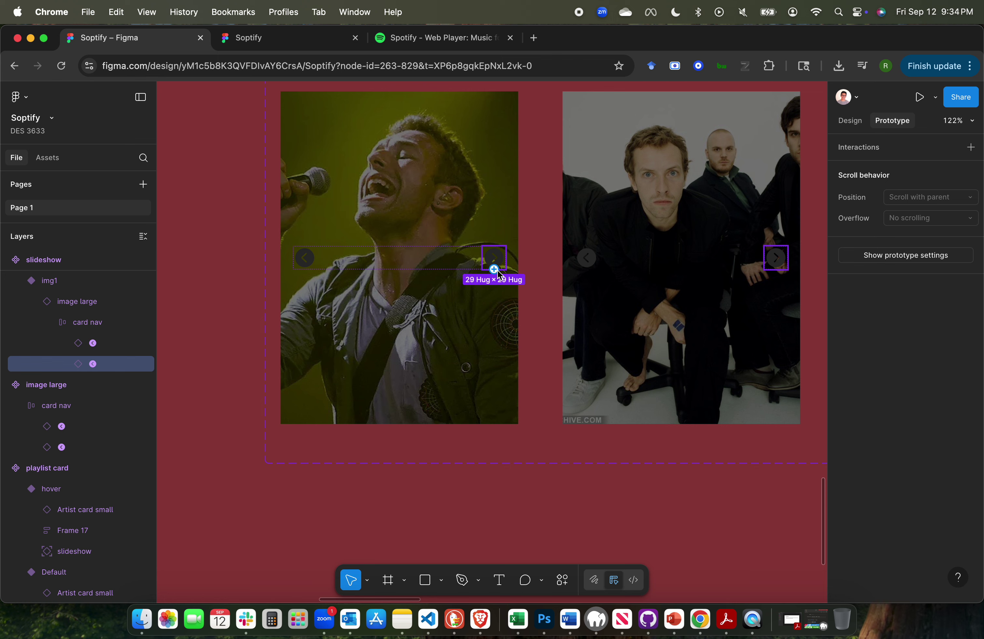
left_click_drag(497, 271, 583, 249)
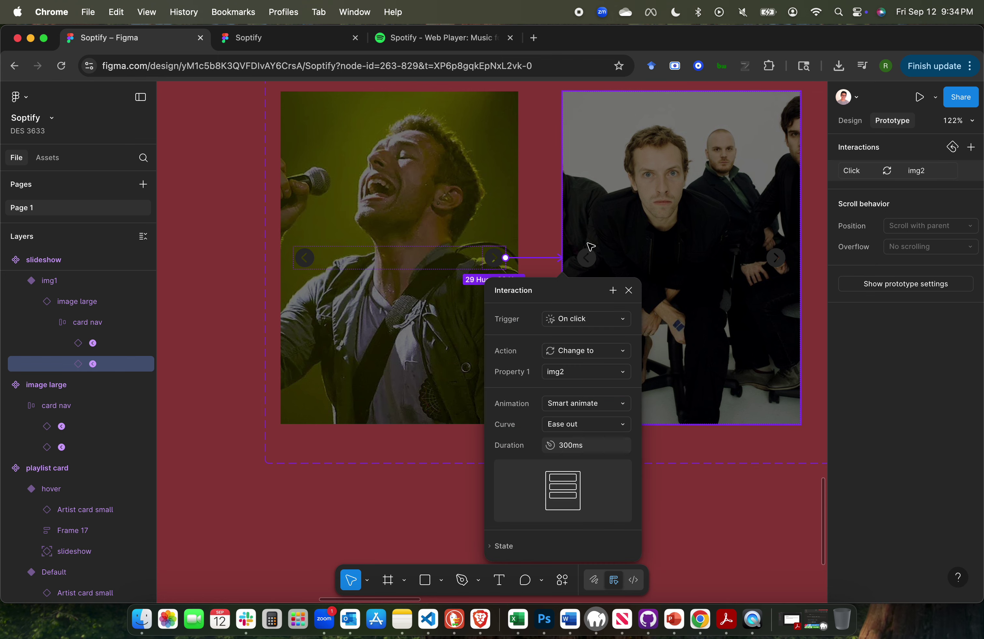
Link the right arrow of the slideshow's img2 variant to the img3 variant.
scroll(547, 321, "right", 5)
left_click(649, 269)
left_click(628, 269)
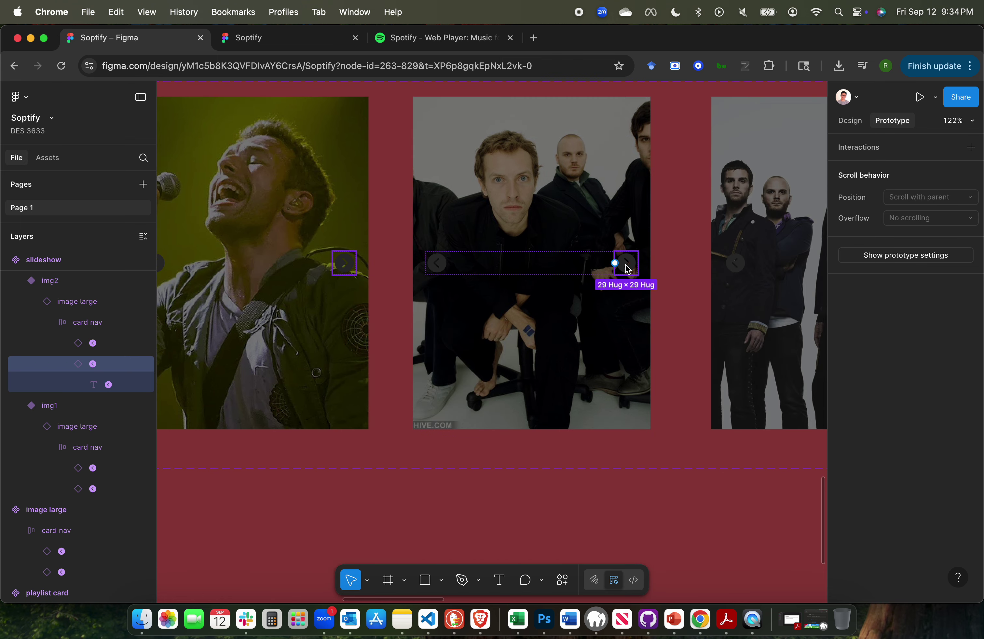
left_click_drag(615, 263, 718, 258)
Link the left arrow of the slideshow's img2 variant back to the img1 variant.
left_click(438, 265)
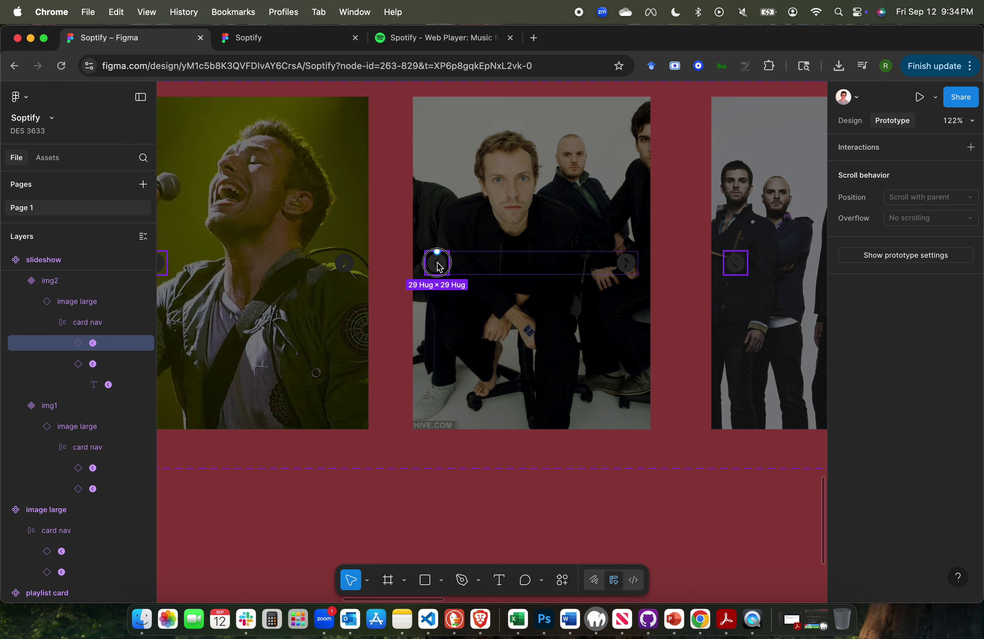
left_click_drag(436, 251, 358, 264)
left_click(379, 240)
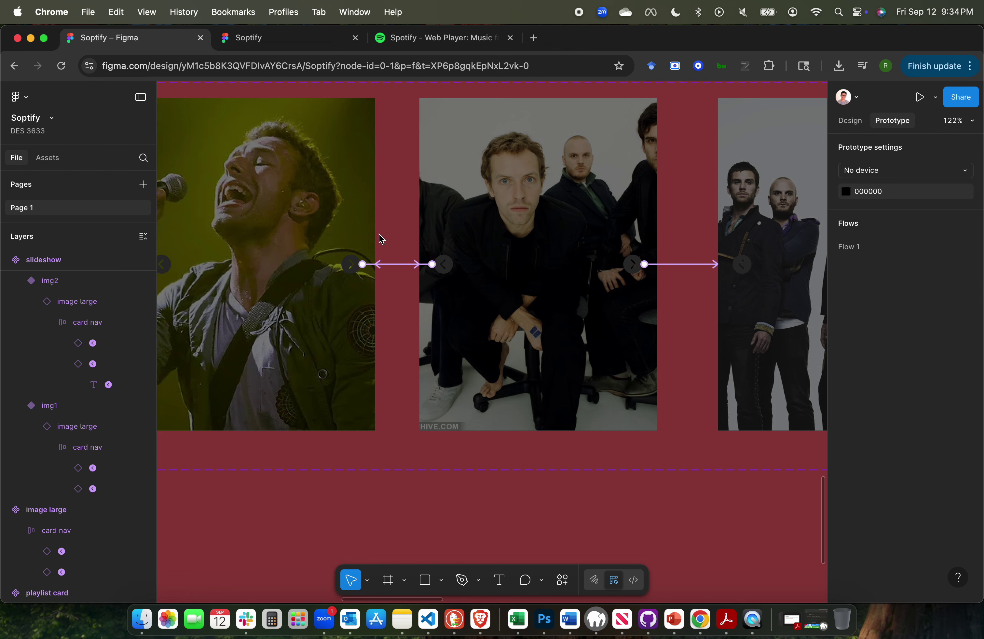
Link the left arrow of the slideshow's img3 variant back to img2 with an on-click Change to interaction.
scroll(379, 237, "down", 5)
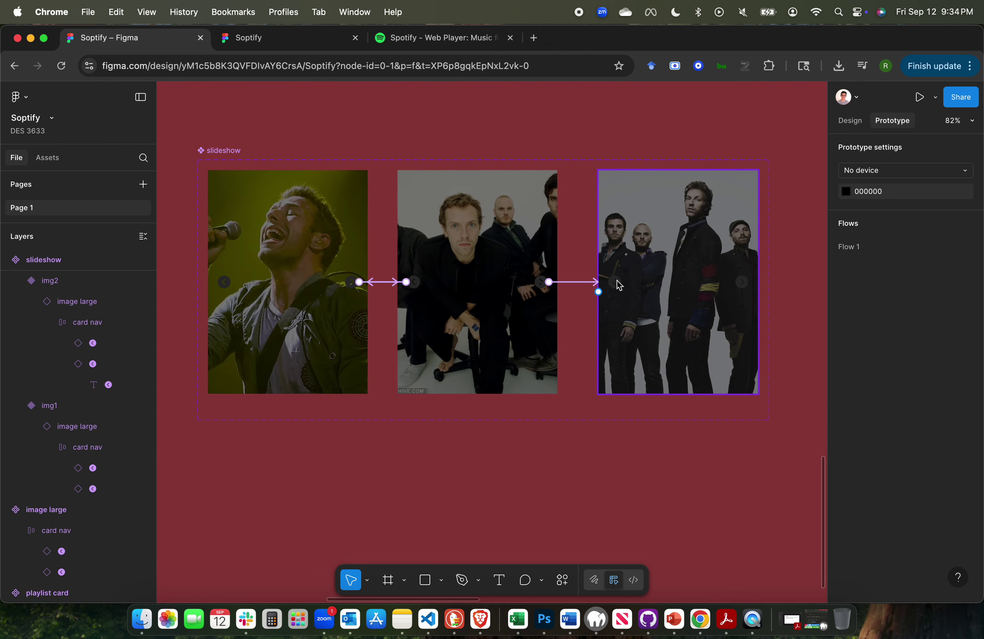
left_click(619, 285)
left_click(615, 284)
scroll(613, 278, "up", 5)
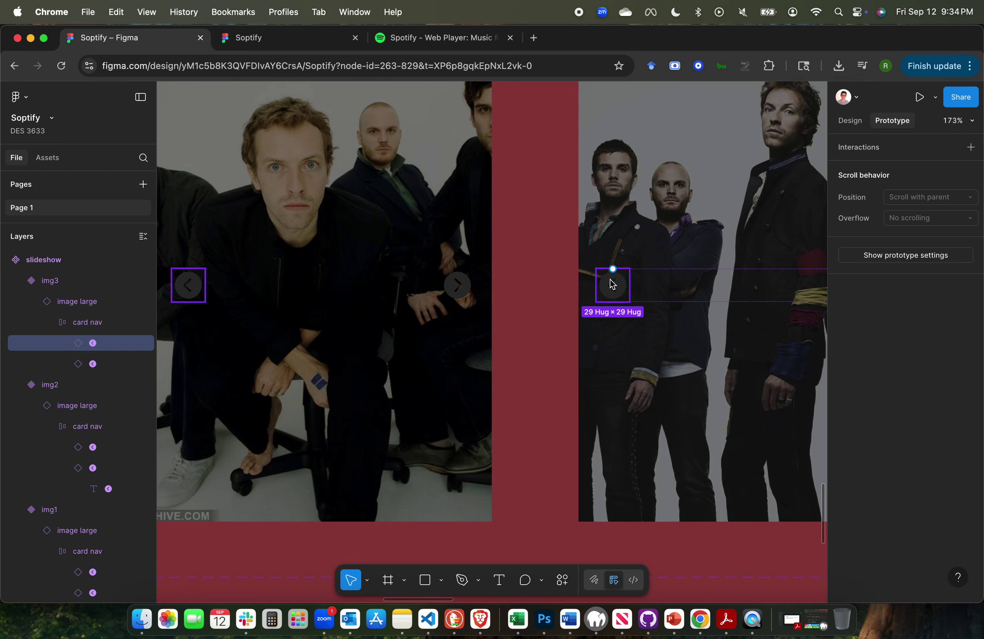
left_click_drag(596, 285, 484, 305)
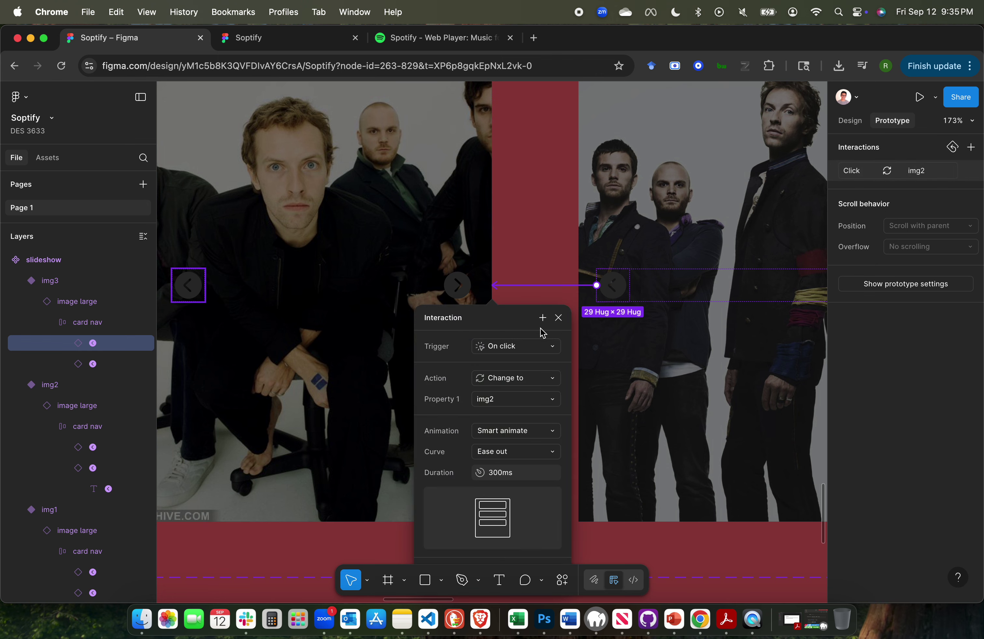
left_click(543, 250)
Link the right arrow of the slideshow's img3 variant to img1 with an on-click Change to interaction so the slides loop.
scroll(543, 250, "down", 3)
scroll(543, 249, "right", 3)
scroll(542, 254, "down", 3)
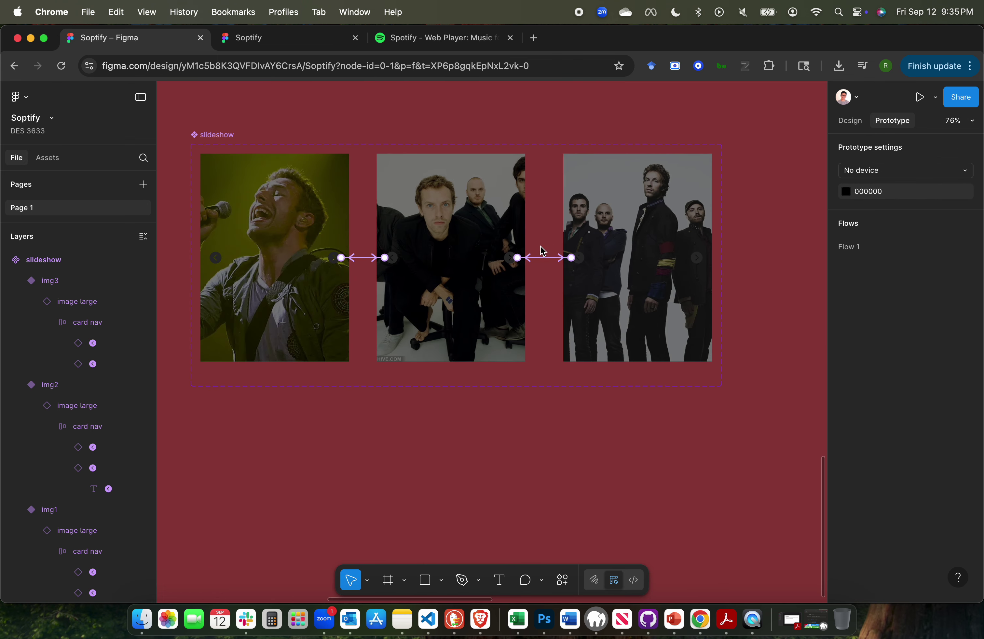
scroll(664, 261, "left", 2)
left_click(752, 262)
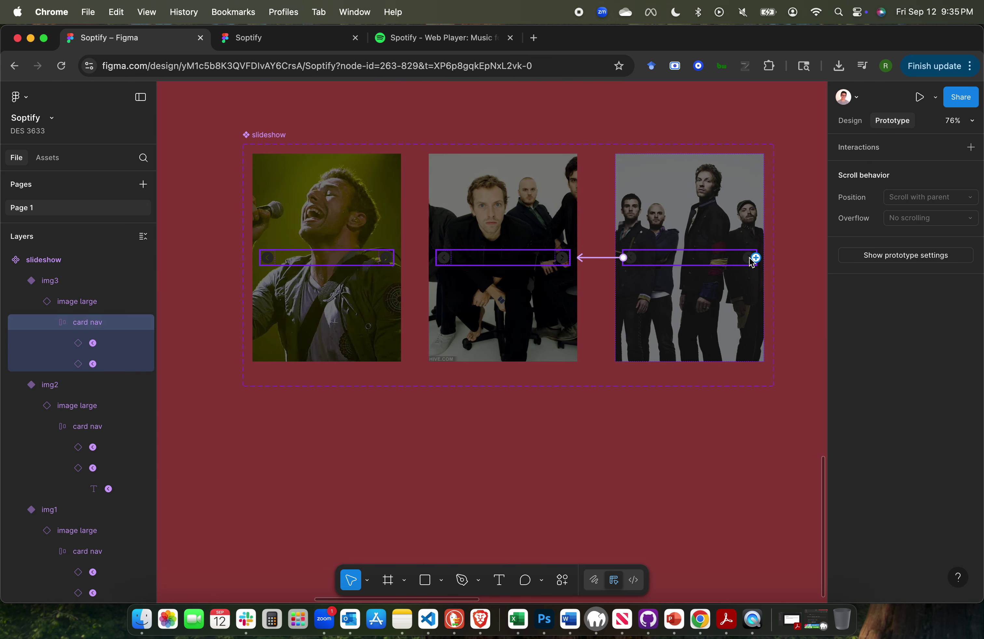
scroll(751, 261, "up", 5)
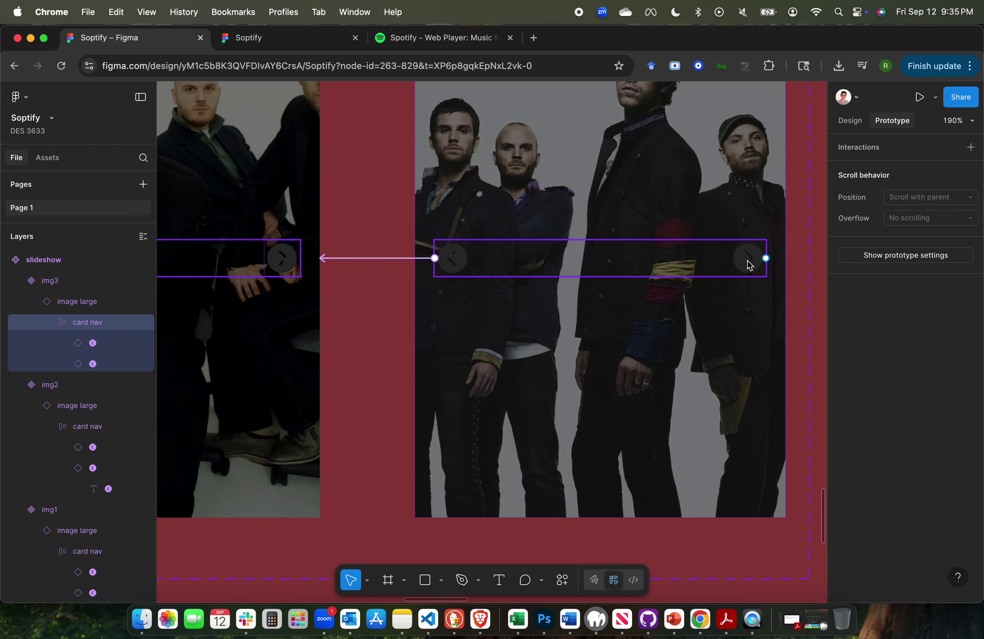
left_click(746, 262)
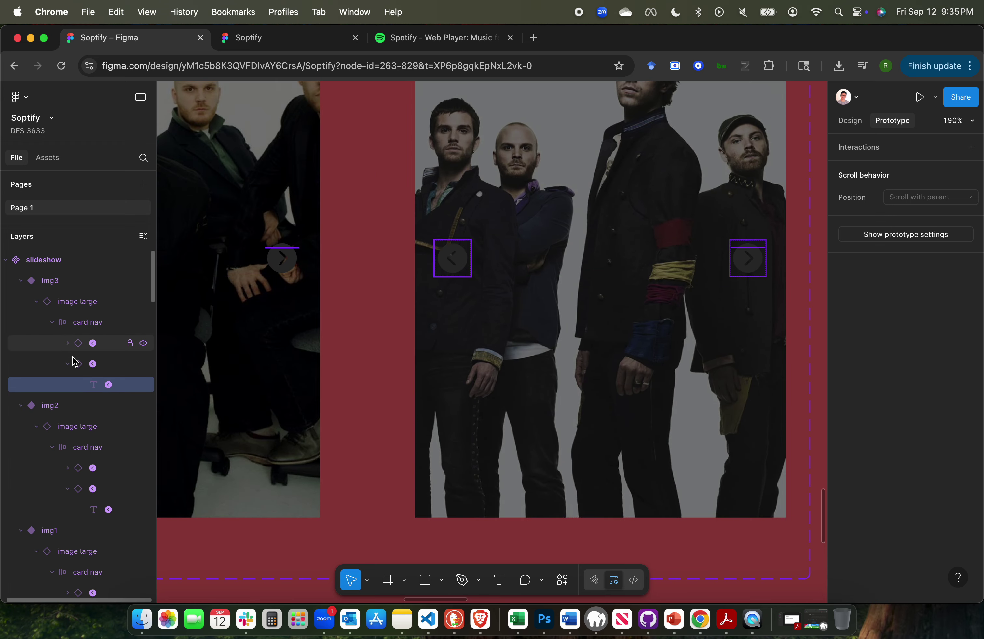
left_click(83, 368, "shift")
scroll(763, 251, "down", 2)
scroll(762, 251, "down", 3)
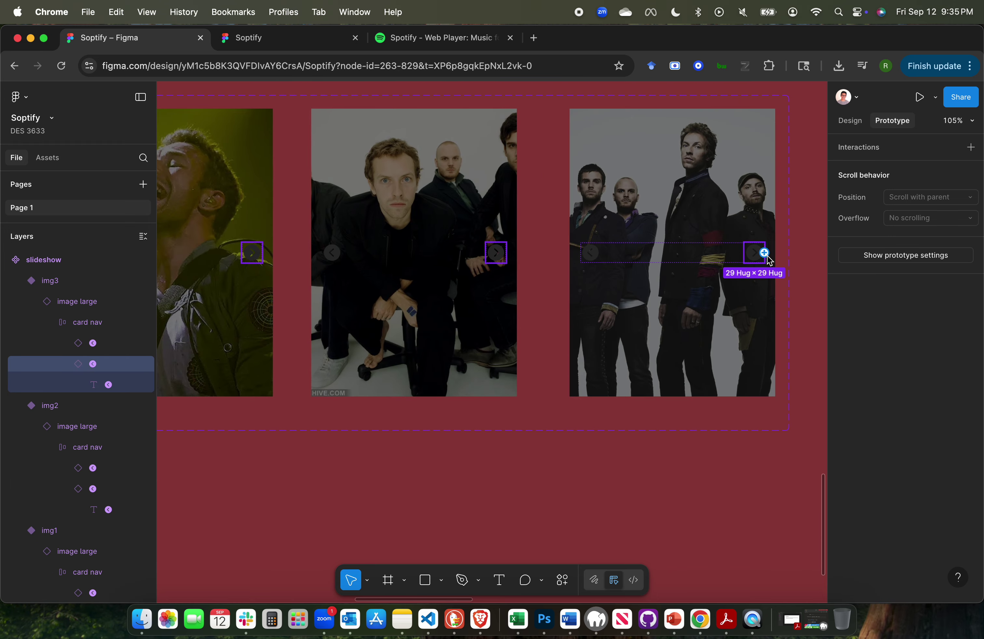
left_click_drag(763, 252, 245, 314)
Link the left arrow of the slideshow's img1 variant to img3 with an on-click Change to interaction.
scroll(344, 332, "left", 5)
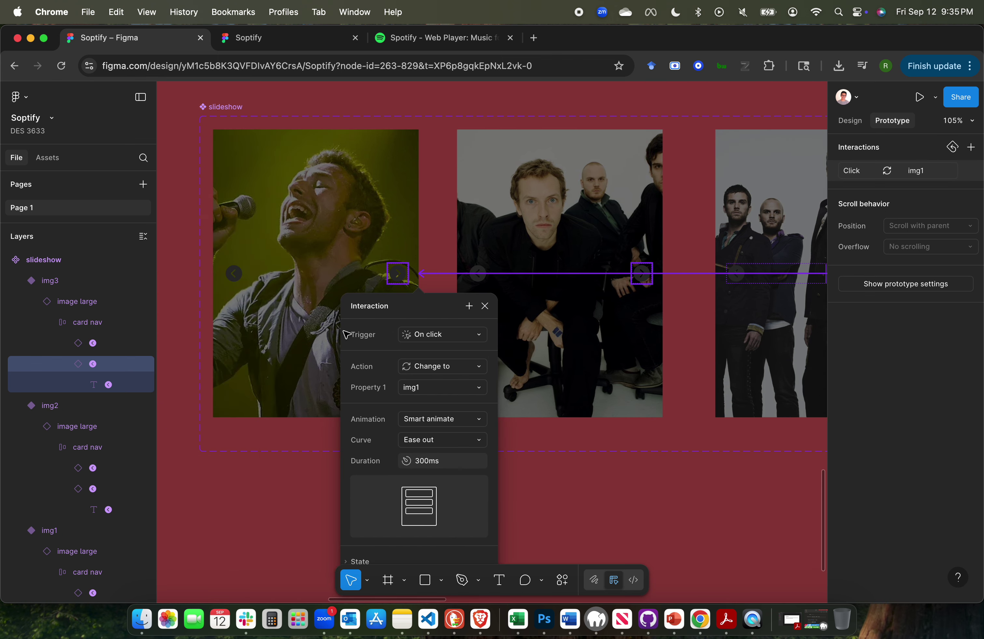
left_click(326, 273)
double_click(327, 275)
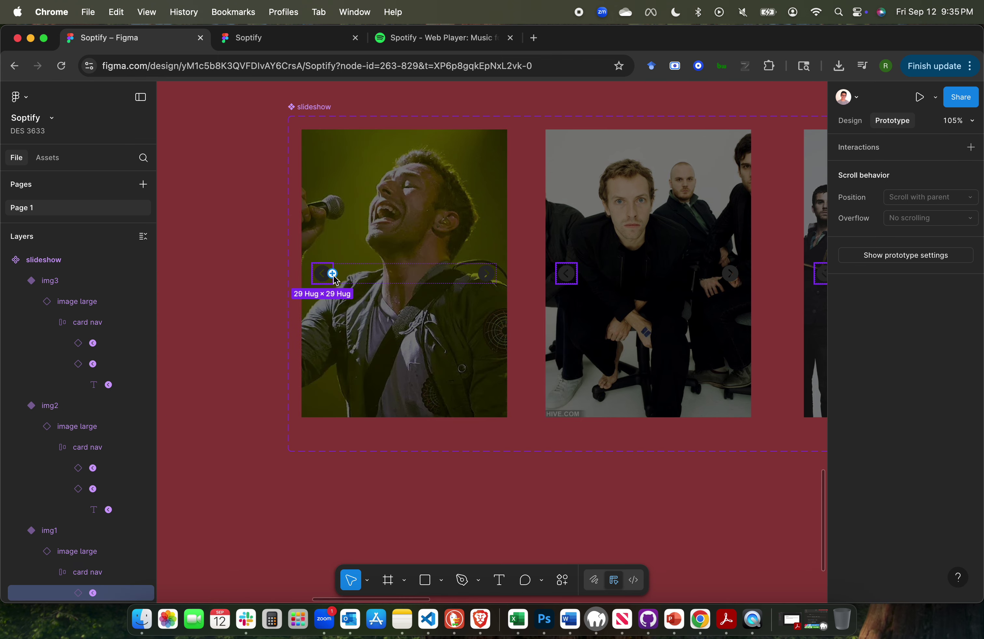
left_click_drag(333, 273, 813, 233)
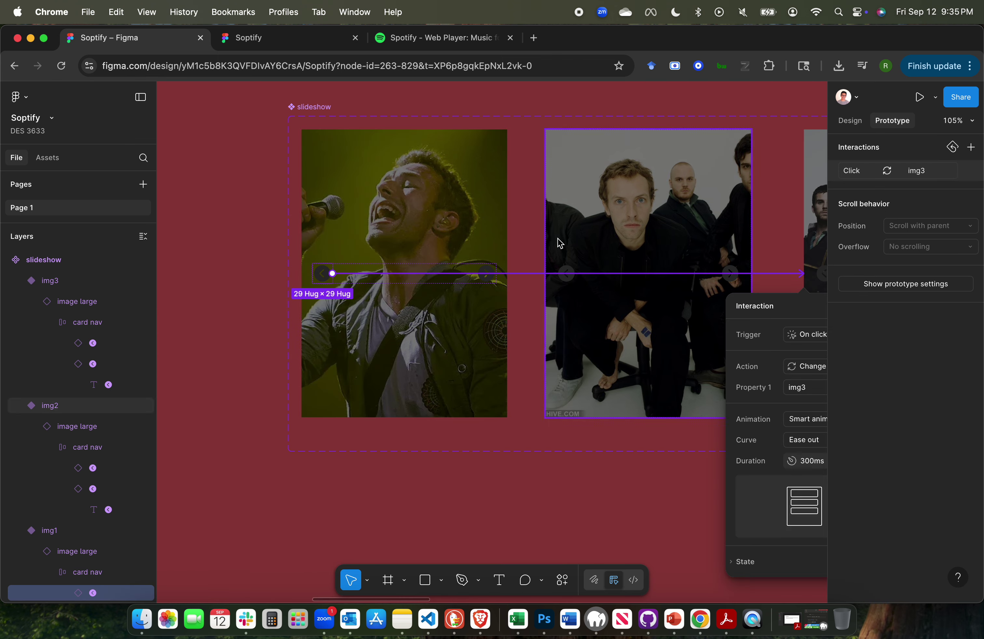
left_click(245, 245)
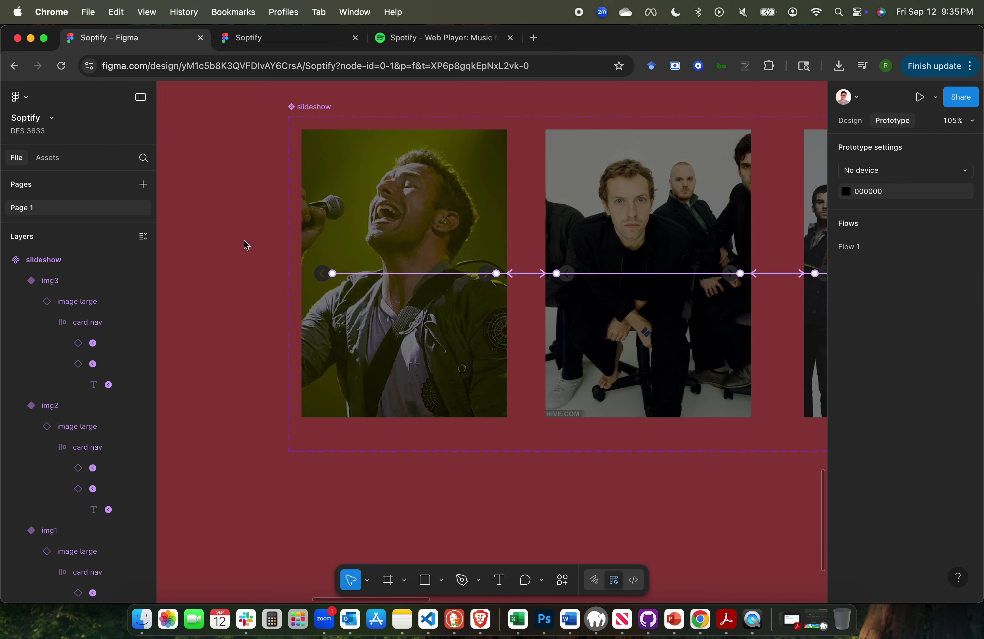
Test the playlist card's right arrow in the prototype preview, then switch to the Spotify web player to compare its playlist cards.
left_click(296, 46)
mouse_move(380, 469)
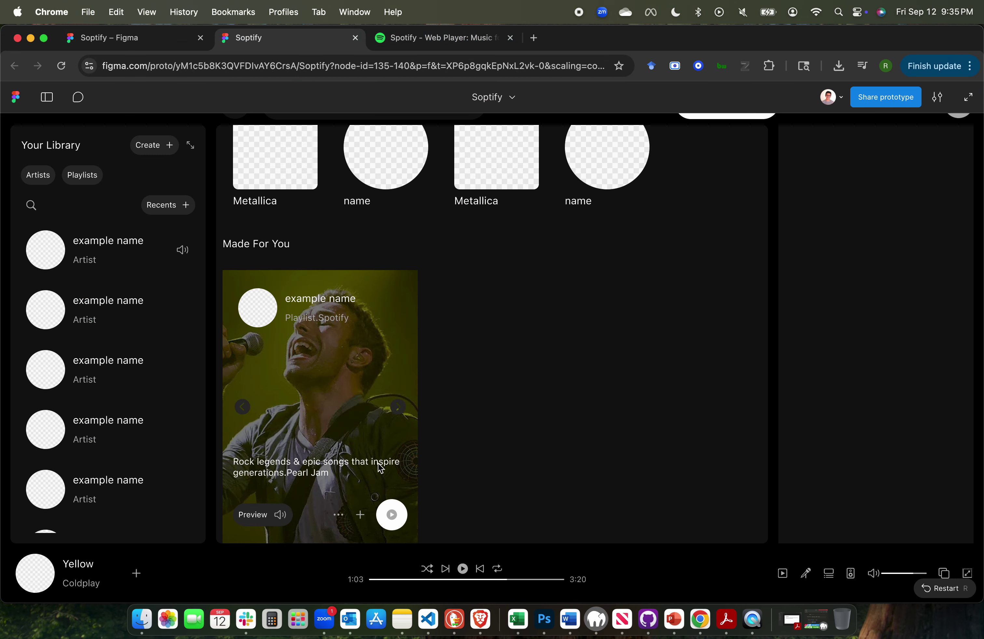
left_click(400, 411)
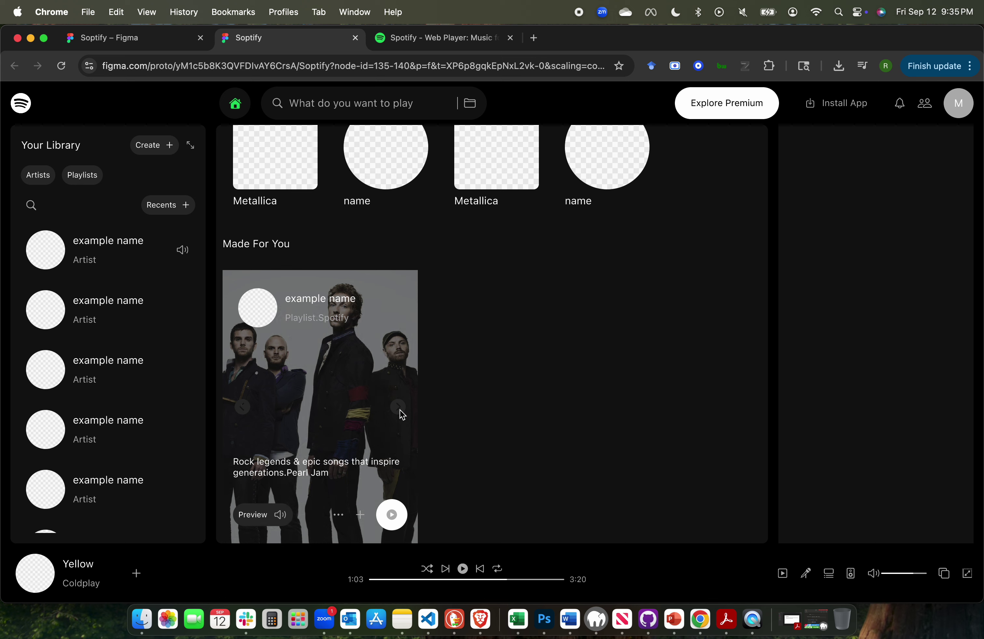
left_click(401, 411)
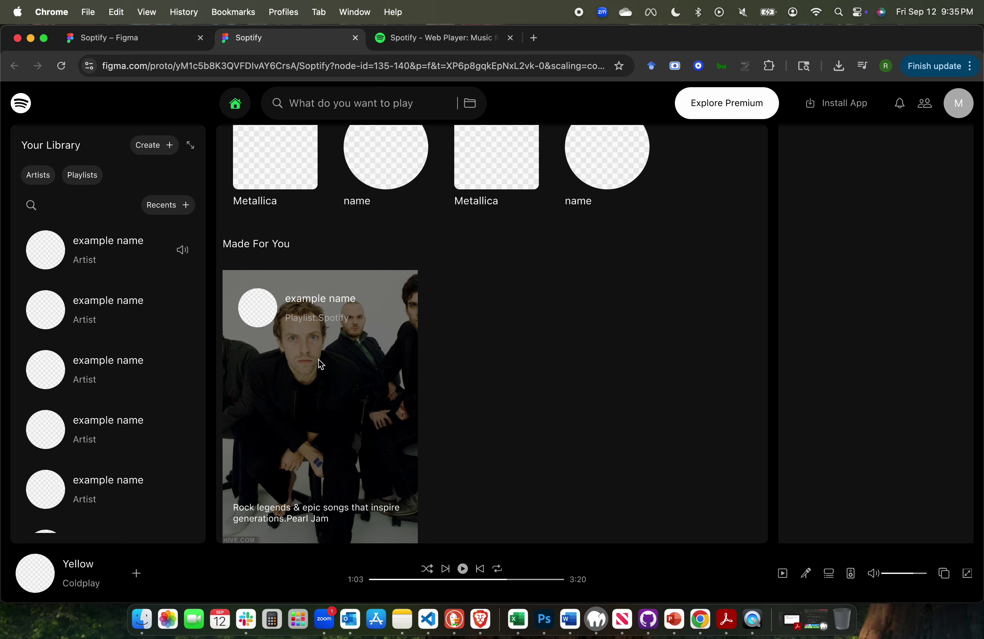
mouse_move(364, 368)
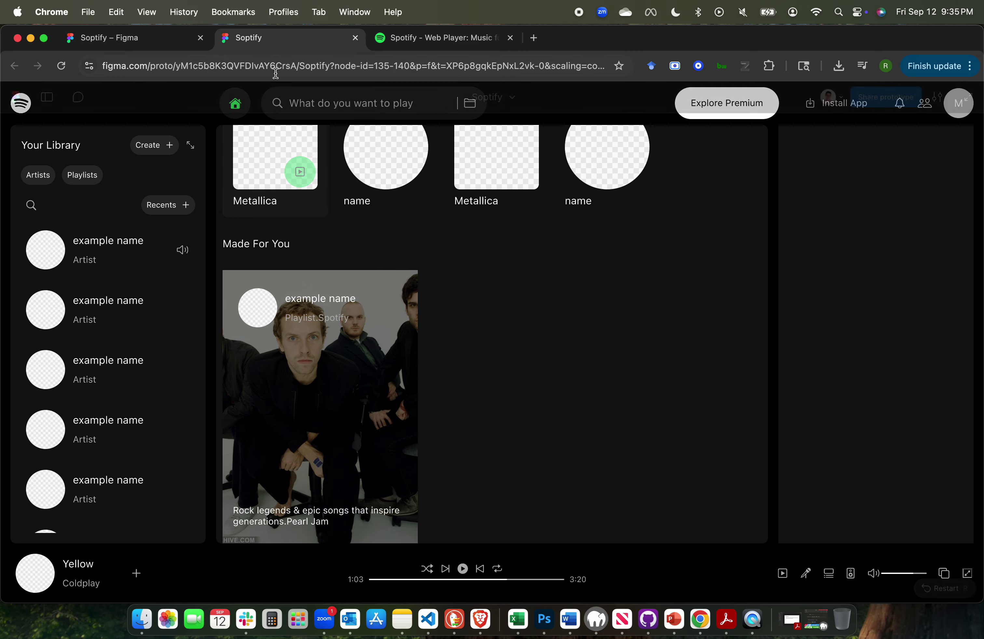
left_click(429, 38)
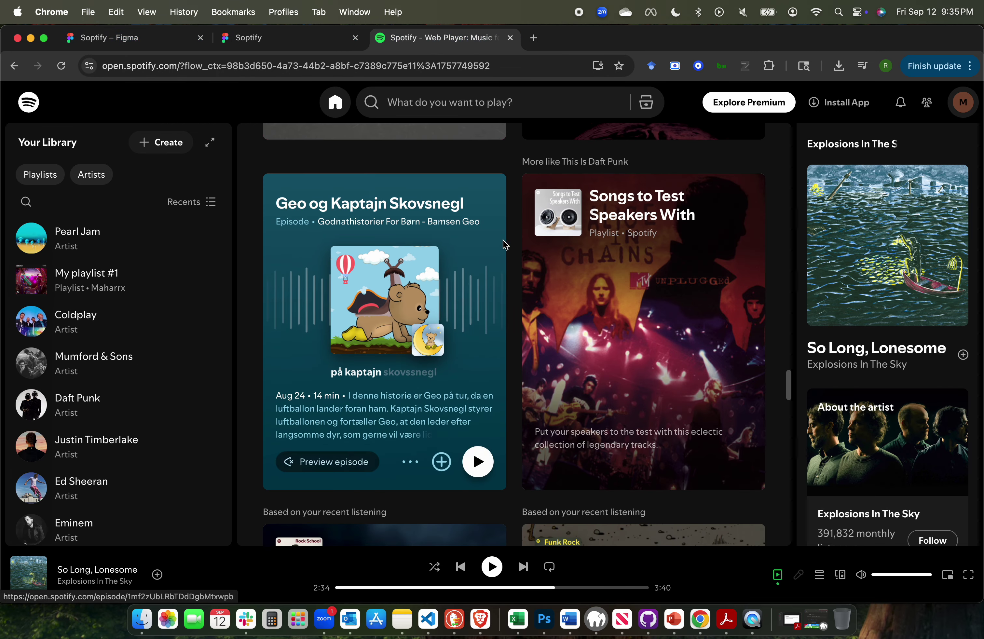
Return to the Figma design file and examine the layout, appearance and fill settings of the playlist card's Default and hover variants.
left_click(134, 39)
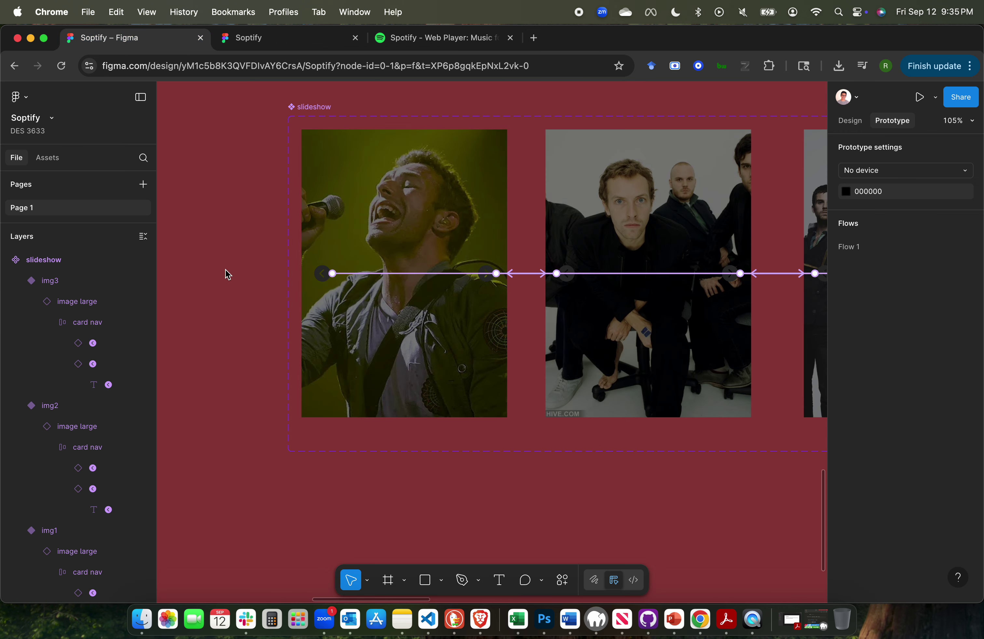
scroll(228, 274, "left", 5)
scroll(228, 274, "down", 3)
left_click(381, 253)
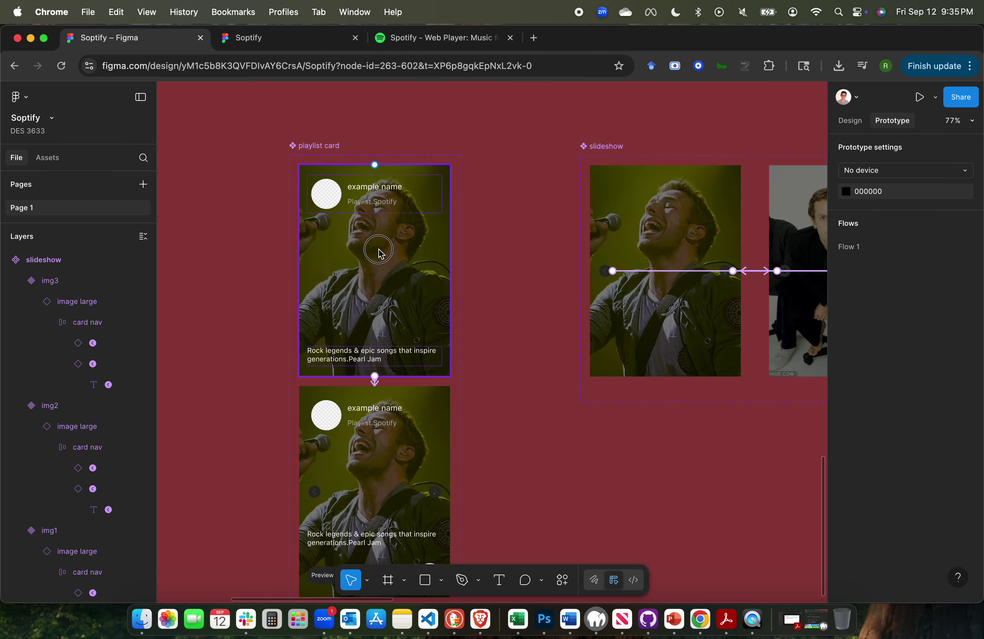
left_click(388, 507, "shift")
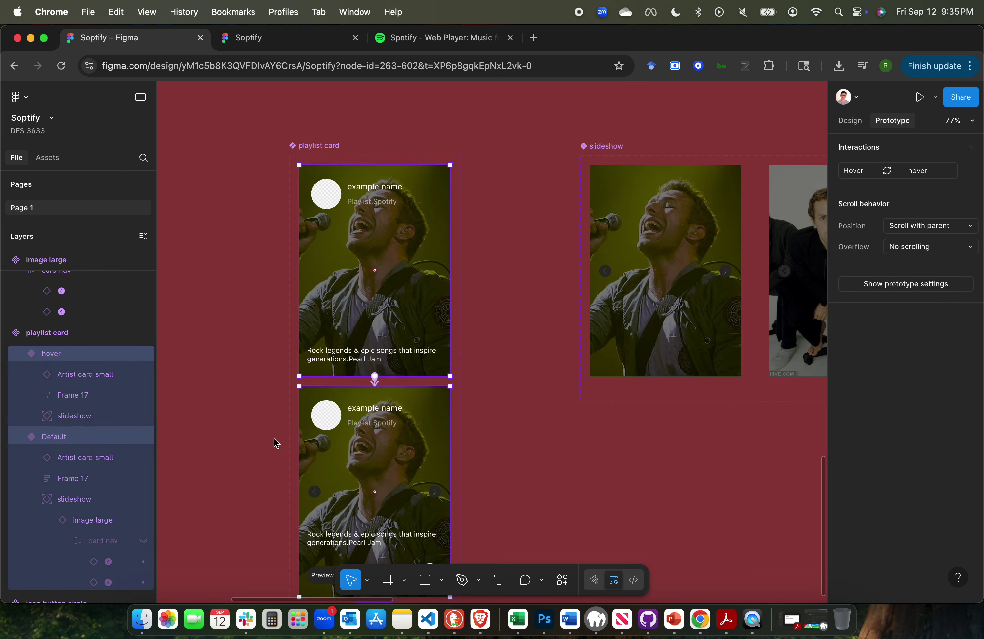
left_click(850, 121)
scroll(897, 398, "down", 4)
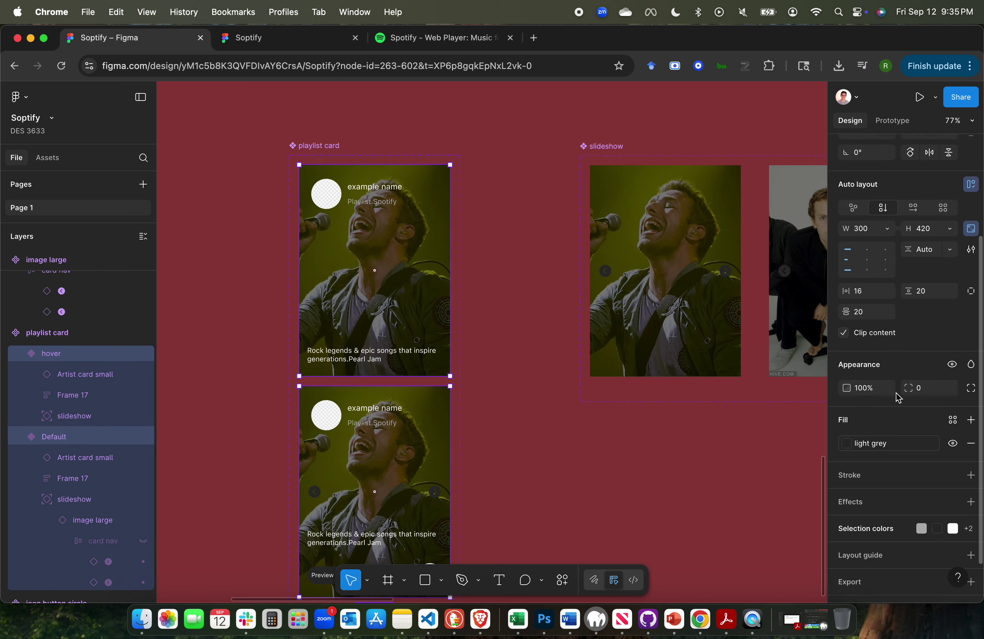
scroll(898, 397, "down", 1)
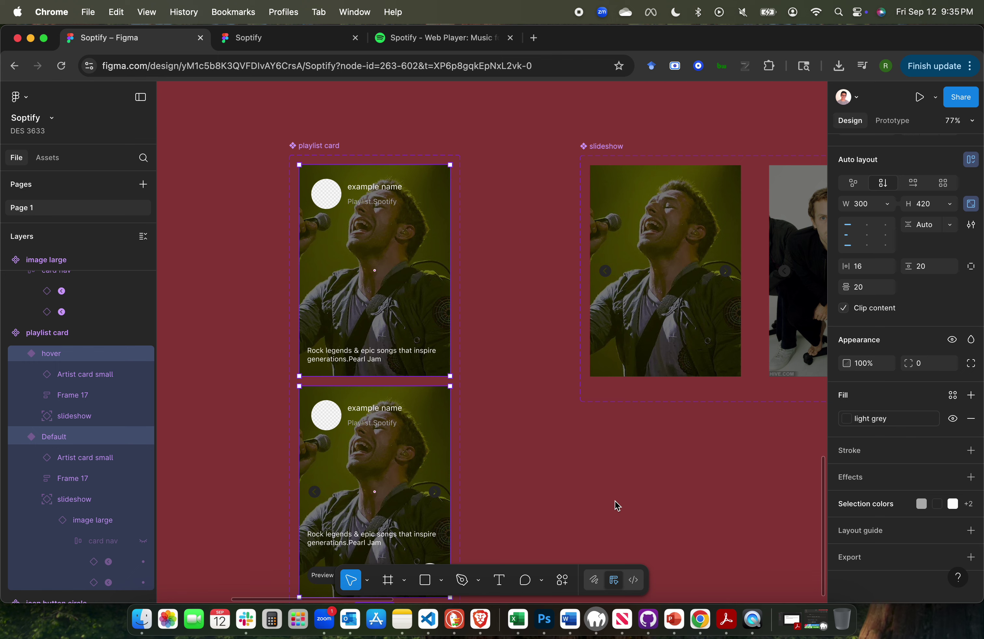
scroll(360, 444, "down", 3)
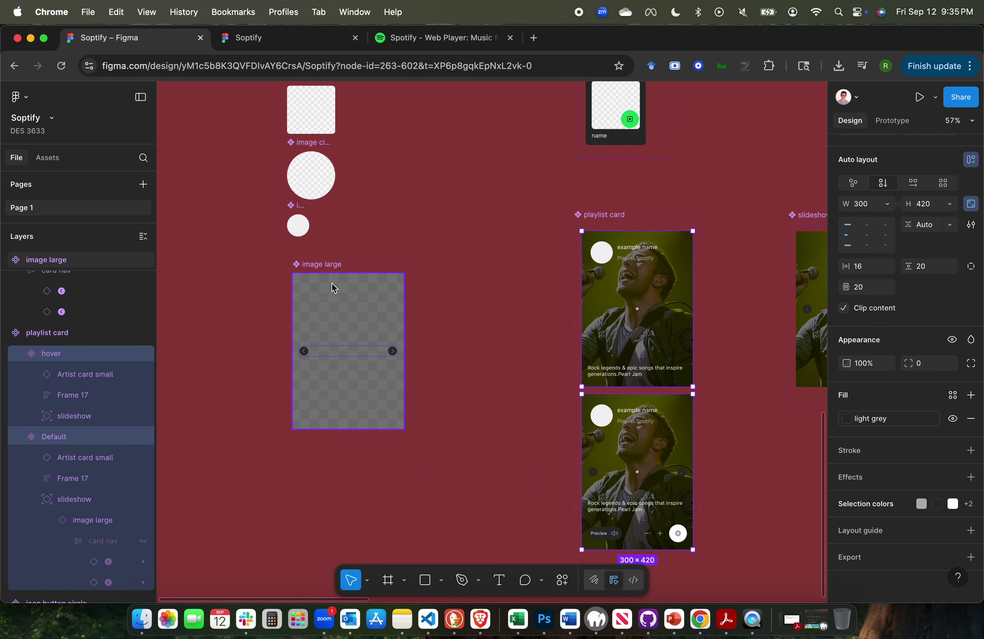
Bind the image large component's corner radius to the small spacing variable, 16.
left_click(315, 265)
scroll(885, 472, "down", 2)
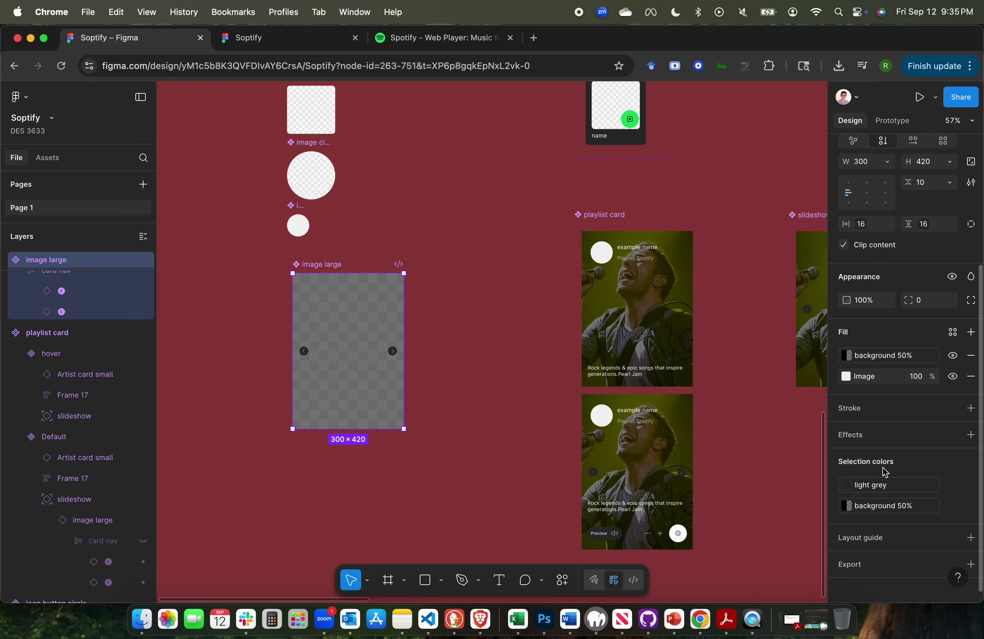
scroll(874, 429, "up", 8)
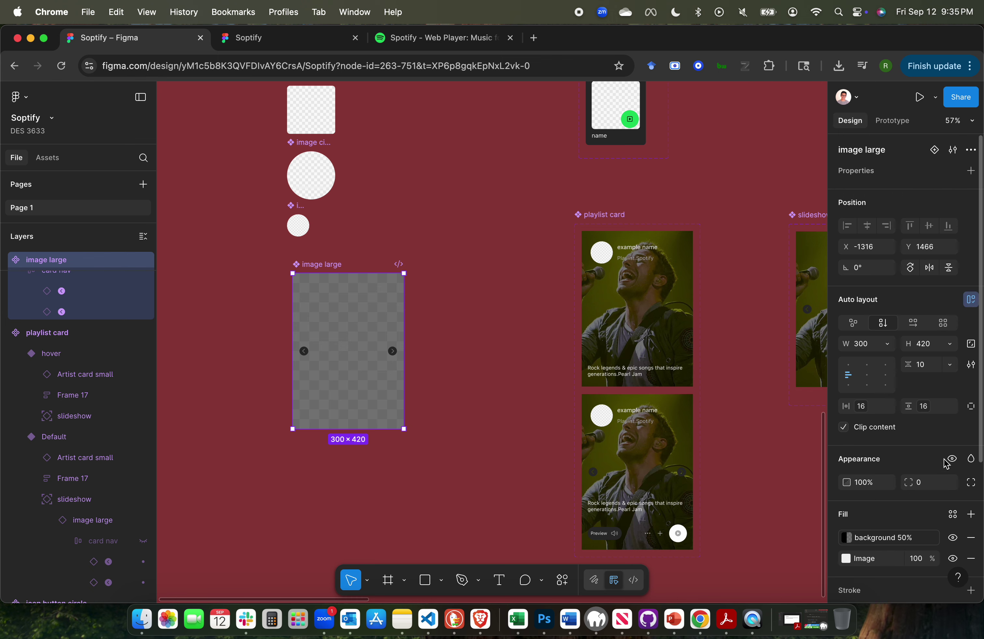
left_click(950, 482)
scroll(908, 527, "down", 3)
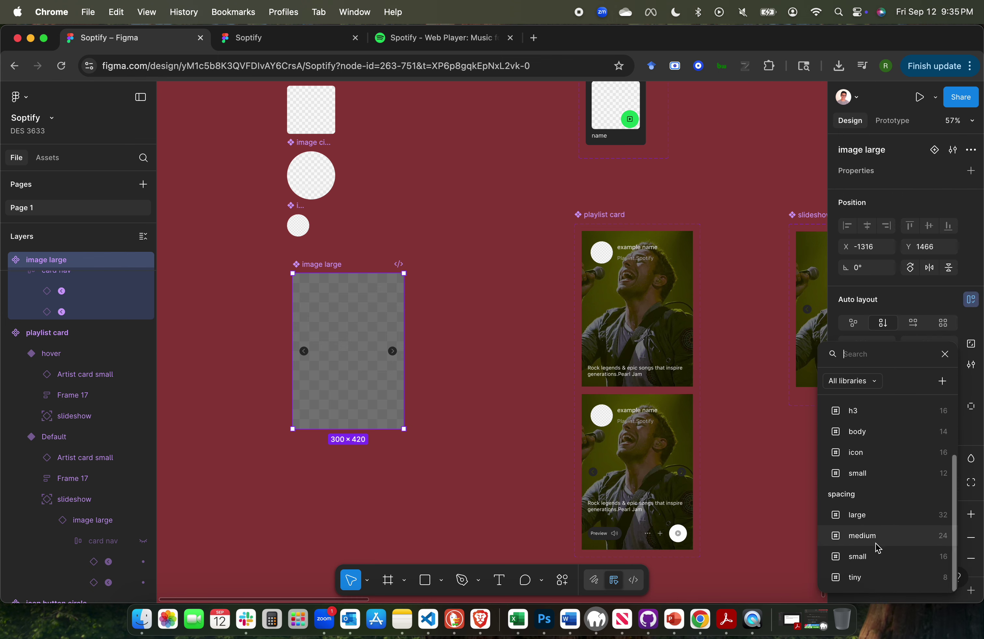
left_click(527, 400)
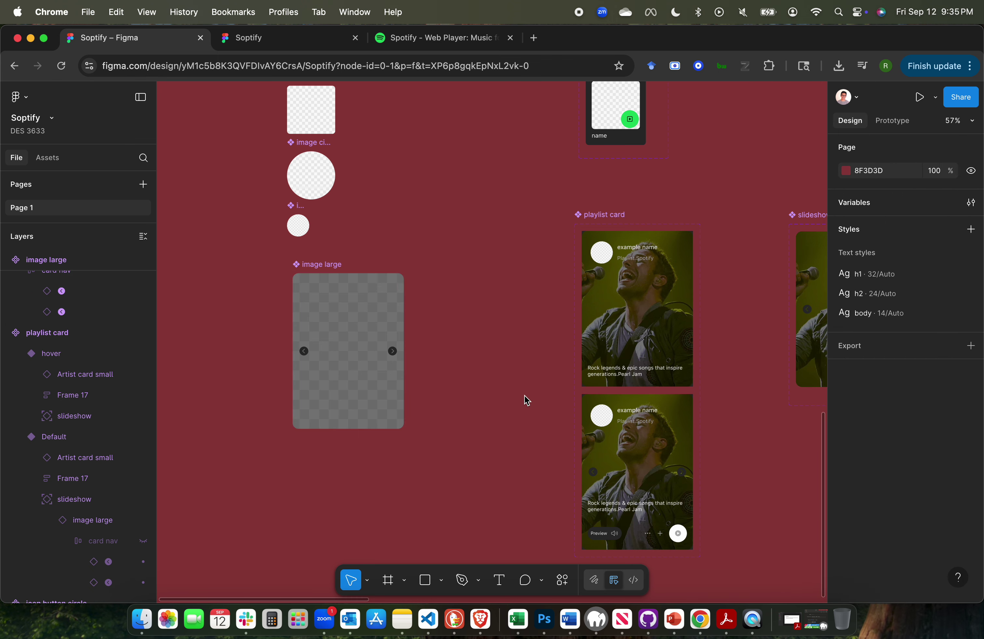
Remove the light grey fill from both the Default and hover variants of the playlist card.
scroll(520, 325, "up", 10)
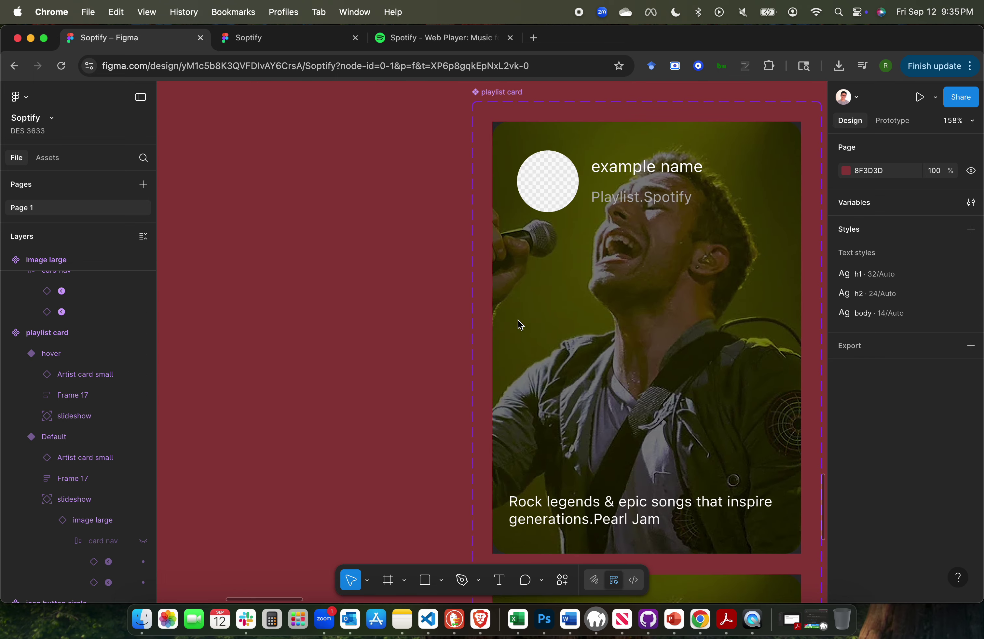
left_click(506, 131)
scroll(505, 127, "down", 9)
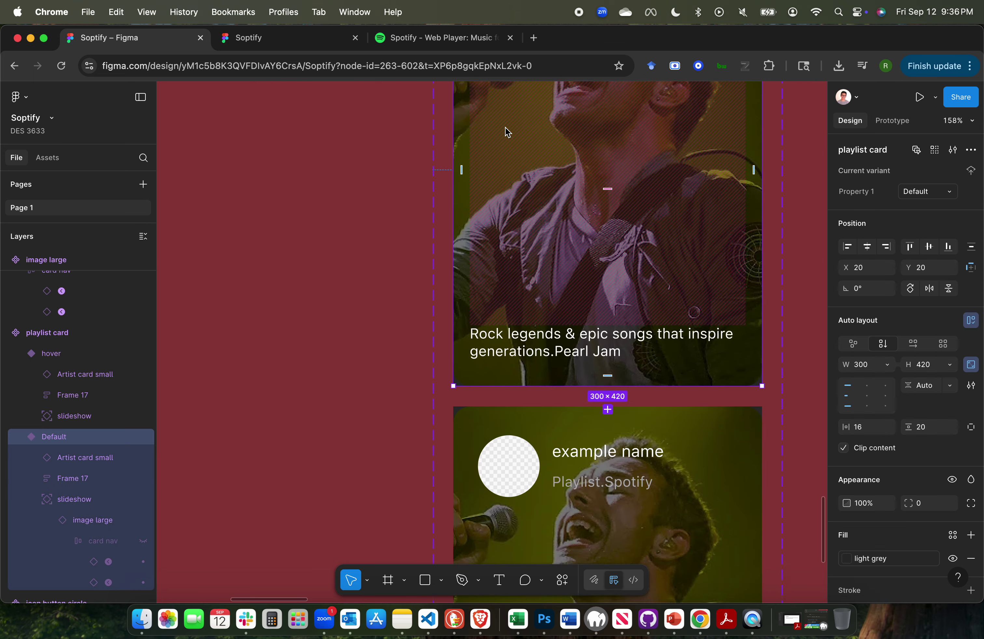
scroll(506, 131, "up", 10)
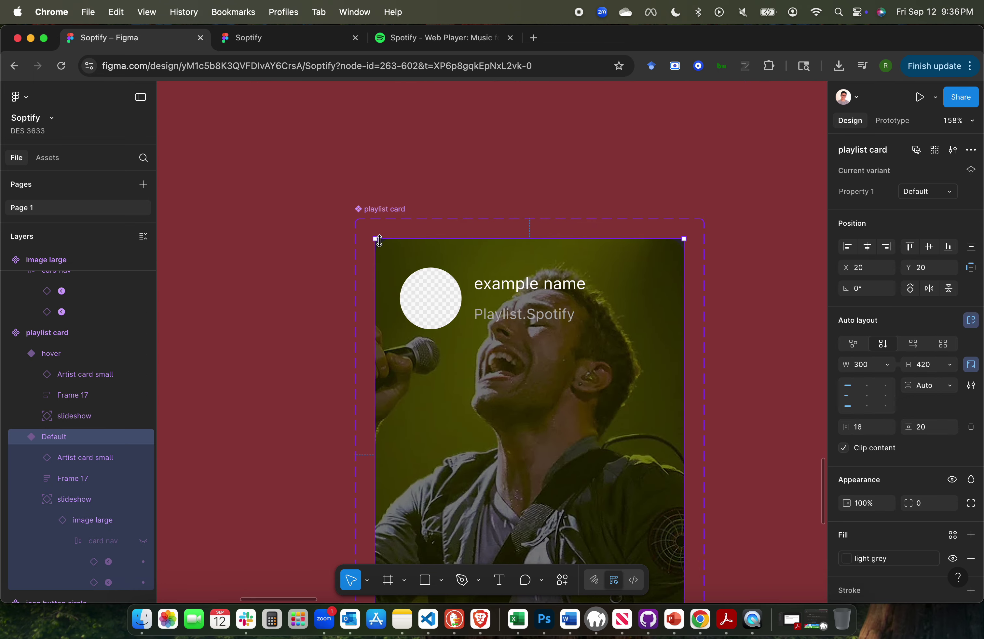
scroll(406, 256, "down", 6)
scroll(675, 326, "right", 8)
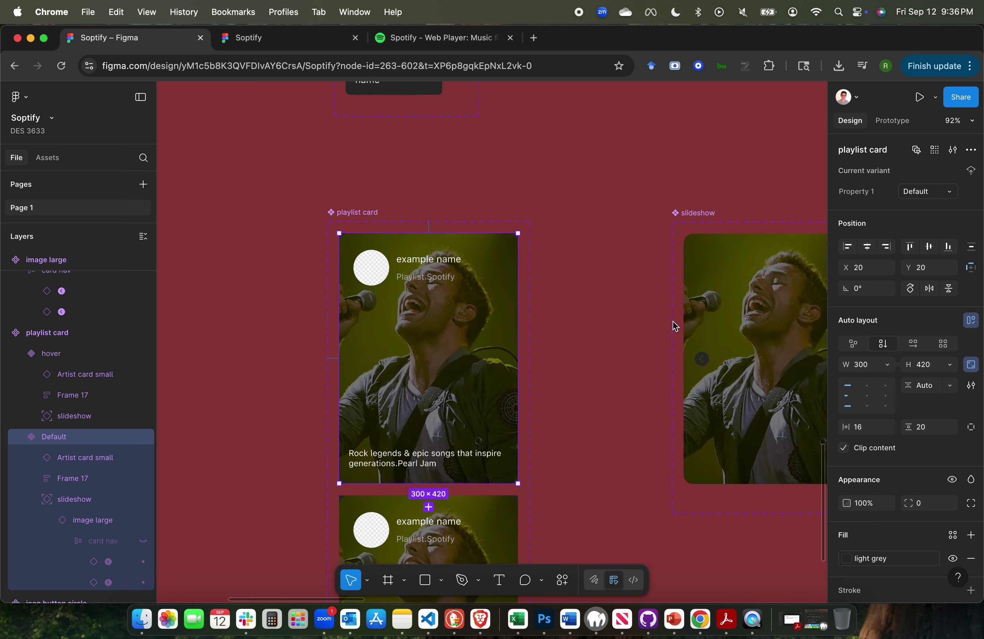
scroll(741, 276, "right", 5)
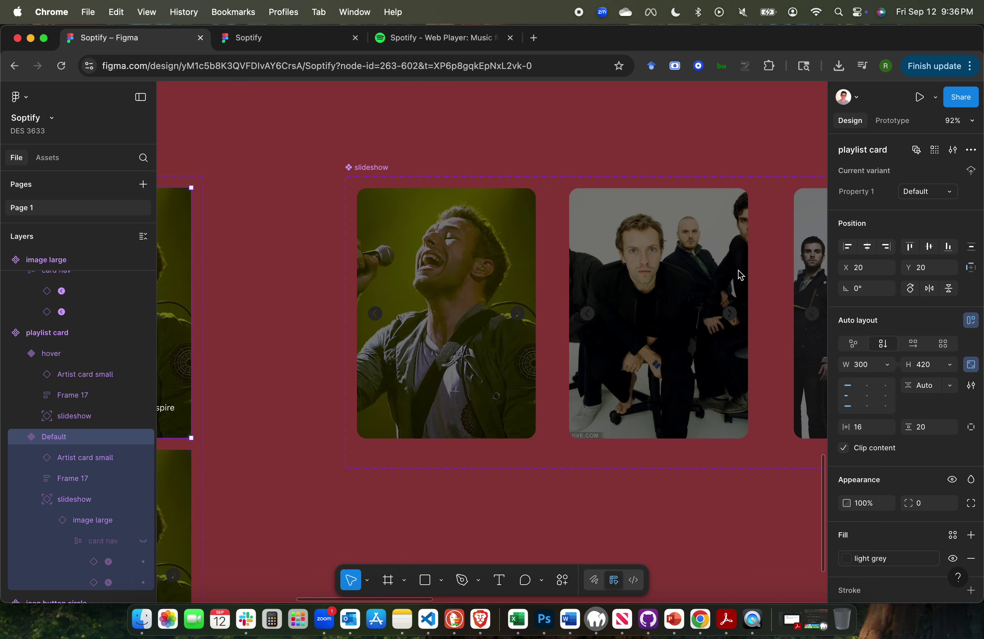
scroll(341, 279, "left", 10)
scroll(341, 279, "down", 4)
left_click(330, 377, "shift")
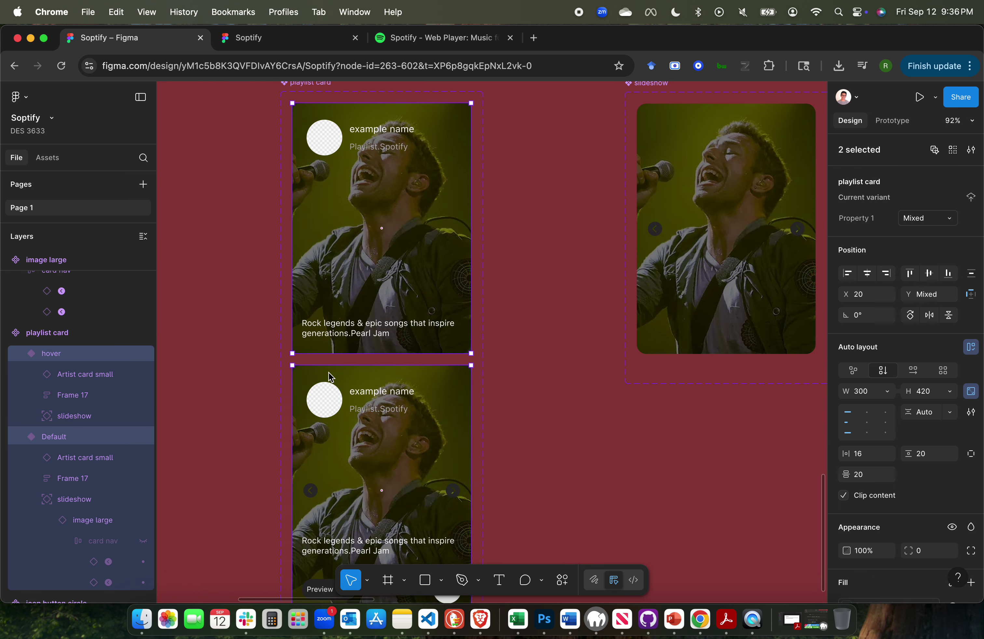
scroll(934, 567, "down", 7)
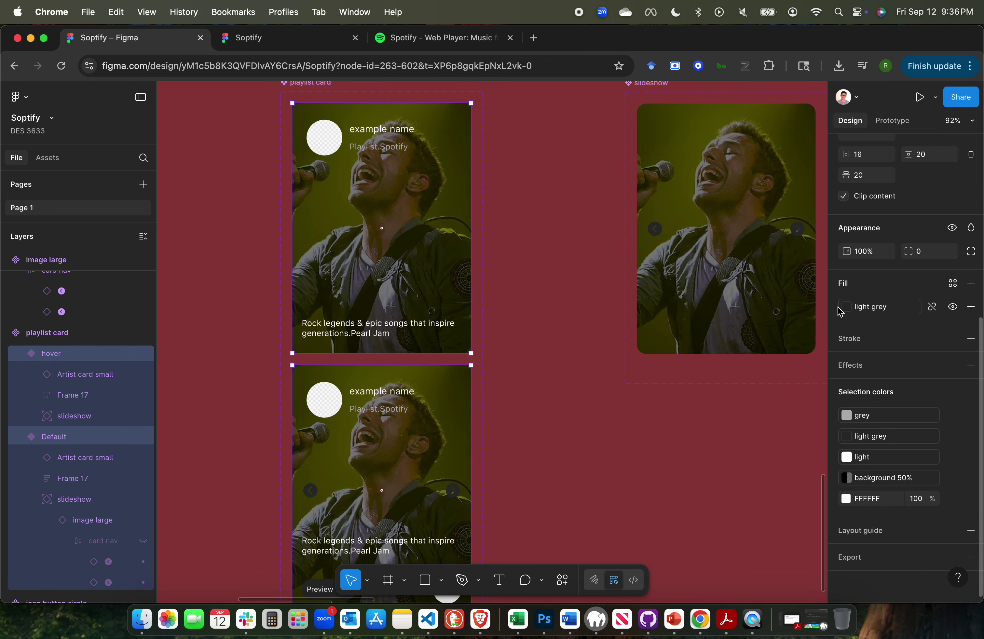
left_click(972, 308)
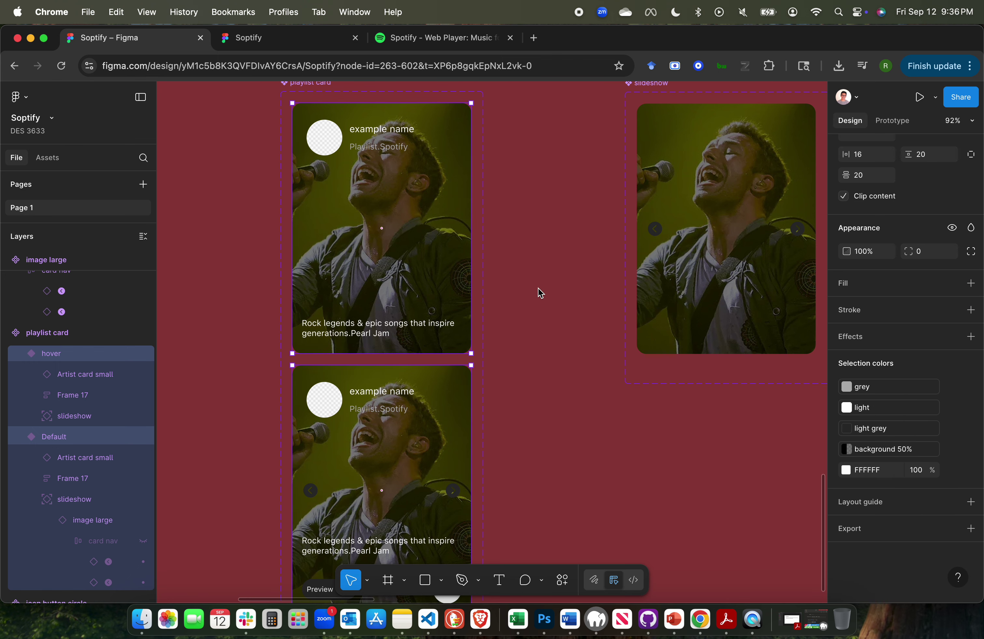
left_click(538, 305)
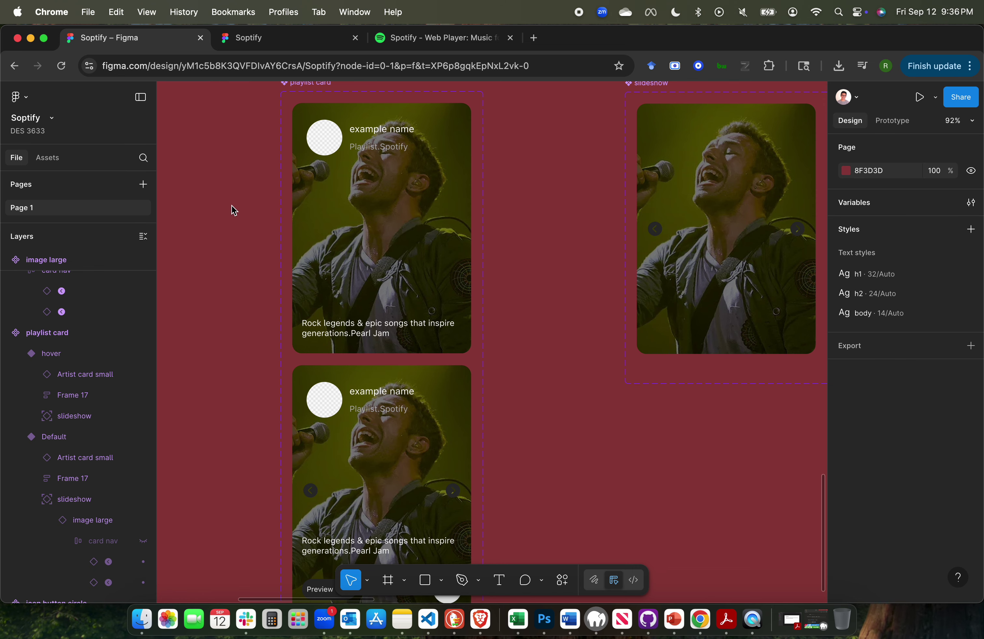
Check the playlist card's rounded corners in the prototype preview while advancing the slideshow with its right arrow.
left_click(284, 39)
mouse_move(376, 464)
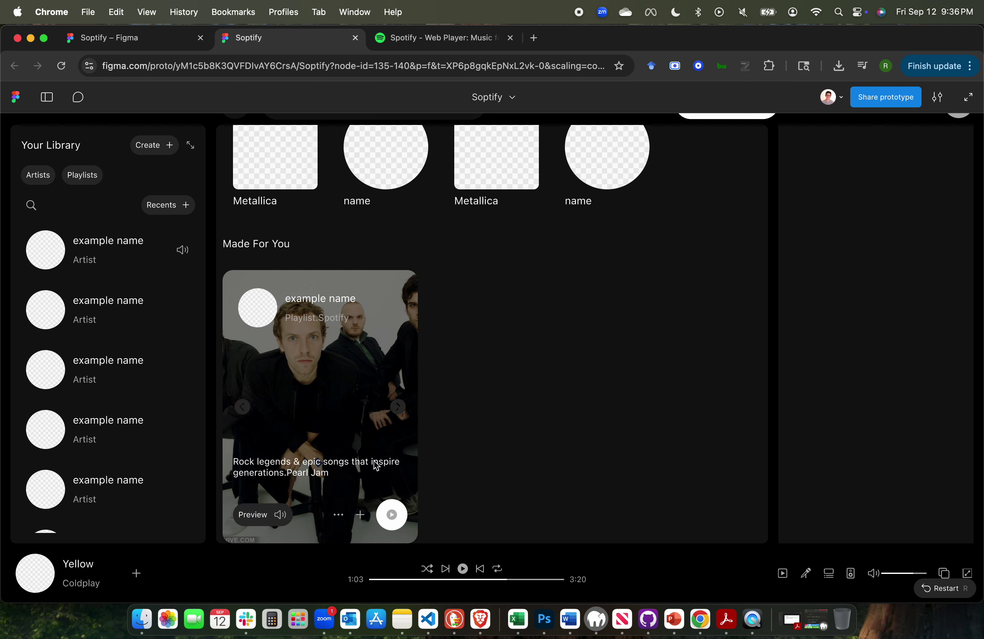
left_click(399, 409)
left_click(399, 408)
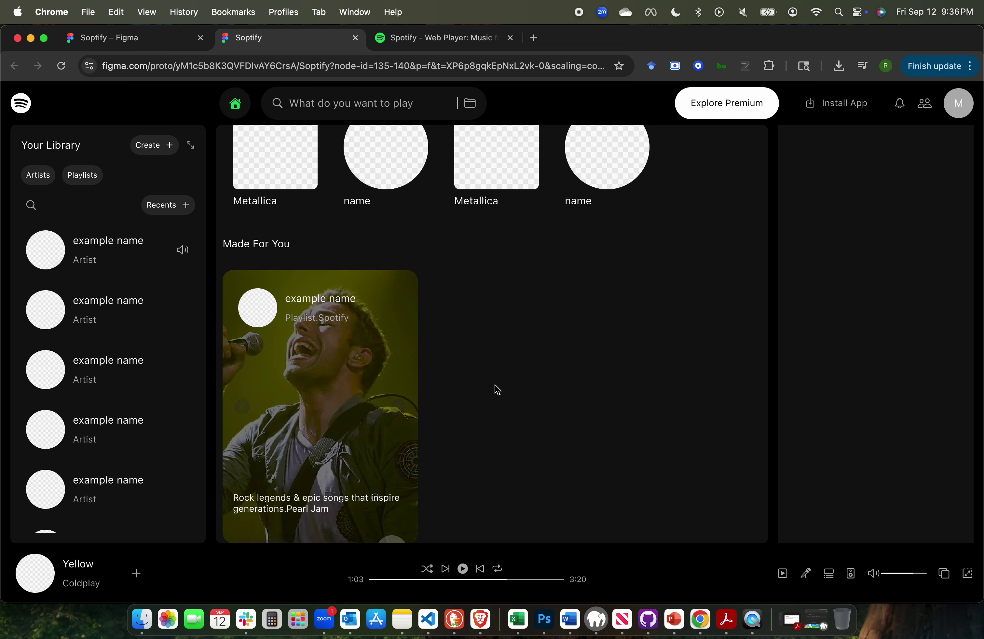
scroll(496, 389, "up", 2)
scroll(497, 388, "down", 3)
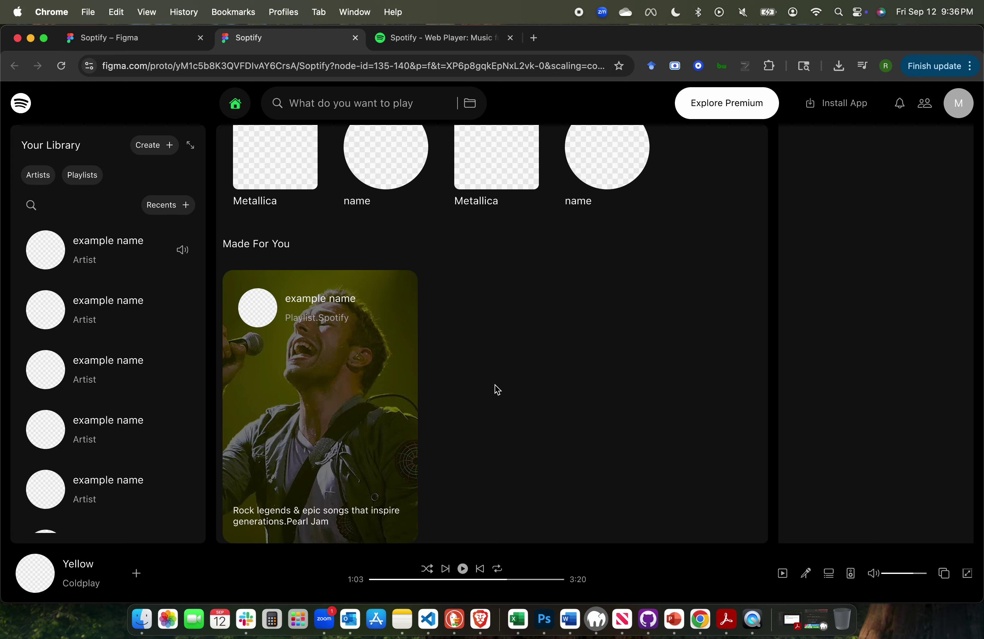
In the design file, bind the image large component's corner radius to the tiny spacing variable, 8.
left_click(162, 39)
scroll(356, 252, "down", 3)
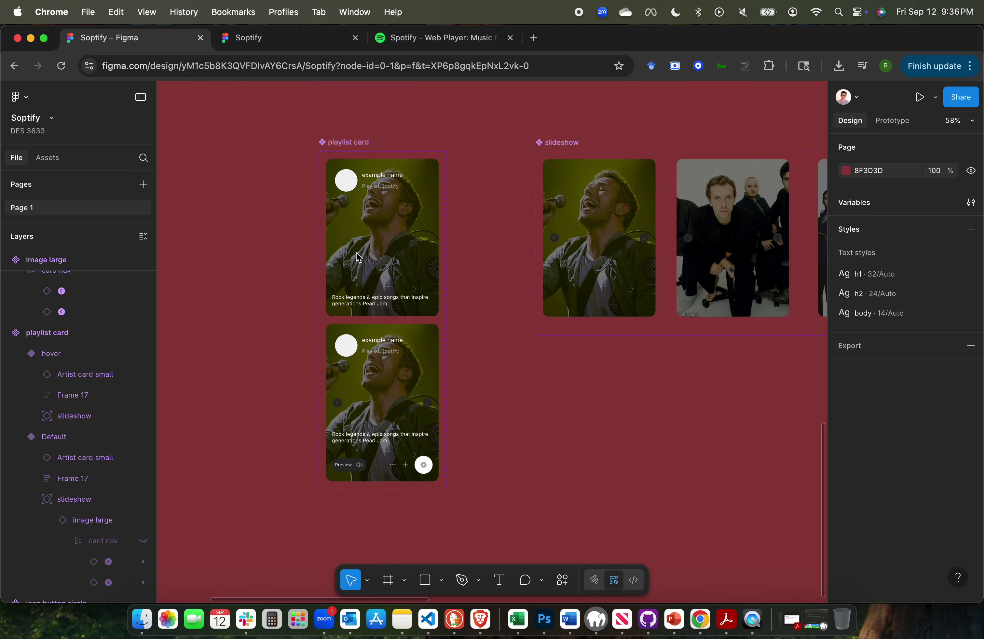
scroll(356, 252, "left", 5)
left_click(332, 234)
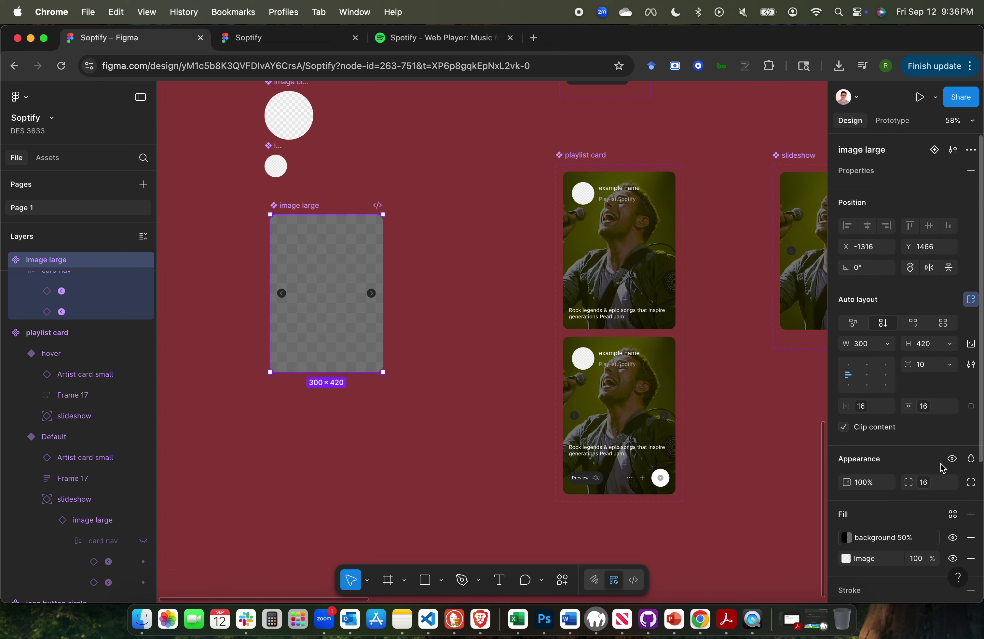
left_click(950, 483)
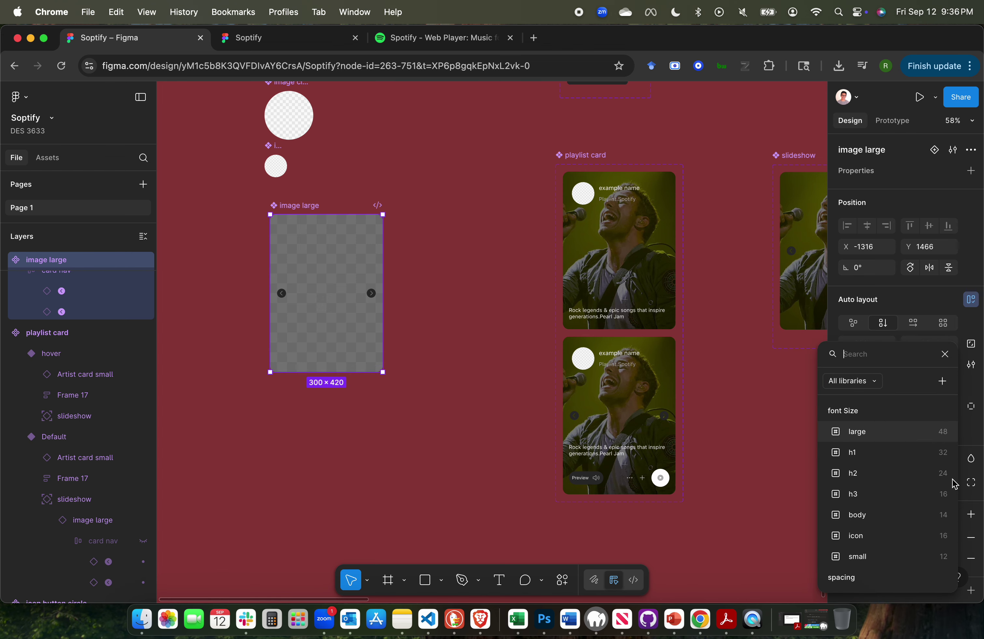
scroll(872, 539, "down", 3)
left_click(875, 577)
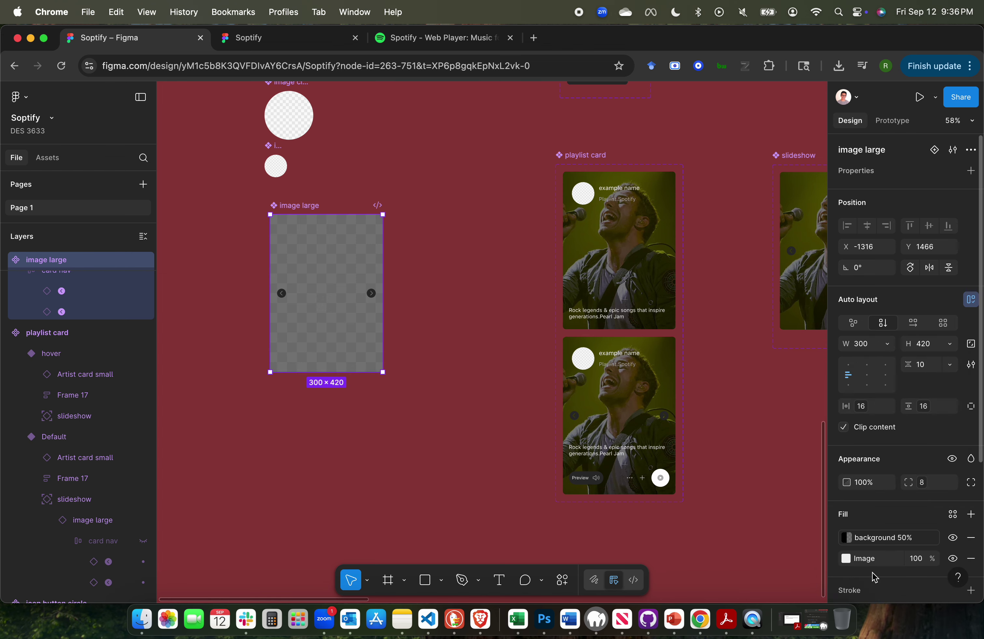
left_click(490, 380)
Retest the playlist card in the prototype preview, cycling its slides with the right arrow and checking the hover state and tighter corners.
left_click(299, 36)
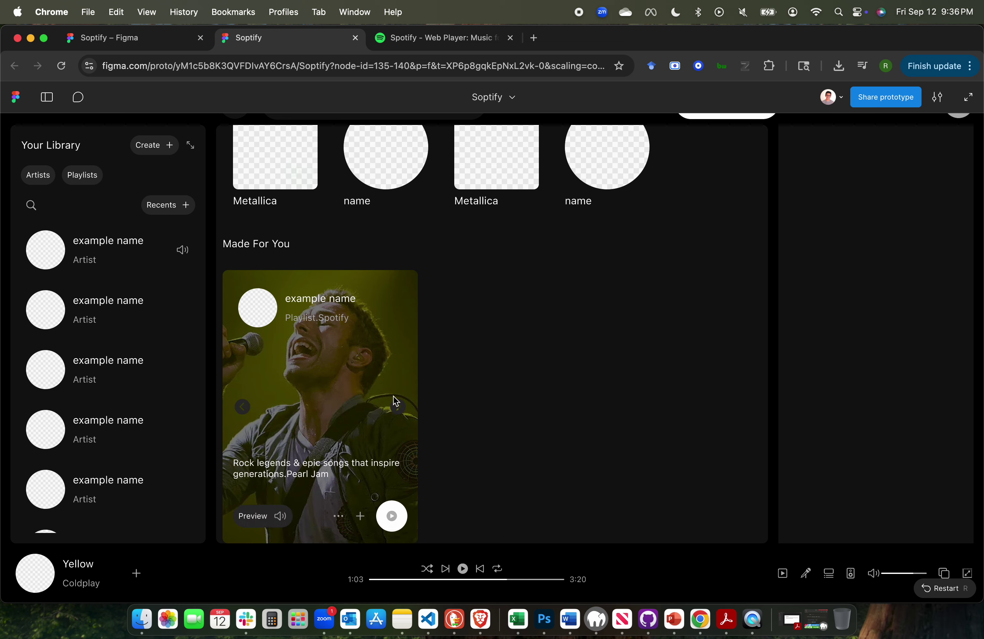
mouse_move(394, 459)
left_click(395, 408)
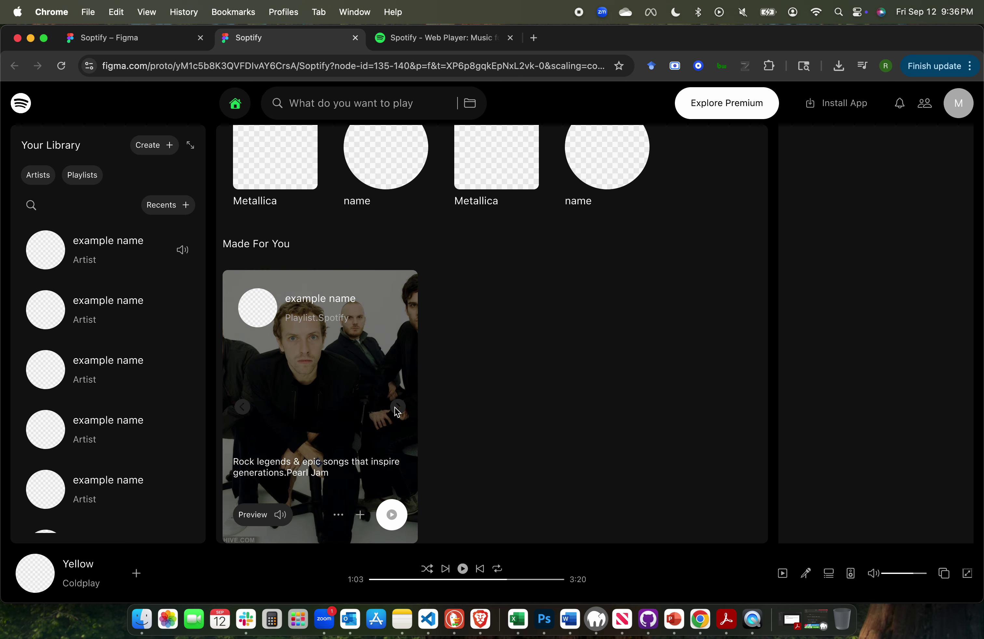
left_click(394, 408)
left_click(395, 409)
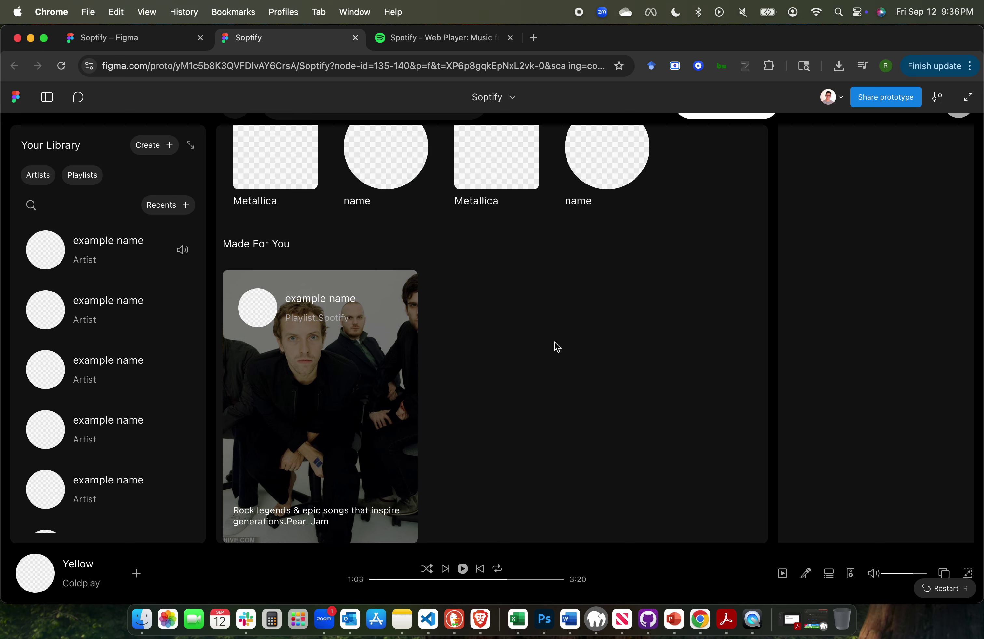
mouse_move(334, 392)
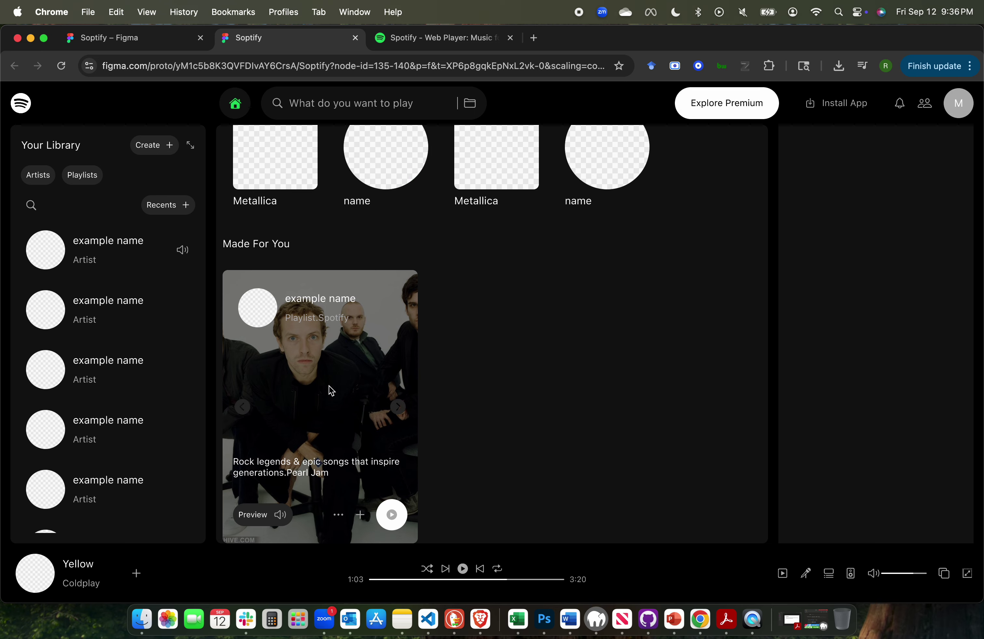